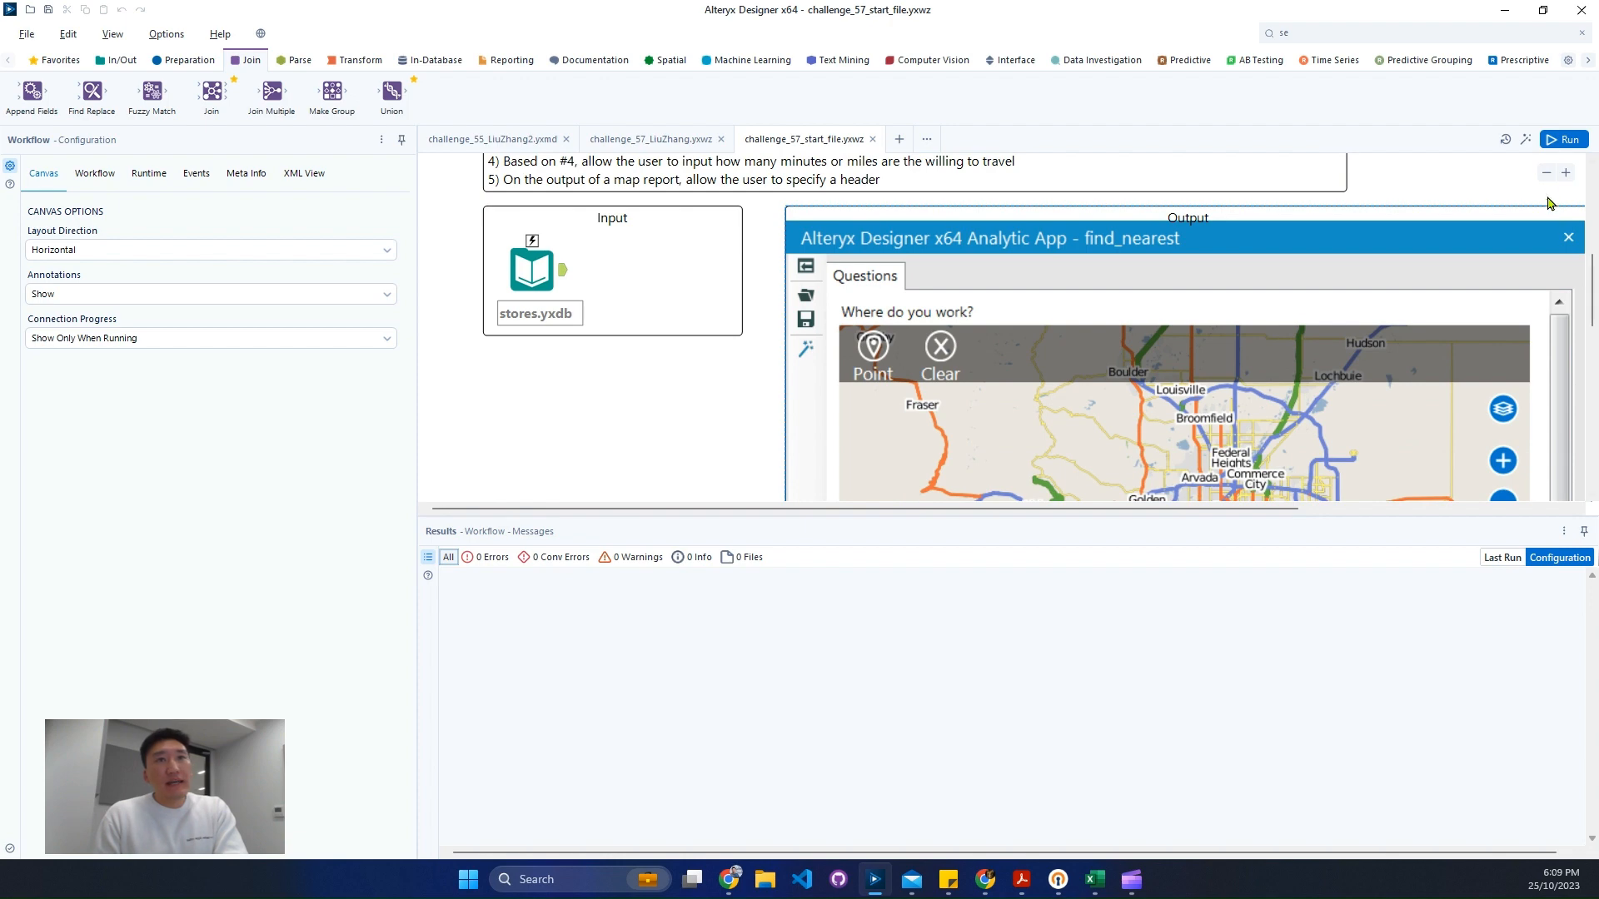
- Read the challenge requirements and the example analytic app's questions on the canvas
click(1546, 173)
scroll(1242, 390, down, 3)
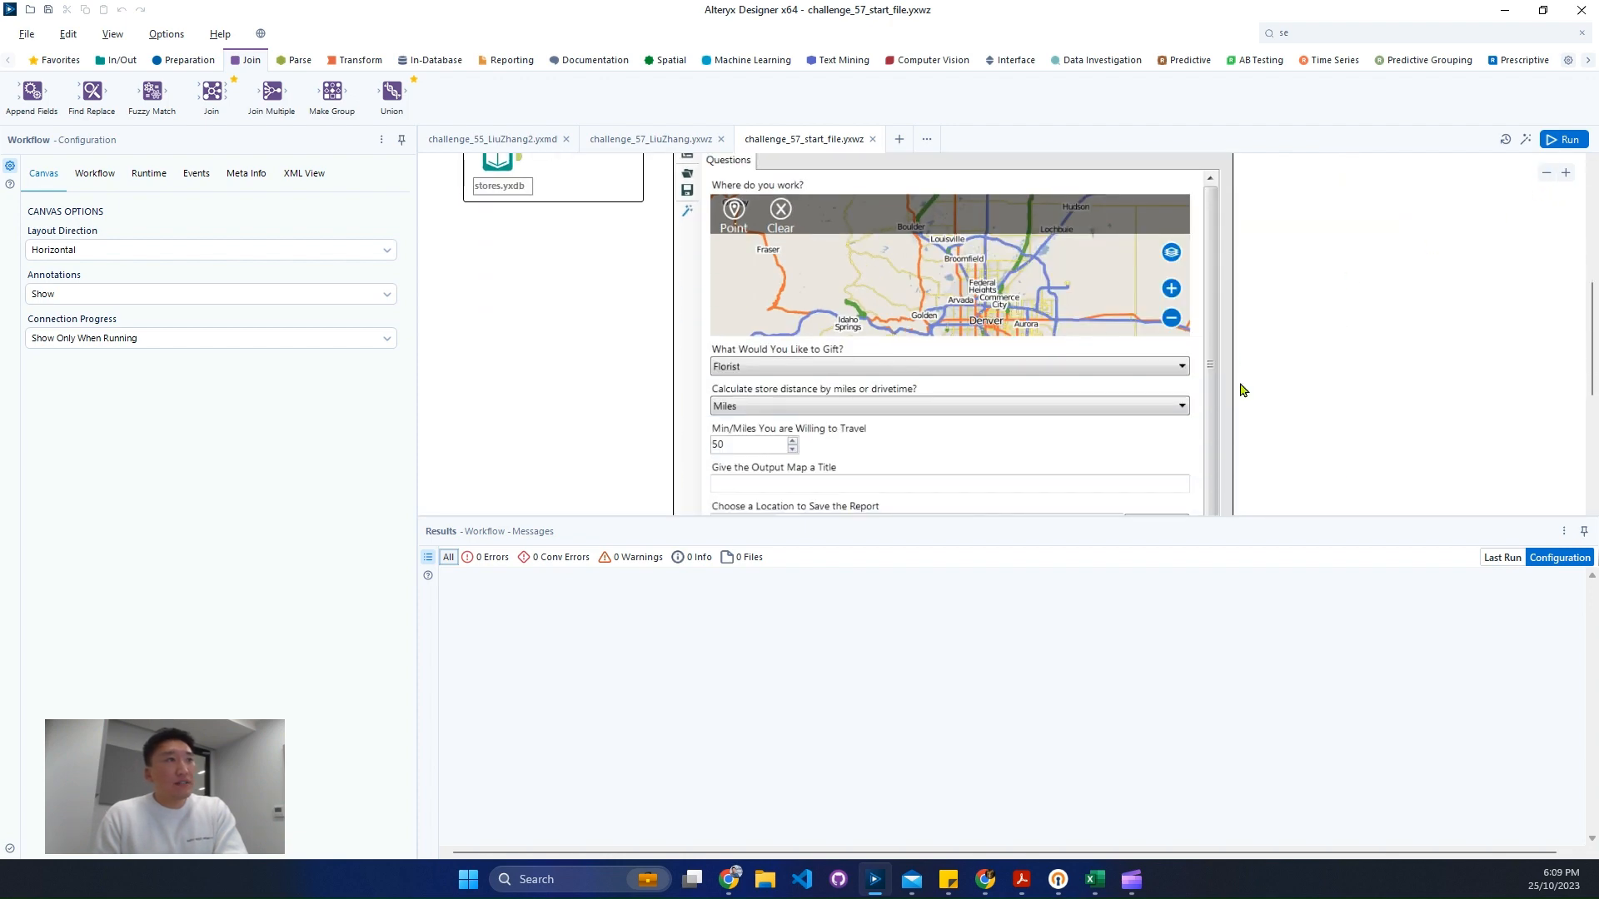
scroll(1256, 388, down, 2)
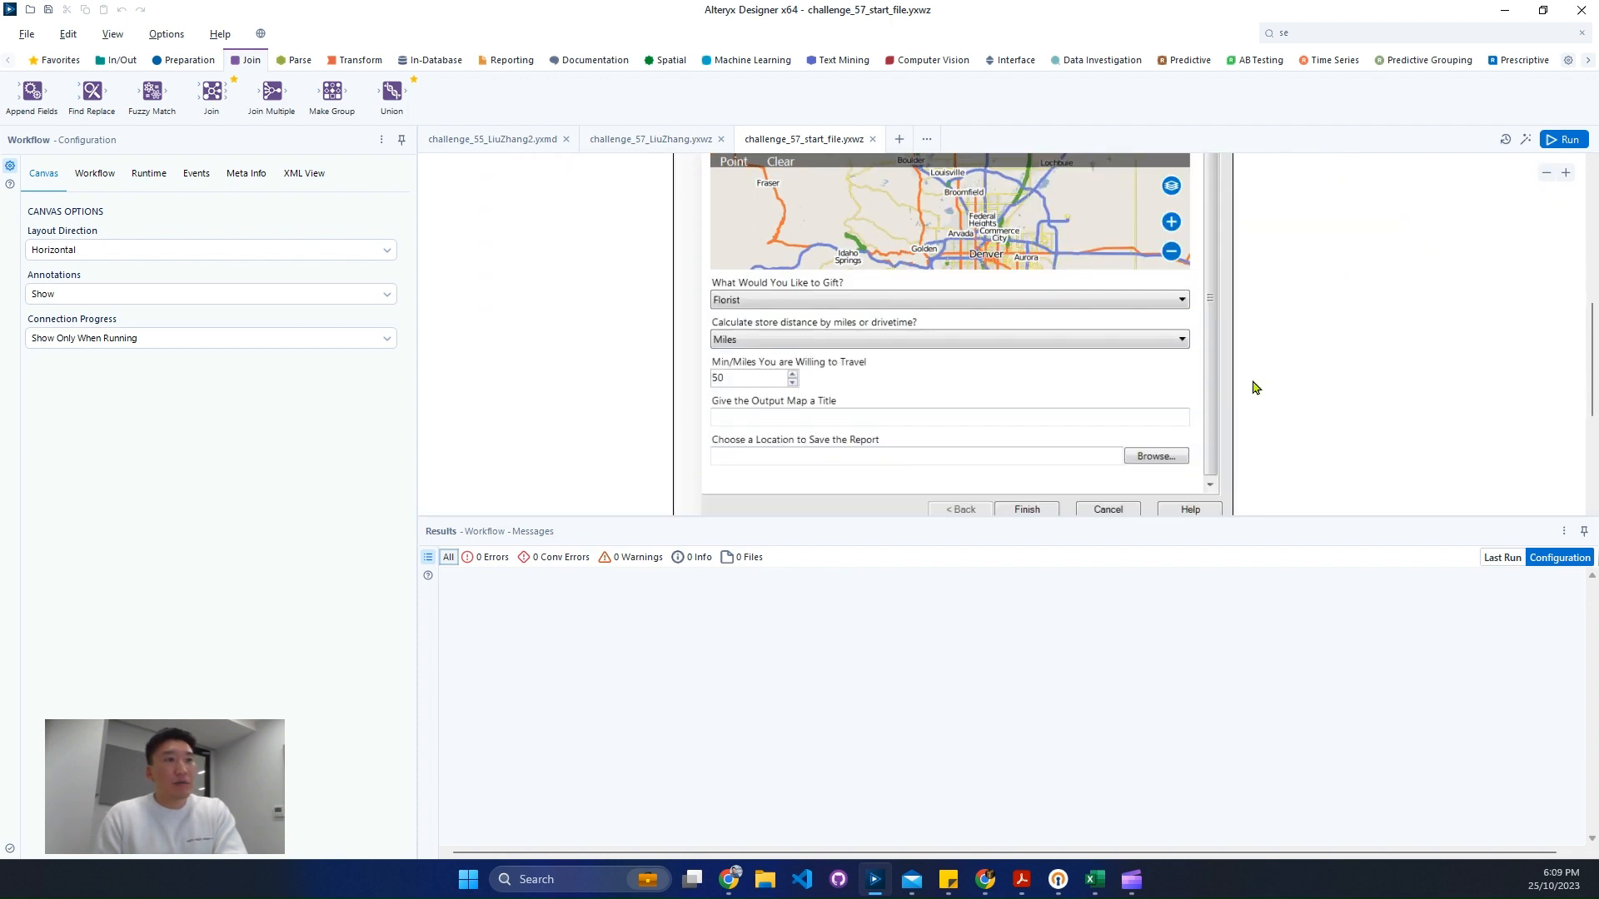
scroll(1249, 390, up, 2)
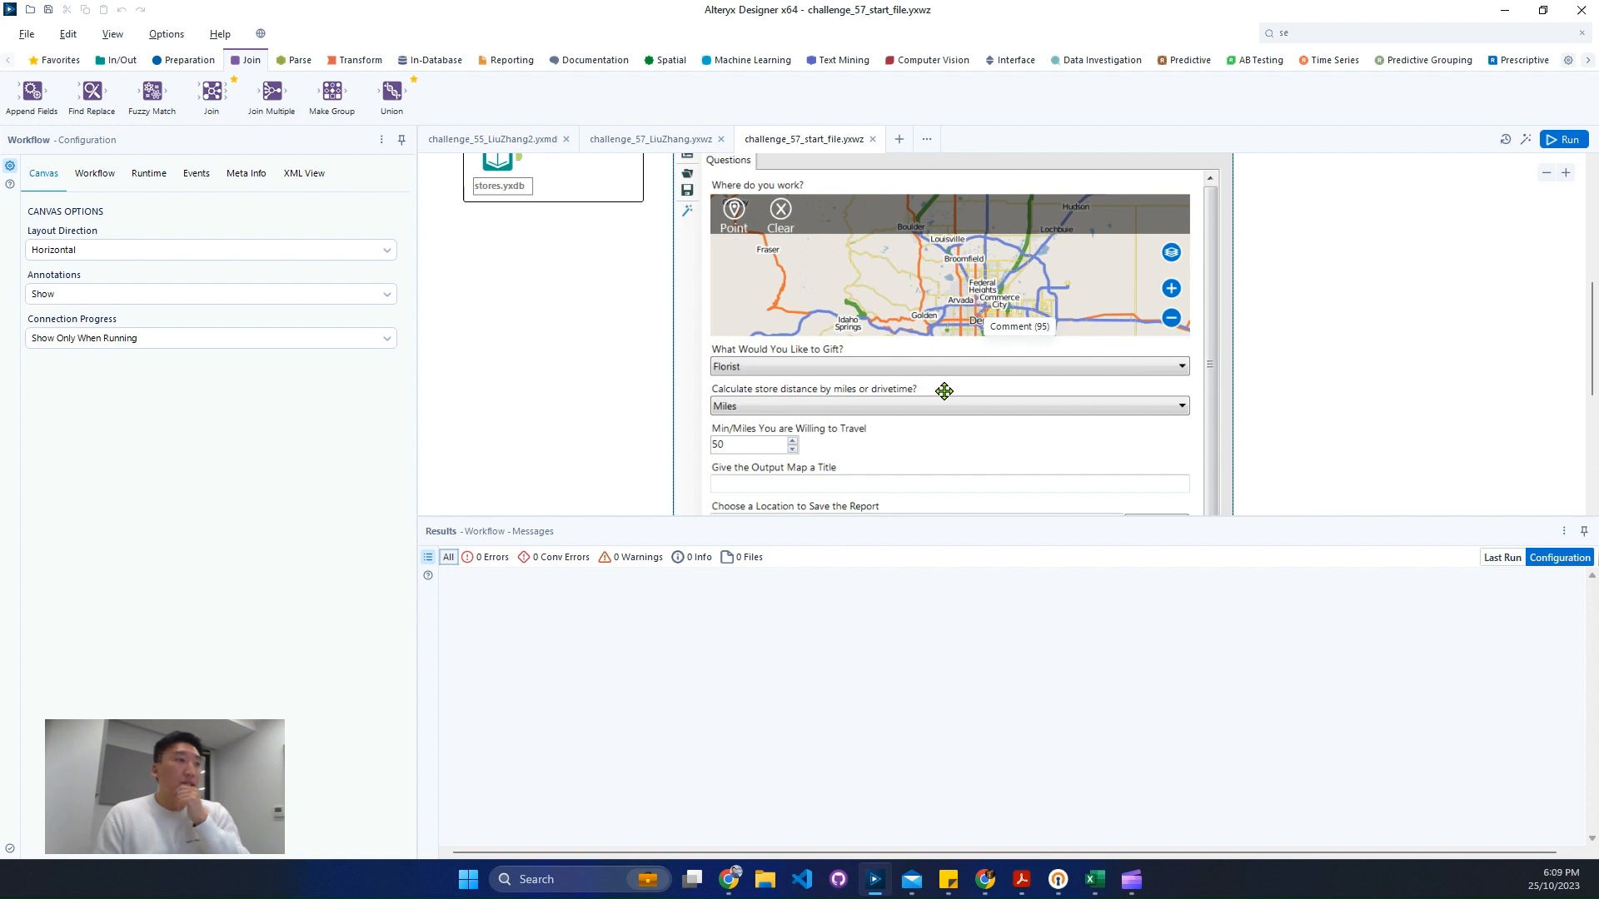
scroll(1034, 393, up, 1)
scroll(925, 417, up, 1)
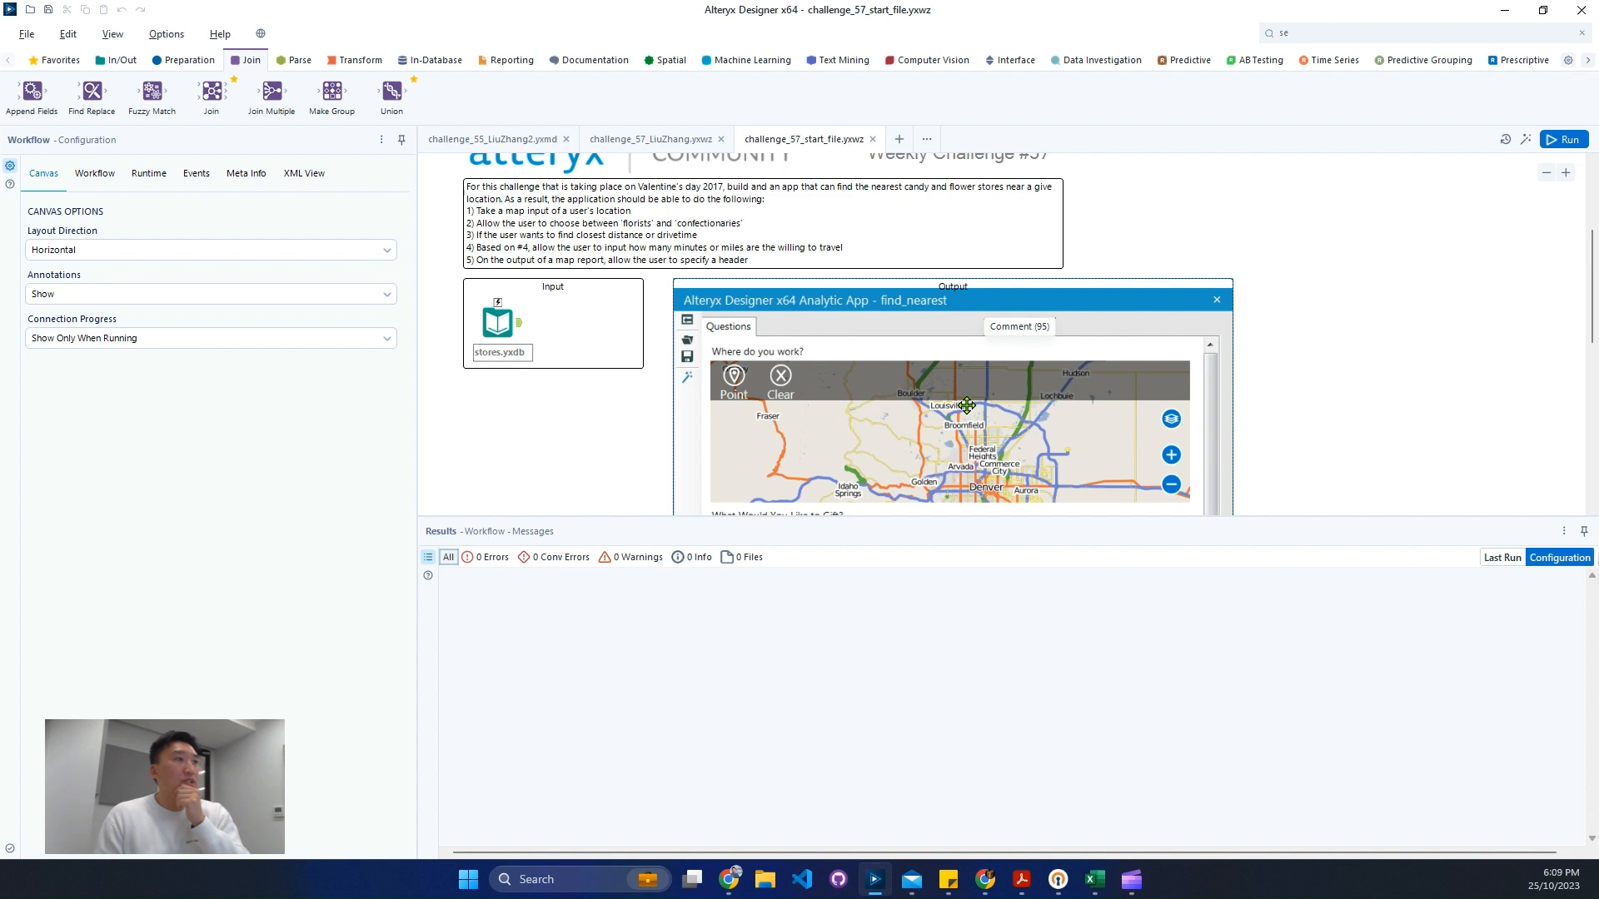
scroll(957, 400, down, 3)
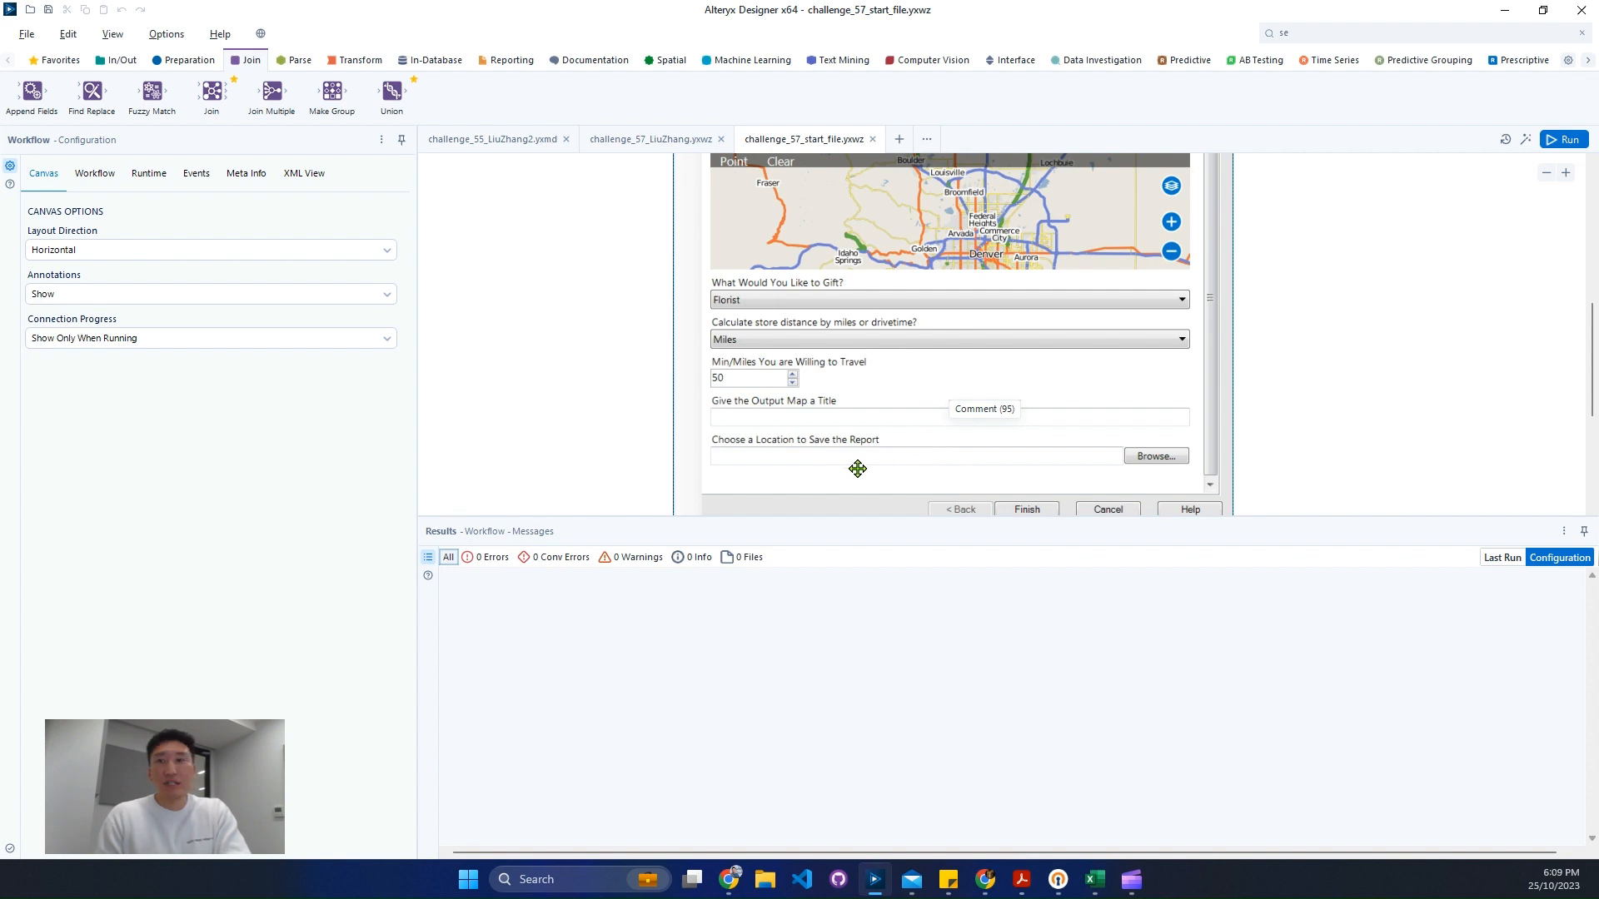
scroll(858, 469, up, 2)
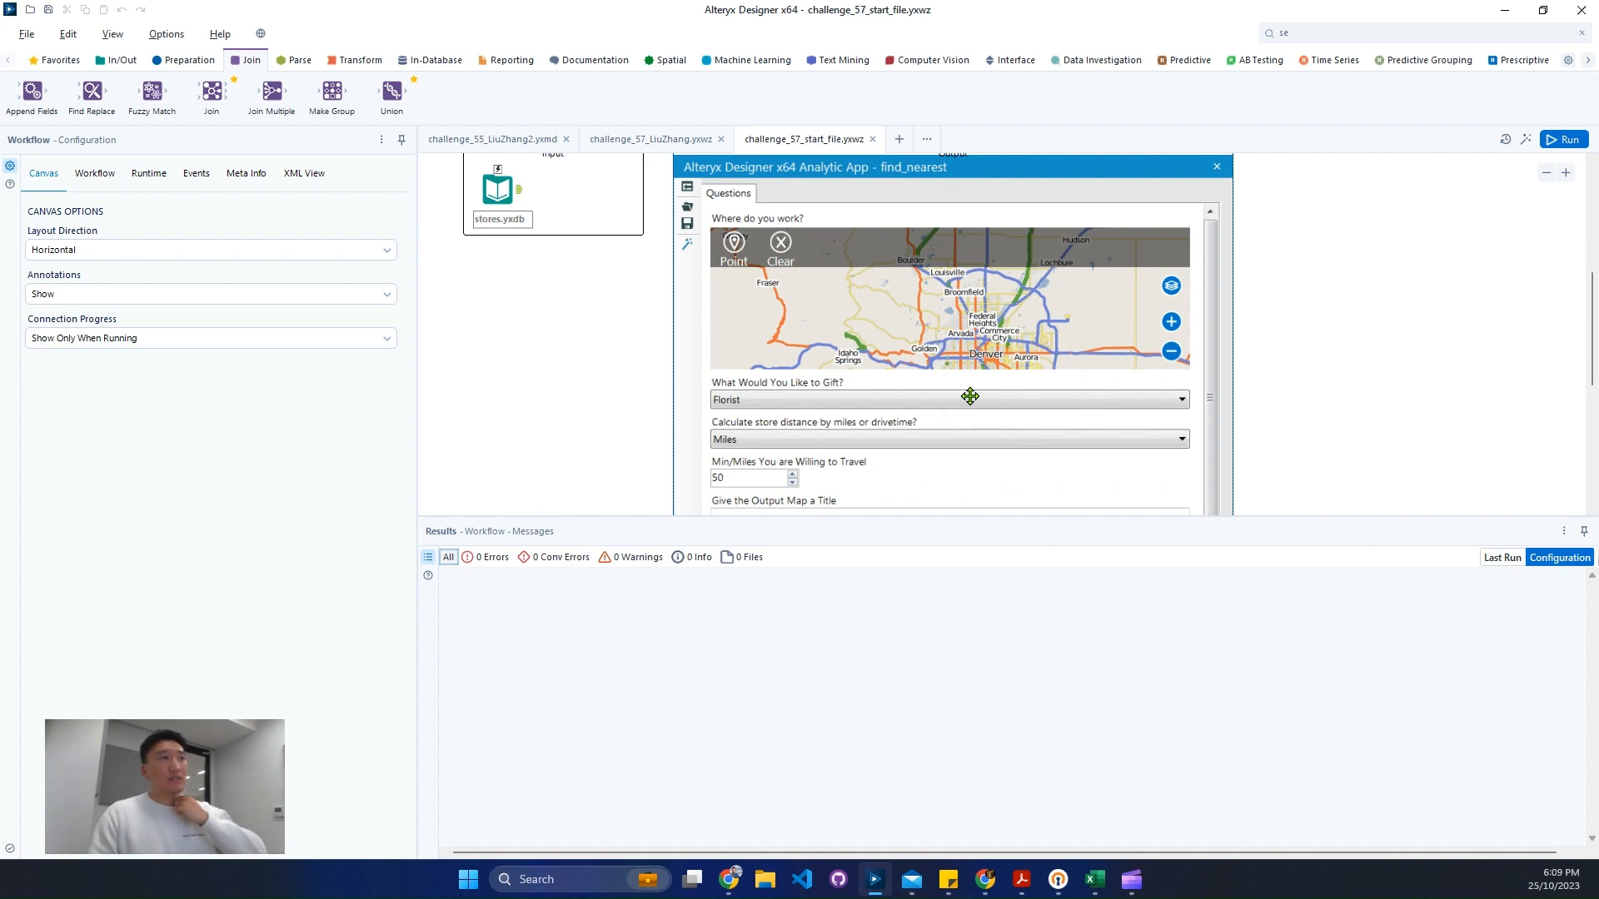
- Move the output app preview comment further right on the canvas, clear of the input area
drag(970, 397, 1320, 353)
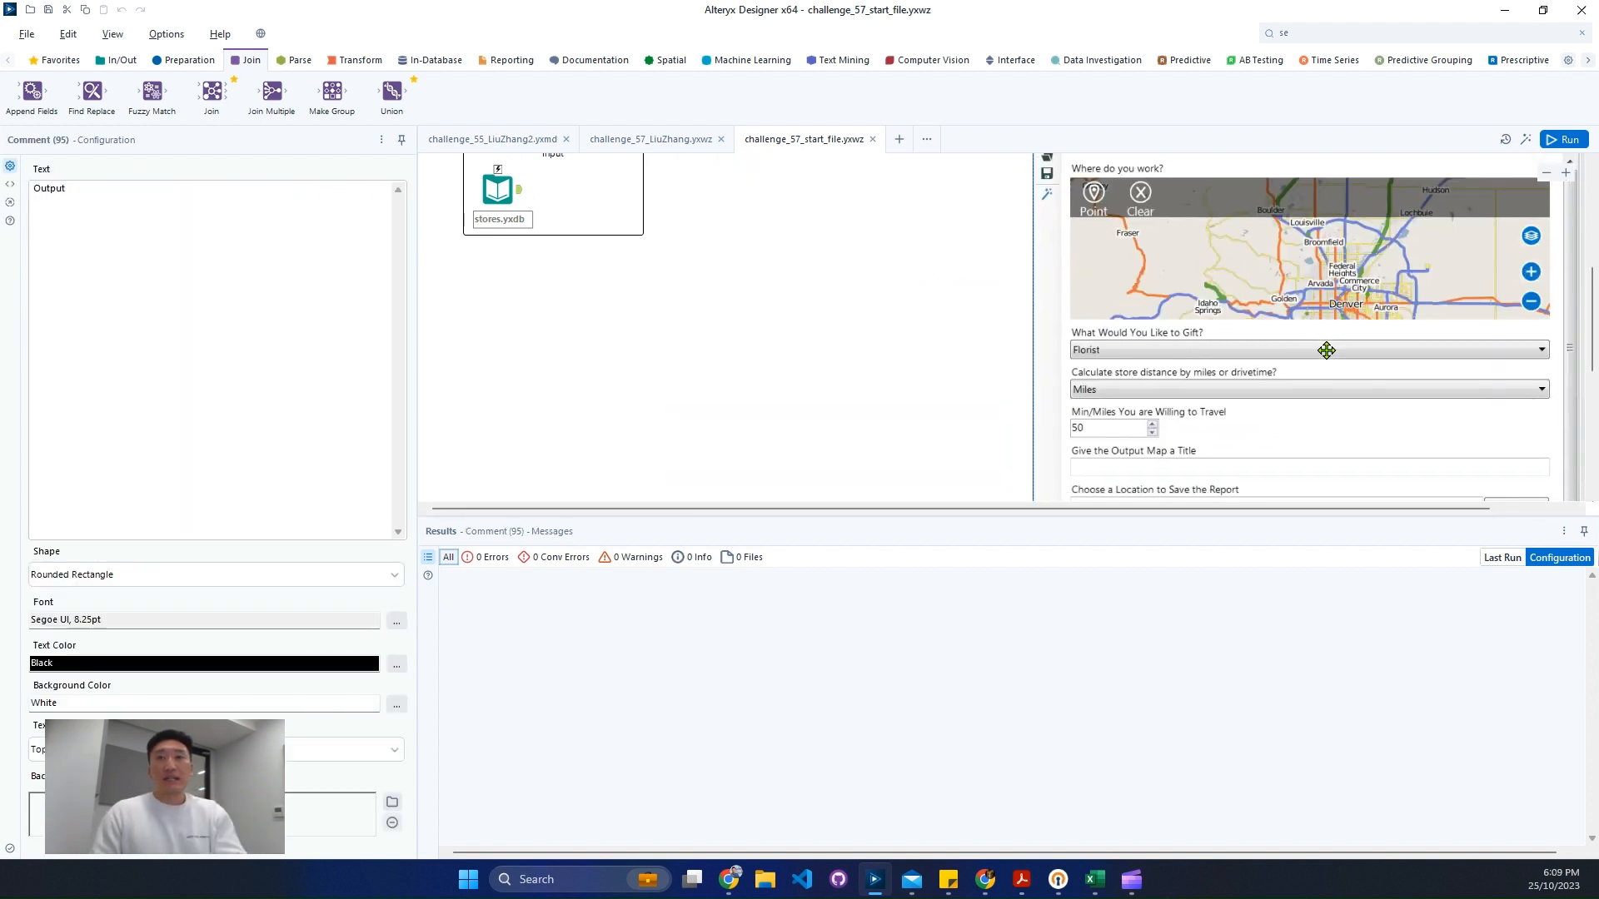
scroll(1274, 379, up, 1)
drag(1286, 389, 1358, 304)
scroll(1260, 349, up, 4)
click(1524, 145)
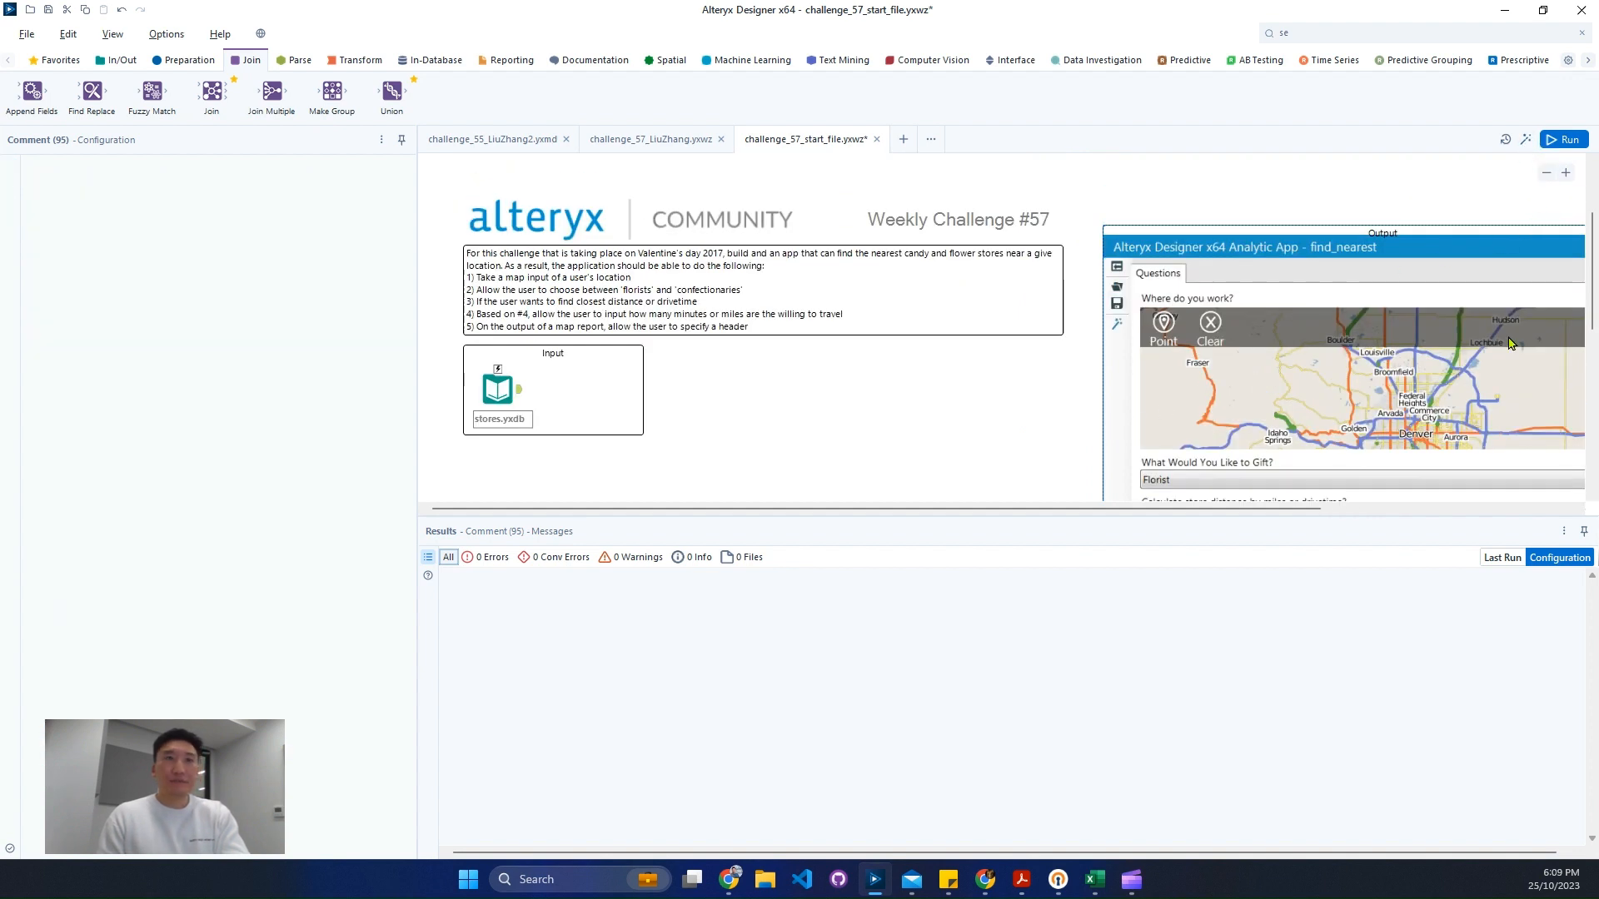
- Run the workflow and examine the stores.yxdb records and their fields in the results
click(504, 388)
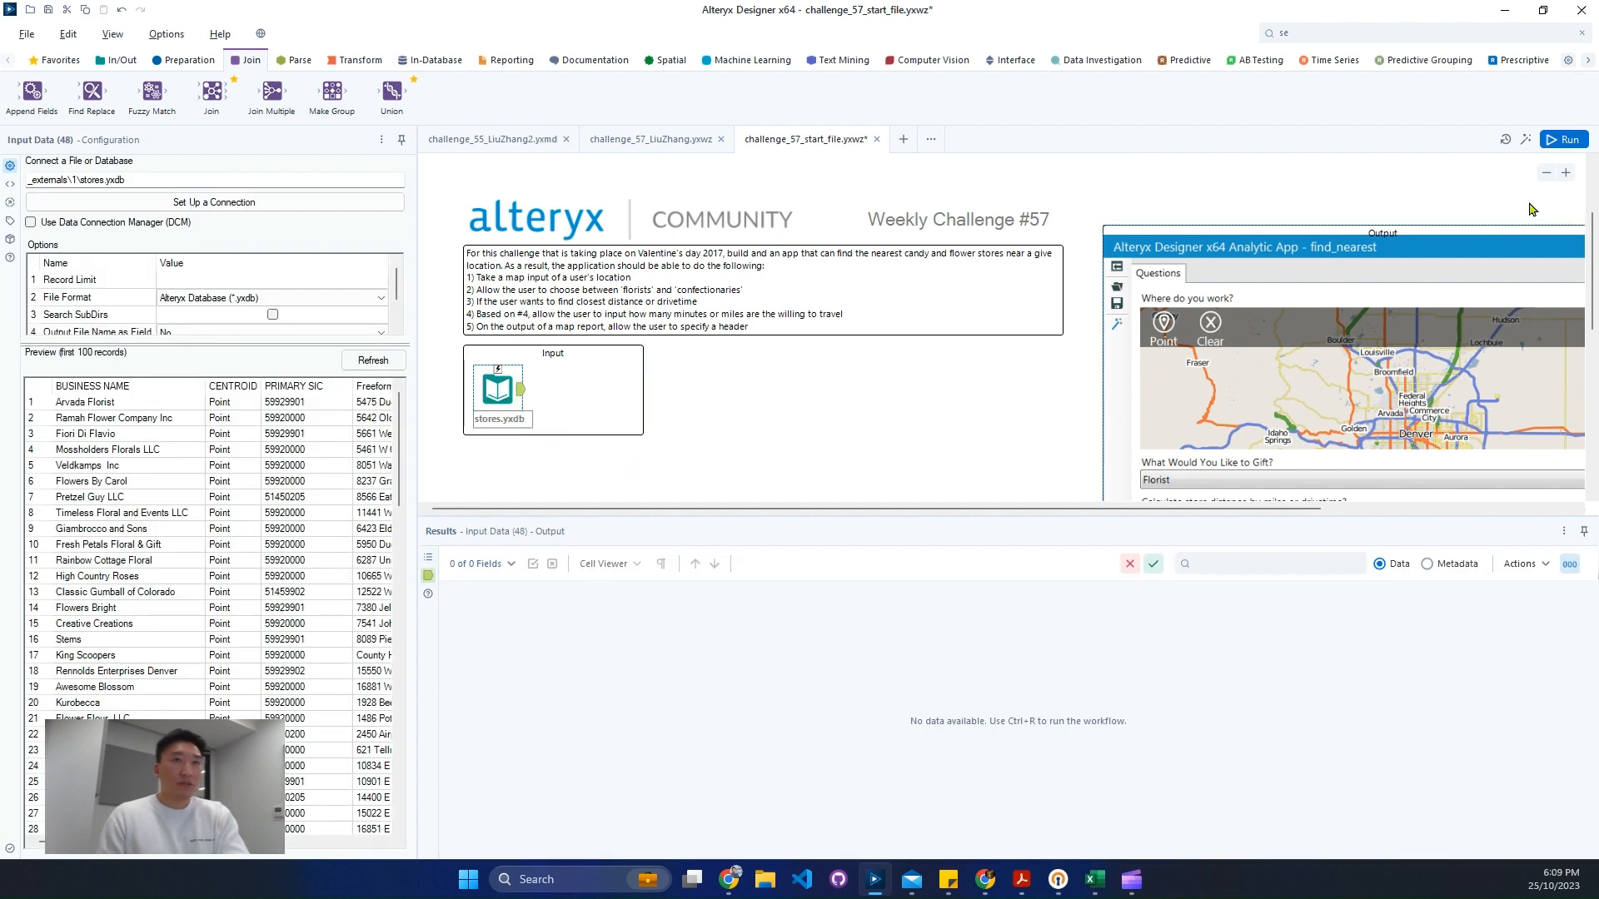
click(1564, 139)
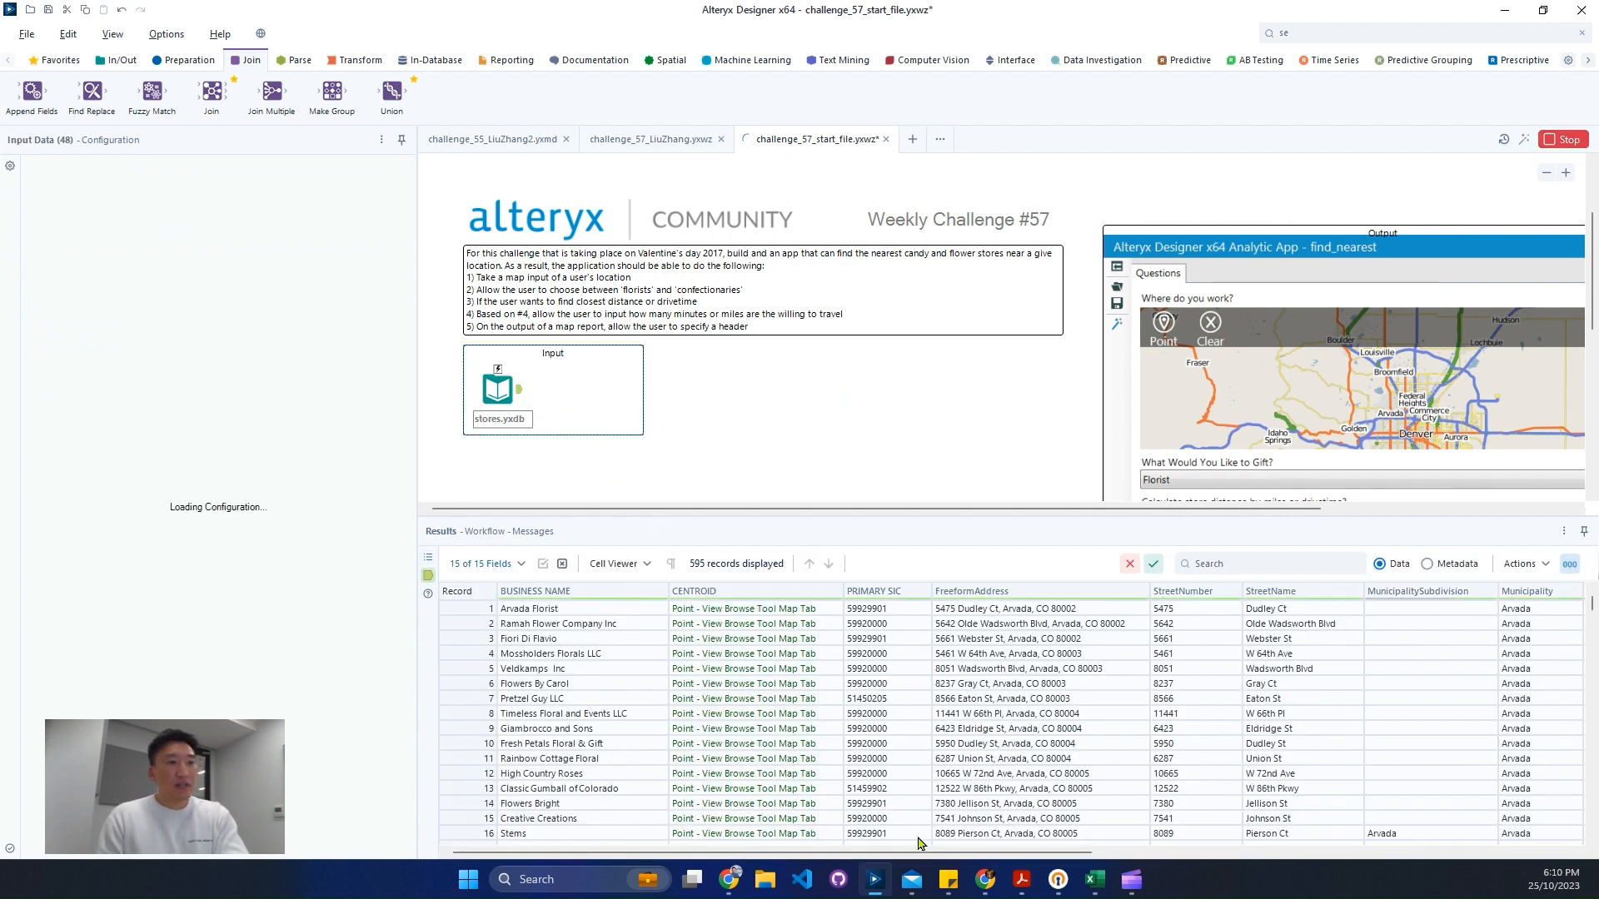
drag(920, 853, 1470, 849)
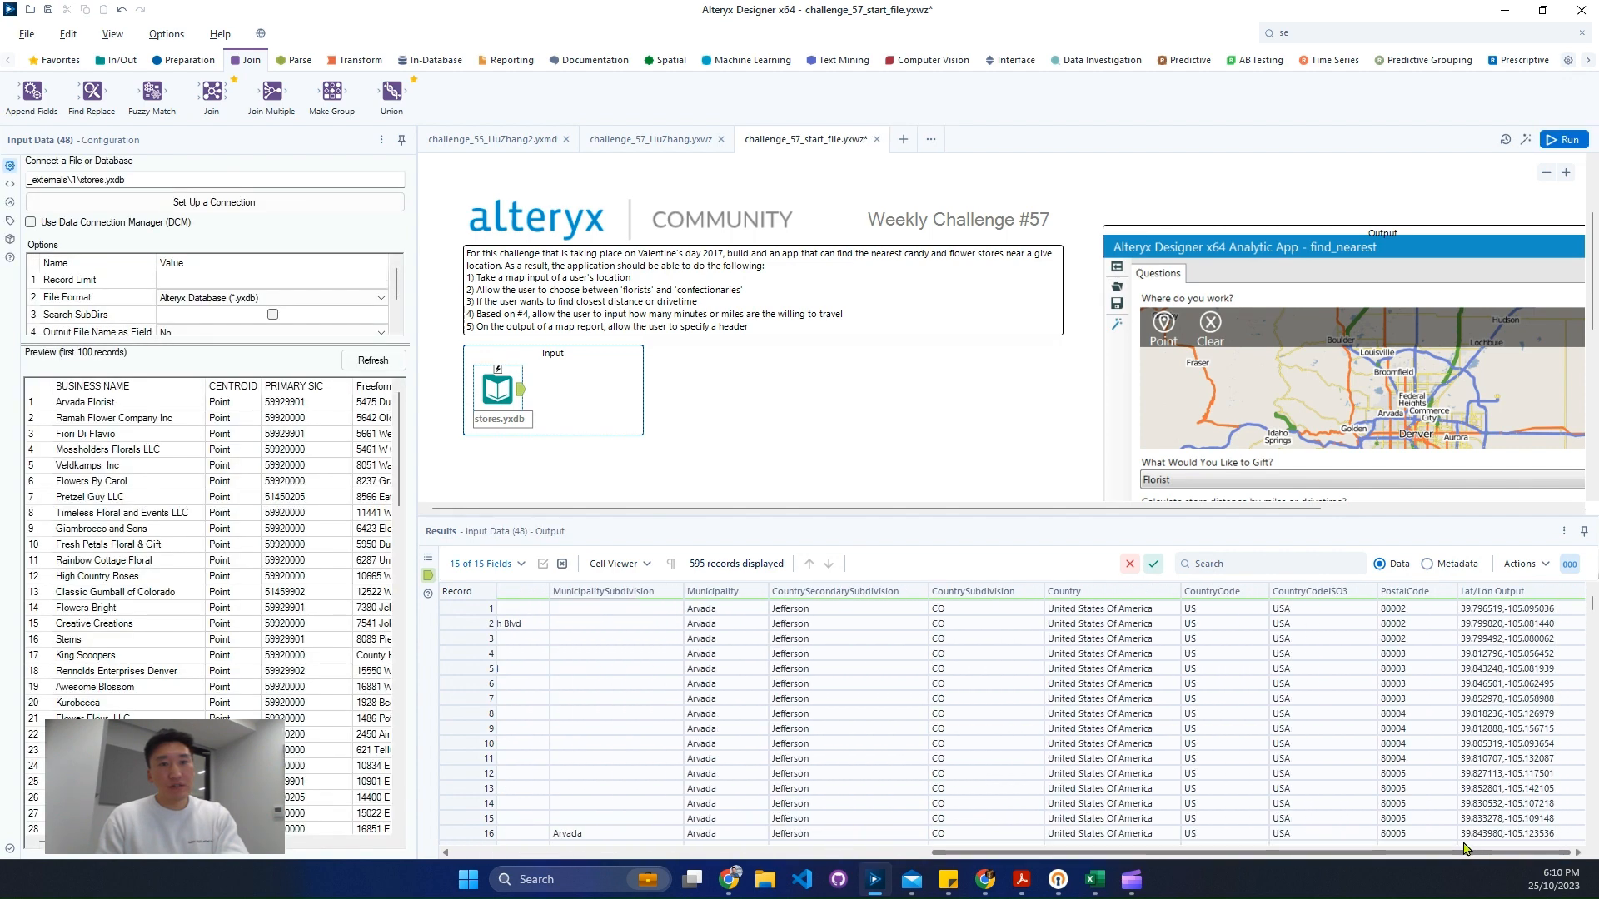
drag(1509, 626, 1495, 759)
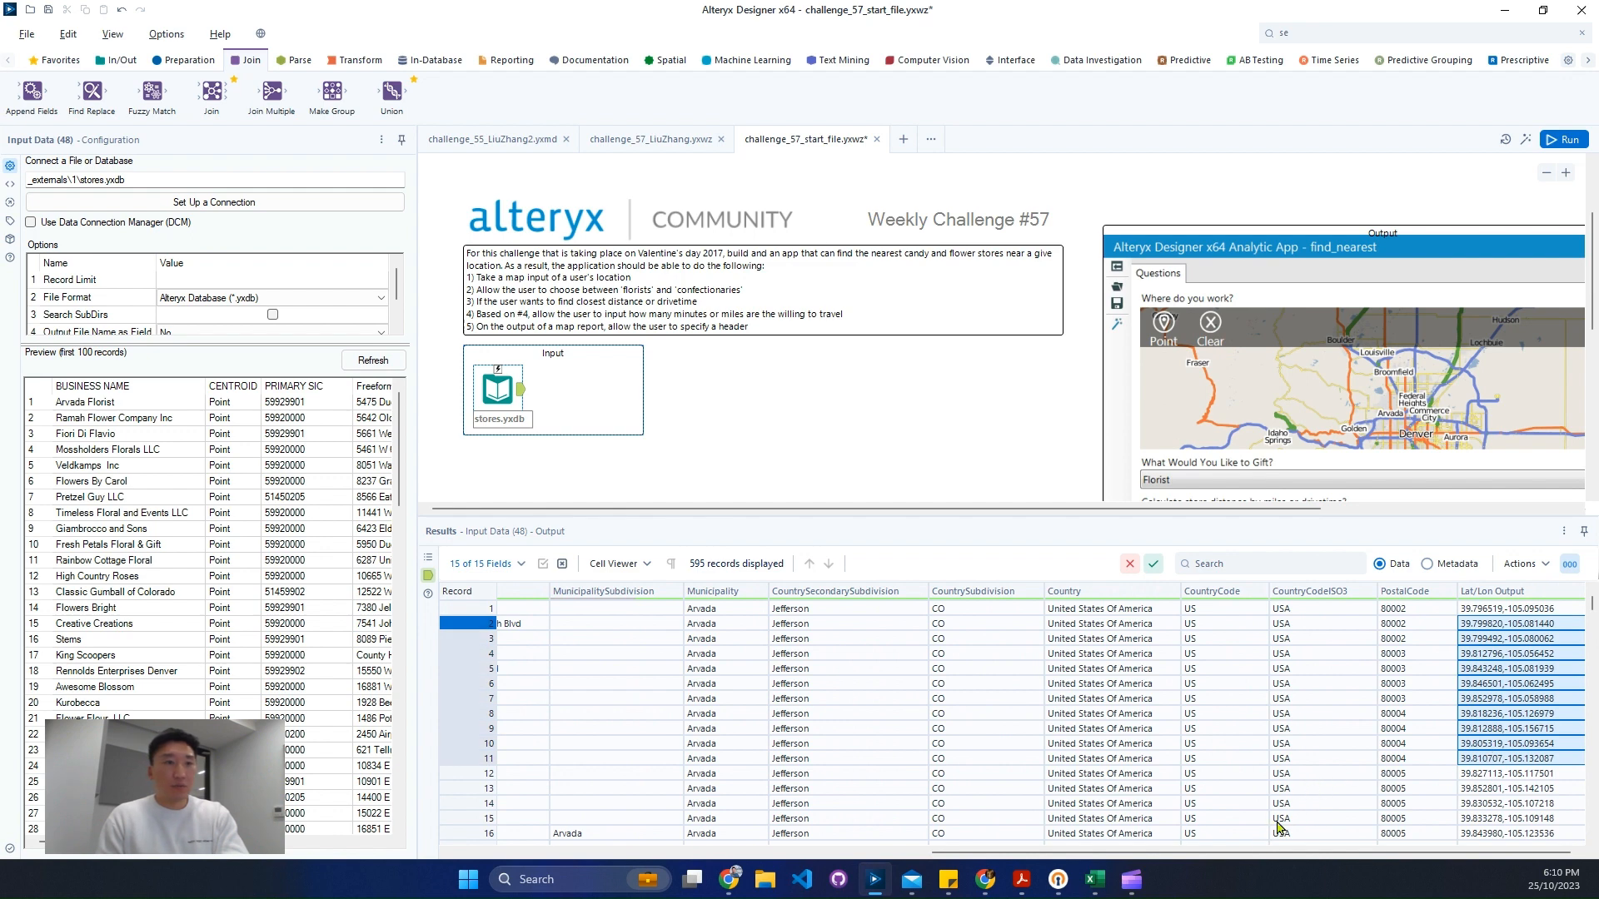
drag(1249, 853, 731, 846)
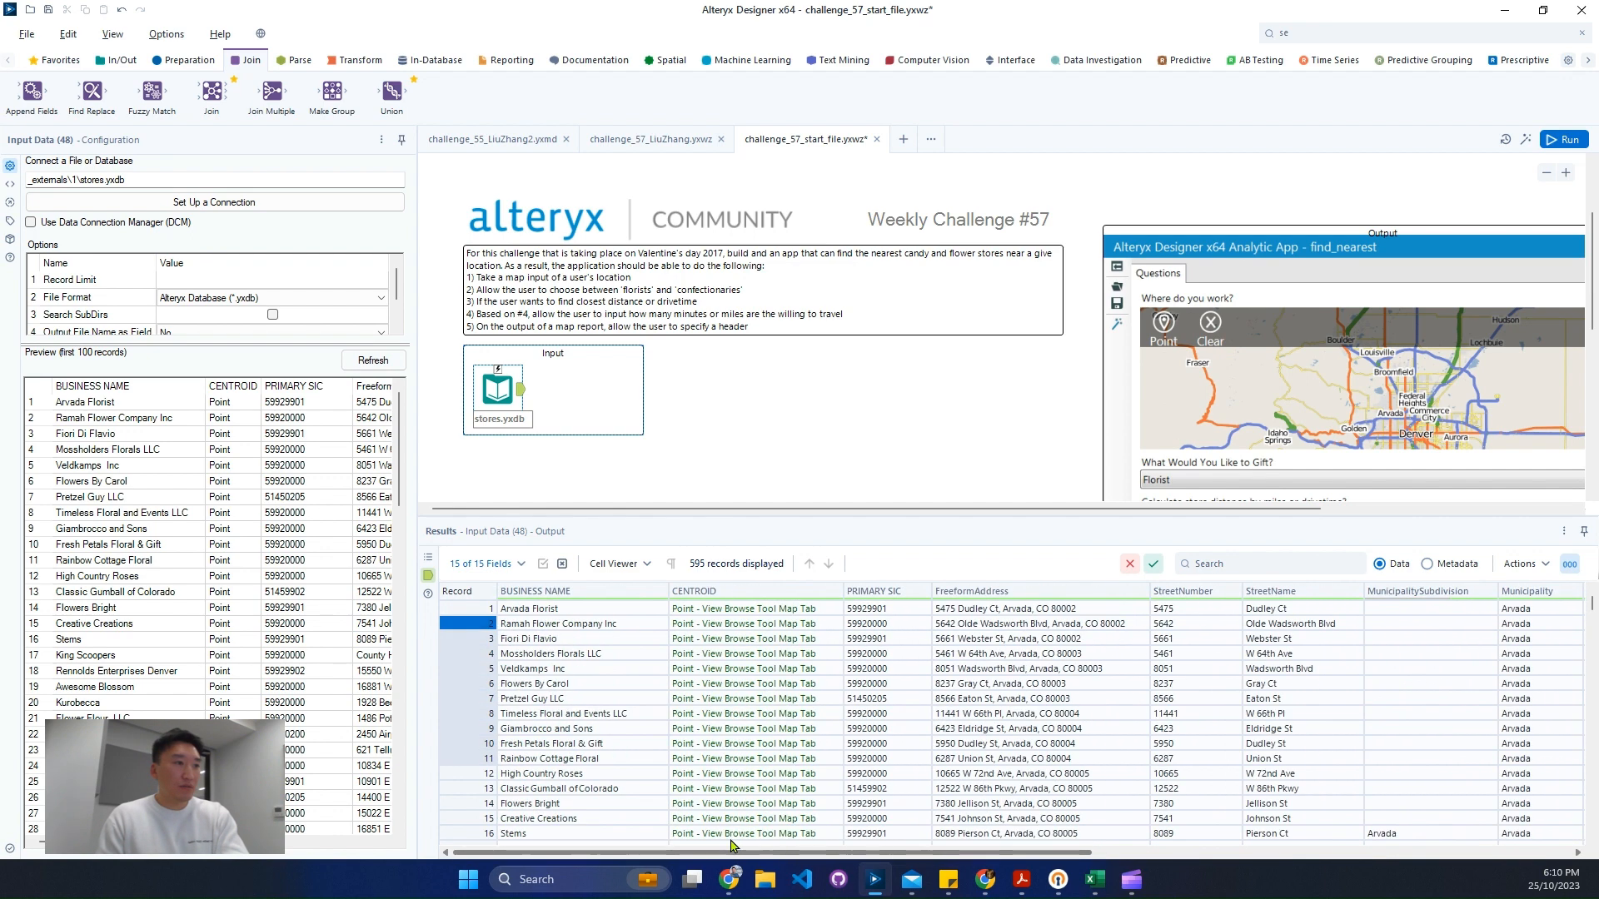
drag(749, 669, 794, 730)
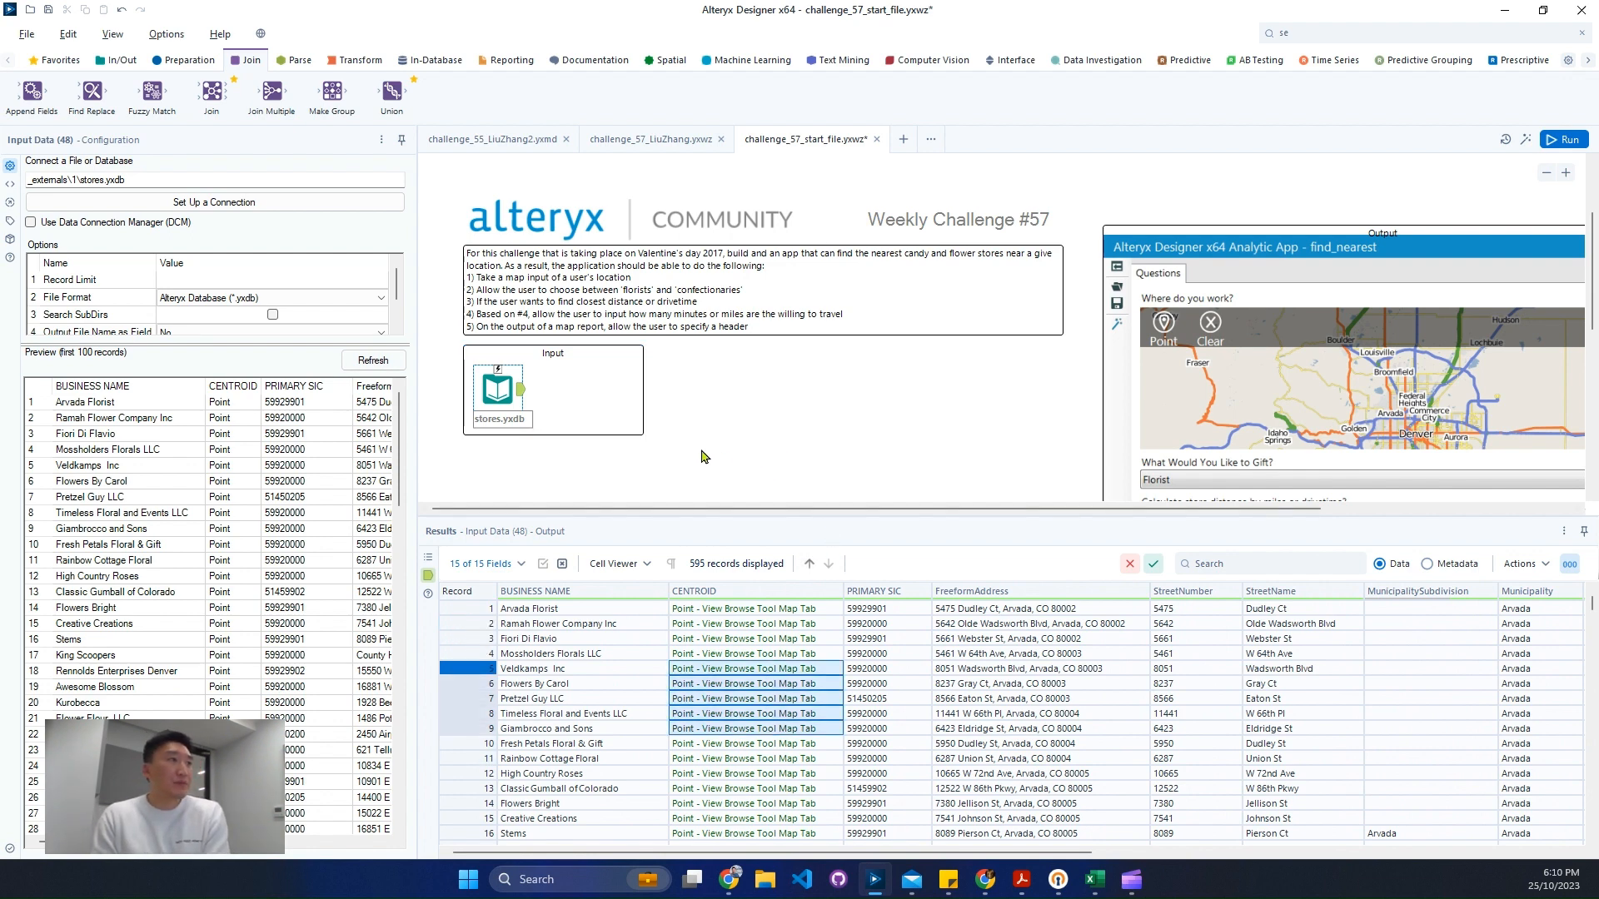
scroll(674, 459, down, 2)
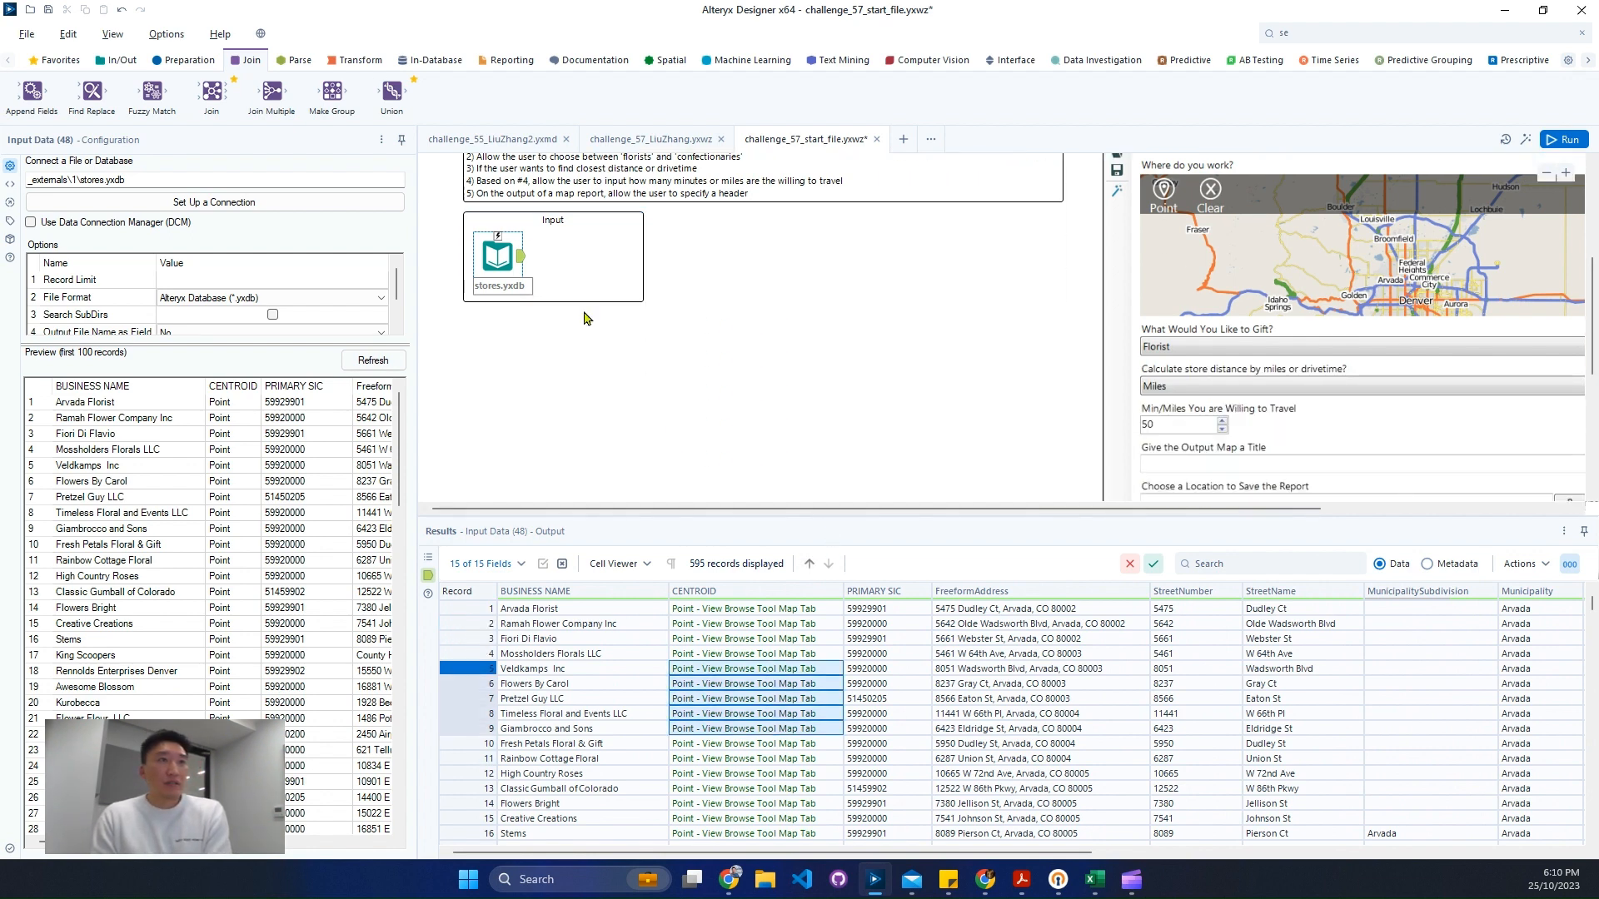
- Add a Map Input tool to the canvas below the stores input
click(118, 60)
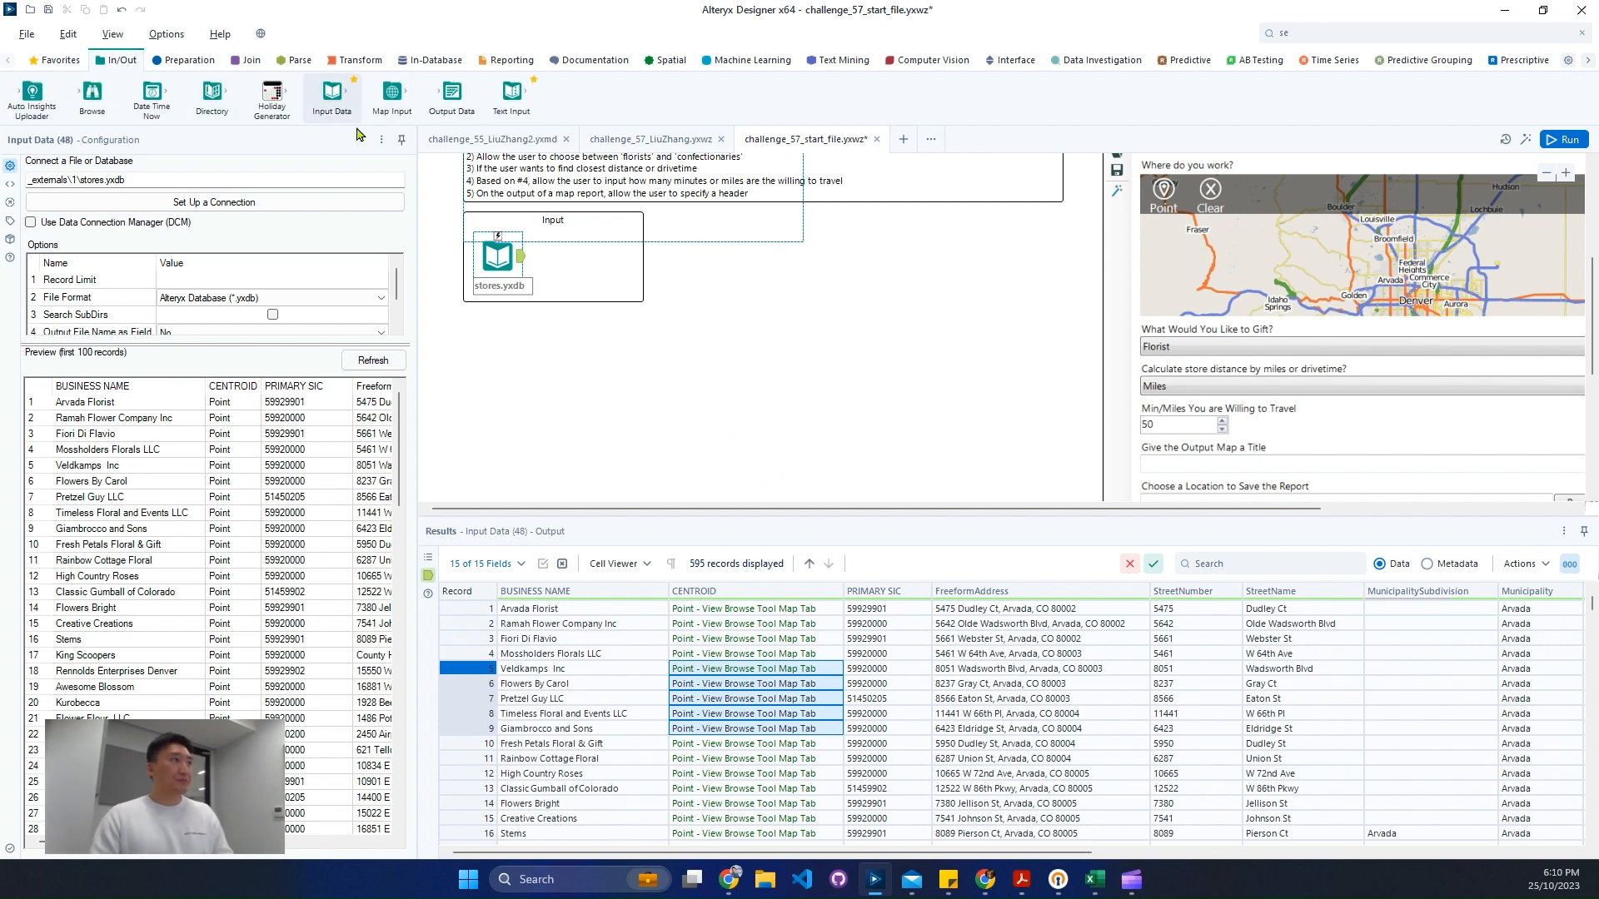
drag(392, 91, 560, 437)
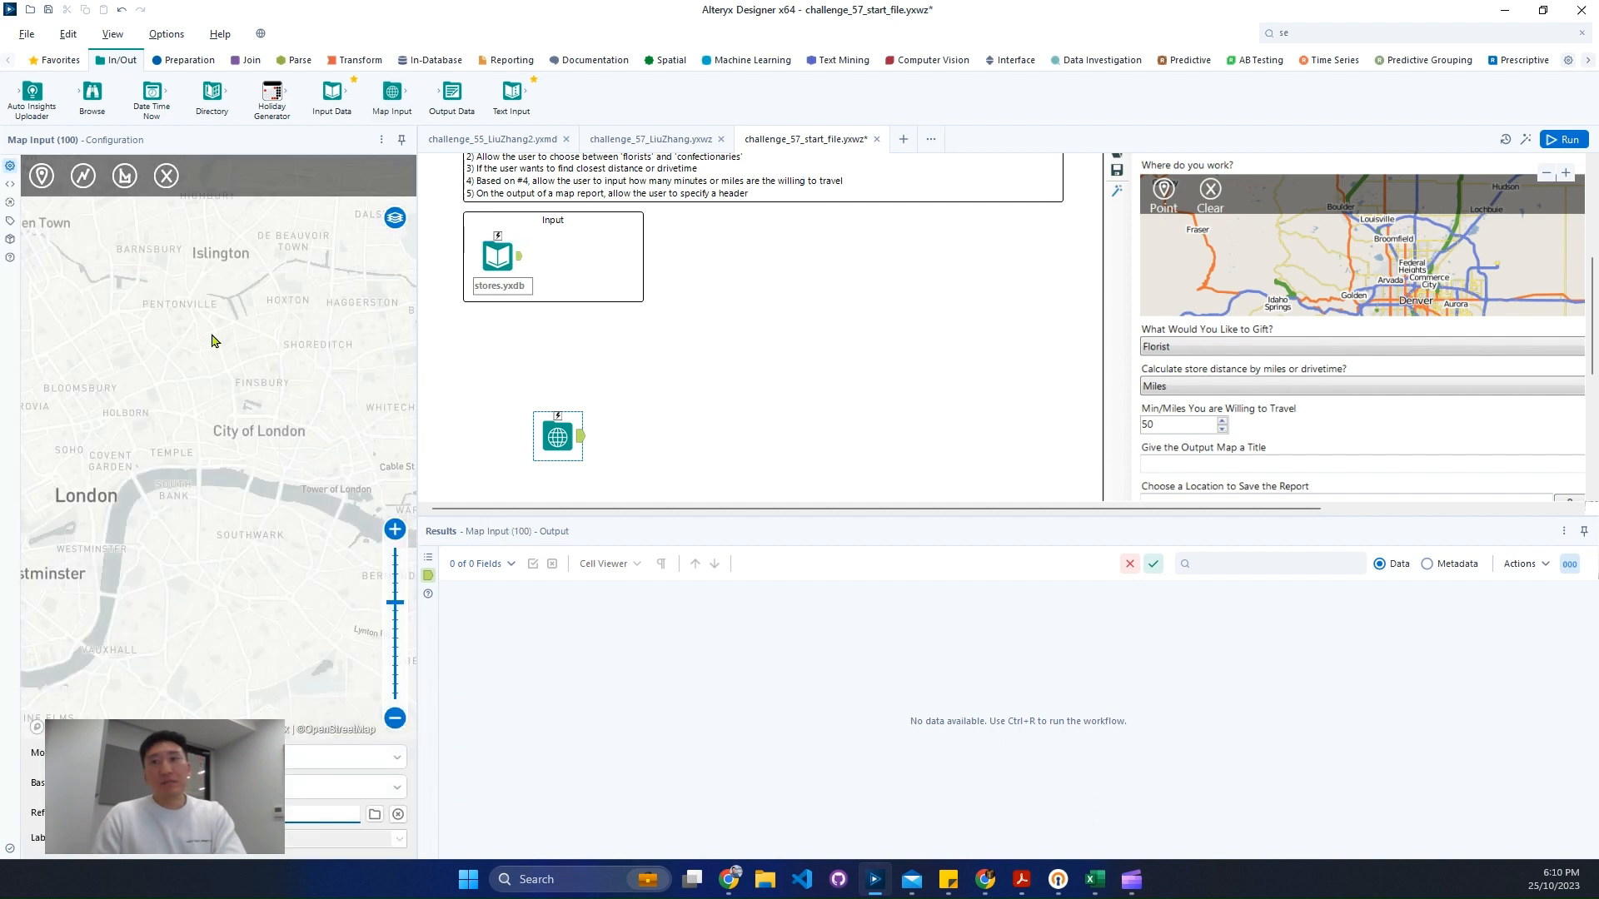
- Place a point marker west of Denver on the Map Input labelled Starting Point, then run the workflow
click(127, 184)
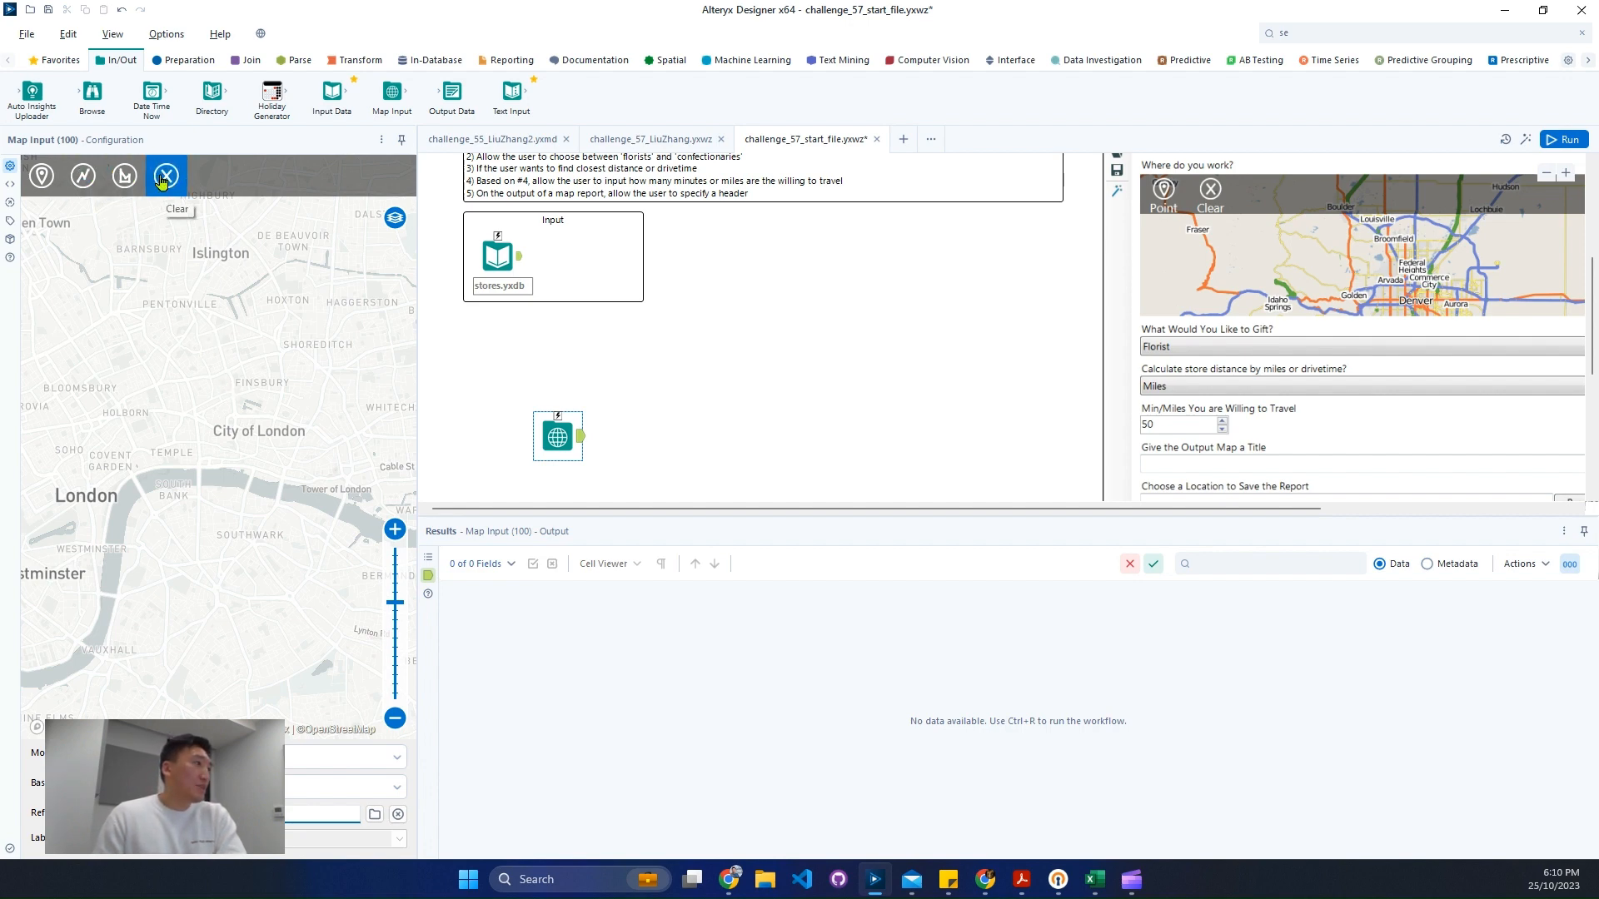
click(393, 718)
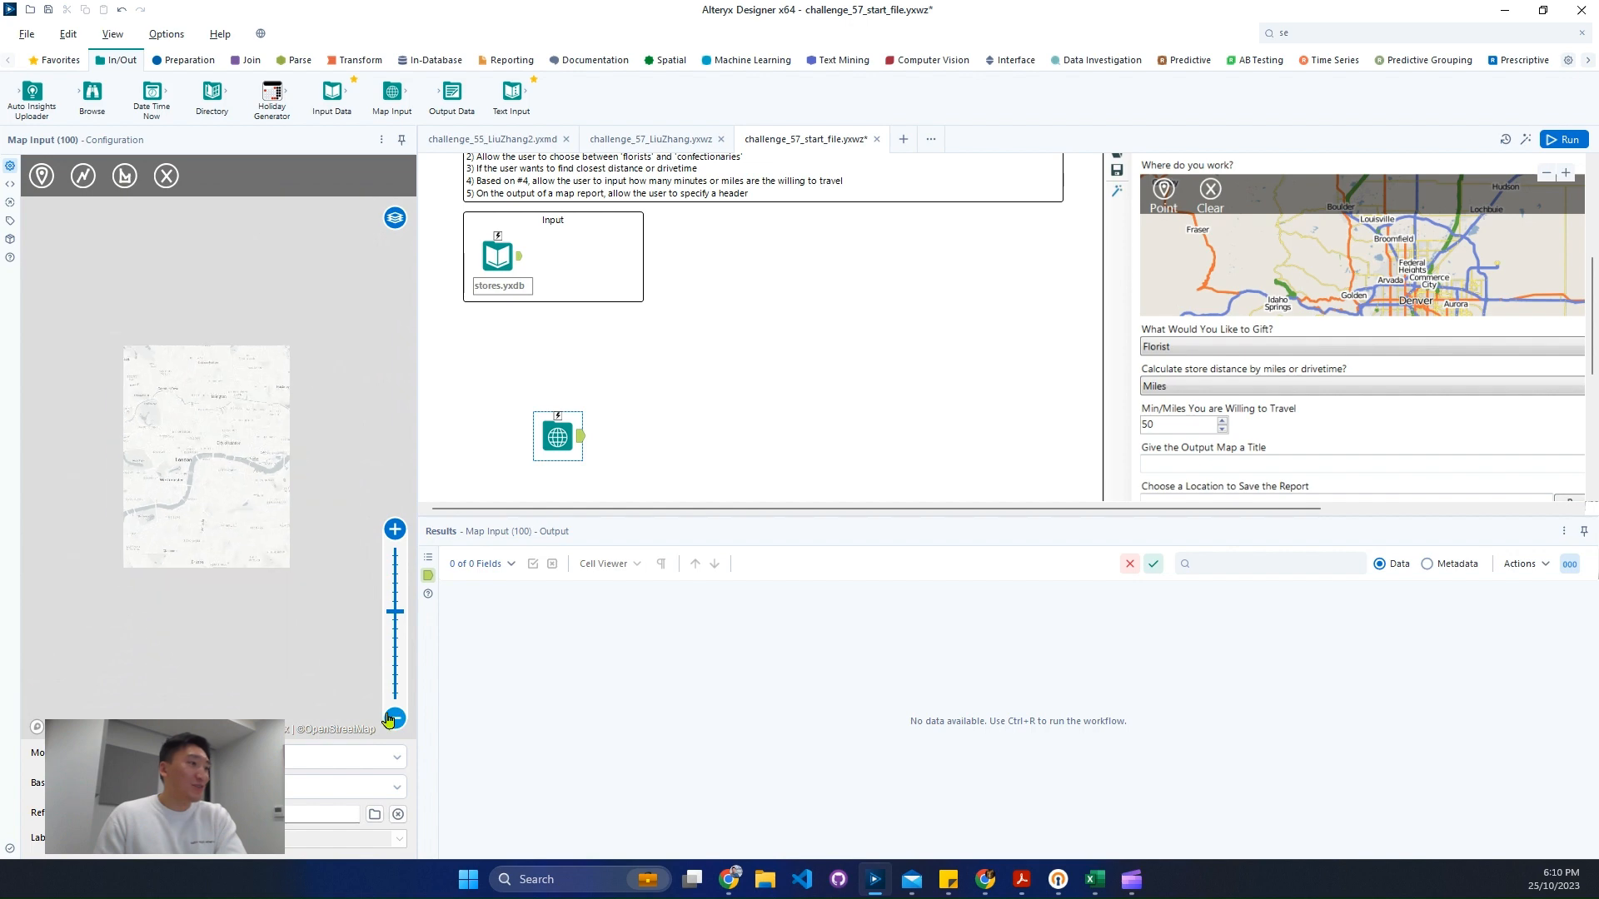
click(393, 718)
click(393, 718)
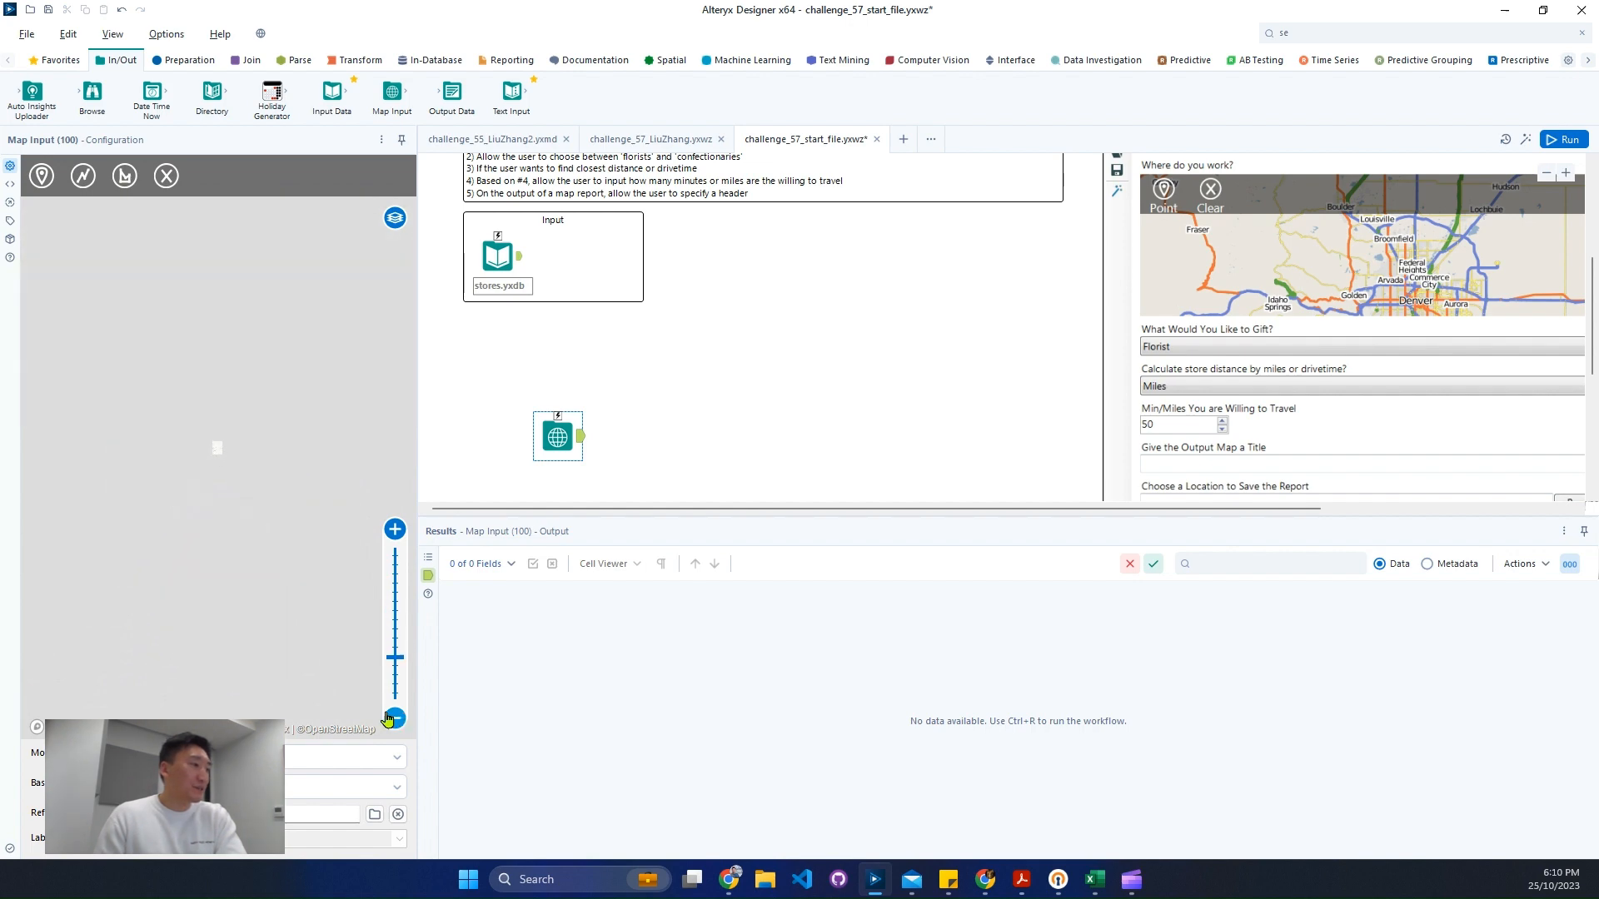
click(393, 717)
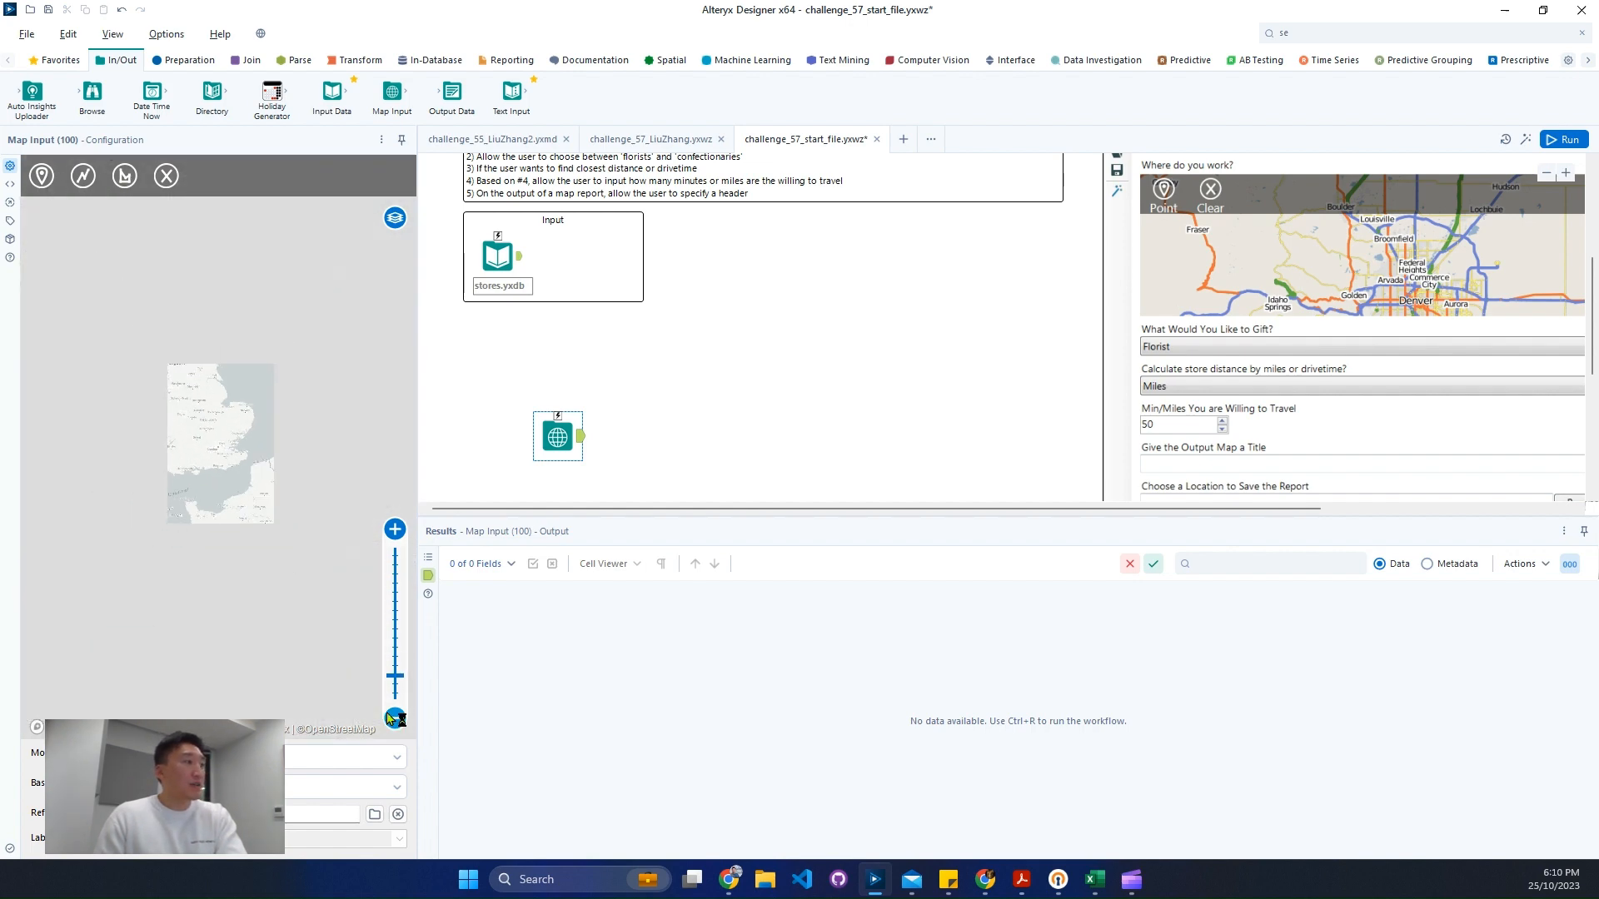
scroll(233, 475, up, 5)
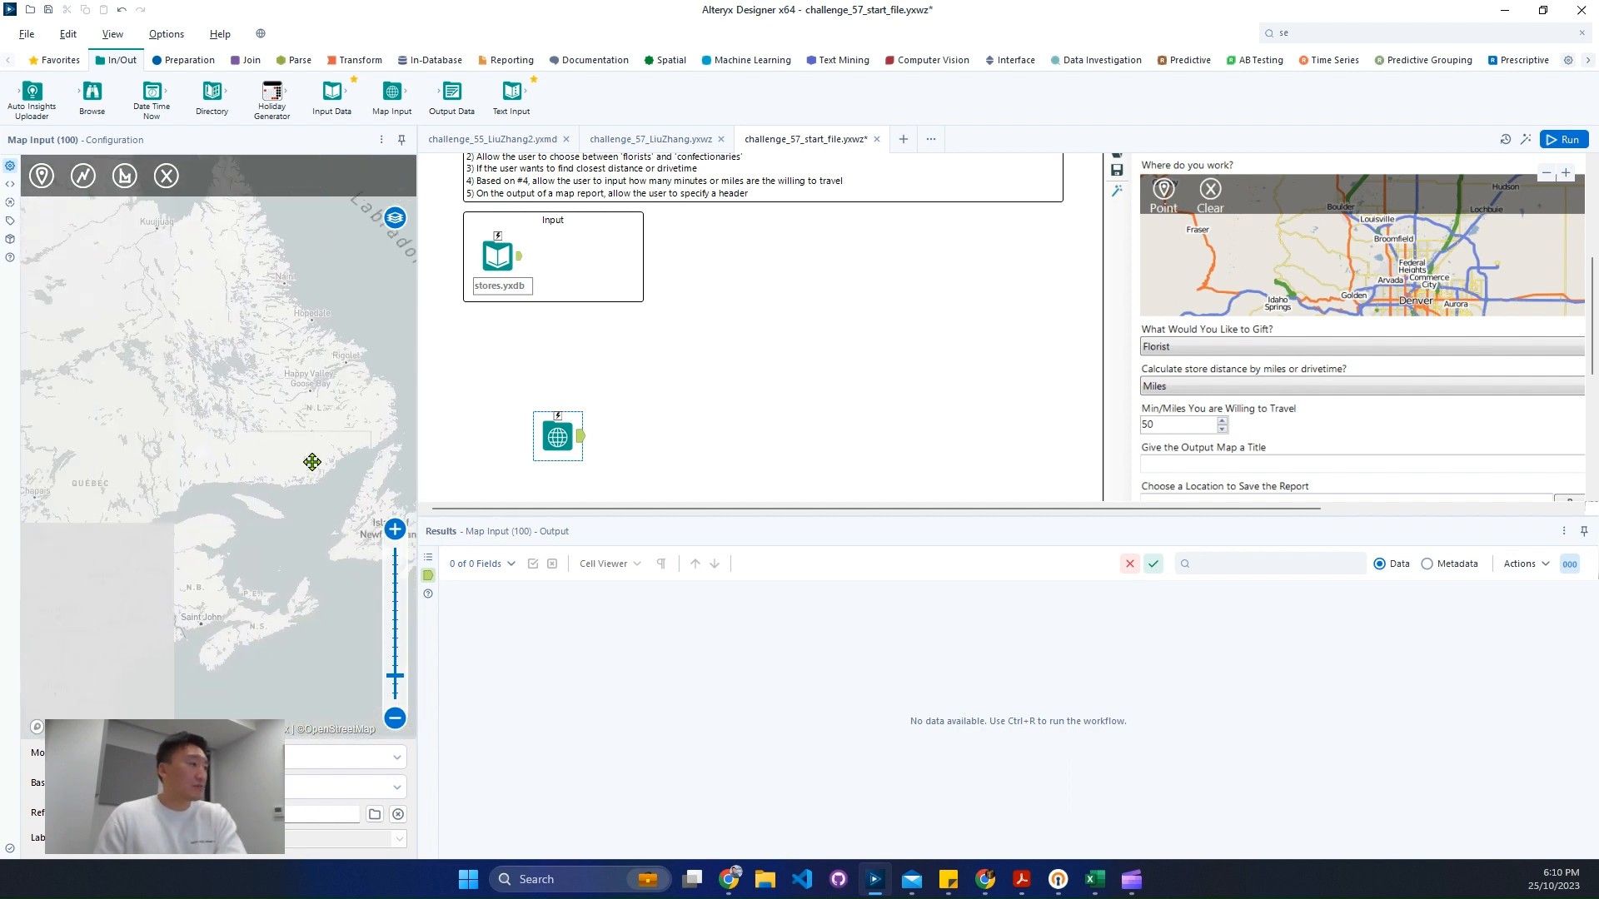
drag(313, 462, 362, 430)
drag(136, 525, 359, 400)
drag(147, 646, 356, 392)
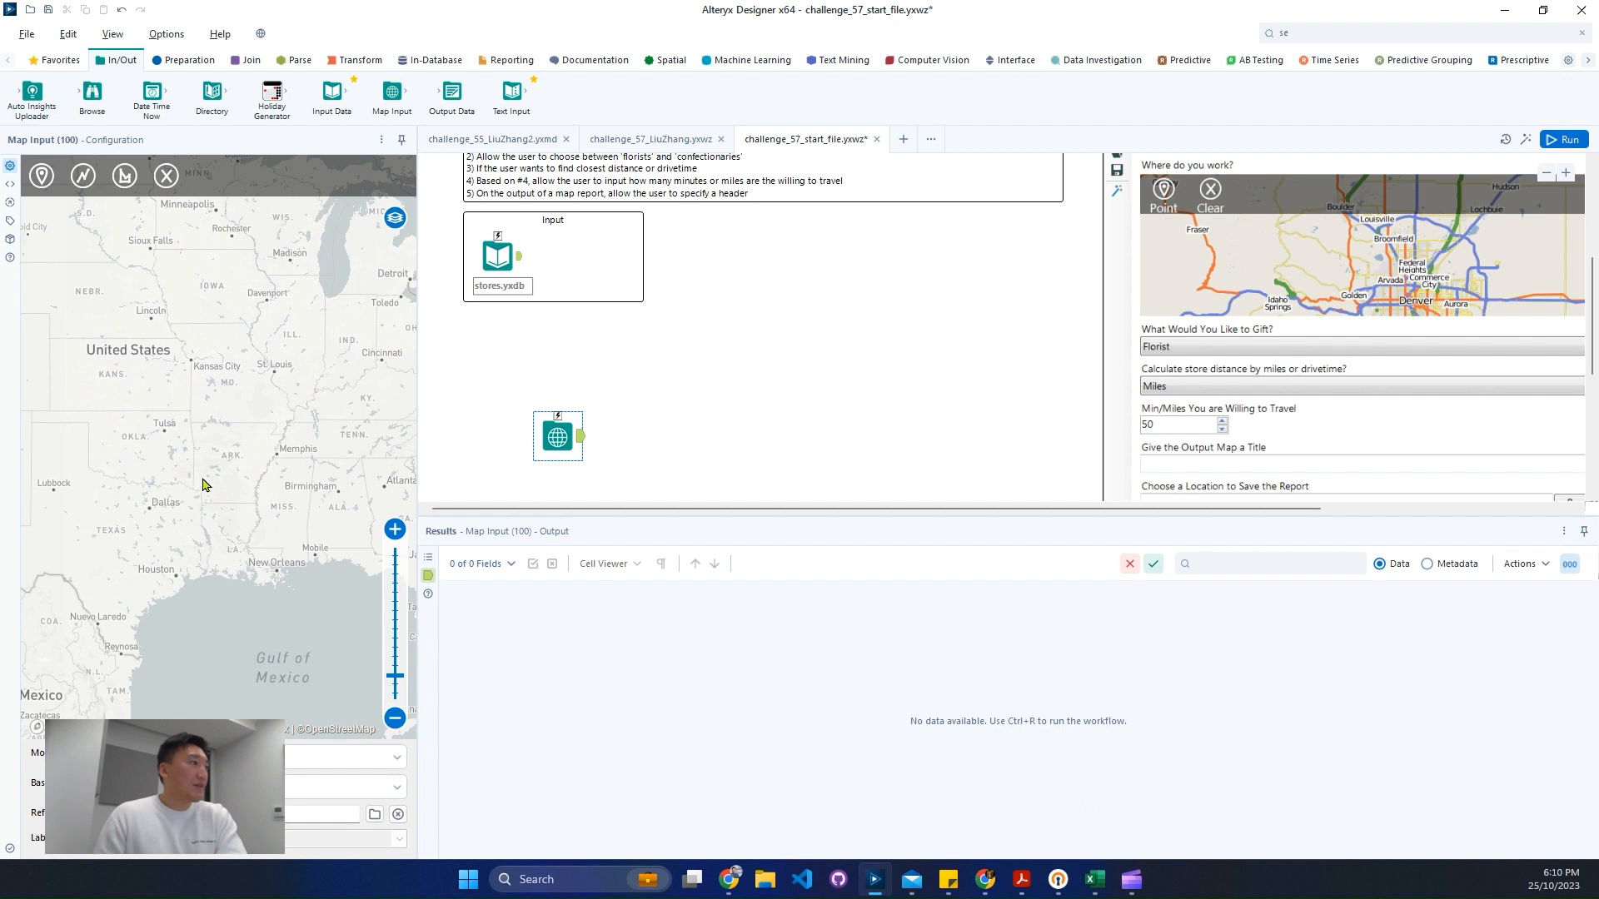
drag(173, 428, 325, 554)
drag(184, 507, 235, 503)
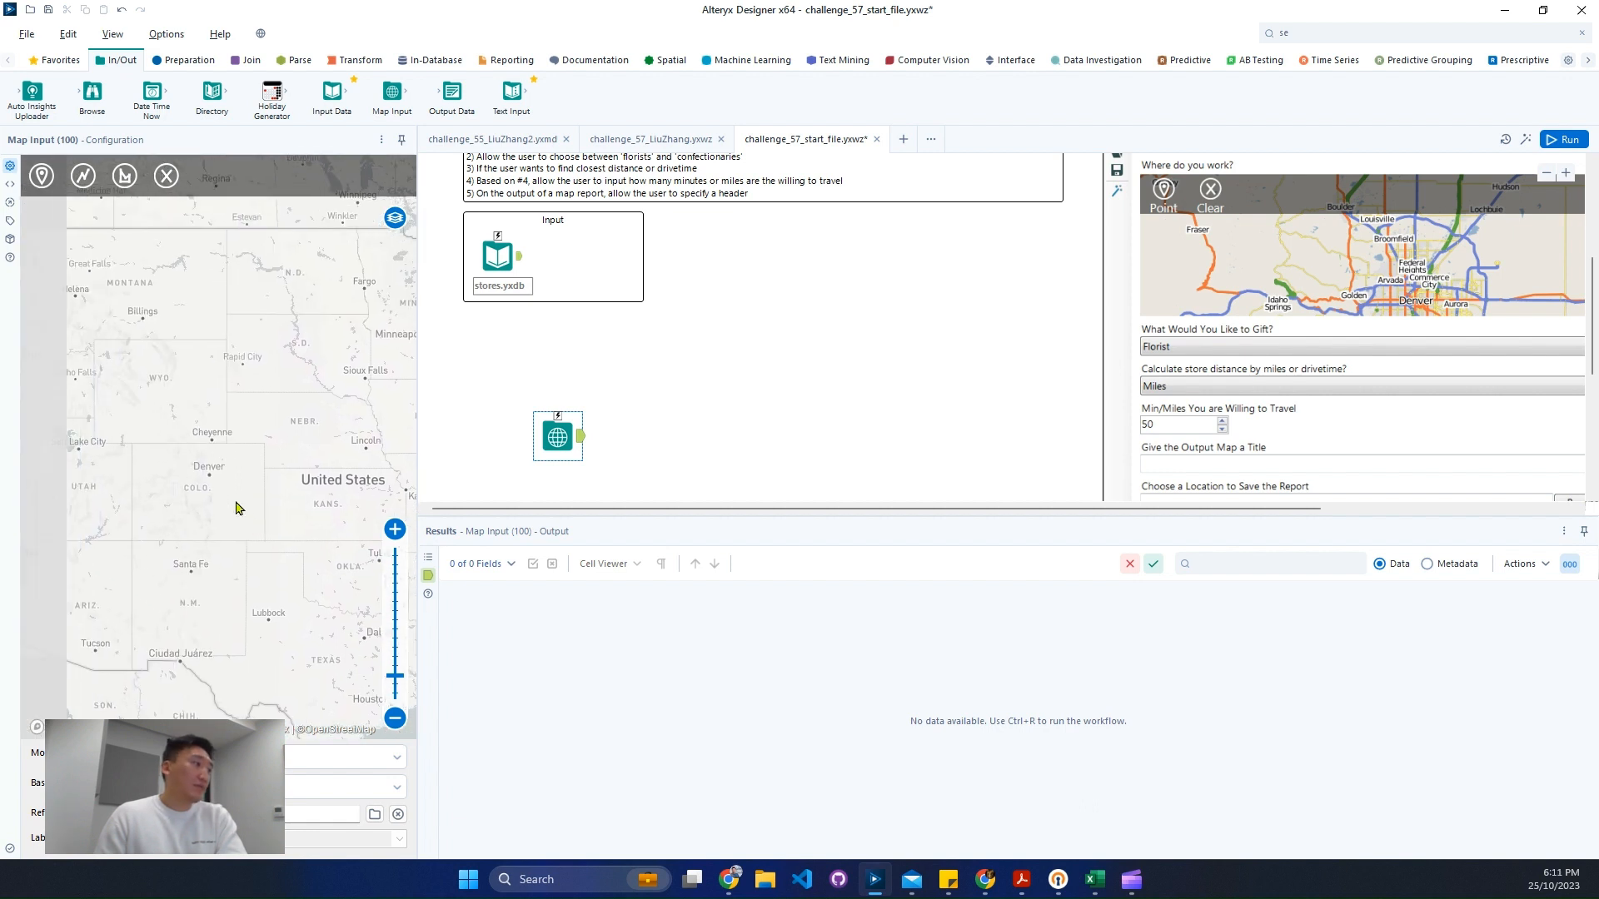
scroll(213, 504, up, 4)
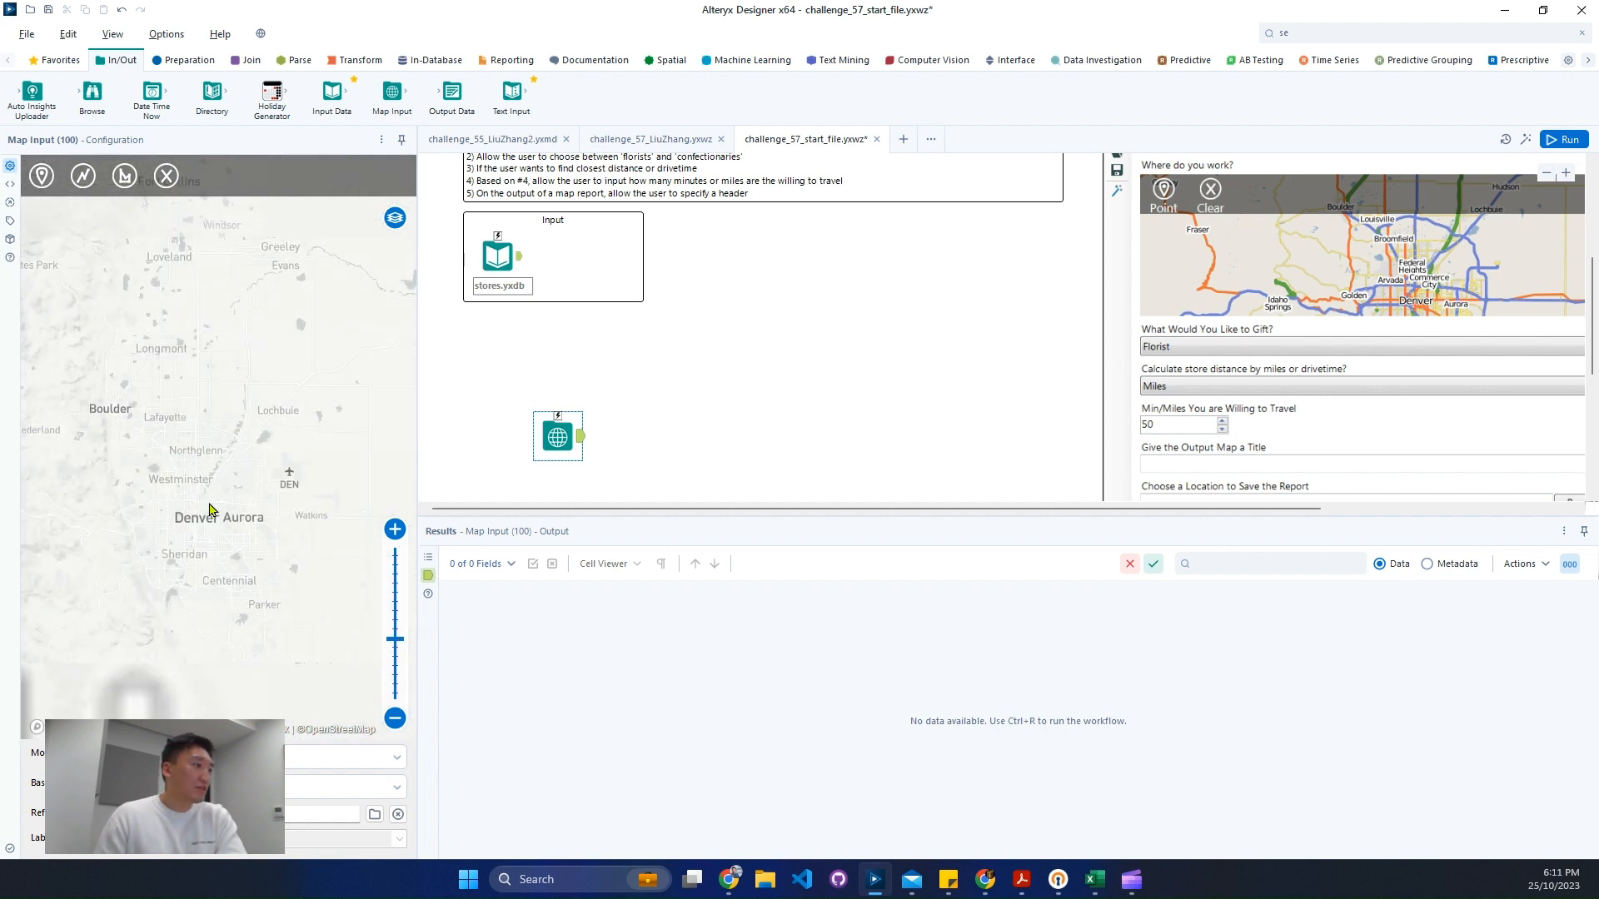
click(41, 176)
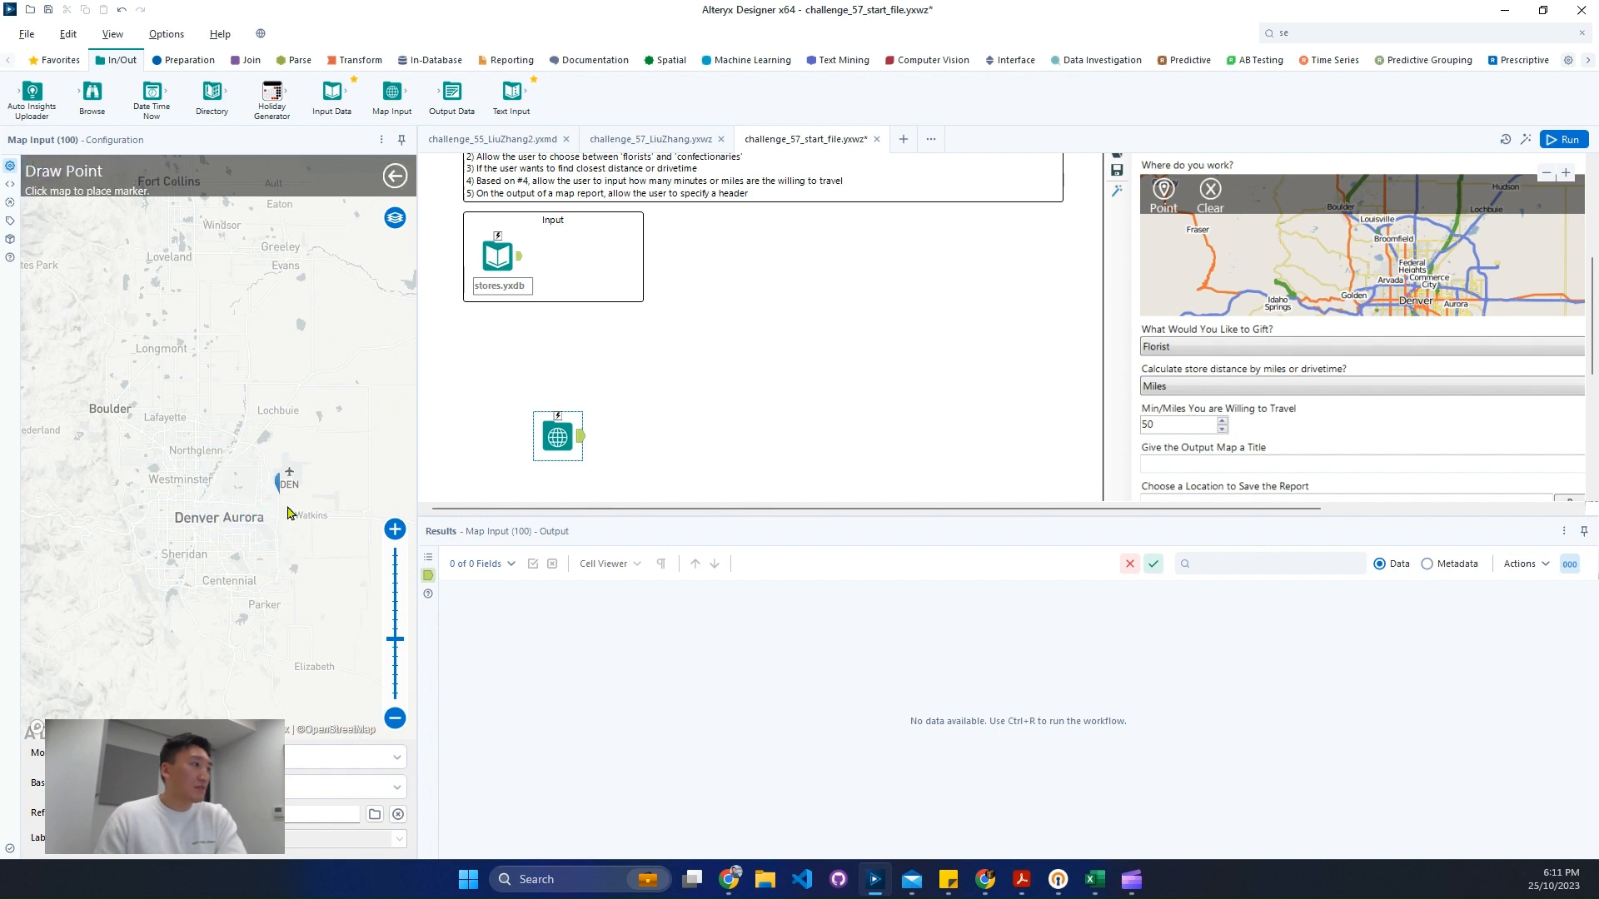
click(203, 505)
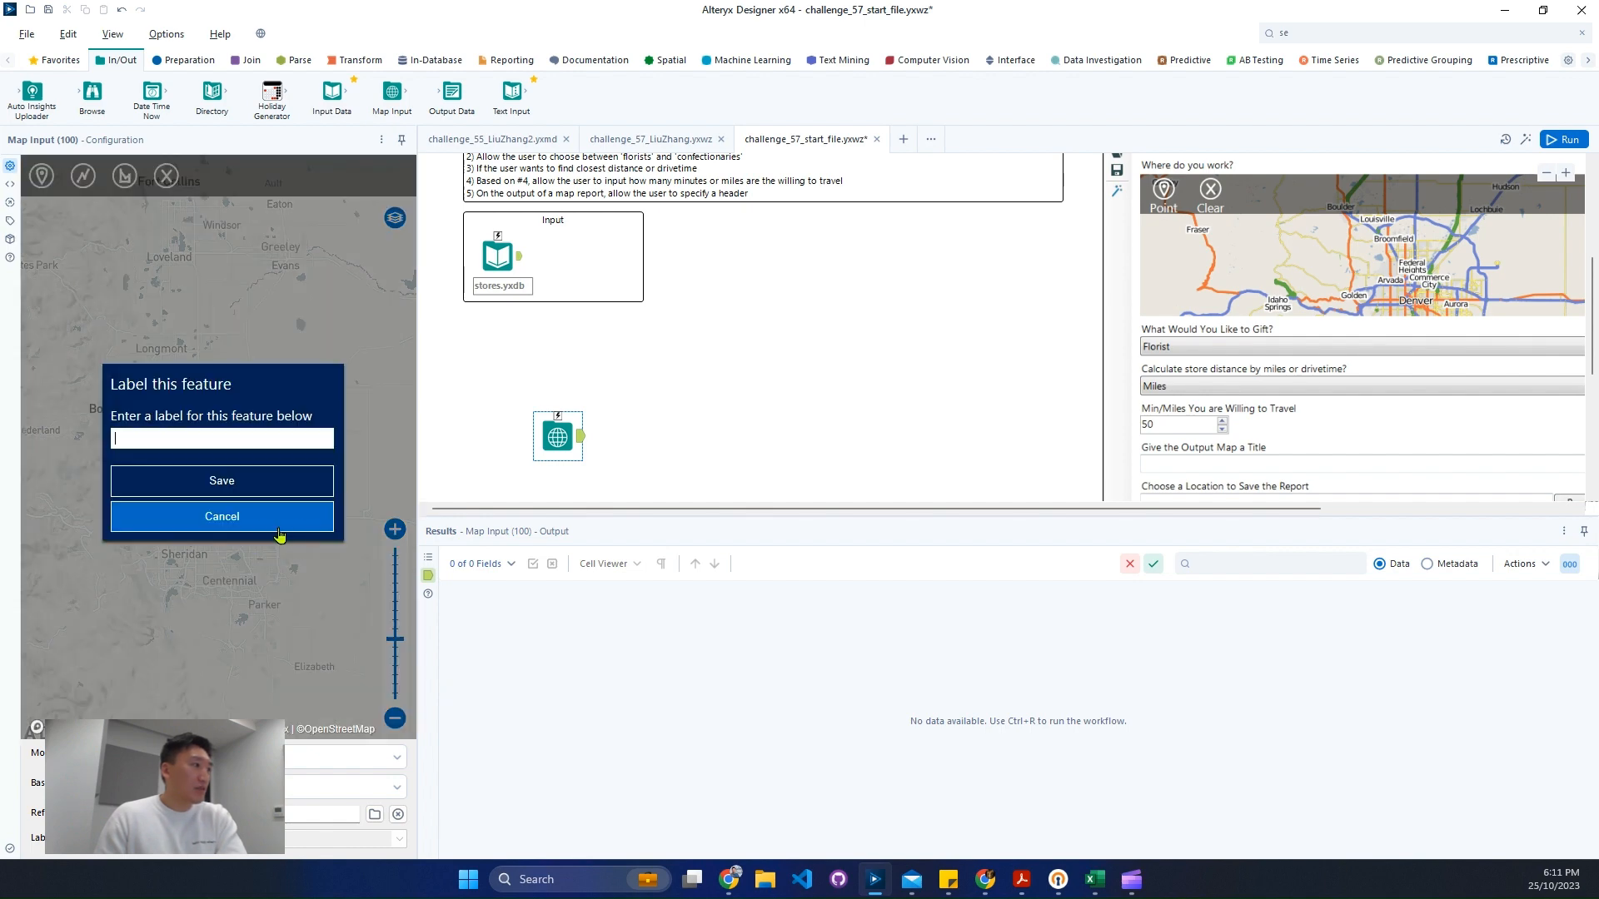
text(Start)
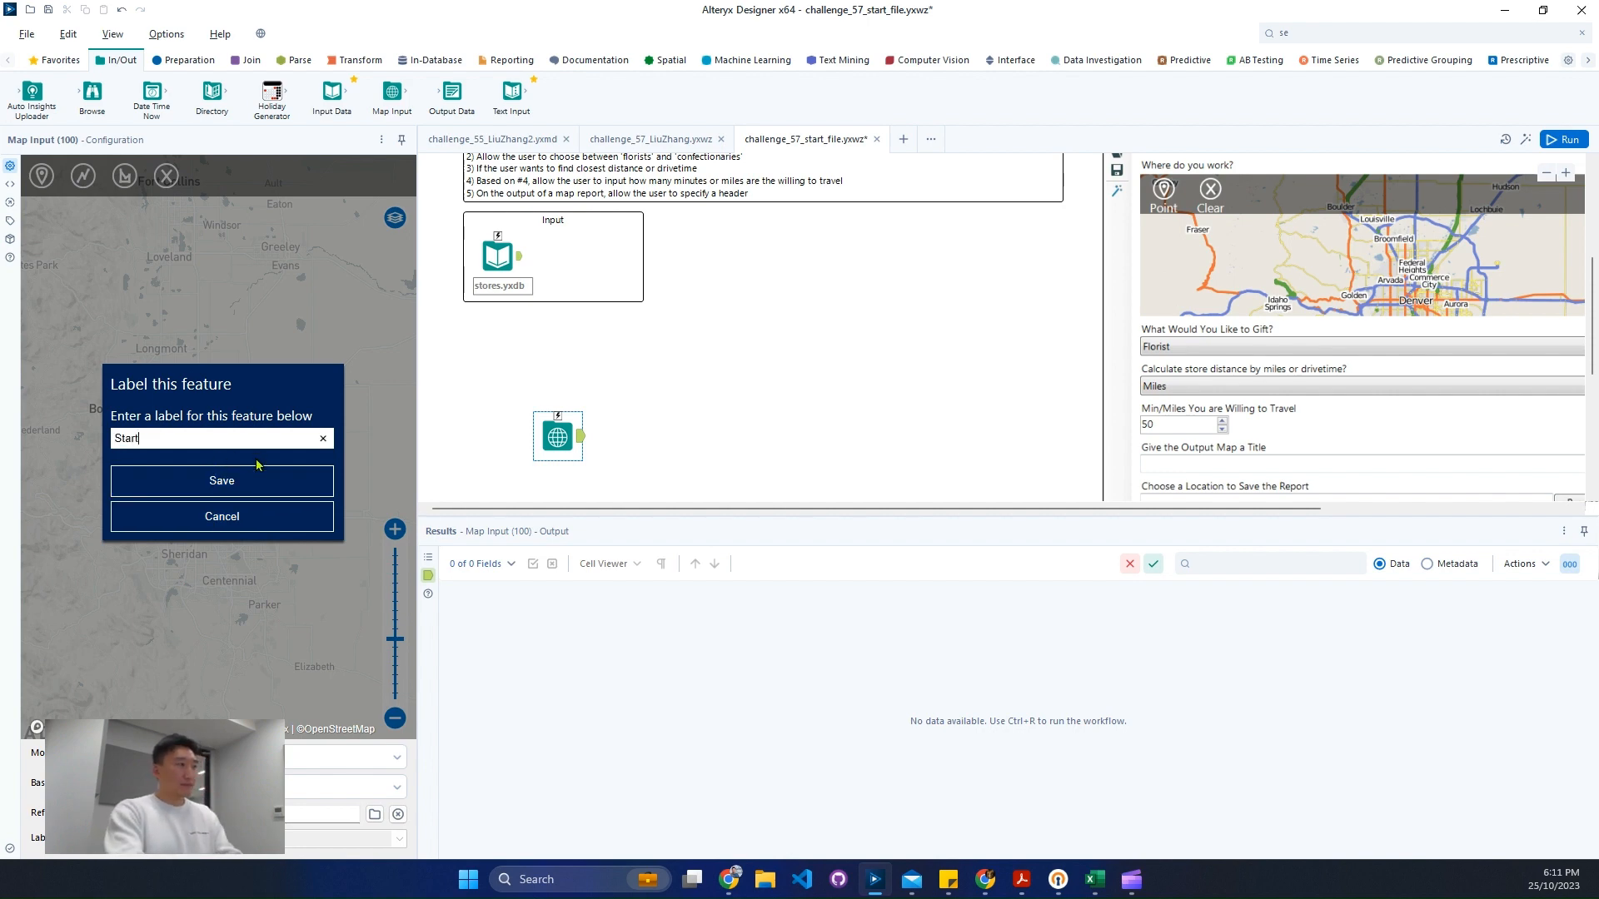
text(ing Point)
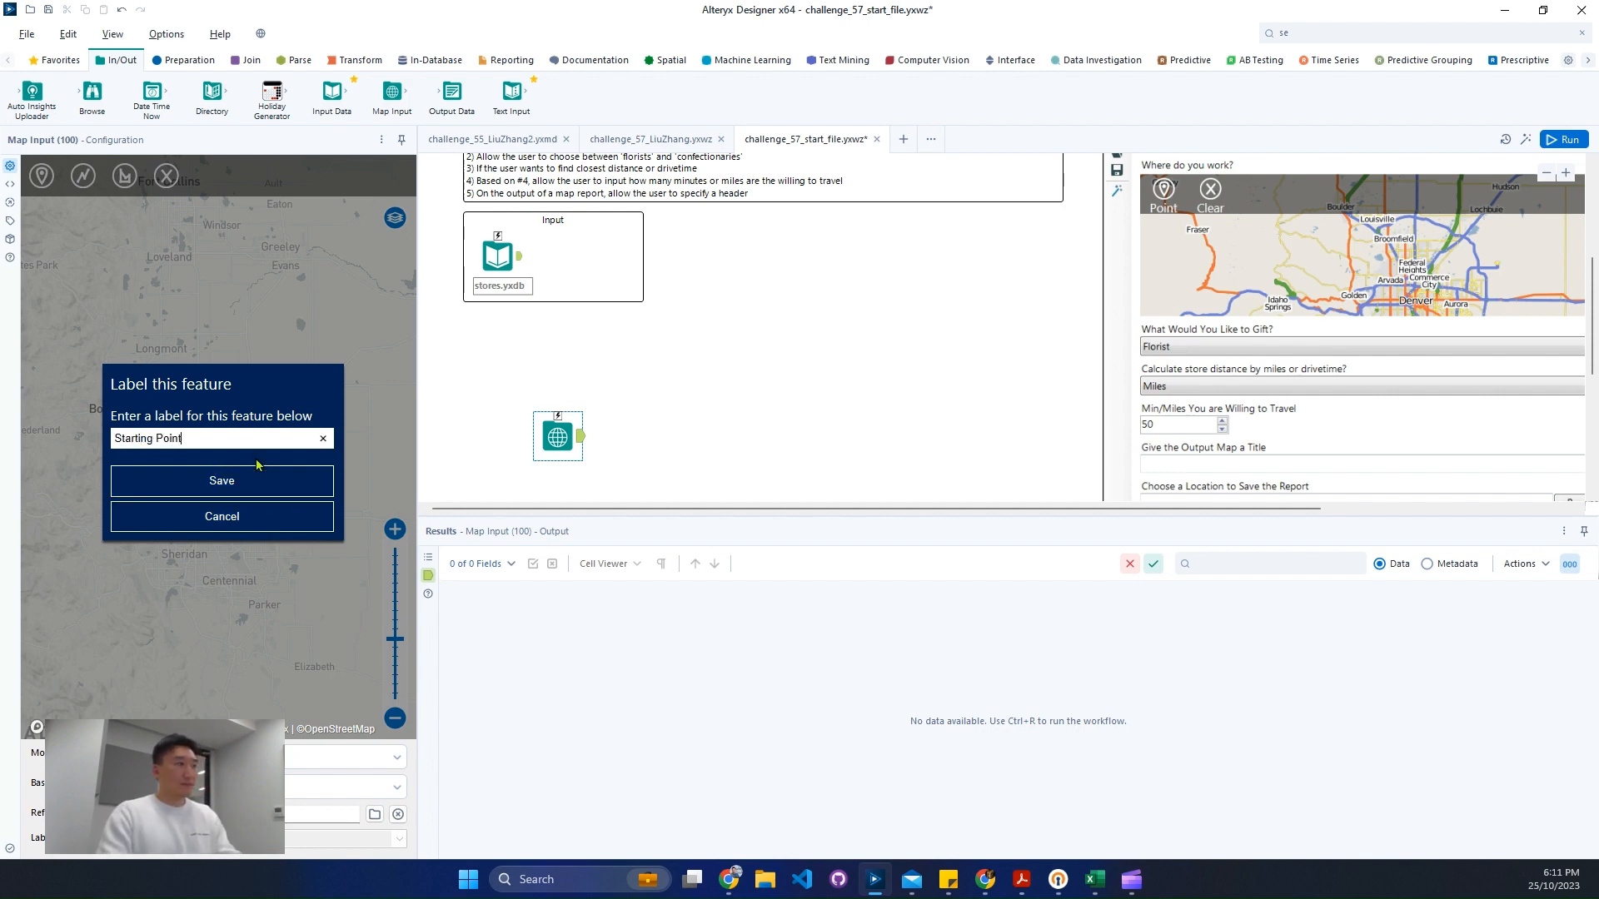
click(250, 480)
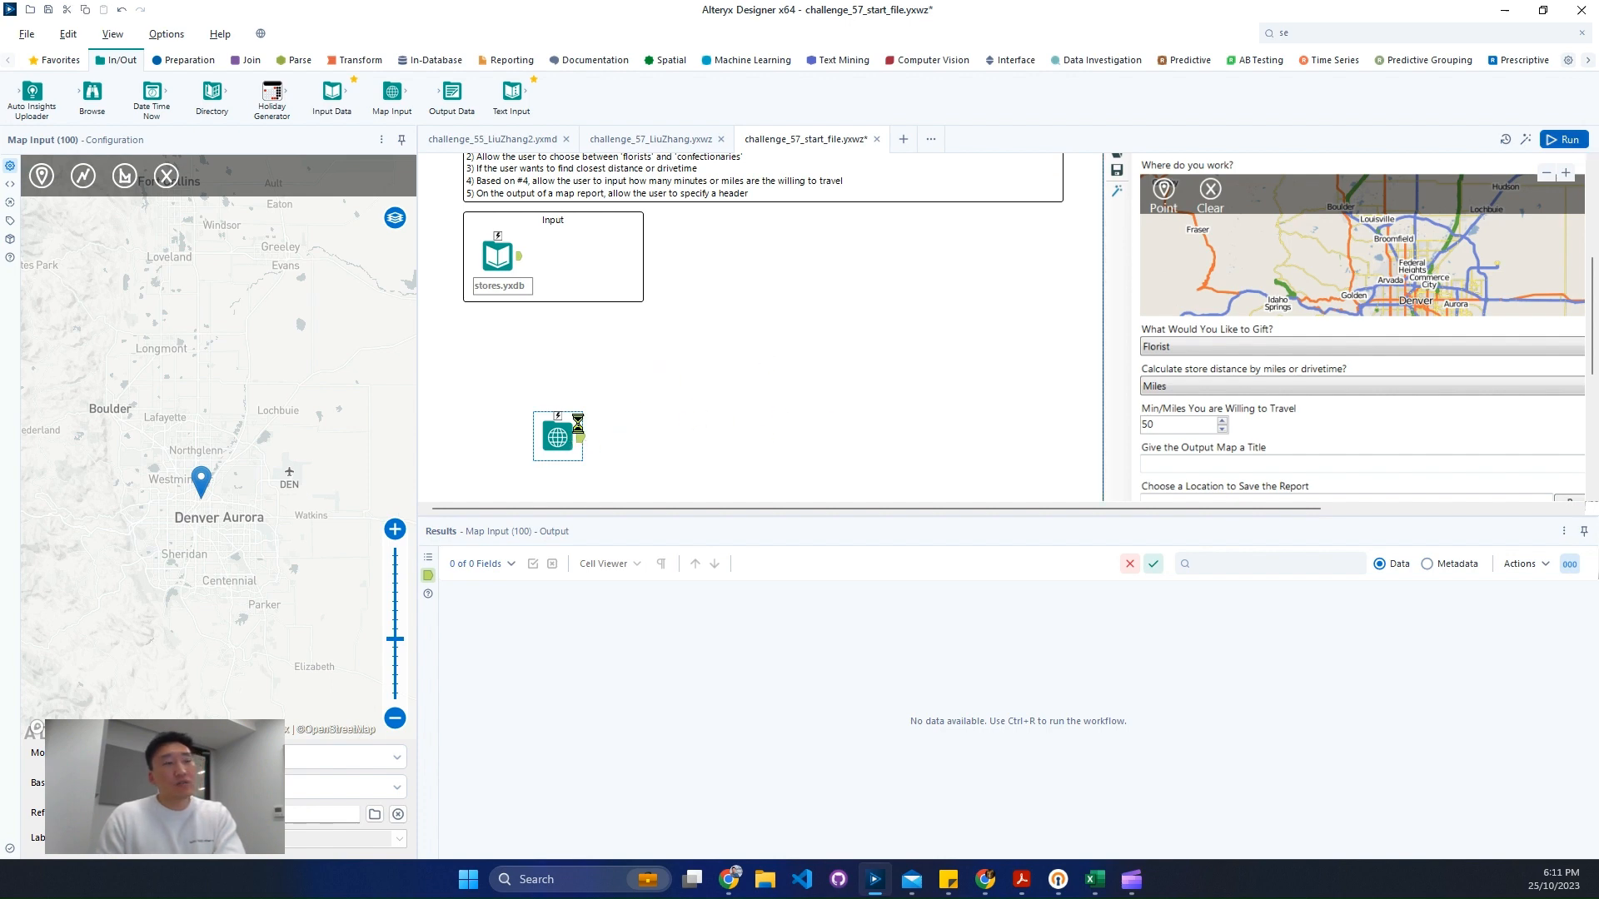
key(ctrl+r)
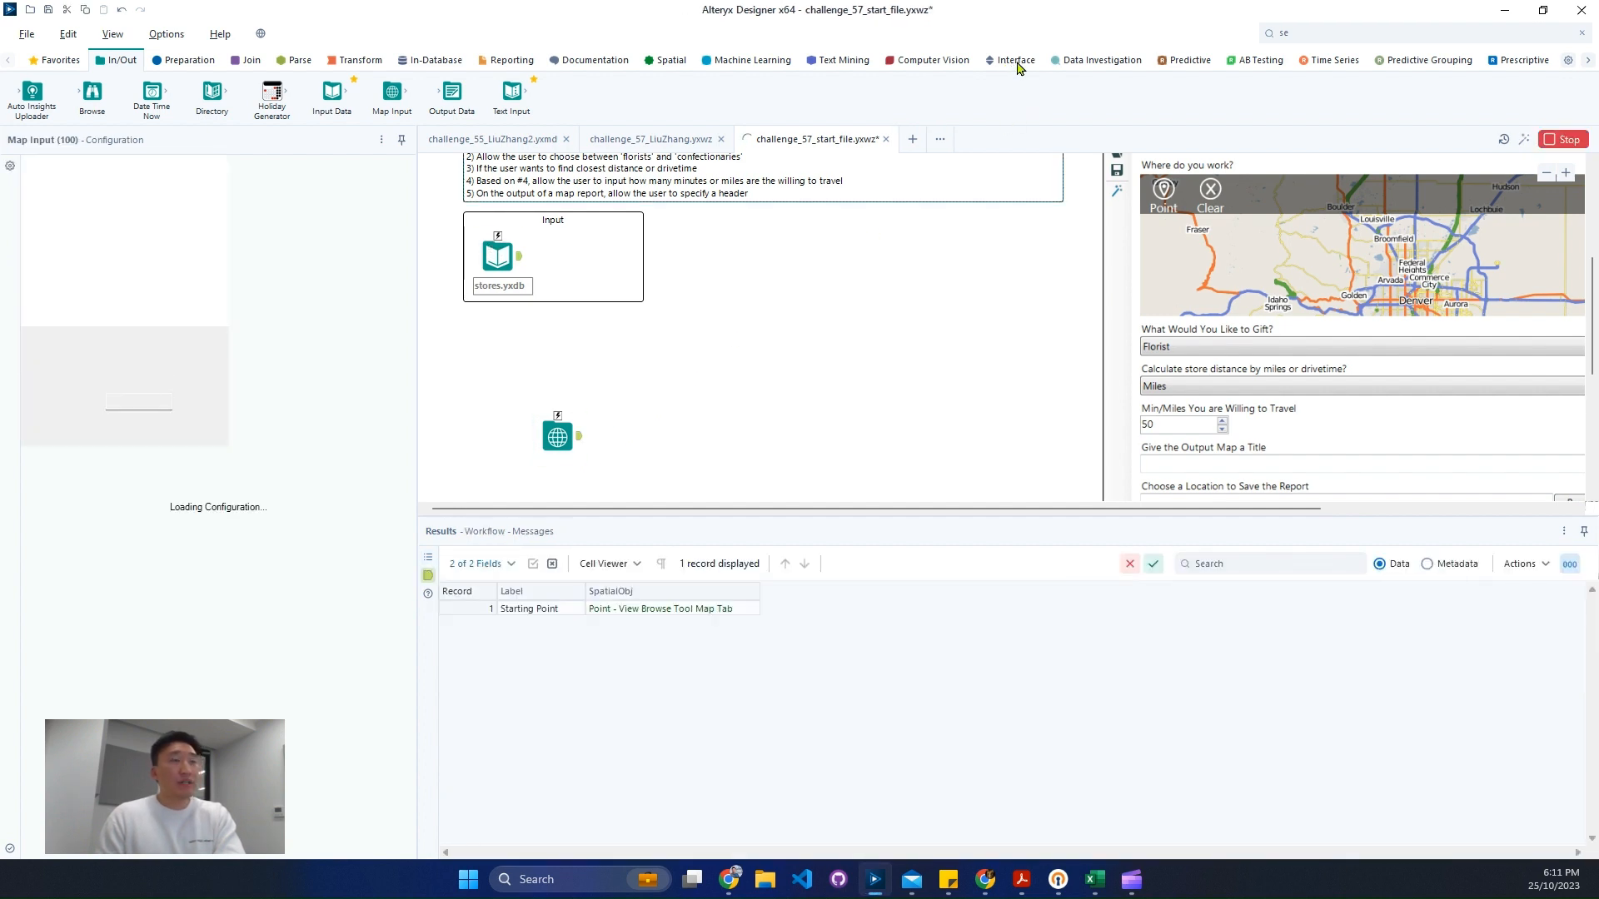
- Align the Map question, Action tool and Map Input in a vertical column and open the Map question's settings
click(1016, 60)
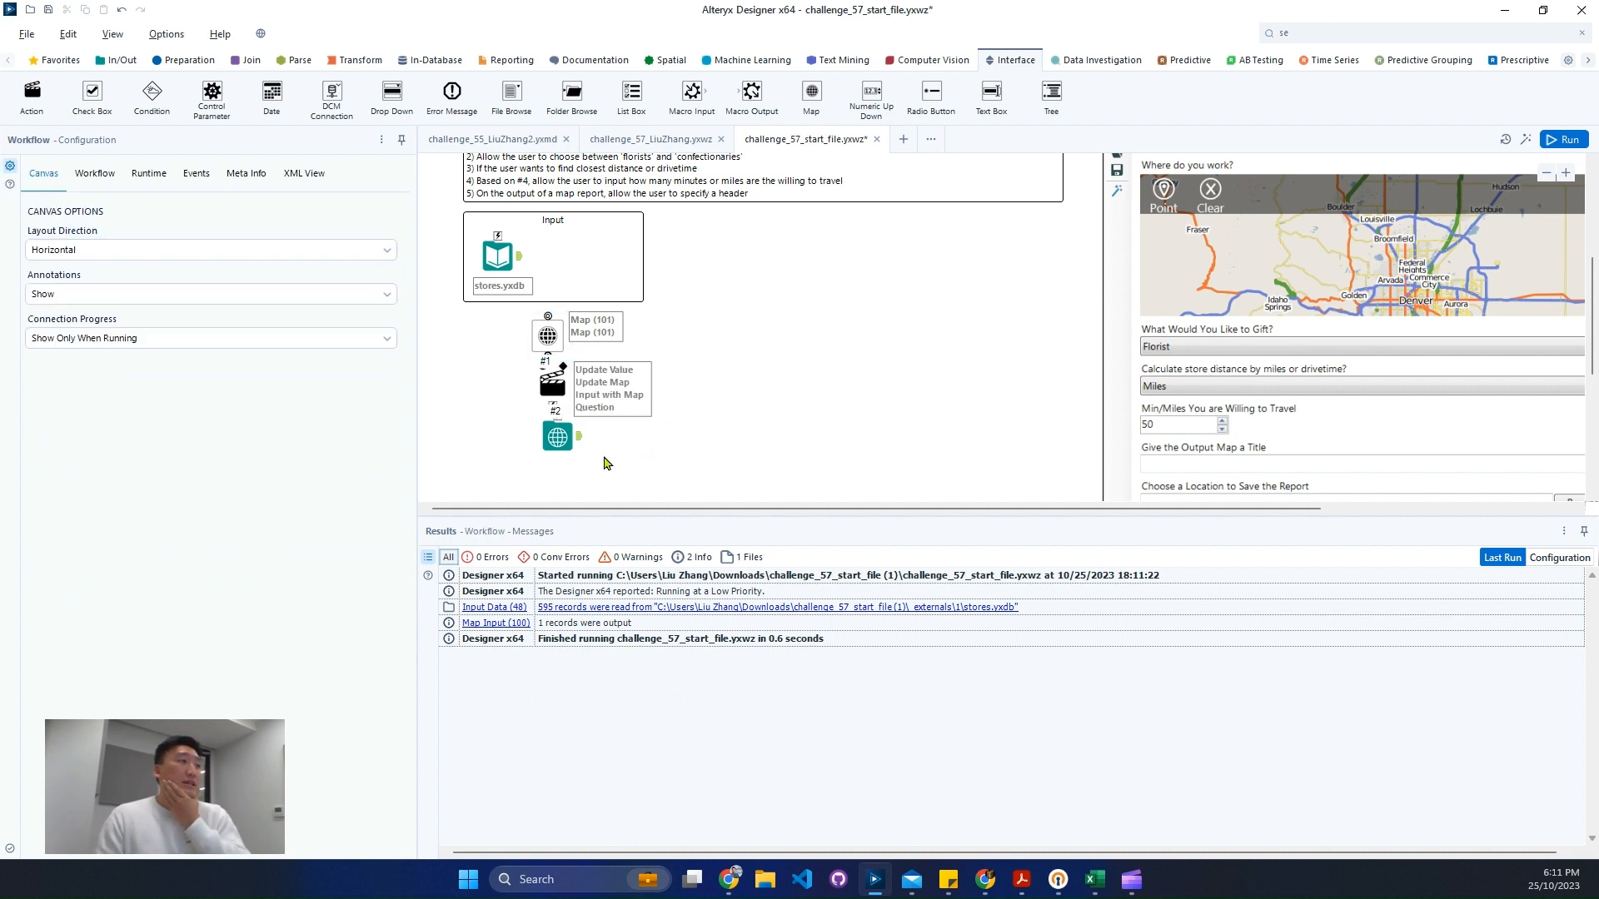
drag(605, 463, 524, 450)
scroll(675, 404, down, 1)
click(523, 326)
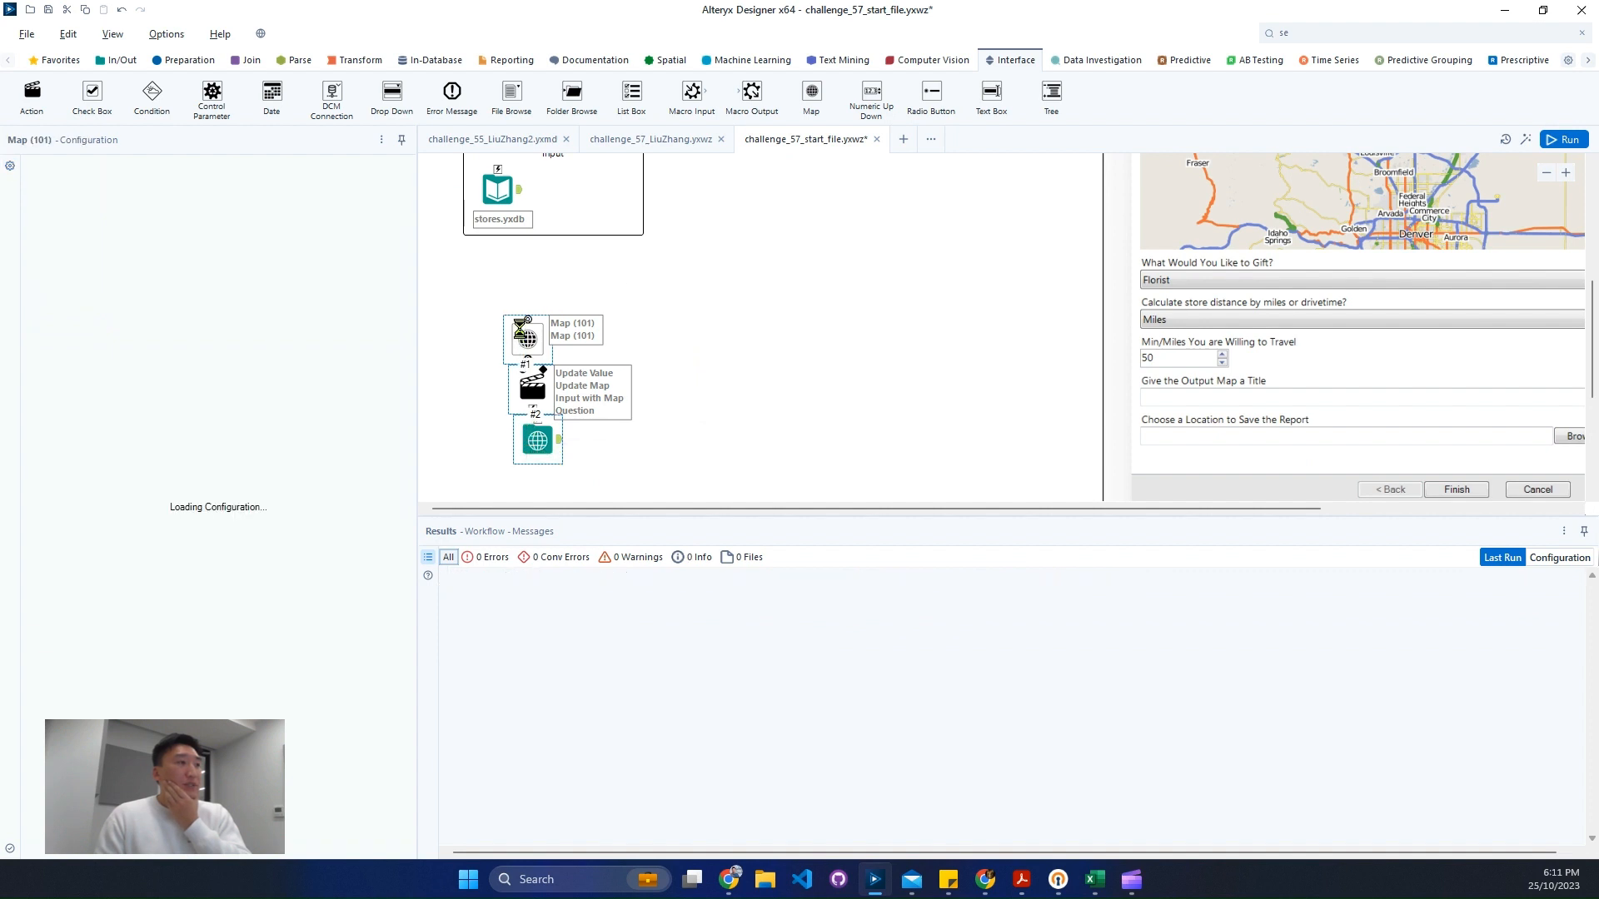
drag(524, 325, 525, 306)
drag(534, 383, 528, 429)
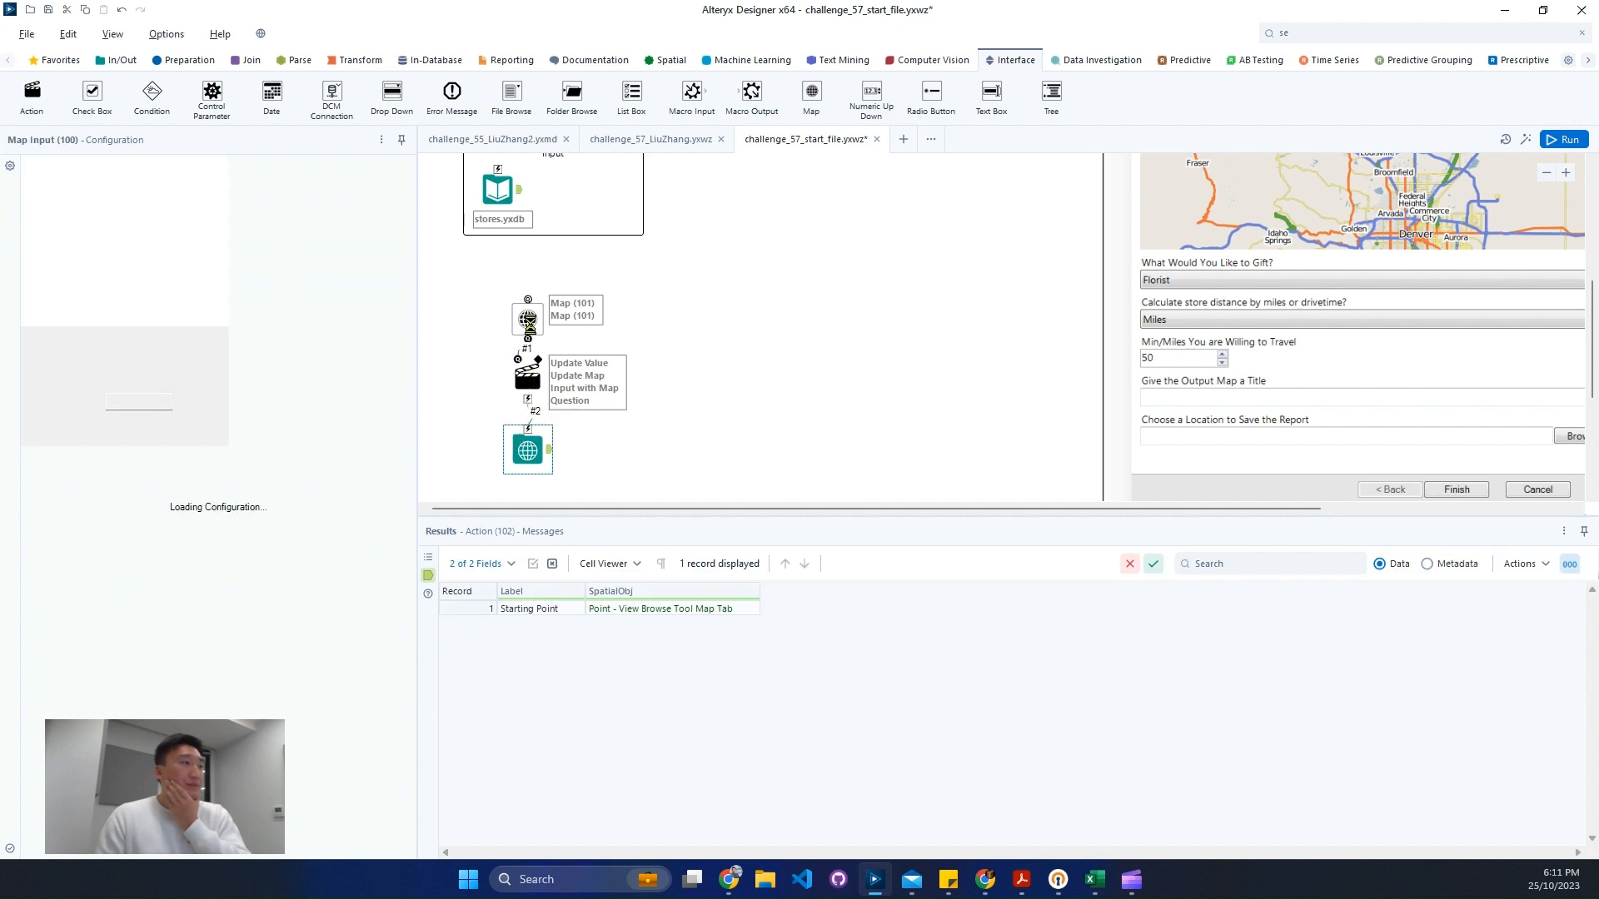
click(528, 324)
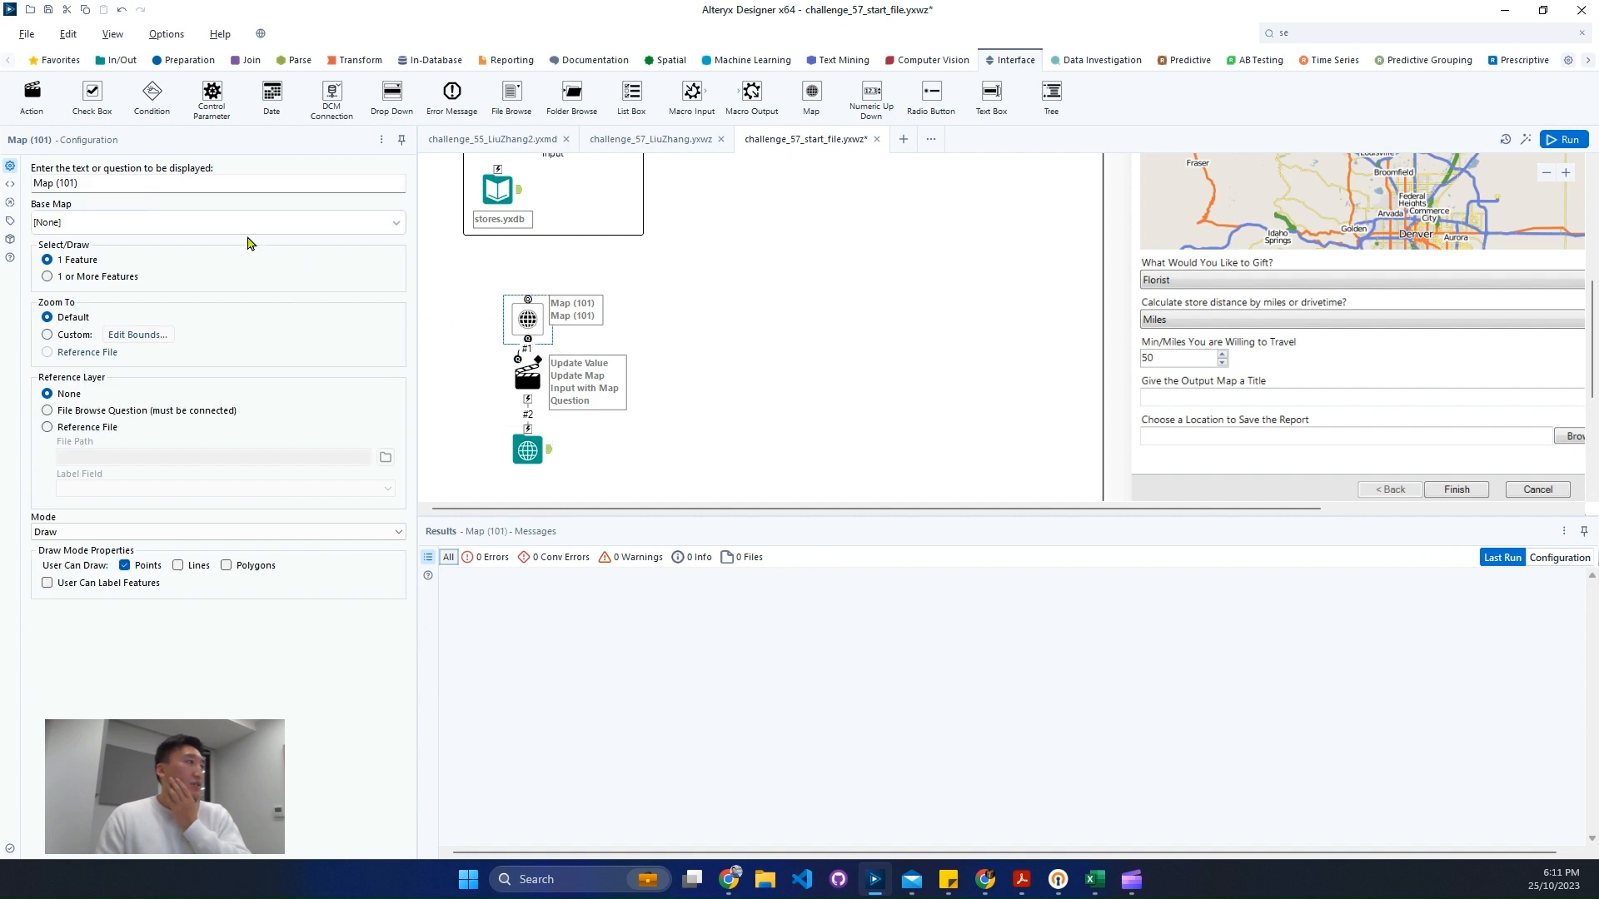
- Set the Map question's text to "Where do you work" and its base map to Light - Most Recent Vintage
scroll(1107, 319, up, 1)
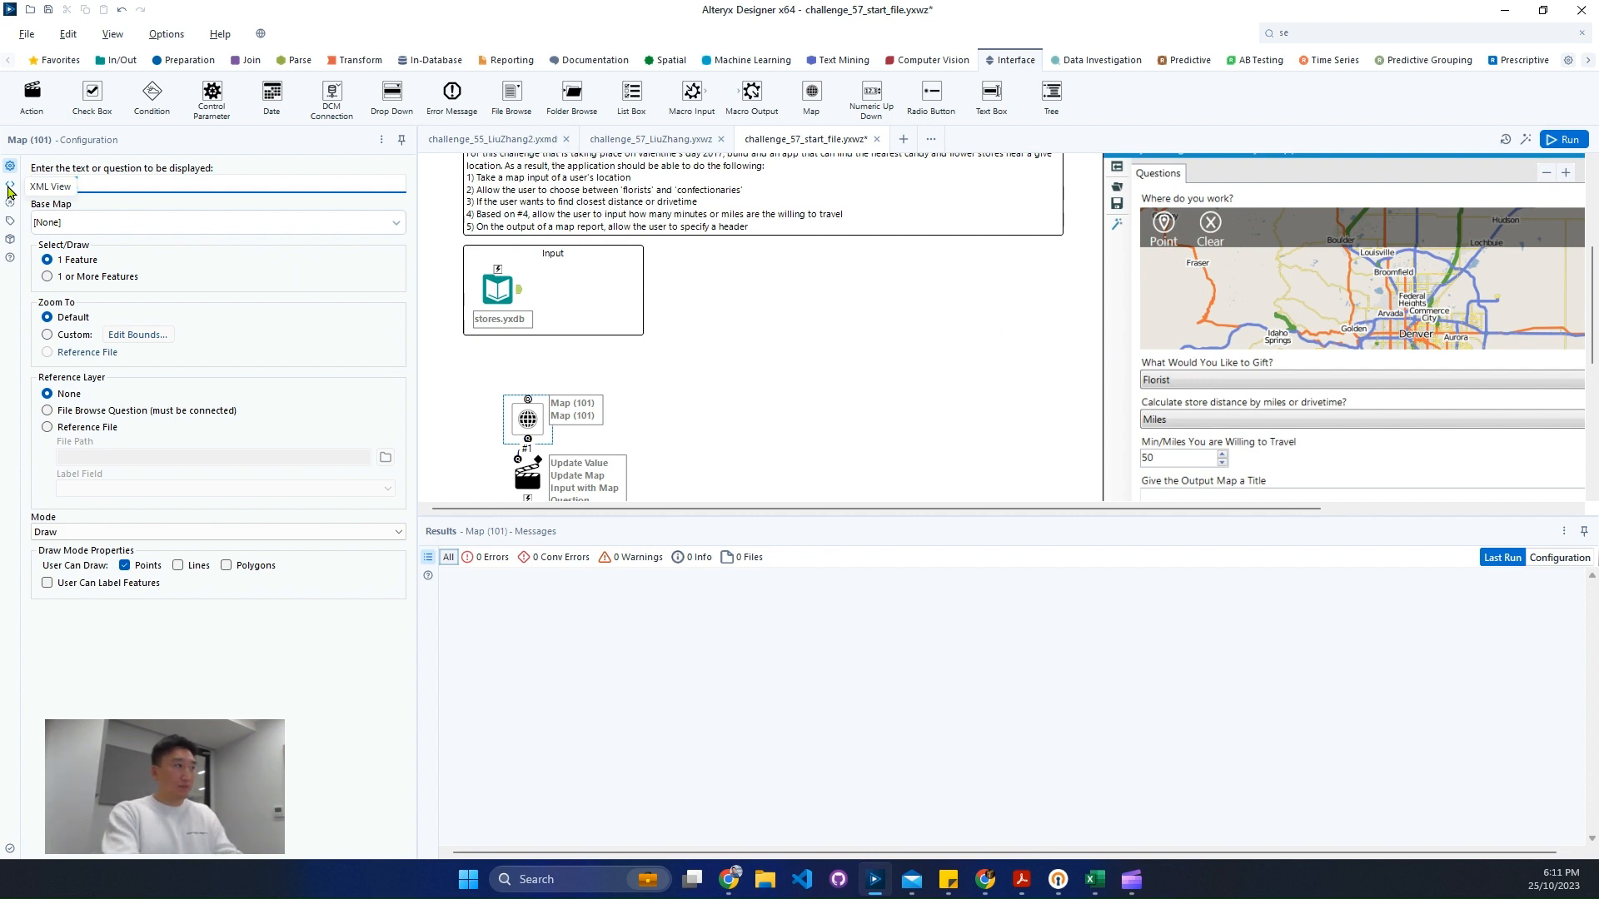
text(Where do you work)
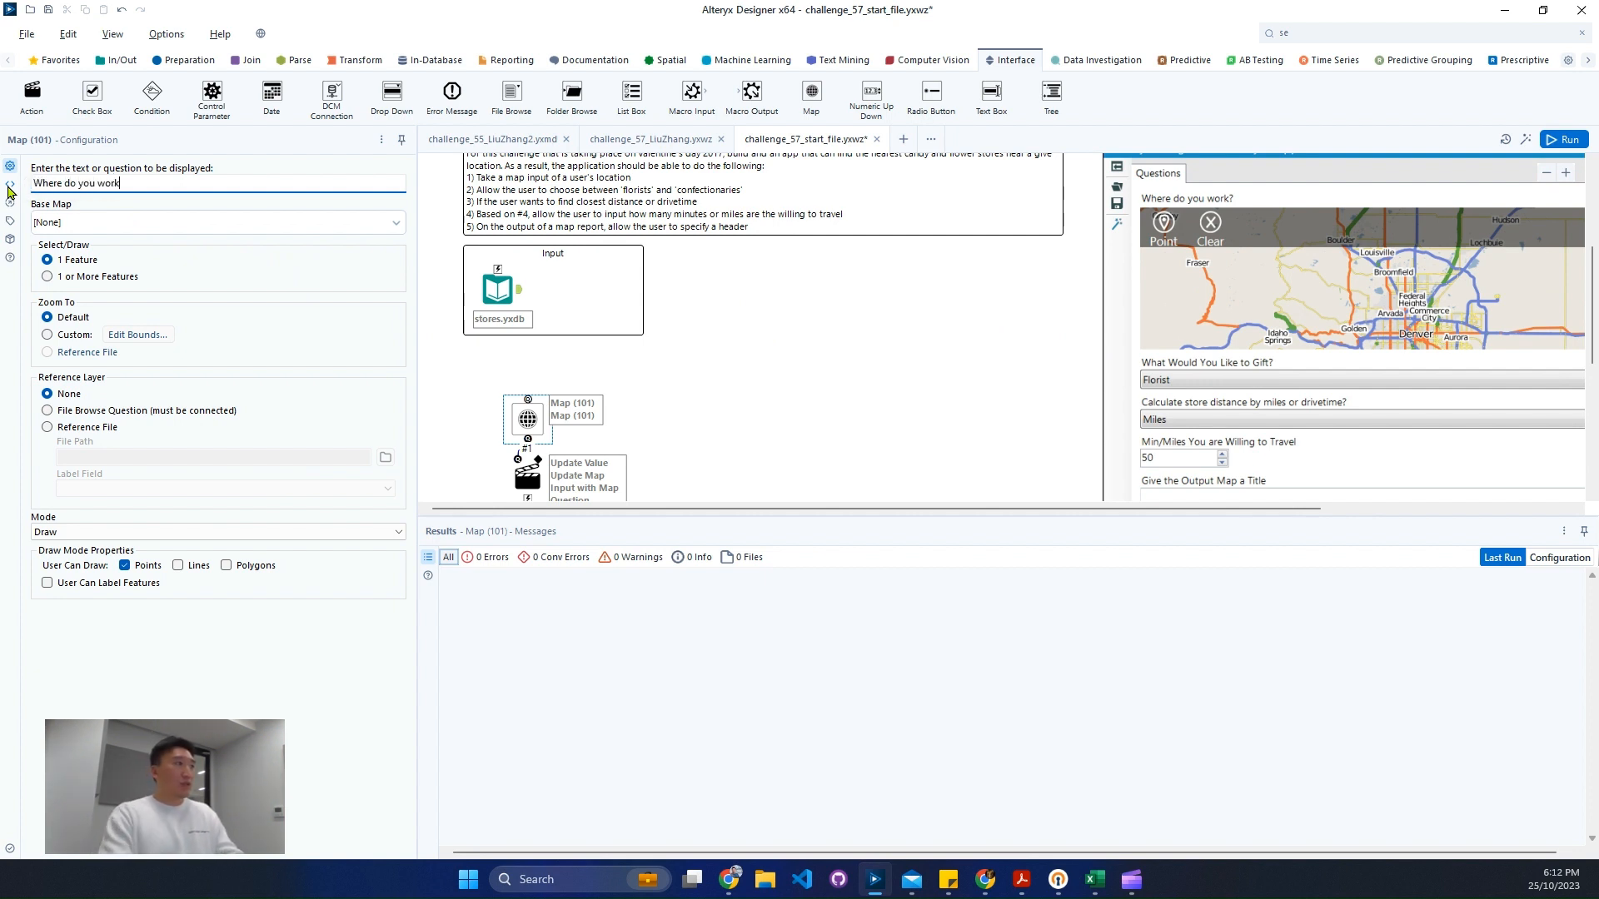
click(104, 226)
click(116, 259)
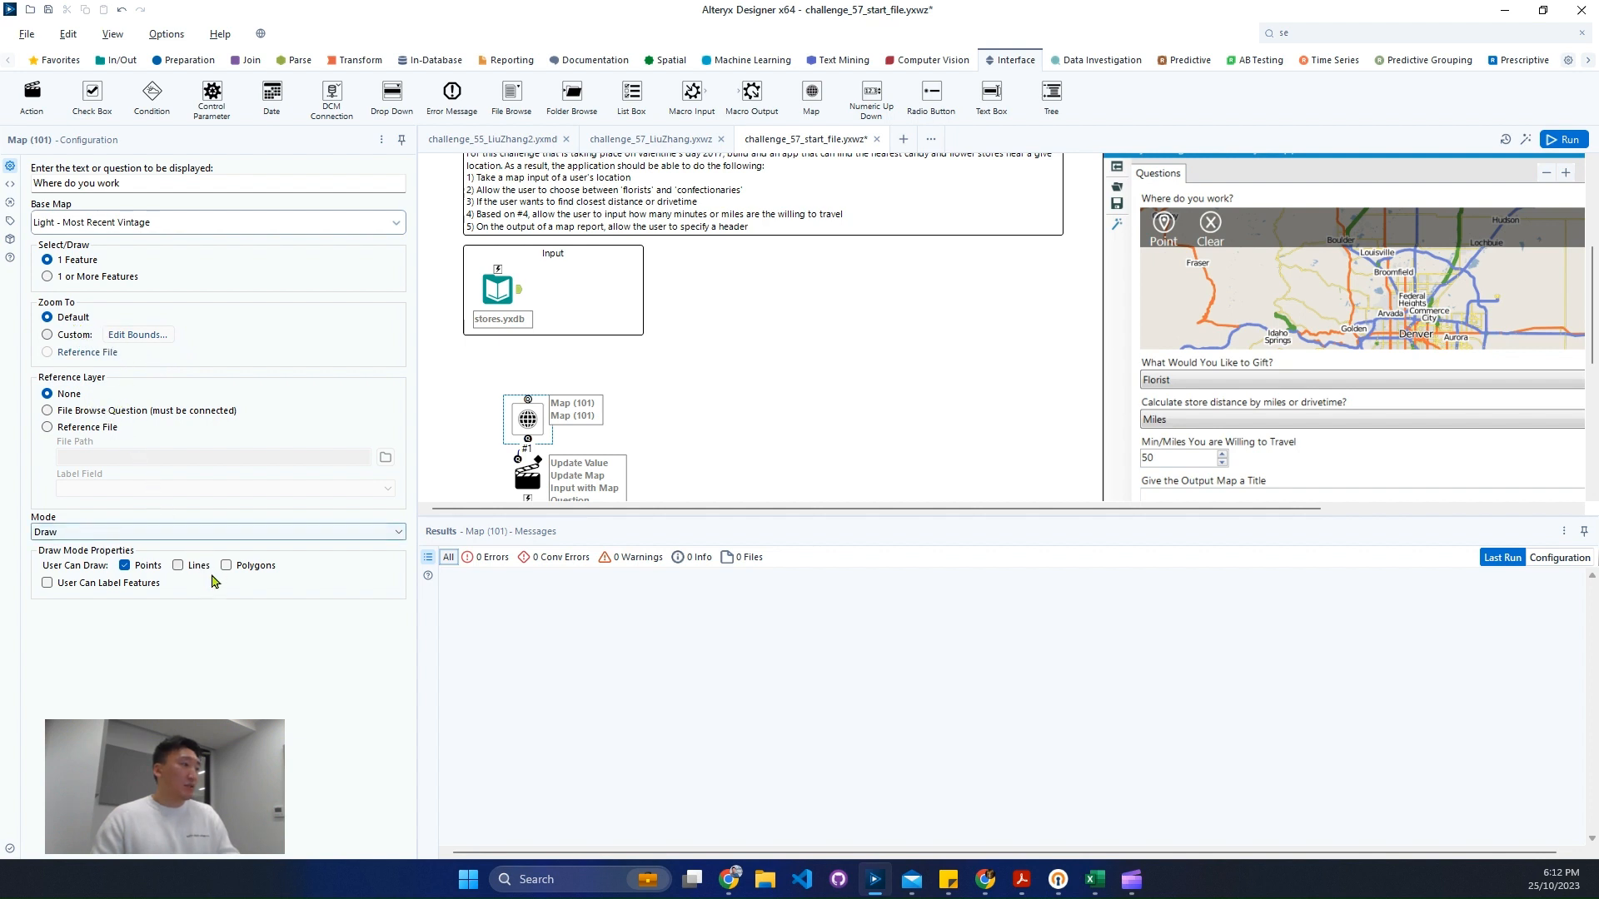
- Preview the analytic app in a test window to check the Where do you work map question, and close the preview
scroll(688, 439, down, 2)
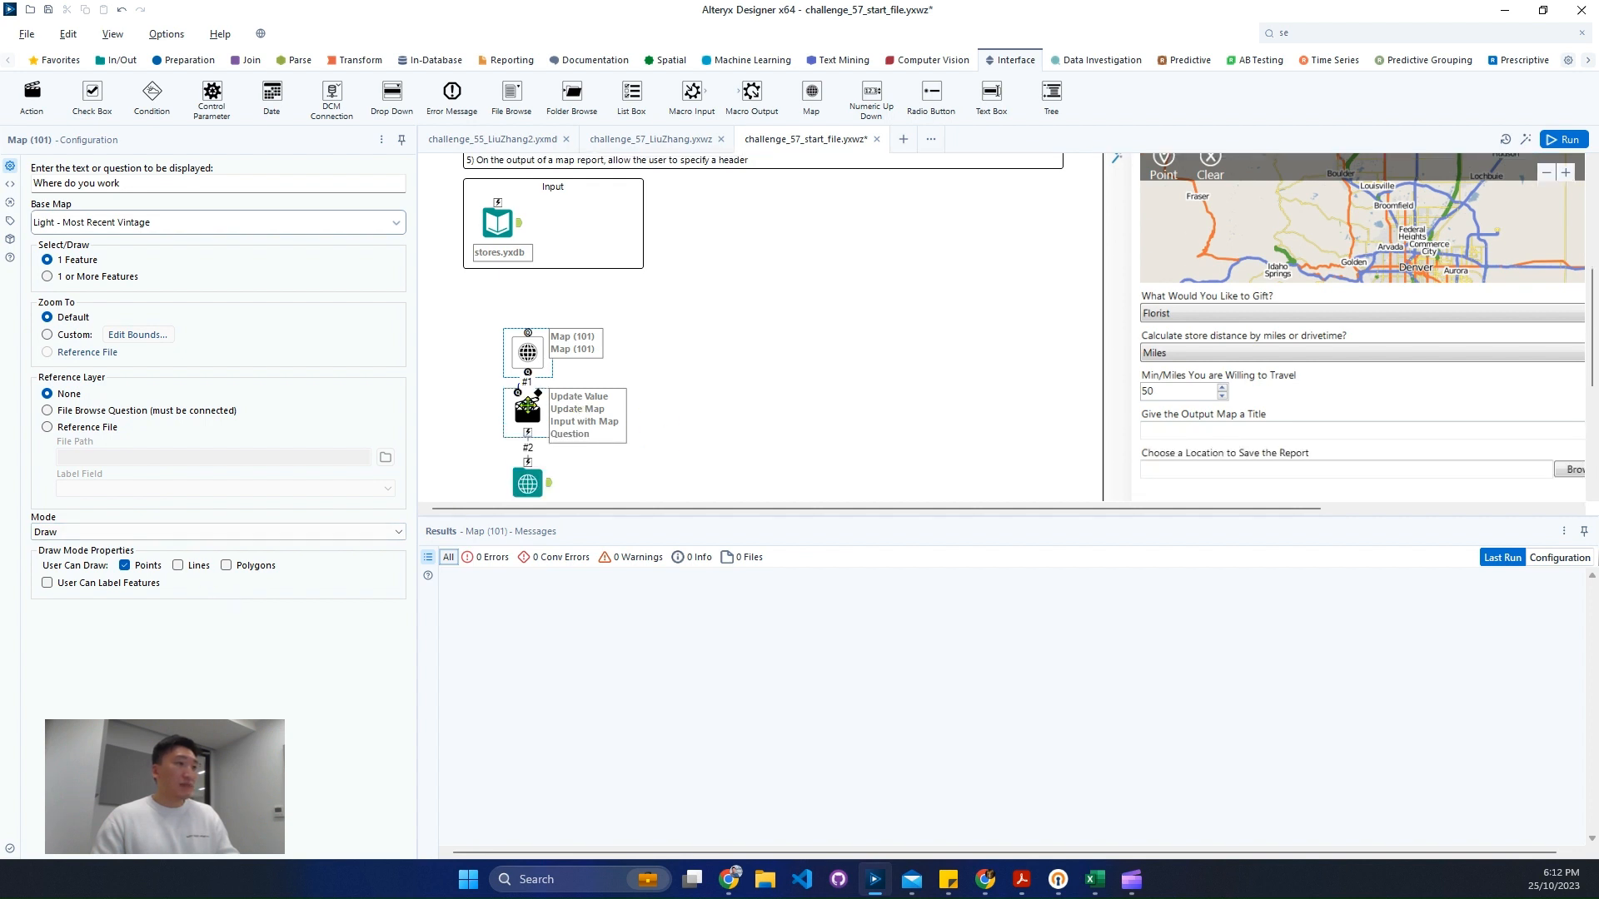
click(527, 408)
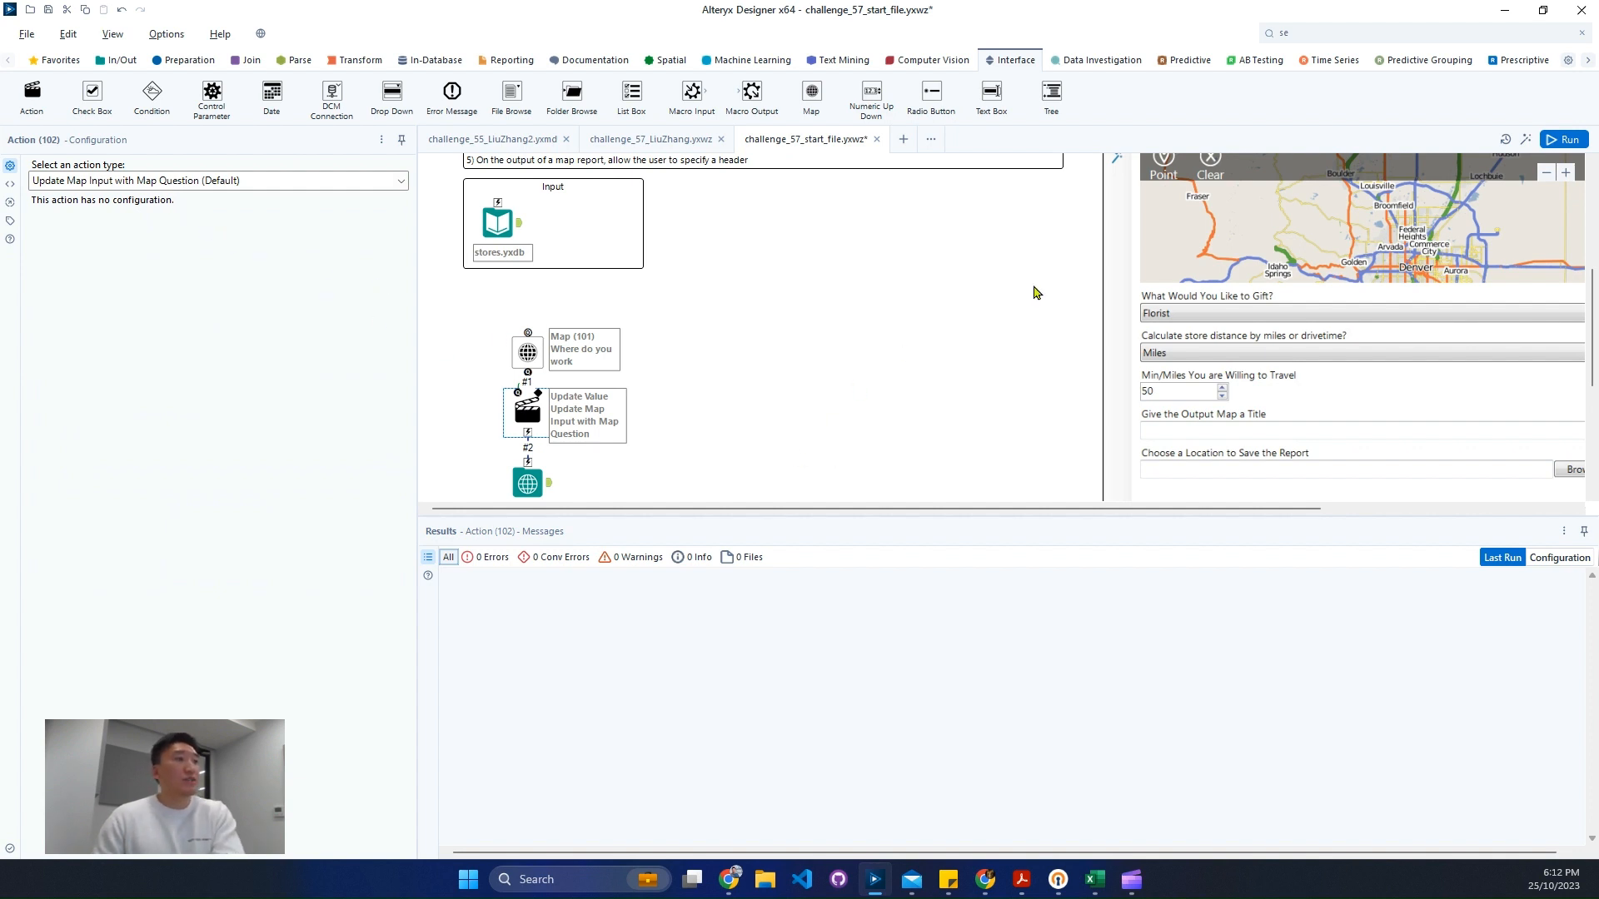
click(1560, 142)
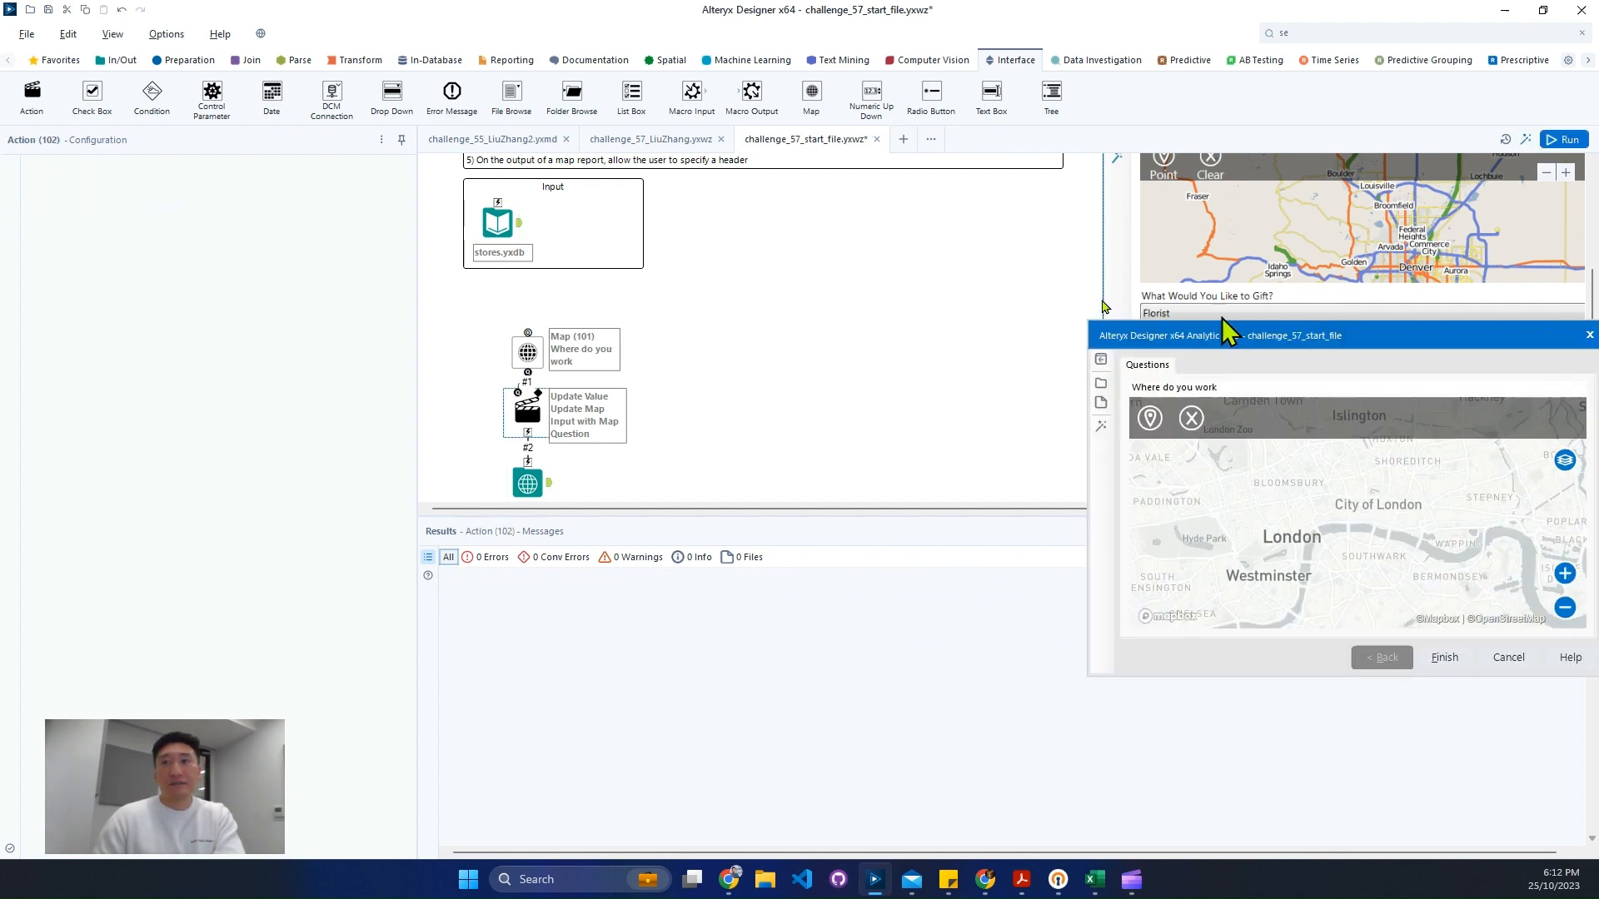
drag(1224, 332, 678, 198)
scroll(758, 398, down, 3)
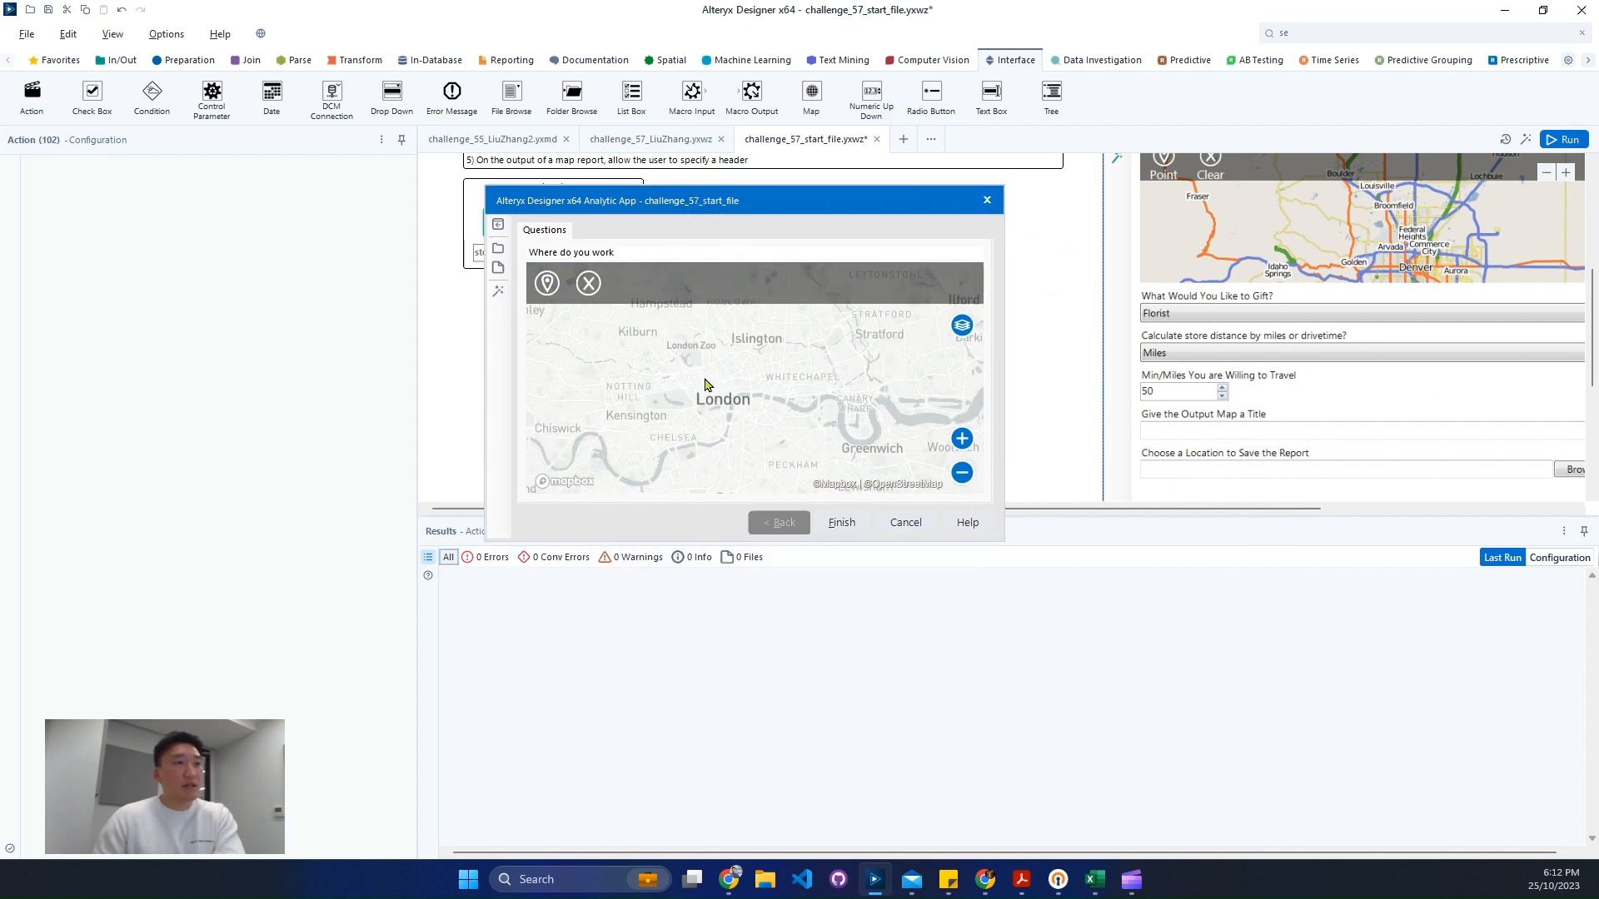
mouse_move(960, 327)
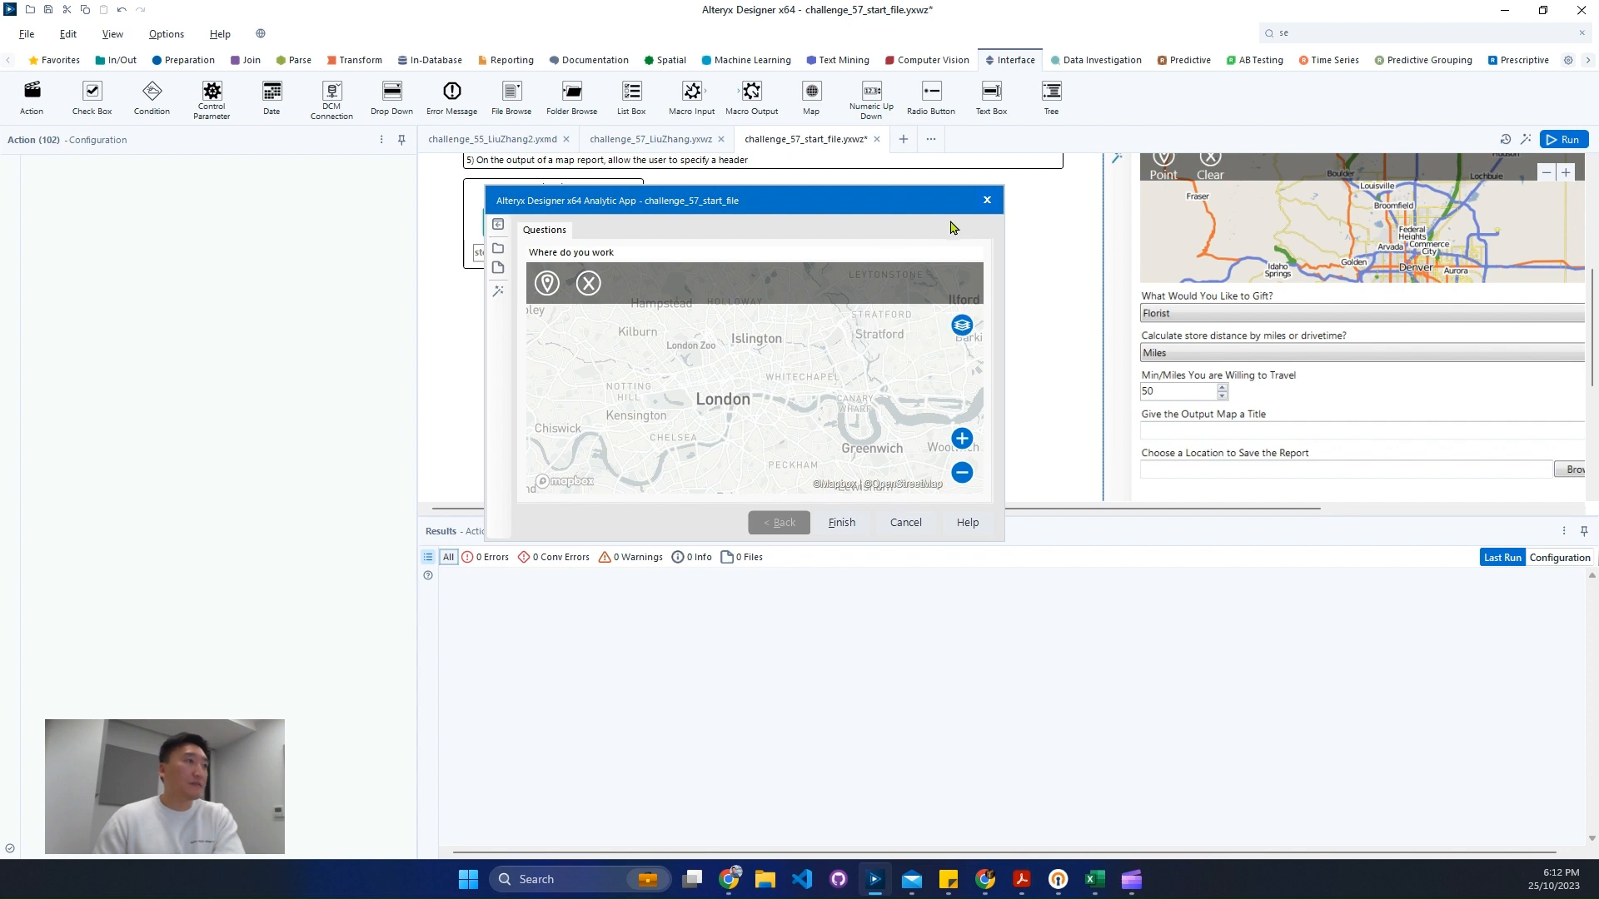
click(987, 201)
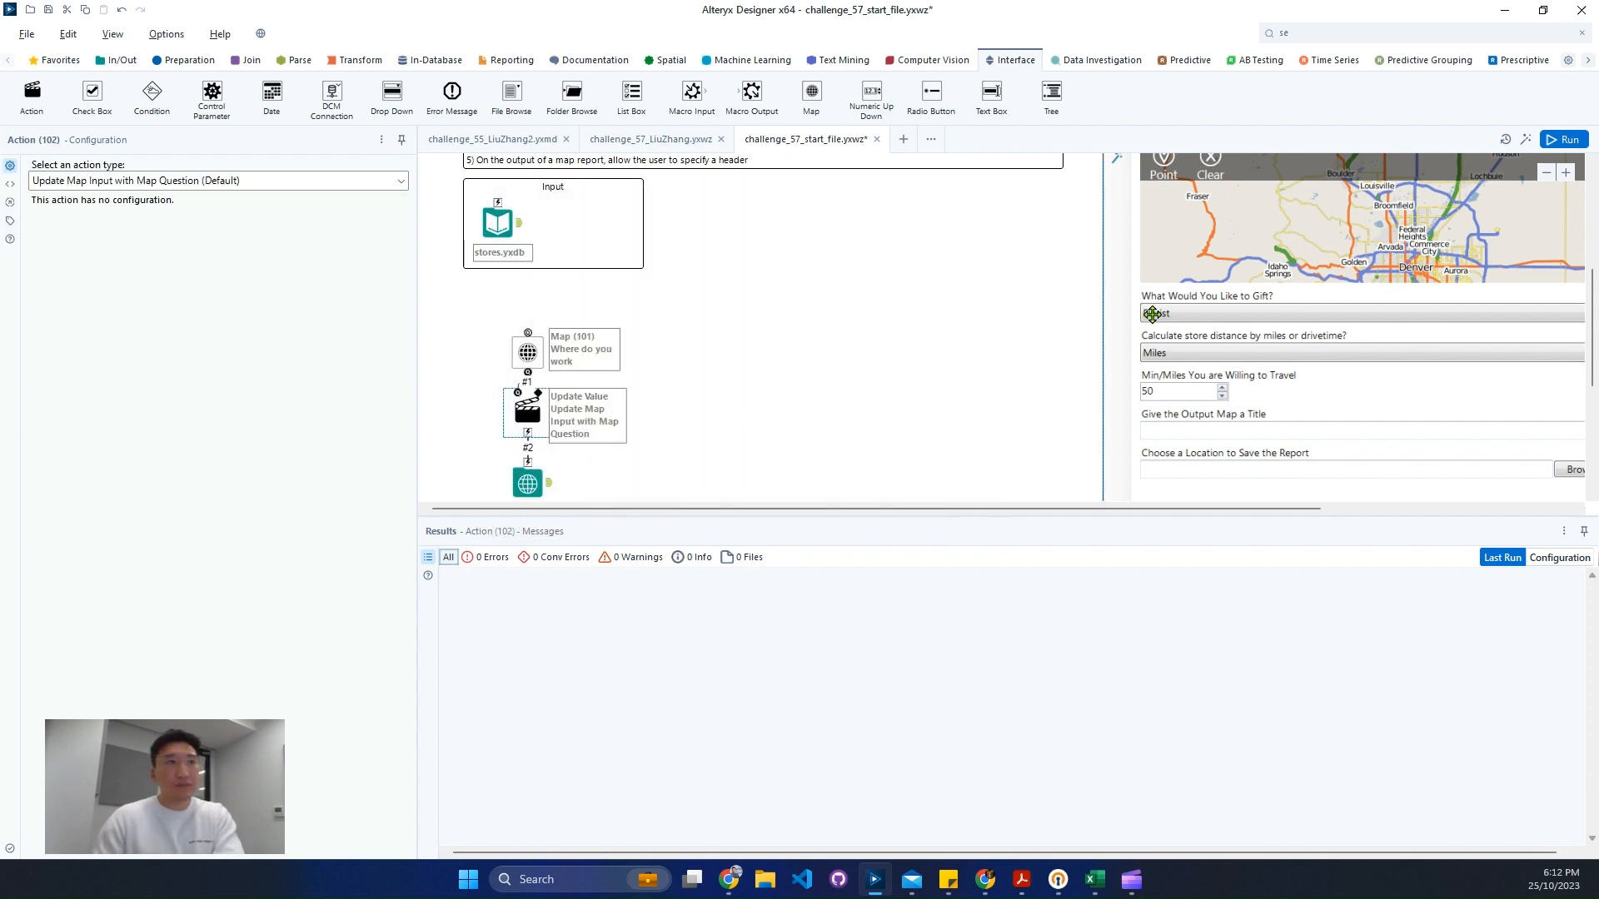
- Examine the stores.yxdb records in the results, browsing across all their fields
scroll(1152, 316, up, 1)
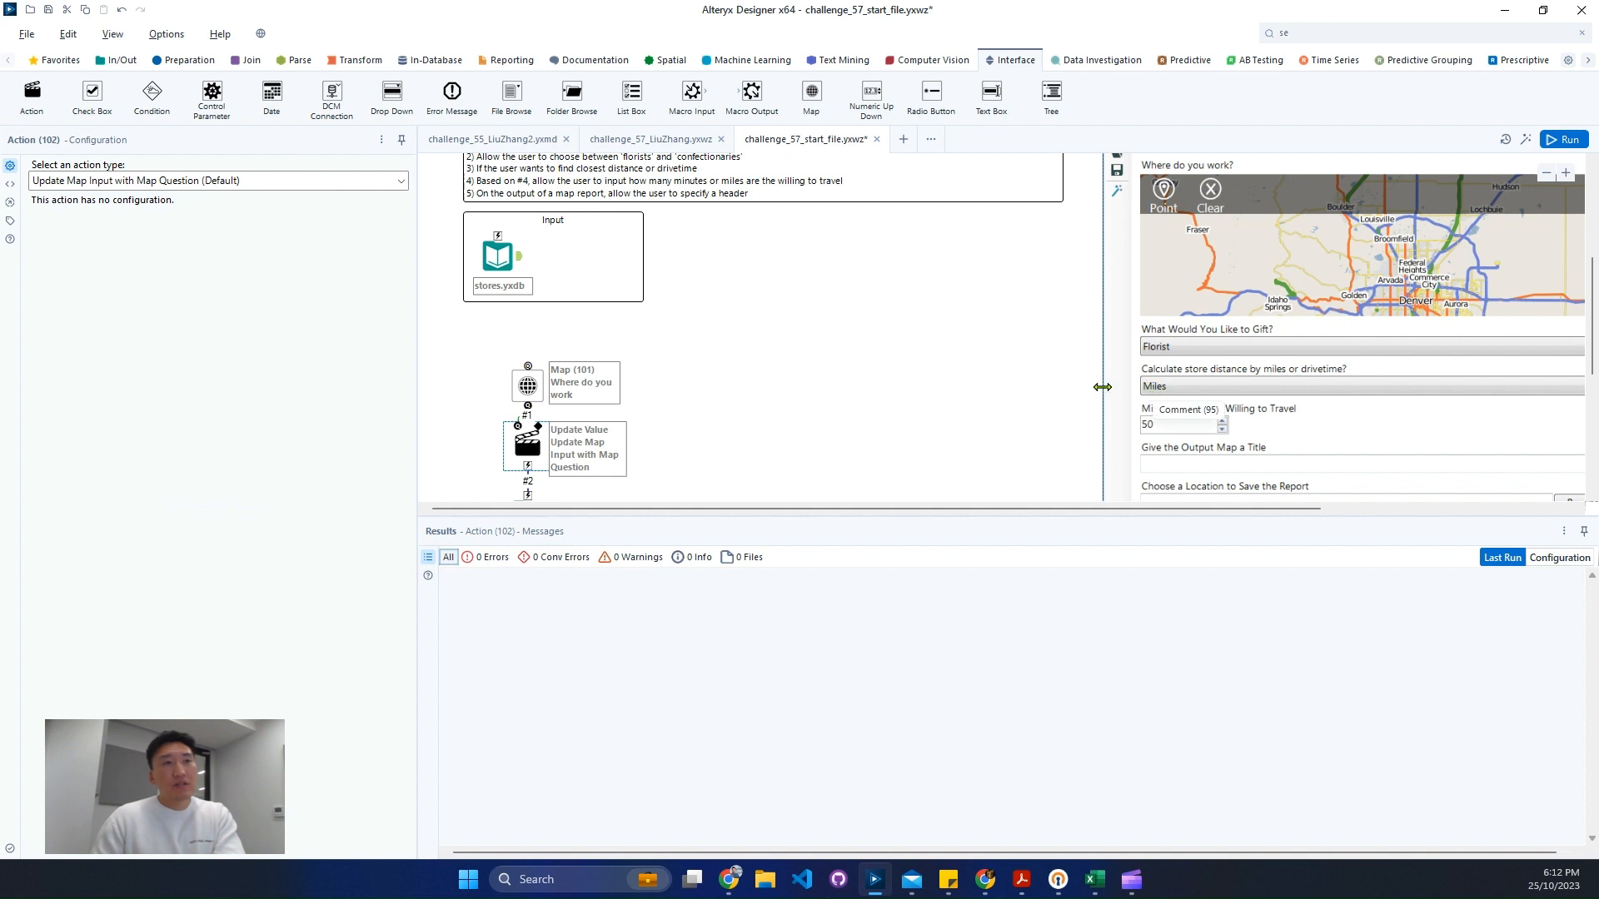
click(499, 257)
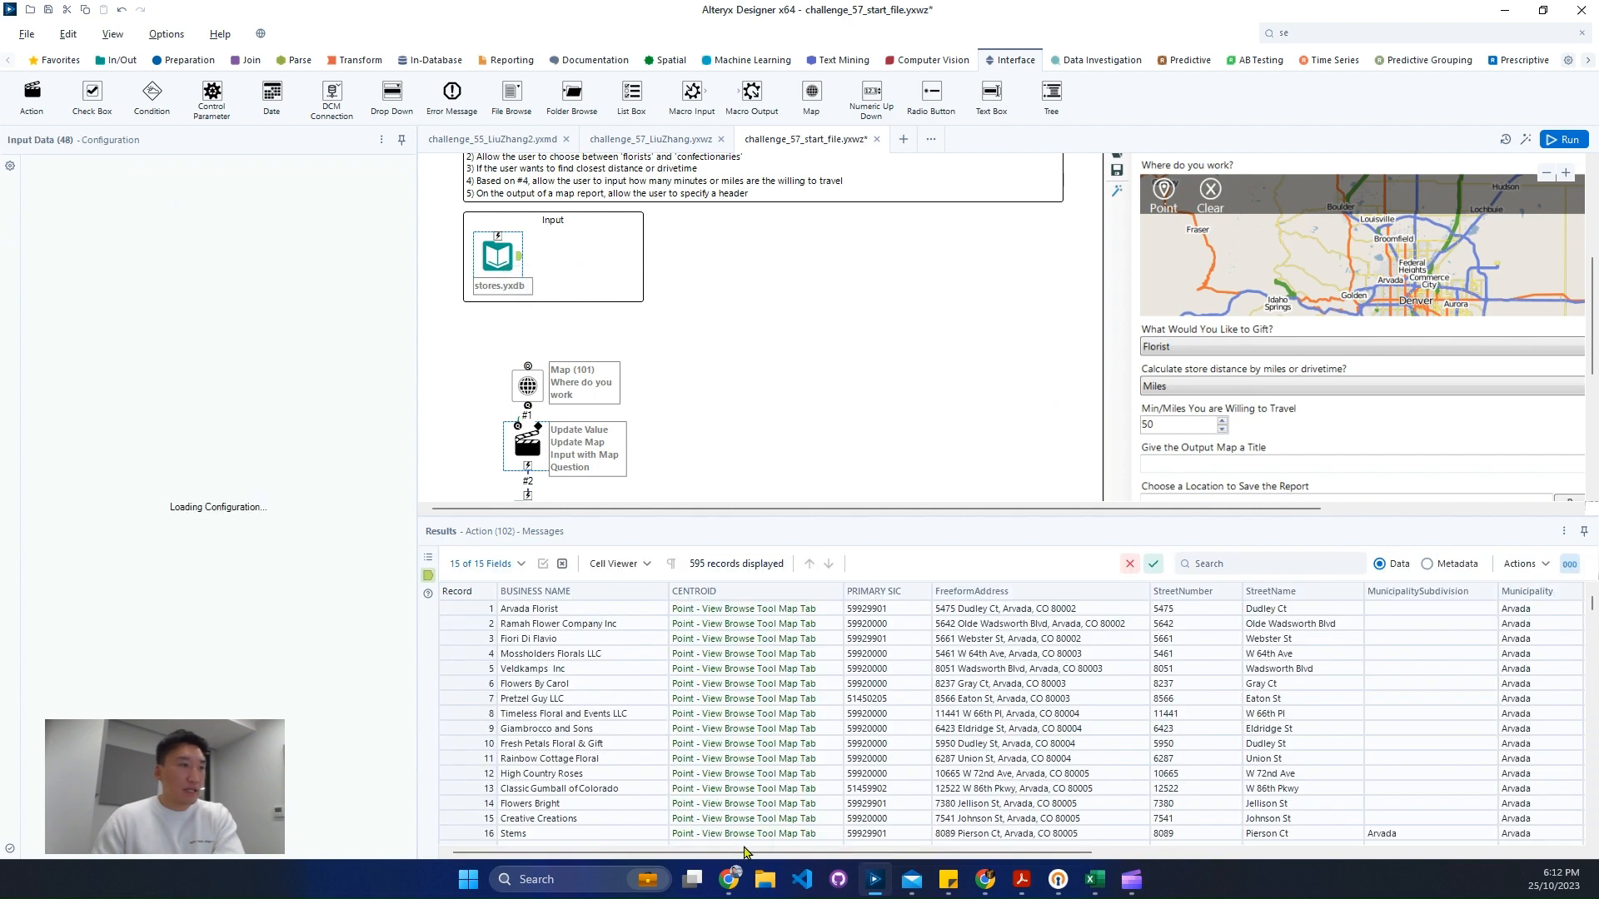
drag(697, 854, 588, 836)
scroll(765, 765, down, 2)
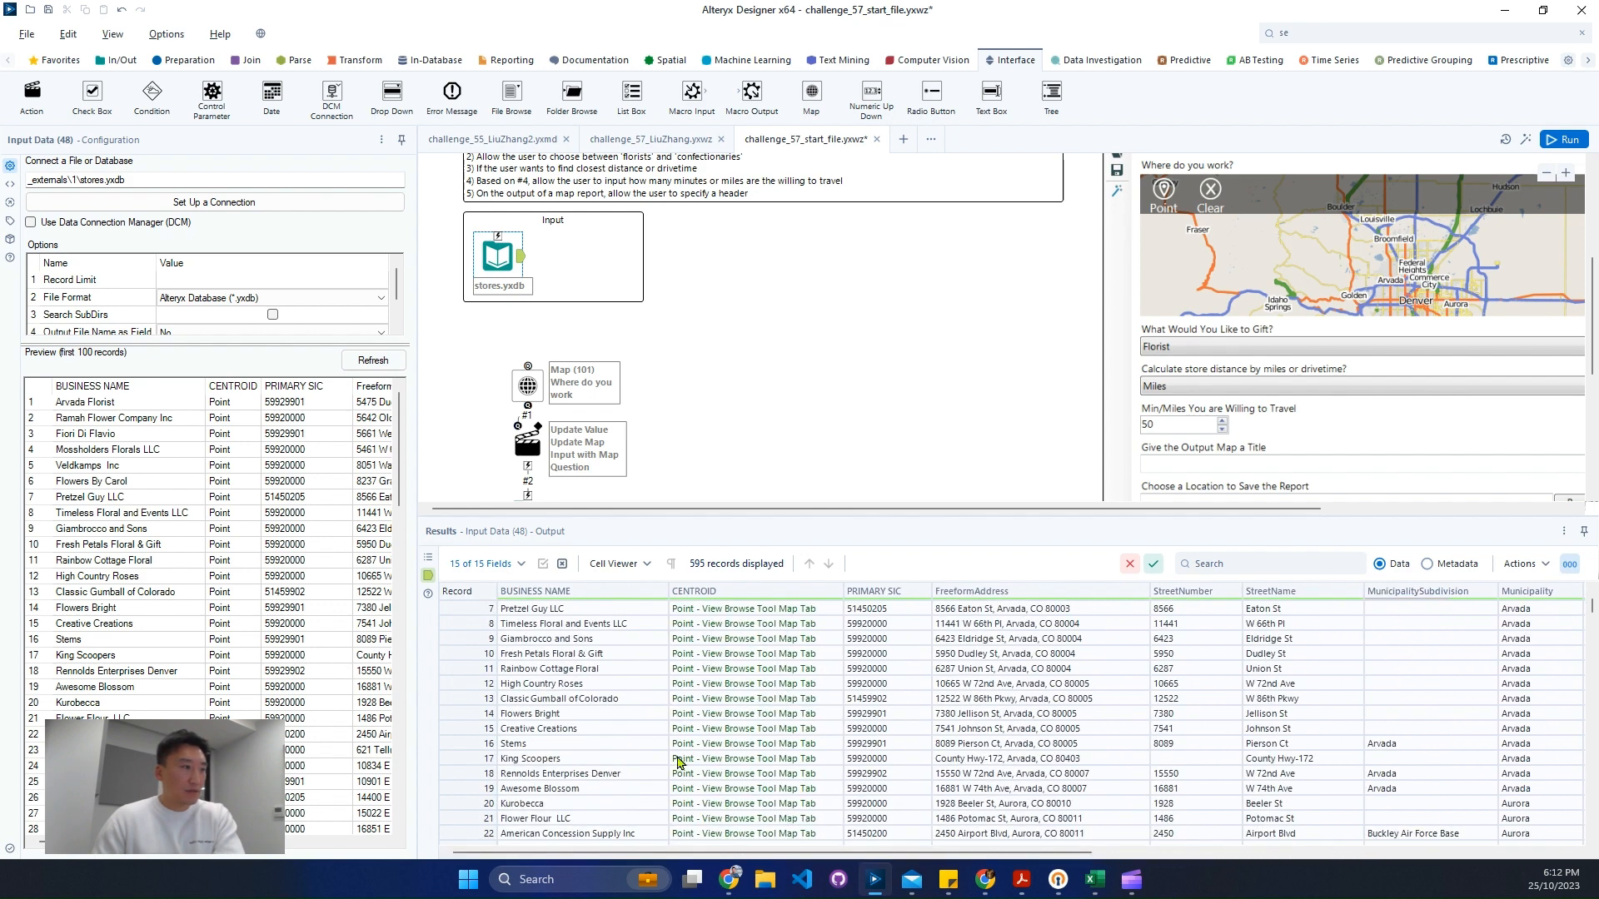
scroll(666, 762, down, 9)
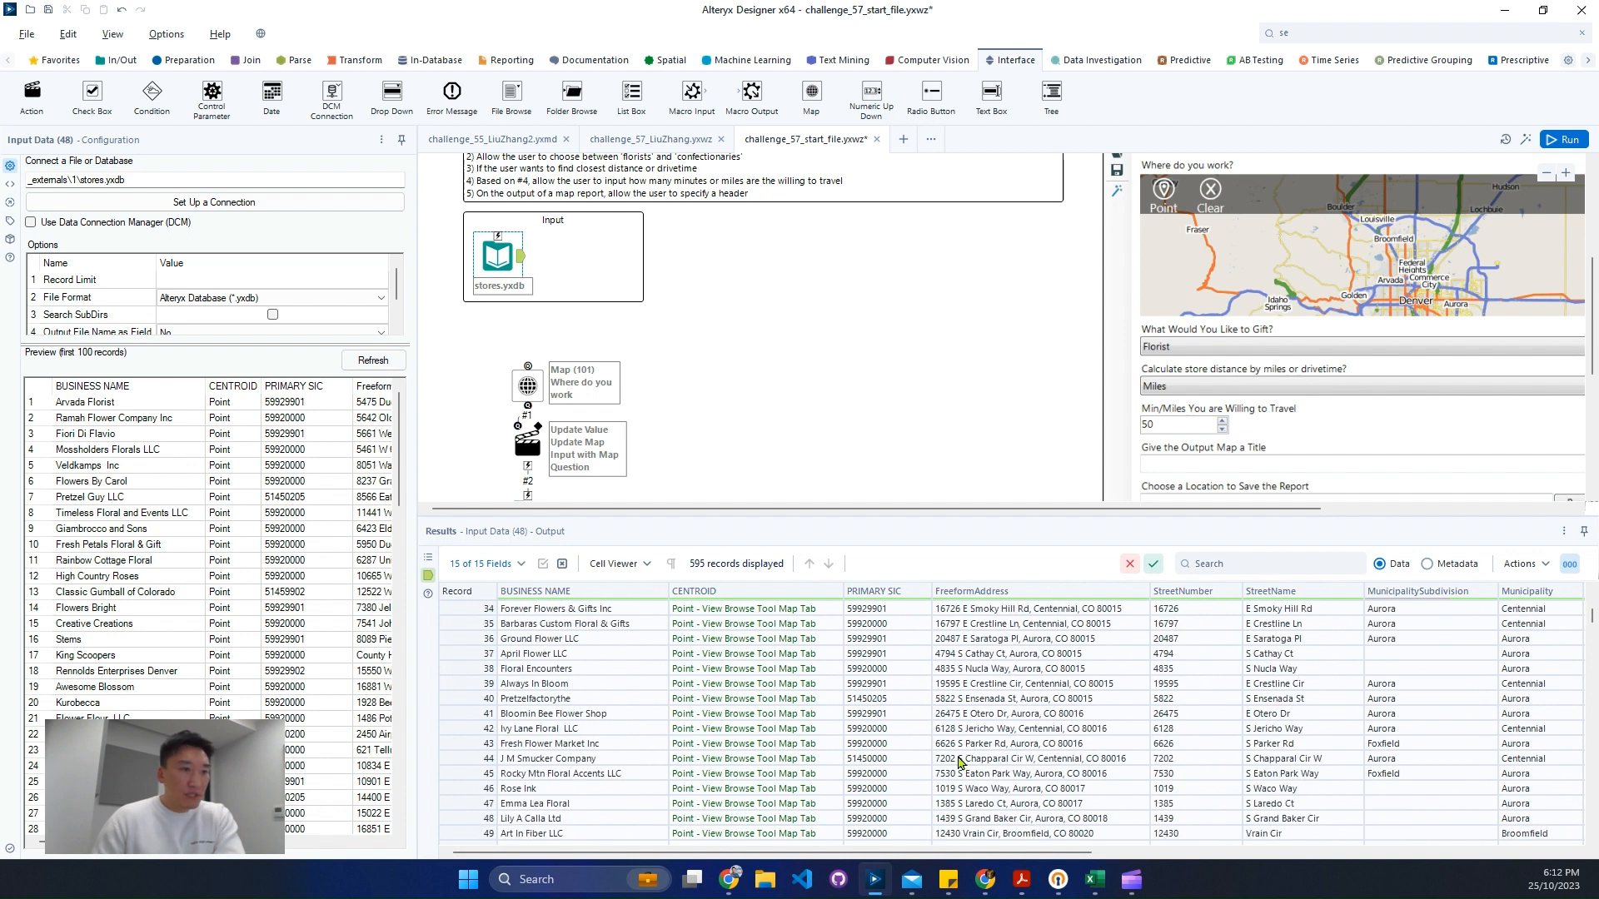
drag(1024, 852, 1414, 819)
scroll(1141, 764, down, 15)
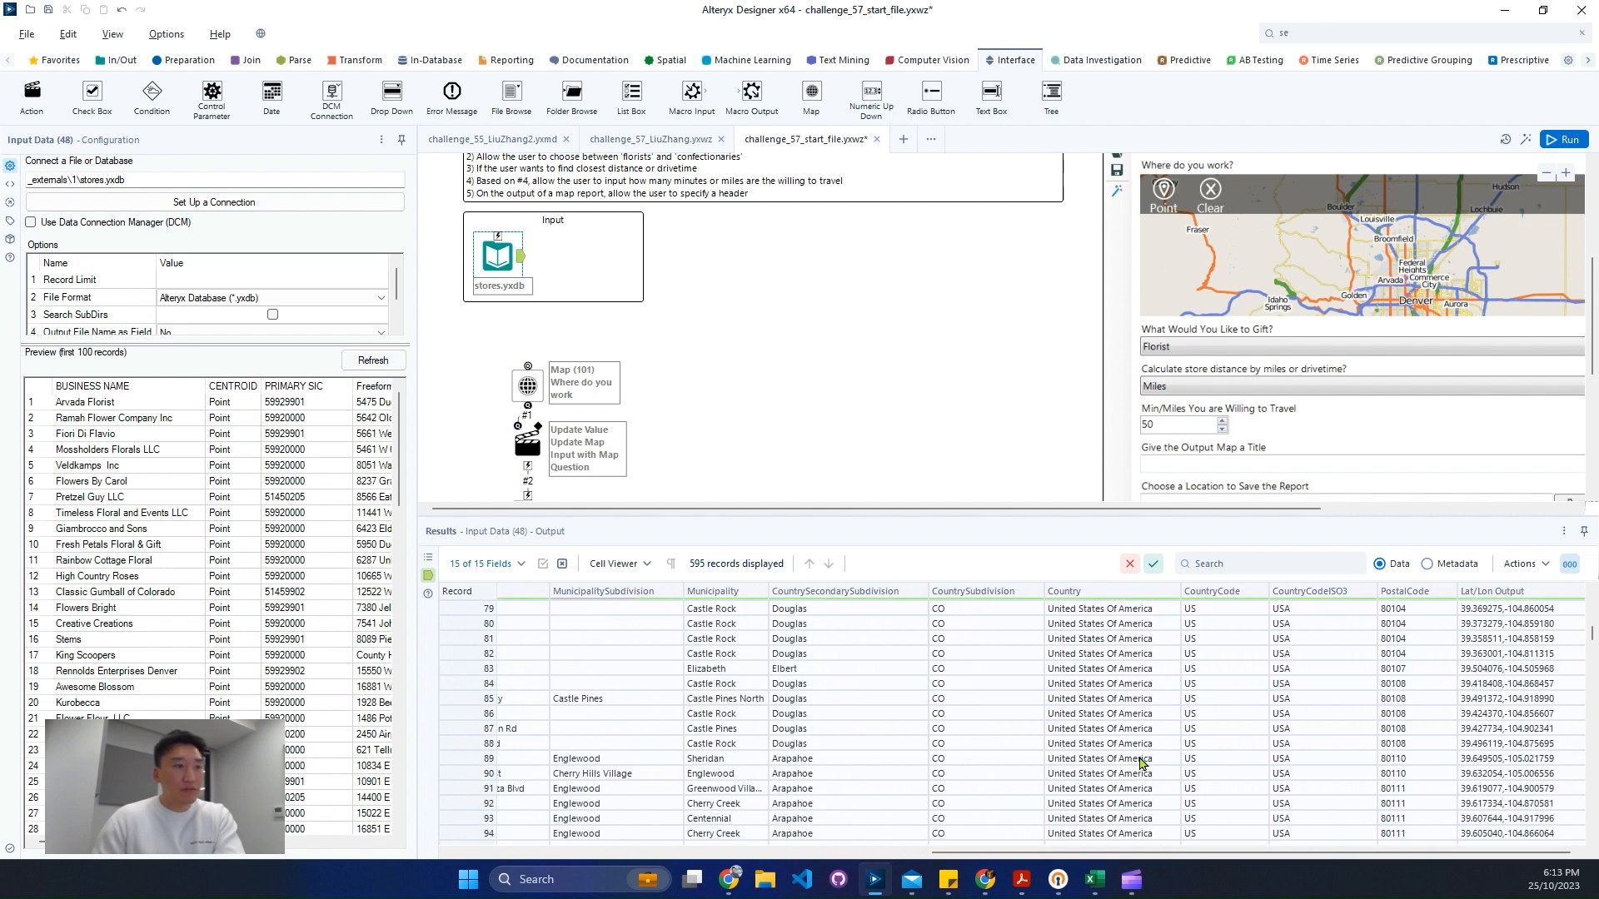
scroll(1141, 763, down, 16)
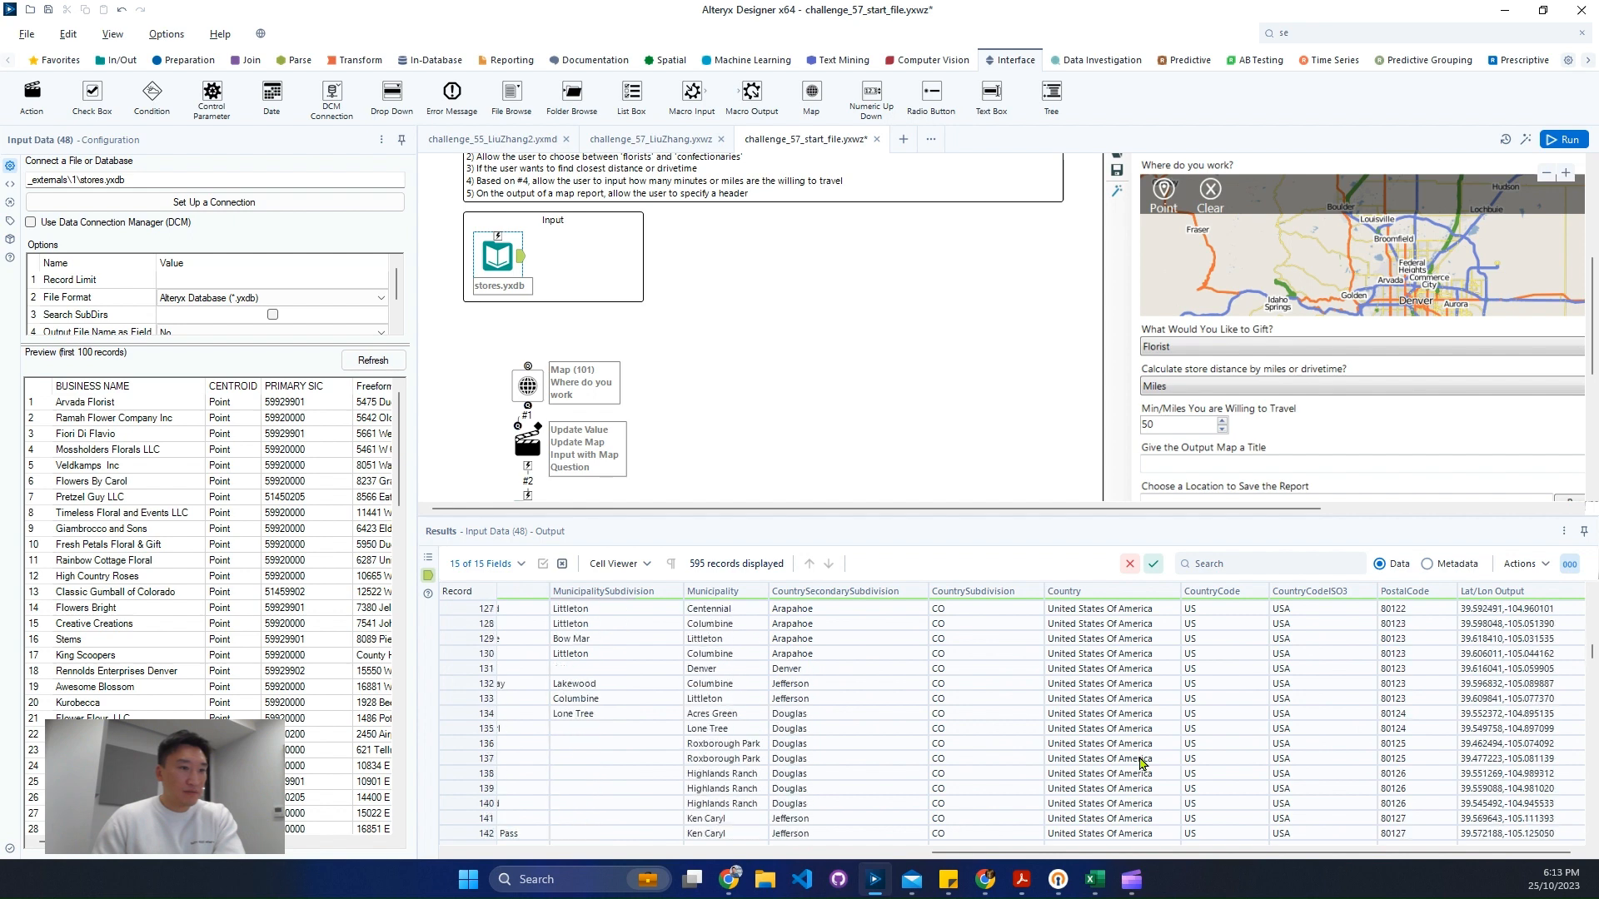
drag(1592, 653, 1583, 832)
drag(1098, 854, 597, 860)
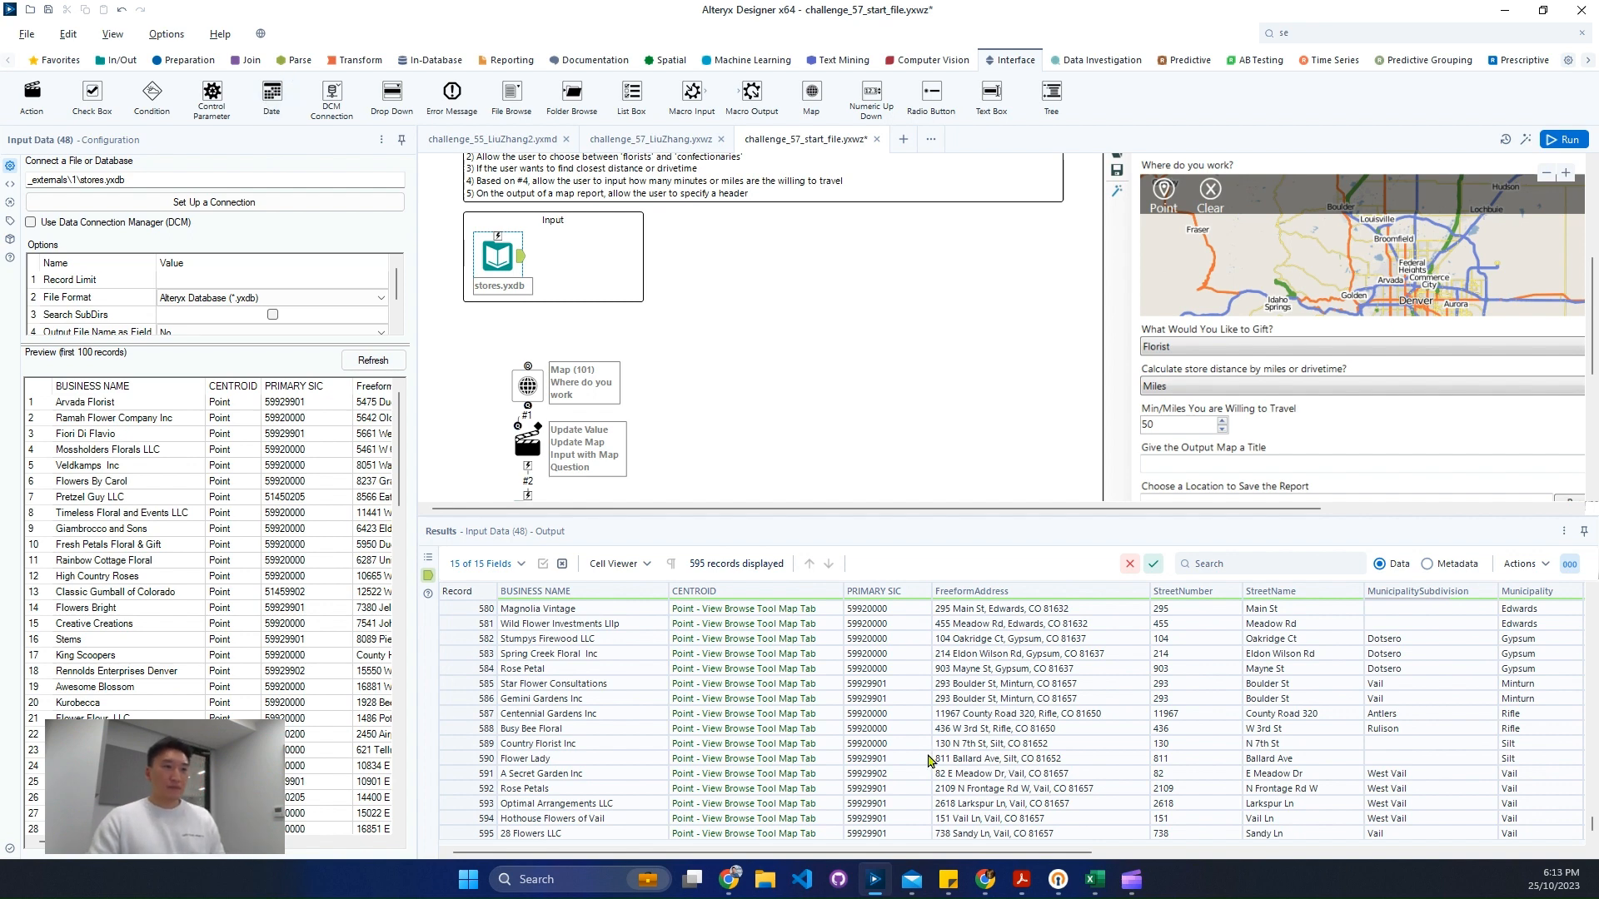
- Inspect the PRIMARY SIC codes of individual stores to tell florists from confectioneries
click(884, 713)
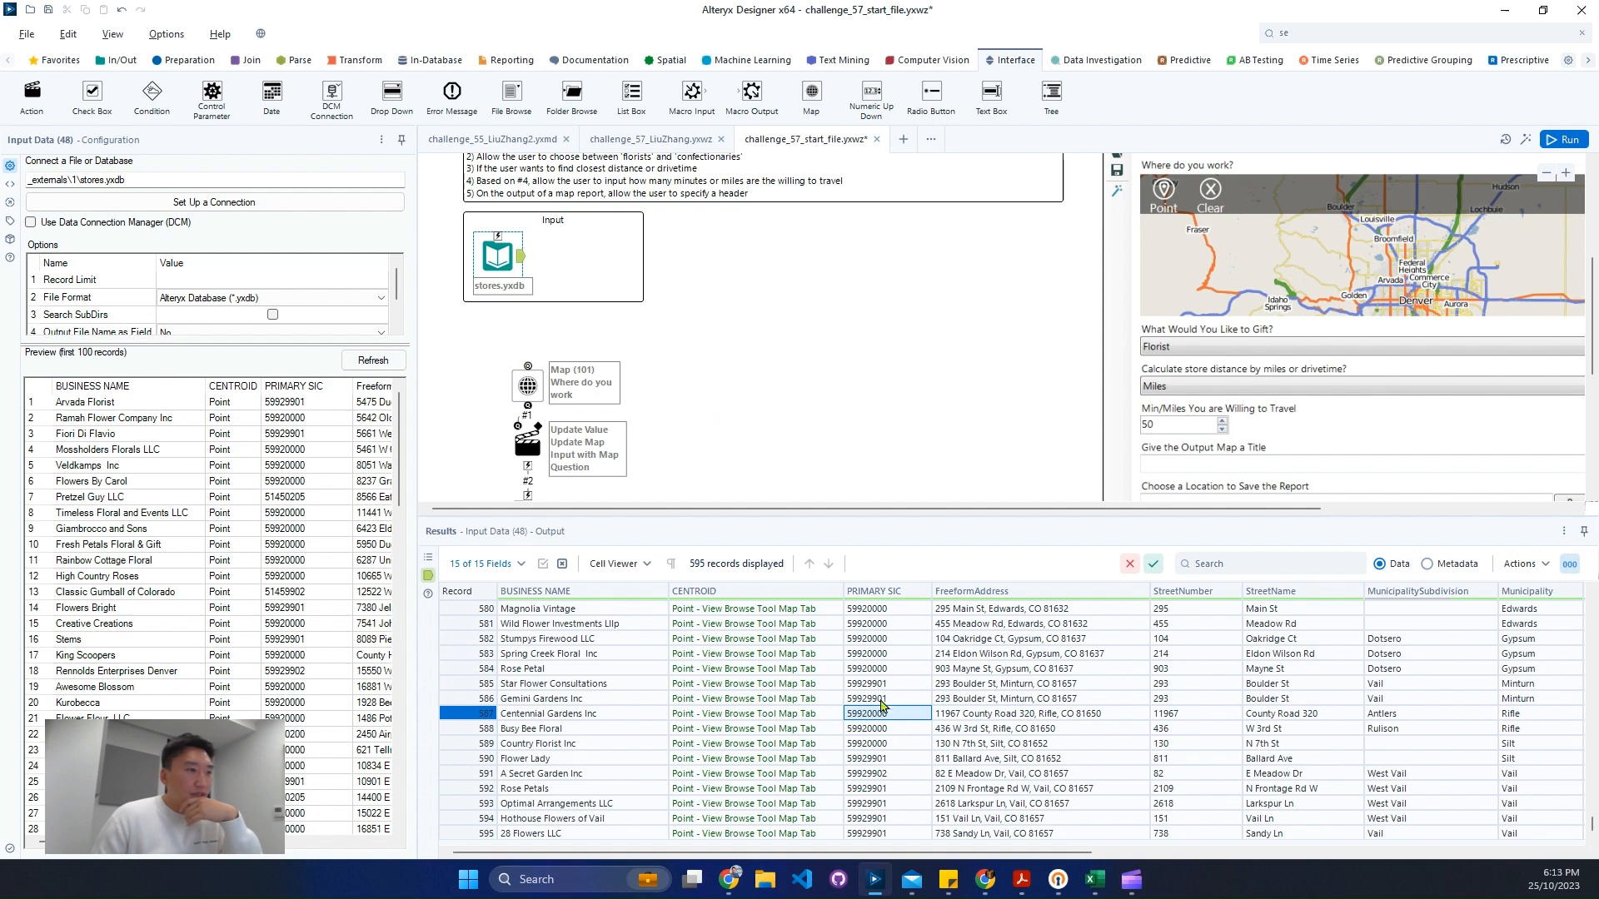
click(900, 684)
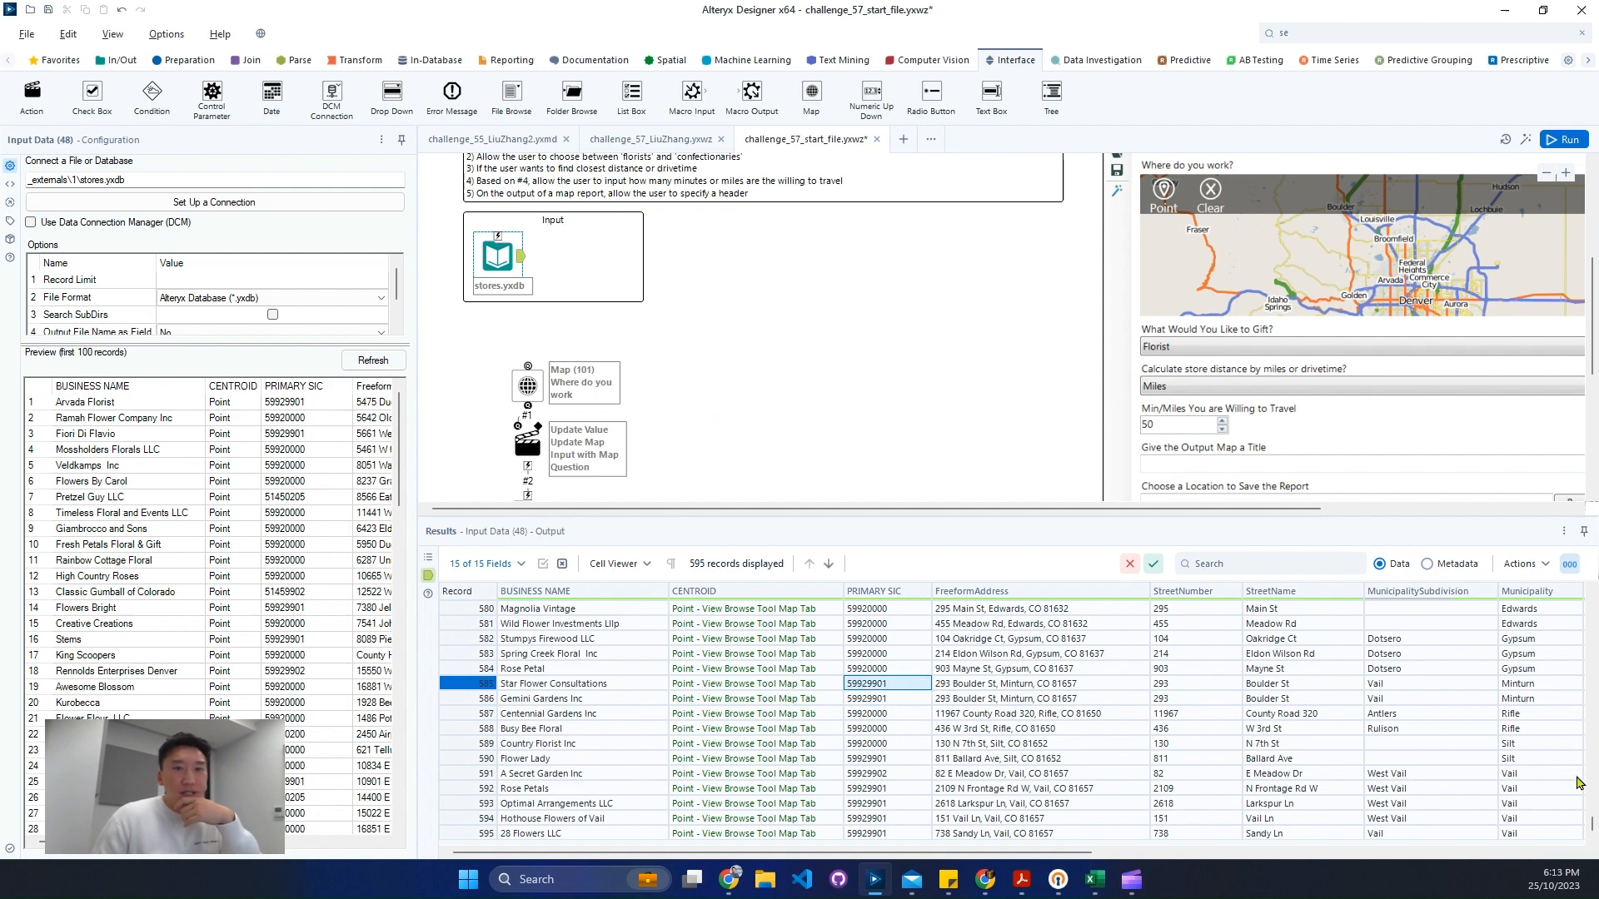
drag(1591, 828, 1583, 679)
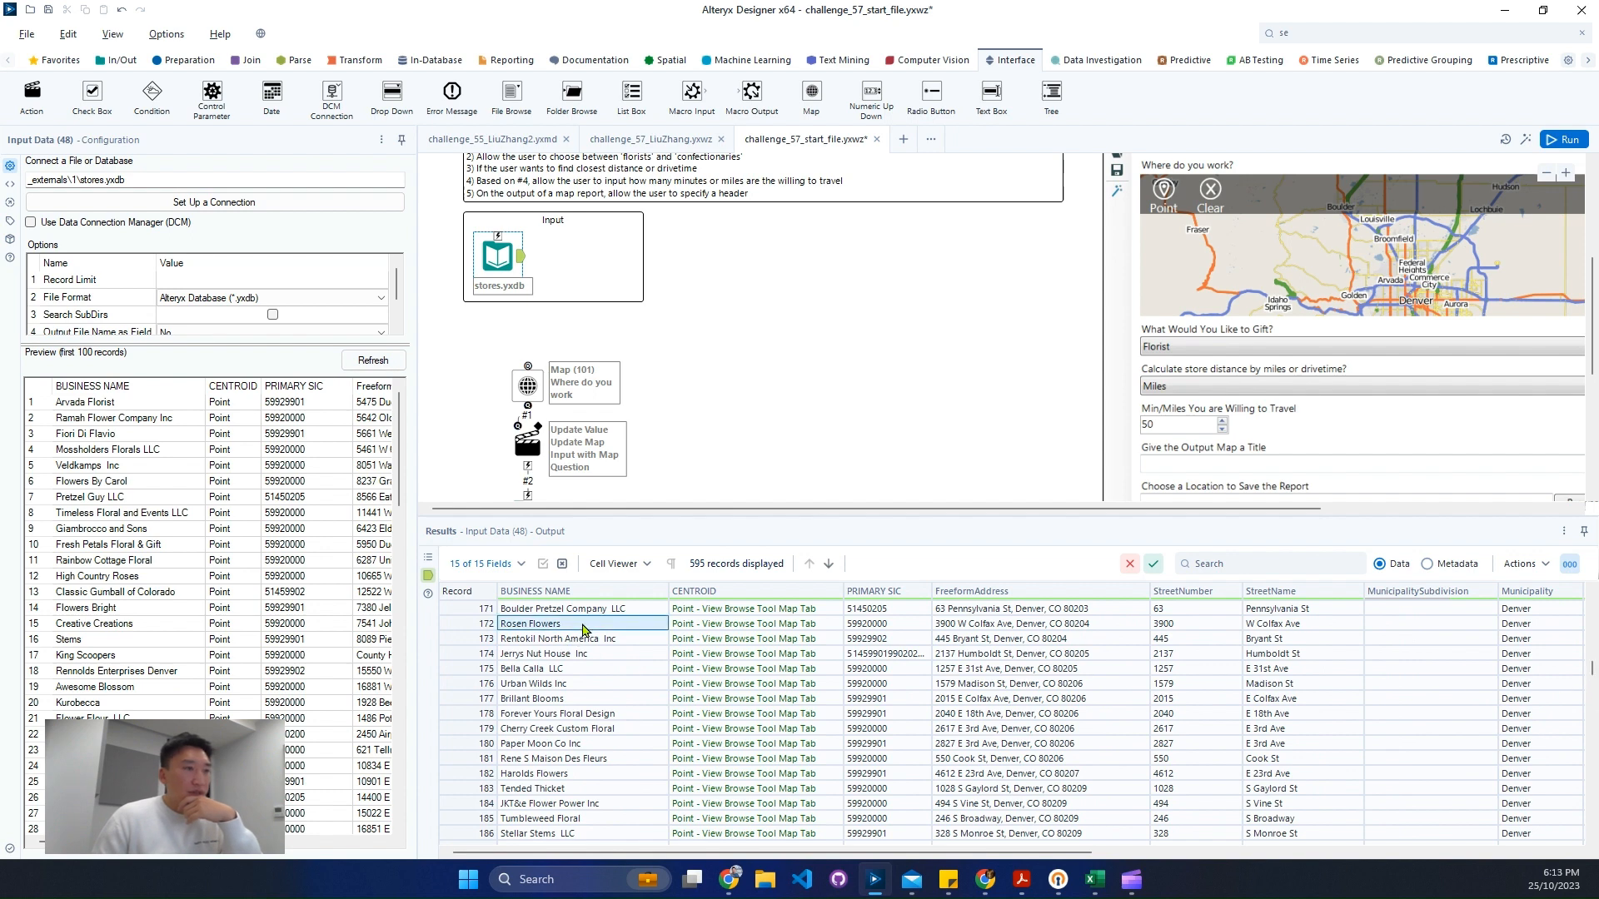
click(898, 632)
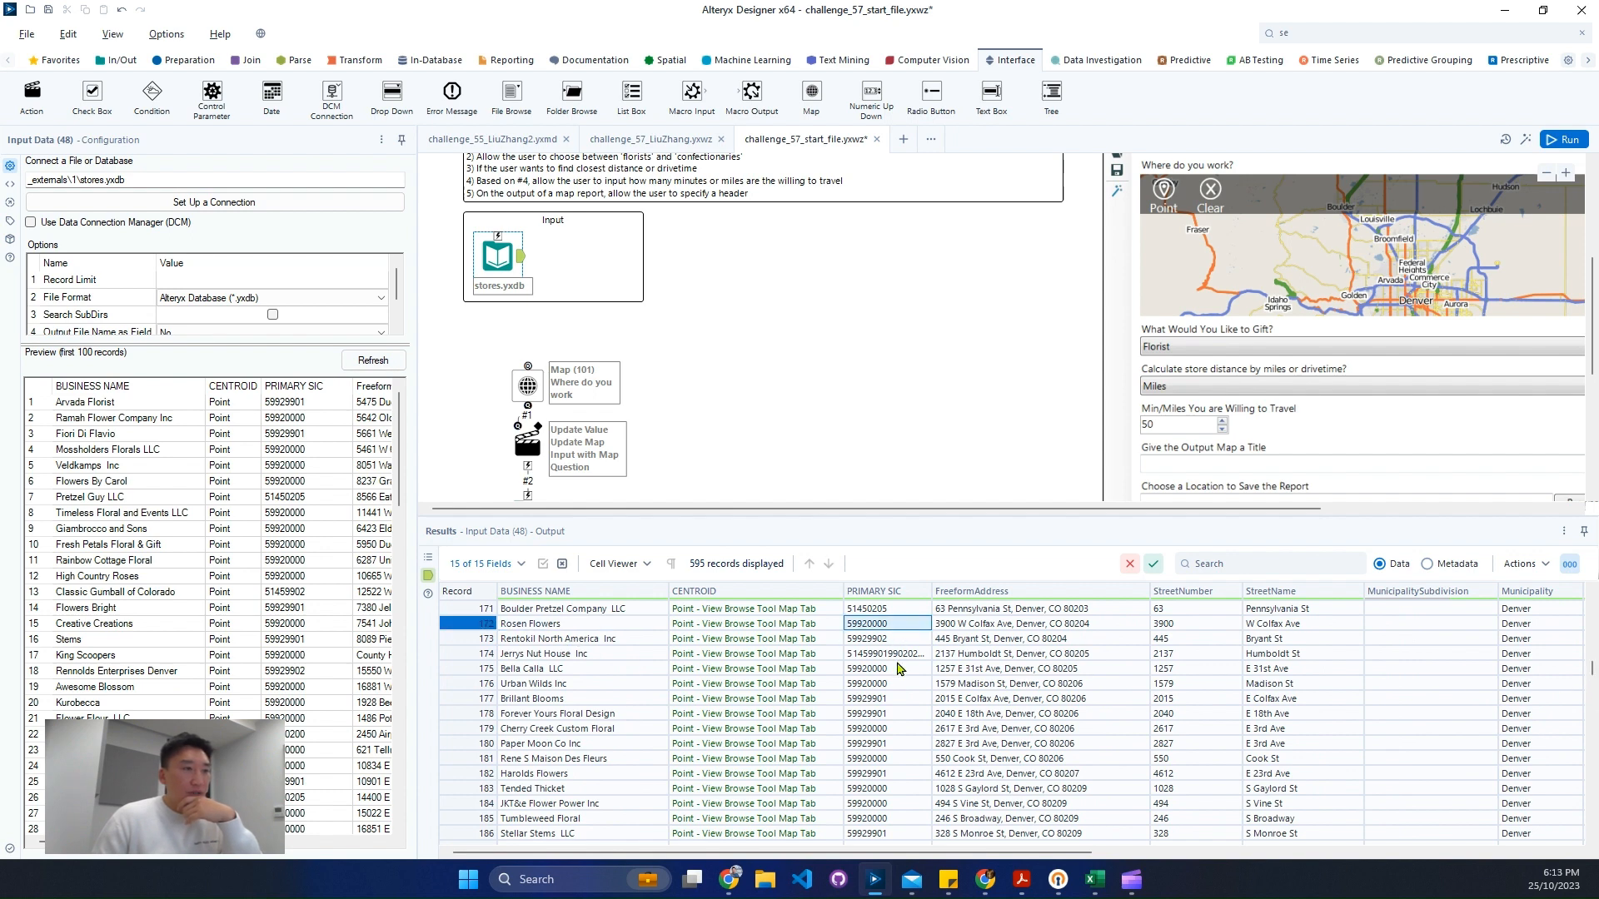
click(884, 715)
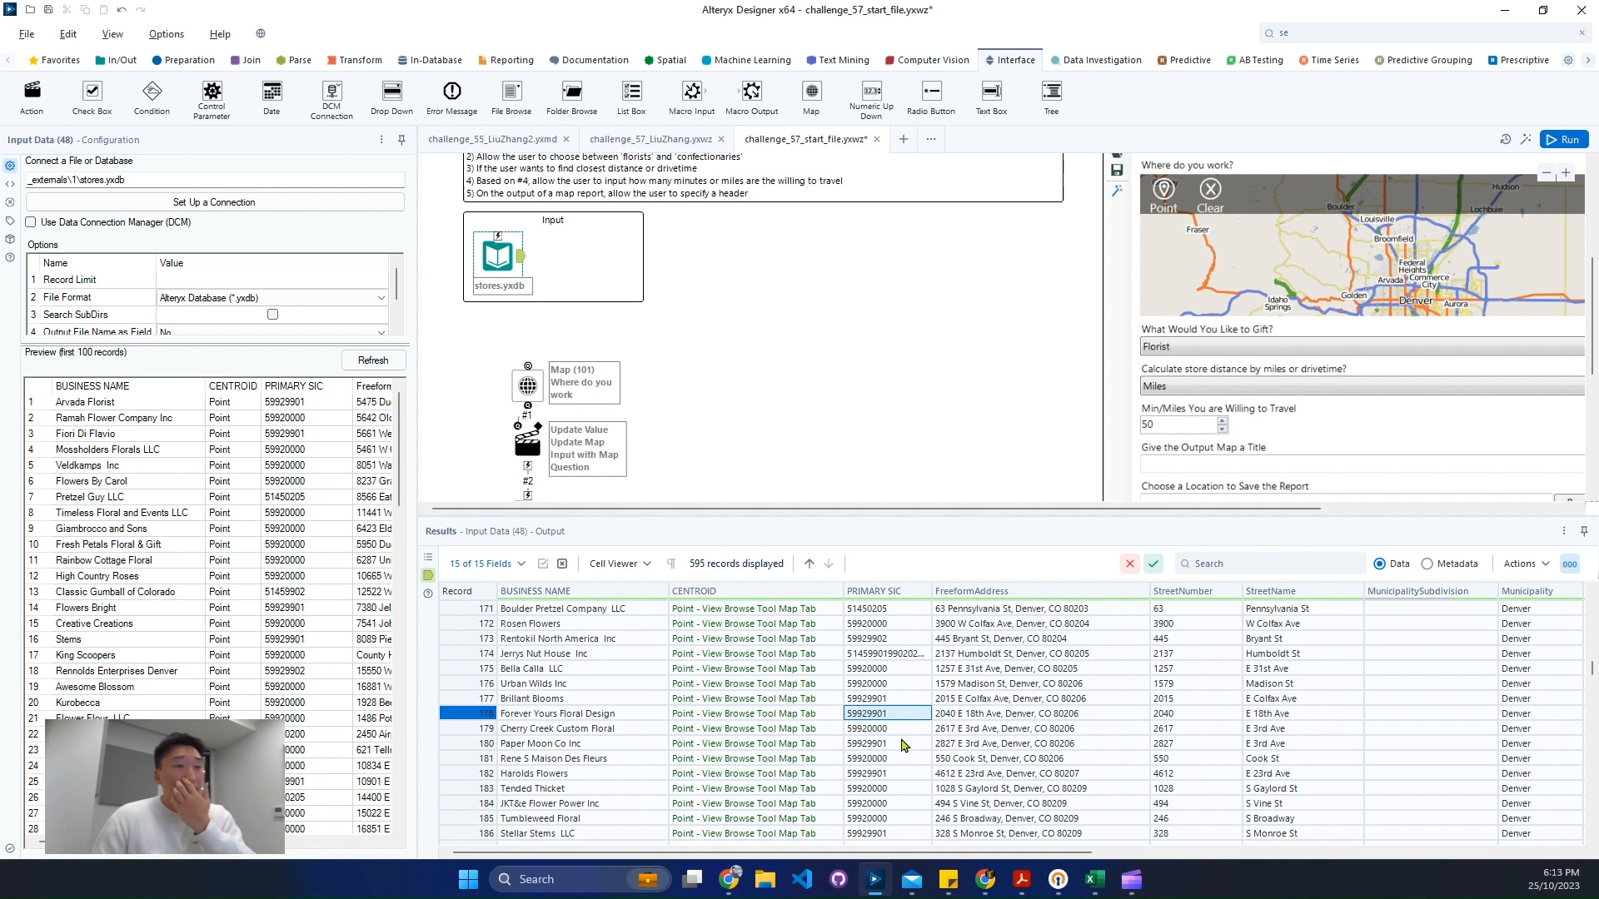
scroll(898, 743, down, 12)
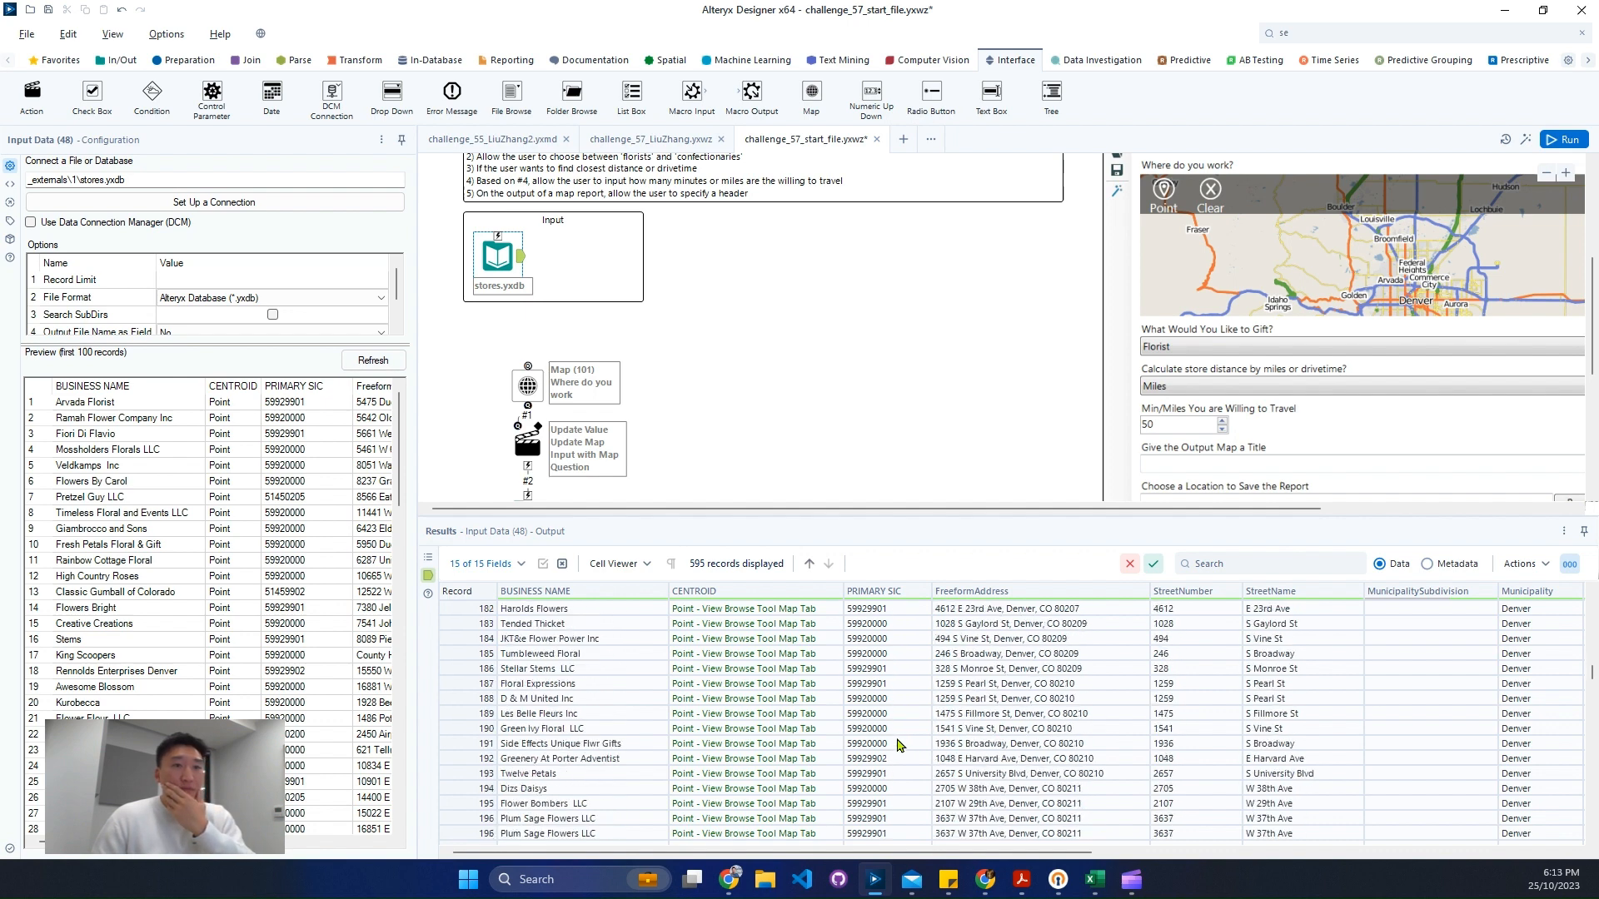
scroll(898, 743, down, 14)
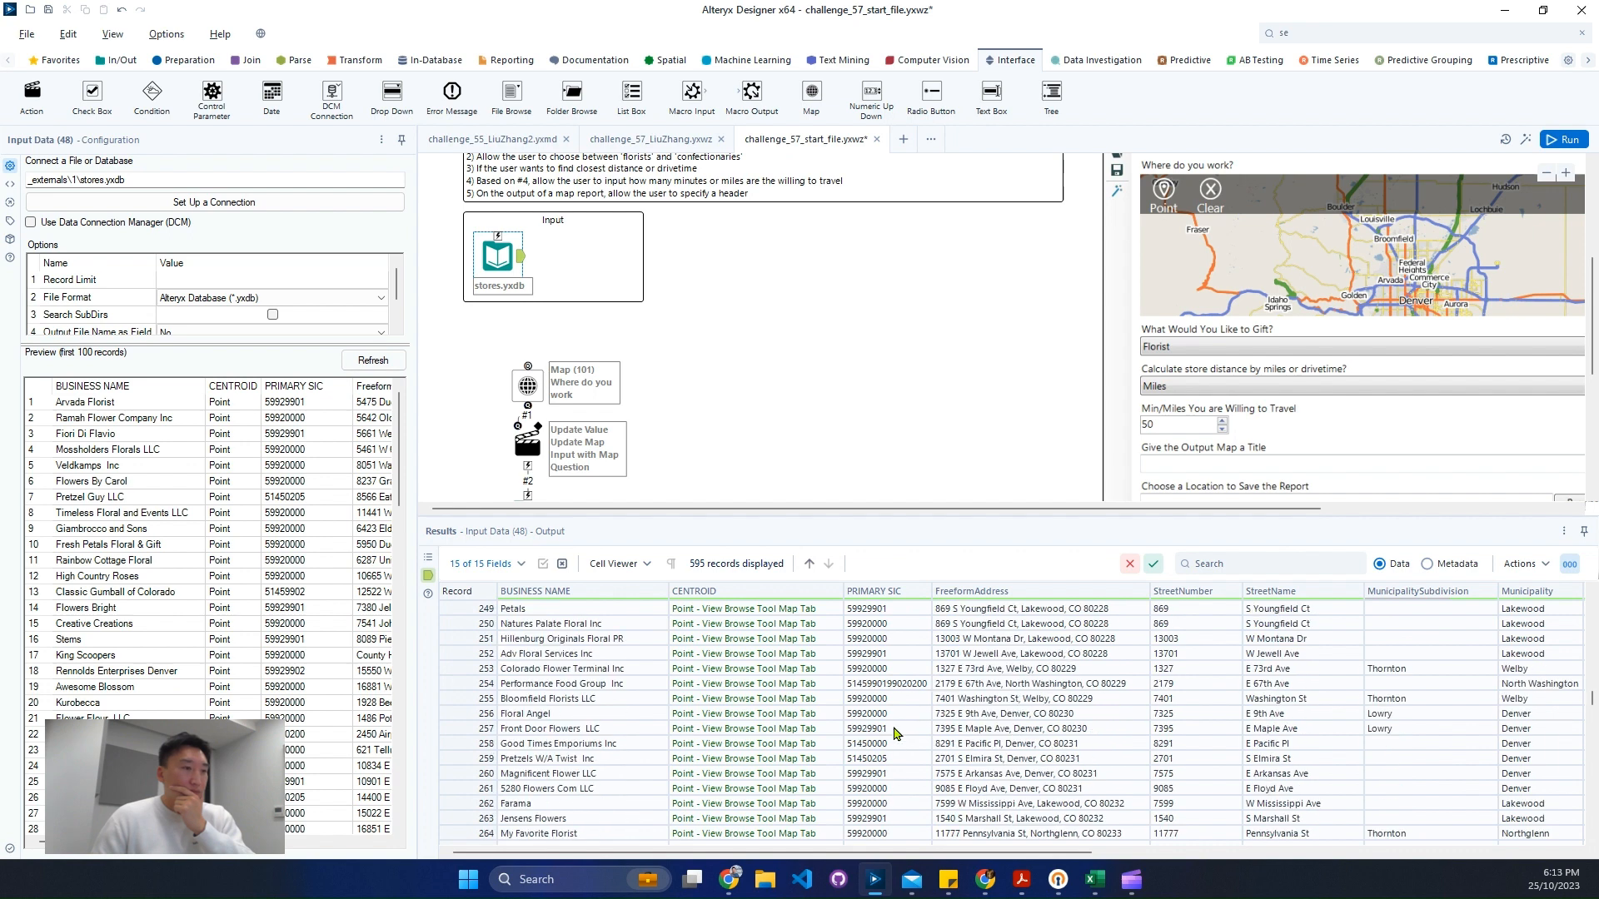
click(888, 715)
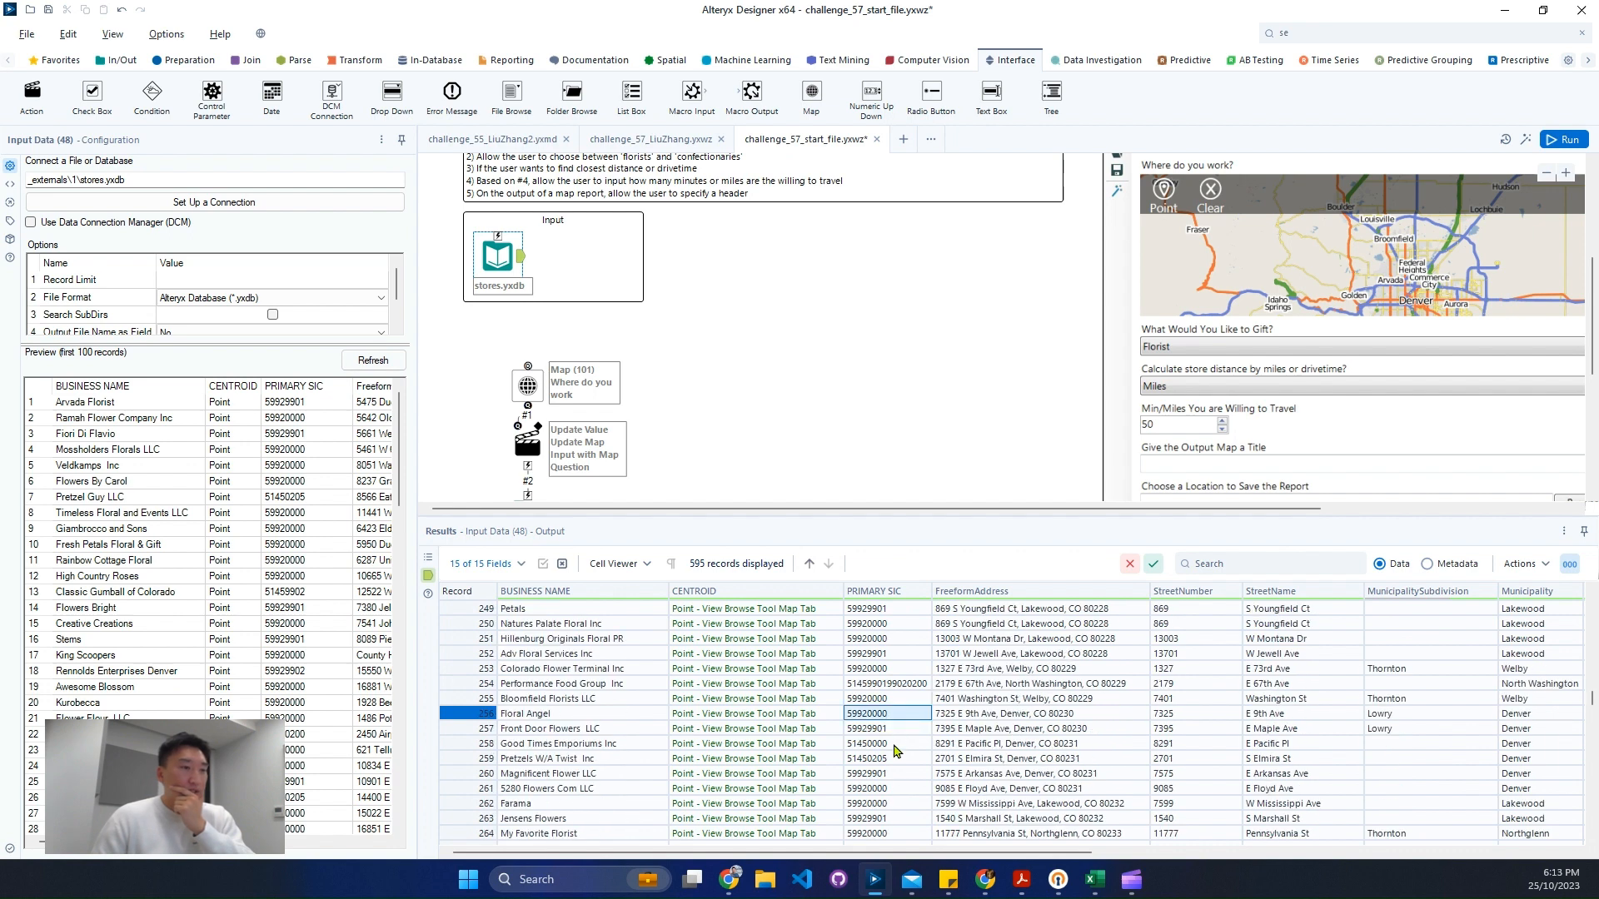
click(896, 731)
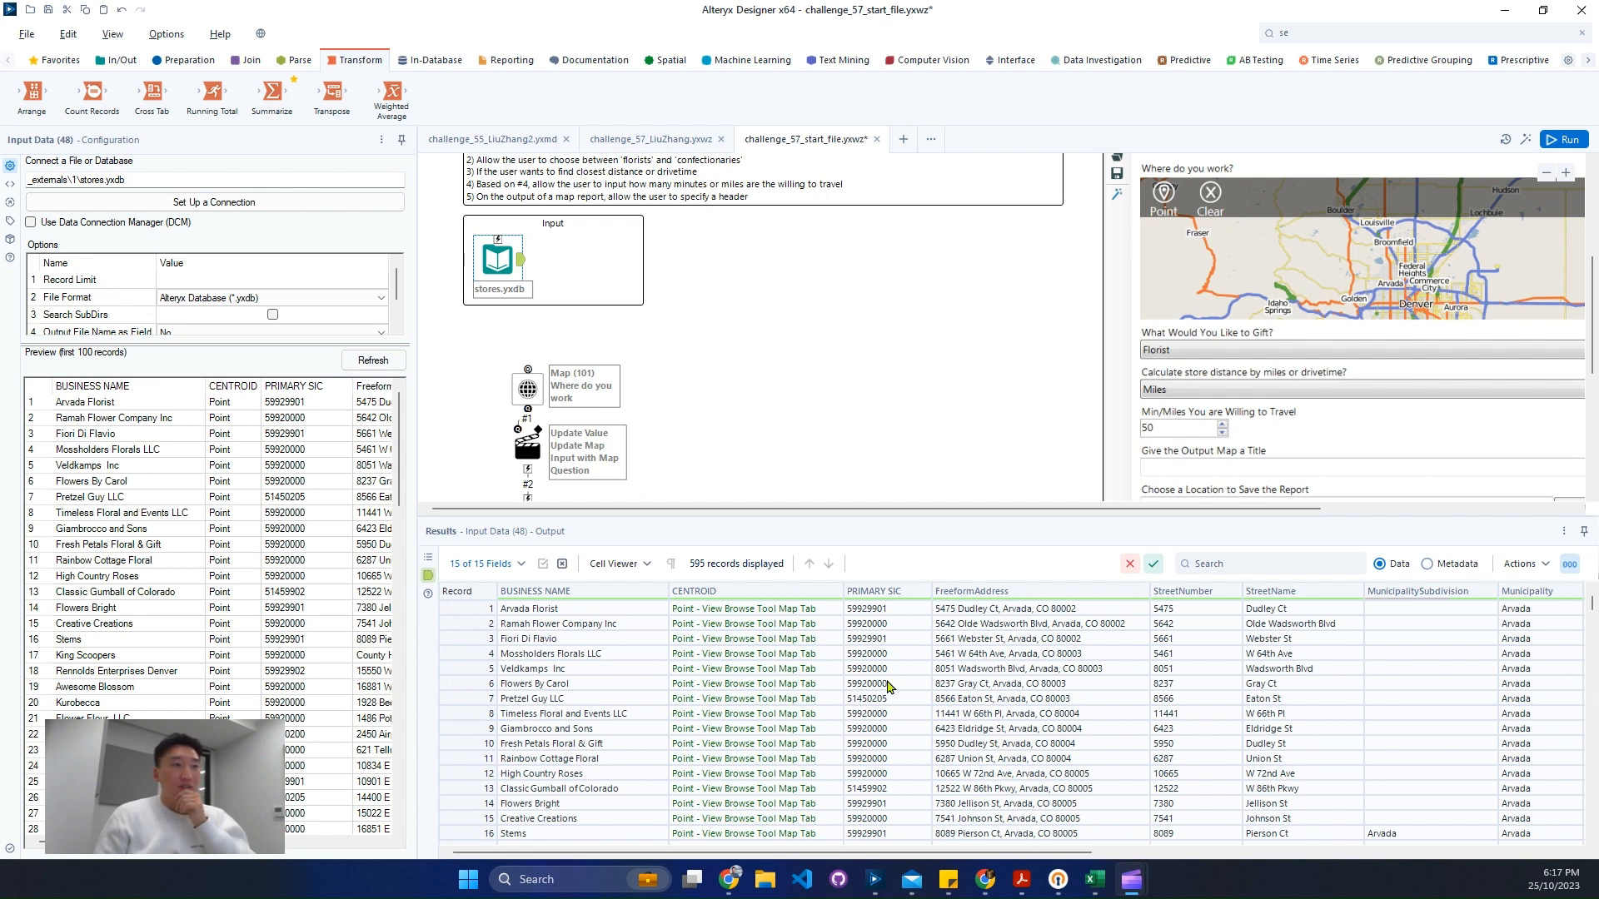
drag(899, 655, 916, 841)
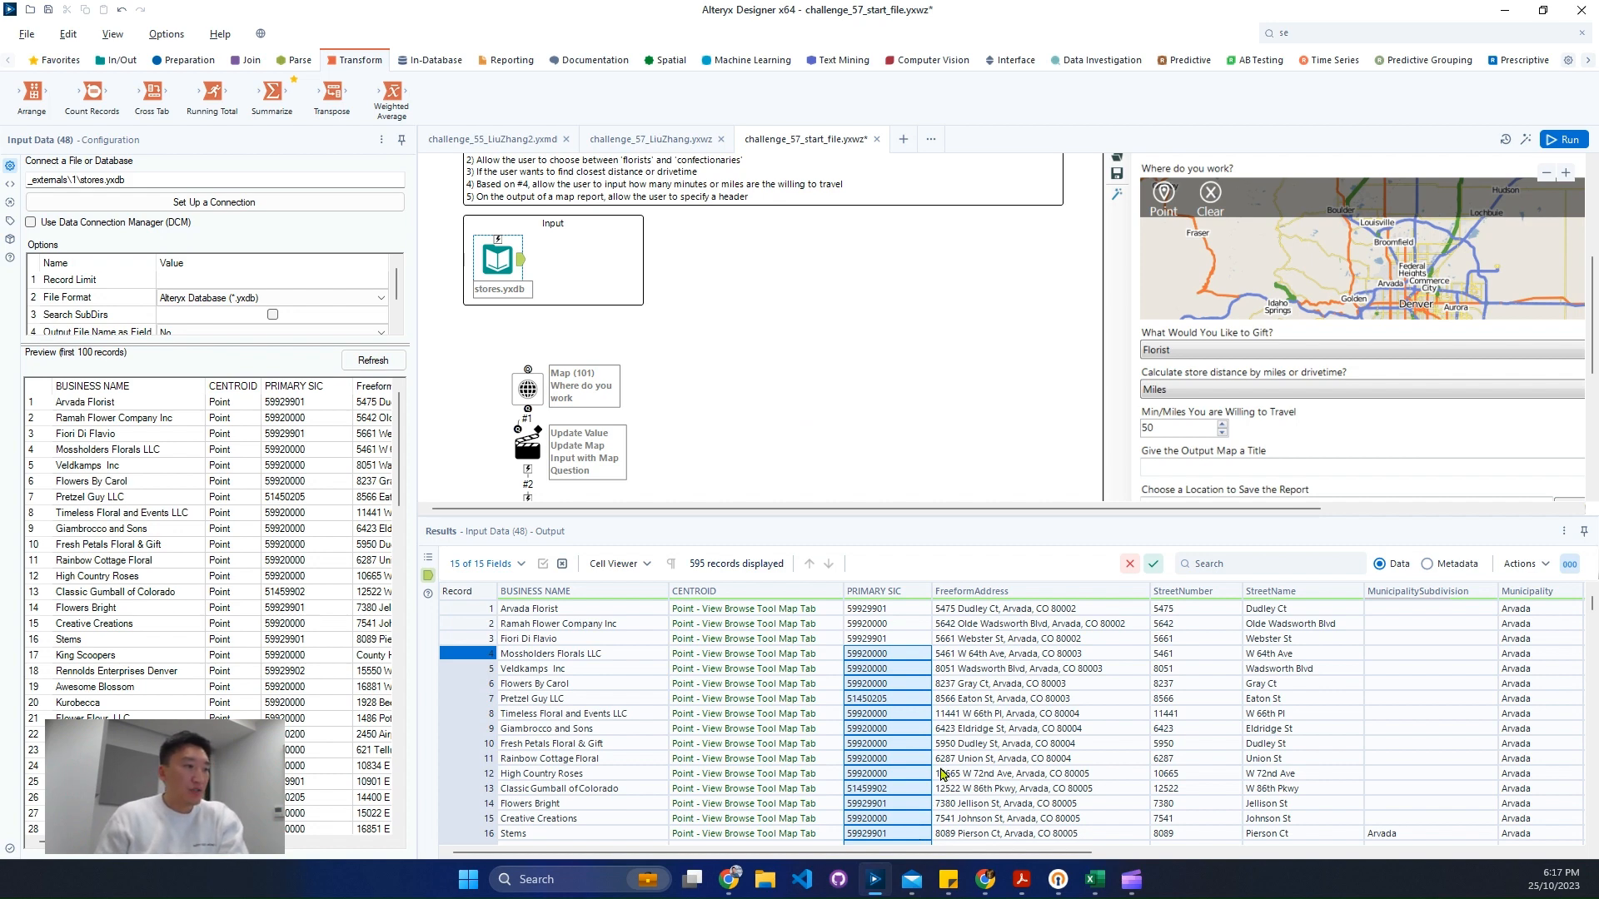
click(895, 626)
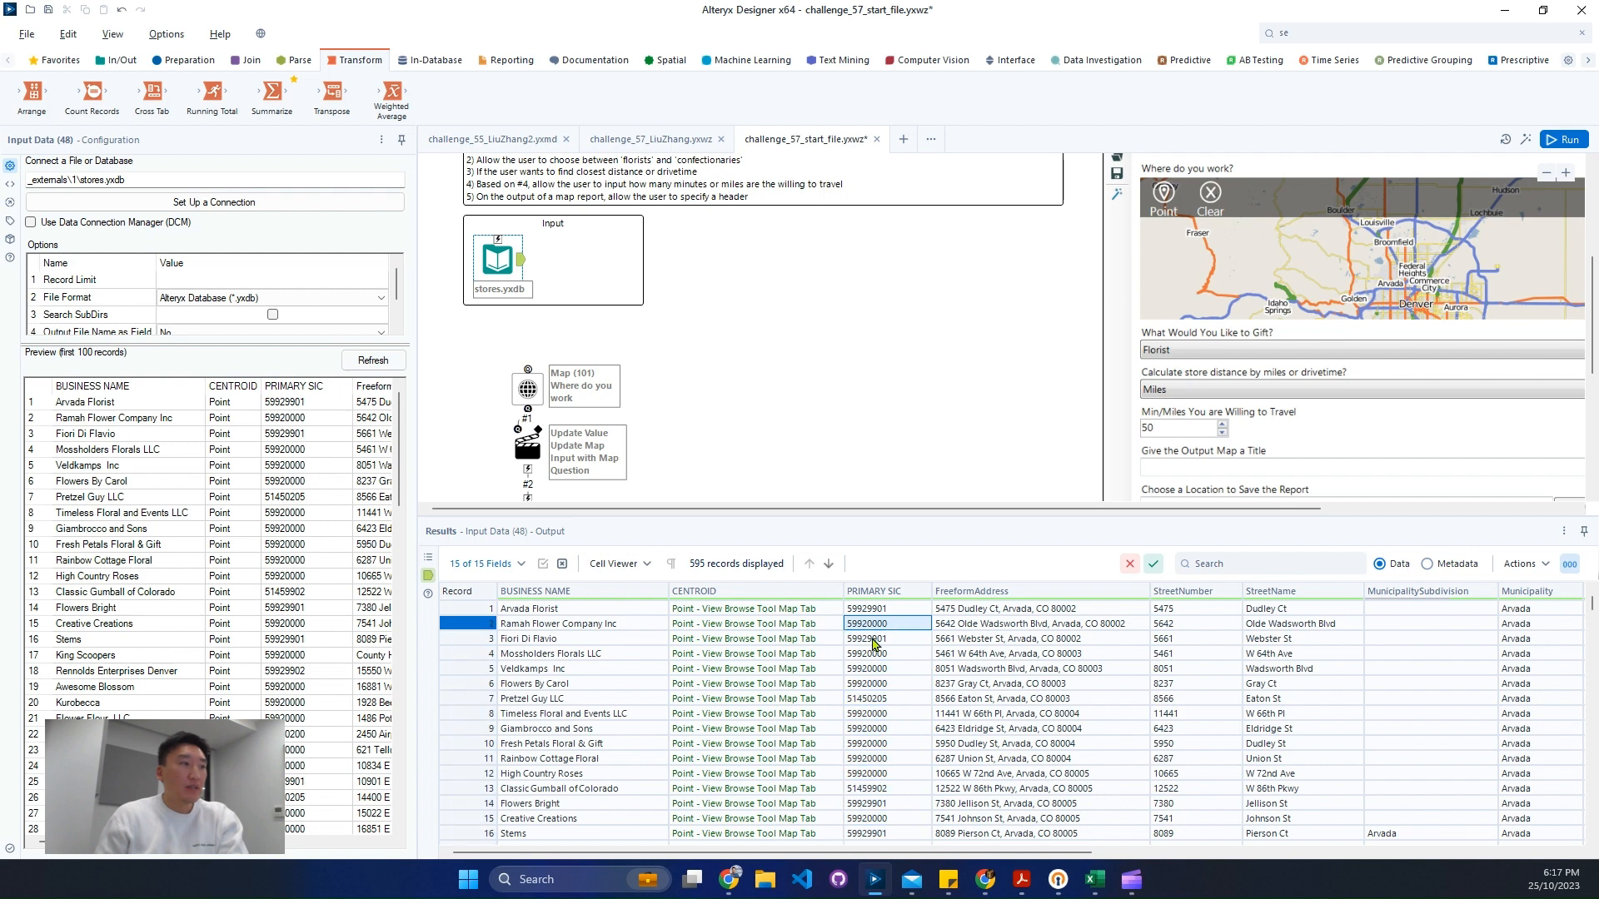
scroll(893, 734, down, 1)
scroll(893, 720, up, 1)
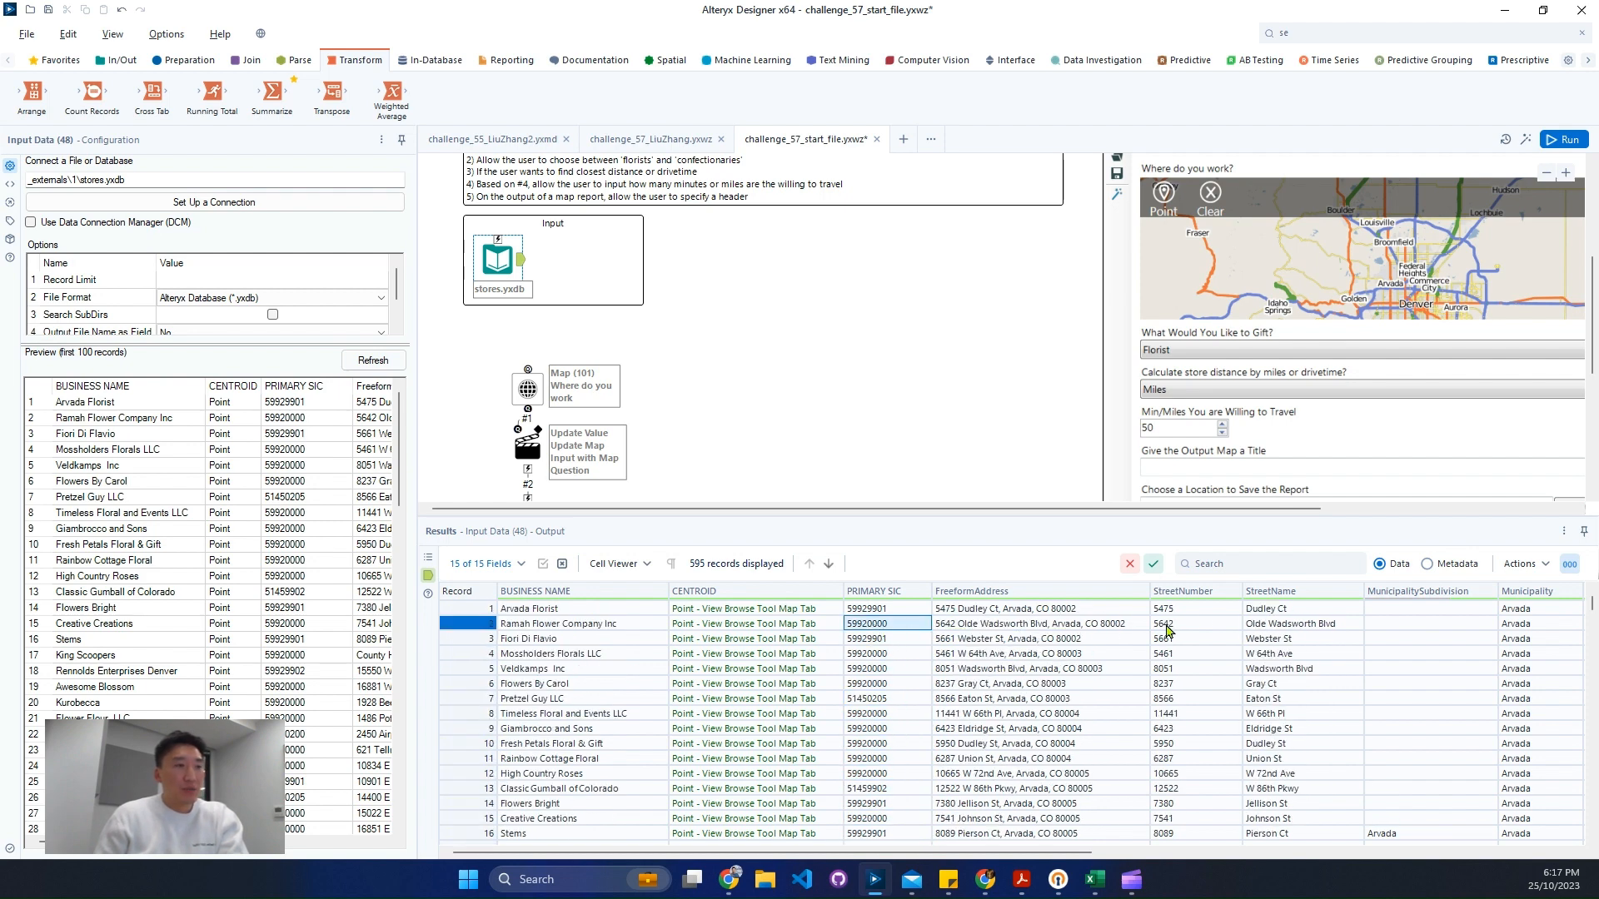
- Search the stores results for "sweet" and inspect the matching stores' PRIMARY SIC codes
click(1288, 566)
text(sw)
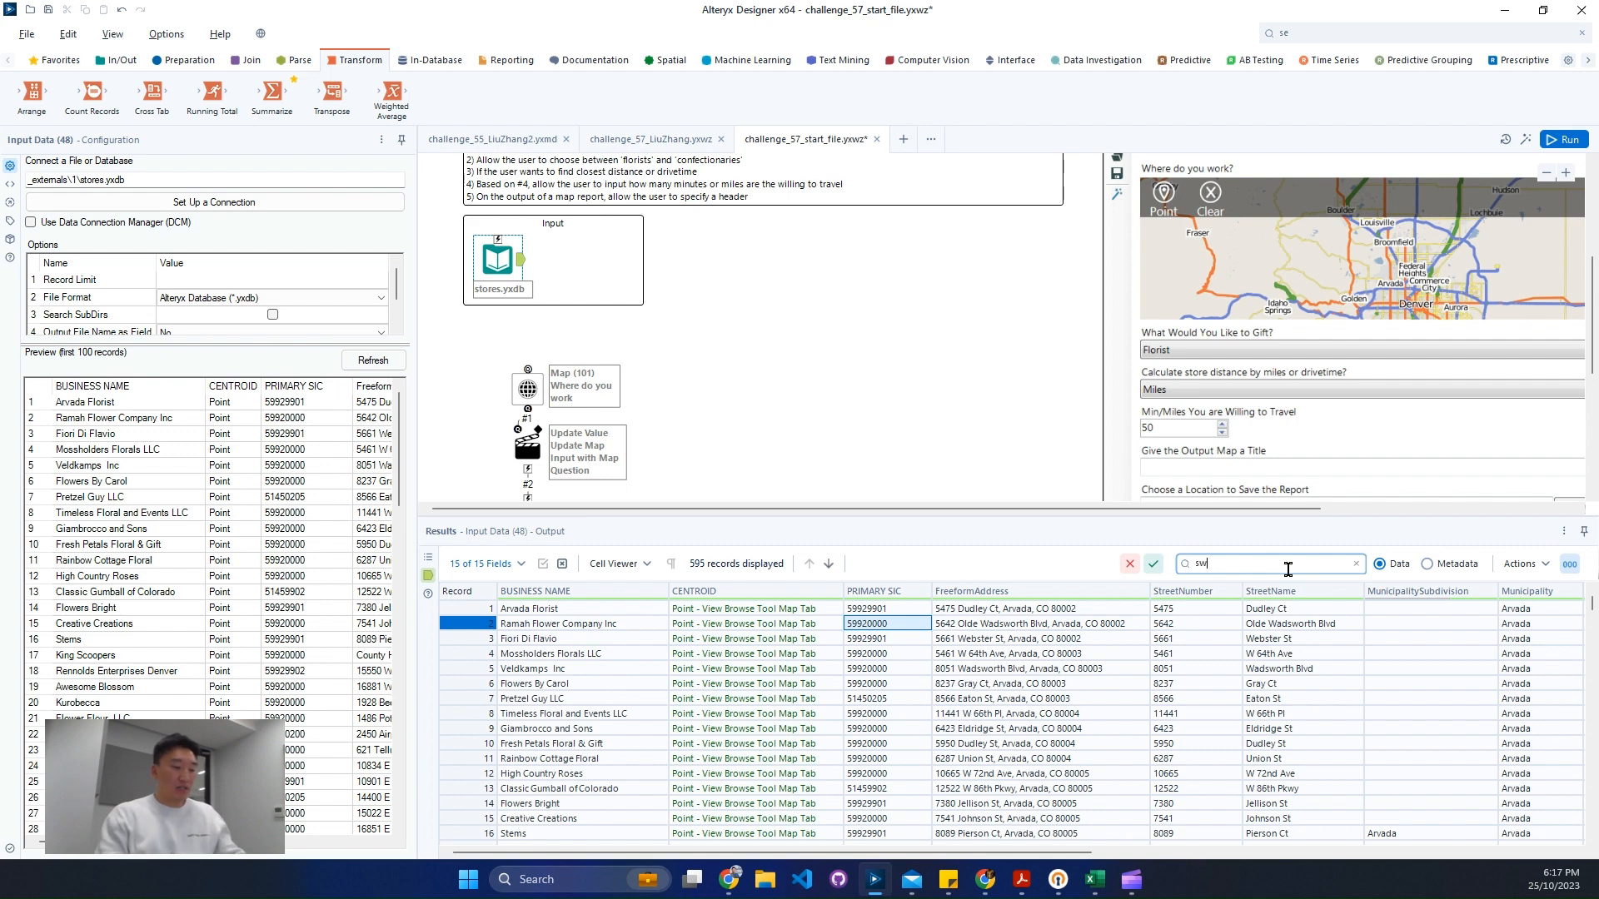
text(eet)
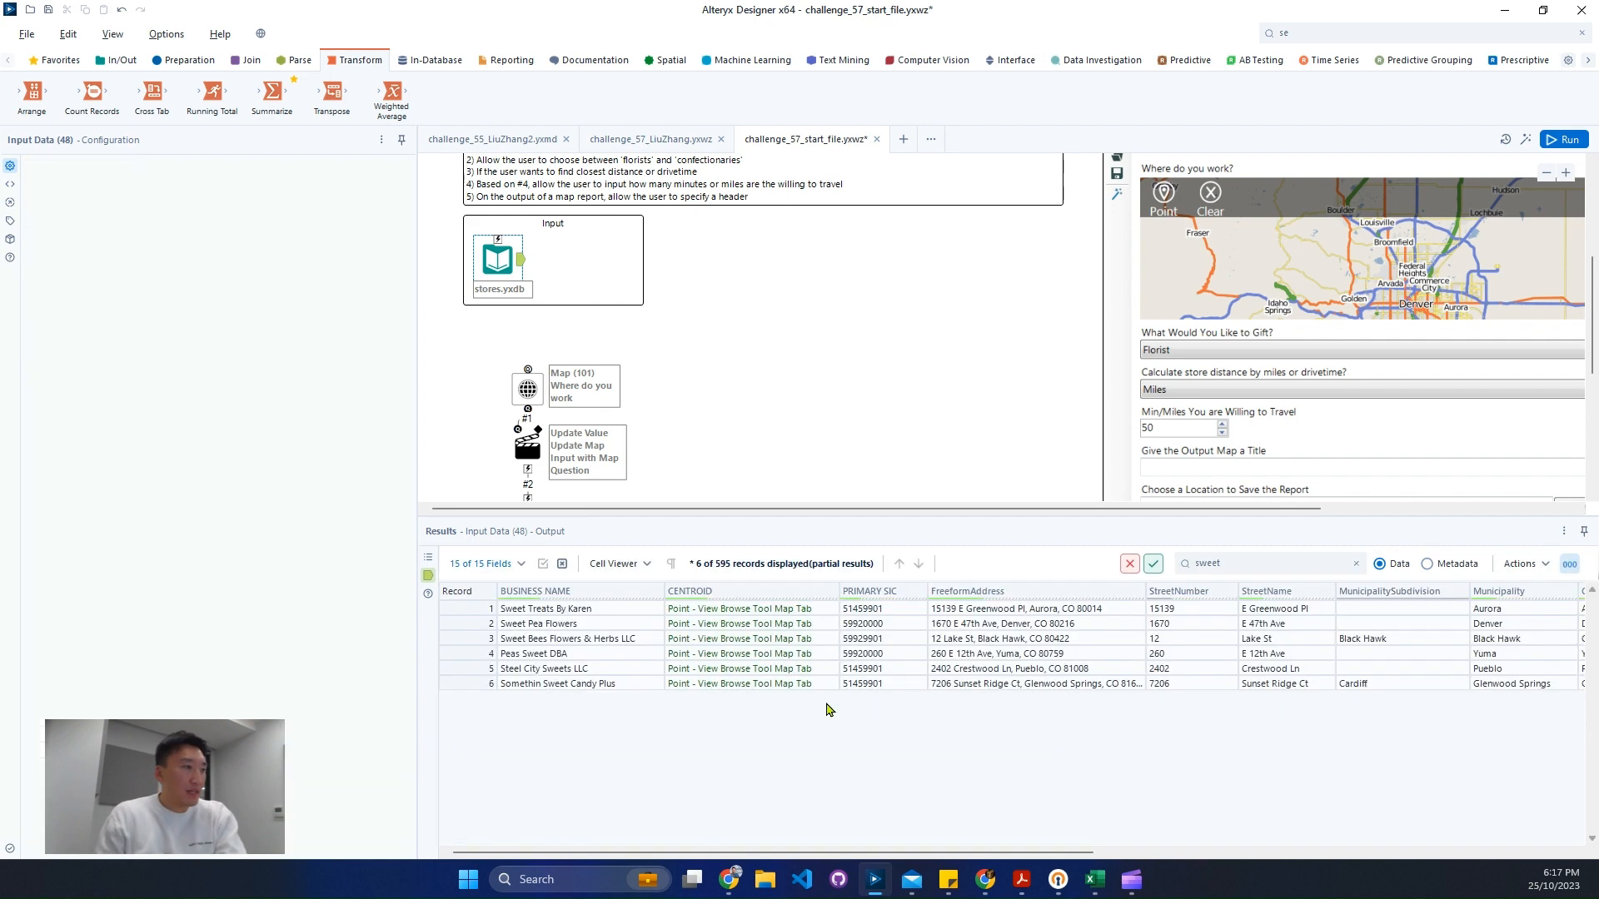
click(573, 630)
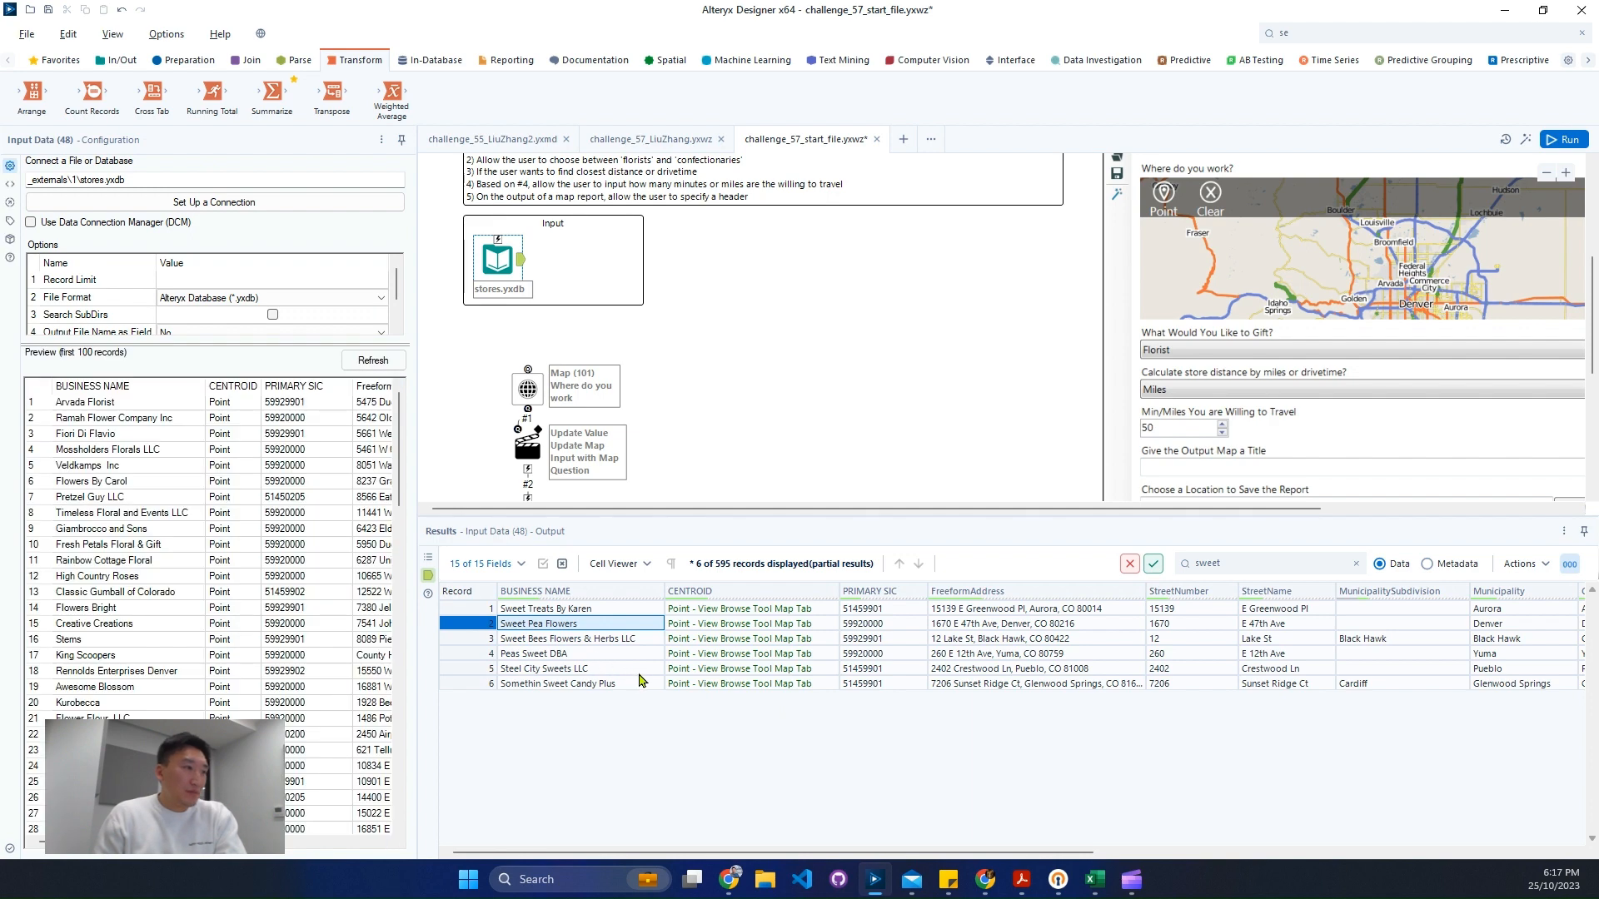
click(610, 685)
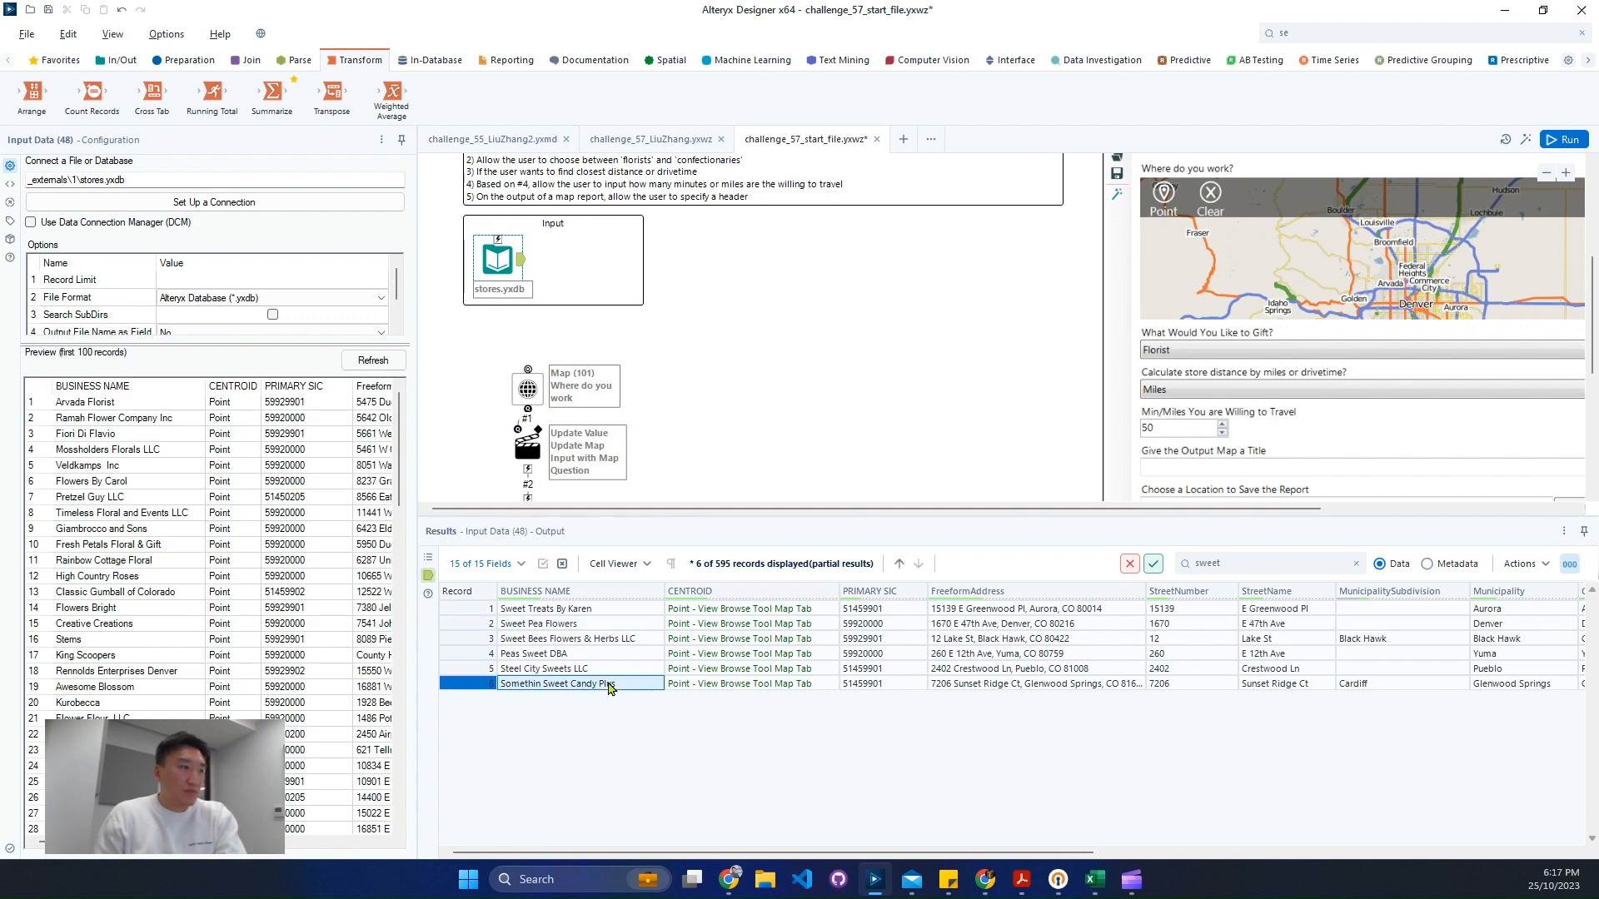
click(891, 685)
- Copy the selected PRIMARY SIC cell of Somethin Sweet Candy Plus with its header
right_click(895, 694)
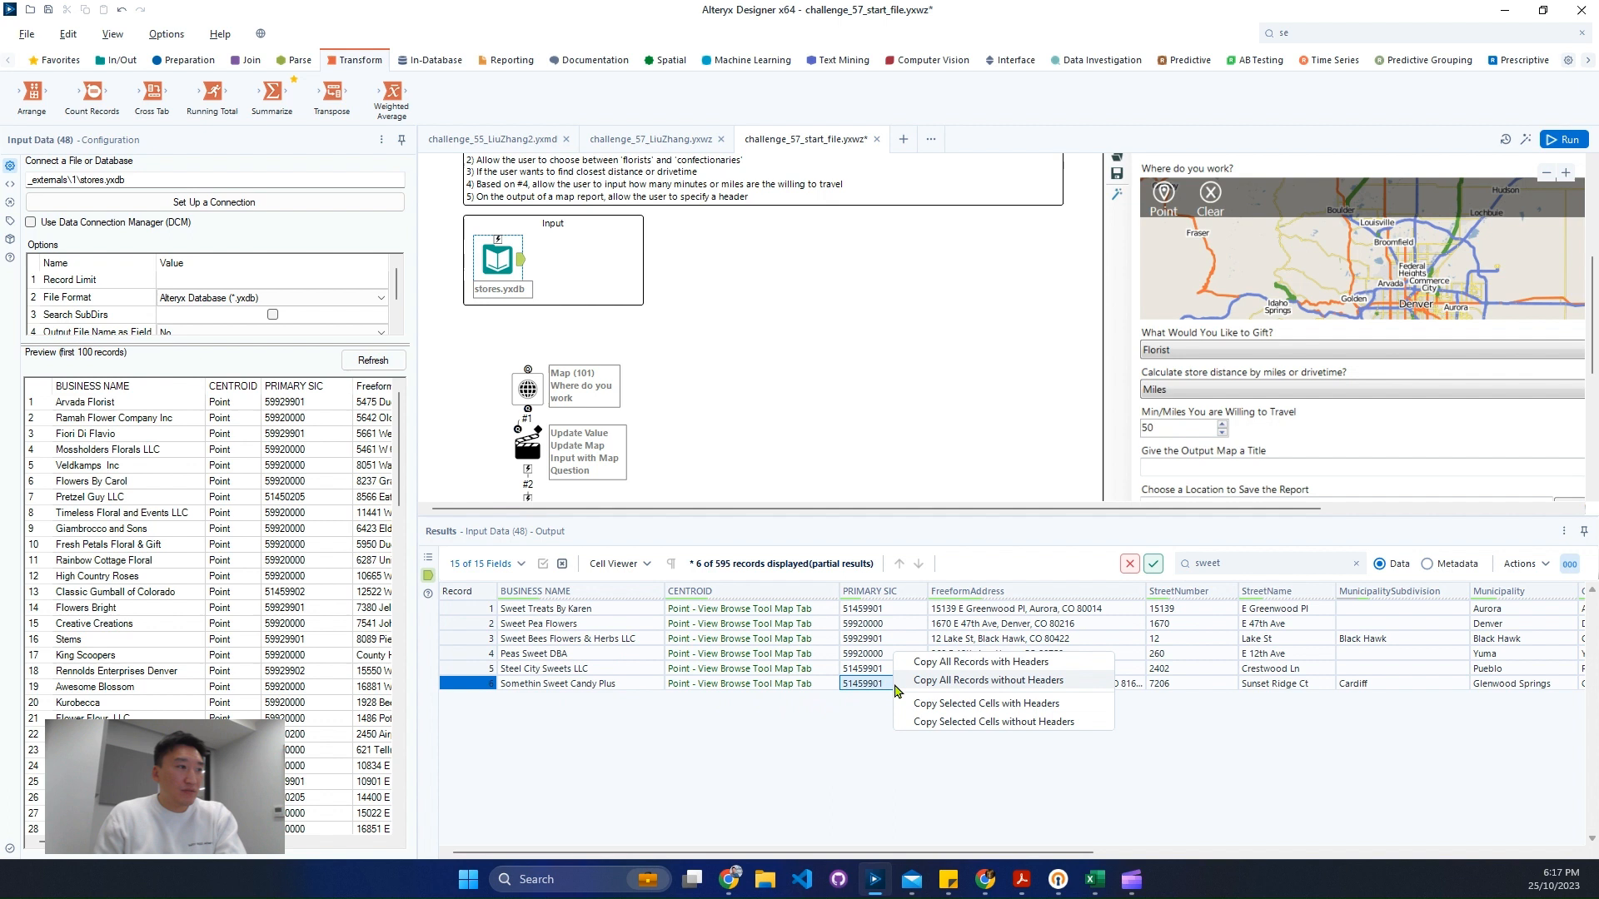
click(953, 714)
click(833, 501)
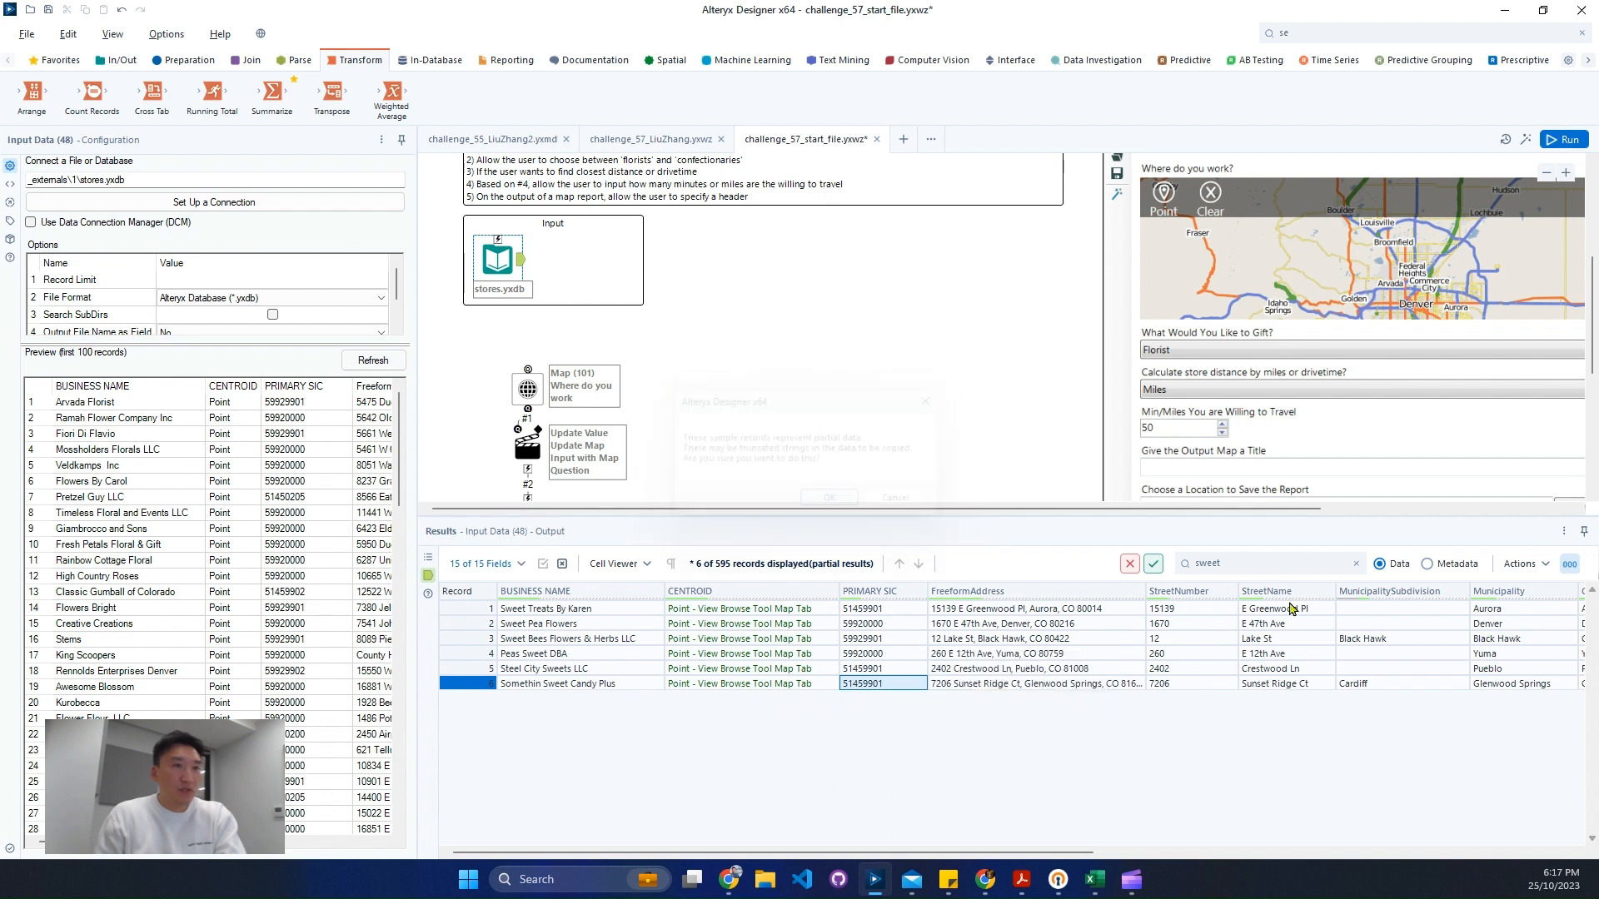
double_click(1249, 564)
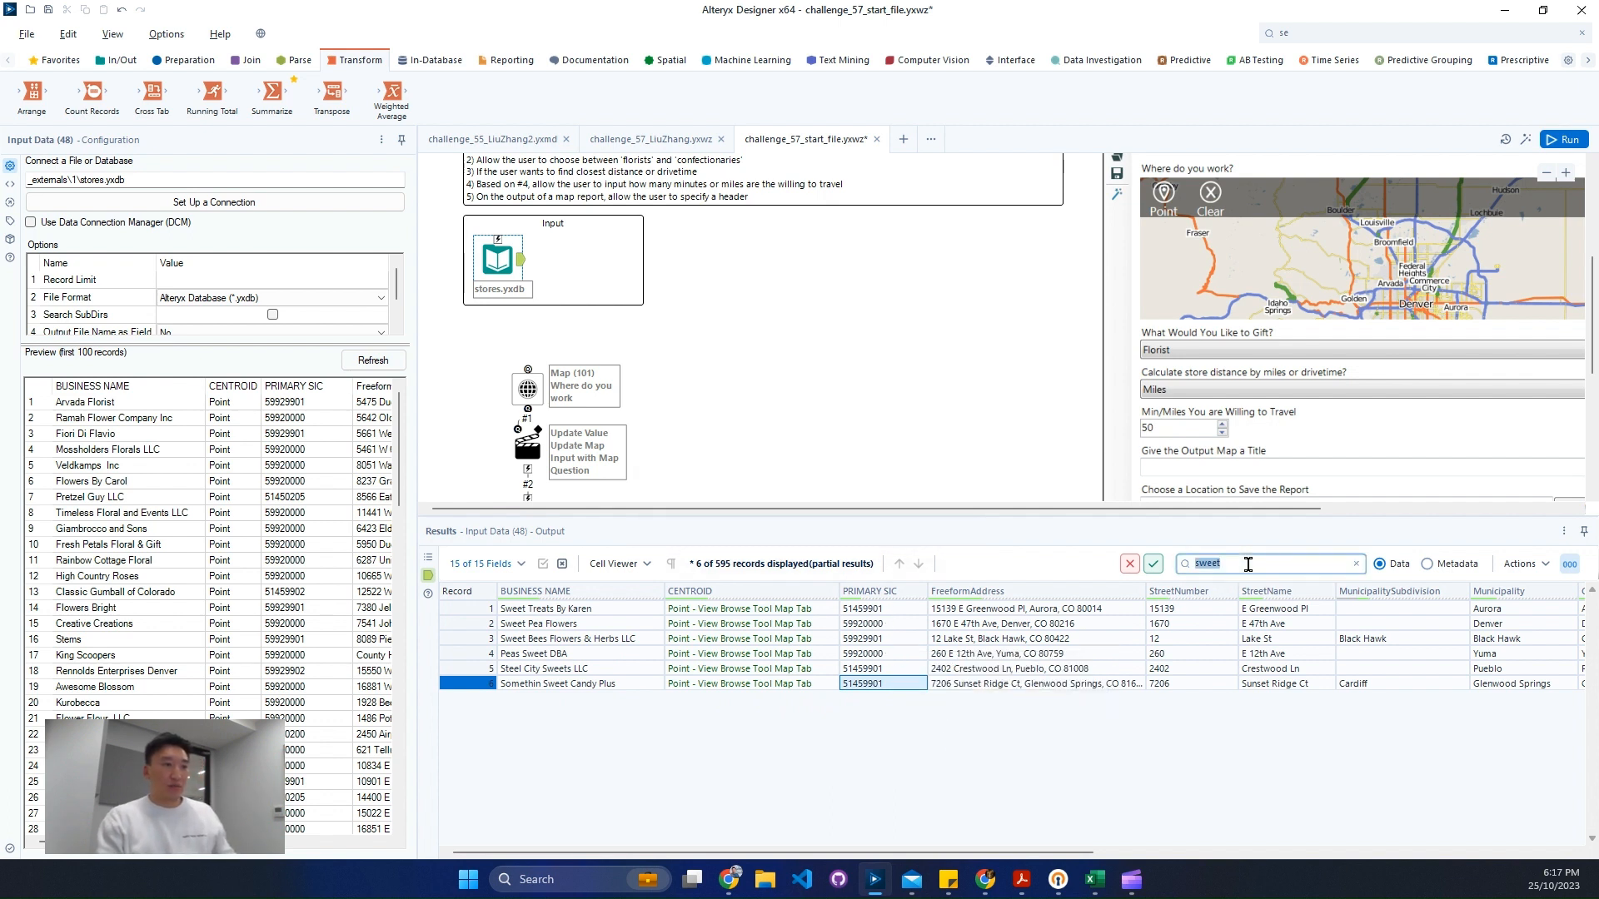
- Search the stores results for PRIMARY SIC 51459901
key(ctrl+v)
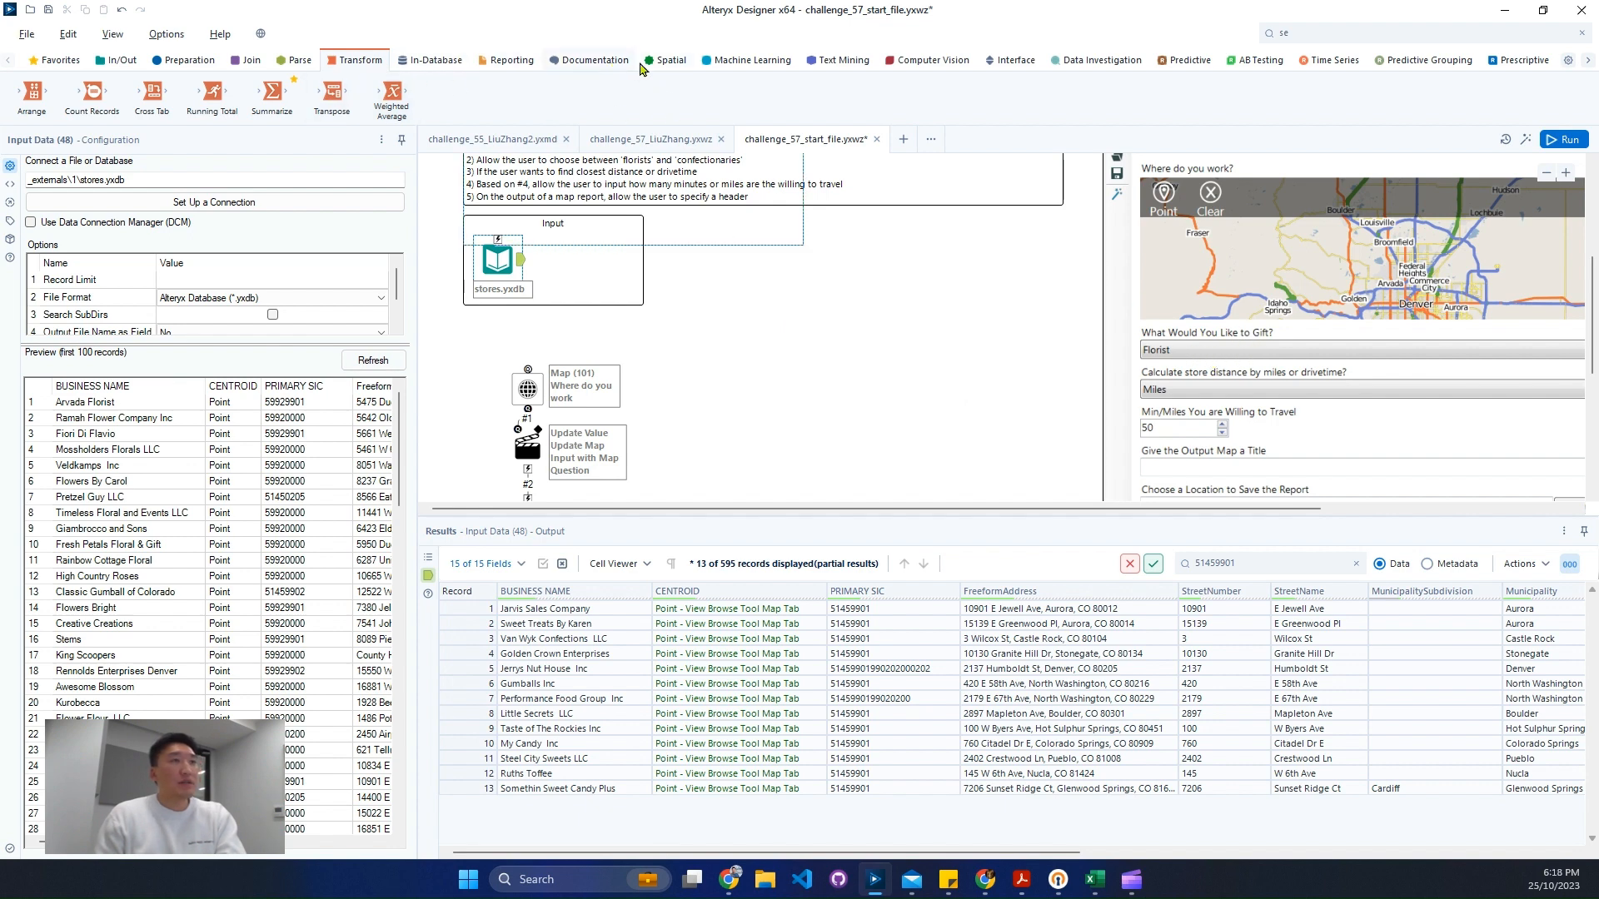
- Add a Drop Down interface tool to the canvas and set its question to "What Would You Like to Gift?"
click(1011, 60)
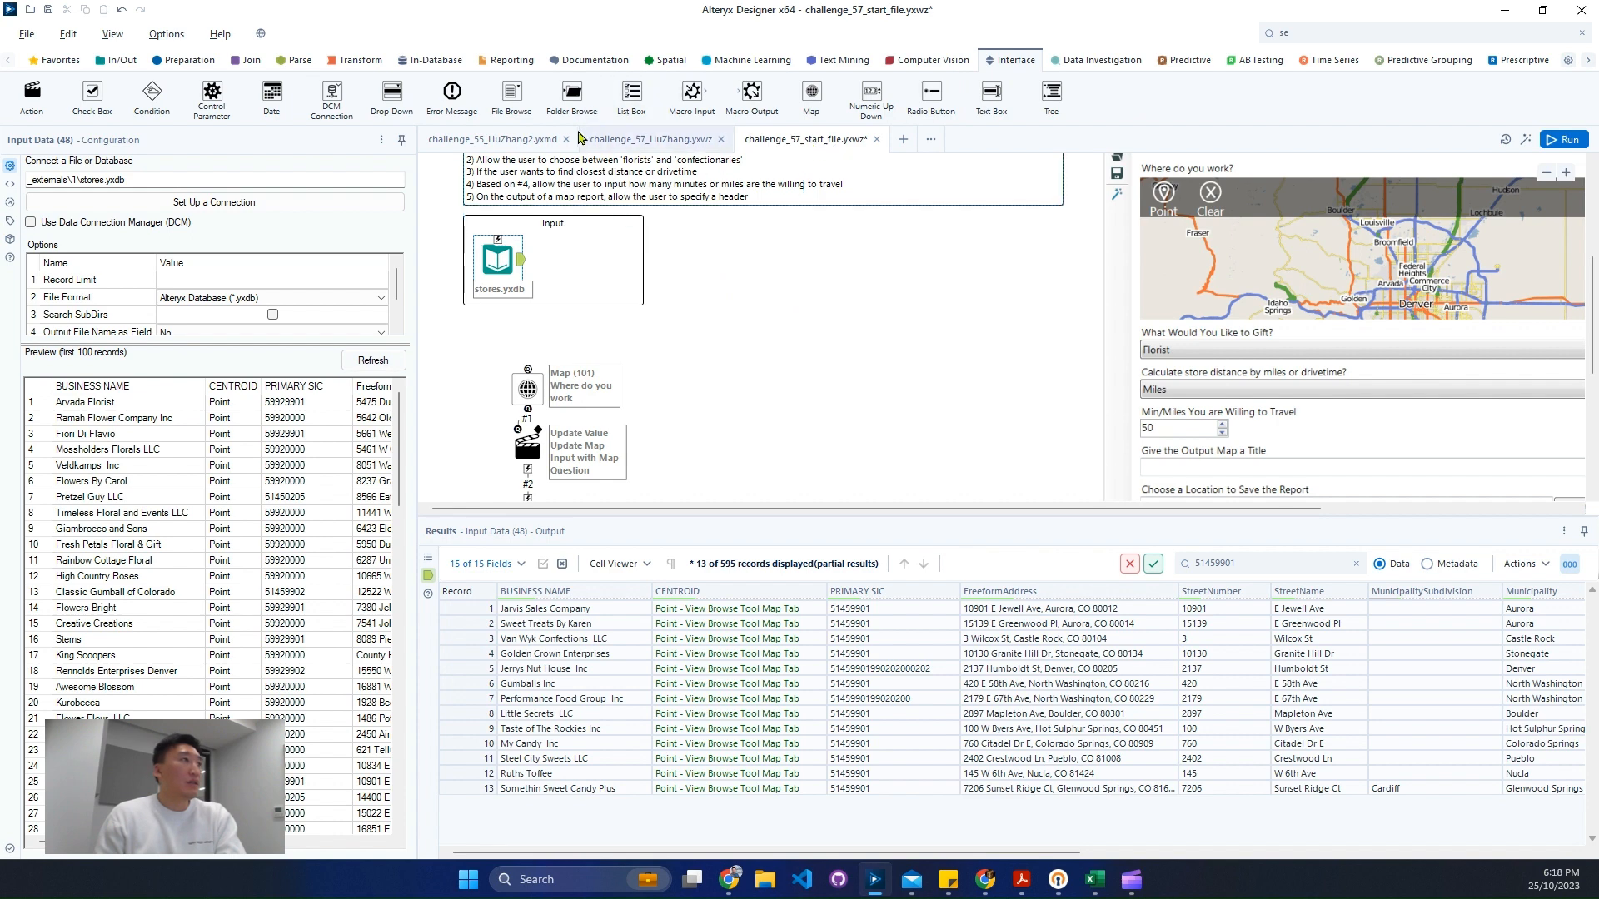
drag(392, 93, 843, 344)
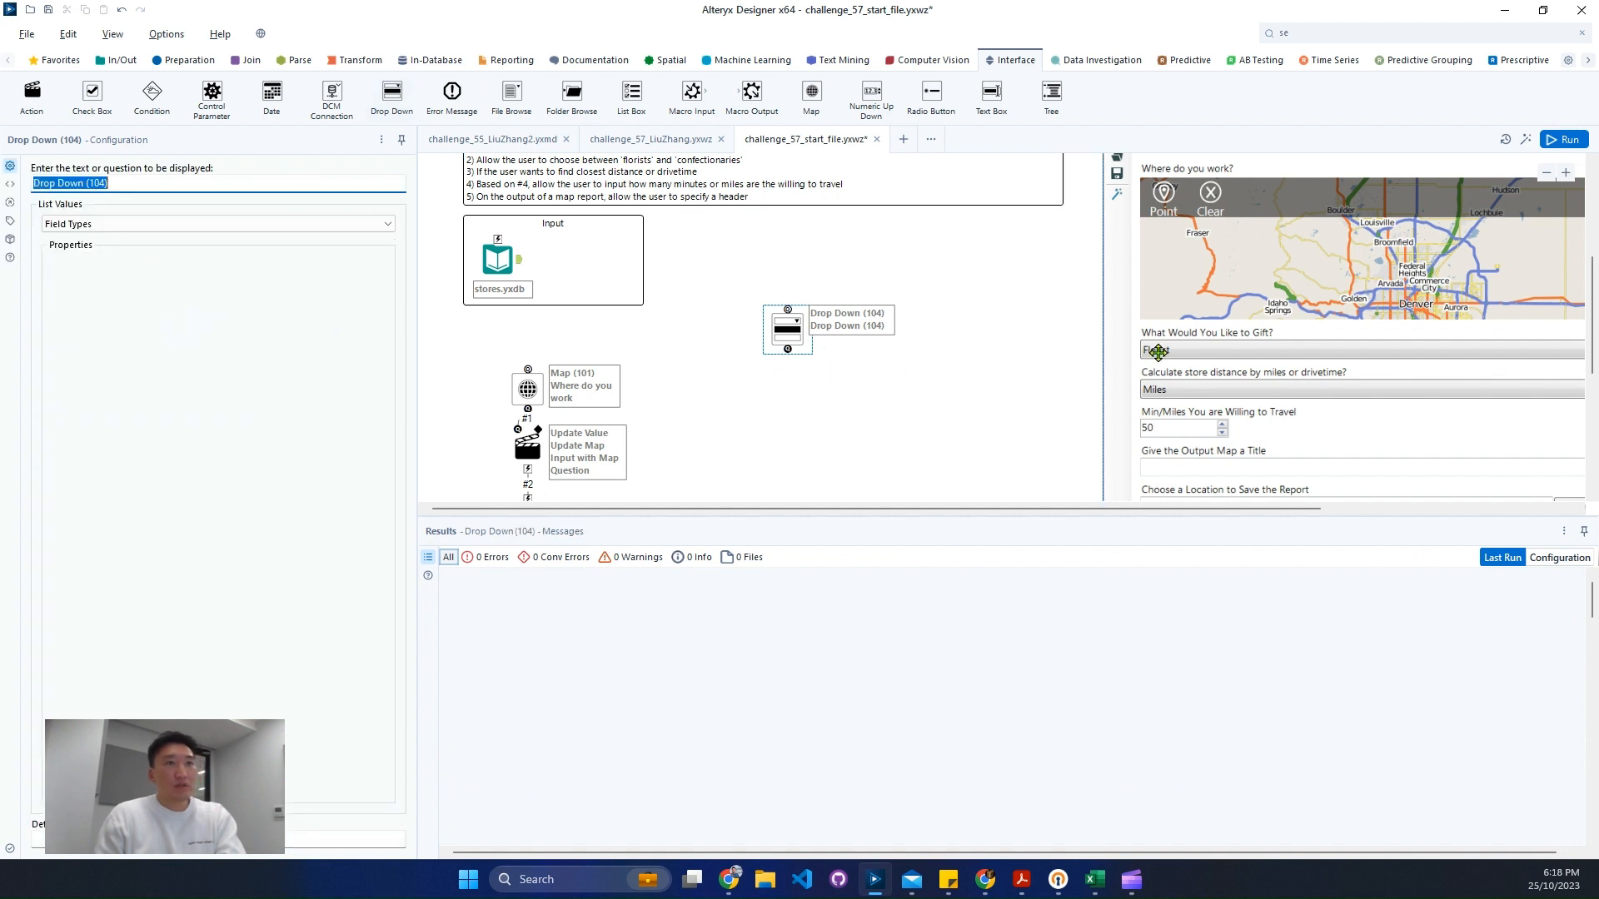
scroll(1060, 386, up, 3)
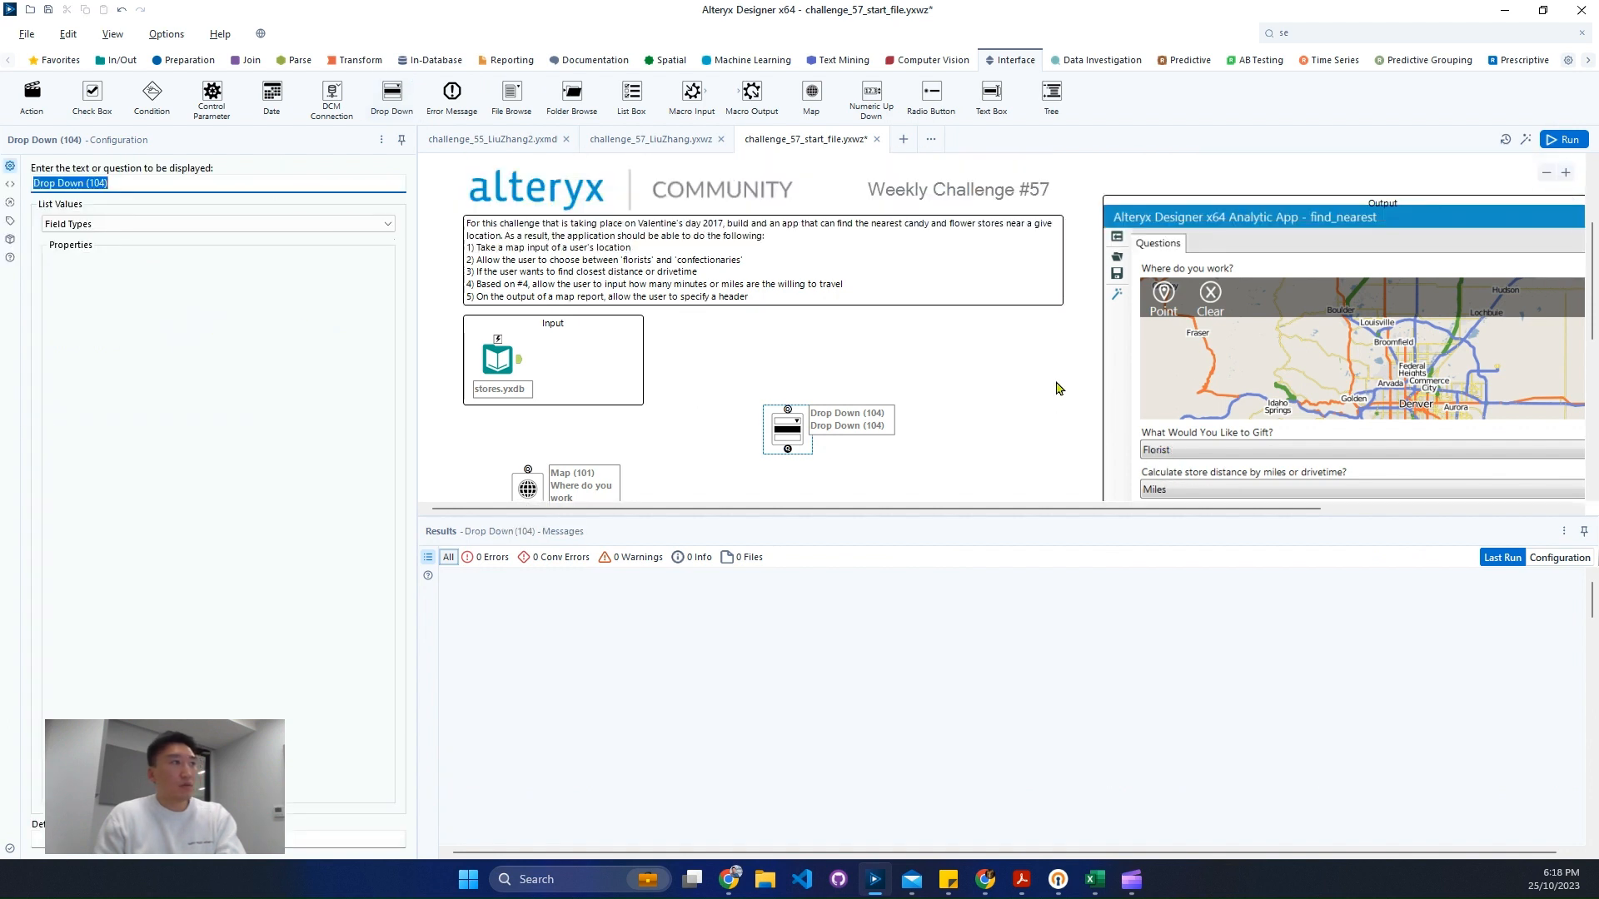
scroll(794, 369, down, 1)
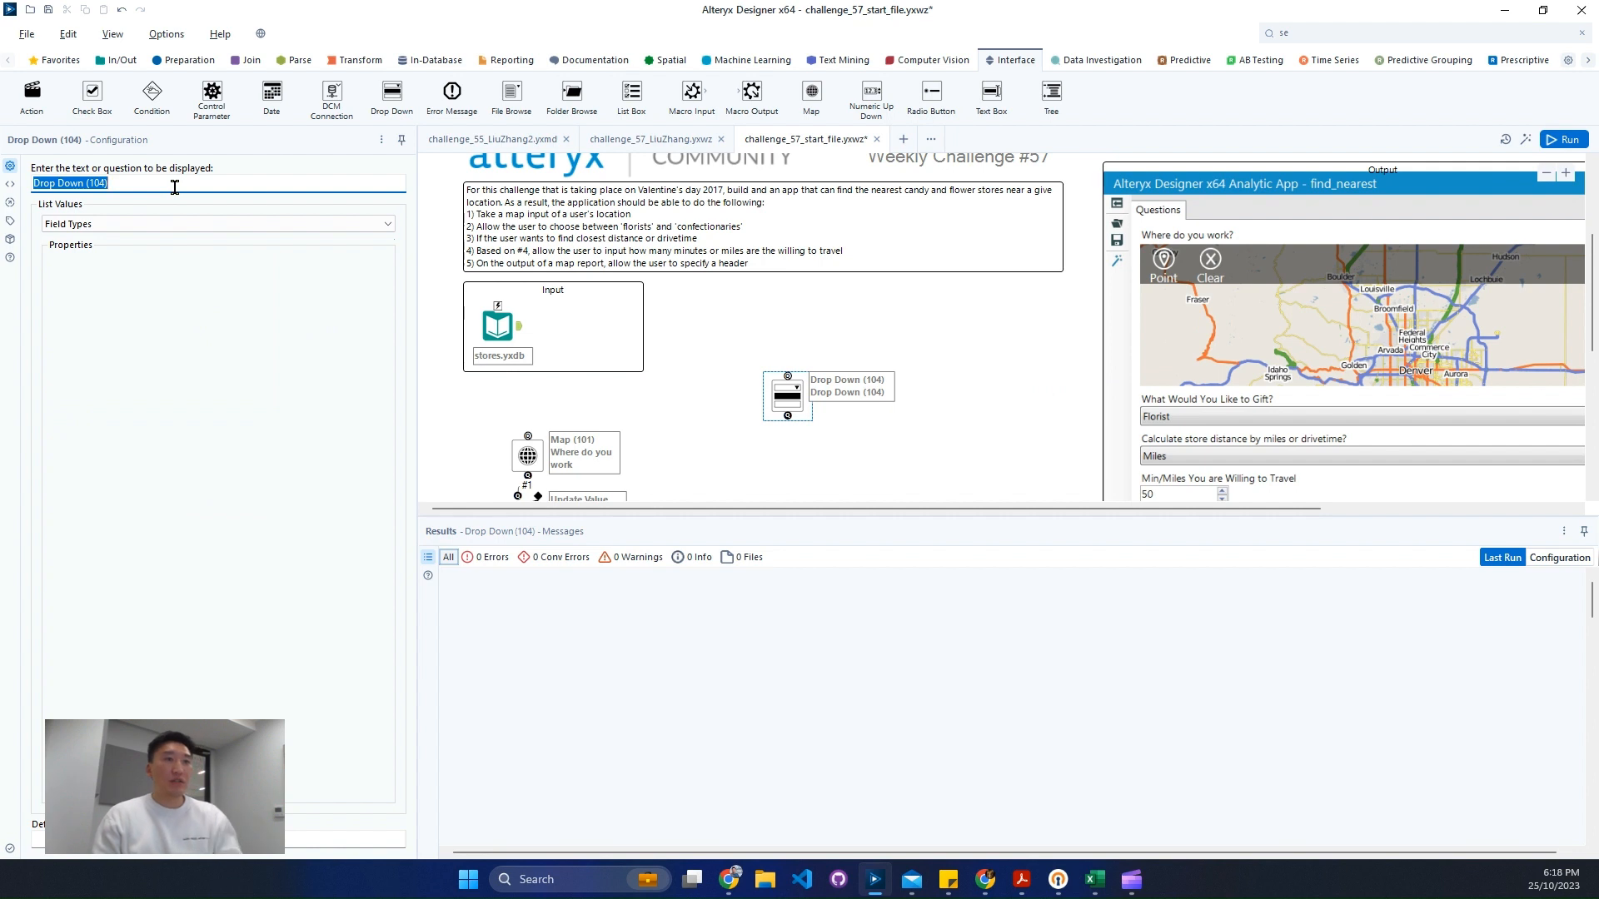
text(What w)
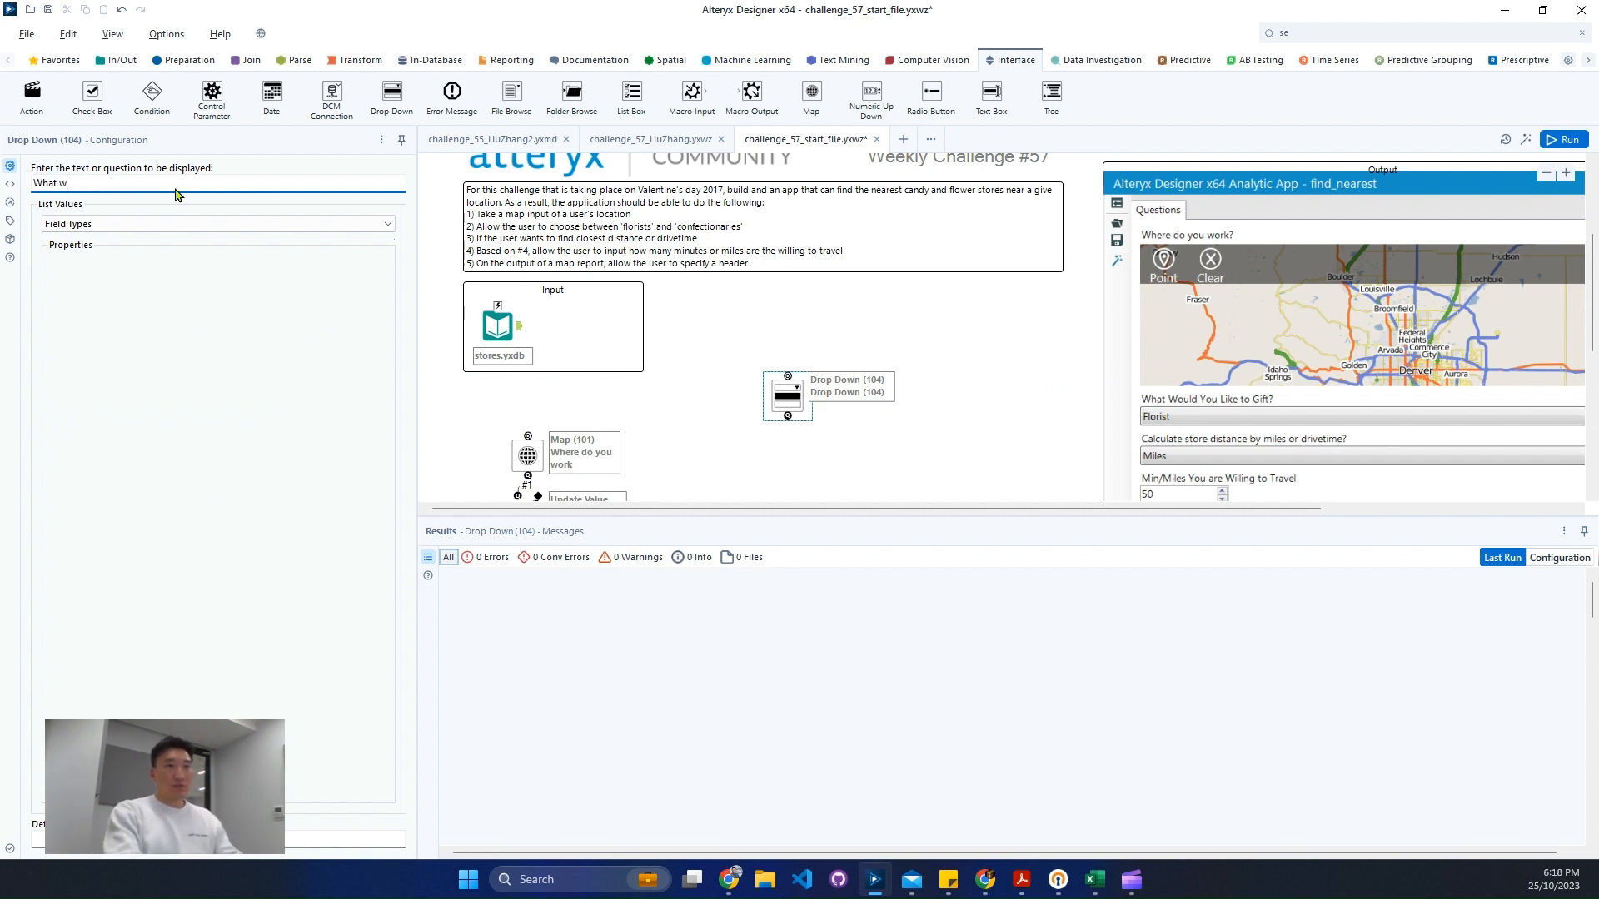
text(ould you Like to Gift?)
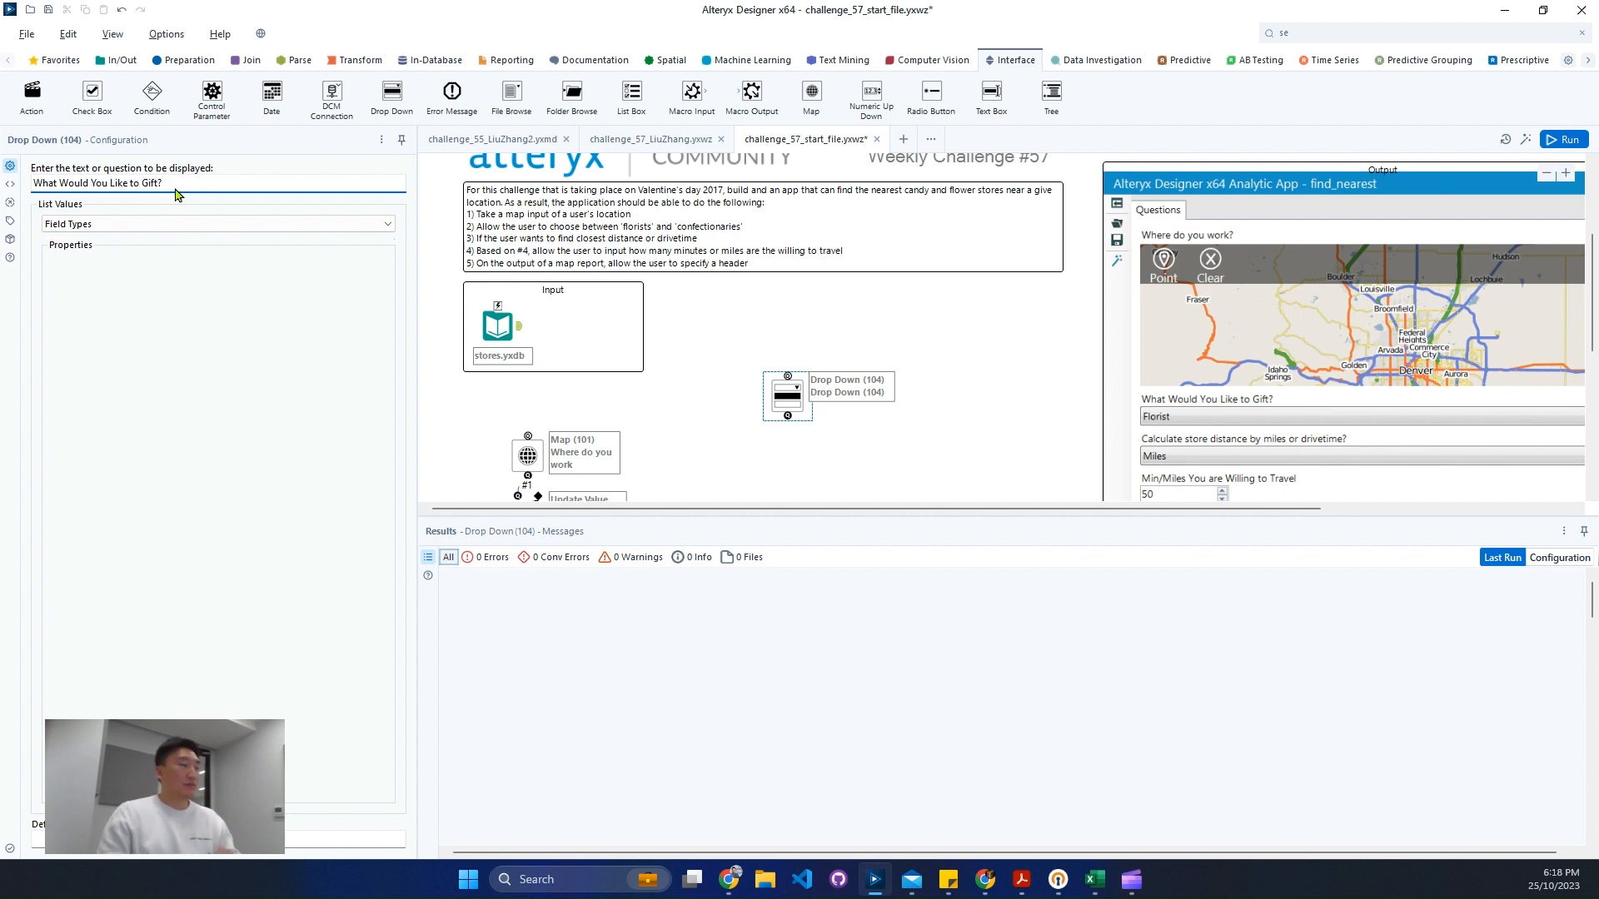
- Set the drop-down to manually set values and enter "Confectionaries:51459901" and "Florists:" as lines
click(203, 224)
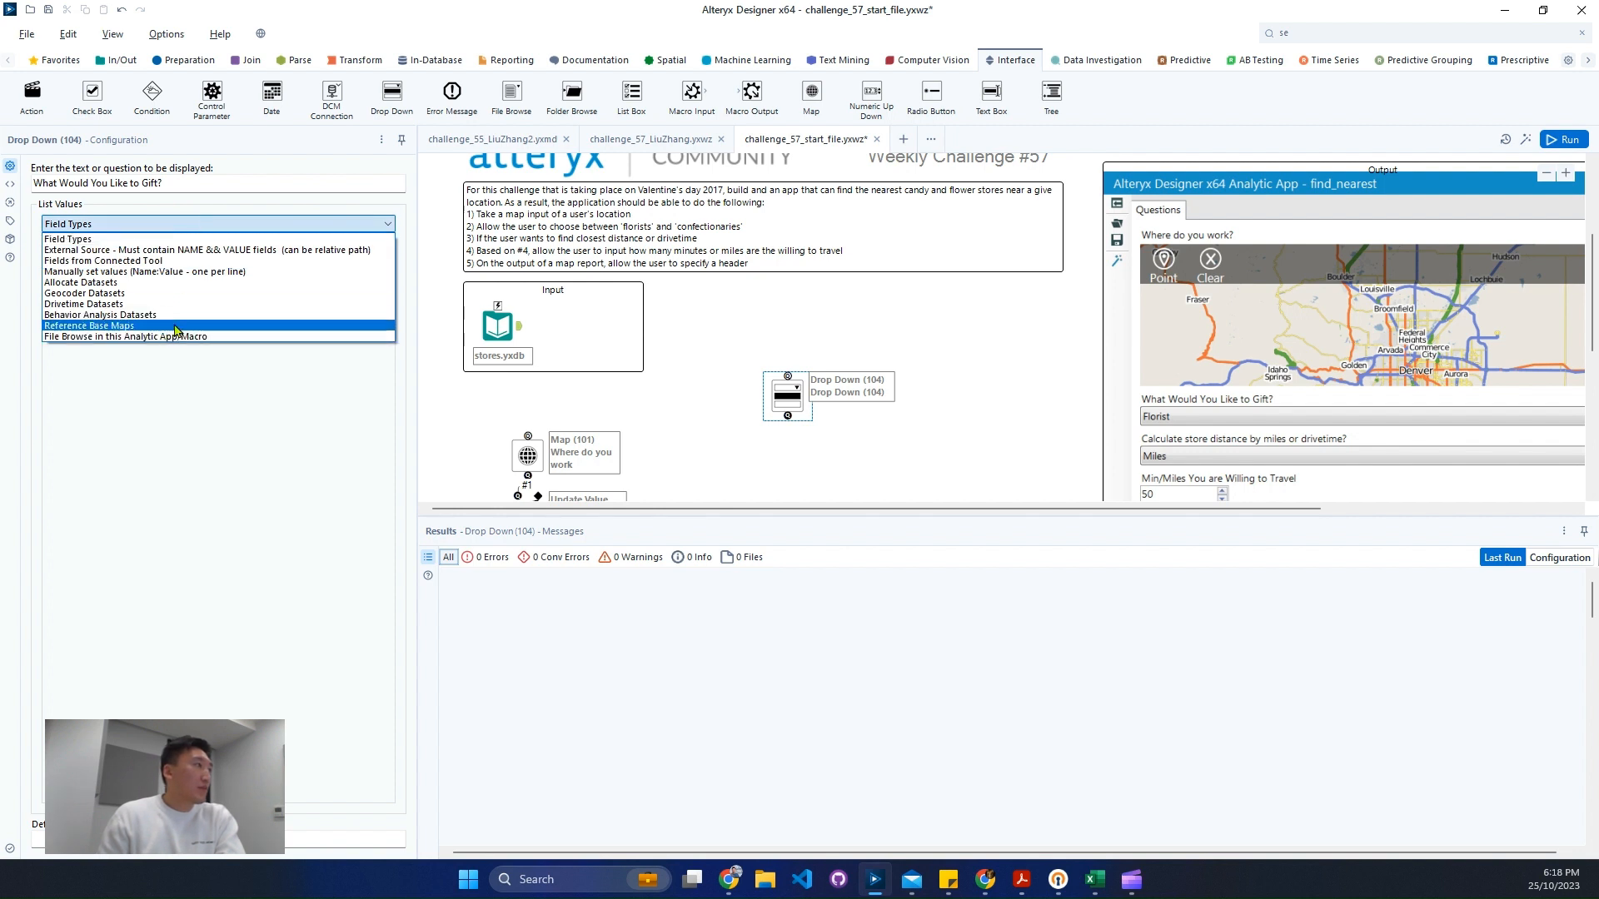
click(167, 272)
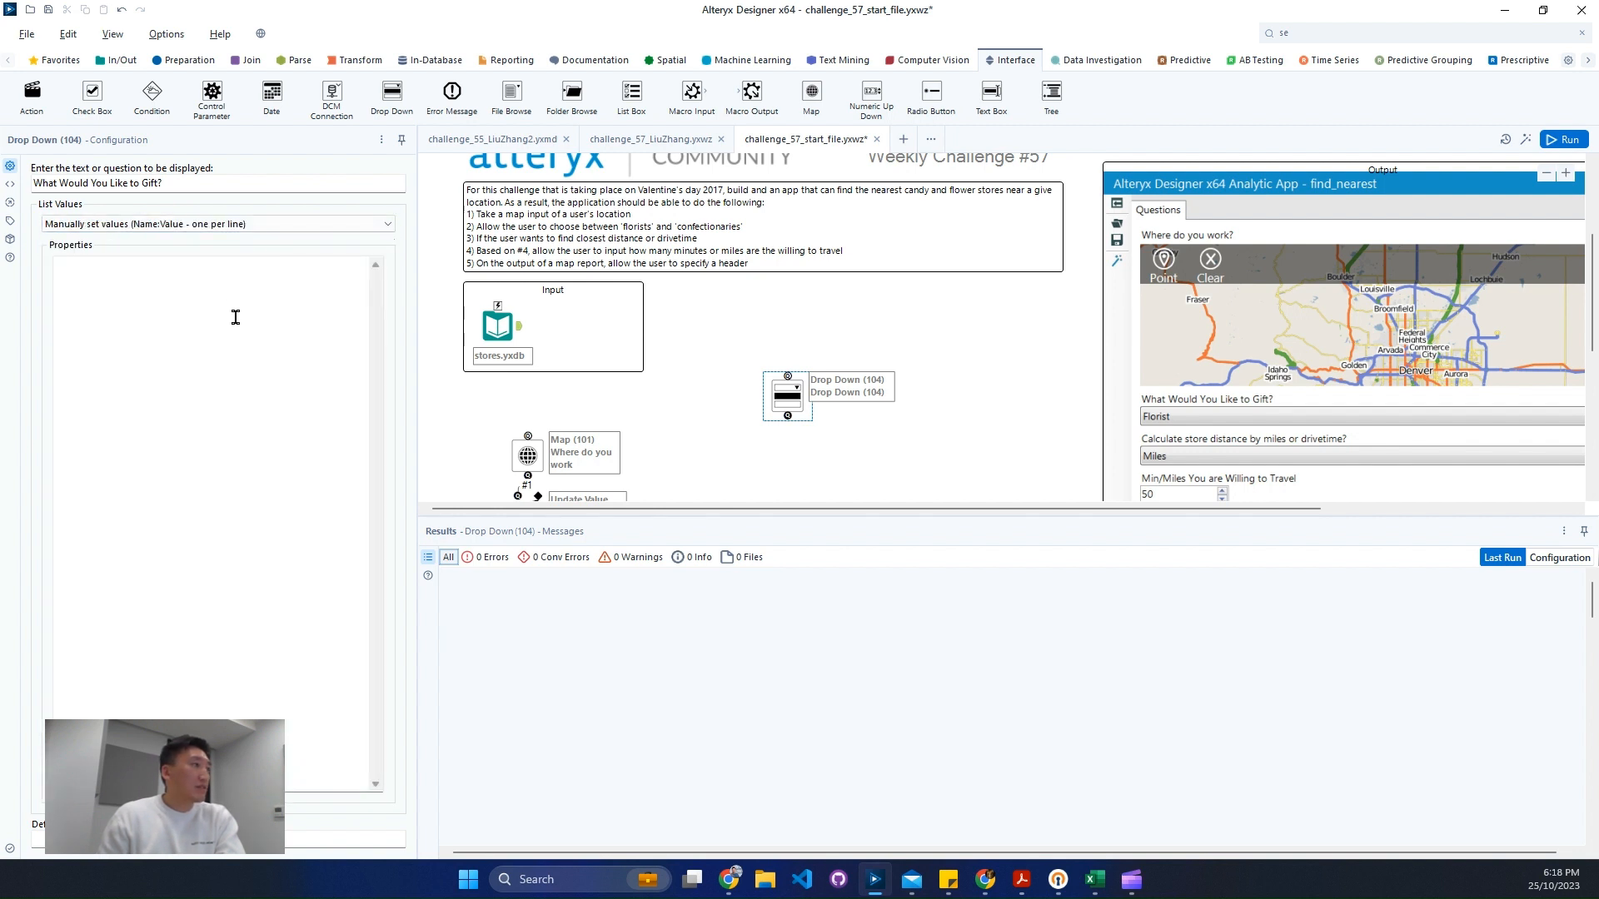
click(236, 317)
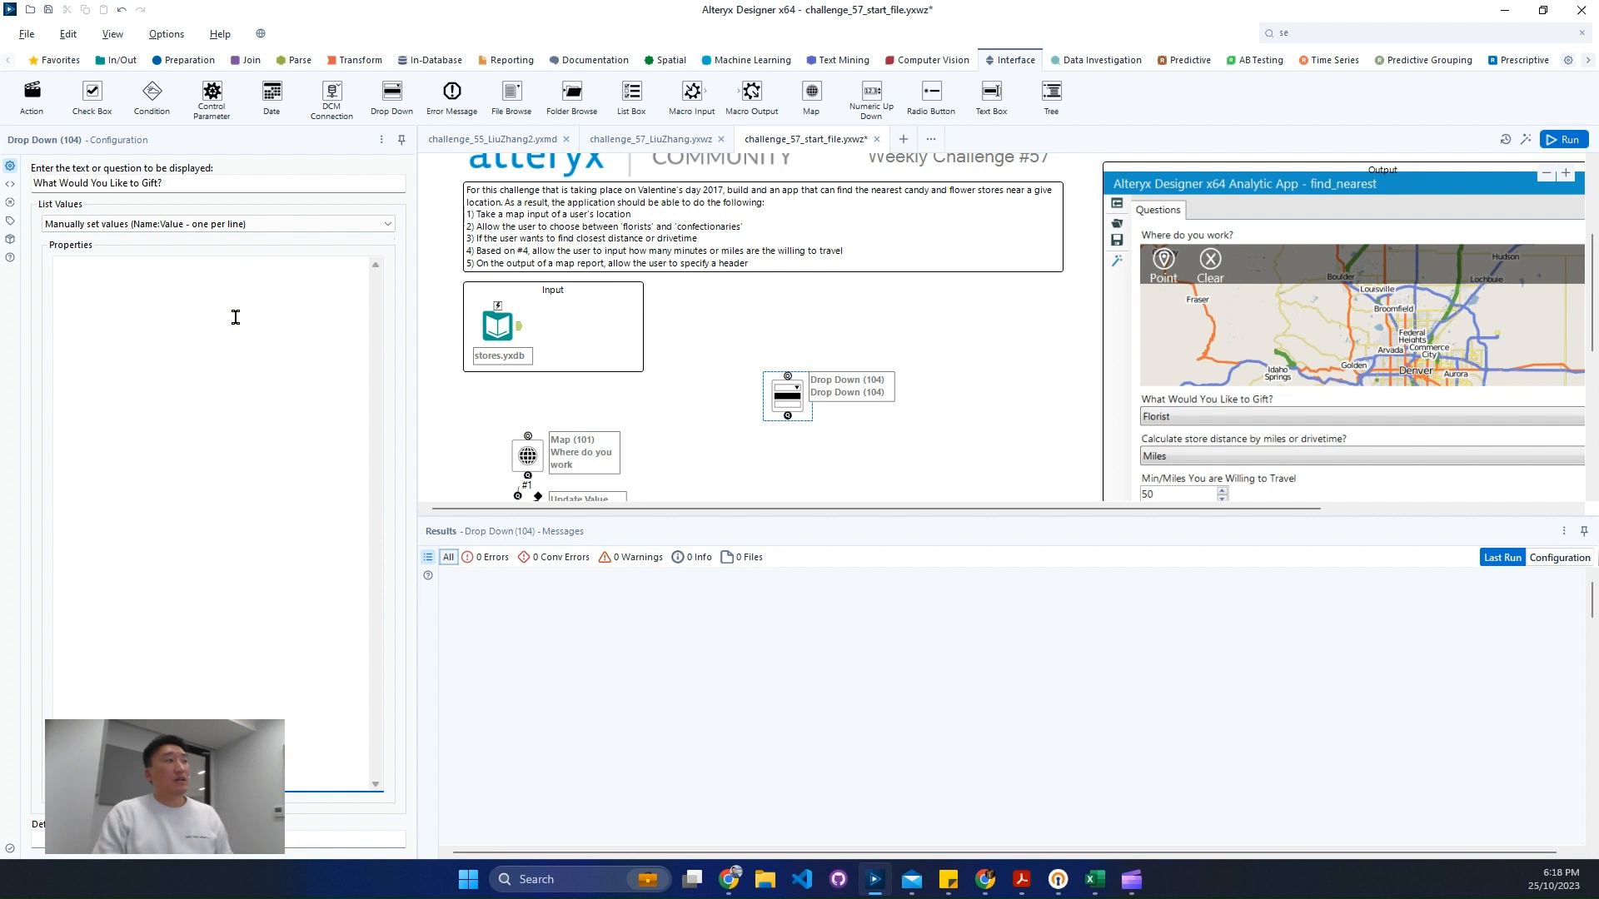
text(51459901)
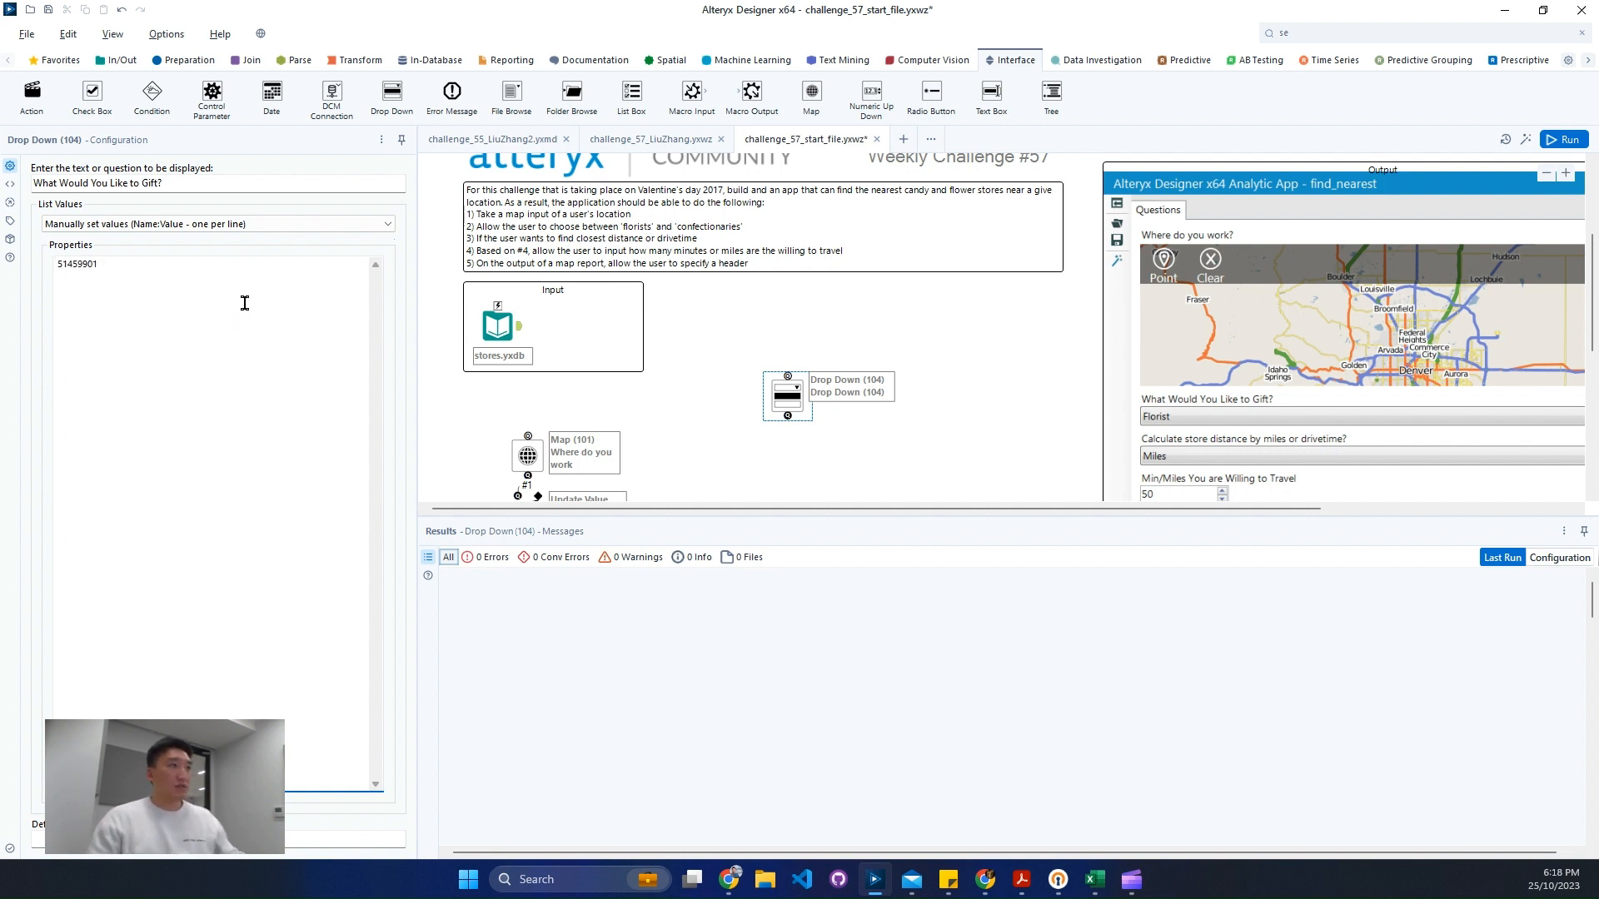
key(Home)
text(Confe)
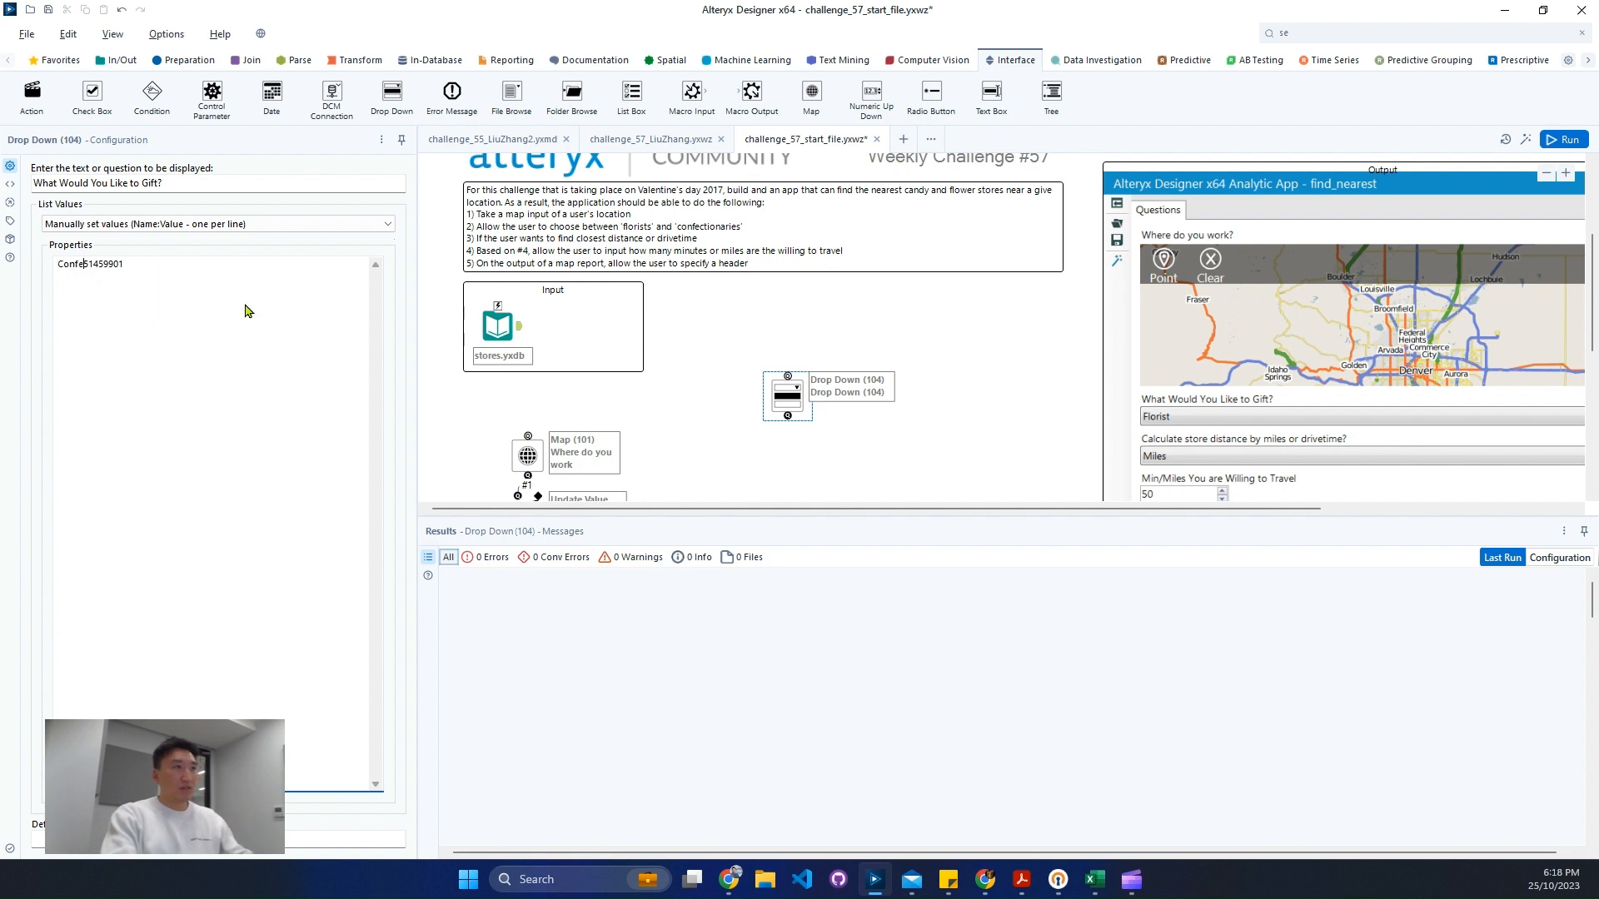
text(ctionaries:)
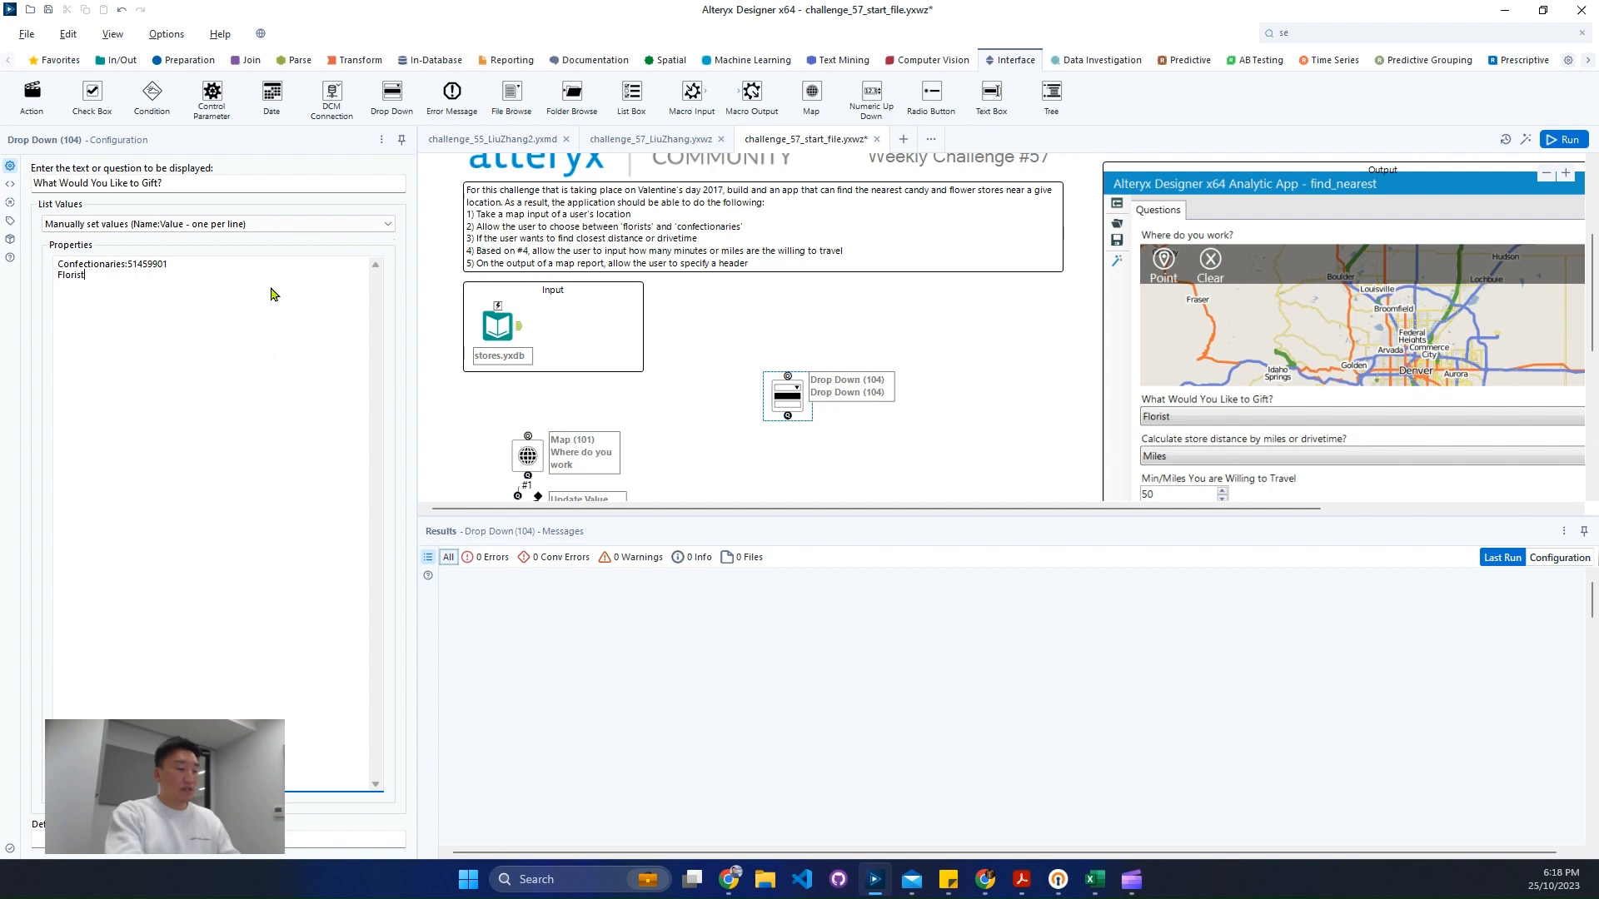
text(s:)
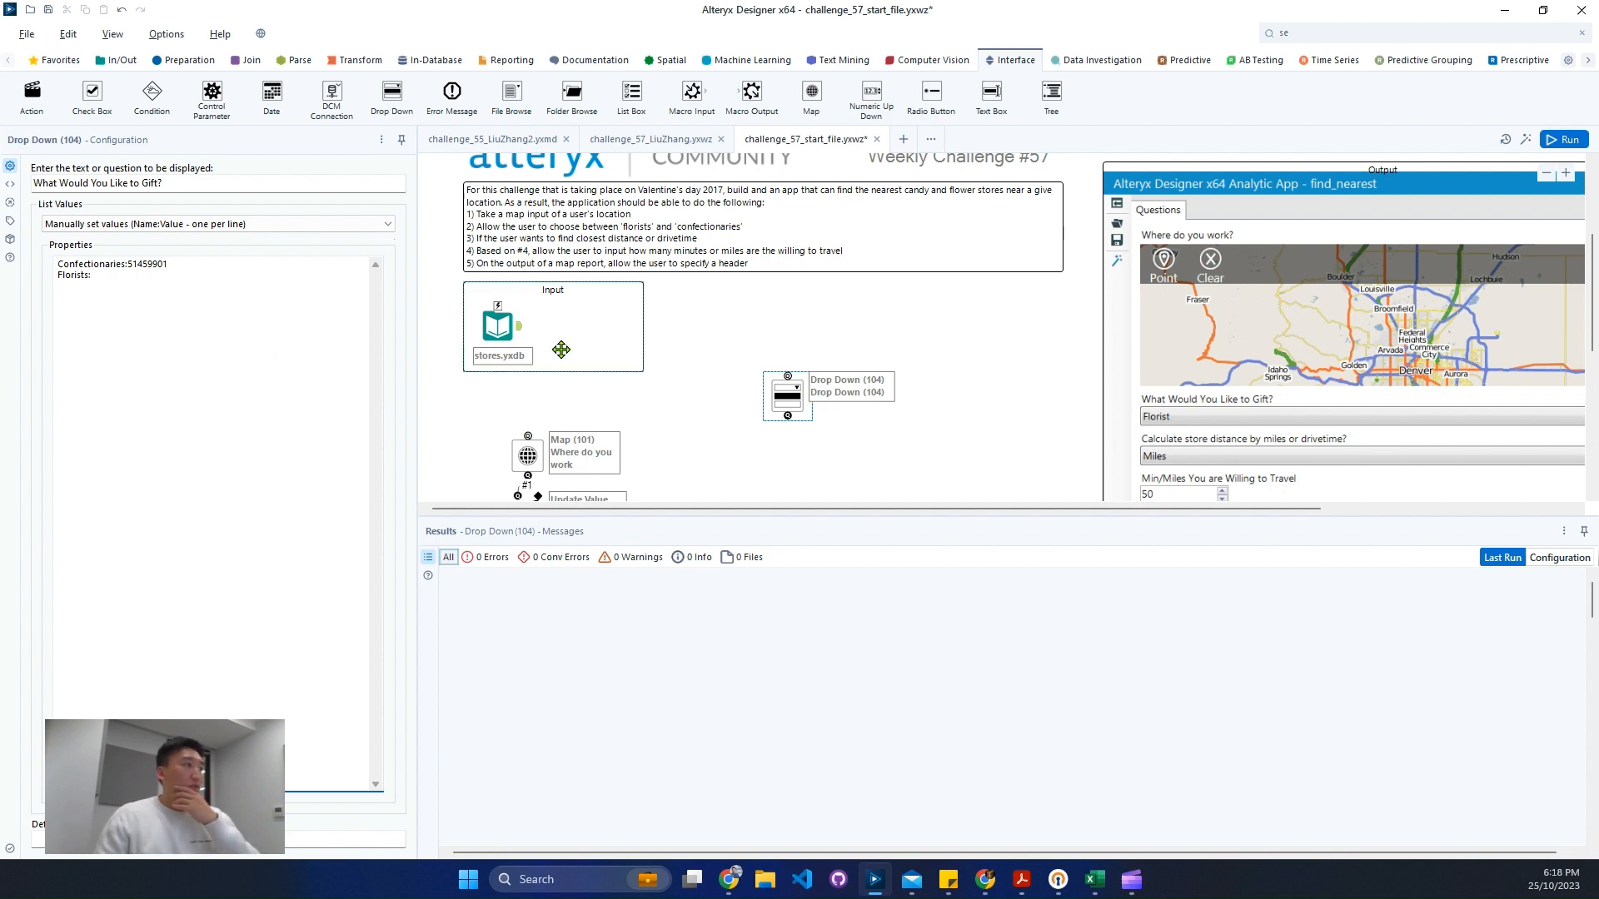
- Copy the PRIMARY SIC cell of Ramah Flower Company Inc from the stores results
click(497, 326)
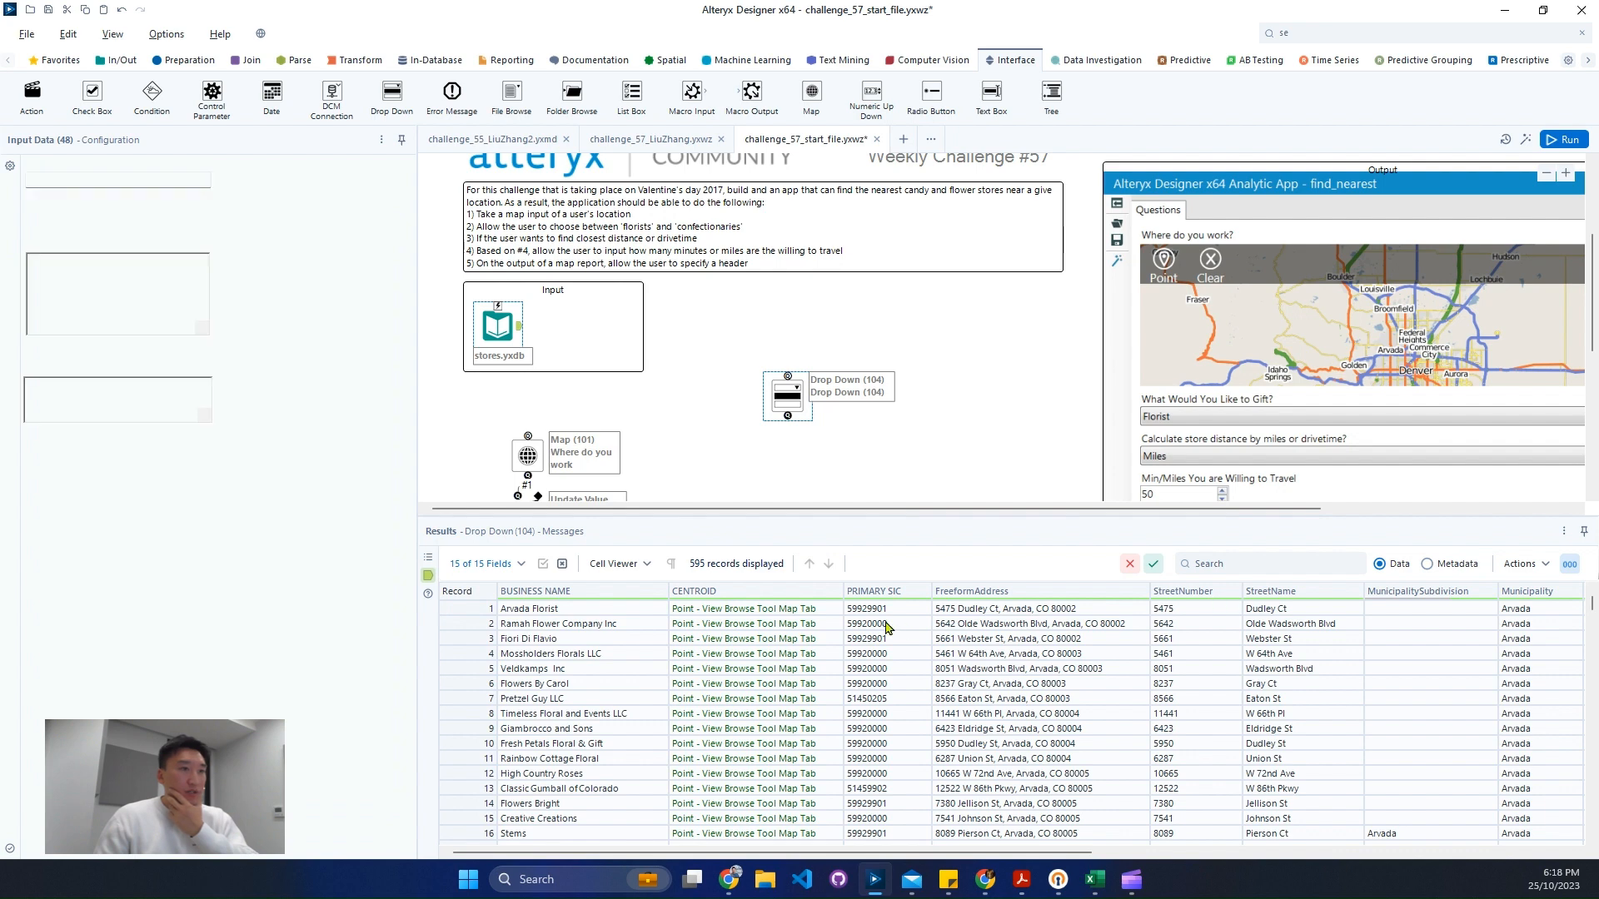
right_click(870, 624)
click(942, 662)
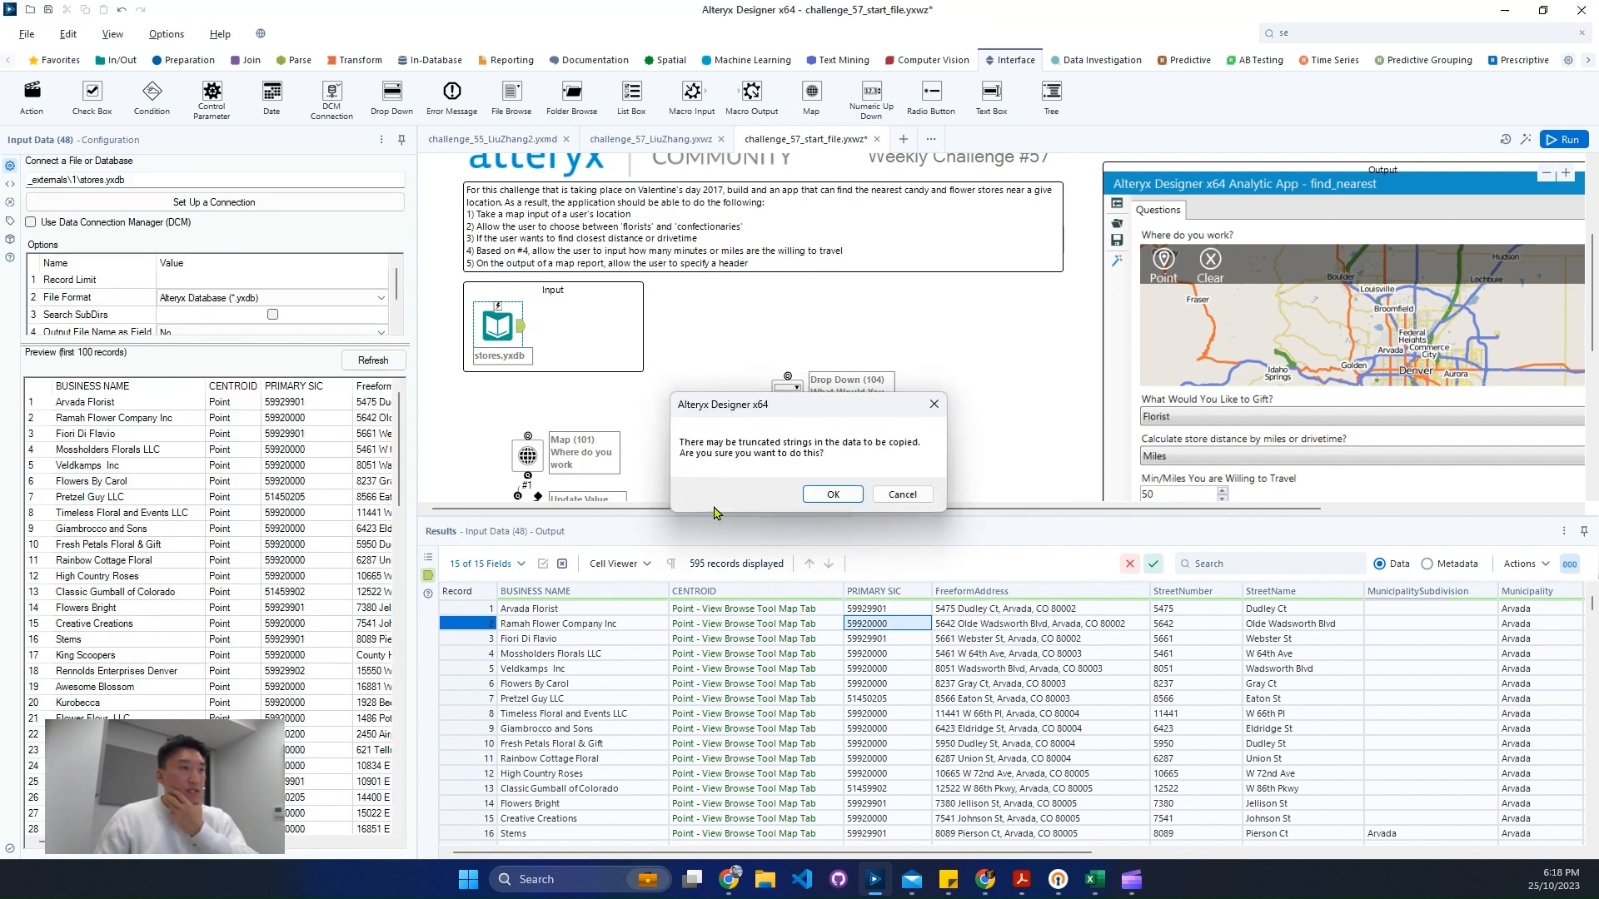
click(844, 496)
- Complete the Florists value as 59920000 in the drop-down's list values
click(790, 397)
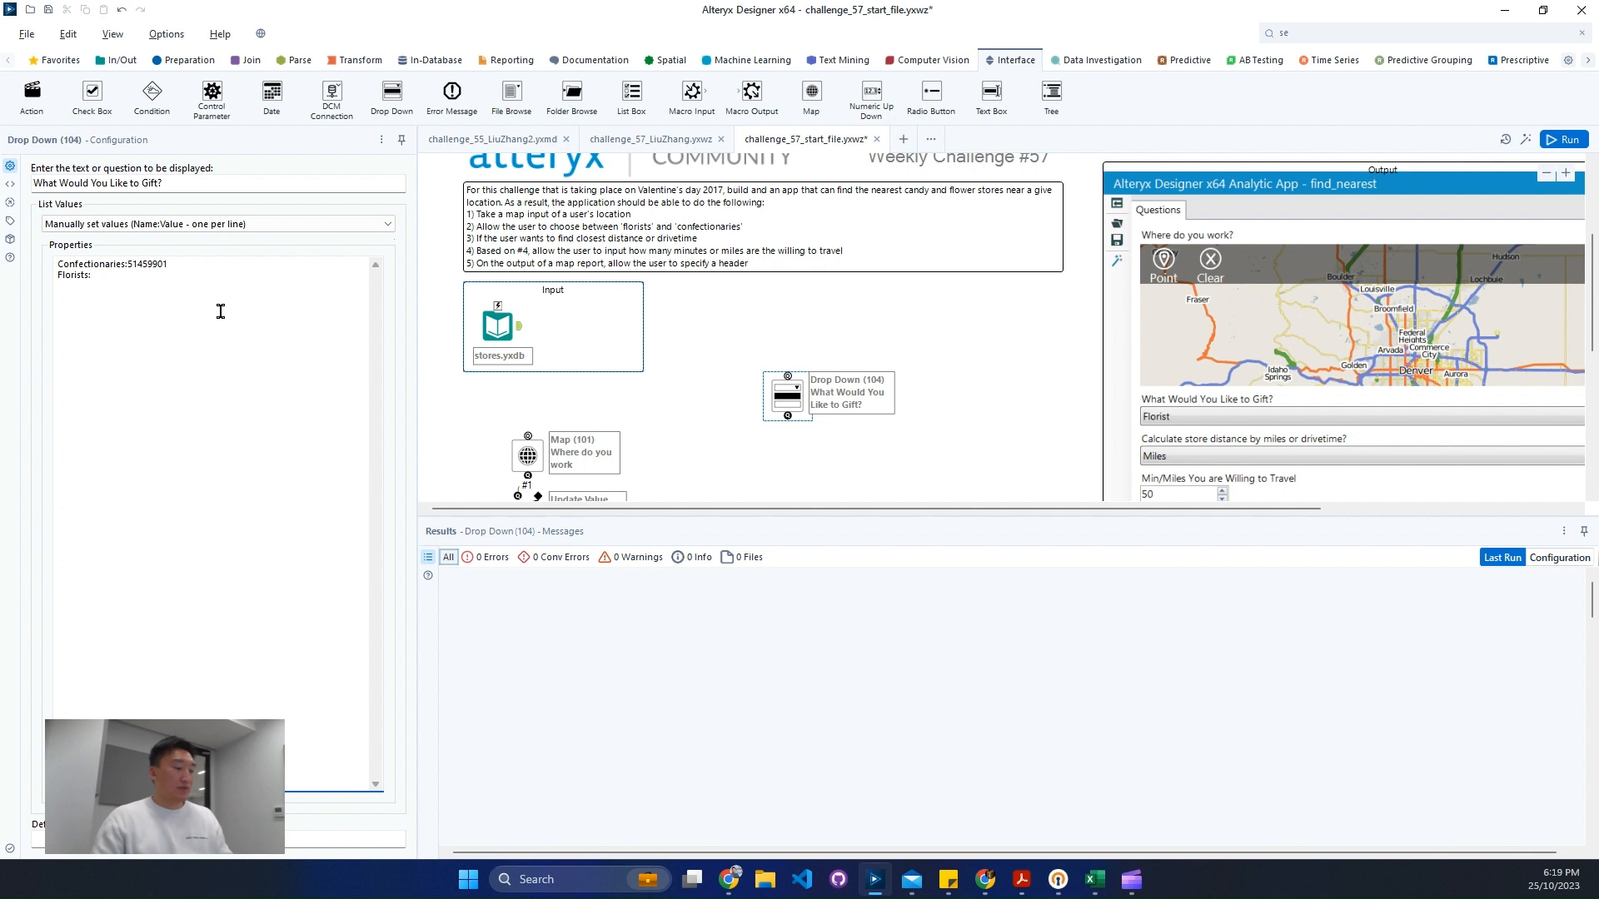
text(59920000)
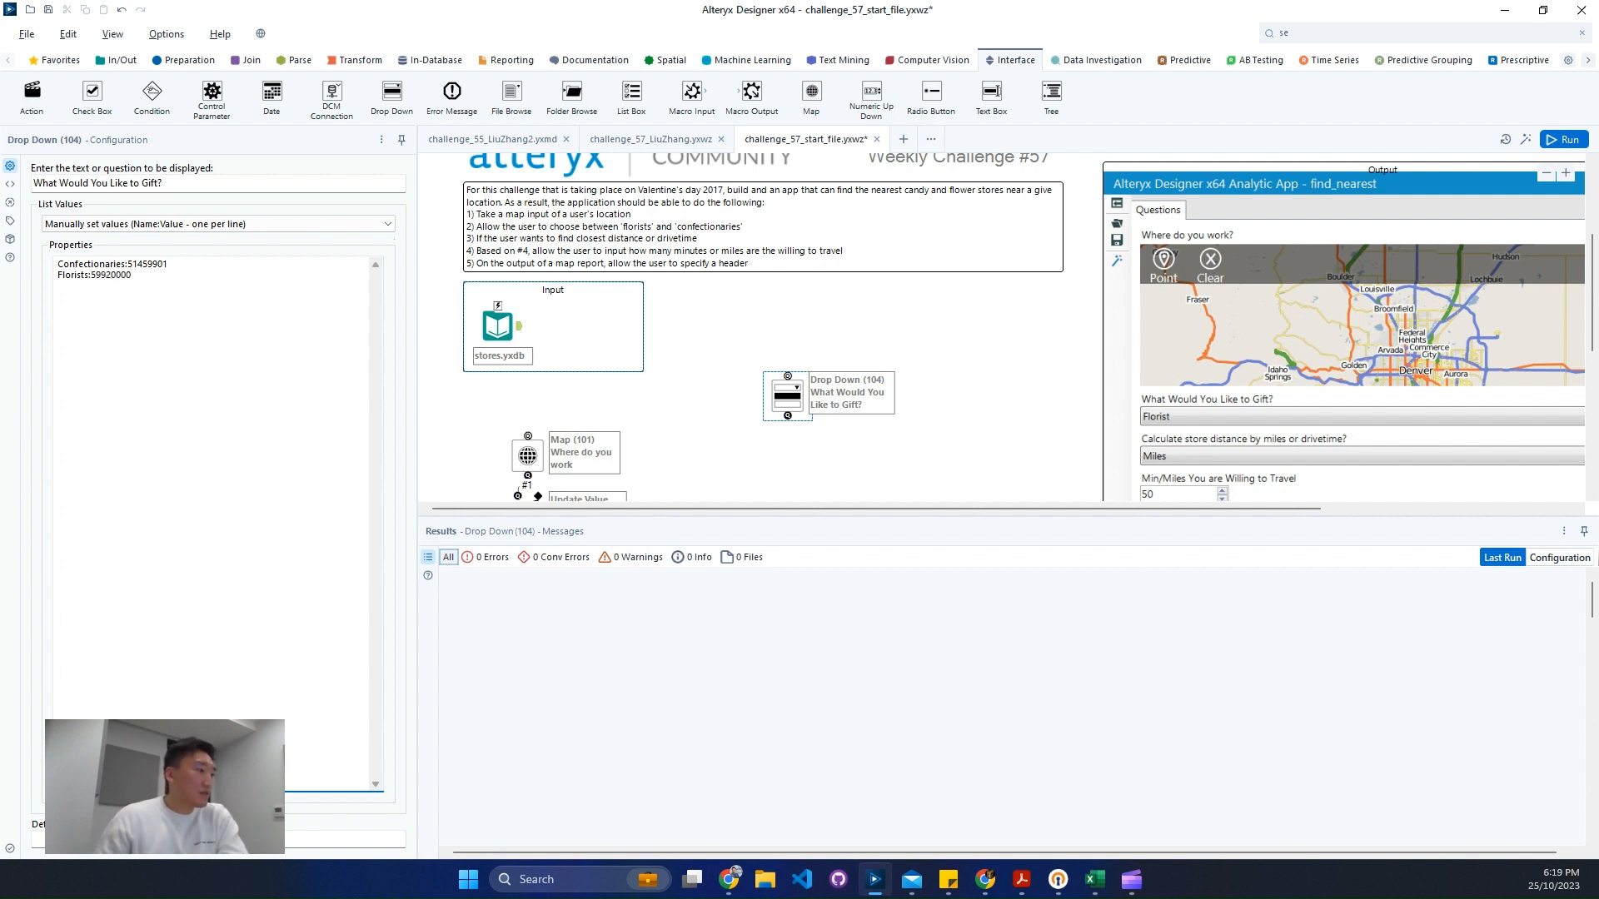
key(Tab)
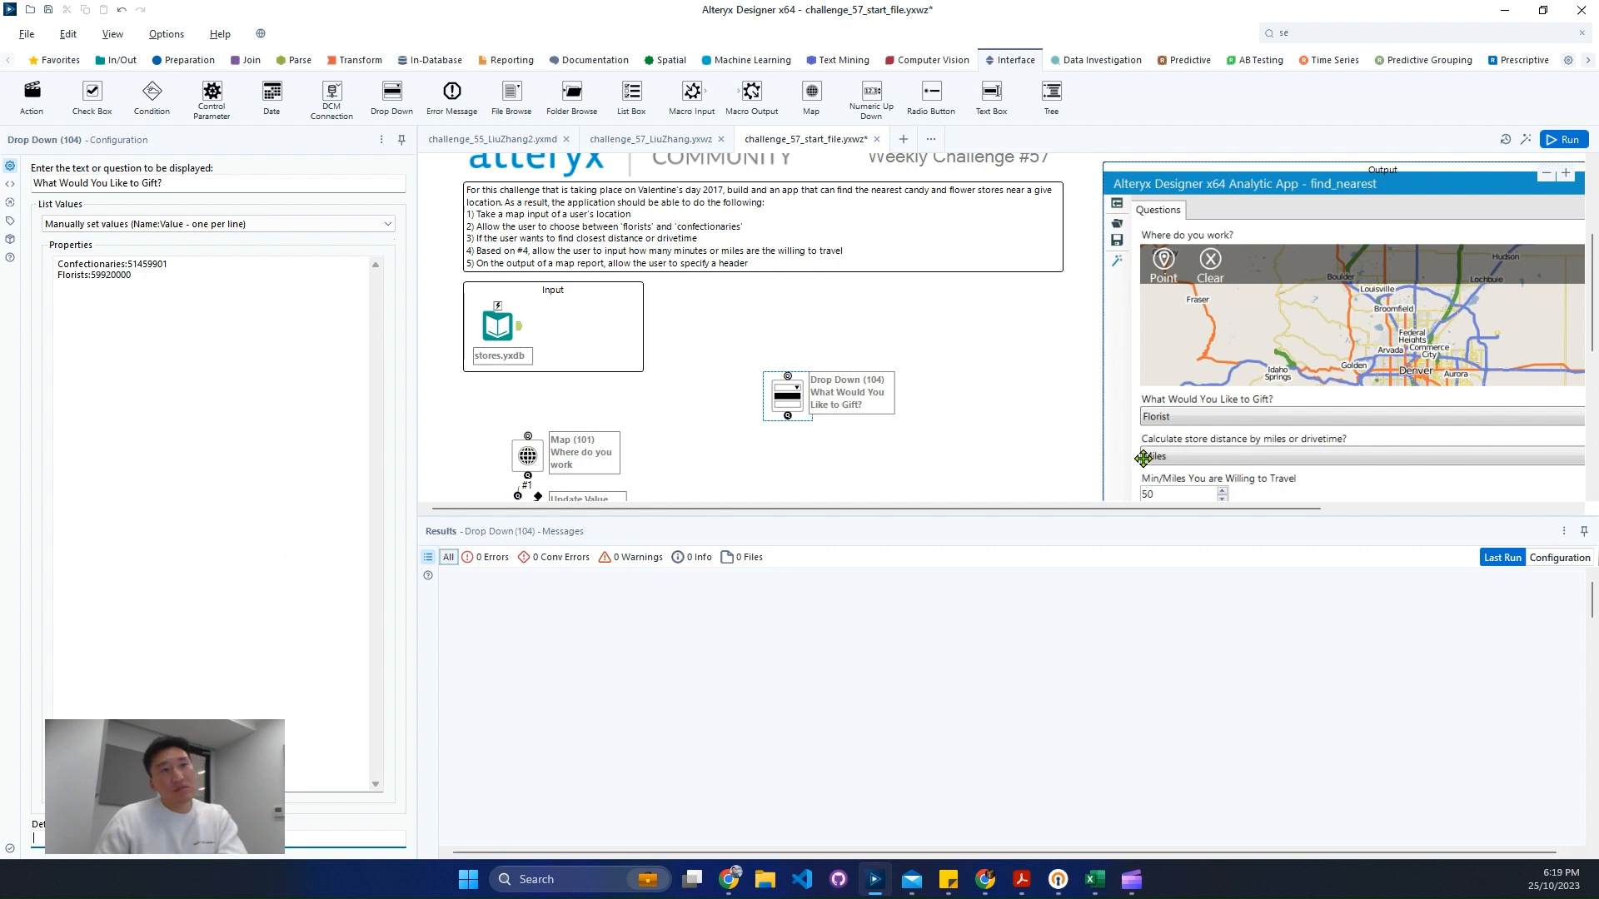
- Set the drop-down's default value to Florists
click(77, 275)
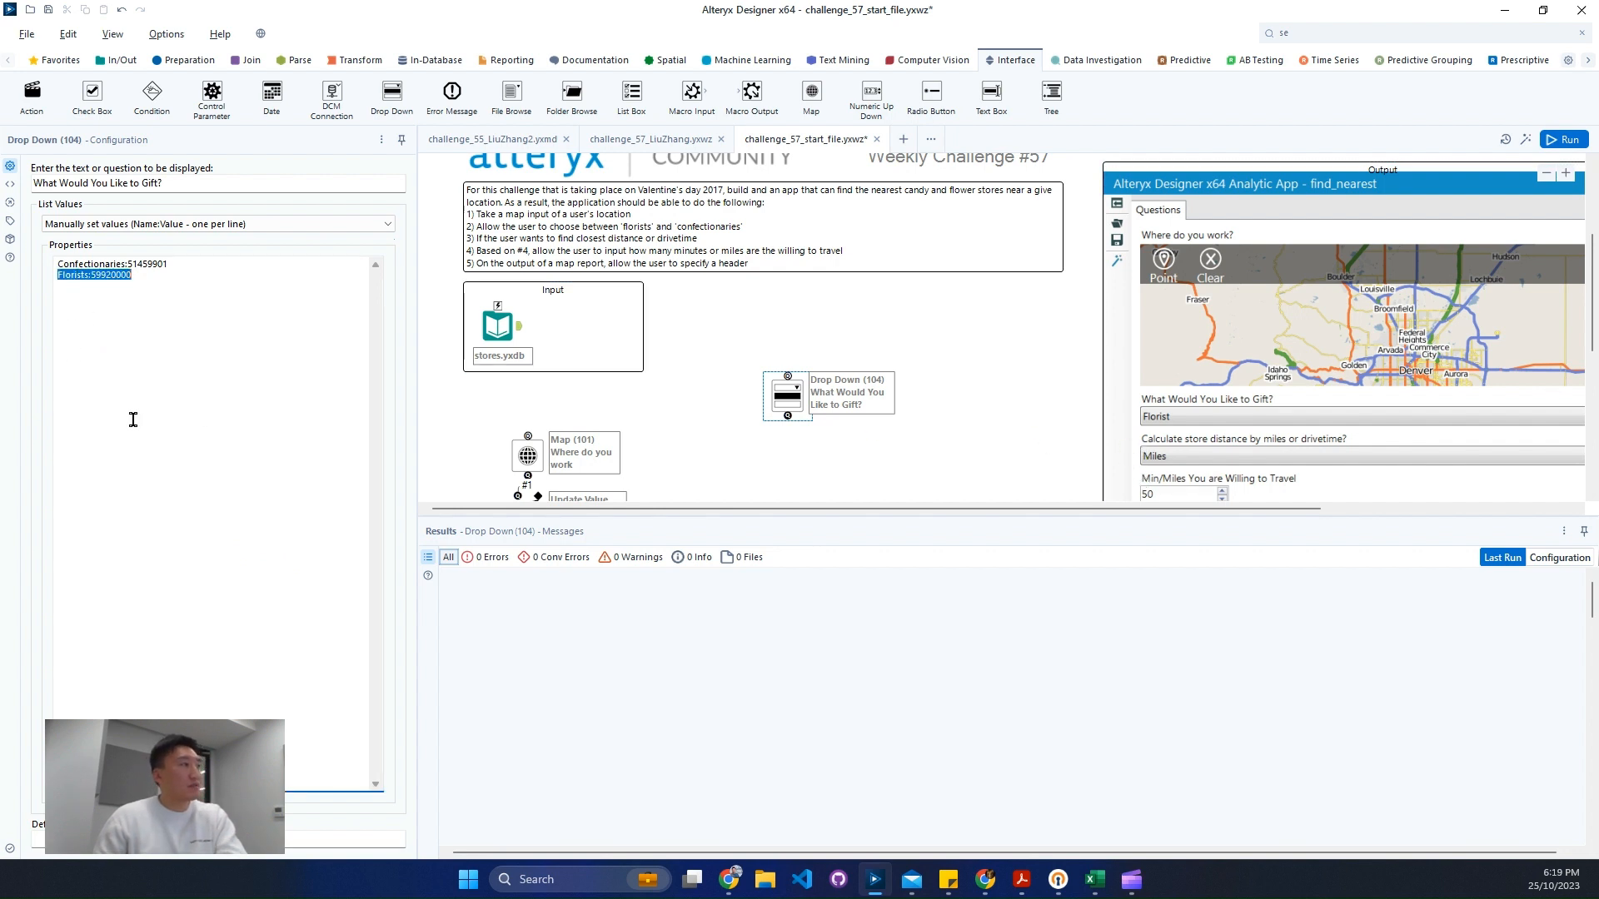
click(66, 275)
key(shift+Right)
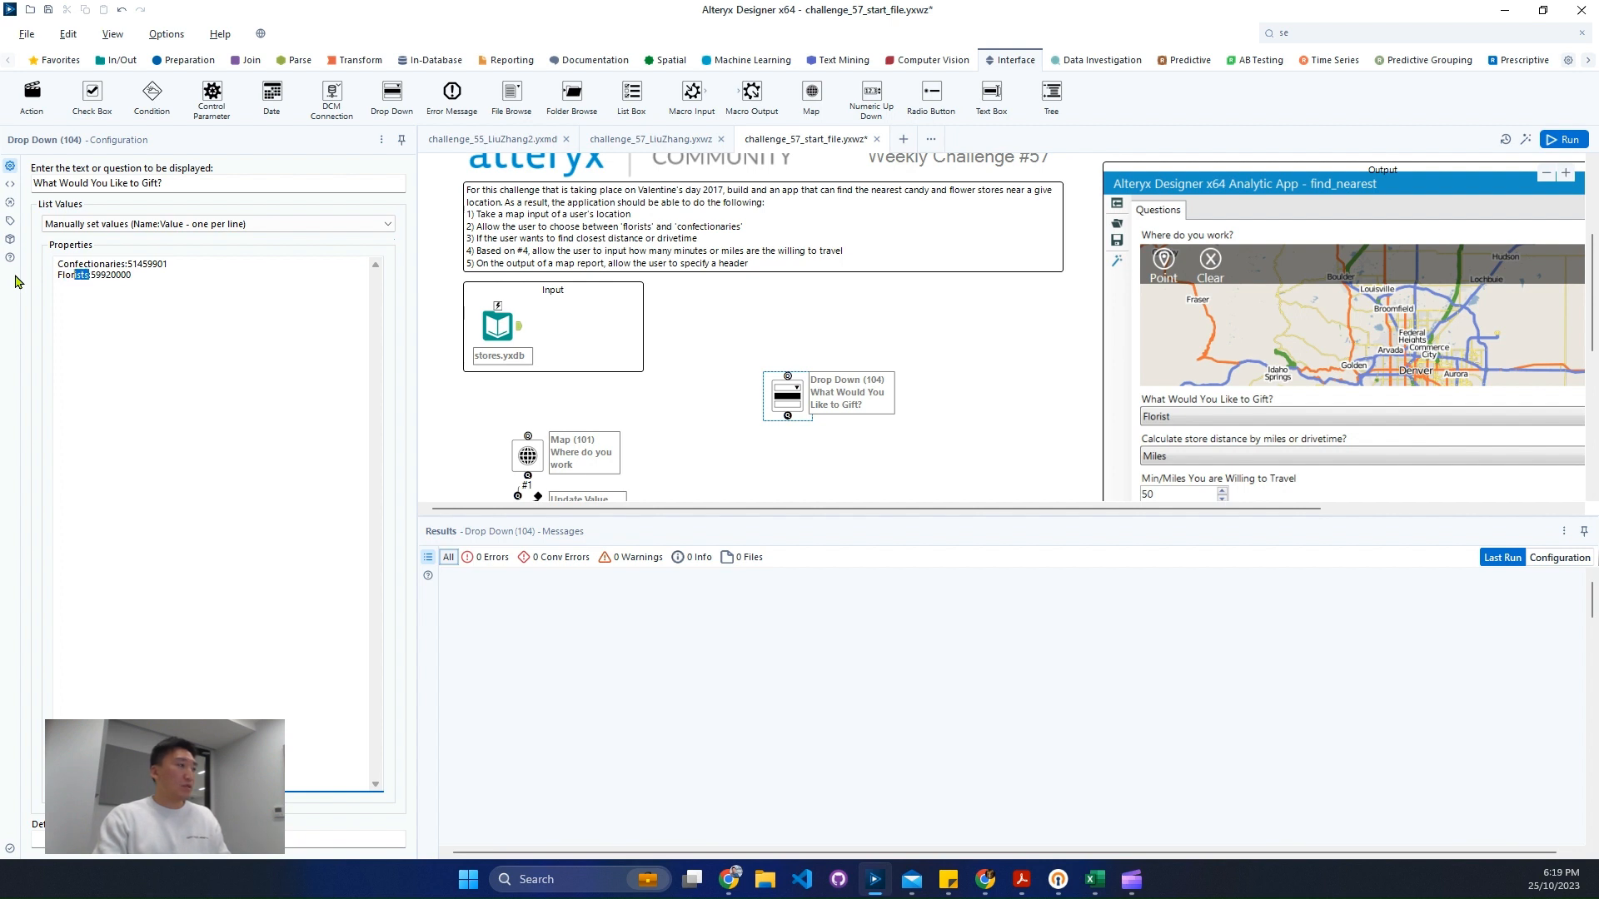
key(shift+Right)
key(shift+Right)
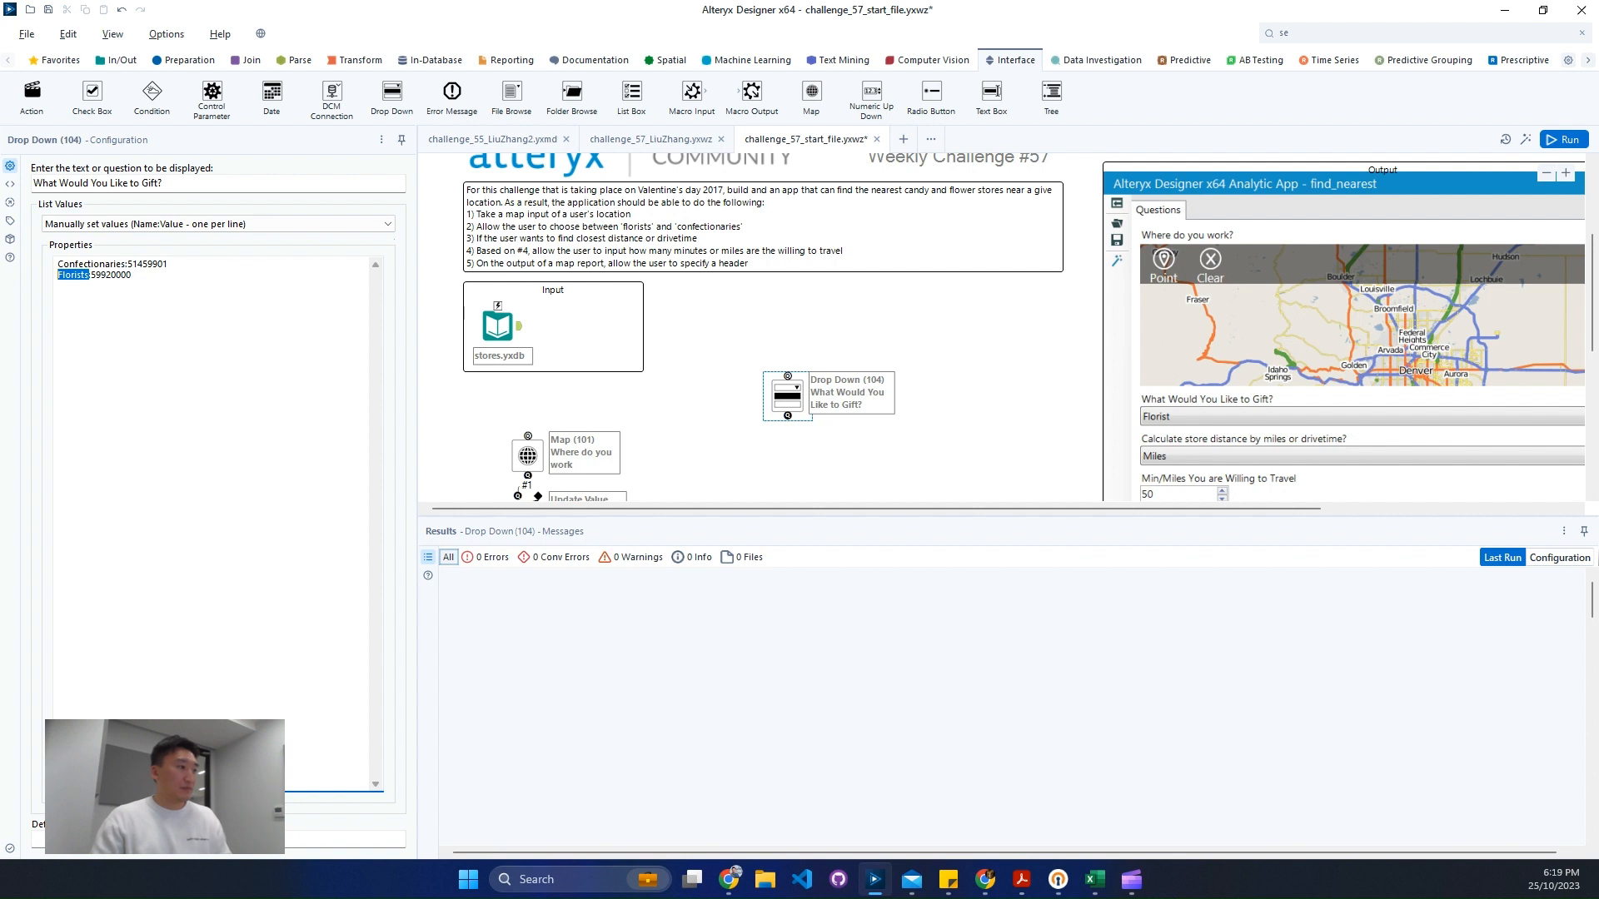
click(167, 839)
text(Florists)
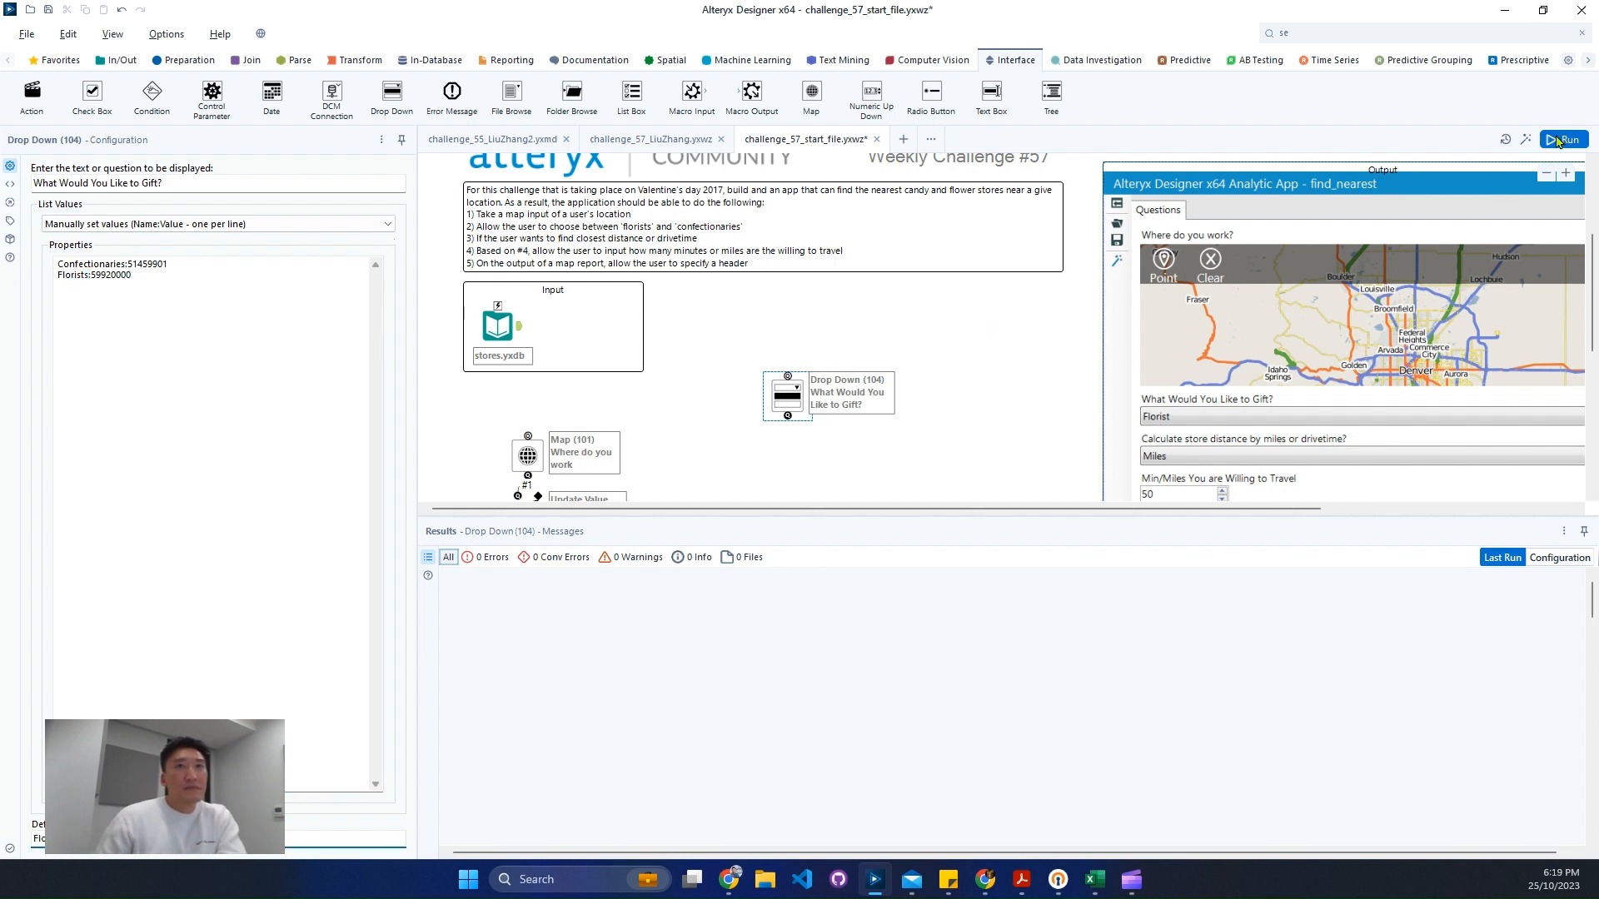
- Open the app's test view and check the gift drop-down's options
click(1528, 140)
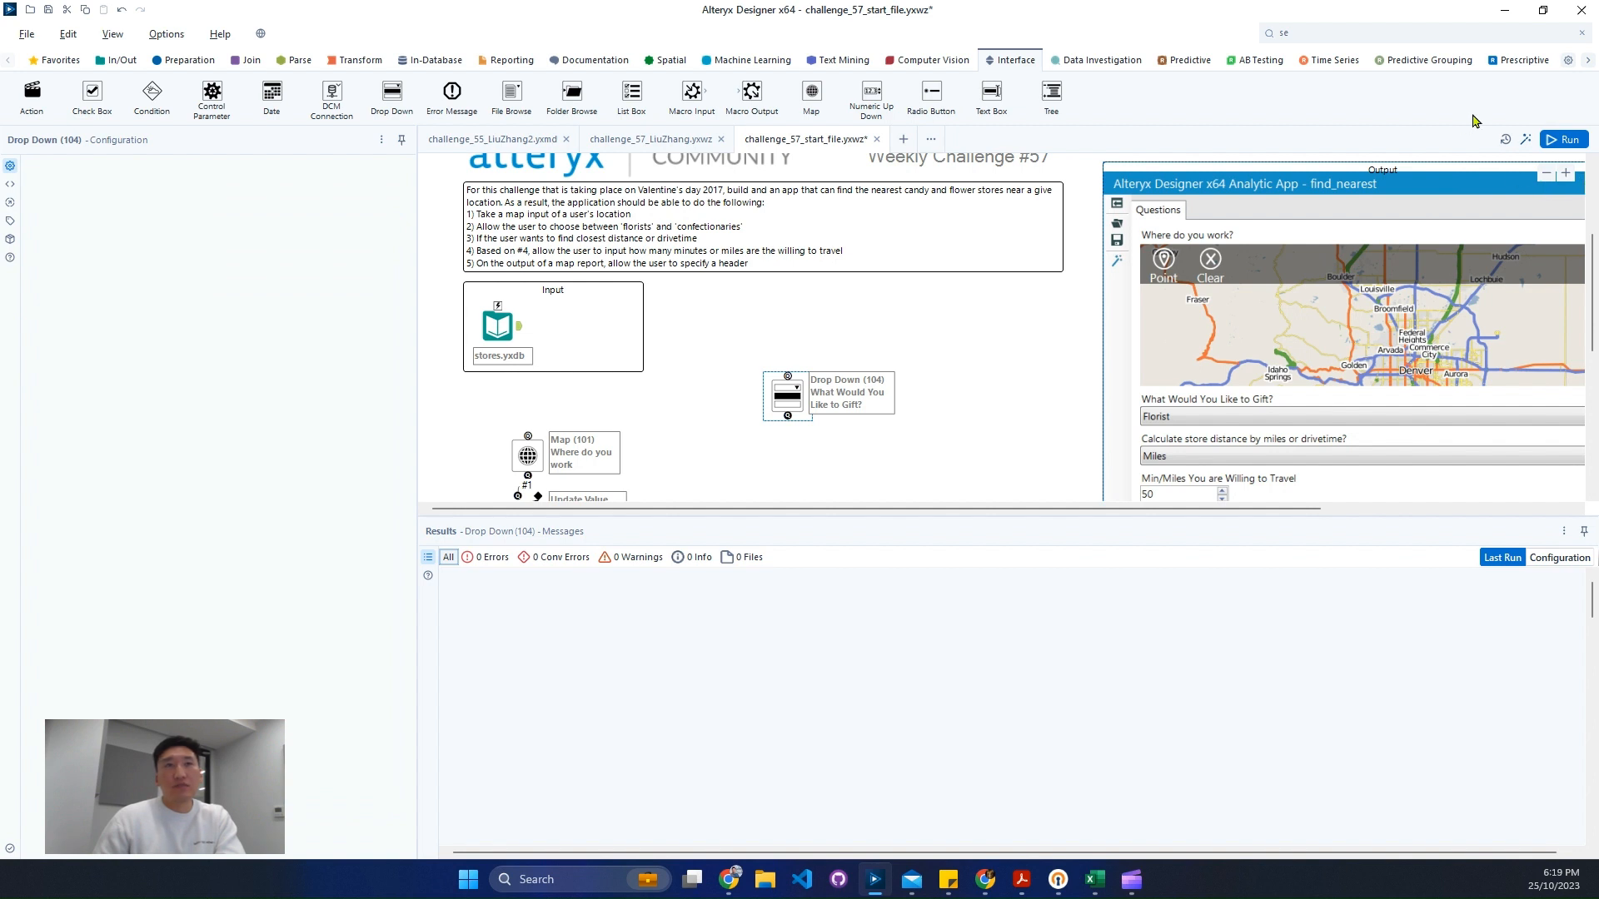
click(1530, 141)
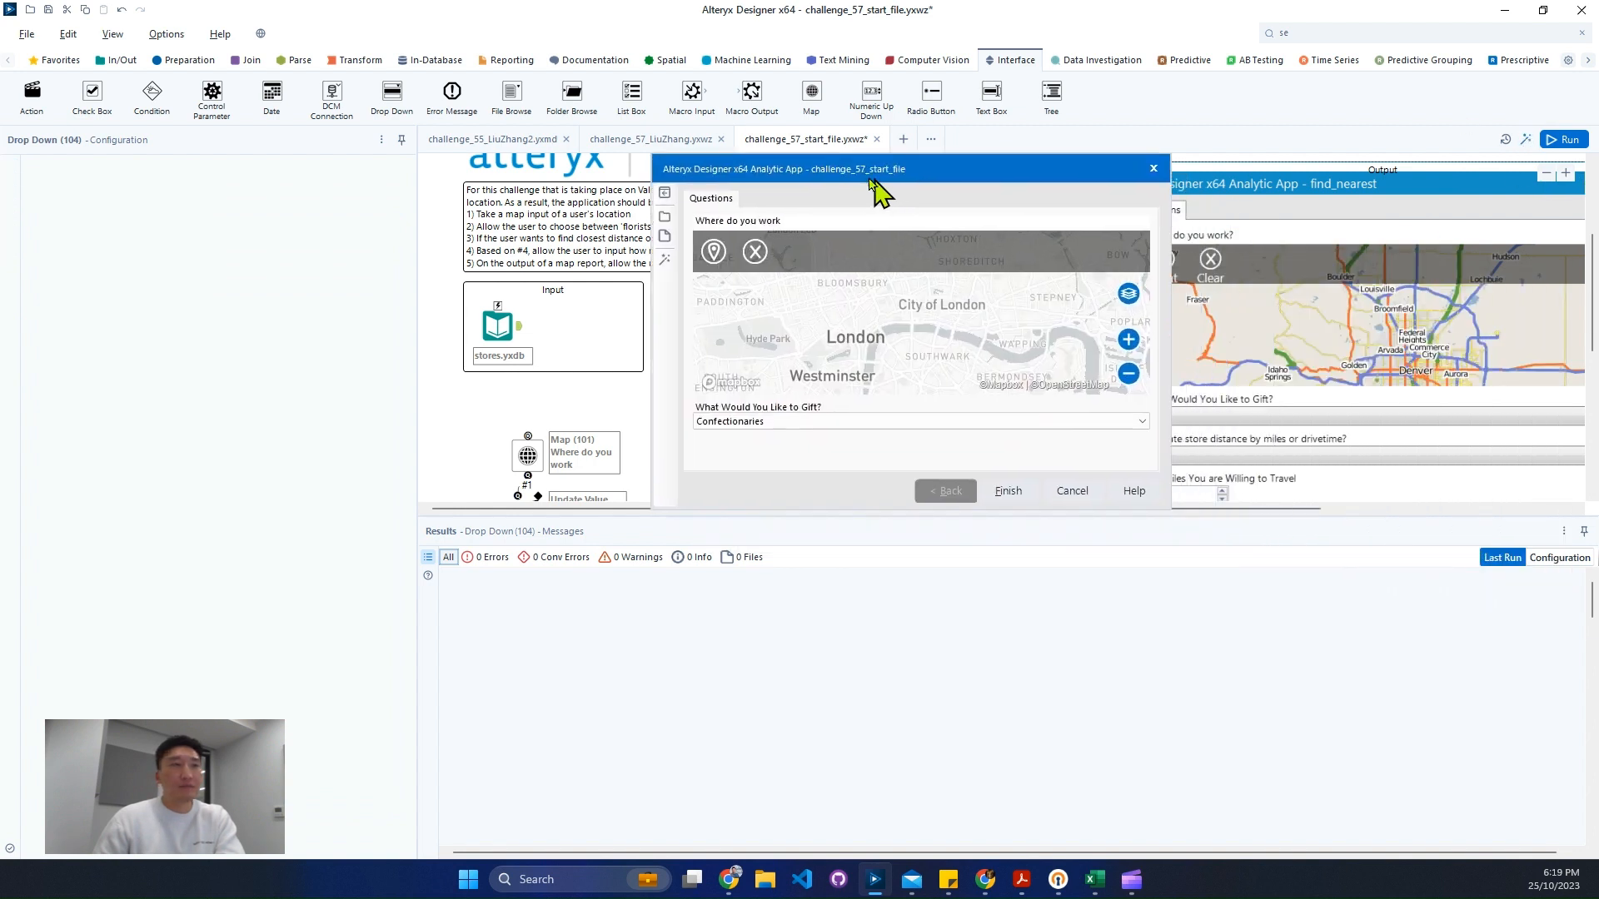
click(777, 418)
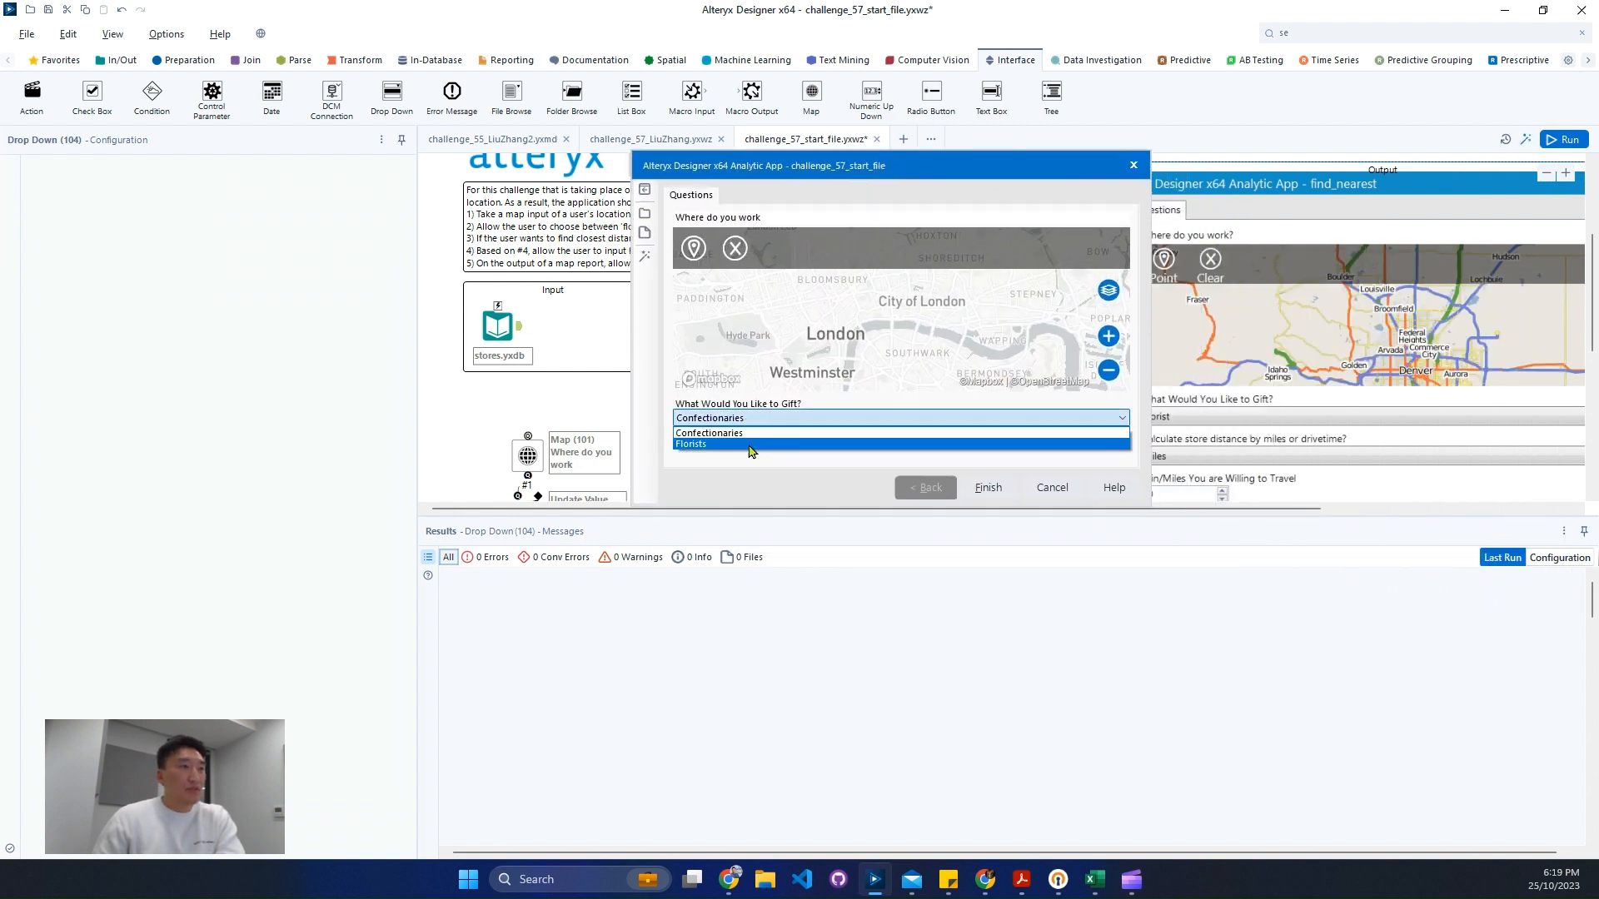
click(764, 443)
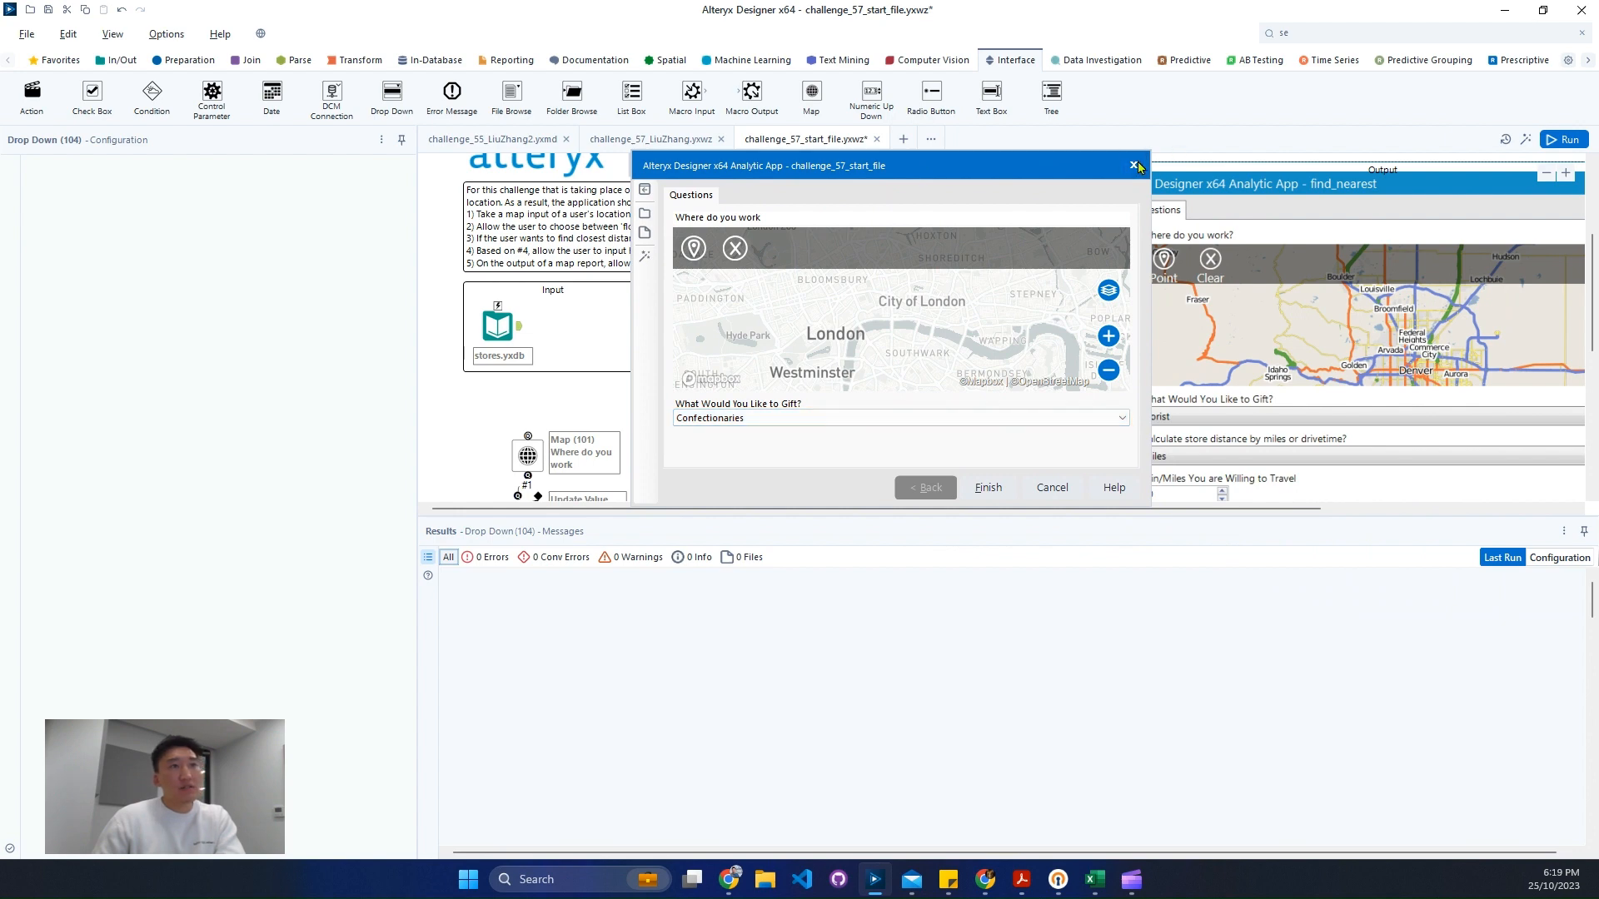
click(1133, 165)
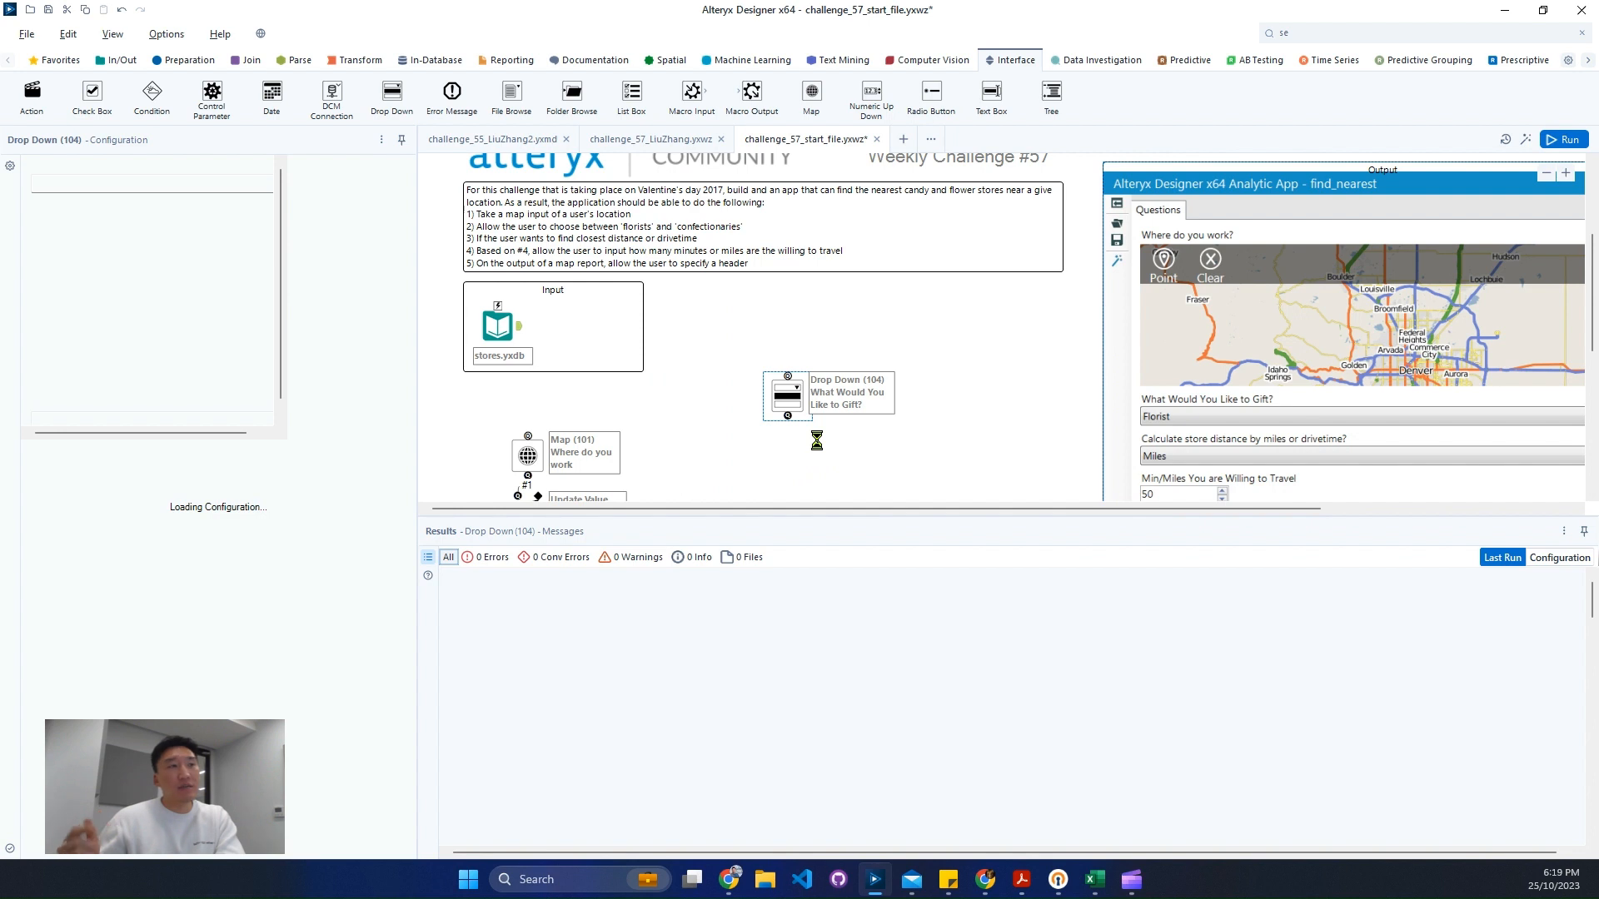
- Add a Filter tool to the canvas and connect stores.yxdb to its input
click(1307, 34)
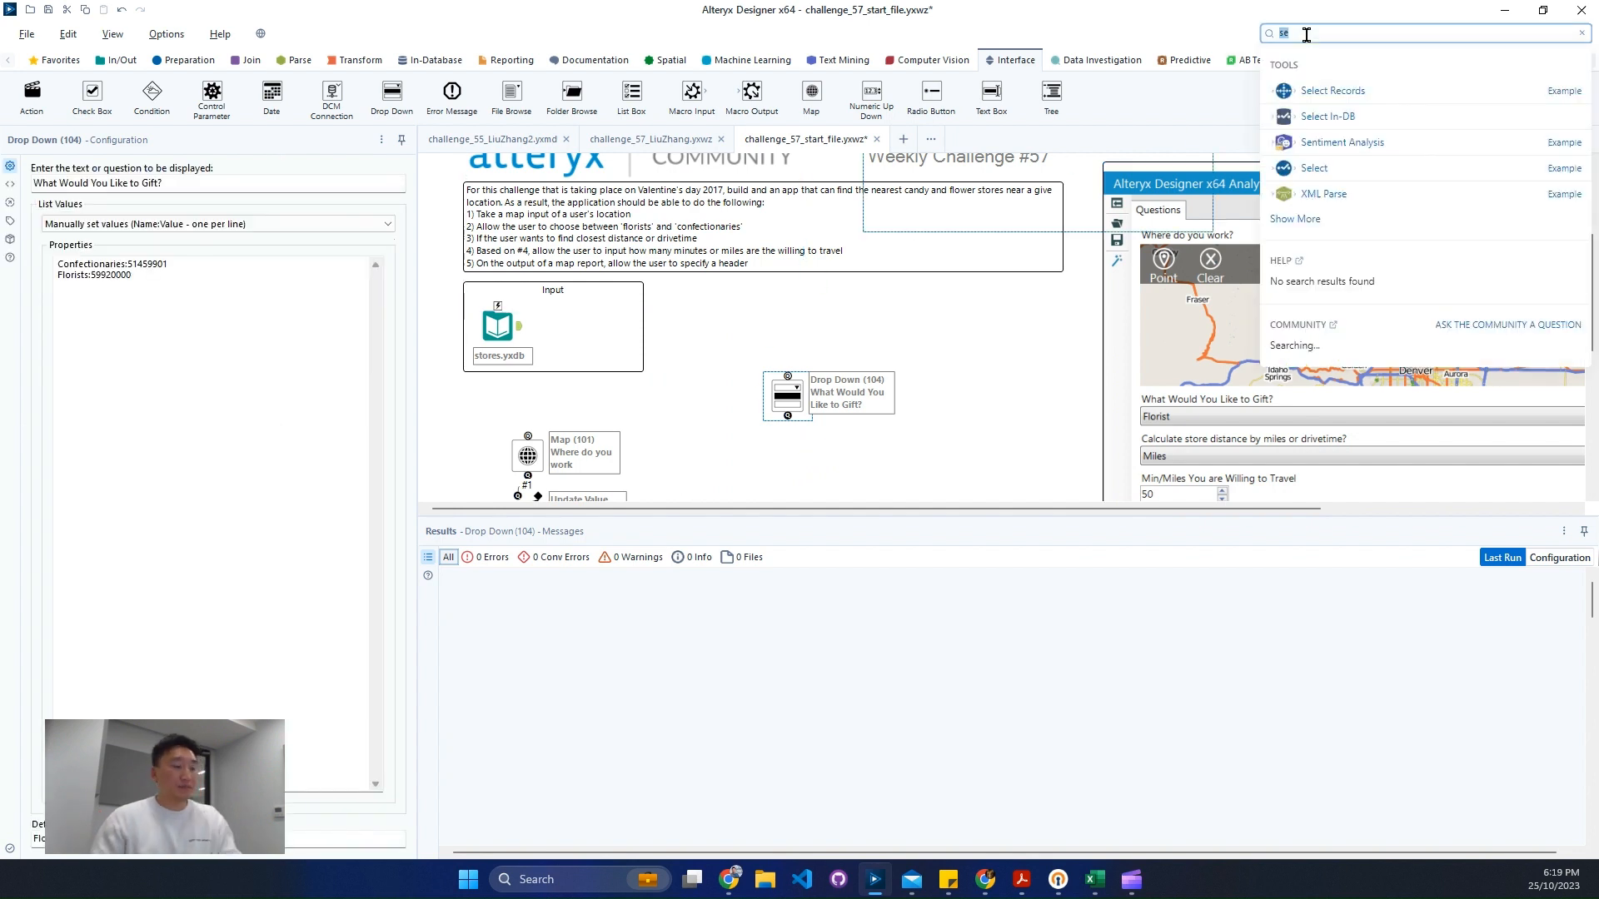
text(fil)
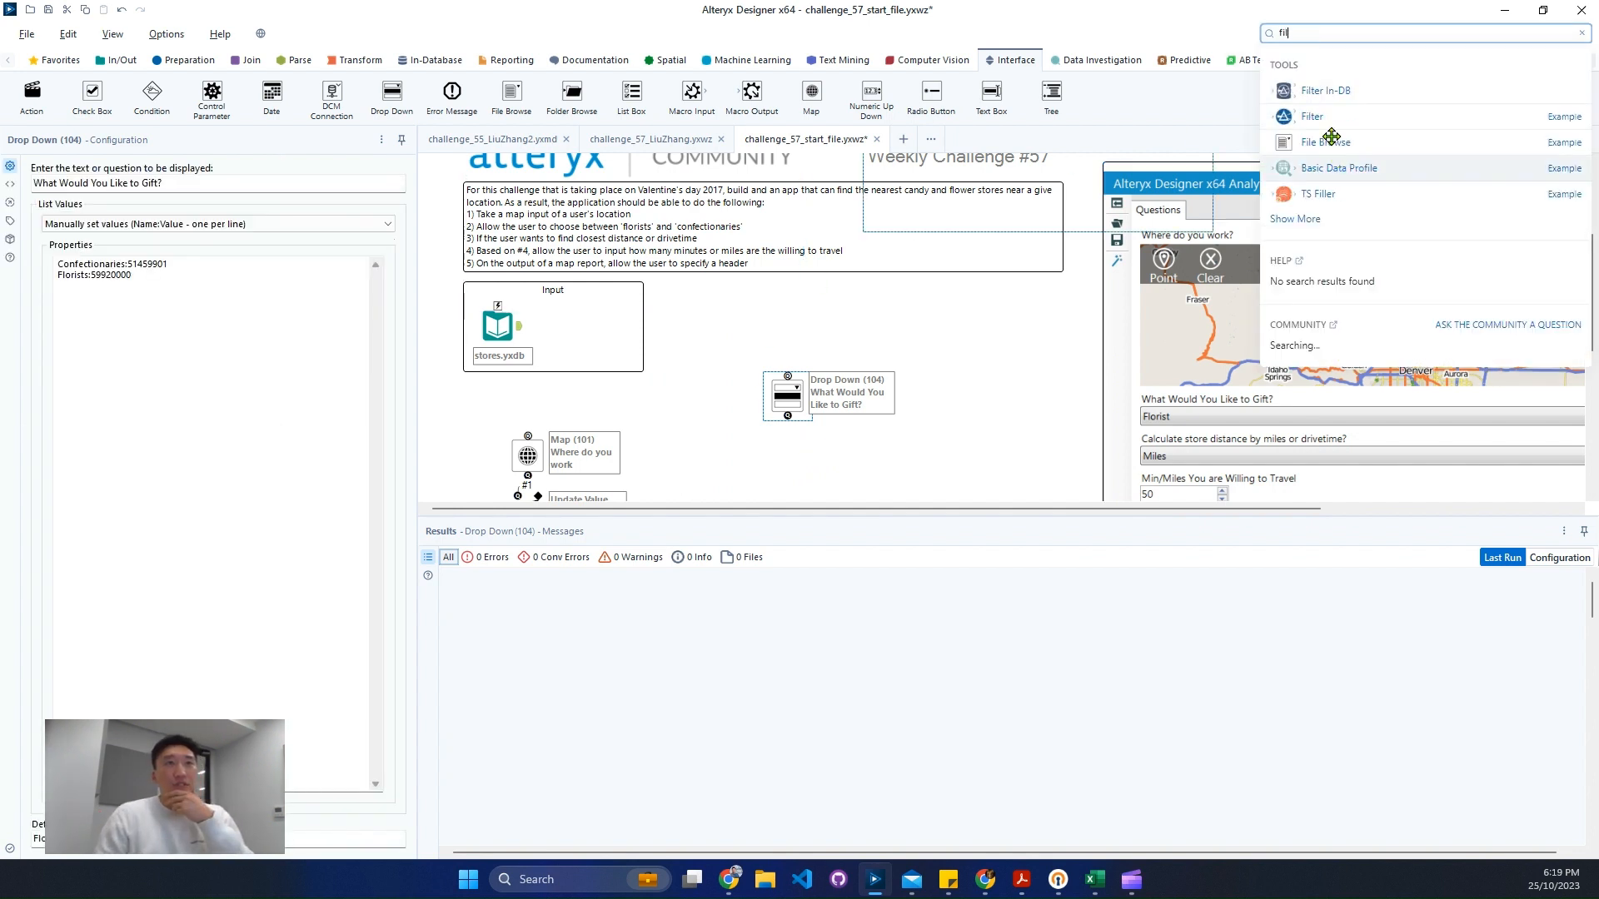
drag(1331, 135, 926, 486)
scroll(824, 431, down, 1)
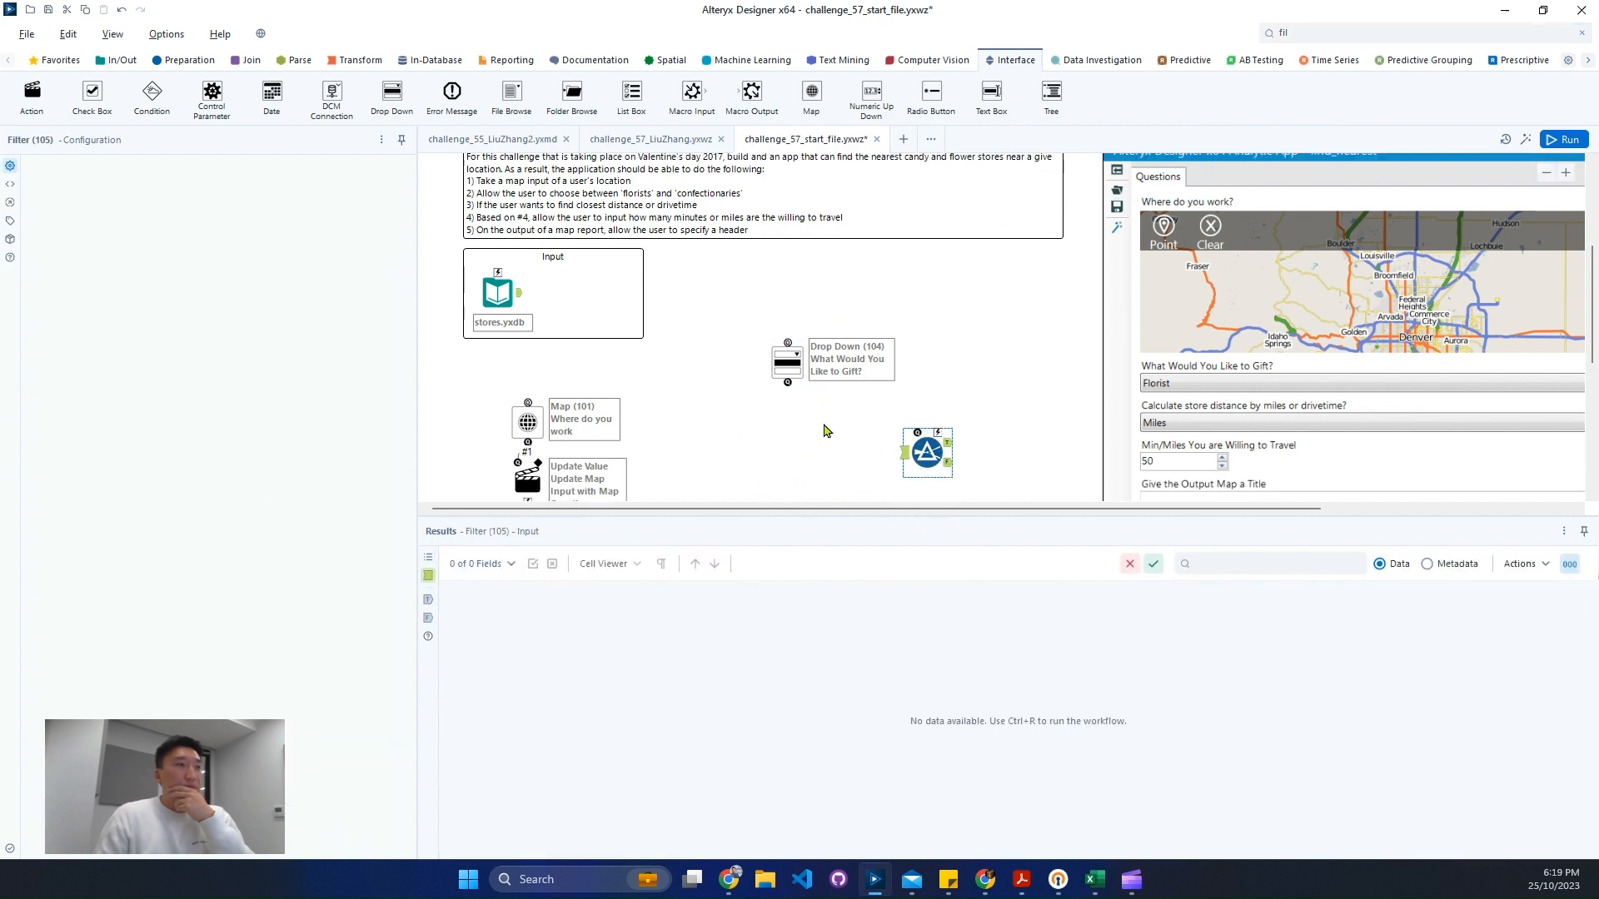
drag(518, 292, 904, 453)
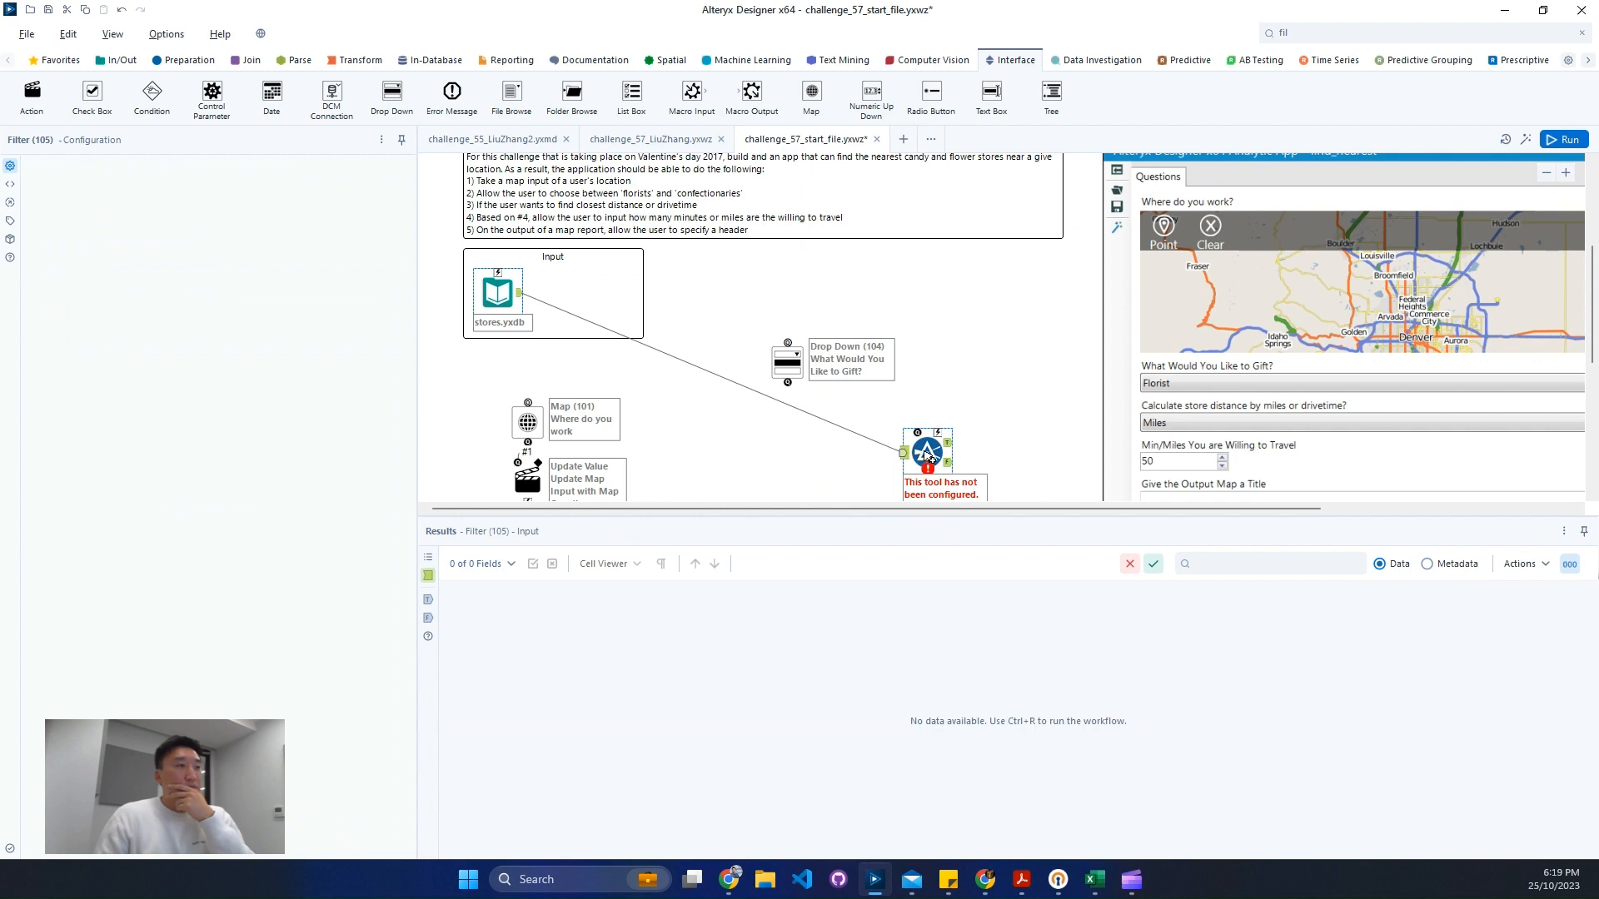
- Run the workflow and connect the Drop Down tool to the Filter's question anchor
key(ctrl+r)
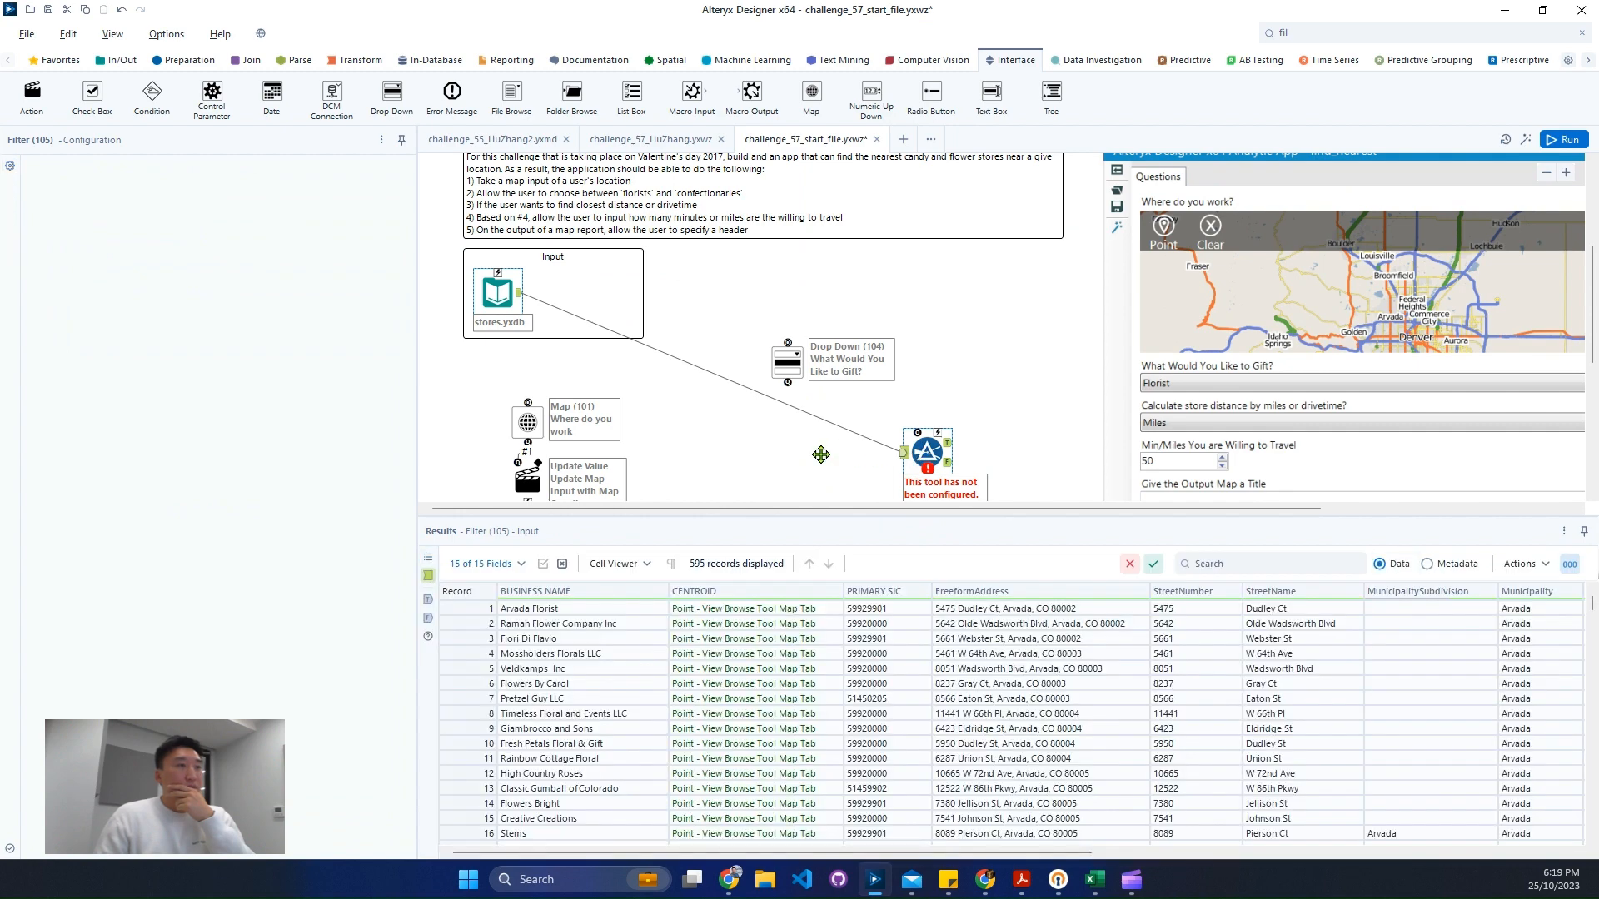
drag(821, 454, 820, 457)
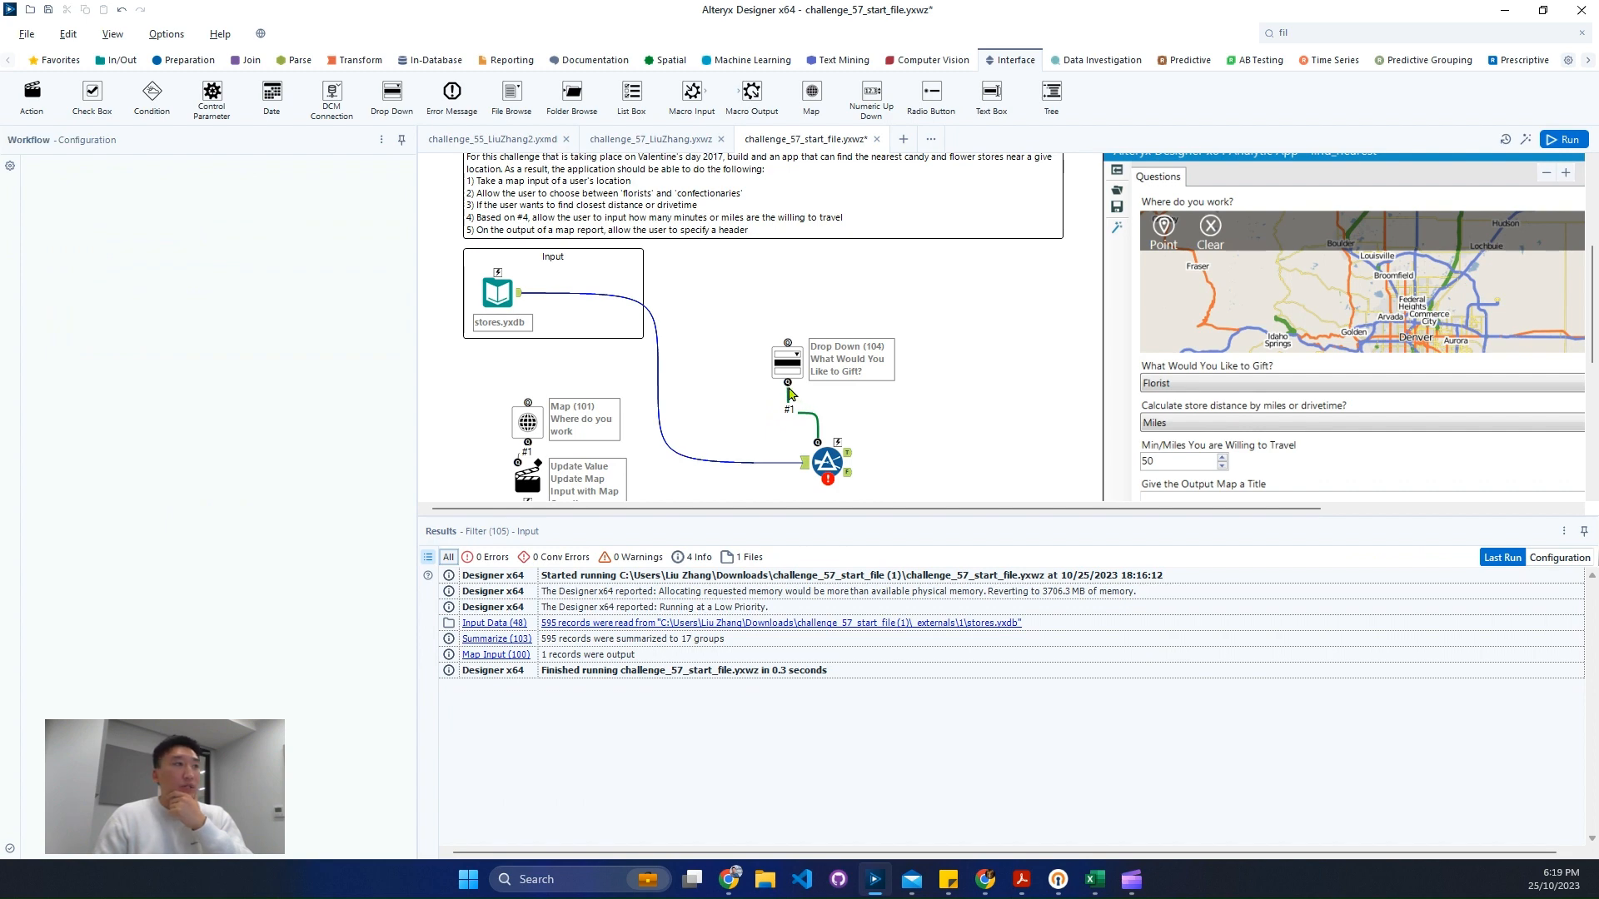
drag(788, 383, 842, 443)
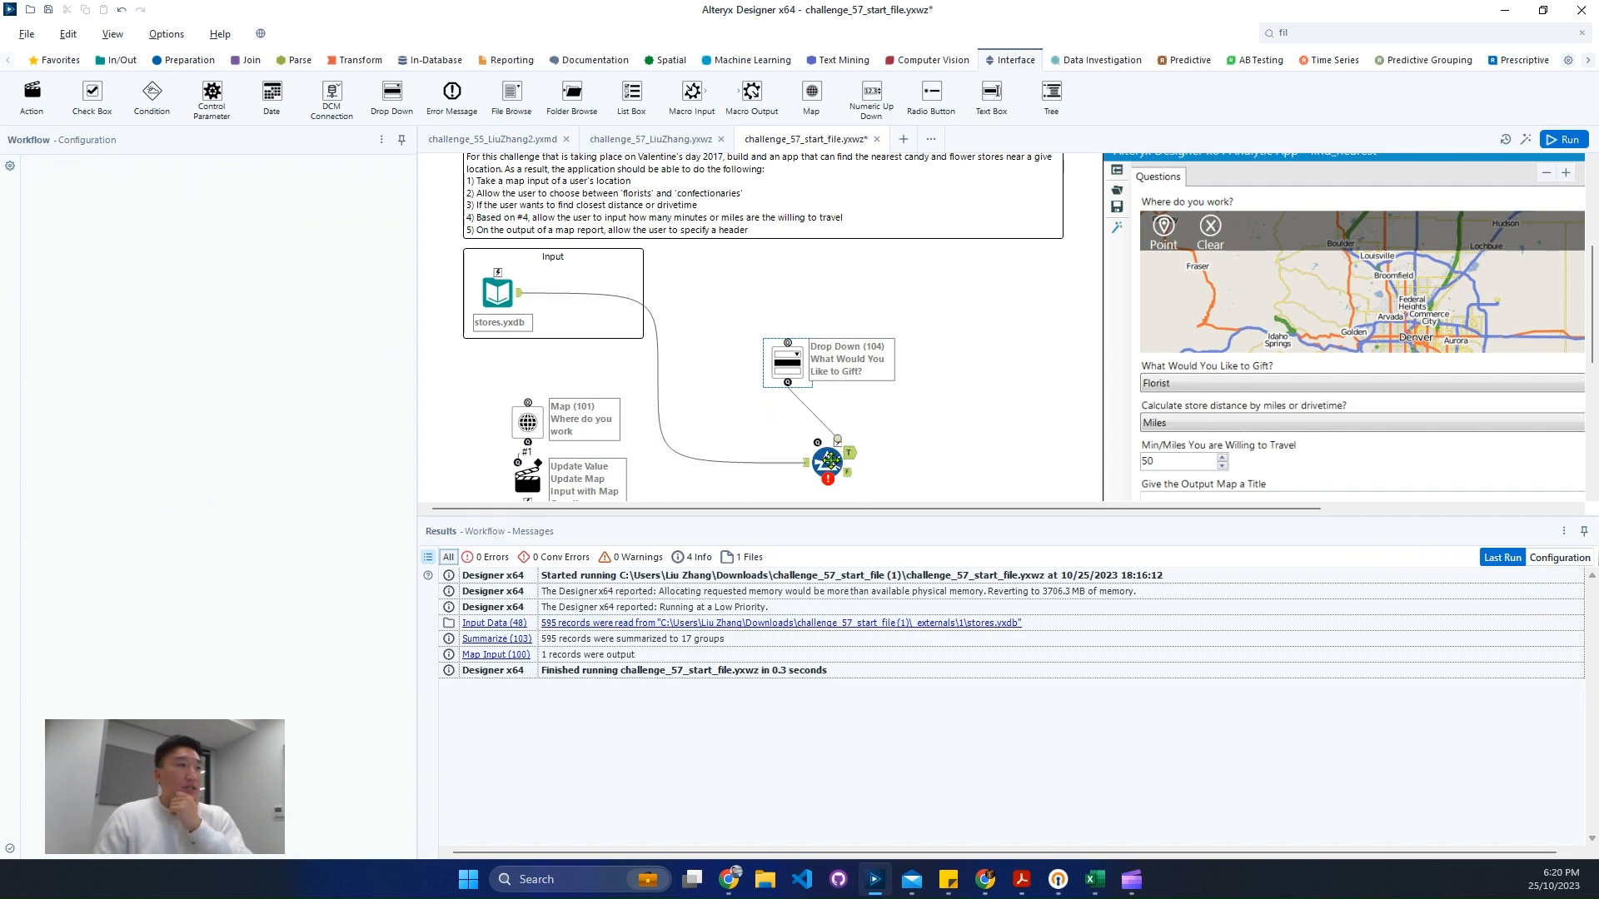
- Switch the Filter tool to a custom filter and write the expression Contains([PRIMARY SIC], '')
click(831, 461)
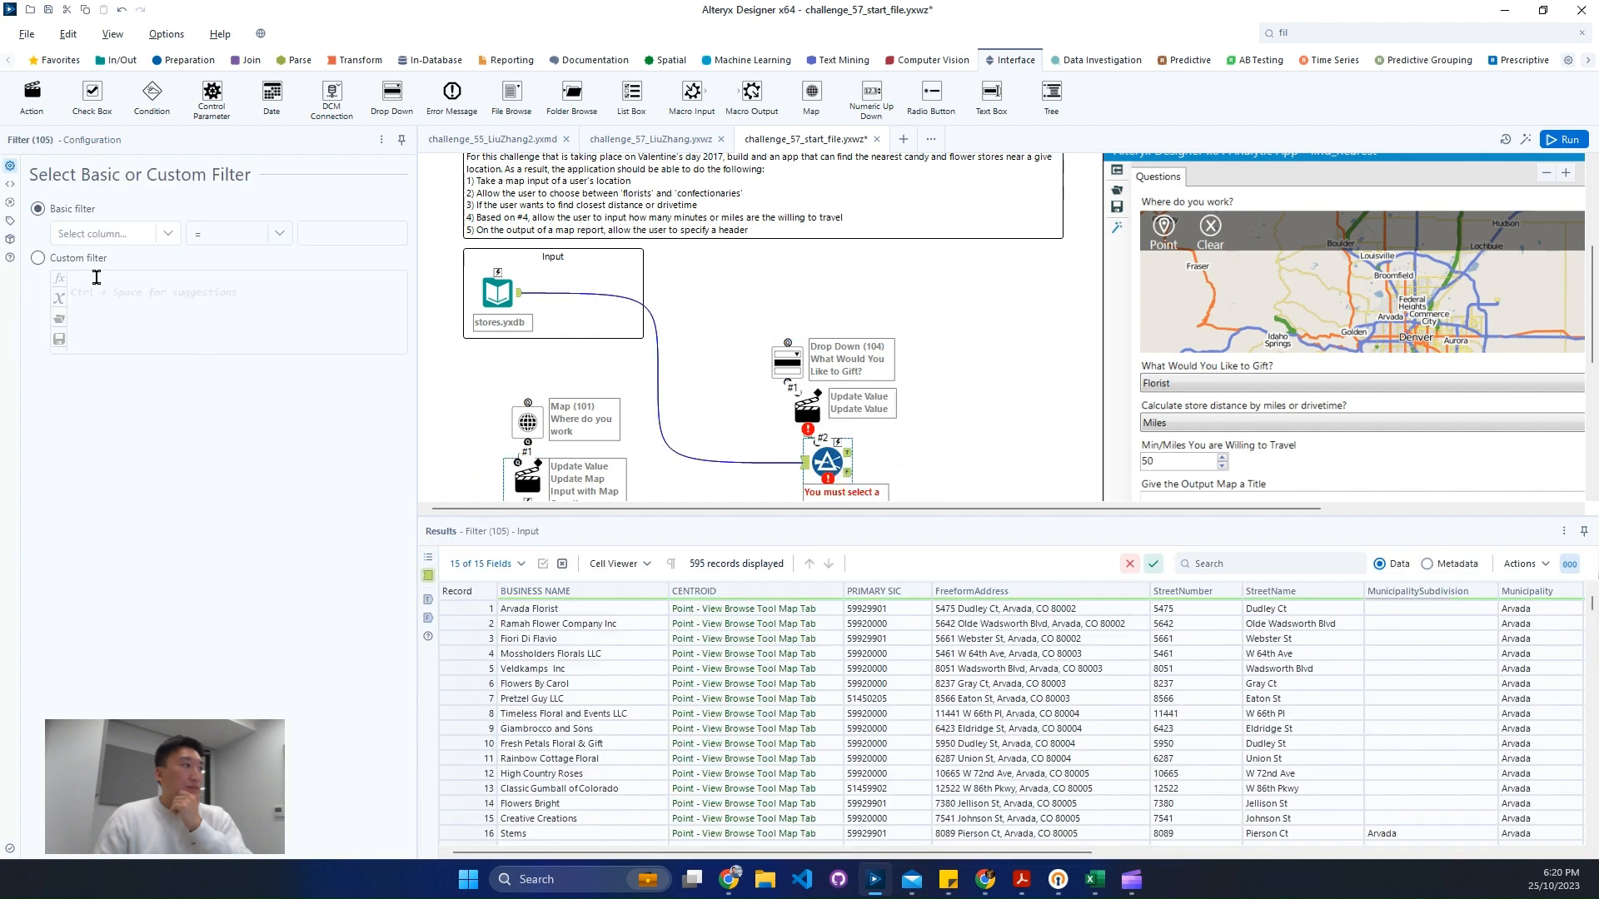
click(38, 258)
click(111, 286)
text([PRIMARY SIC])
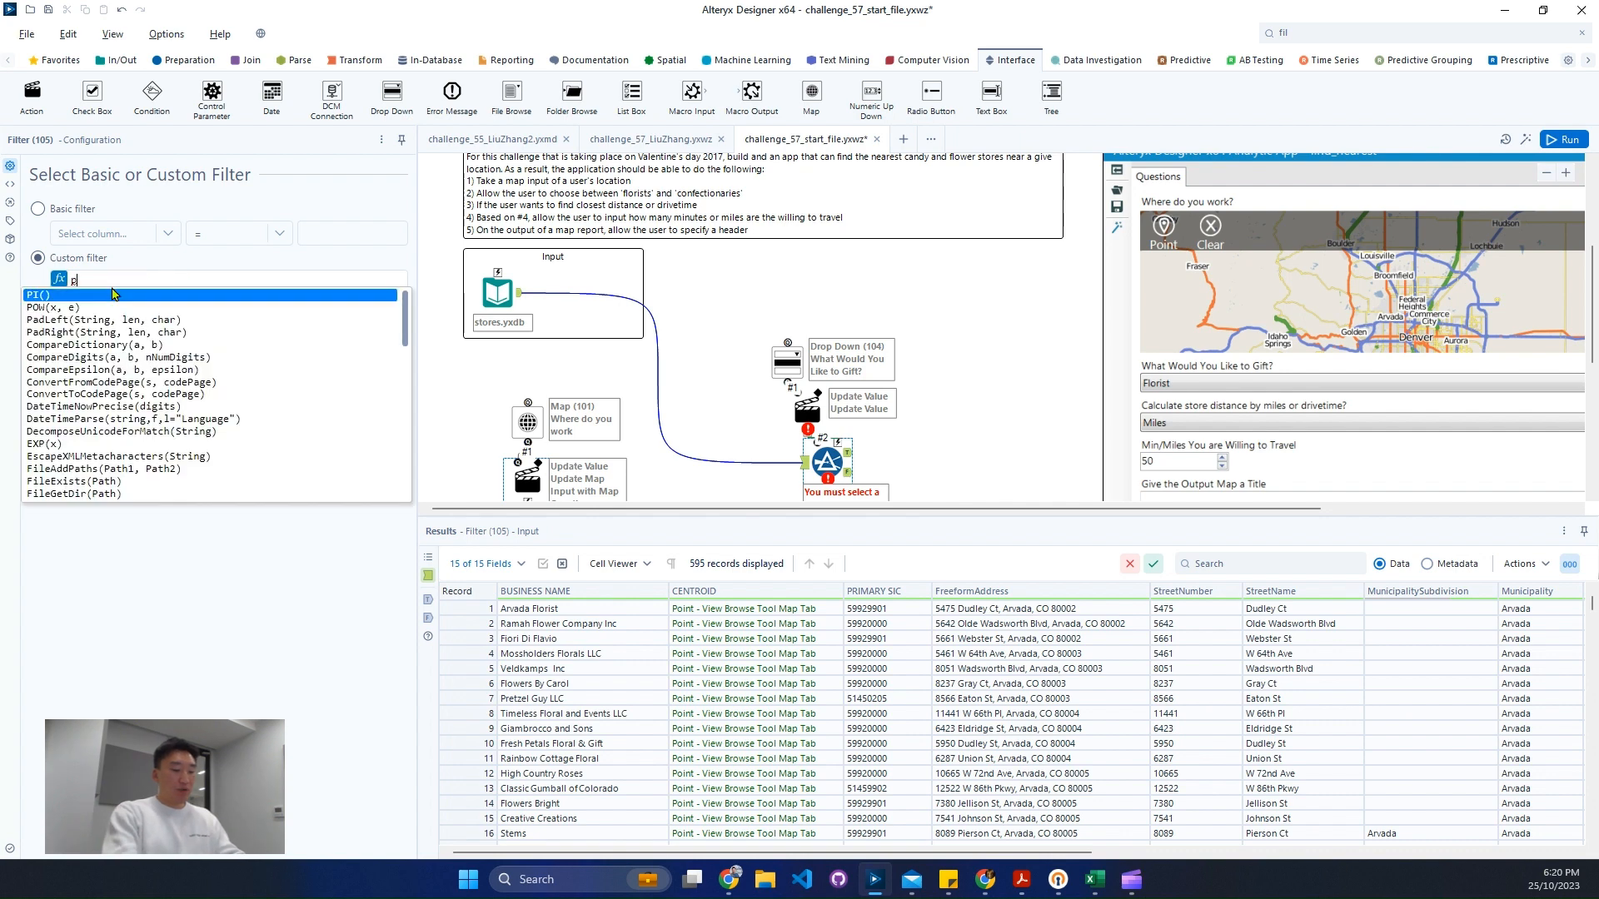
key(Return)
key(ctrl+a)
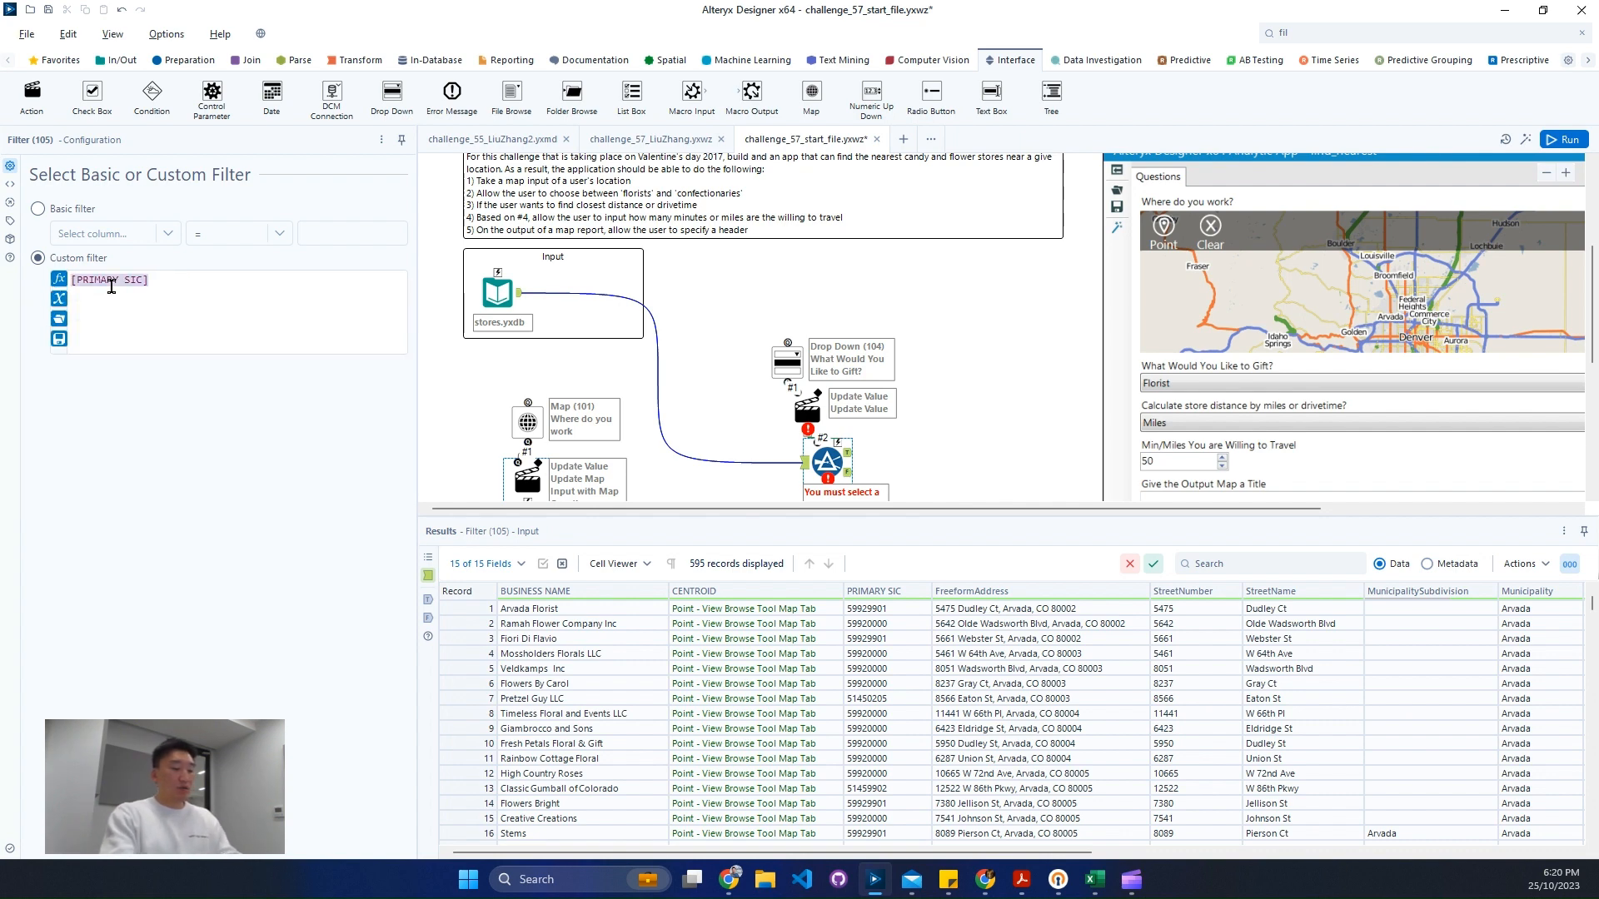
text(con)
key(Up)
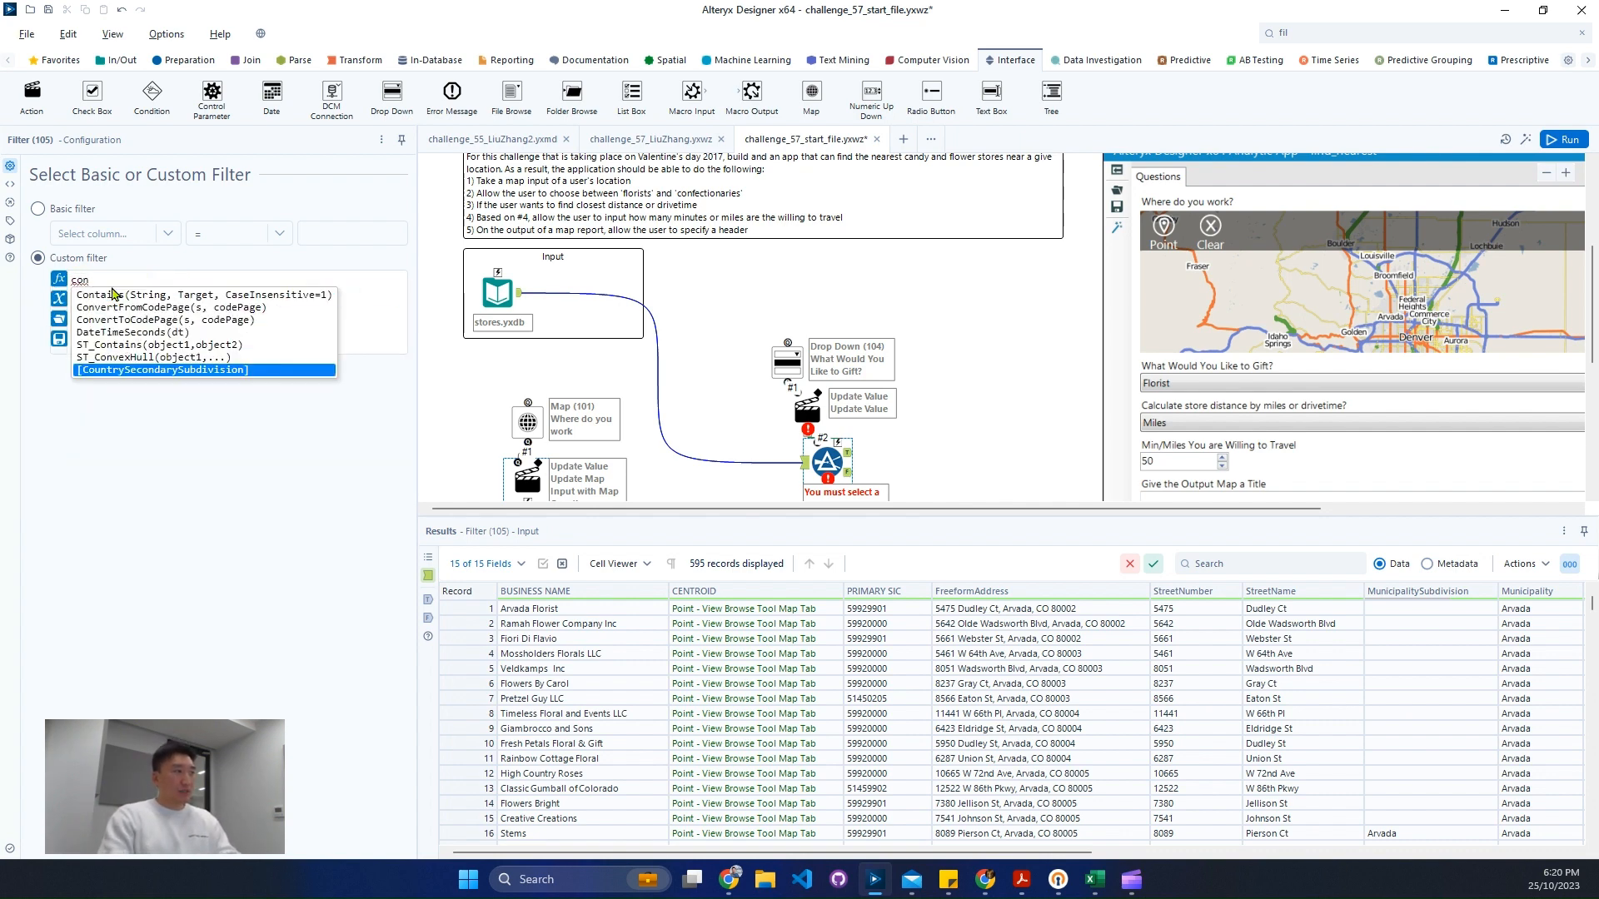
double_click(114, 294)
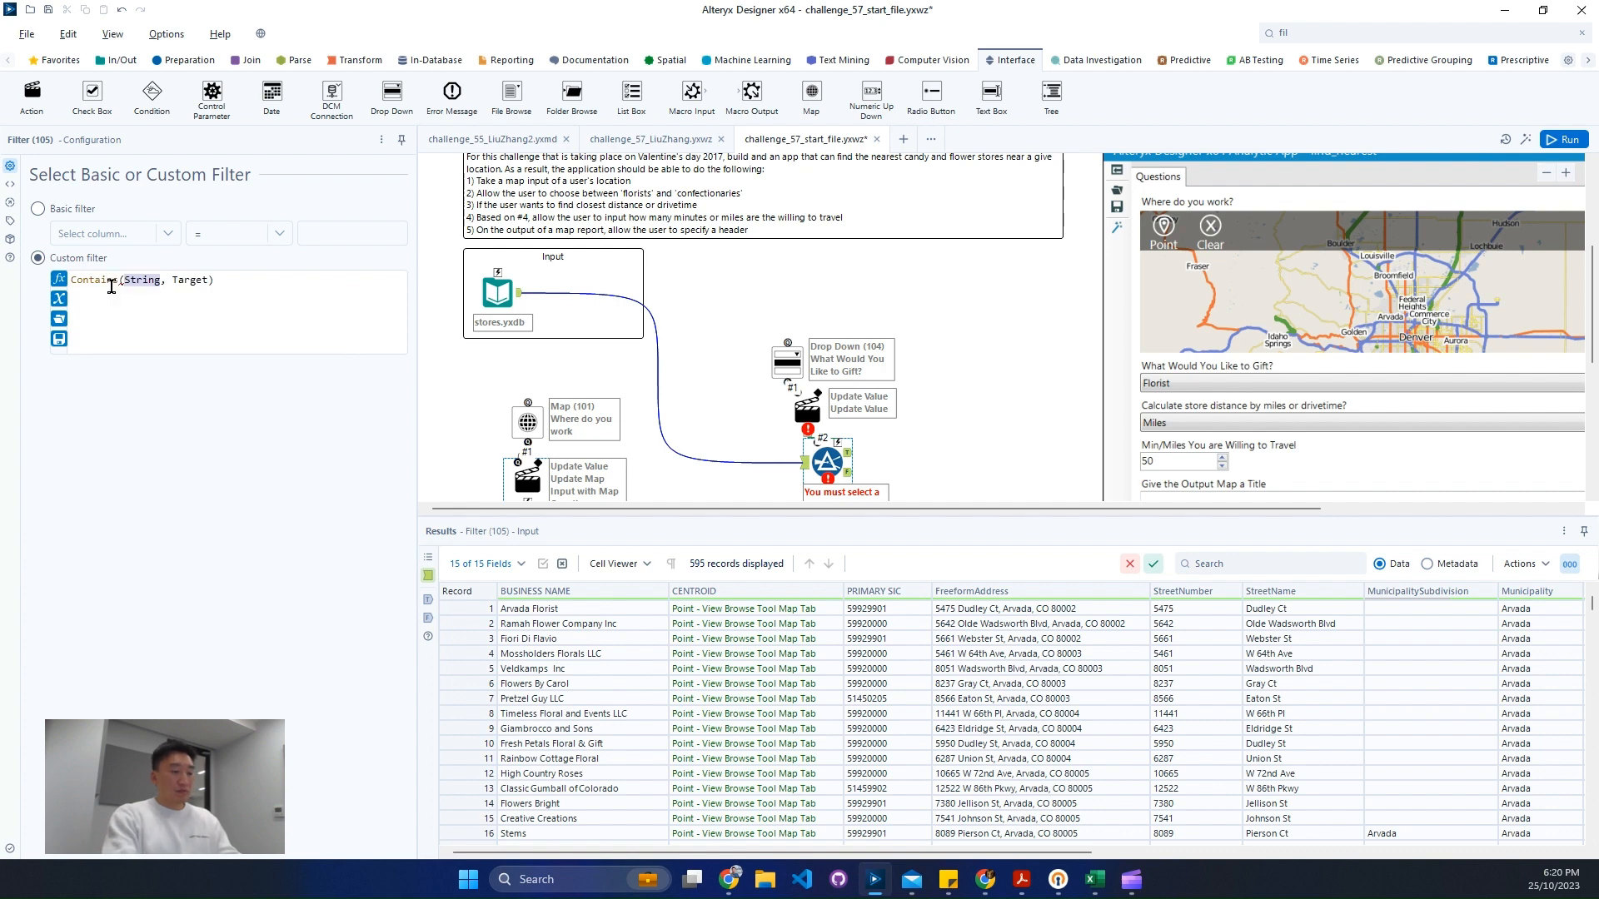
text([PRIMARY SIC])
key(Return)
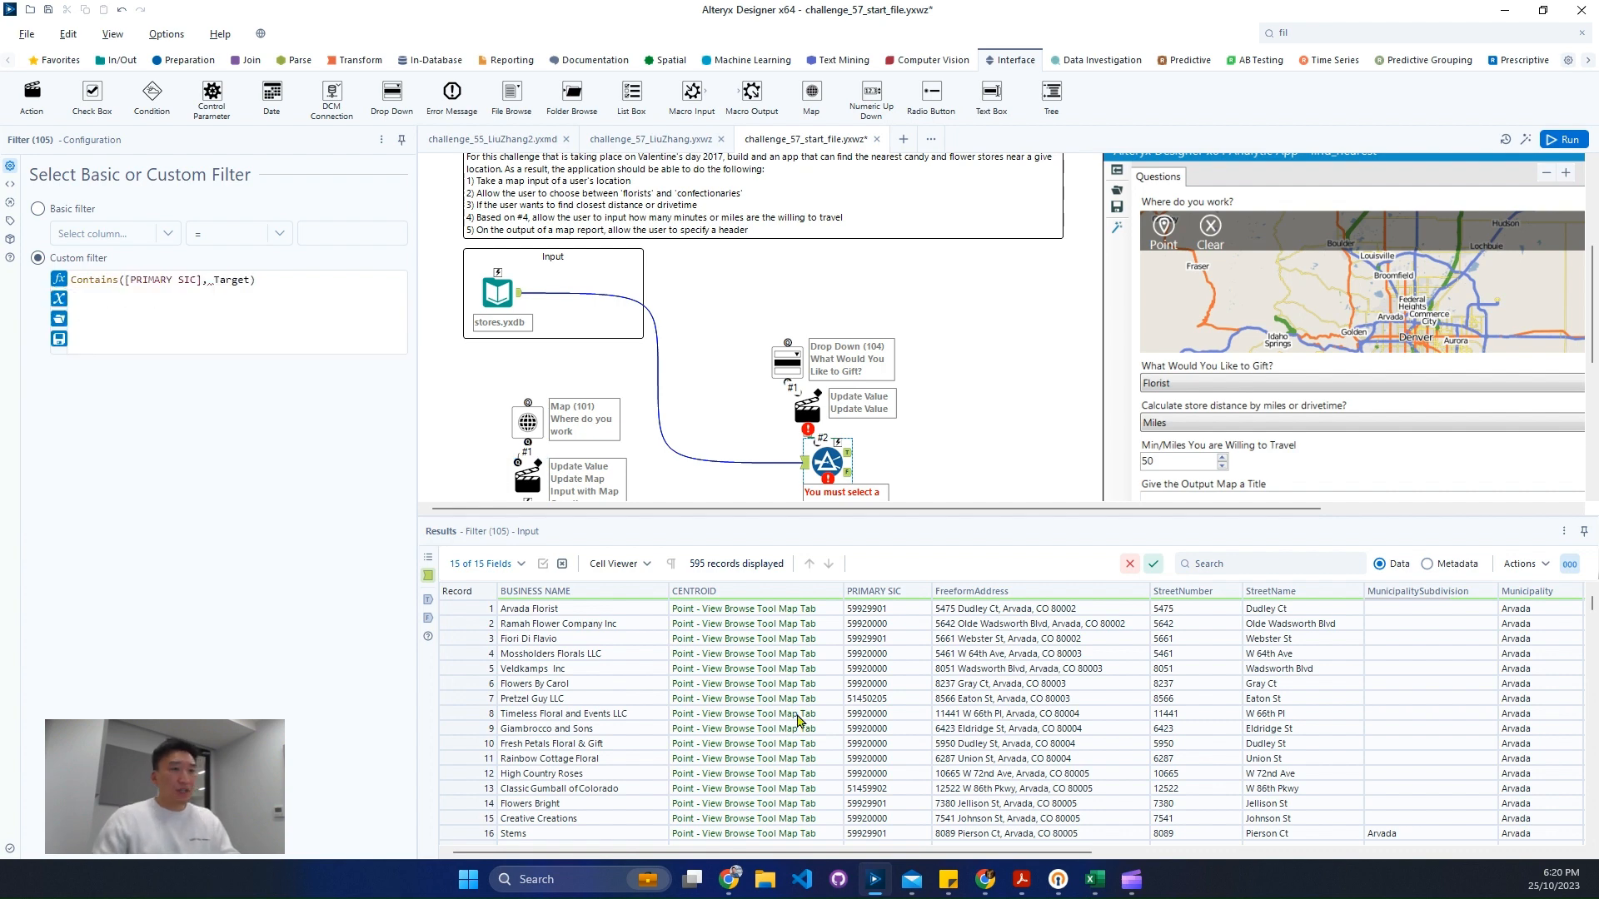
double_click(236, 281)
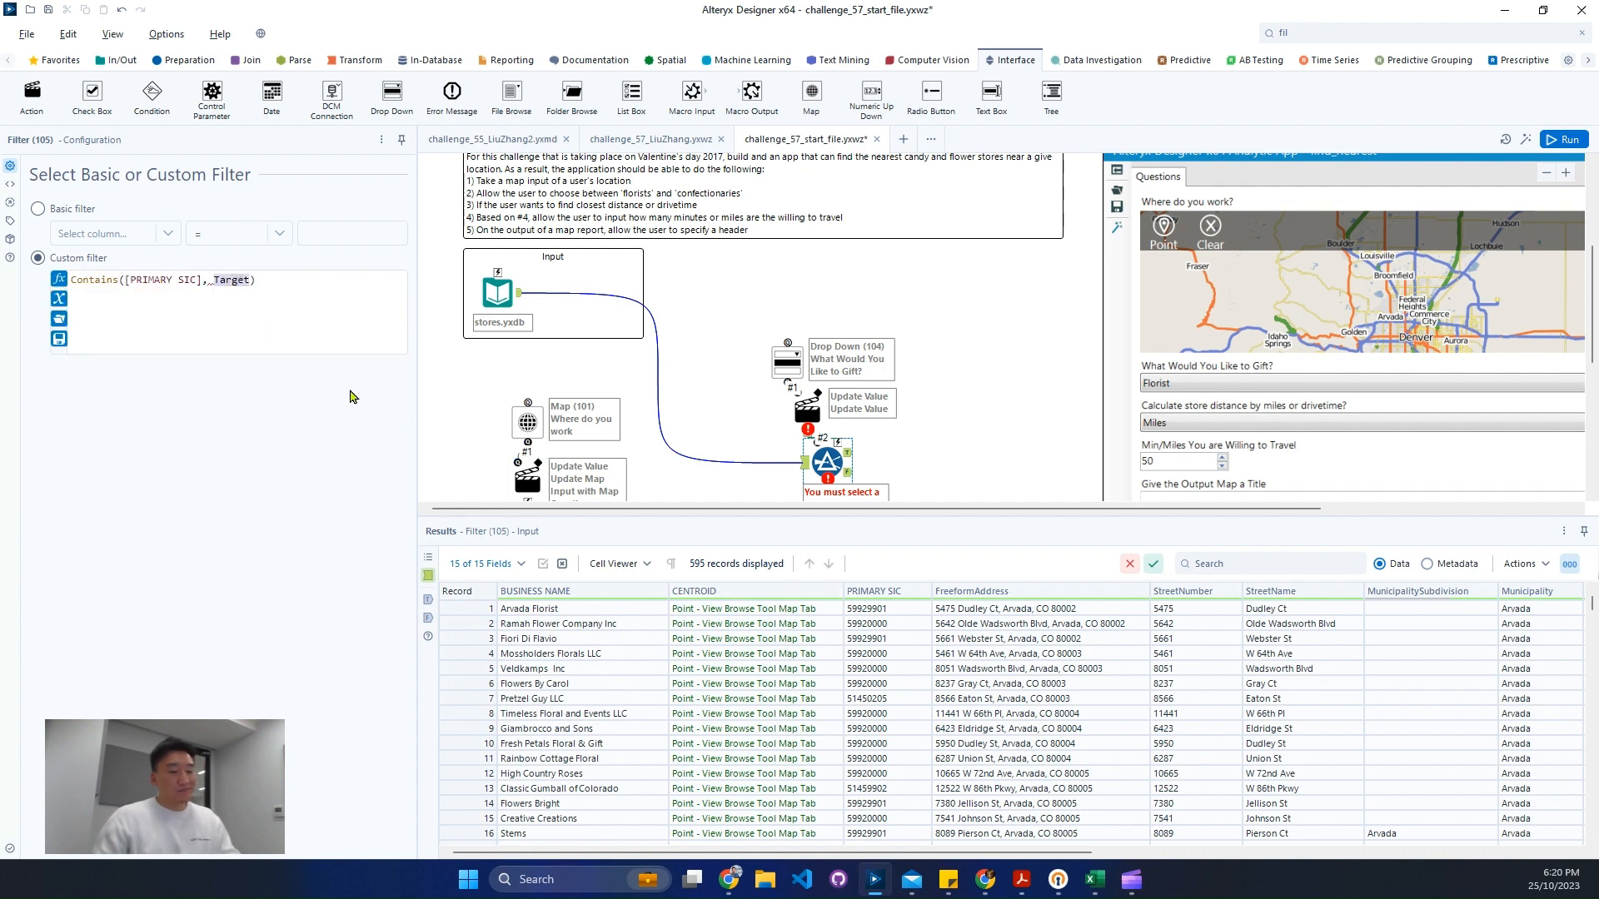
text('')
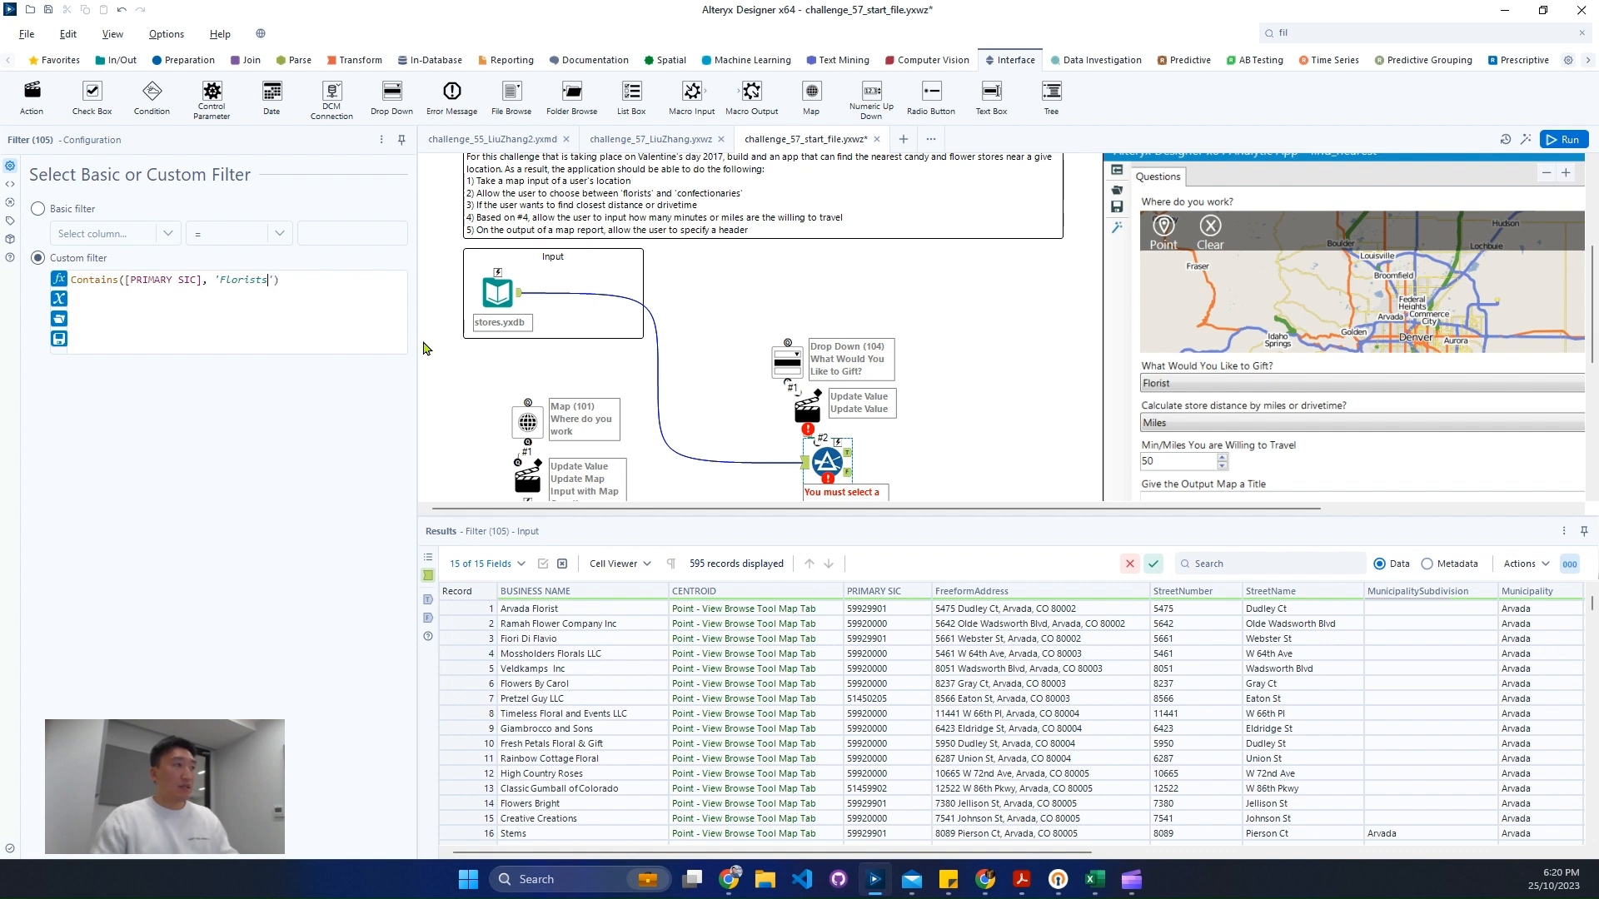
- Copy the florist SIC code 59920000 from the results grid into the filter expression's quotes
click(887, 623)
right_click(887, 624)
click(915, 657)
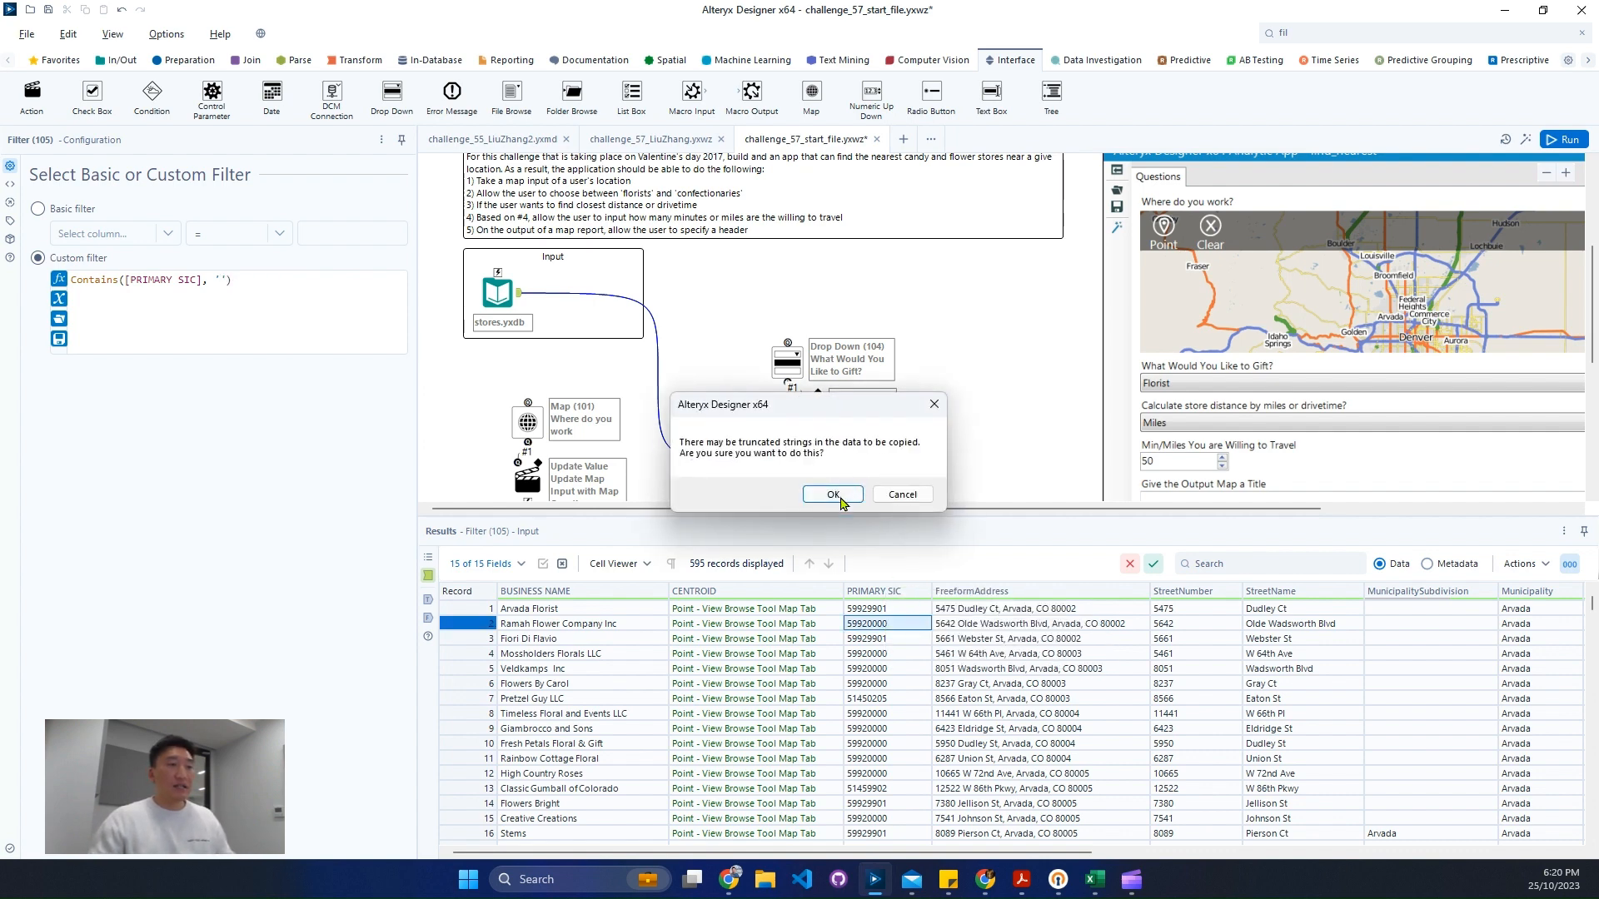
click(832, 494)
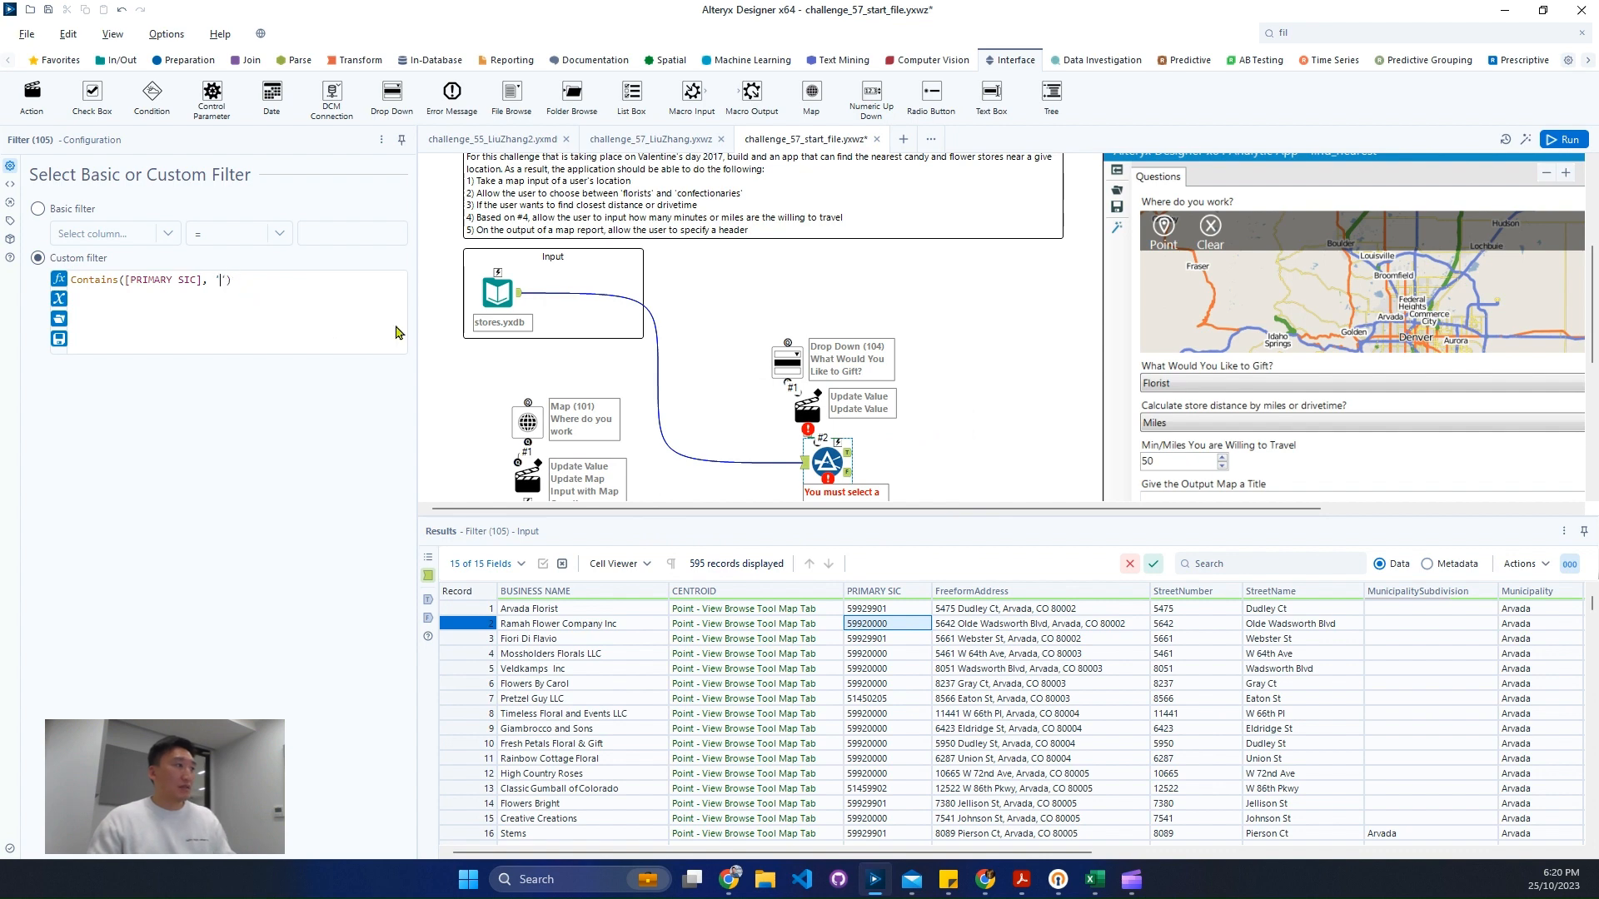
text(59920000)
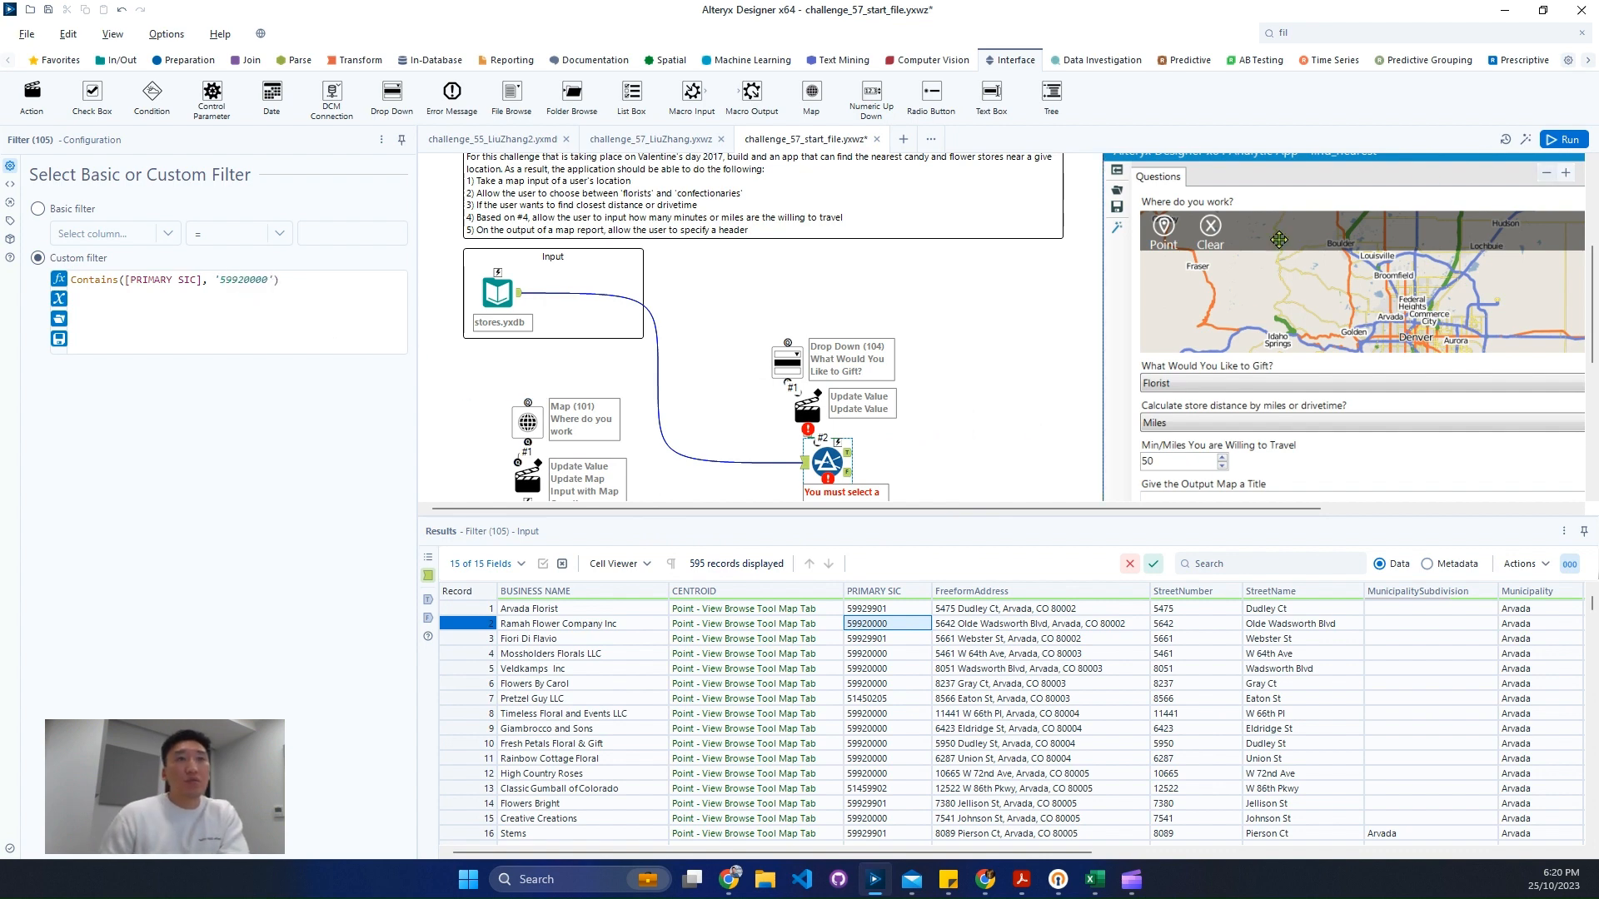
- Set the new Action tool to update the Filter's expression by replacing a specific string, and run the workflow
click(809, 395)
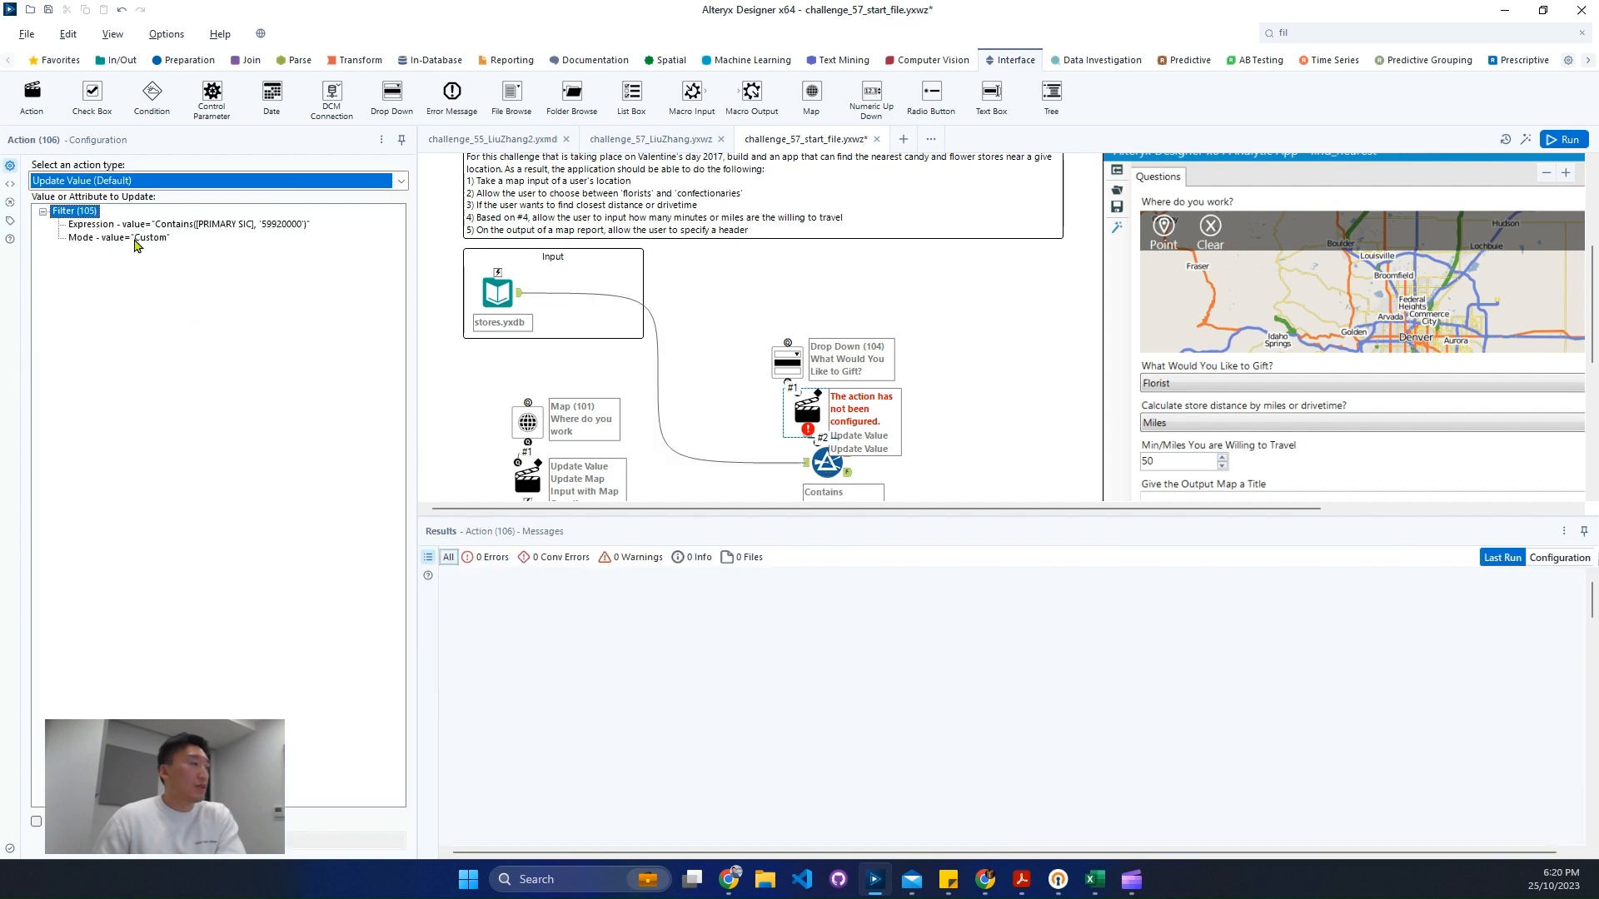
click(189, 226)
click(36, 821)
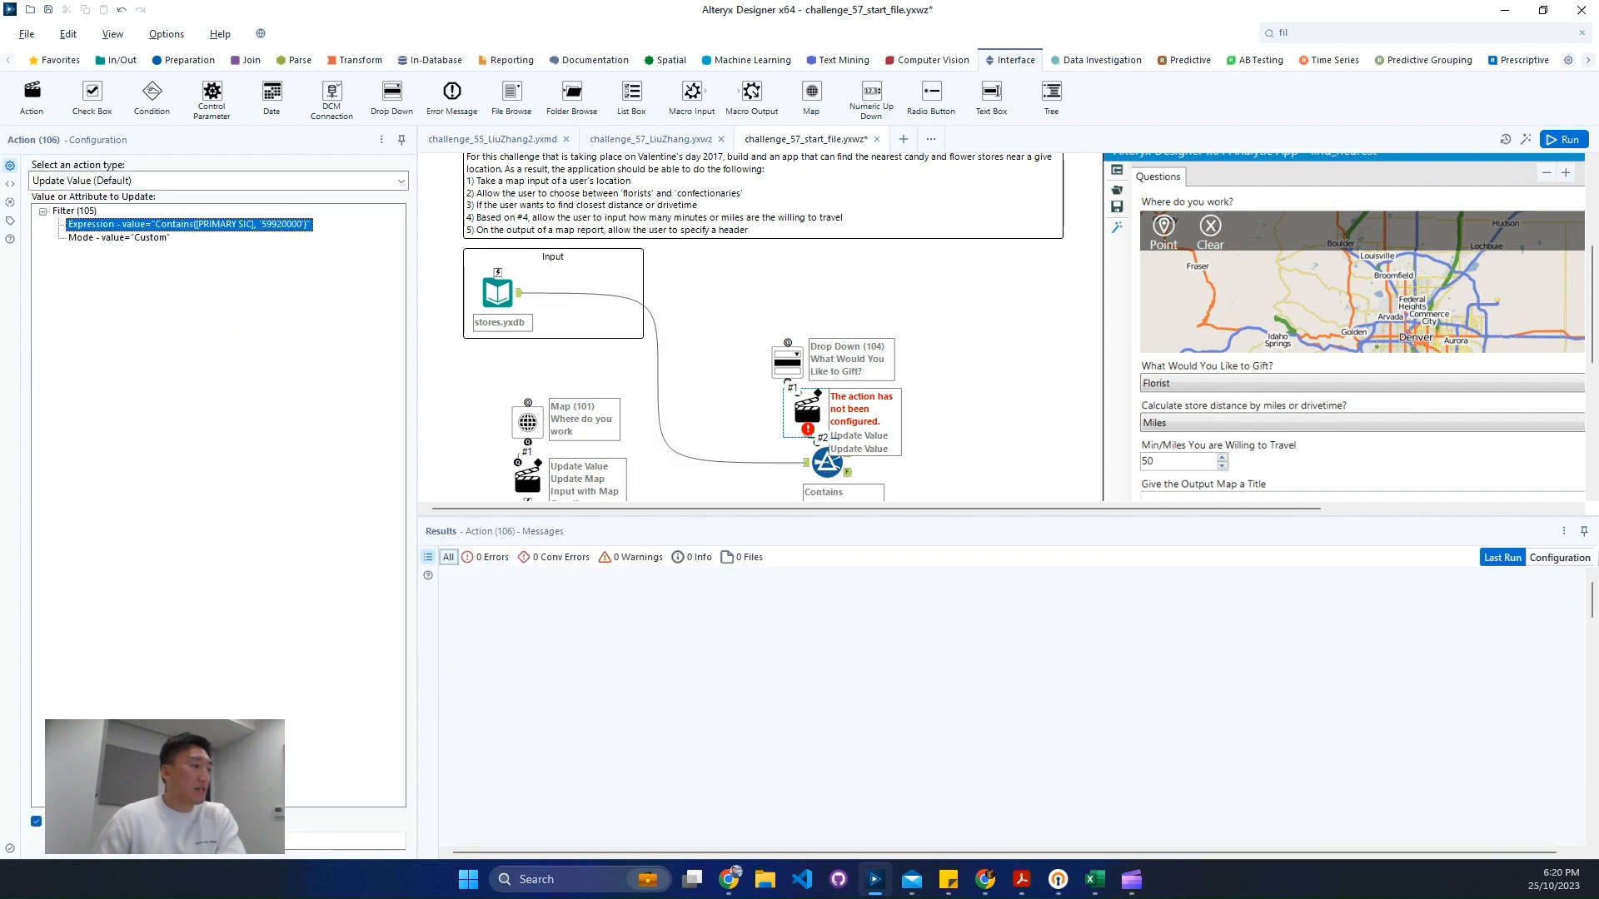
click(179, 841)
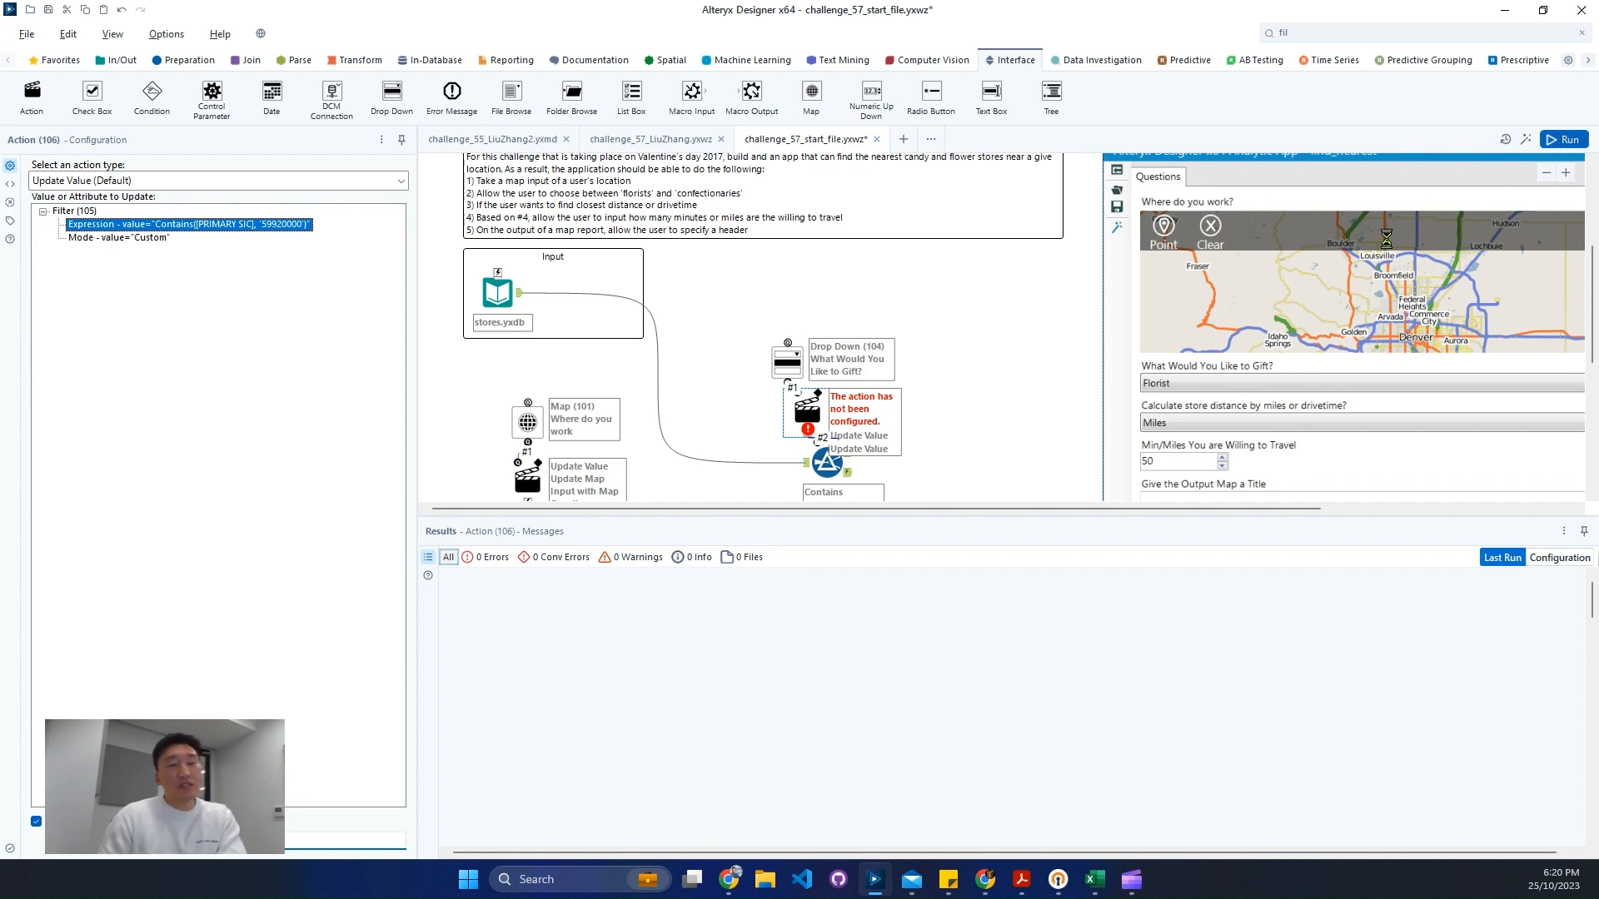
click(1048, 417)
key(ctrl+r)
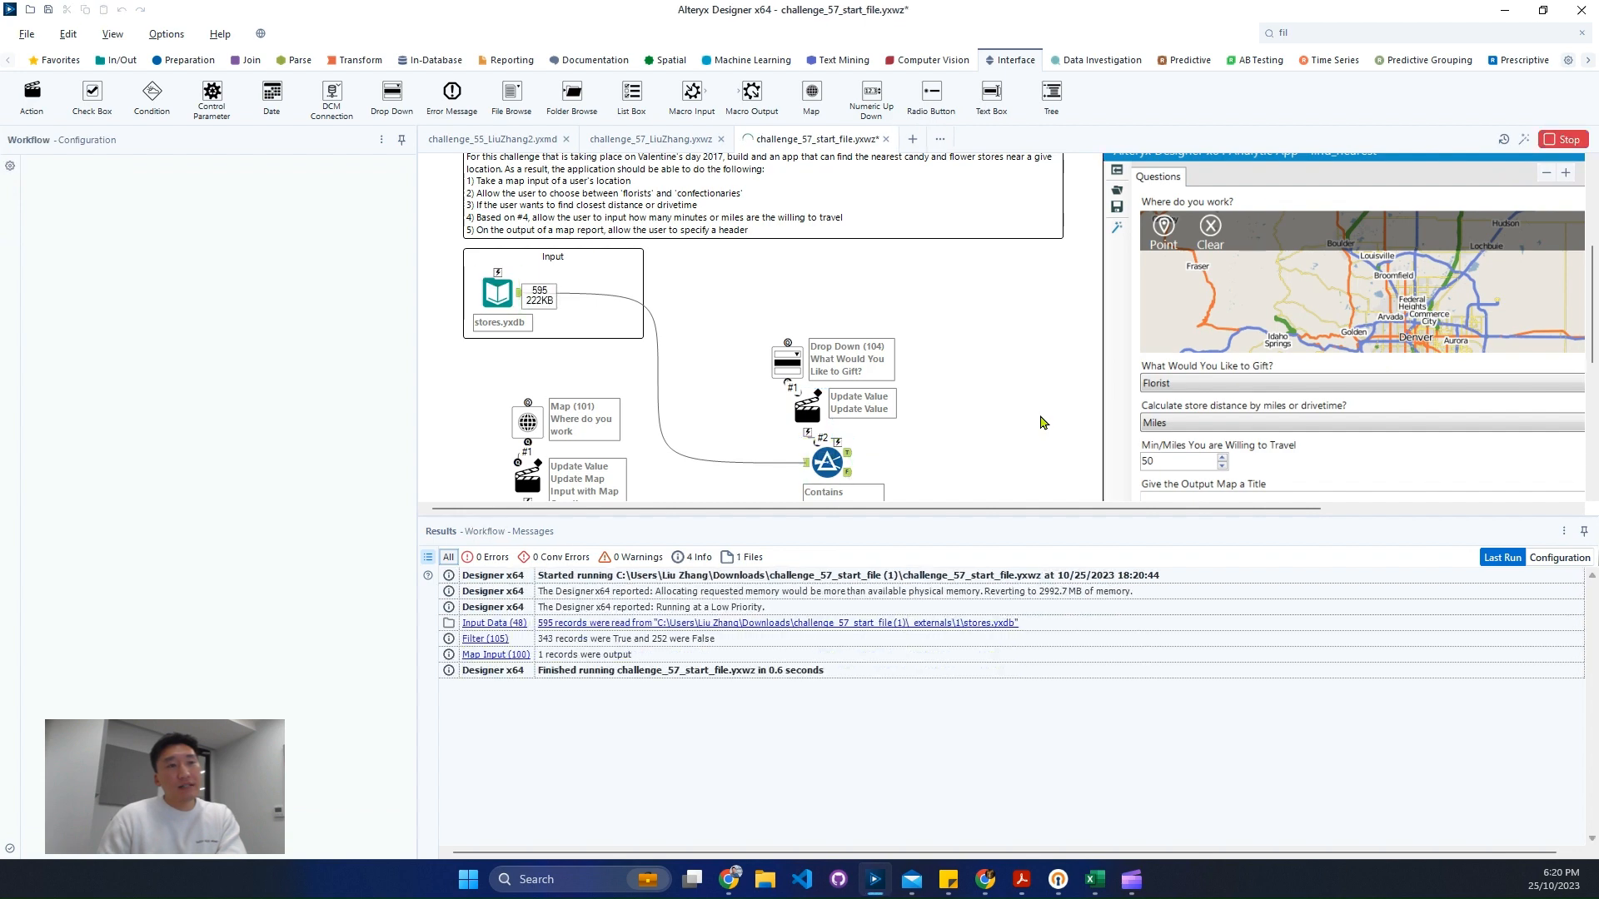
- Rearrange the Drop Down, Action and Filter tools into a vertical column above the Filter
scroll(991, 454, down, 2)
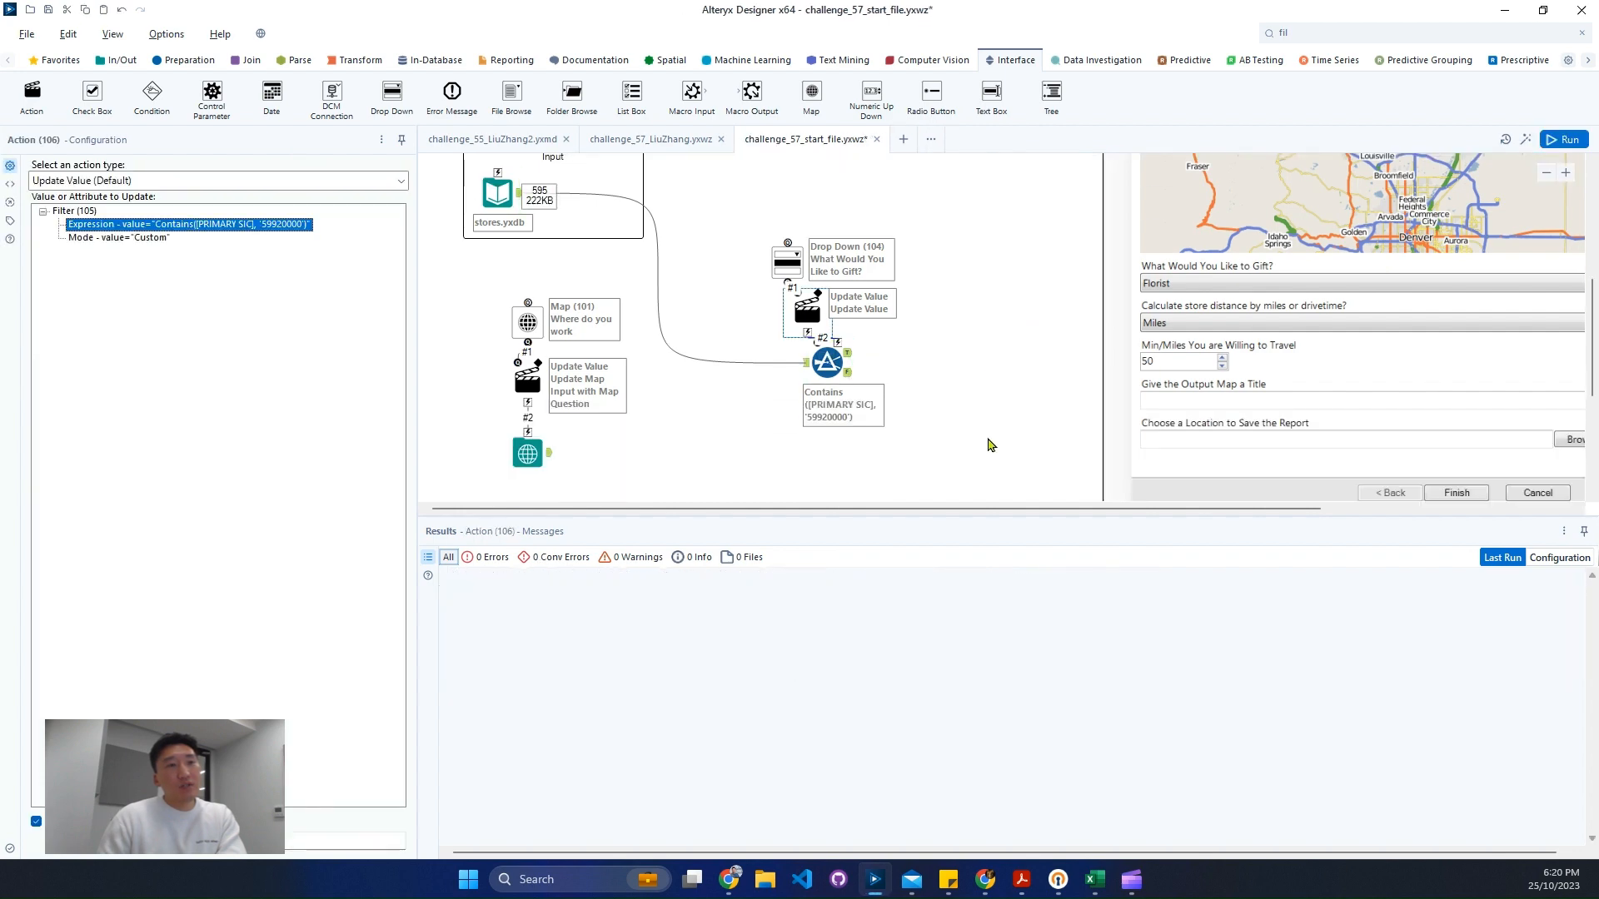
click(824, 365)
drag(827, 363, 737, 442)
drag(797, 312, 737, 372)
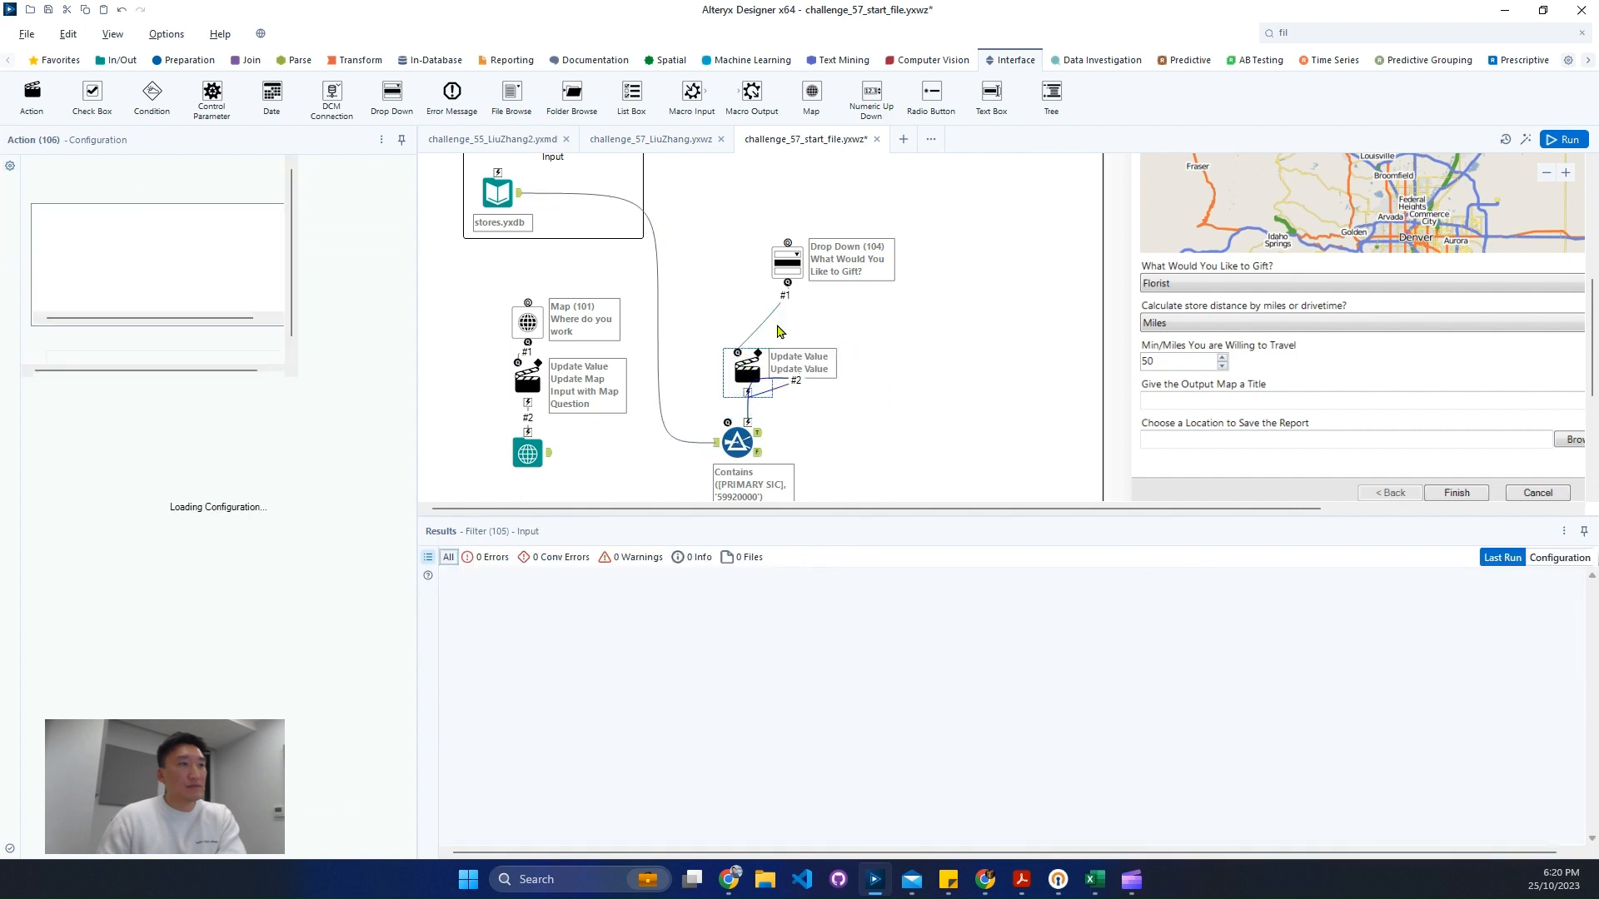
drag(792, 262, 743, 271)
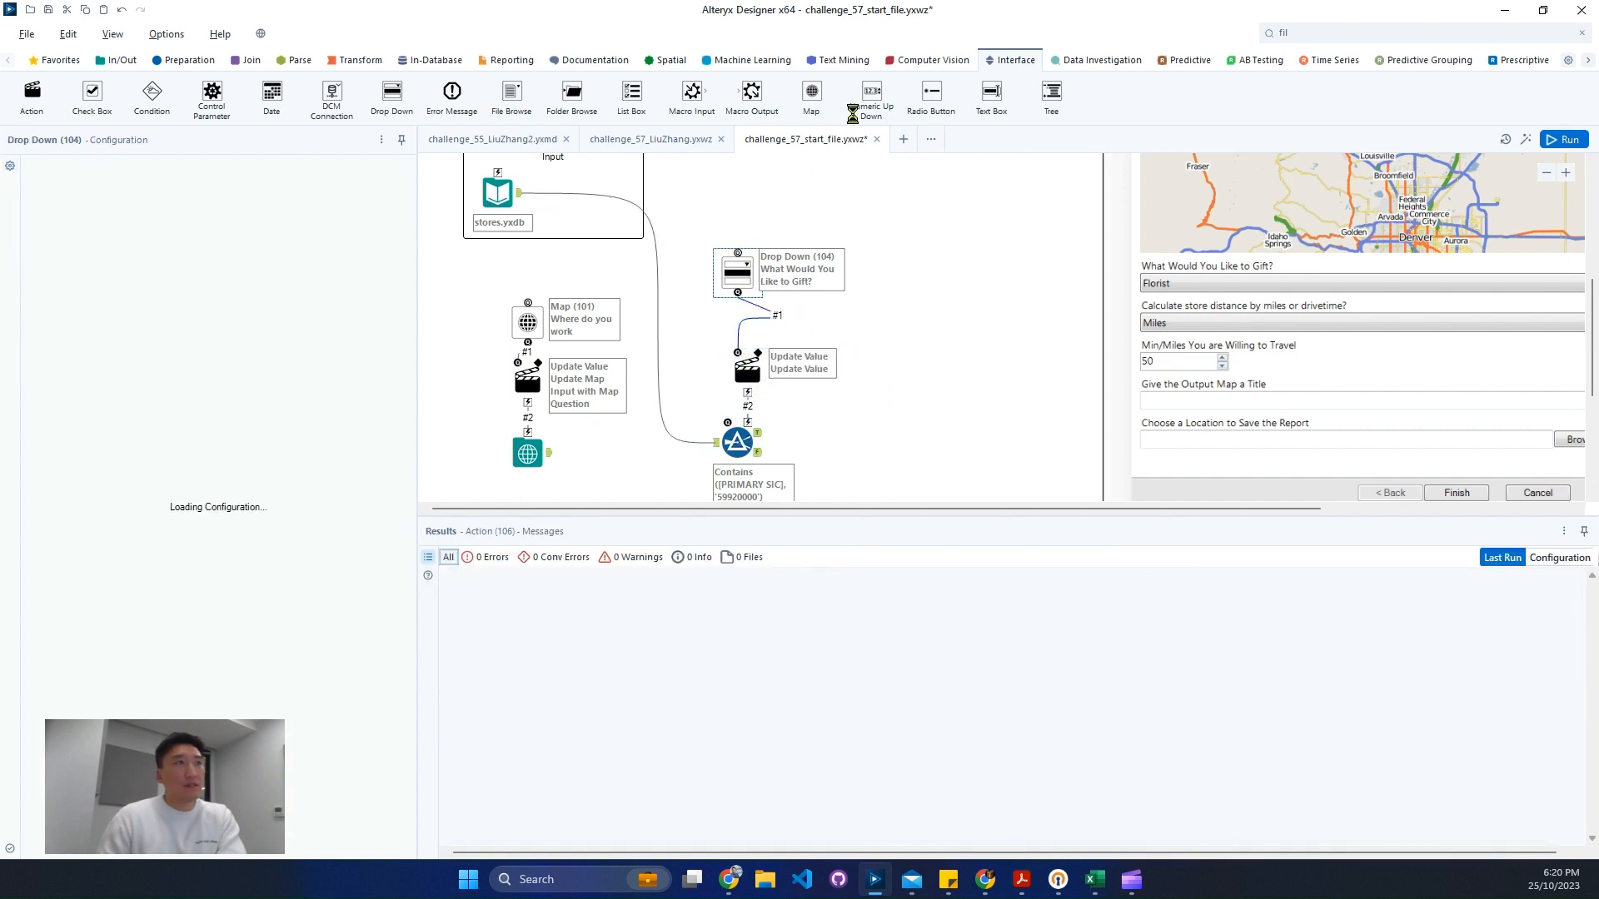
- Add a Numeric Up Down tool with the question 'Miles You are Willing to Travel' and place it beside the drop-down
drag(880, 101, 887, 263)
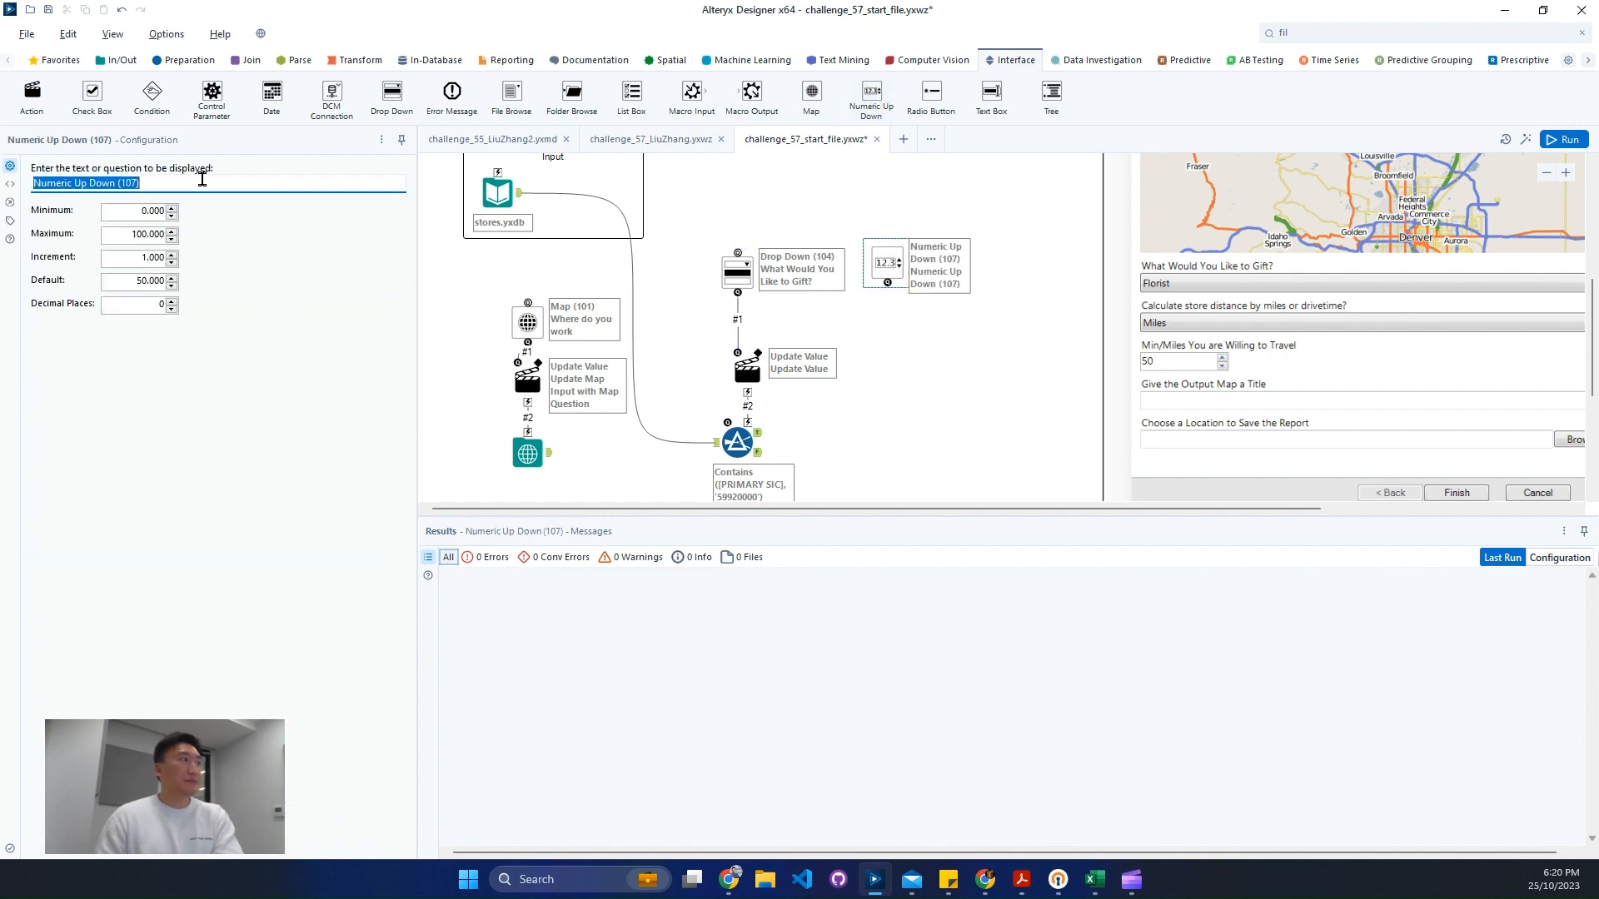
text(Ca)
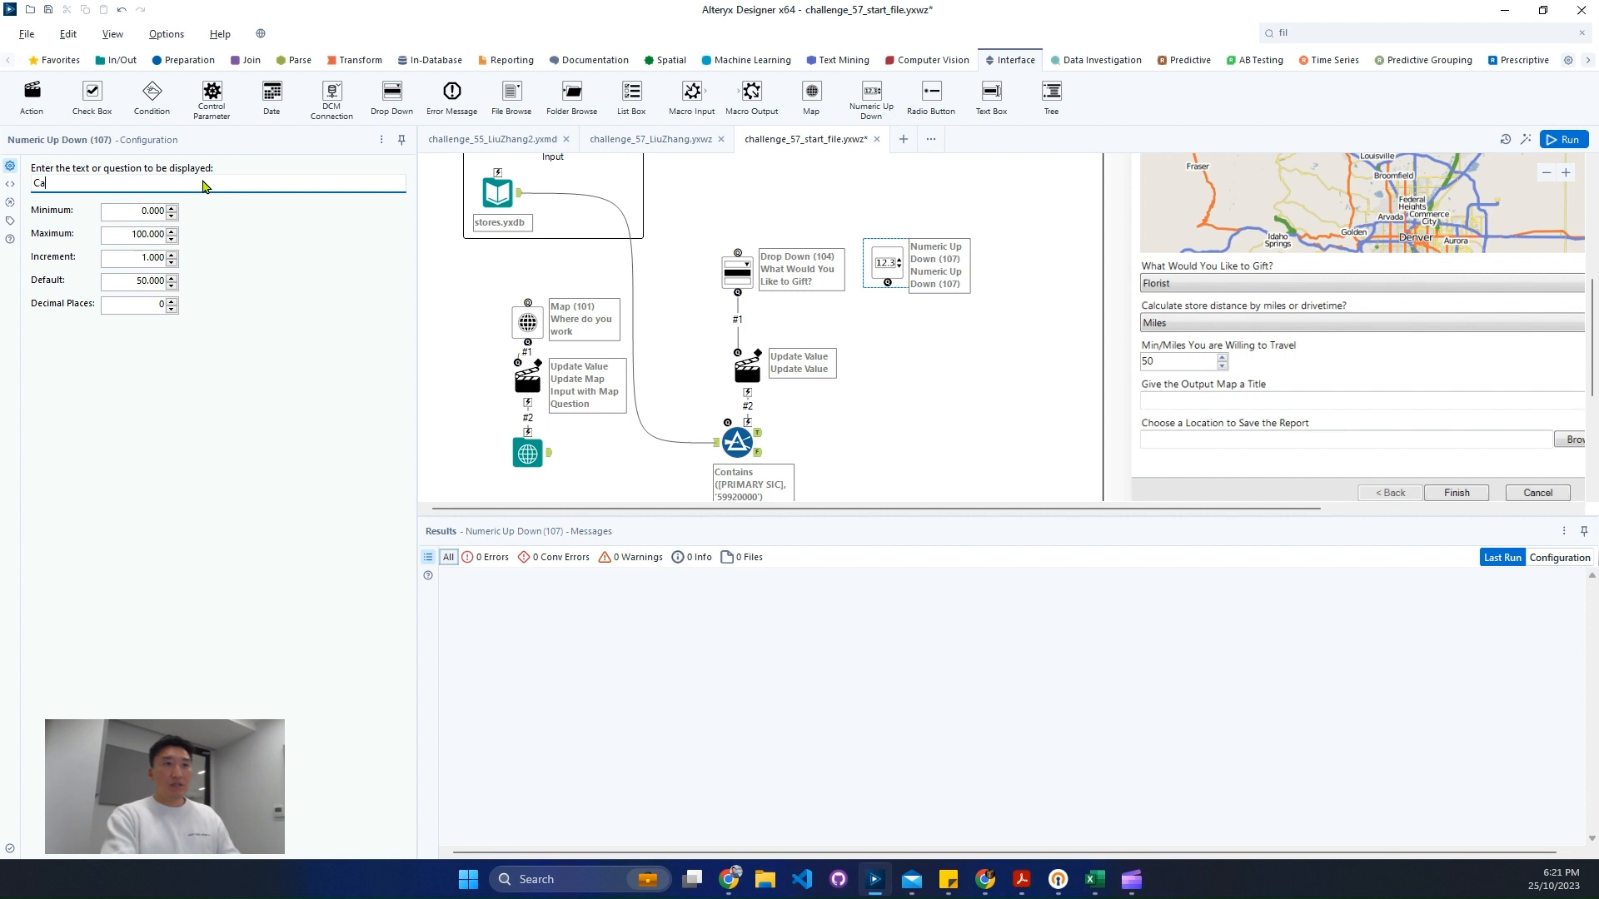
text(M)
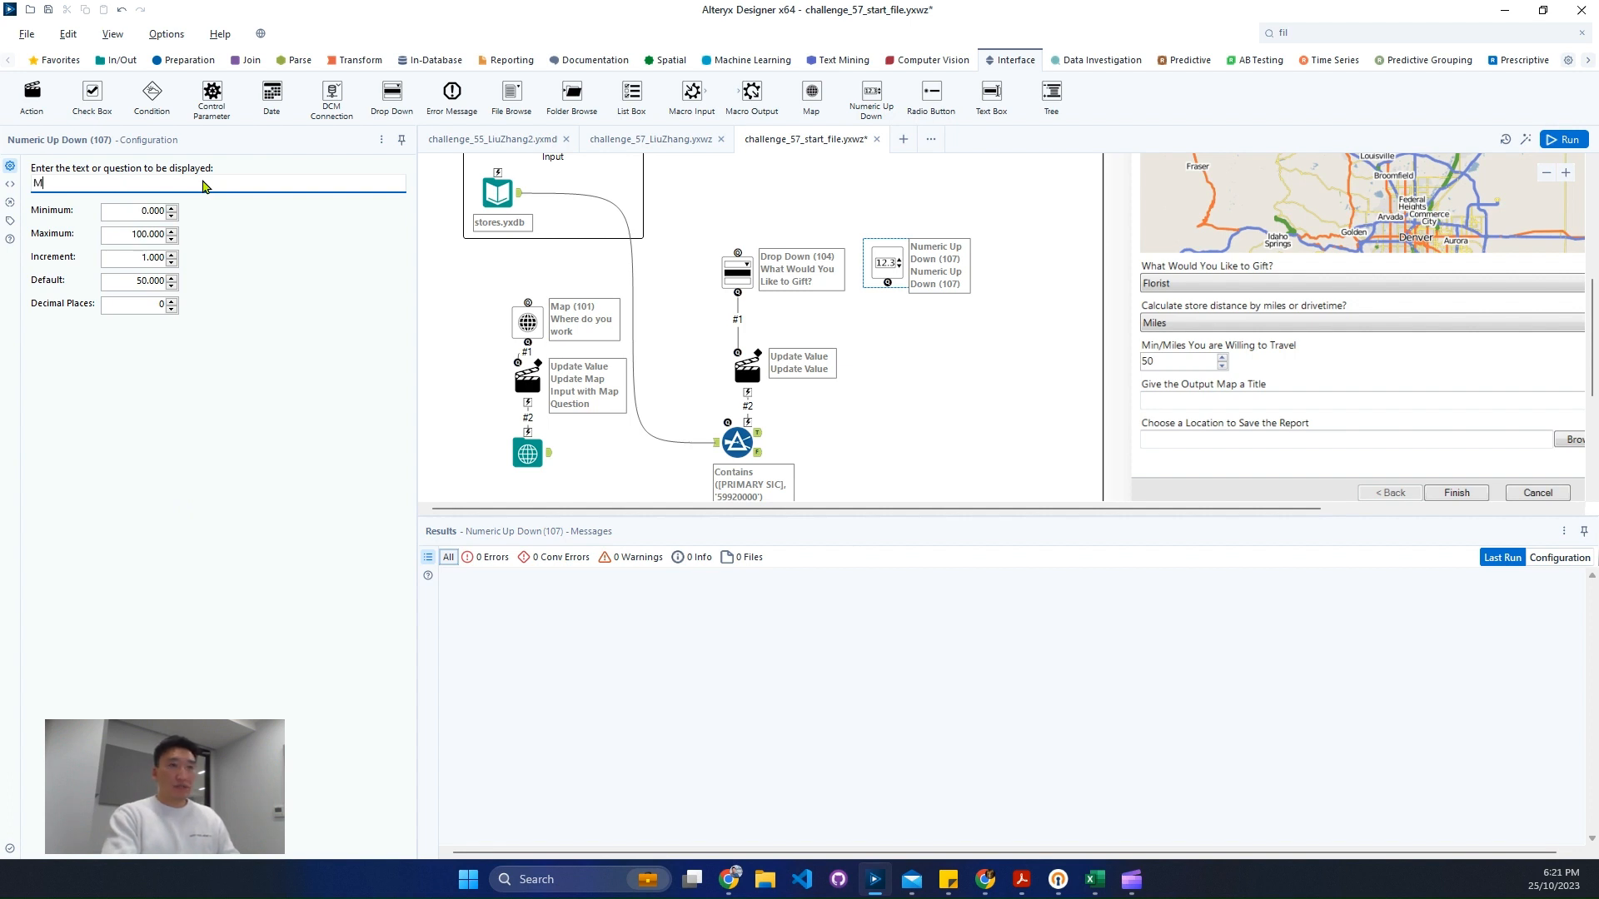
text(iles You )
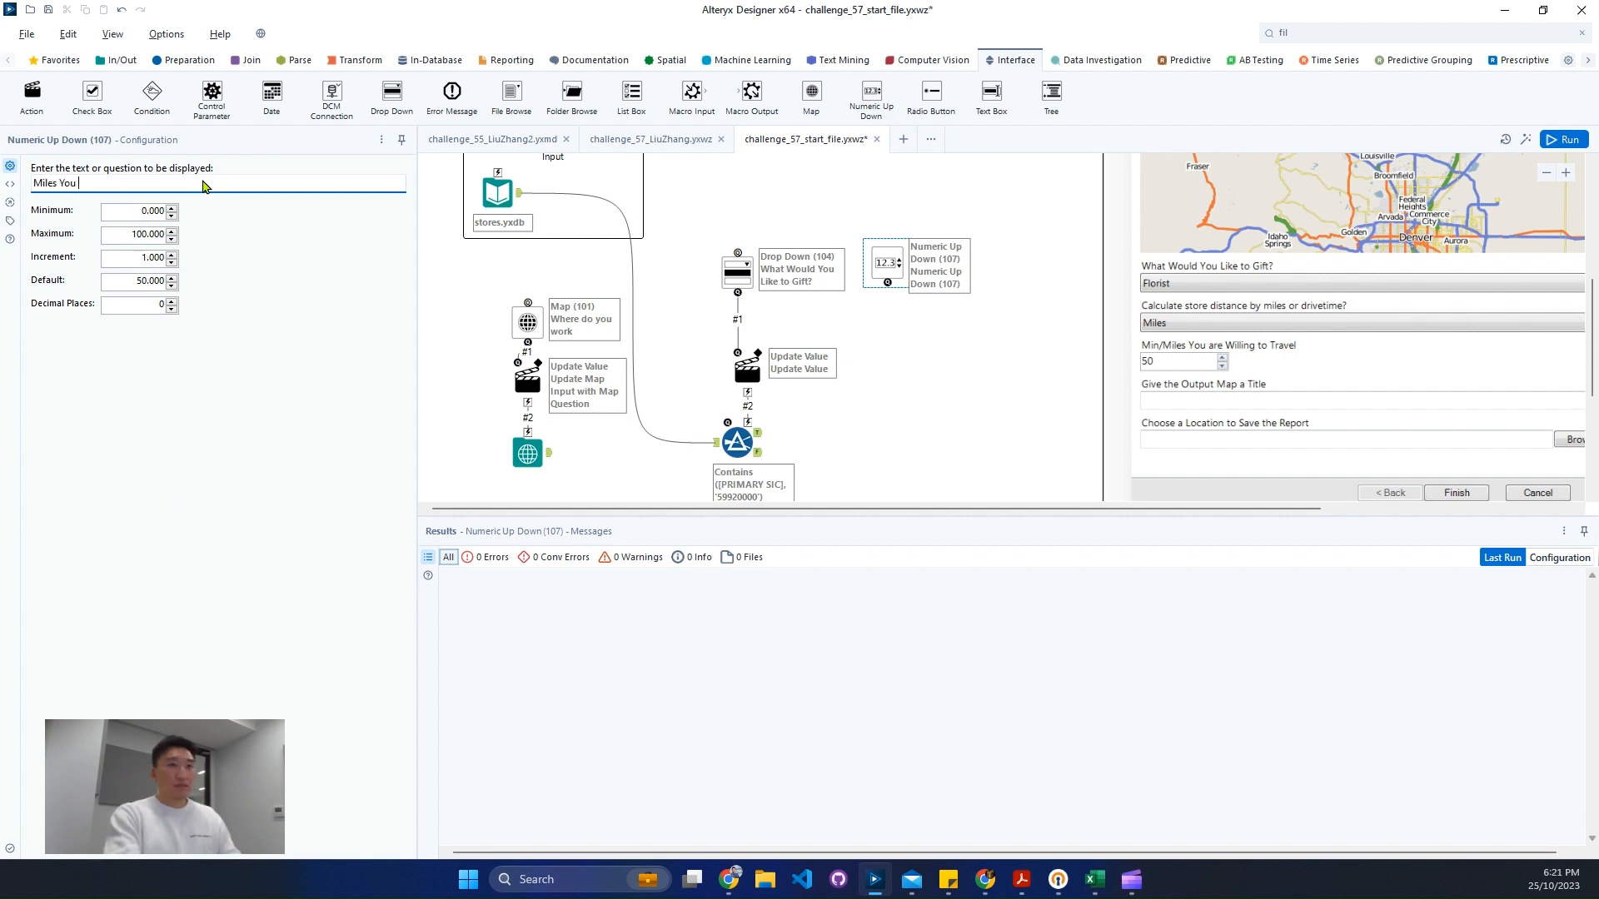
text(are willling to Travel)
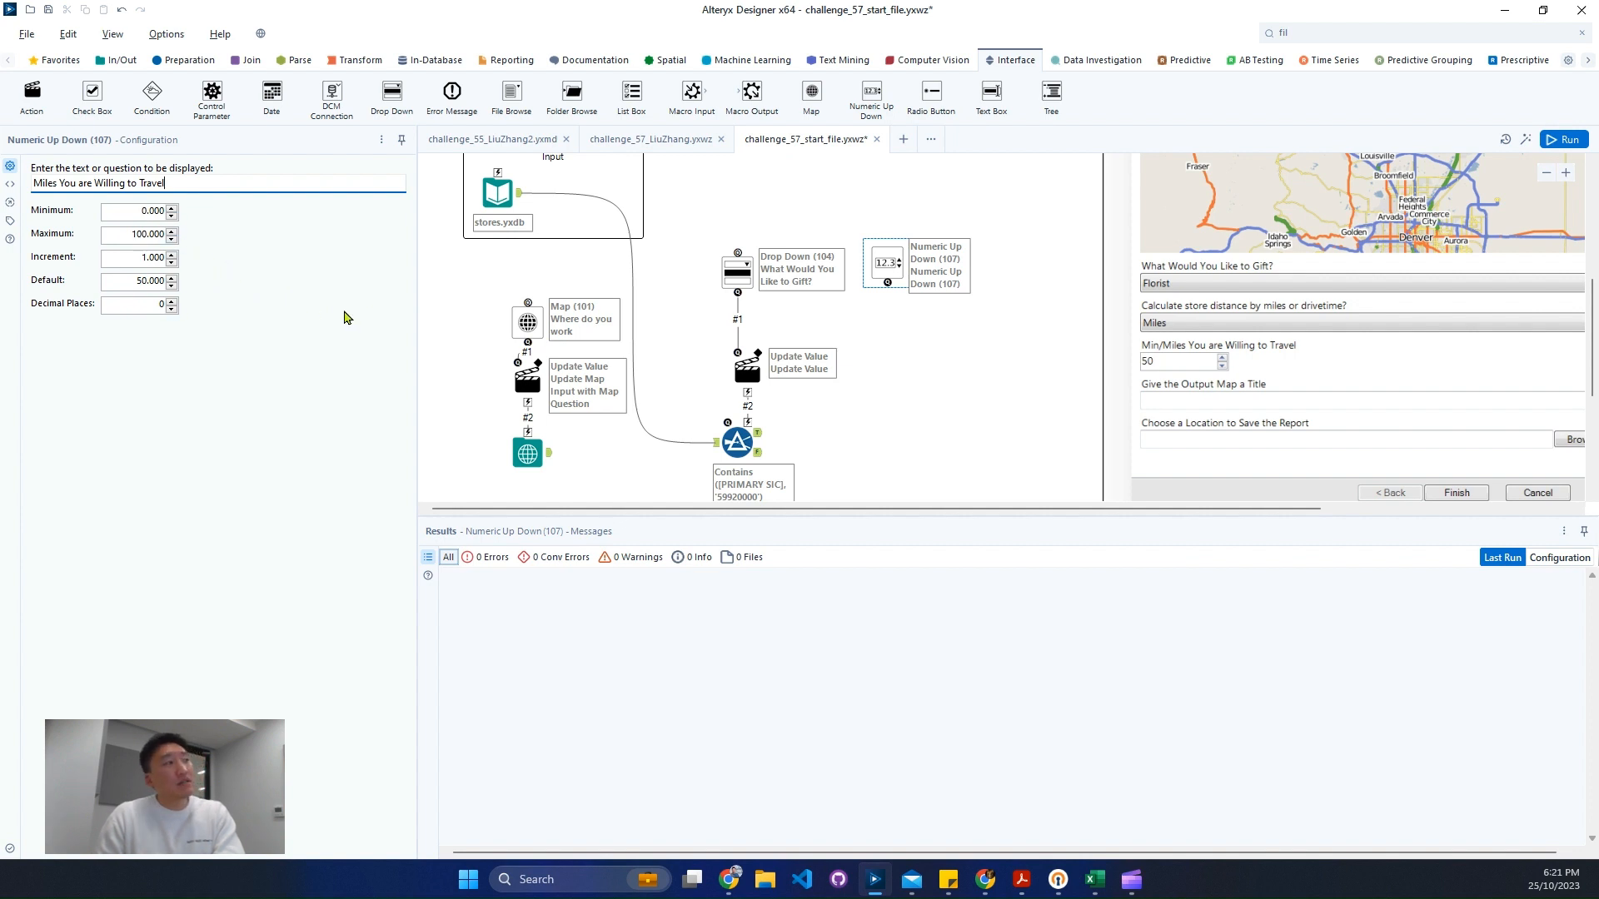
click(996, 359)
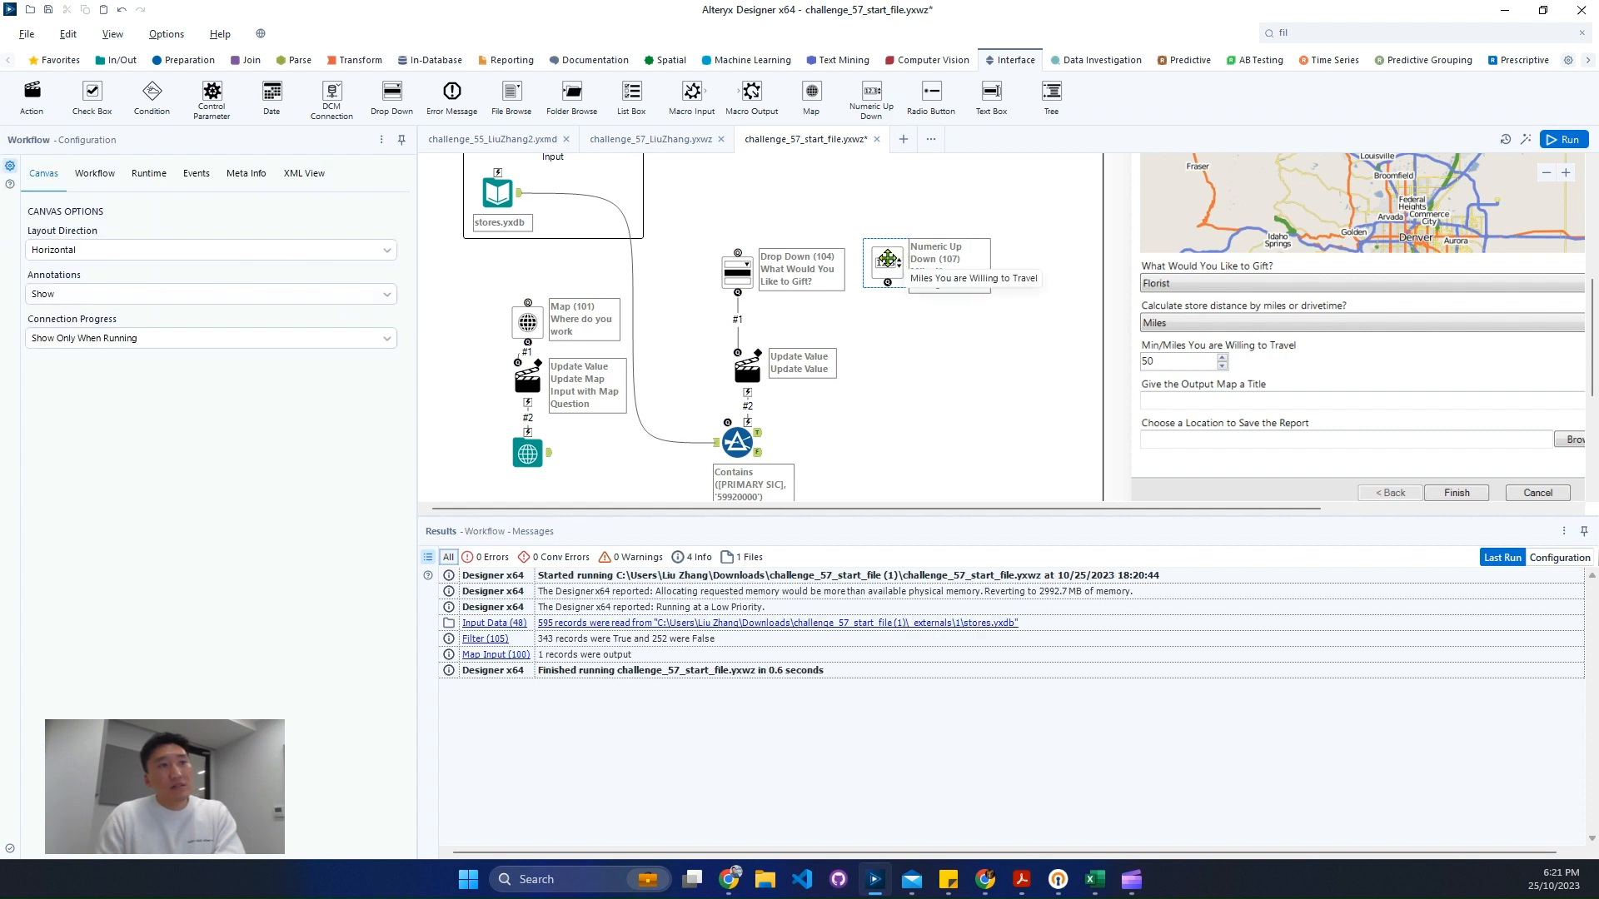
drag(887, 259, 956, 263)
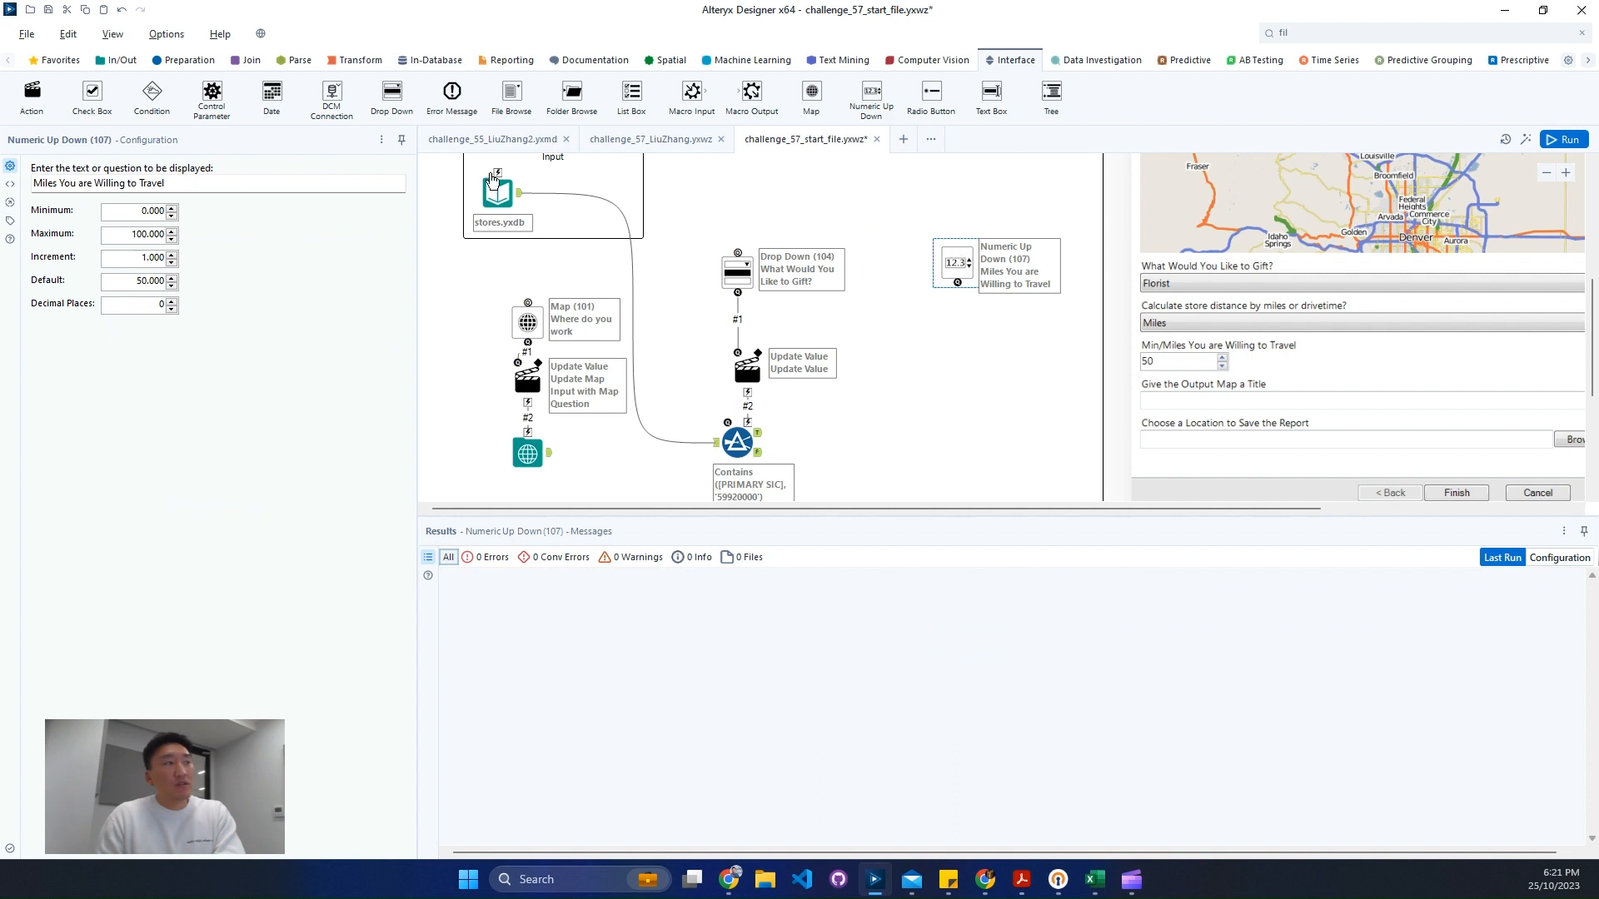
- Duplicate the gift Drop Down tool and replace its list values with Miles and Miles2 entries
click(739, 267)
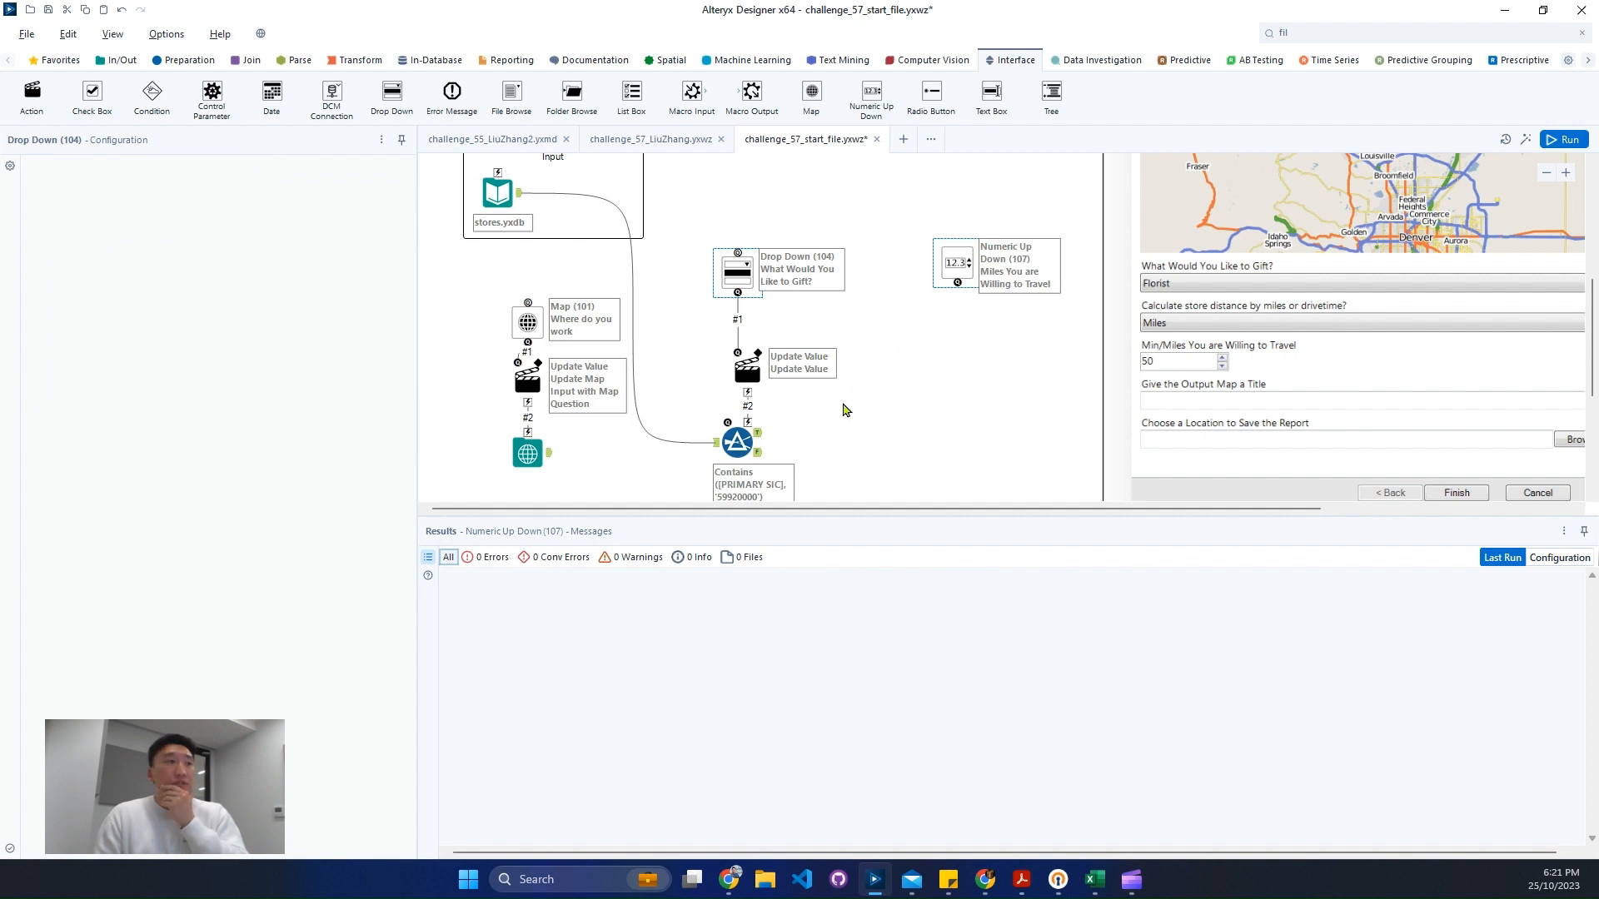
key(ctrl+v)
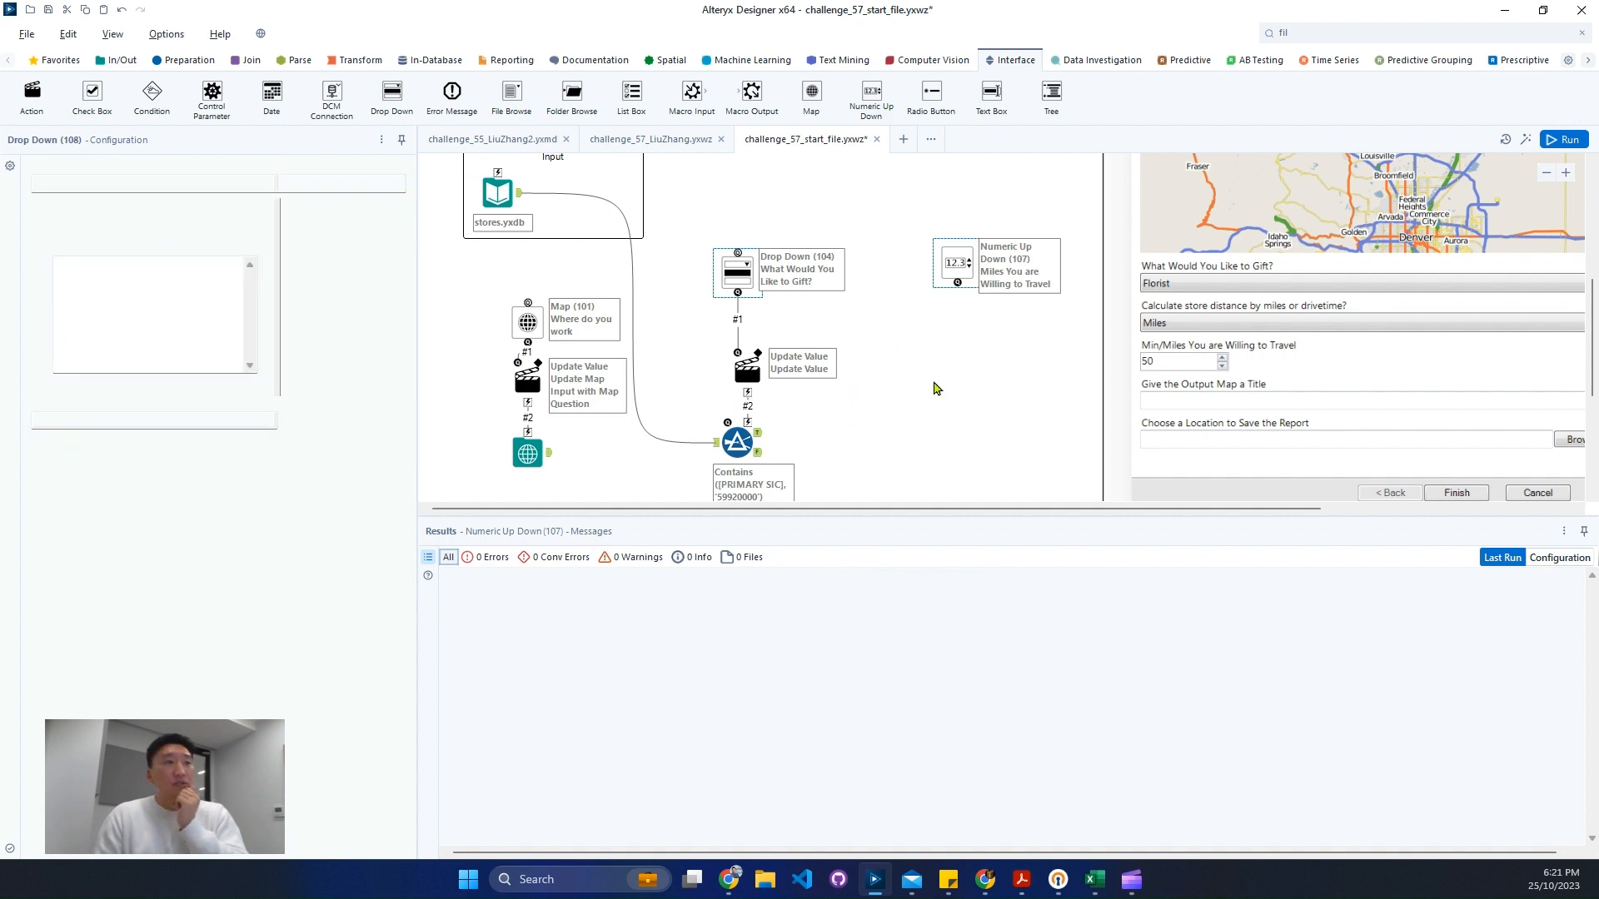
drag(775, 299, 878, 280)
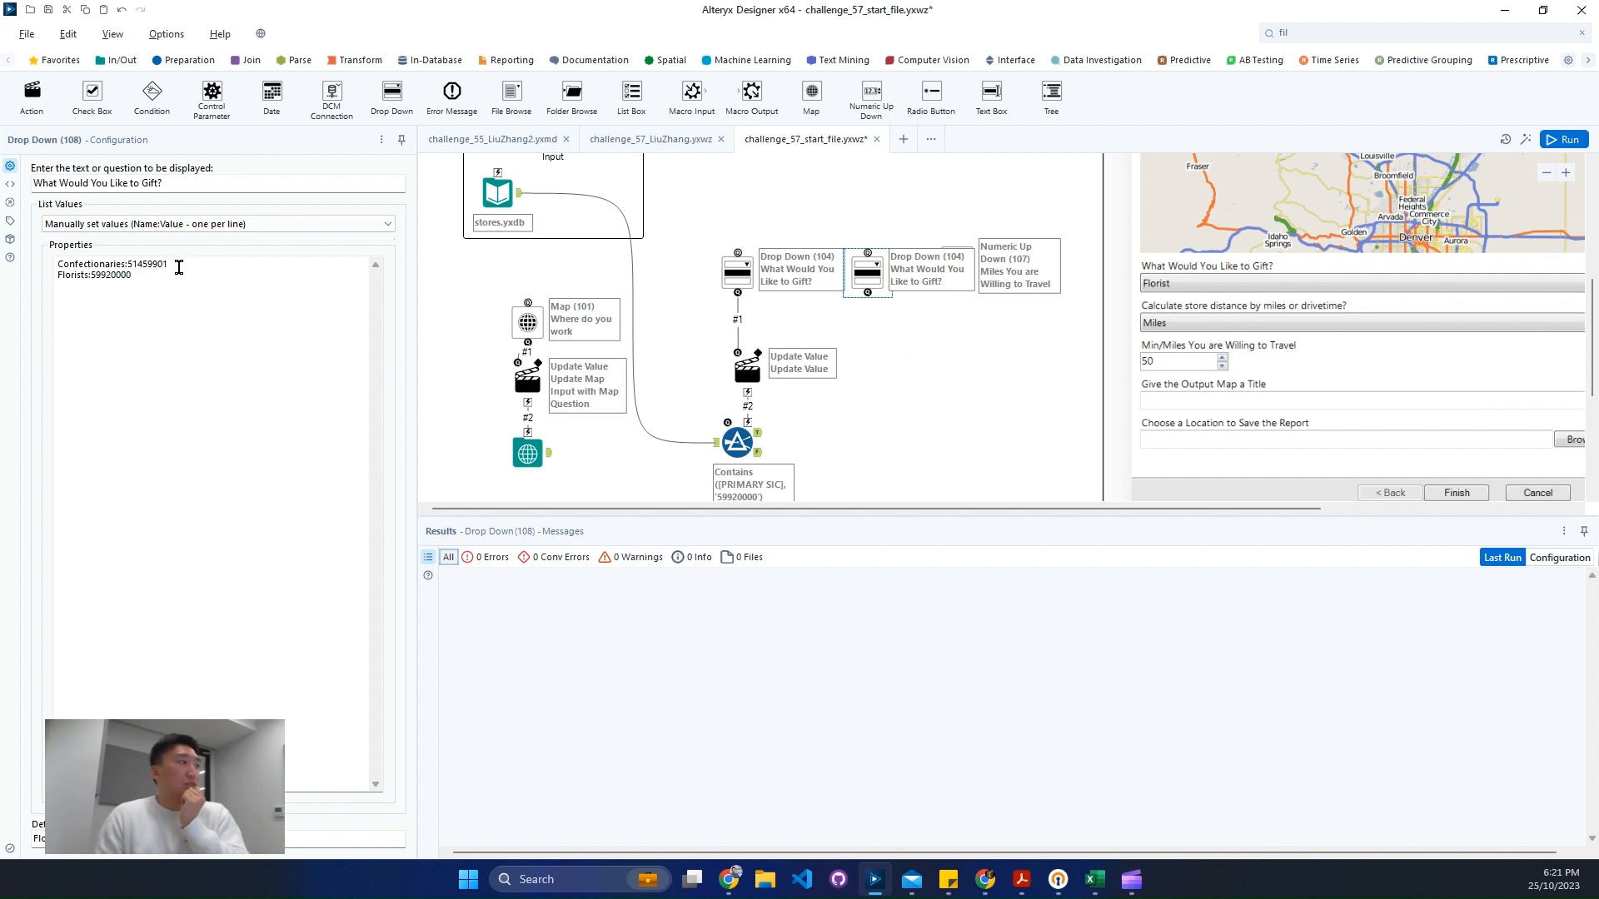
drag(178, 265, 3, 235)
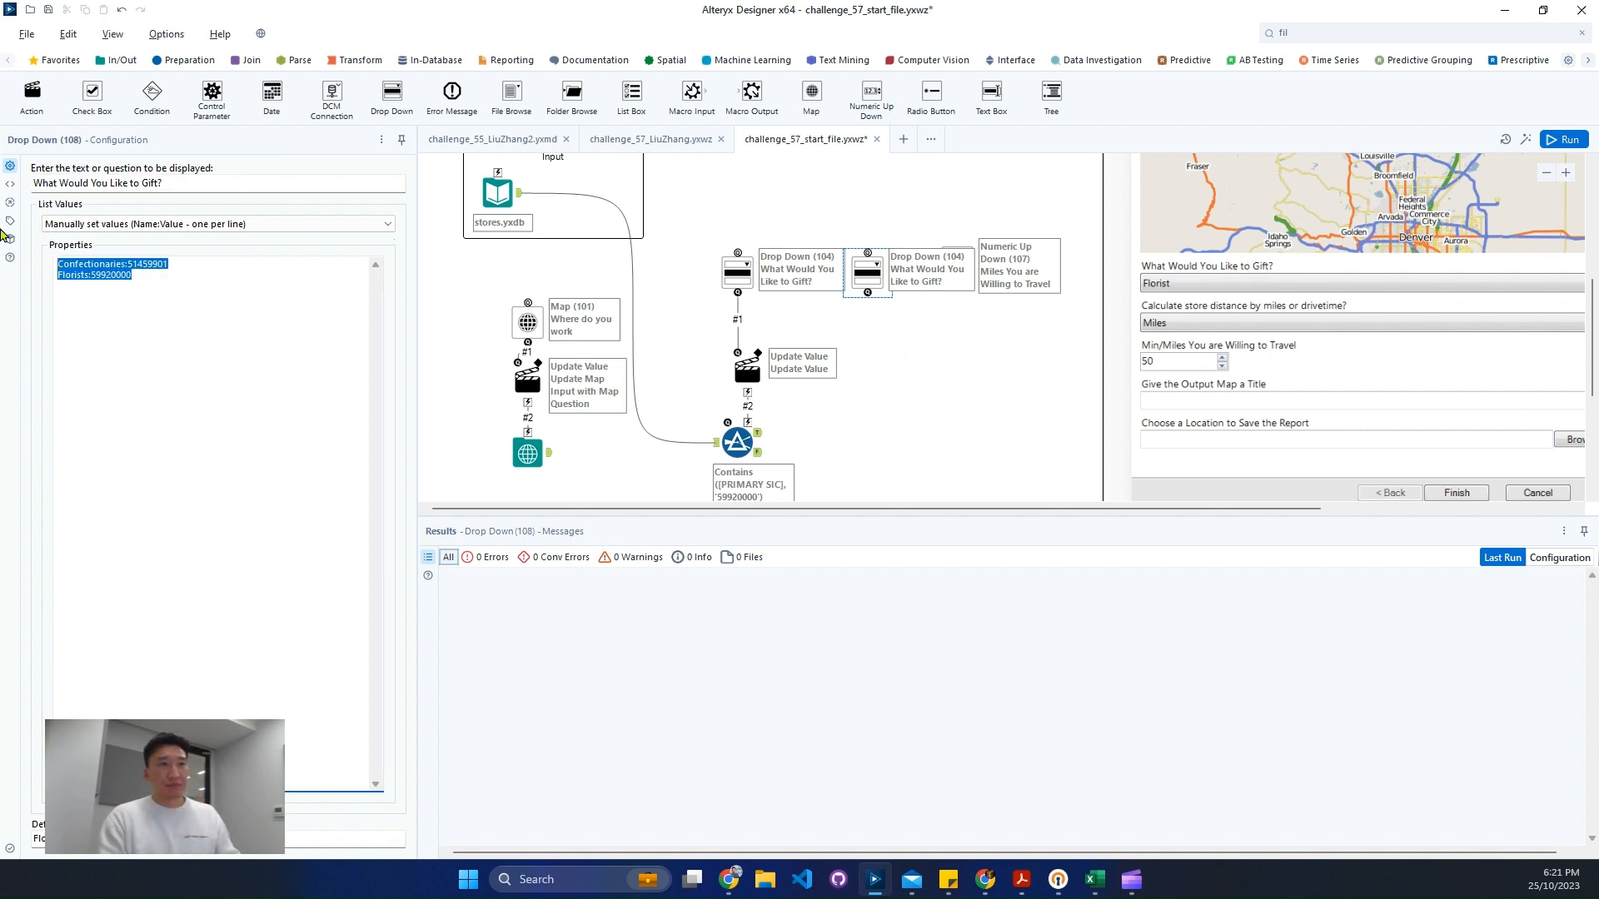
text(Miles )
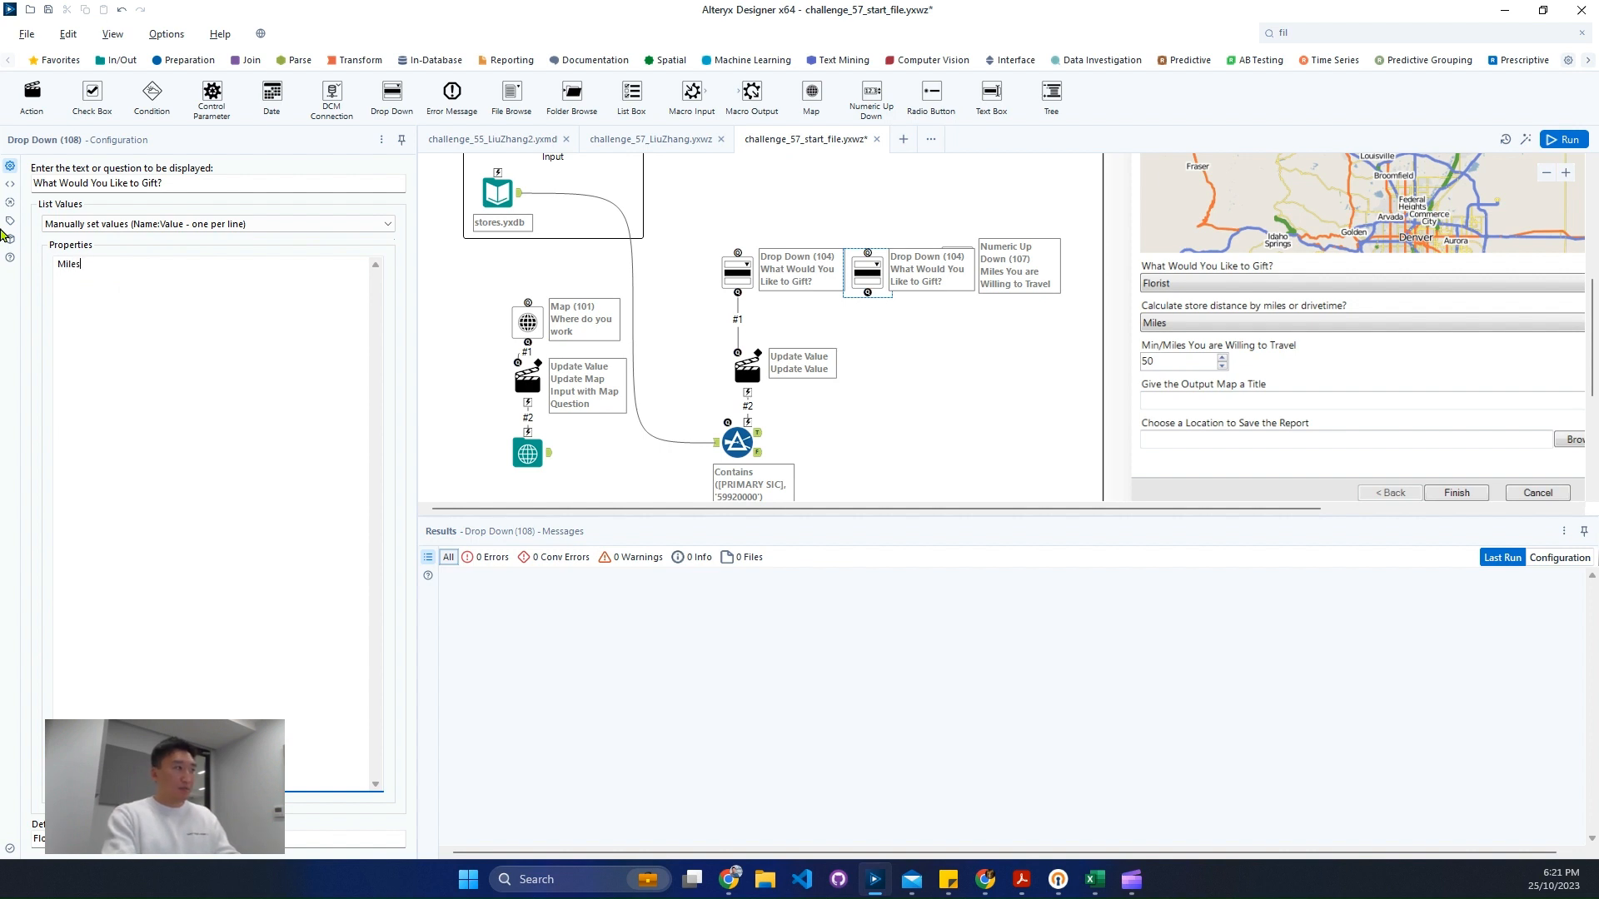
text(Miles2)
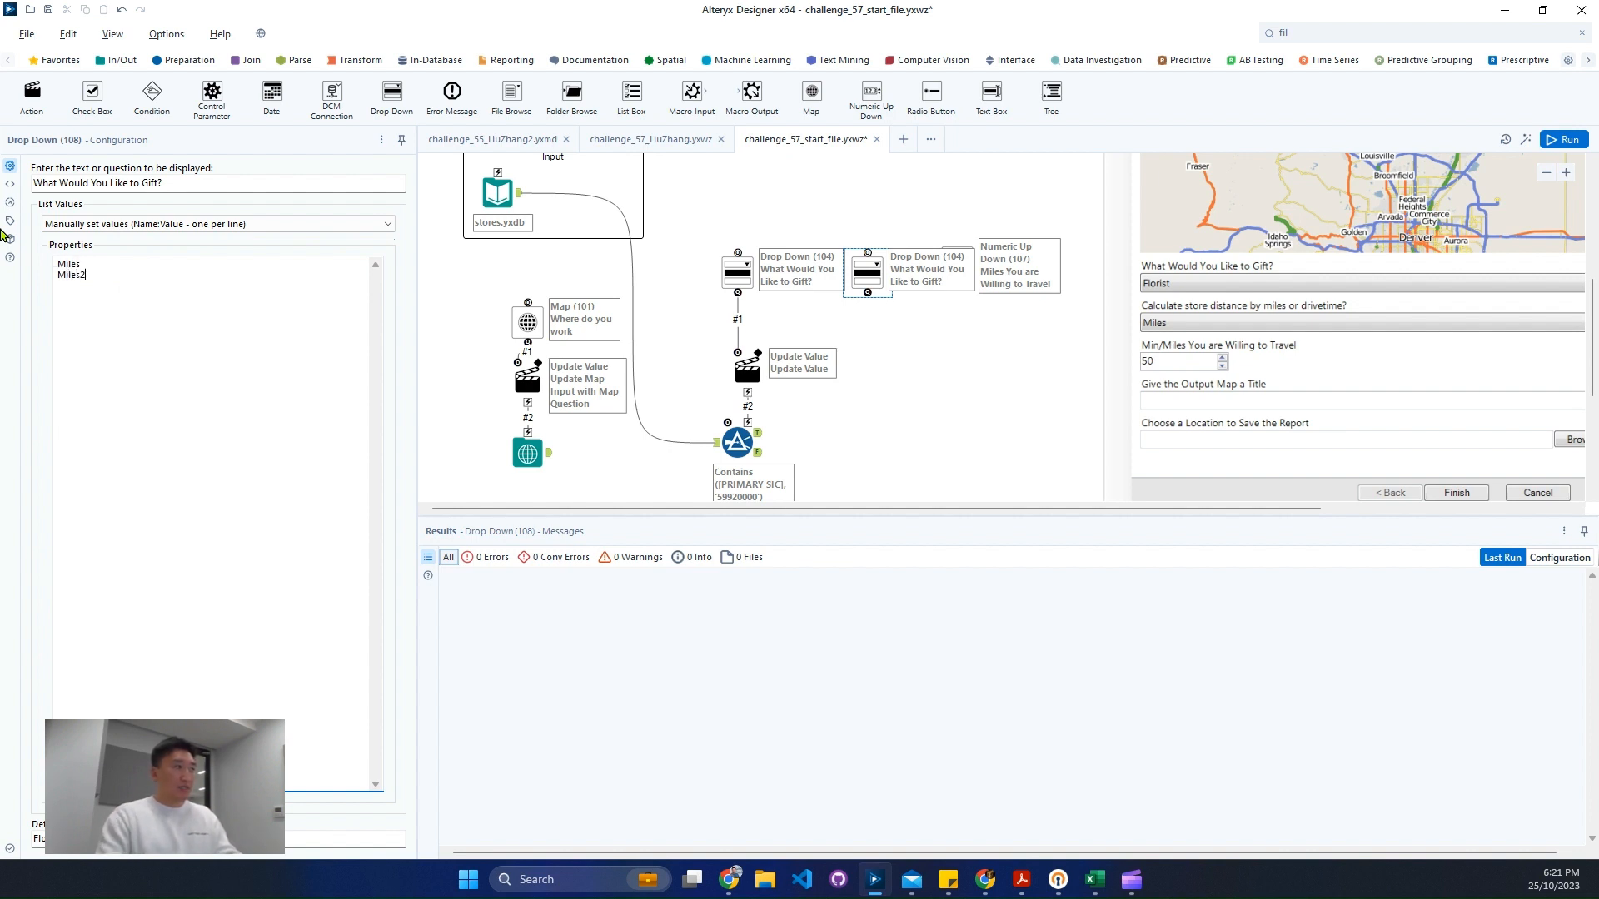
drag(154, 254, 33, 255)
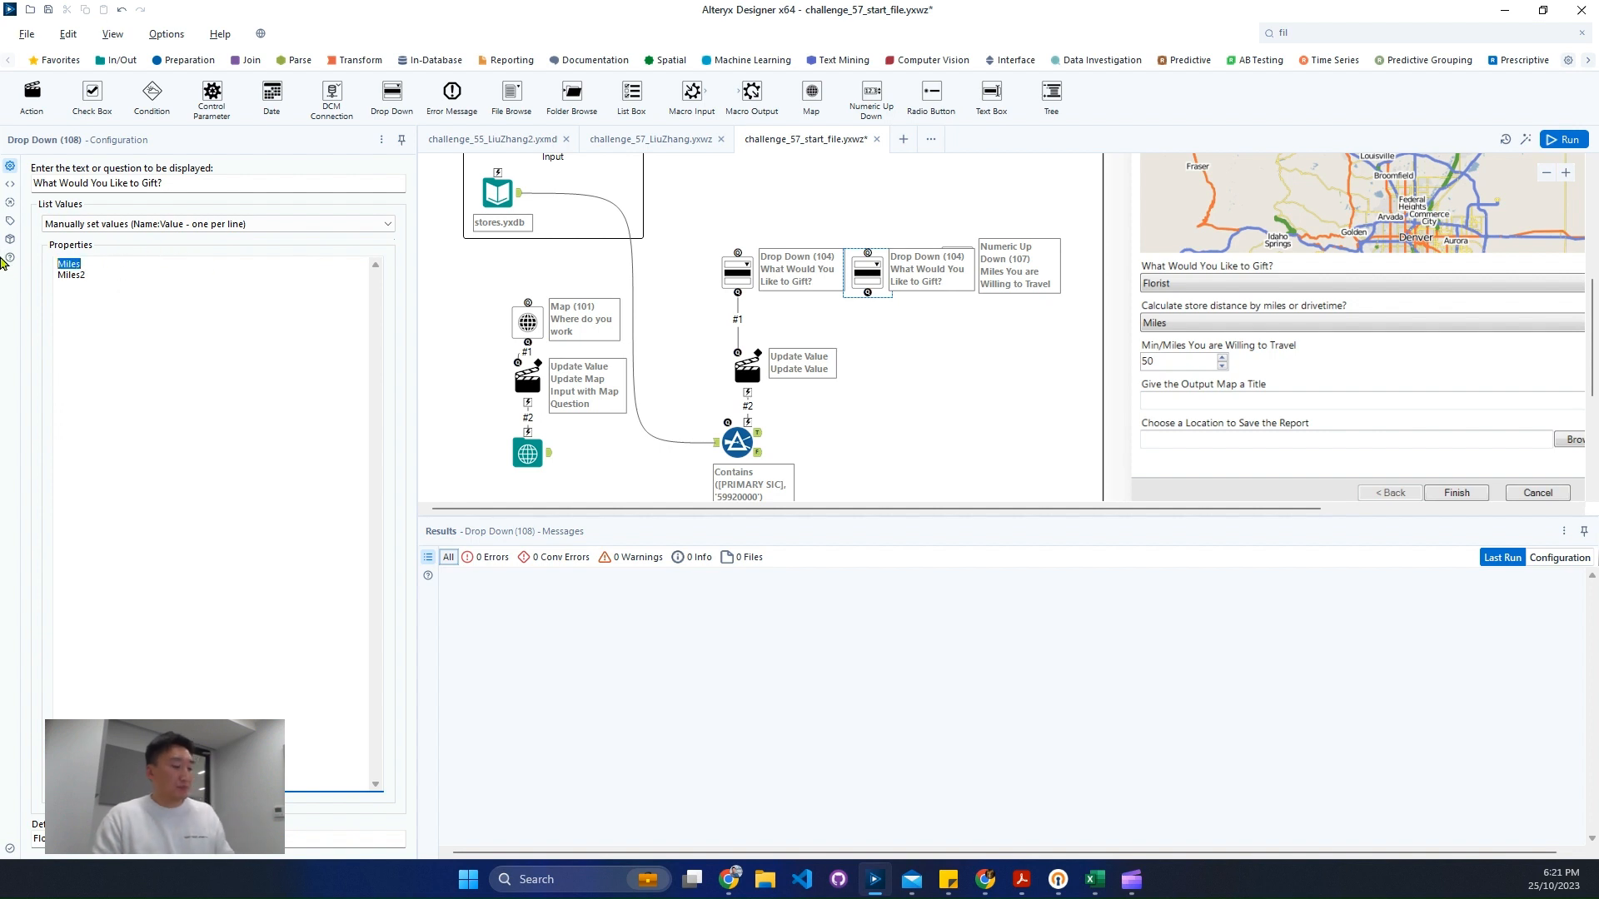
key(Tab)
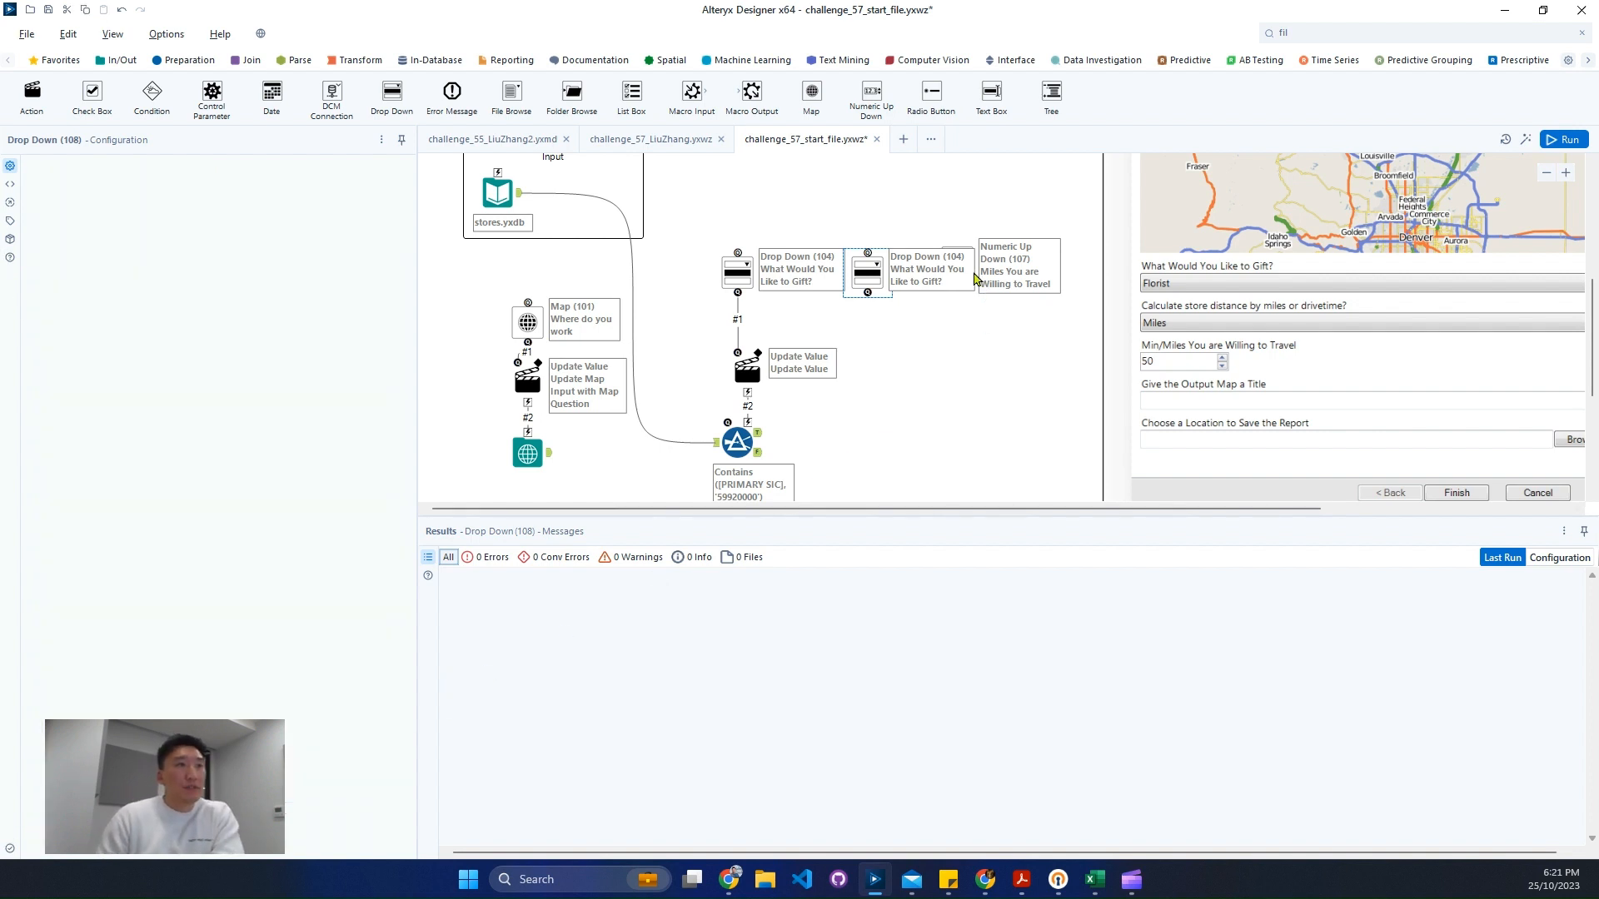
- Move the Numeric Up Down tool to the right of the new drop-down
click(881, 418)
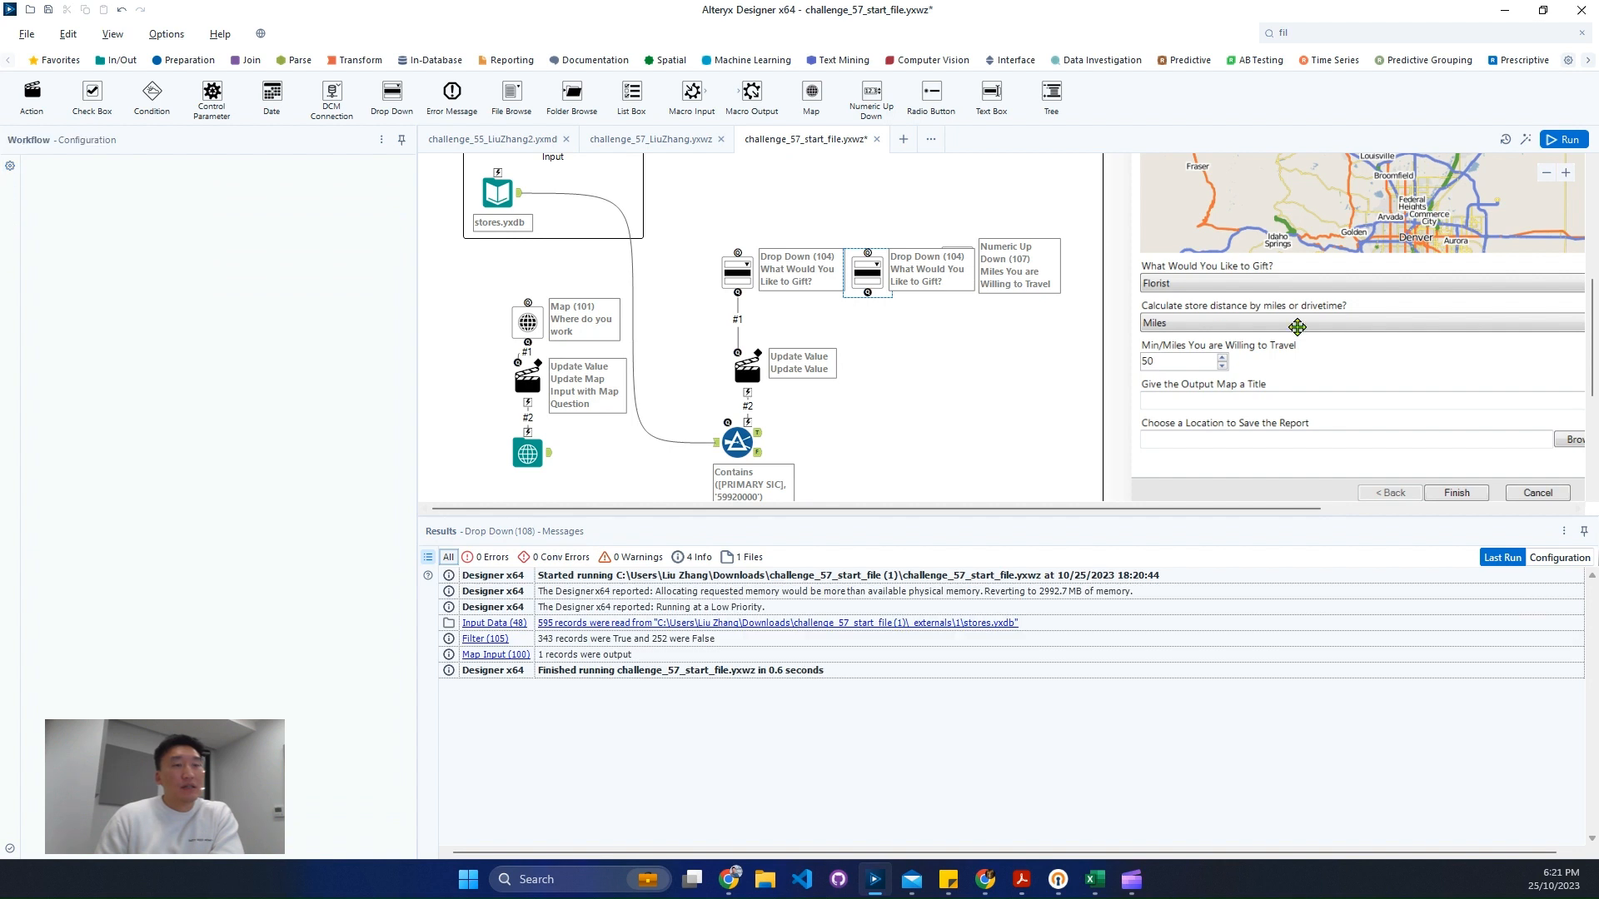
click(1547, 178)
drag(874, 278, 934, 283)
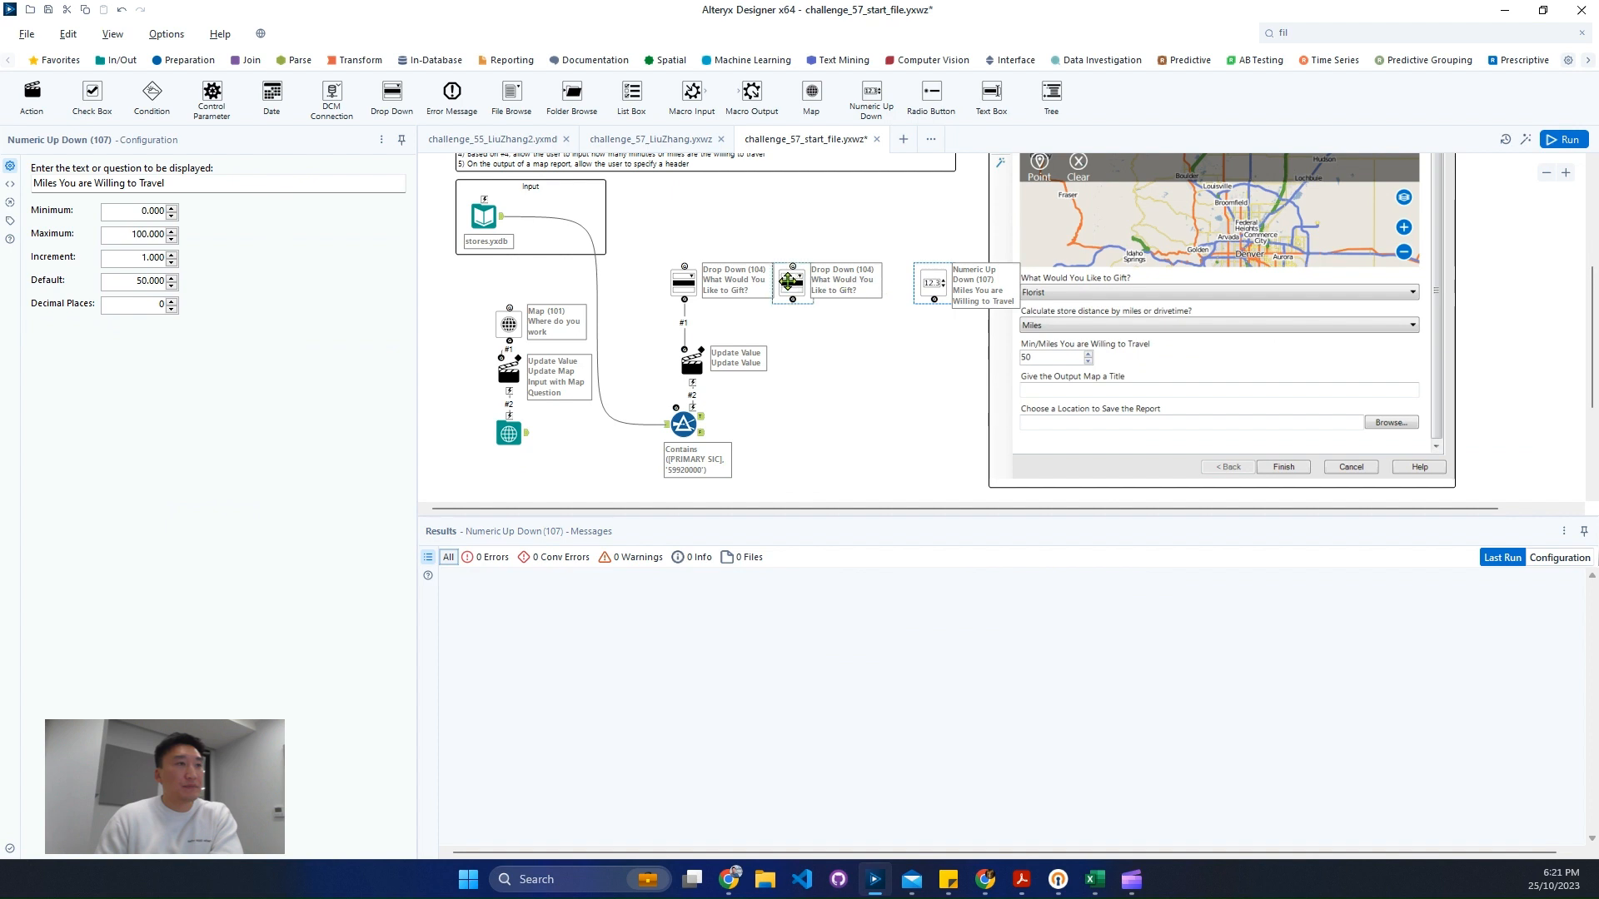
- Nudge the new drop-down toward the Numeric Up Down tool and move the interface preview window aside
drag(792, 281, 825, 281)
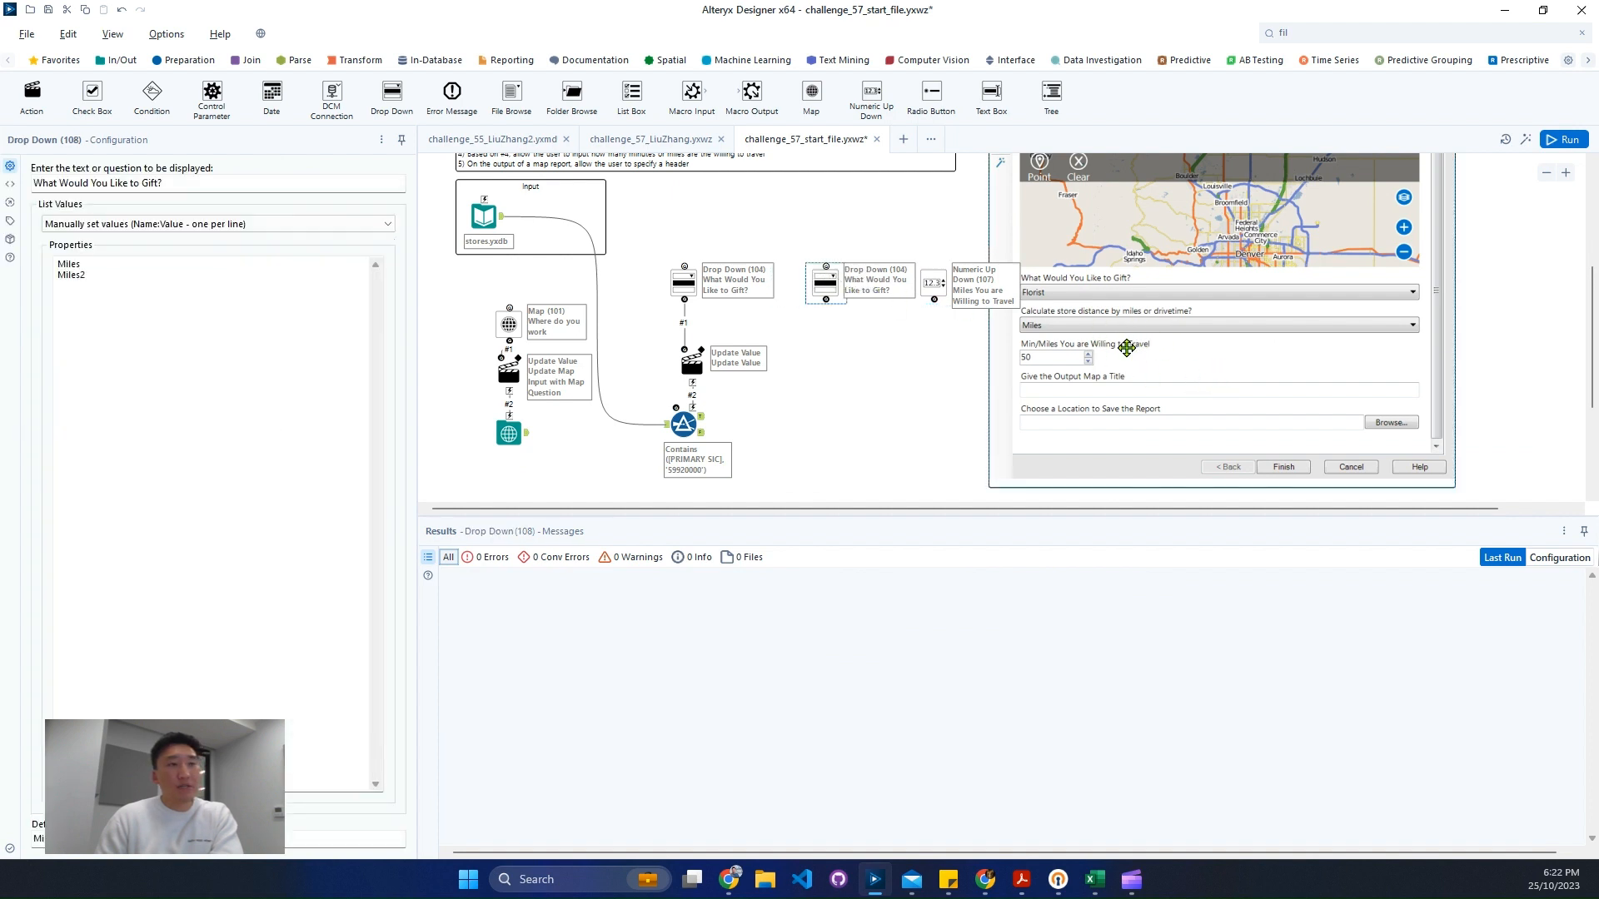
drag(1125, 348, 1349, 342)
click(1095, 361)
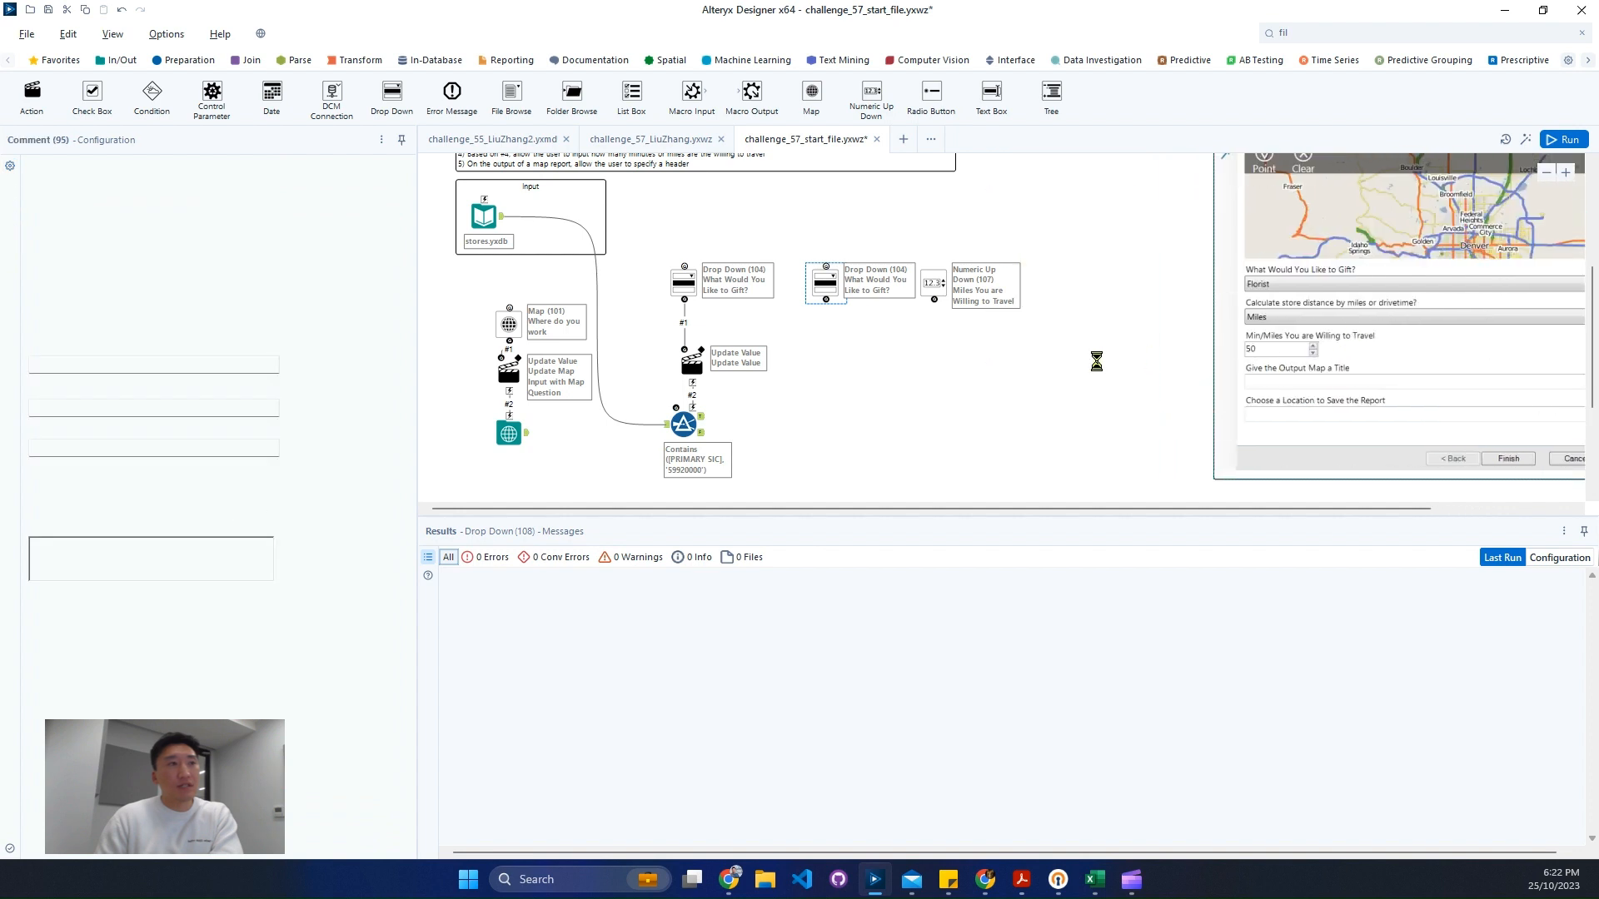
- Select the Map question, its Update Value action and the map input tool and move them to the right
scroll(560, 446, down, 1)
drag(559, 427, 506, 310)
drag(504, 378, 545, 470)
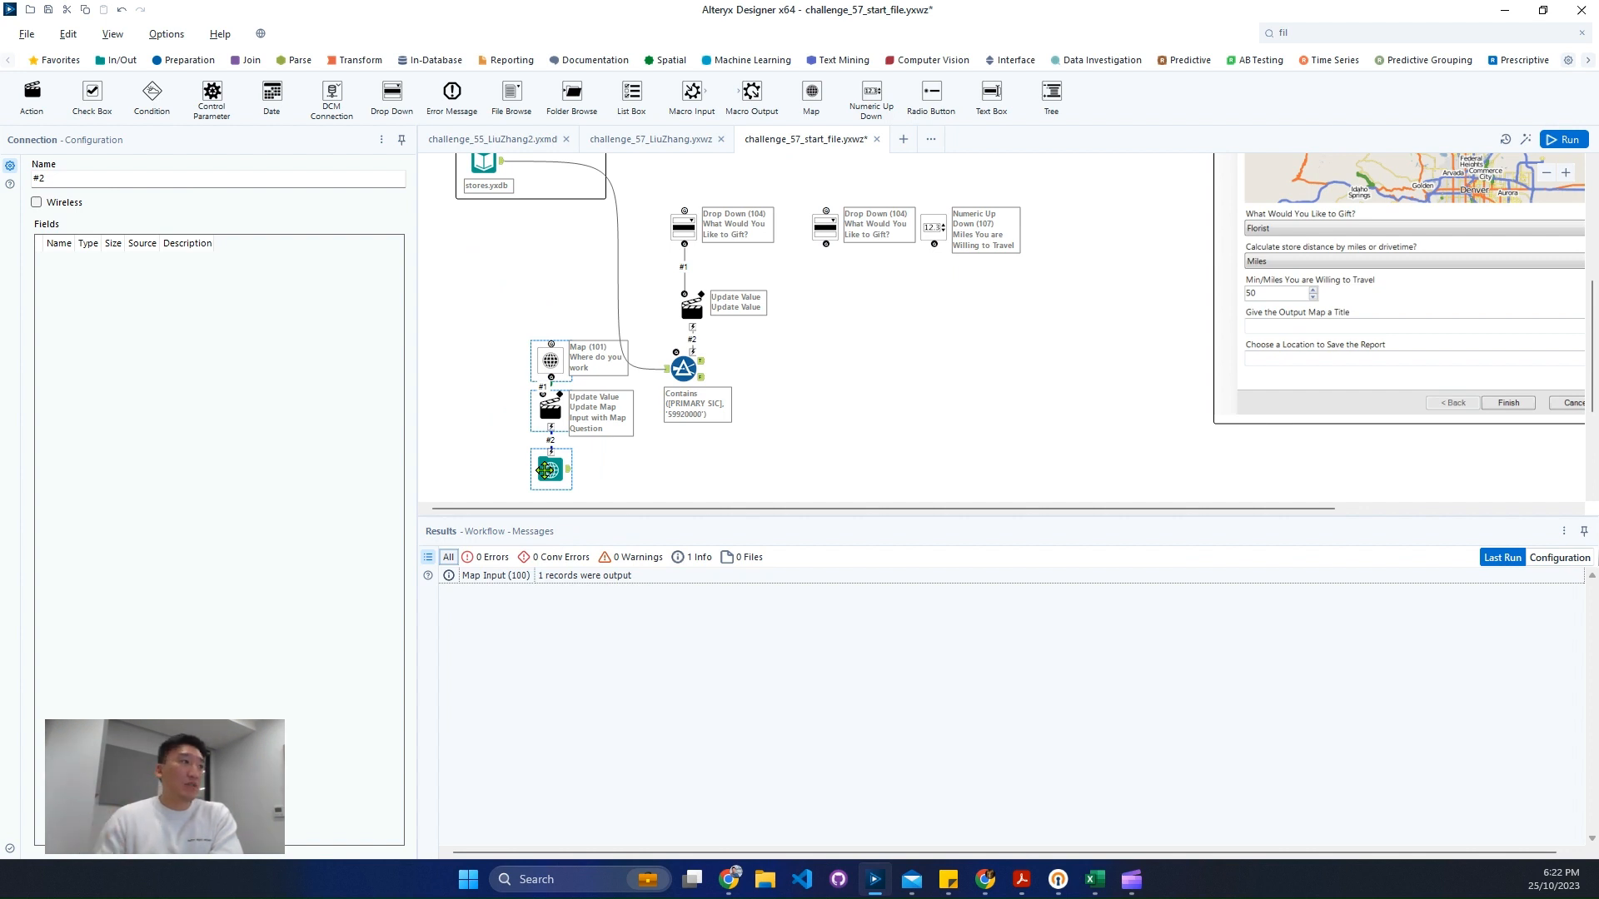
- Add a Trade Area tool after the map input and set its units to Radius (Miles)
click(665, 61)
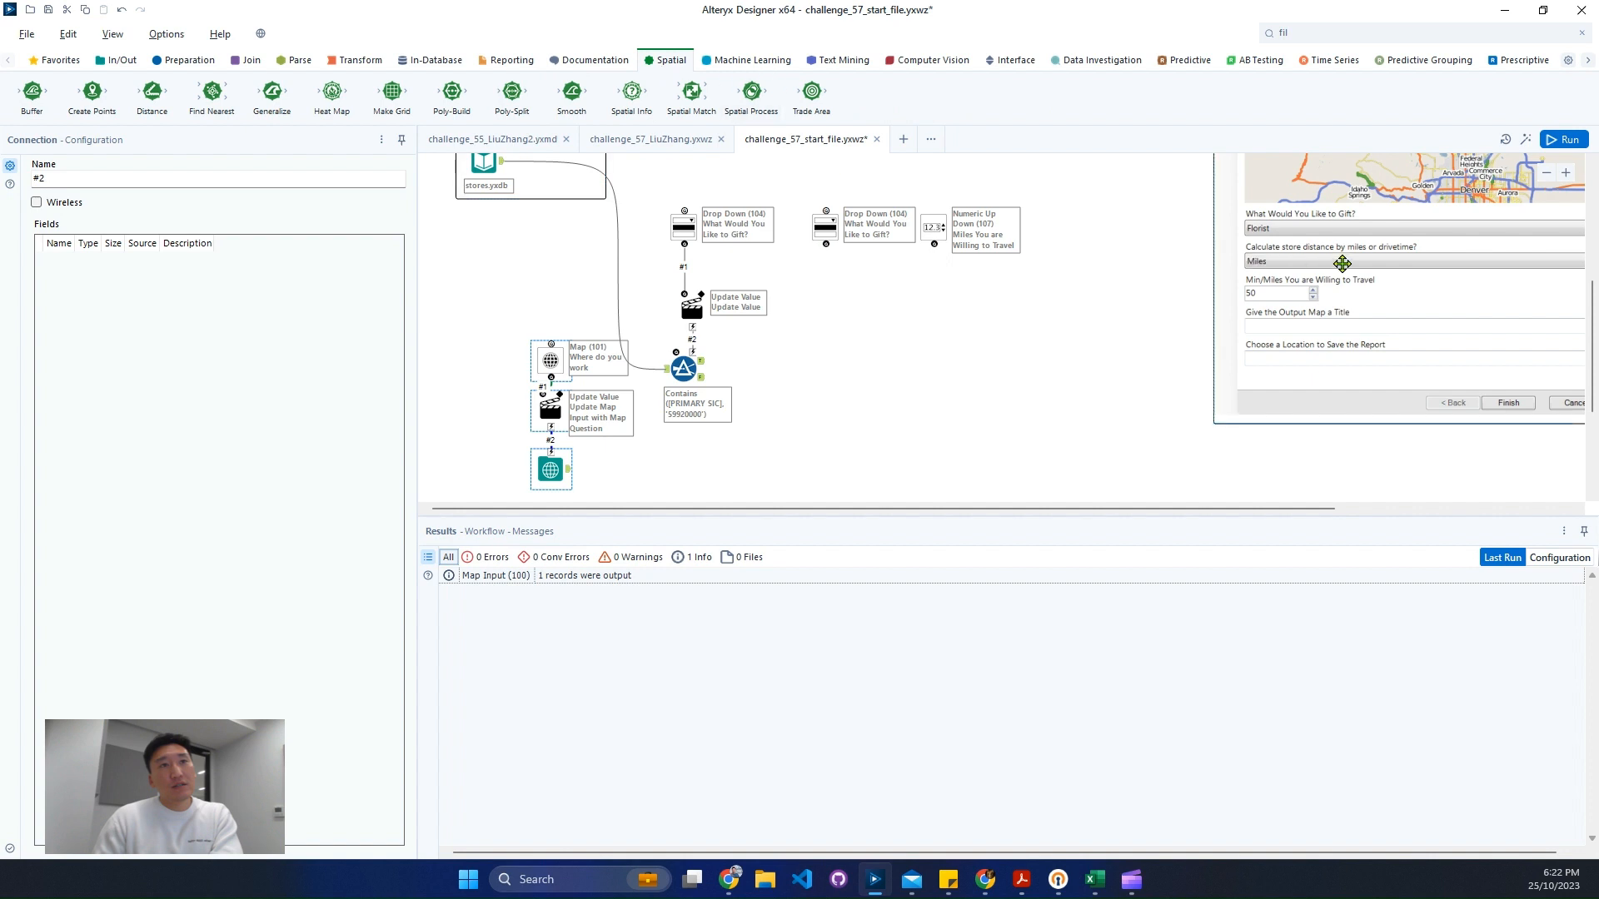
scroll(896, 393, down, 1)
drag(812, 92, 630, 386)
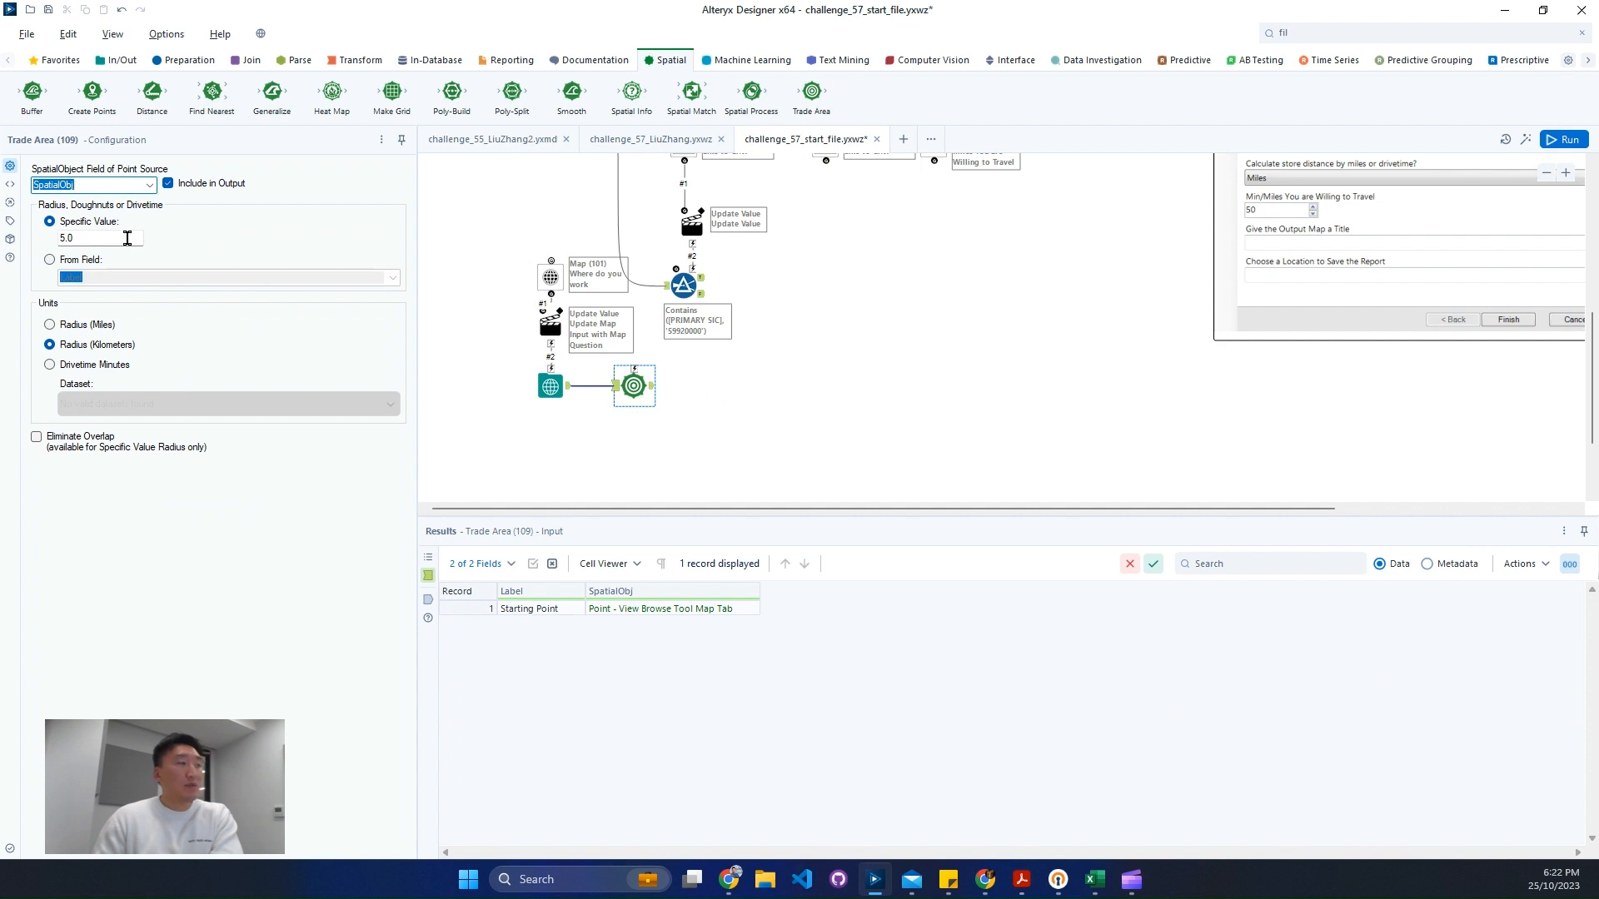
click(147, 201)
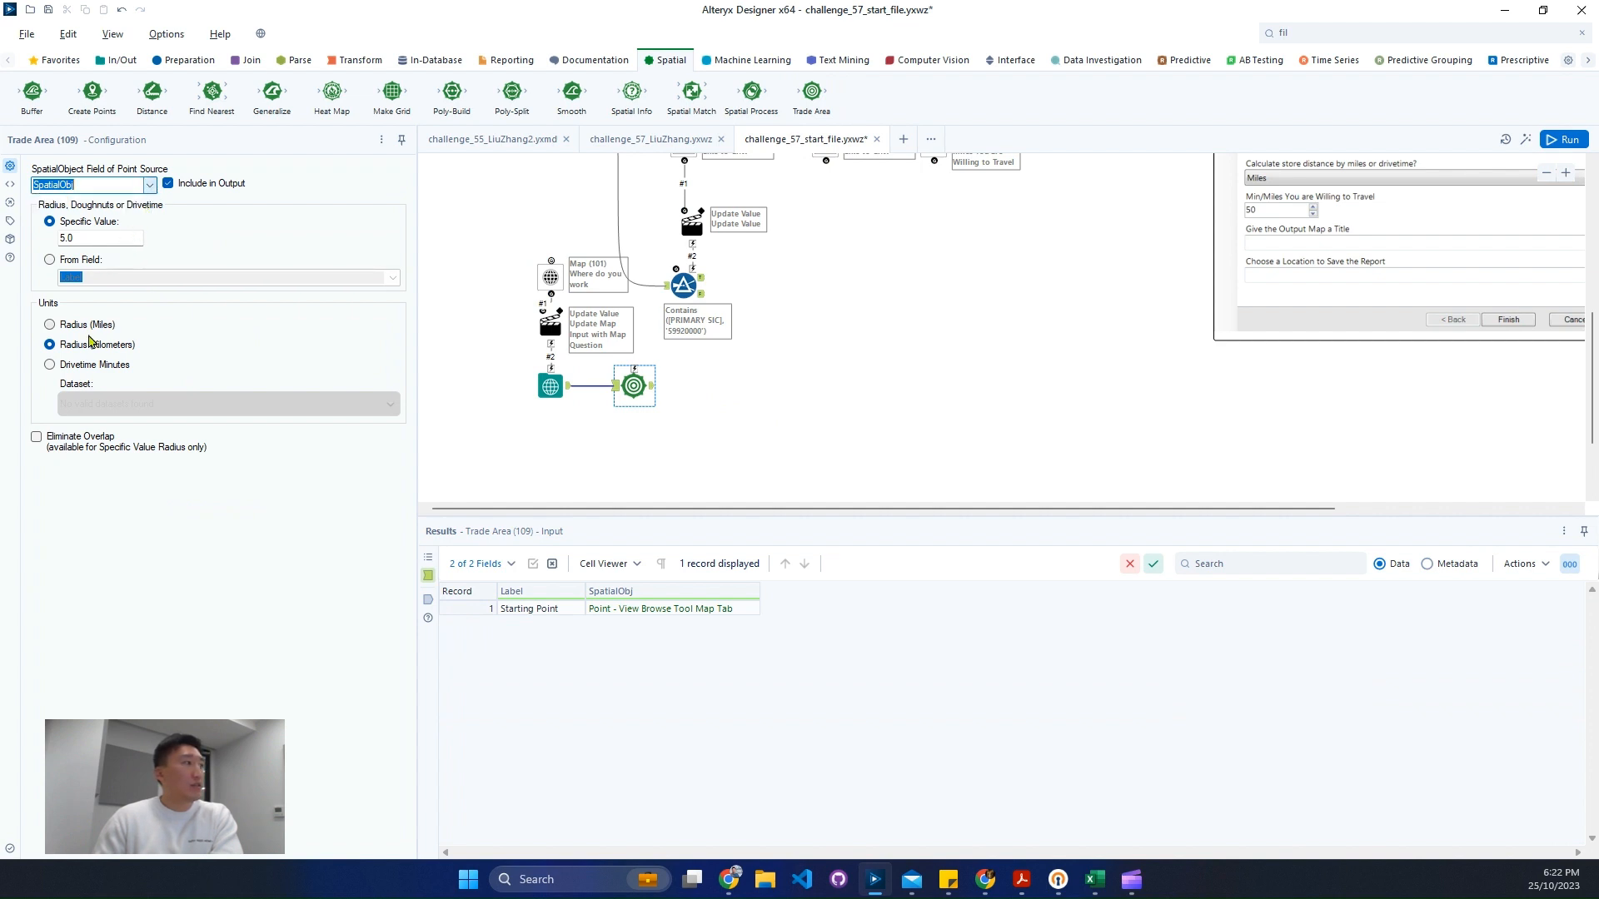
click(106, 327)
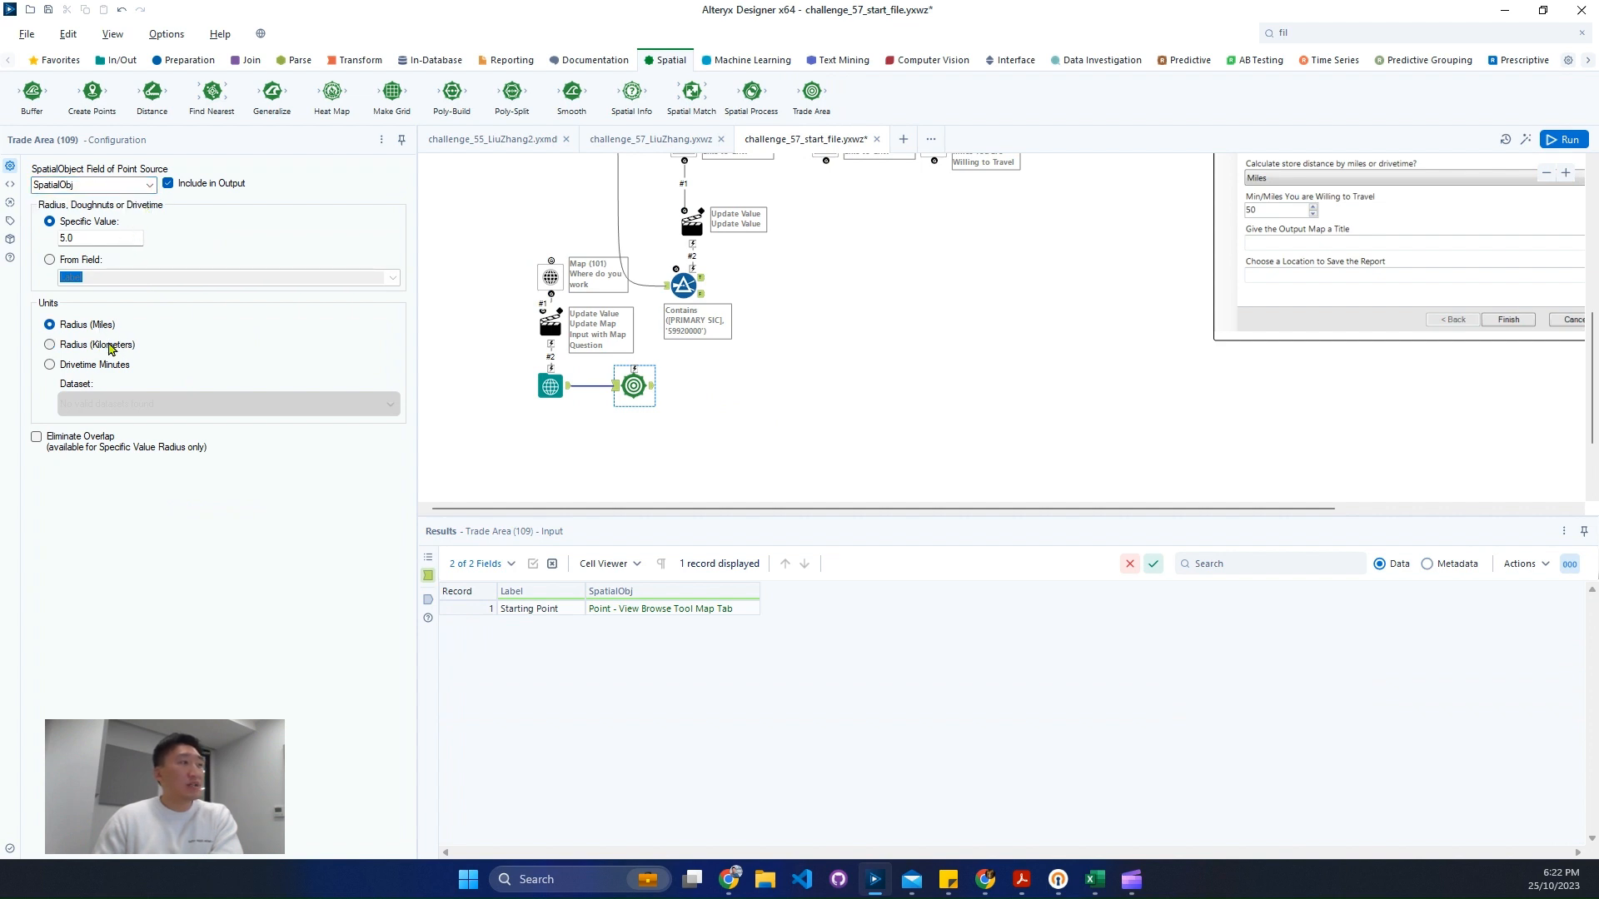
scroll(828, 385, up, 2)
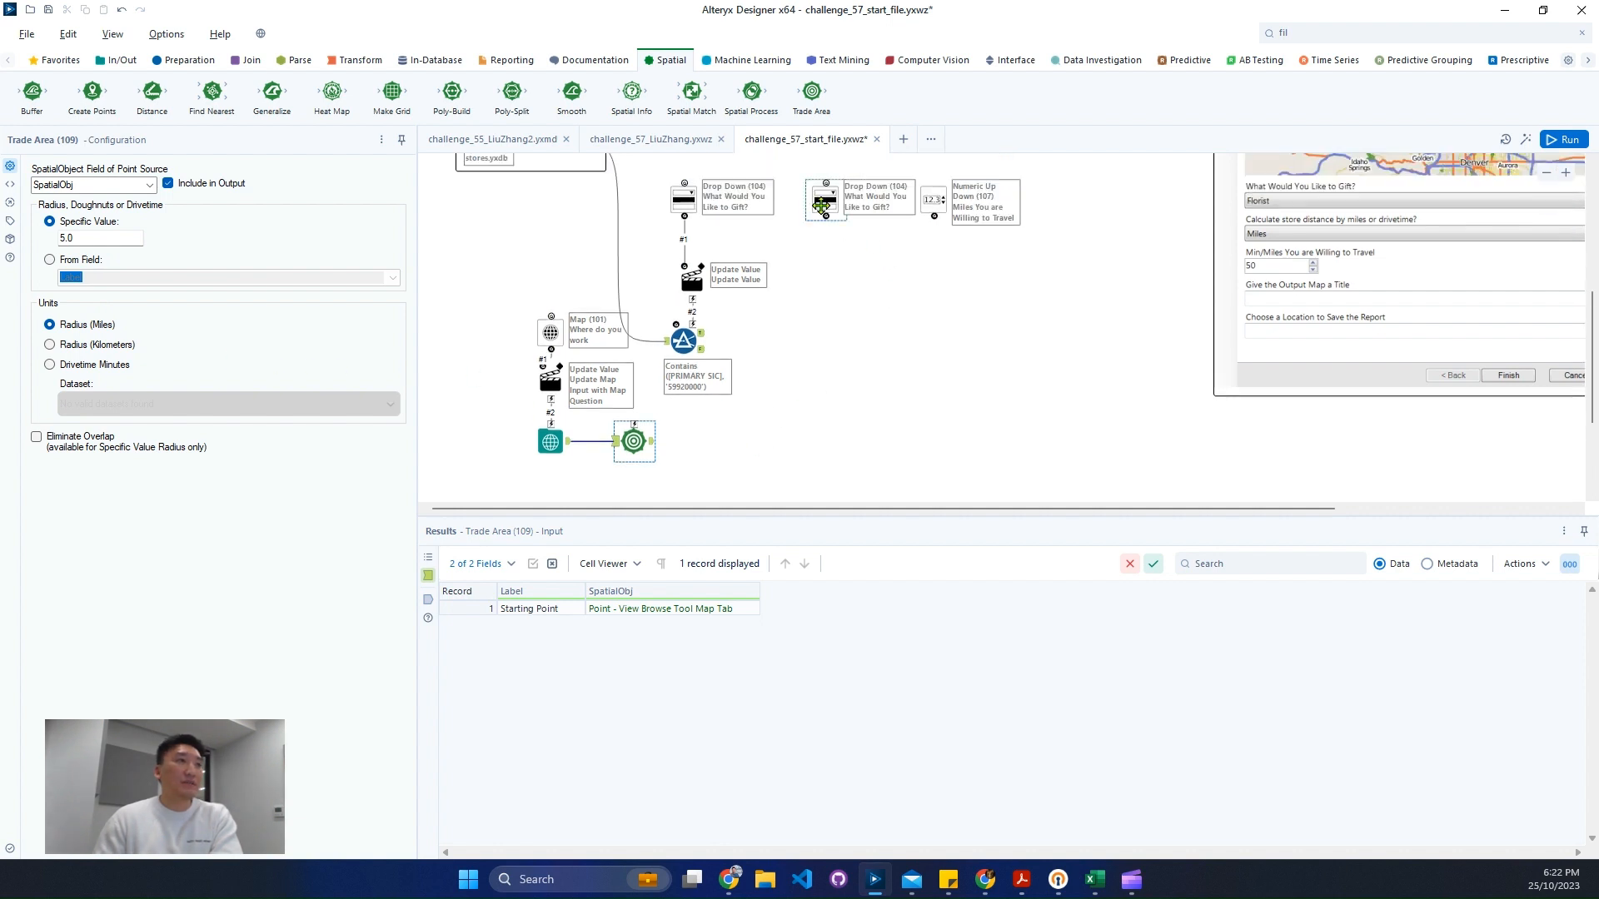
- Replace the new drop-down's Miles2 list entry with Kilometers
click(822, 205)
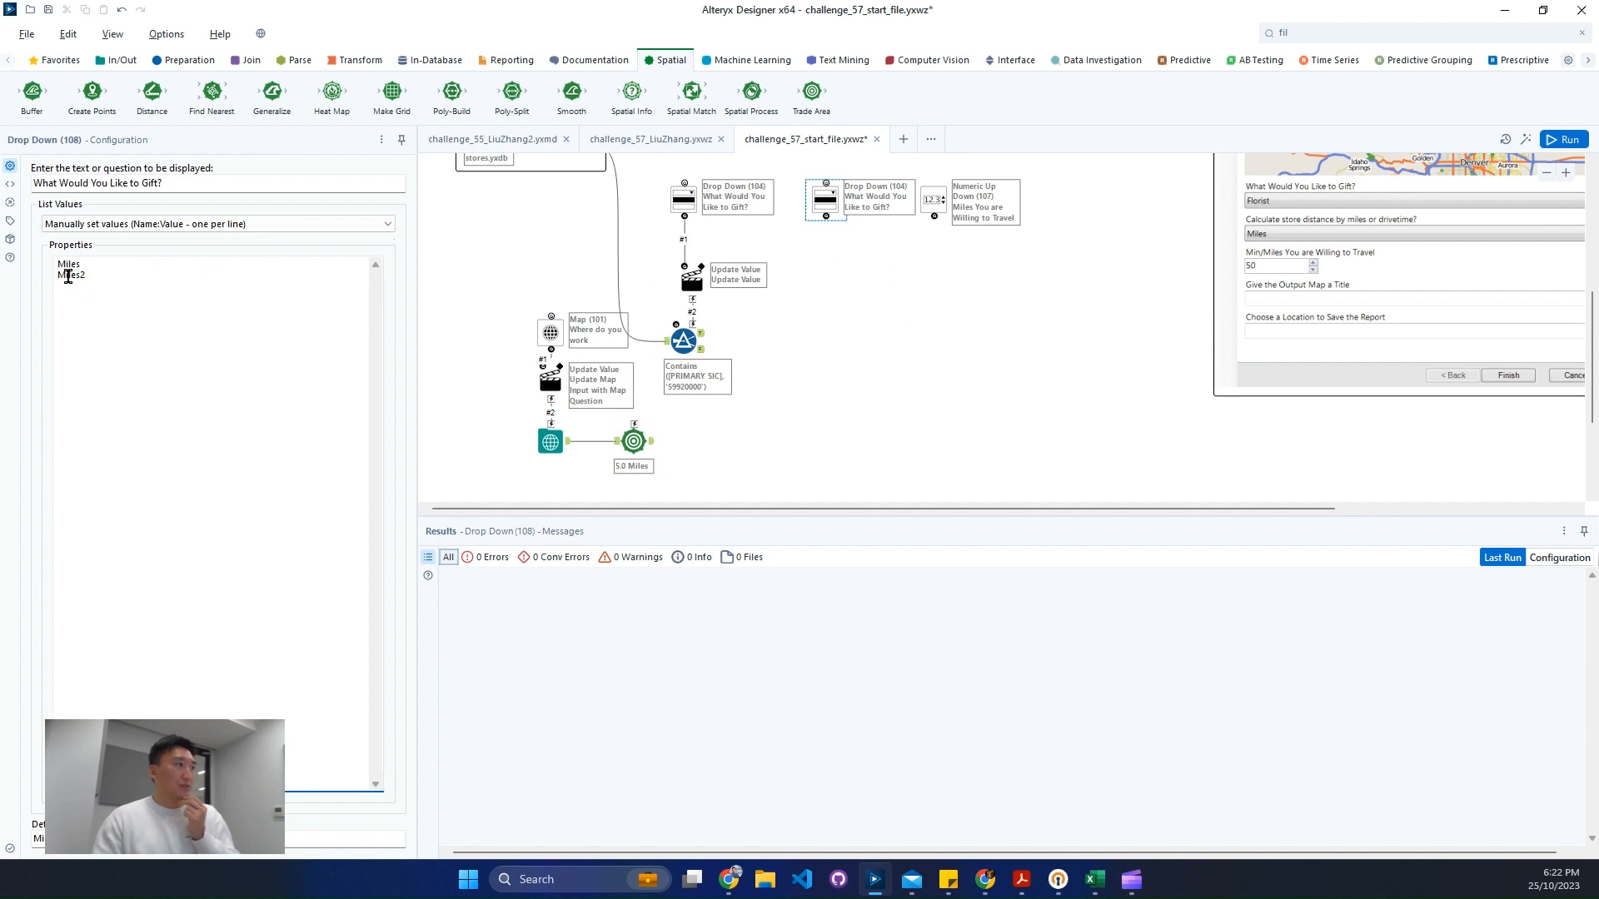
double_click(69, 278)
text(Kili)
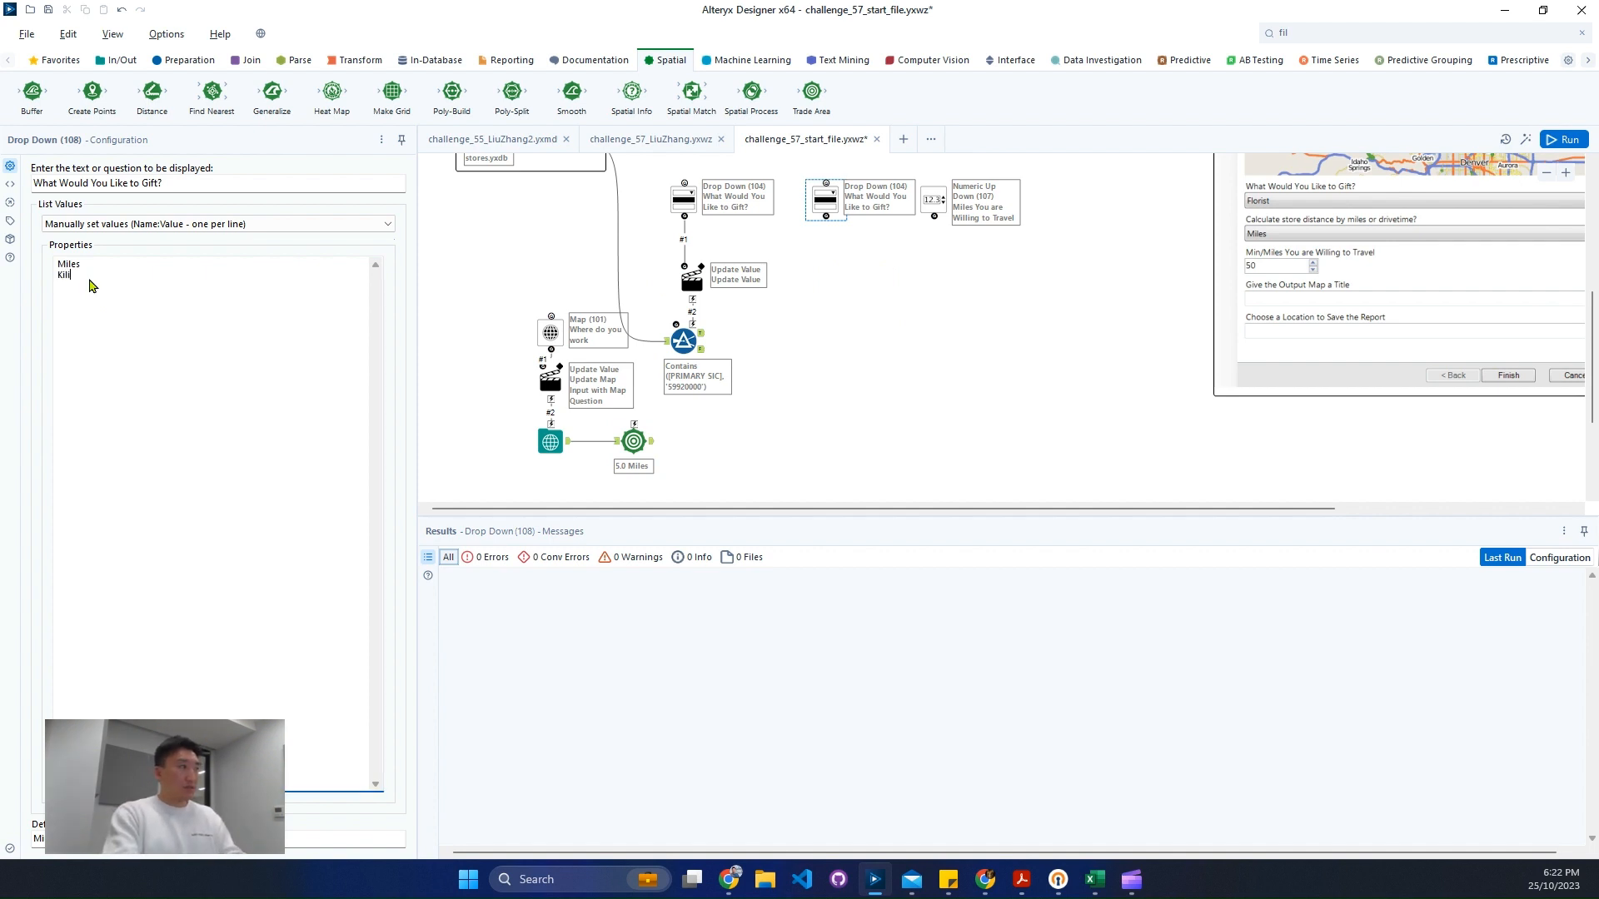
key(BackSpace)
text(omete)
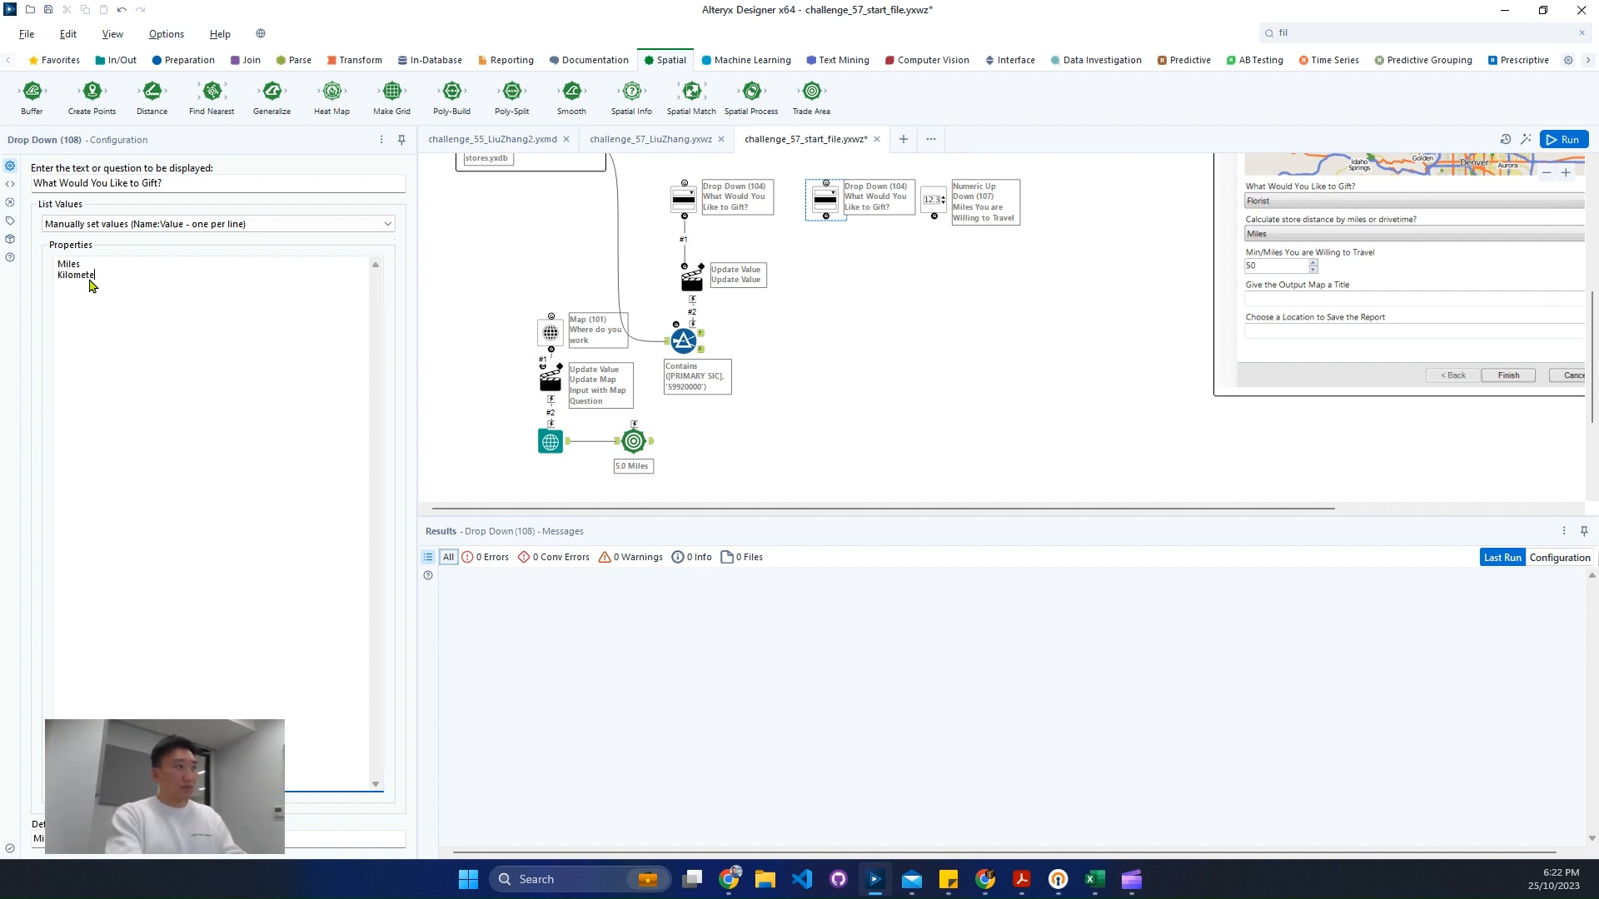
text(rs)
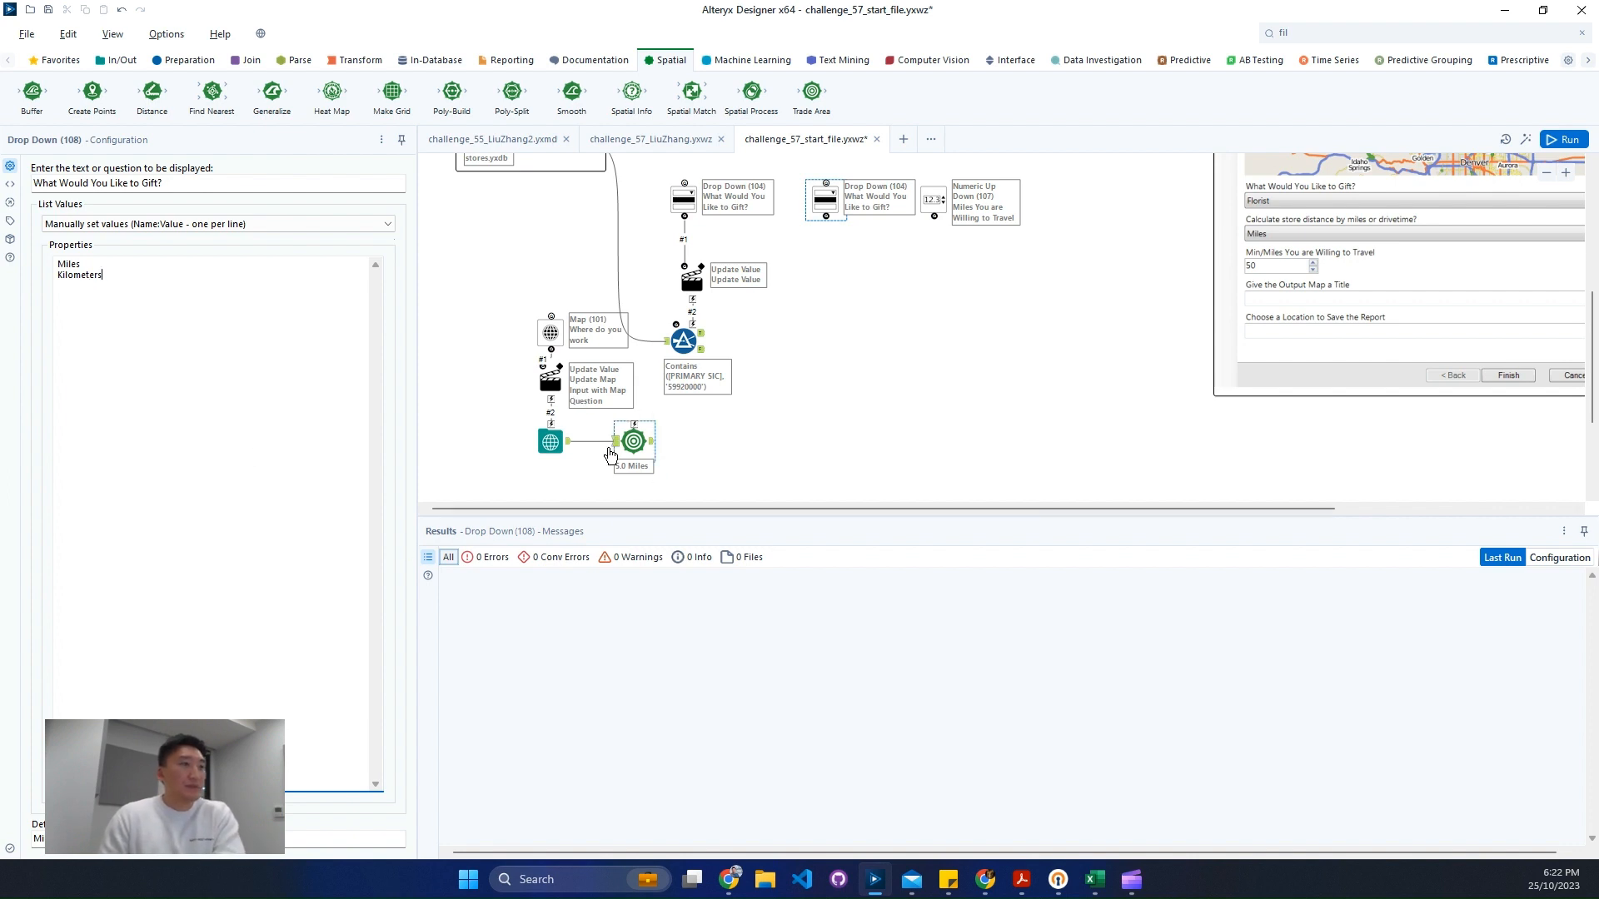
- Move the Trade Area tool below the new drop-down and connect the drop-down to it through an Action tool
drag(619, 441, 834, 433)
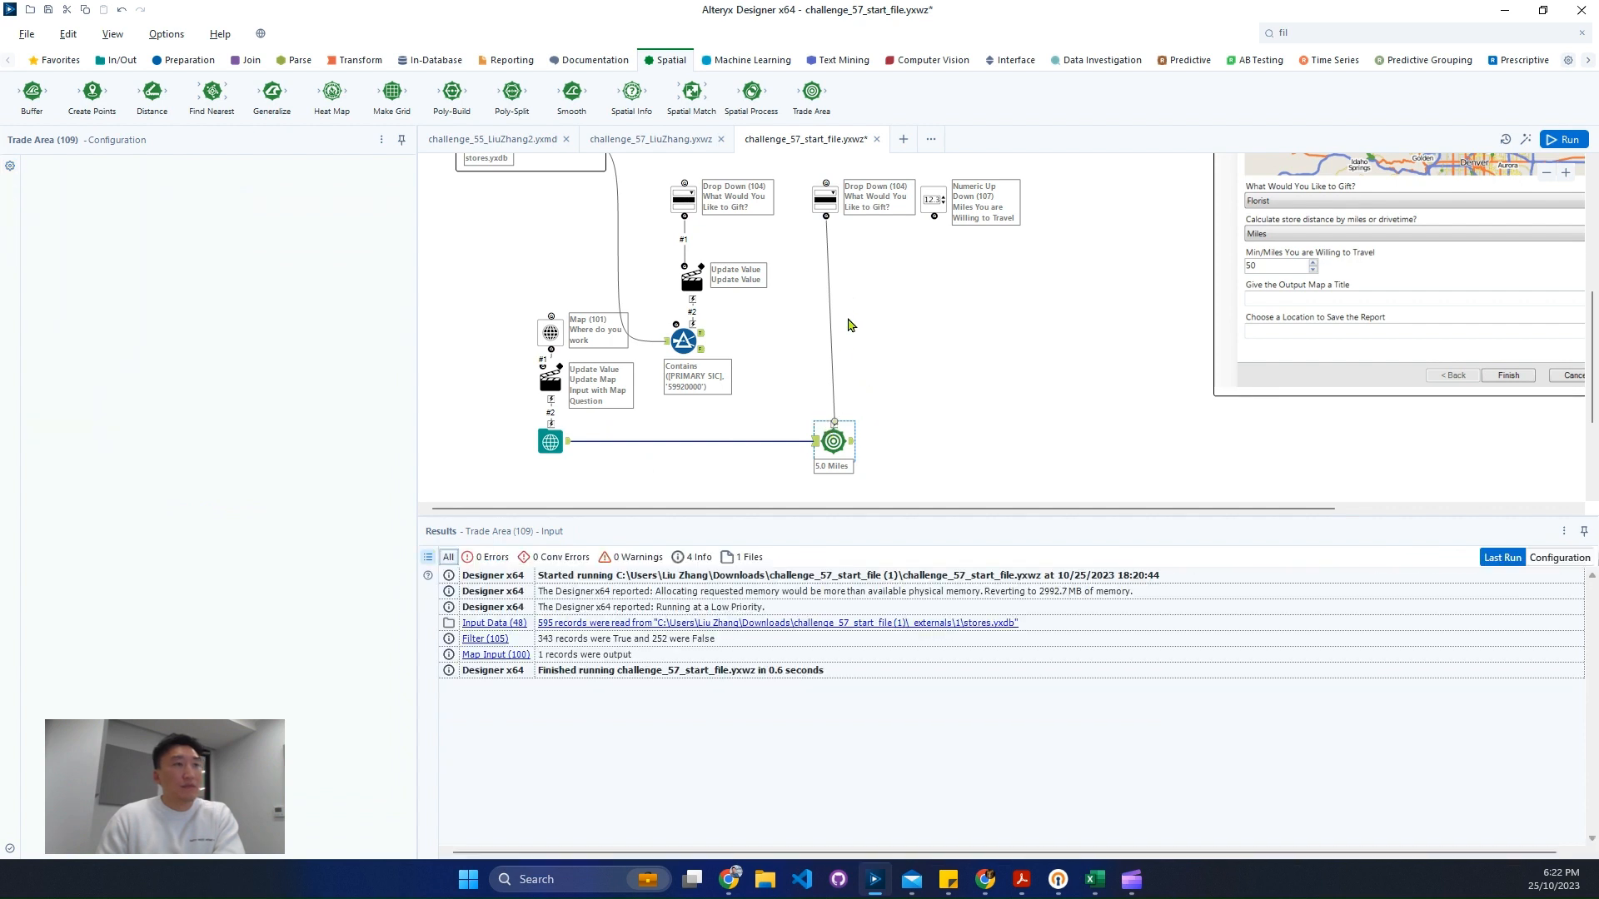
drag(834, 310, 830, 315)
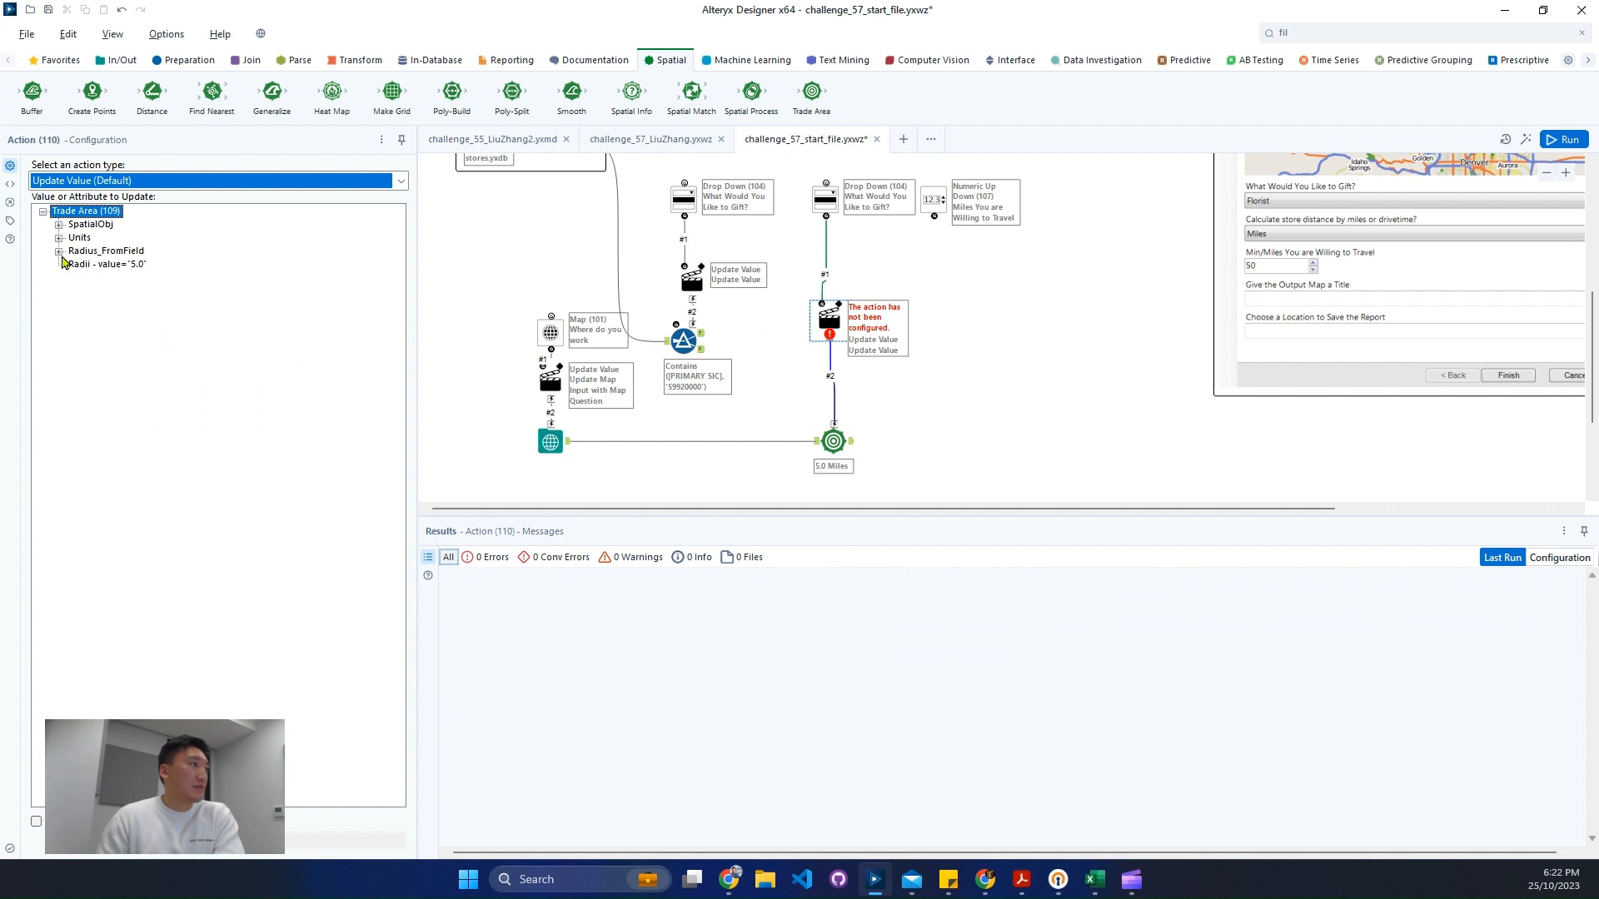
click(59, 238)
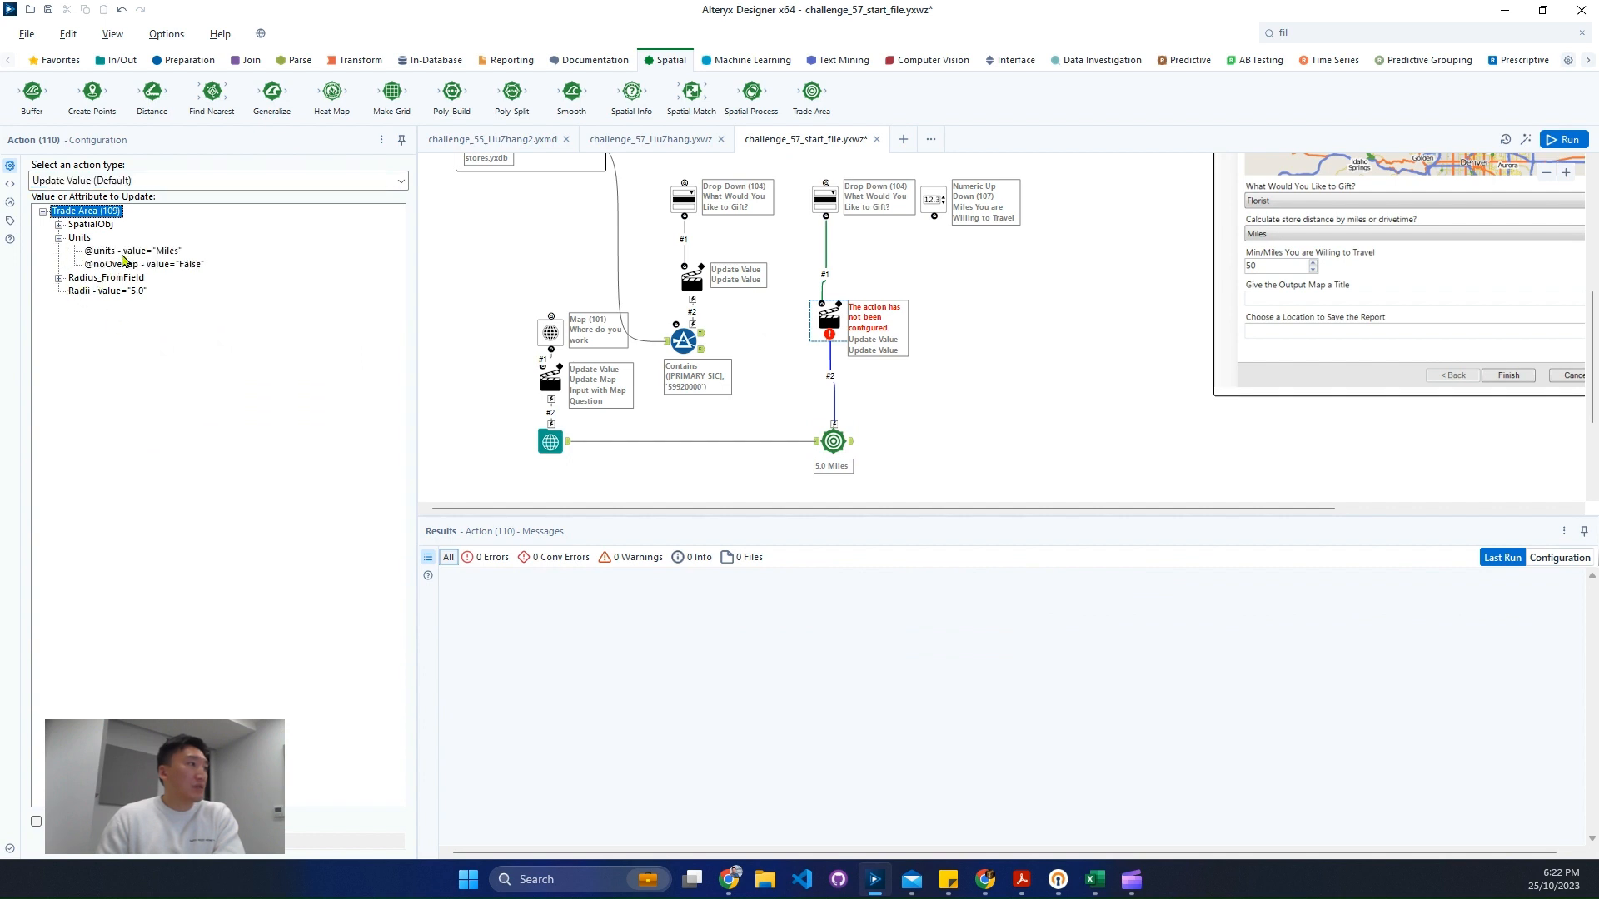
click(122, 254)
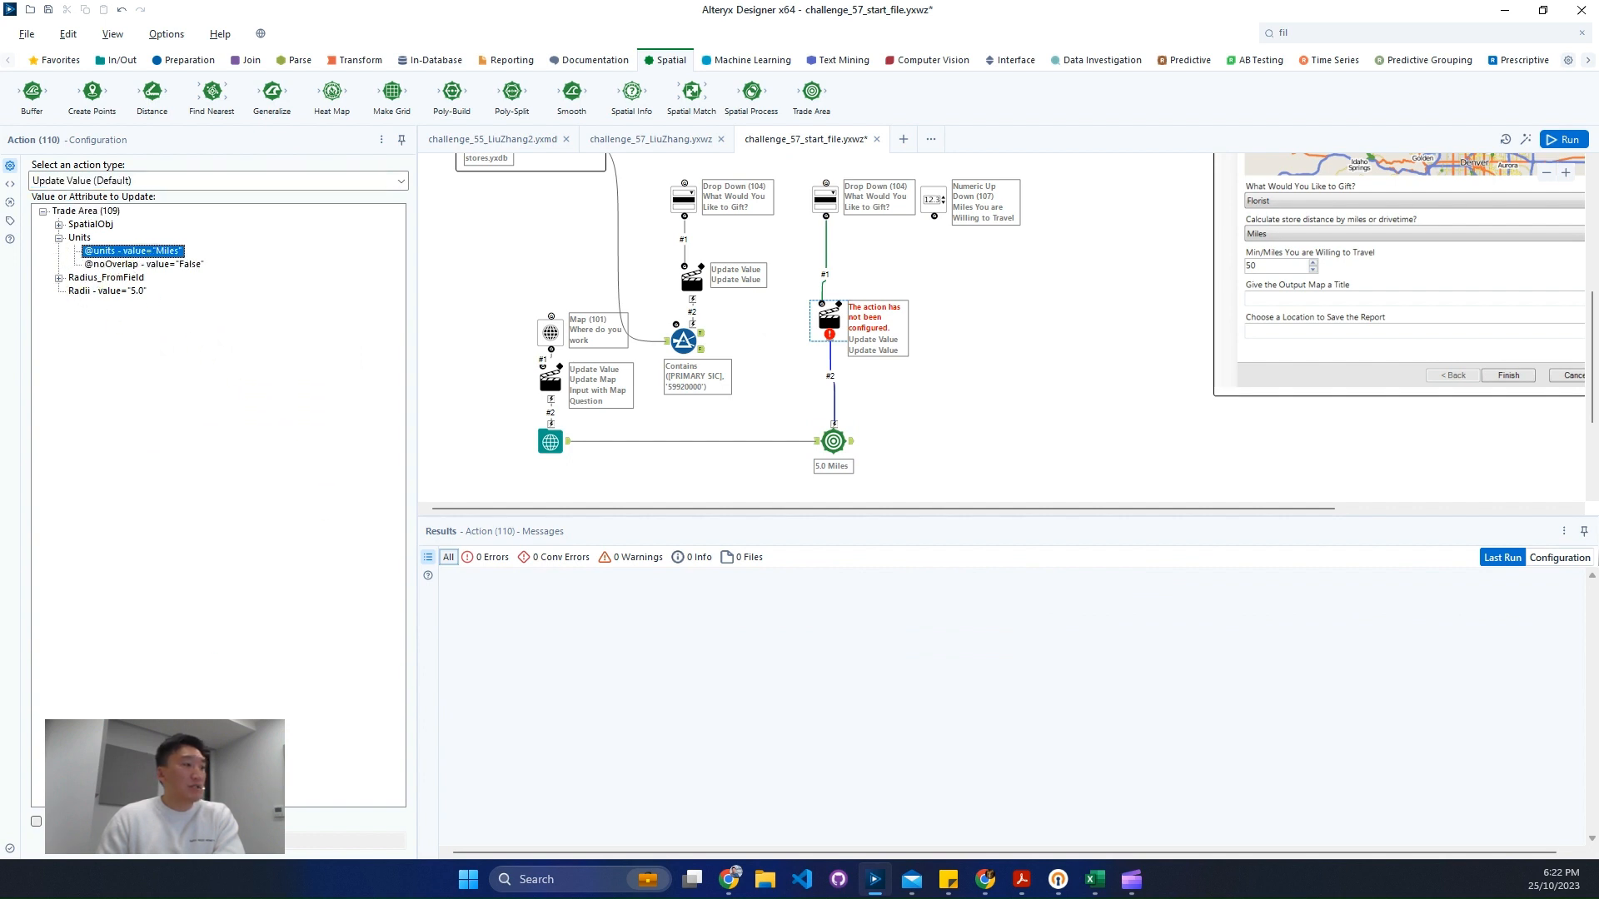
click(36, 821)
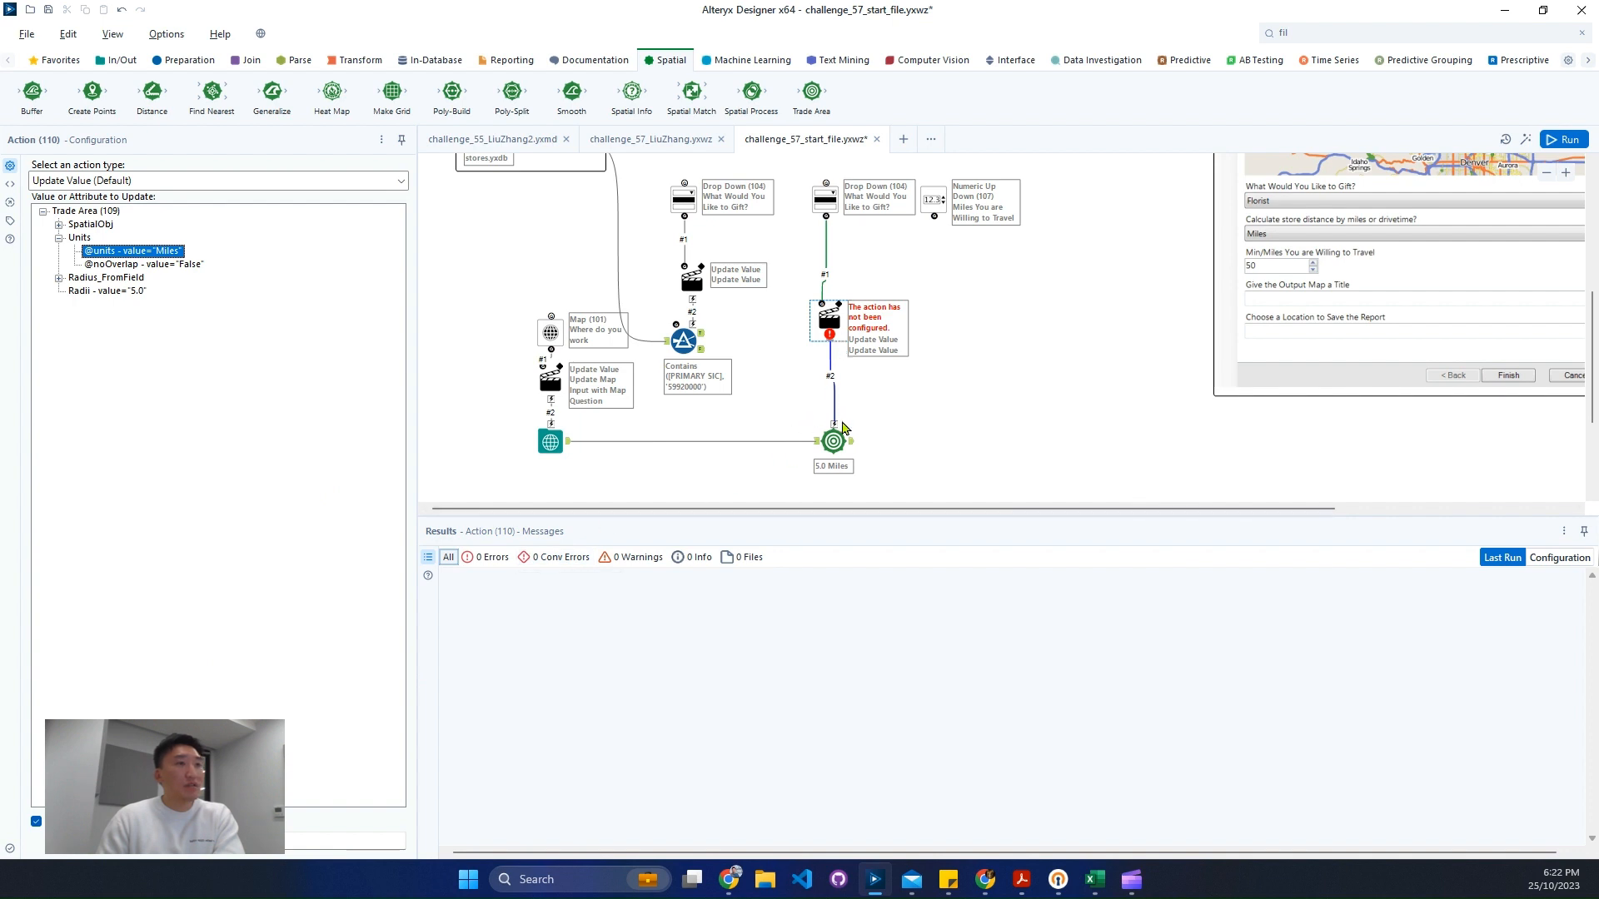
- Connect the Numeric Up Down tool to the Trade Area tool, adding a second Action
click(840, 434)
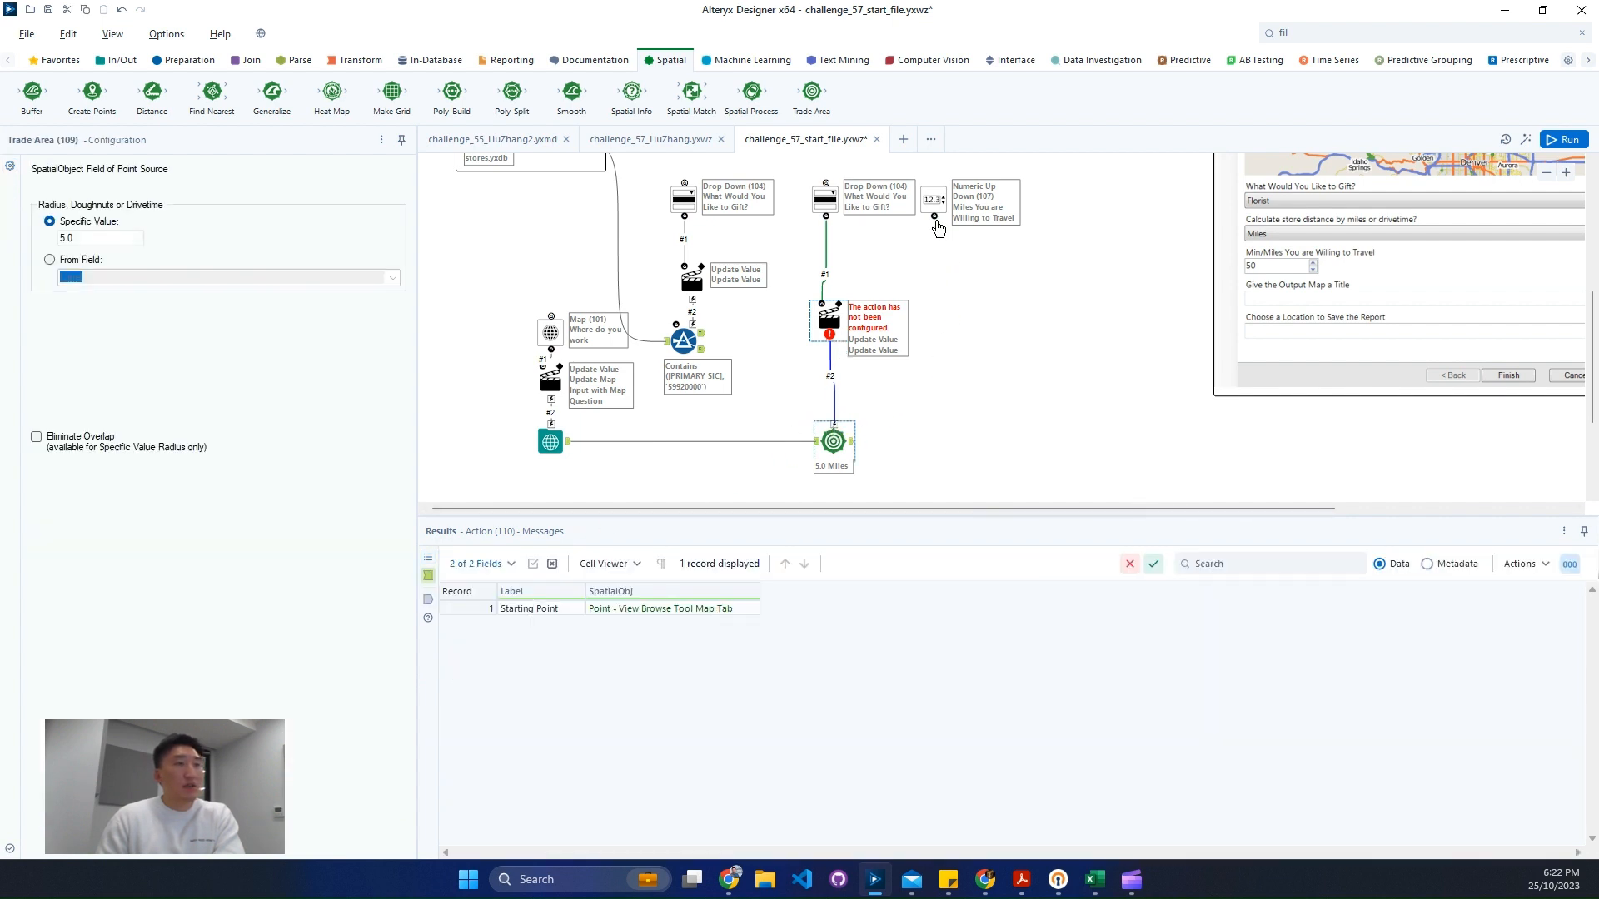
drag(935, 218, 856, 427)
key(ctrl+r)
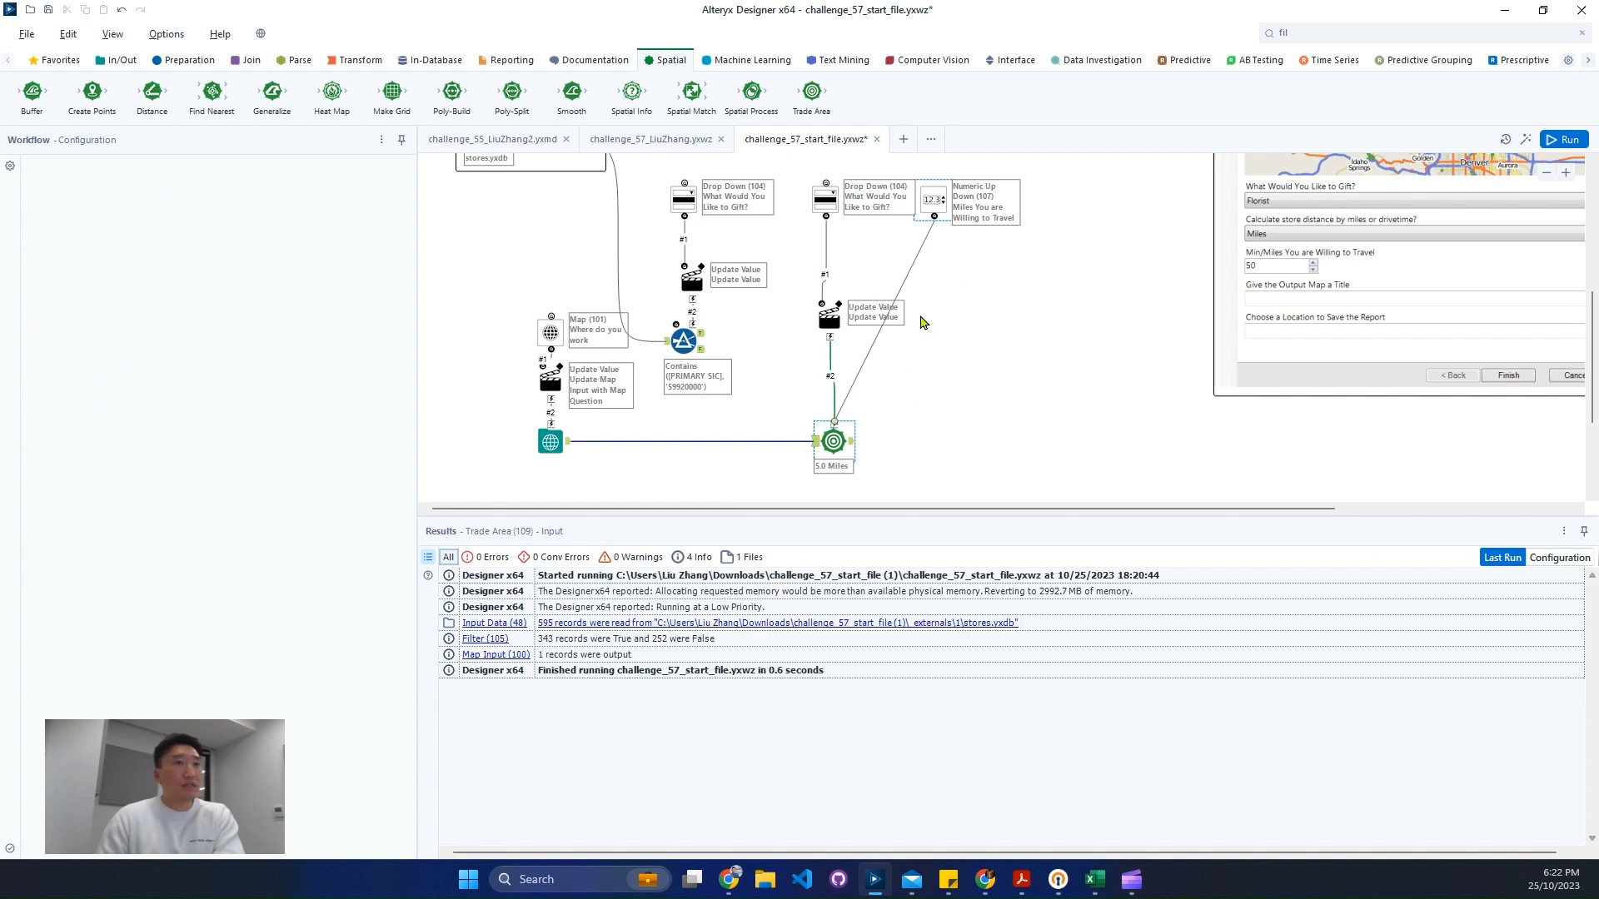
- Move the new Action below the Numeric Up Down tool and set its action type to Update Trade Area Radius
click(879, 320)
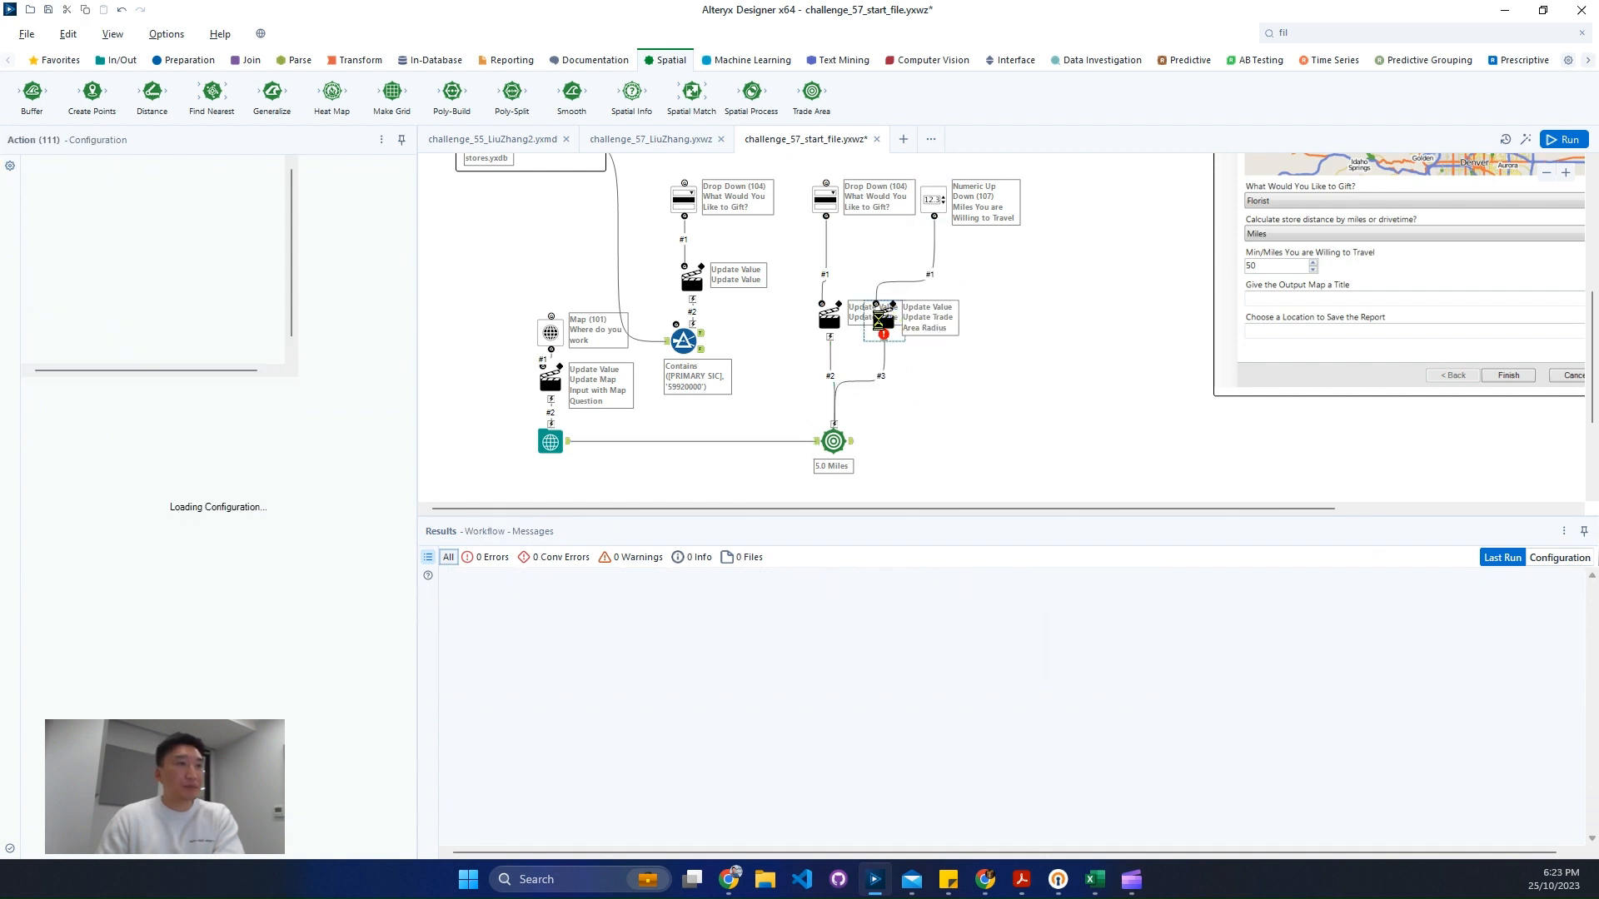
drag(878, 321, 926, 320)
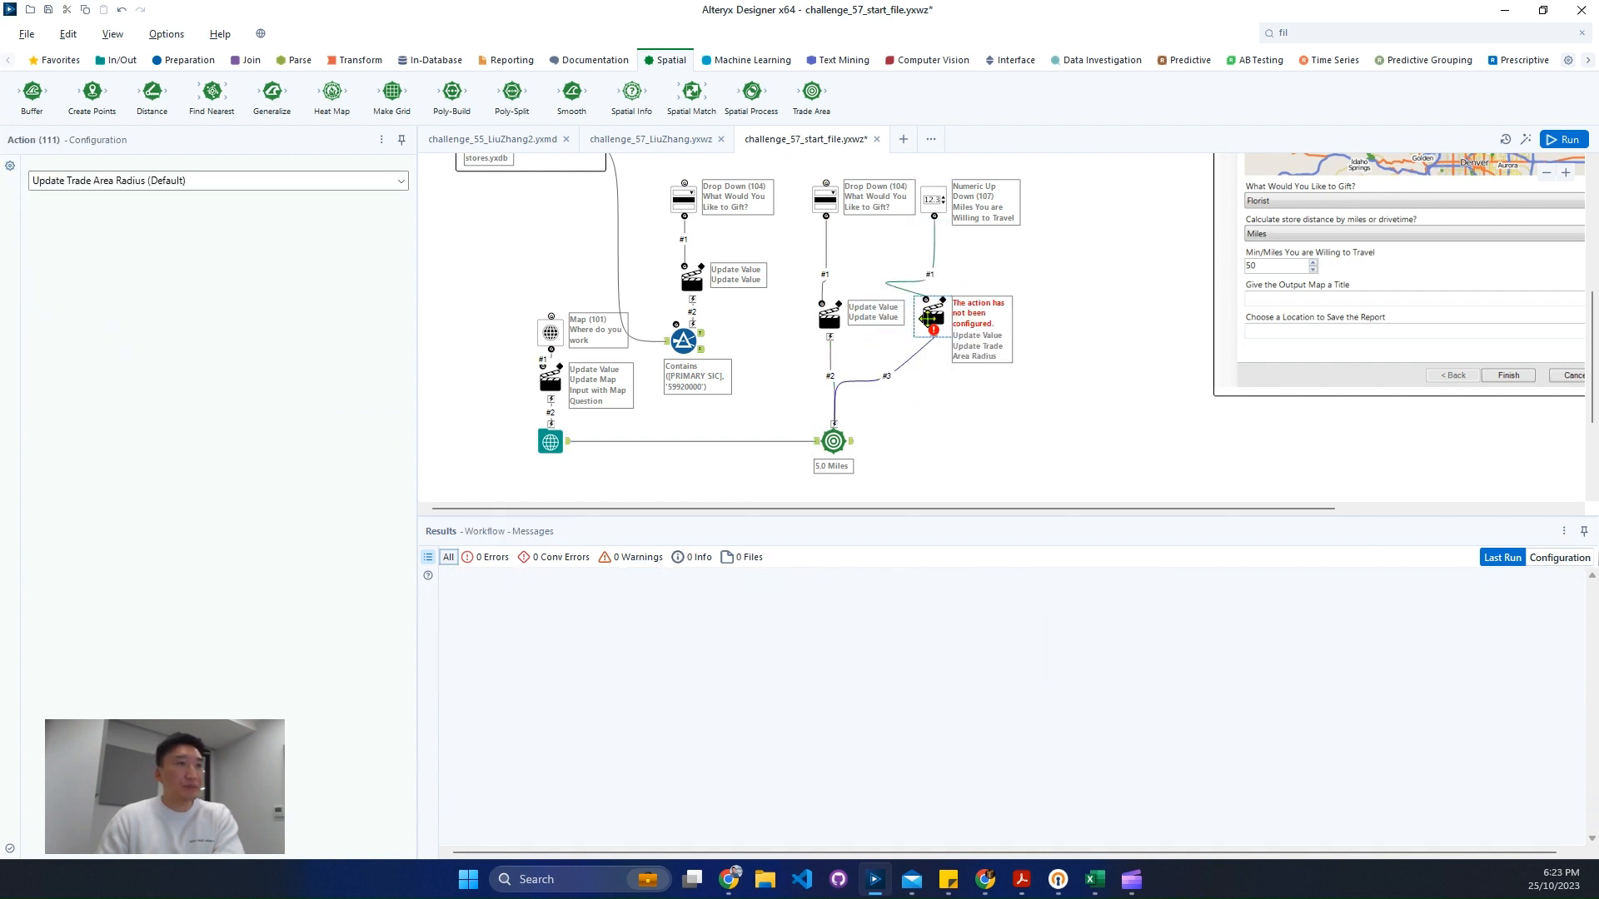
click(245, 181)
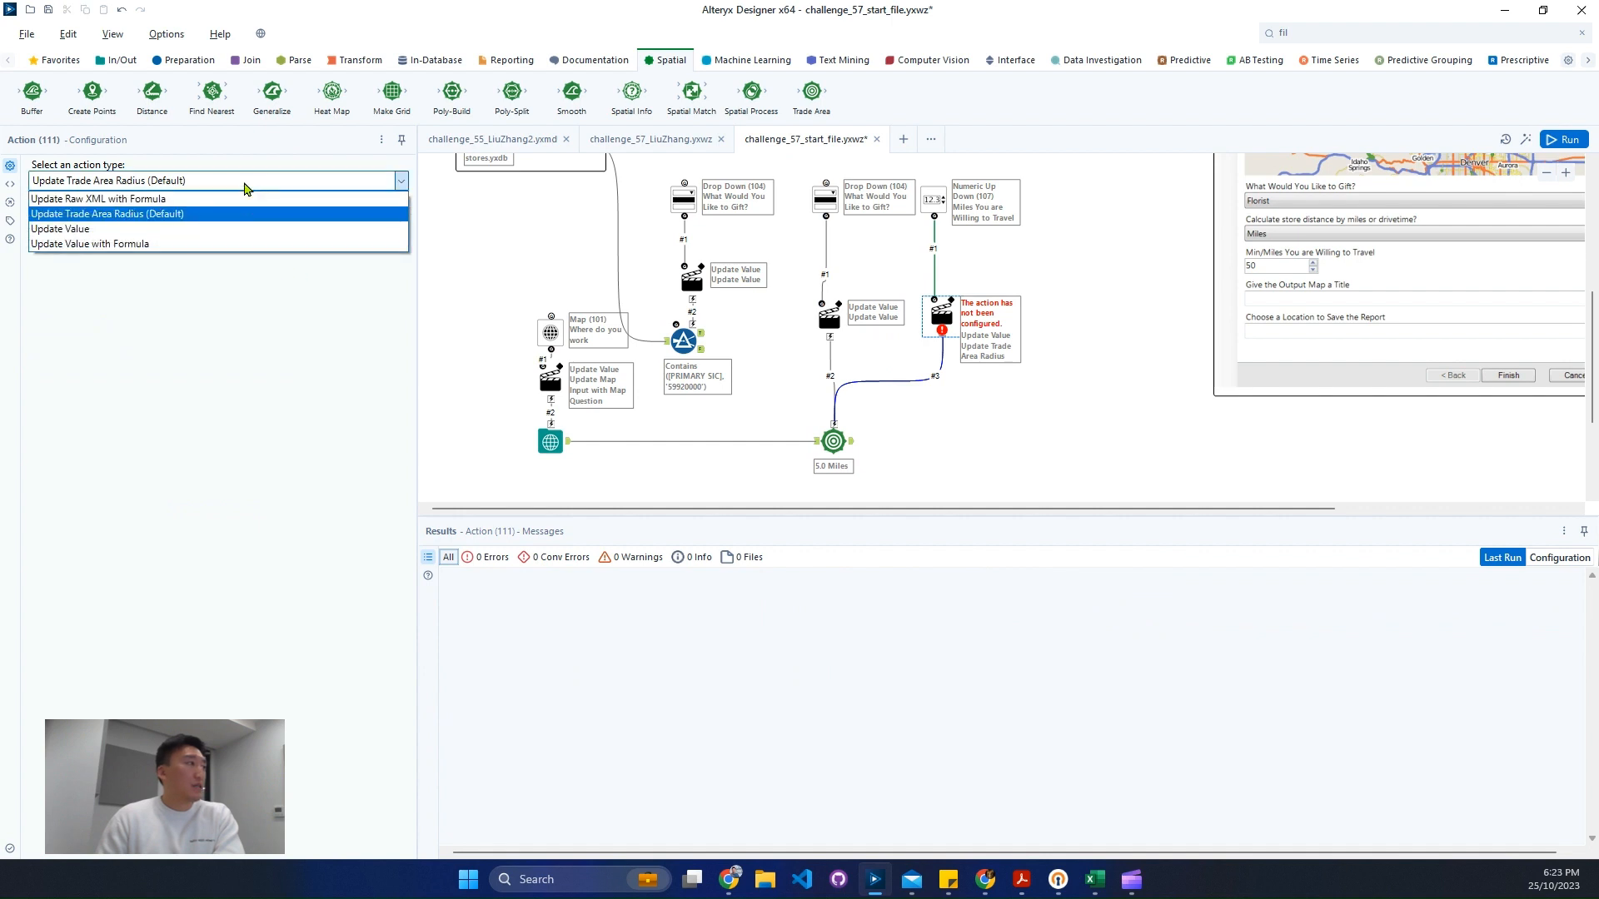
click(245, 213)
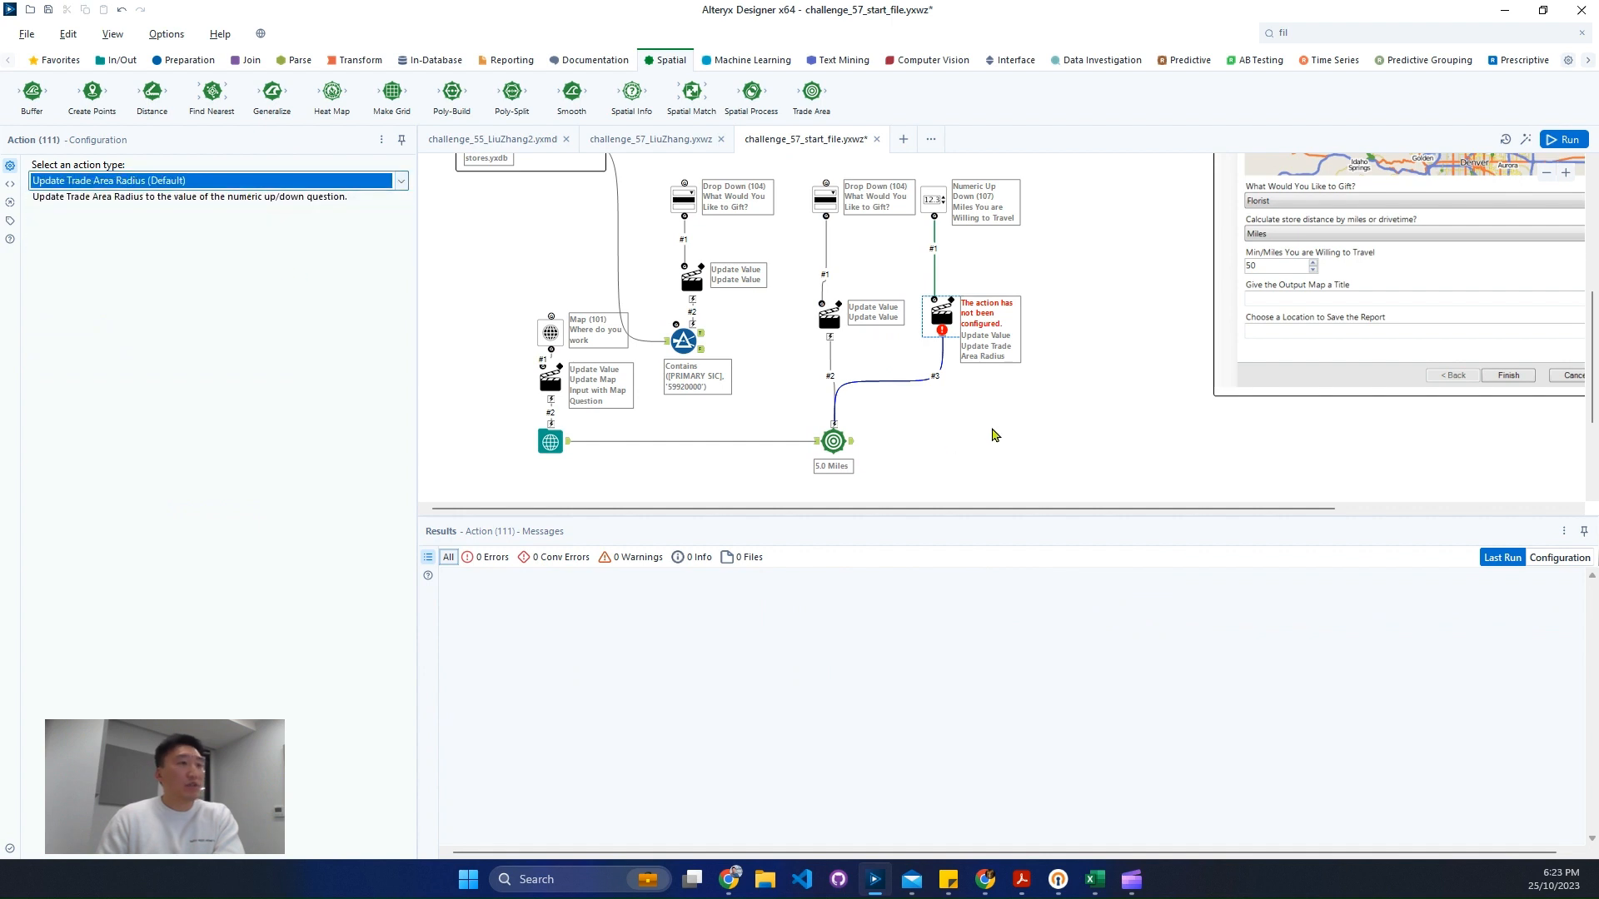
- Run the workflow and open the Filter tool's output
click(1038, 342)
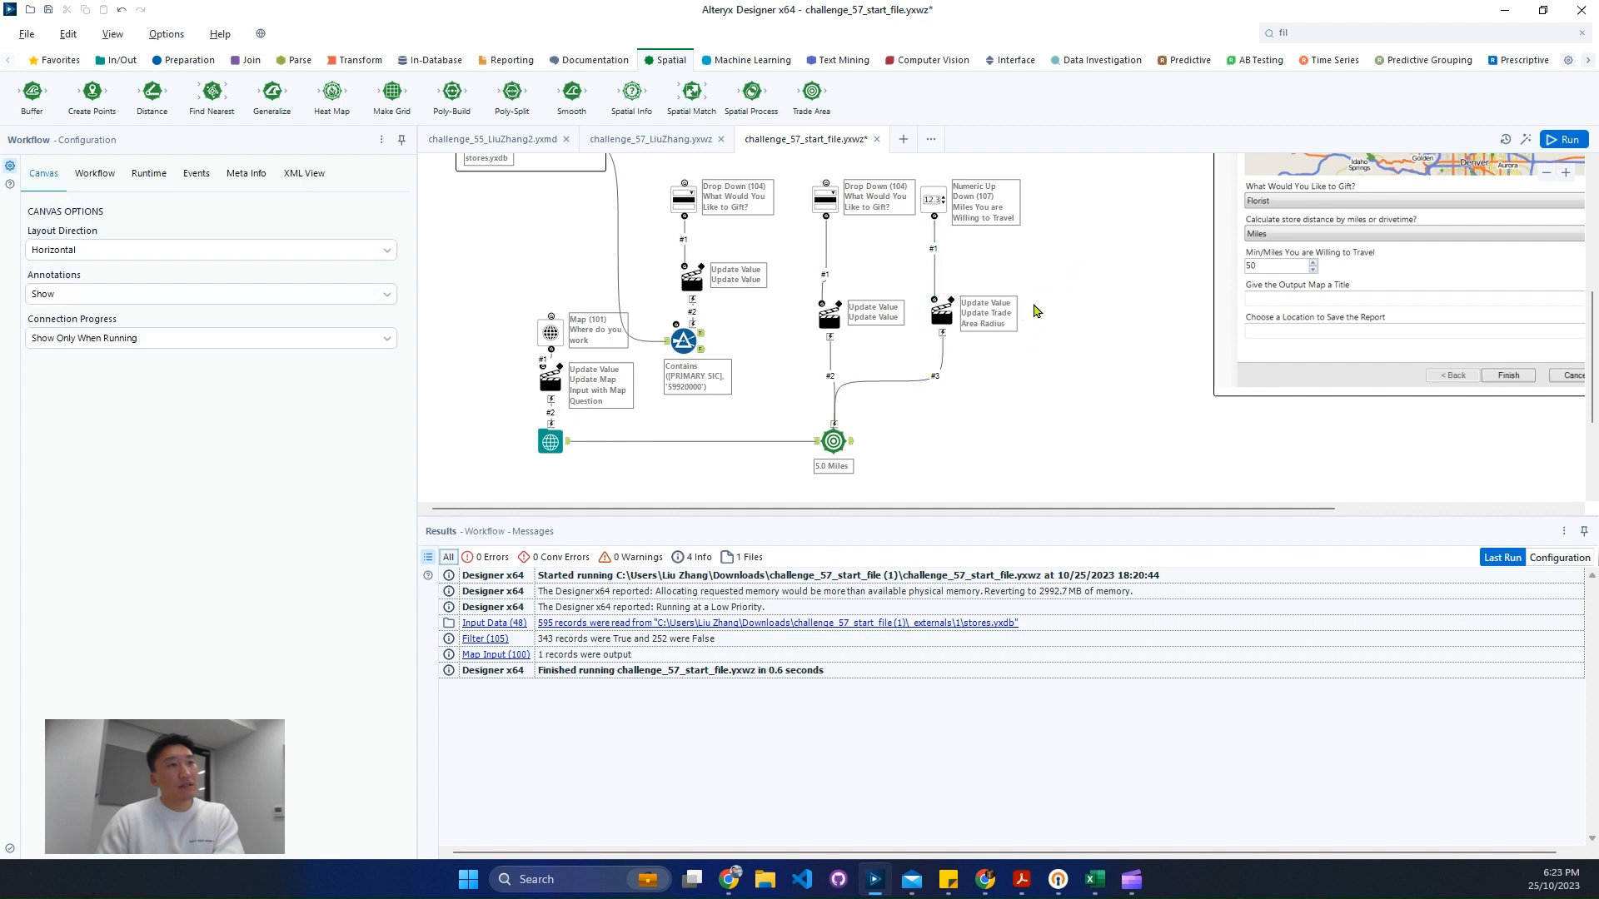
click(1568, 142)
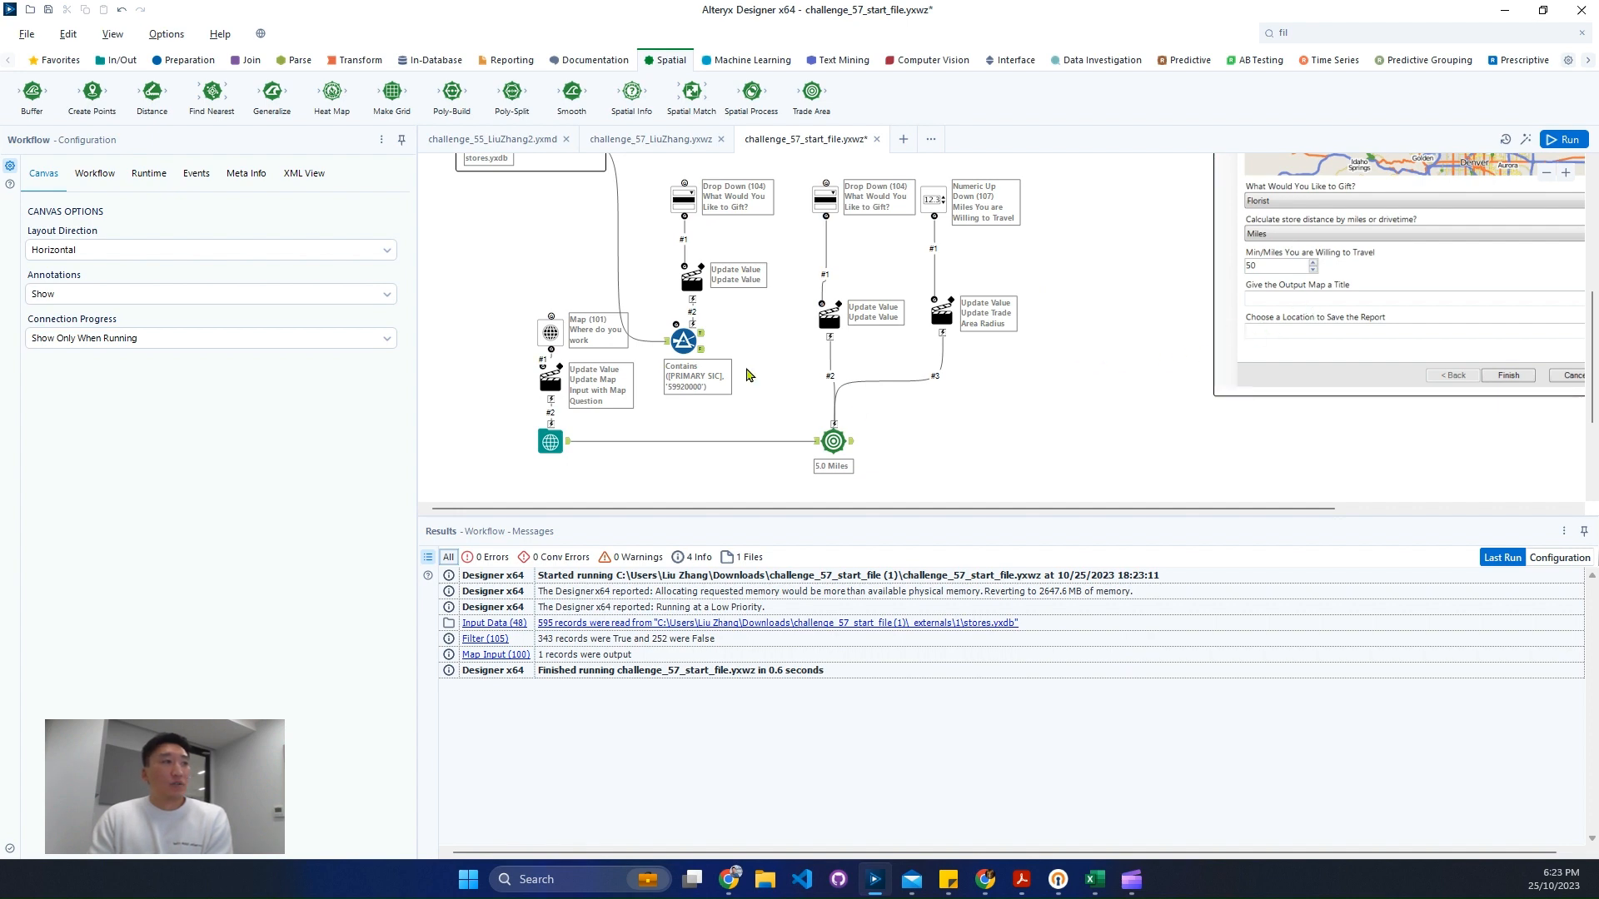
click(702, 334)
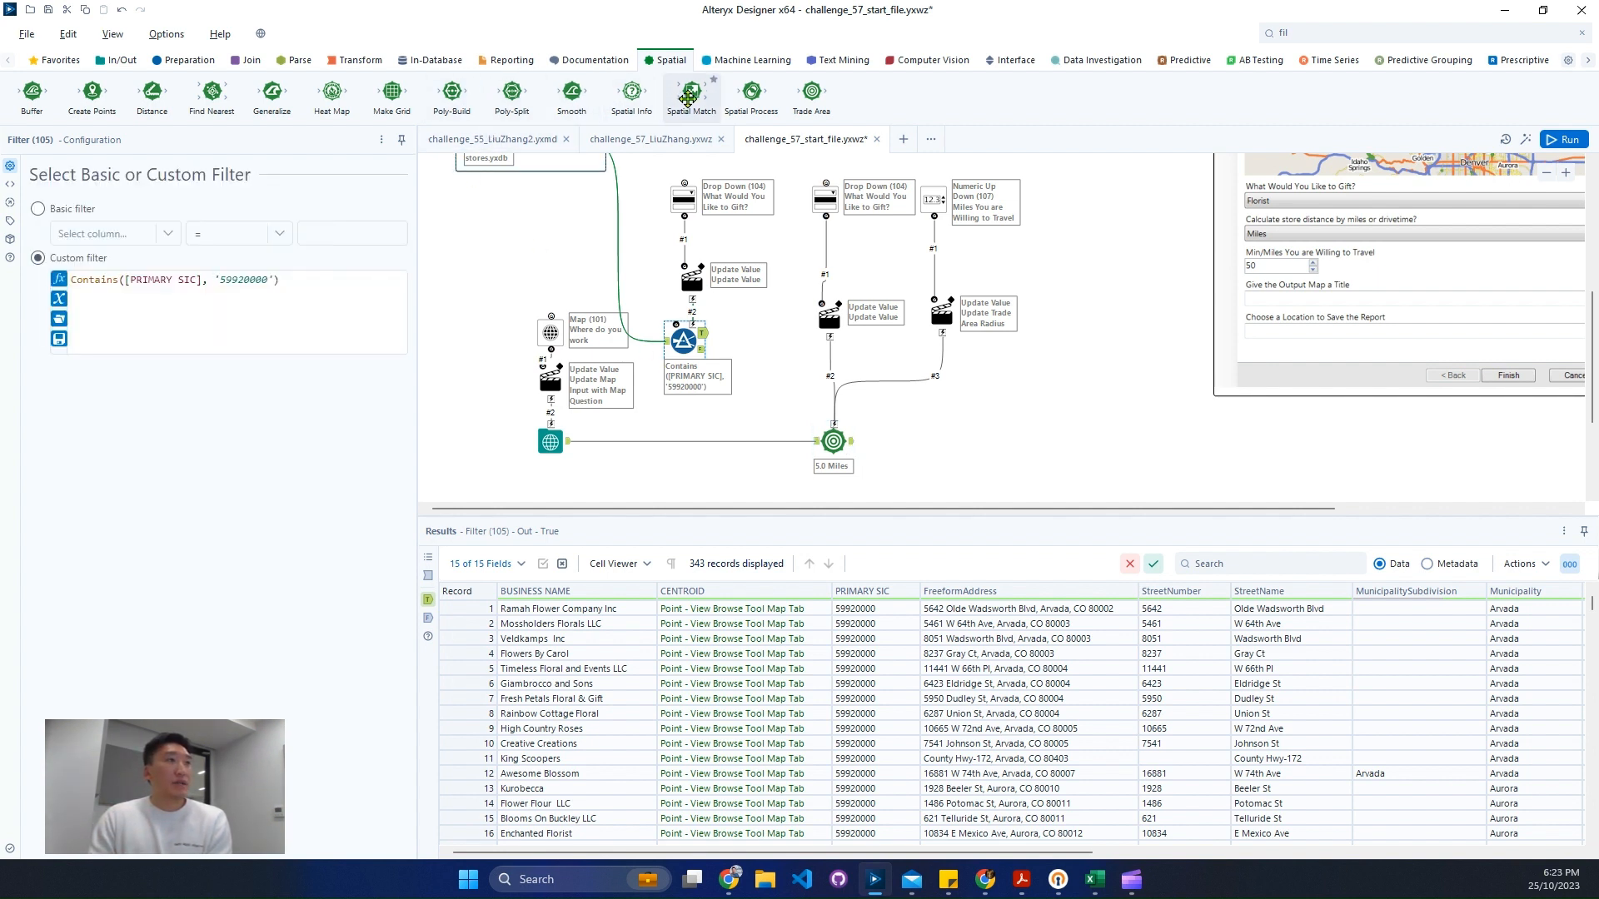
- Add a Spatial Match tool, feeding the Trade Area as the universe and the filtered stores as targets
drag(688, 98, 1014, 431)
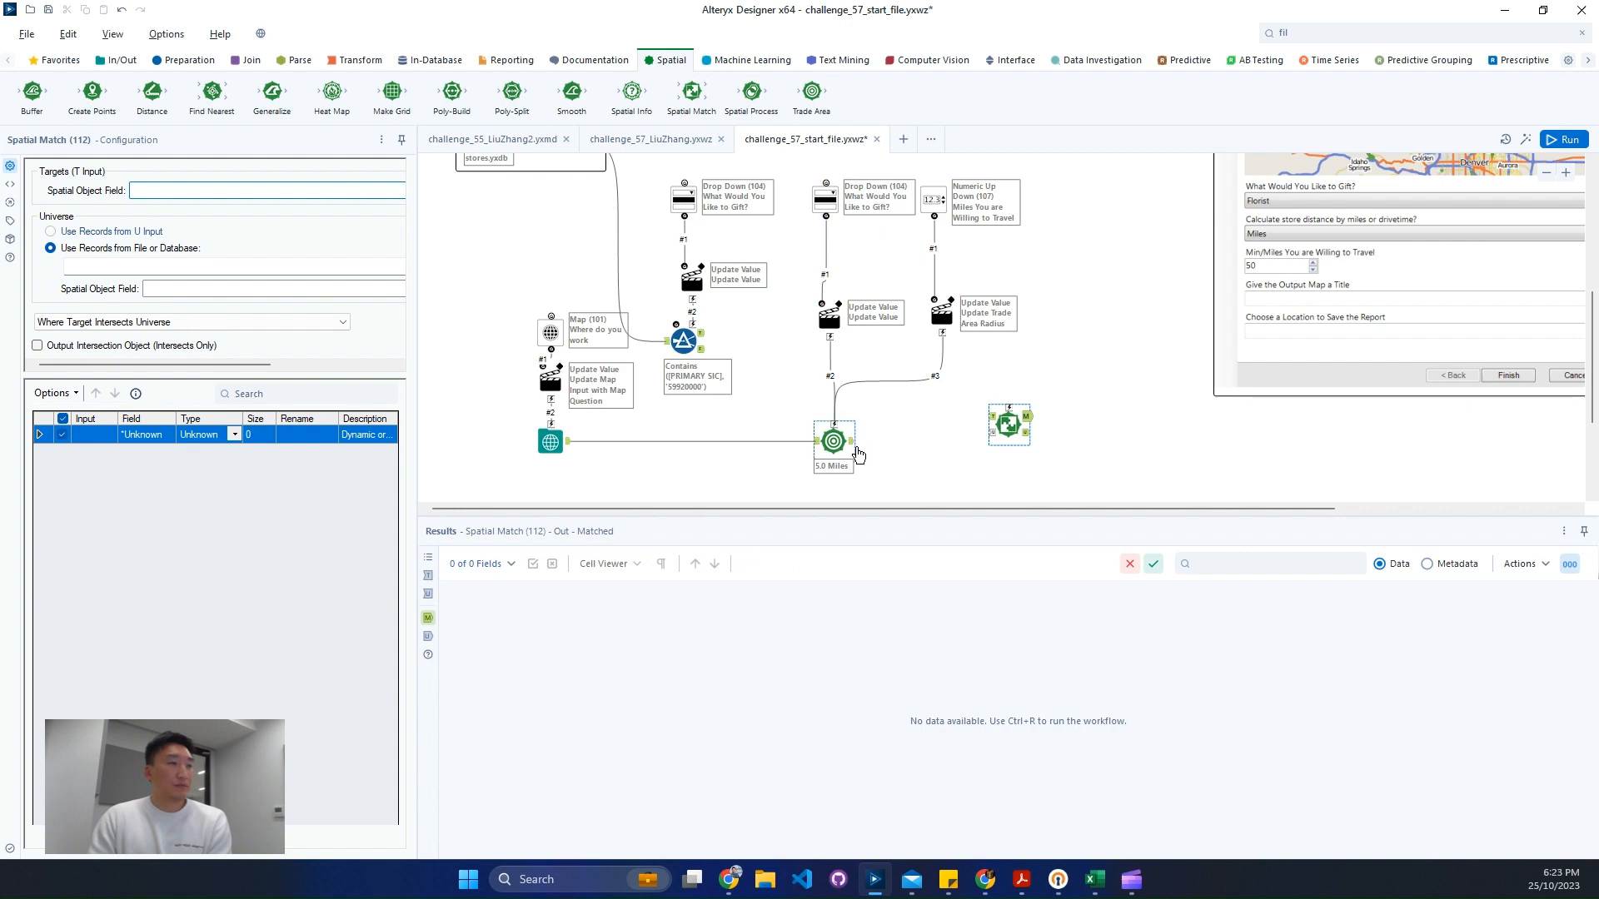
drag(962, 436, 992, 434)
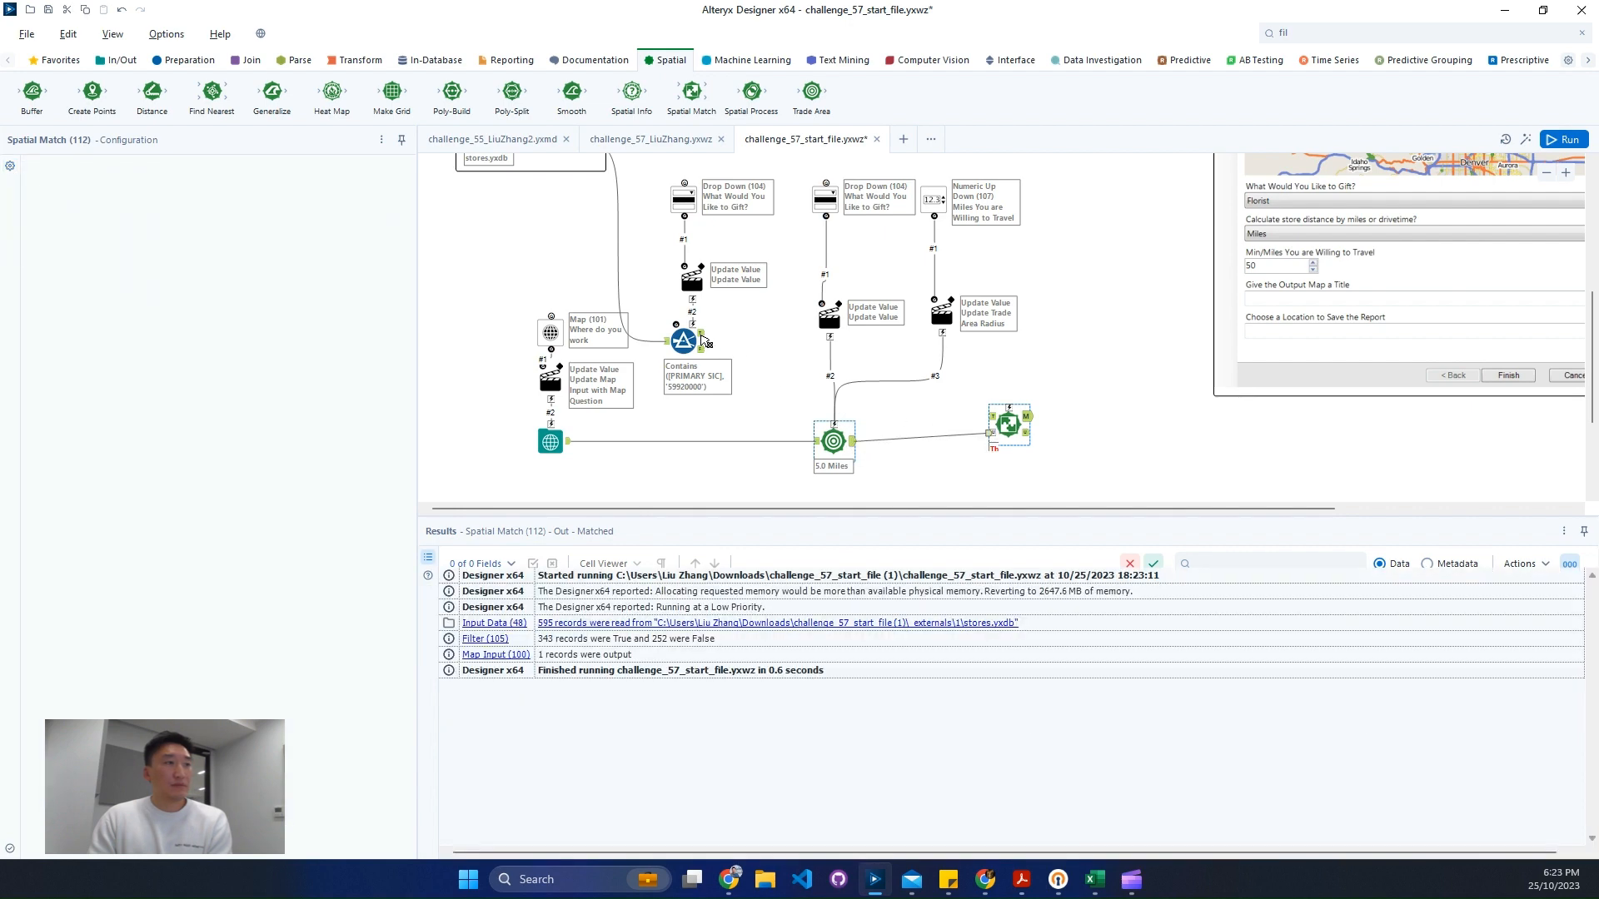
drag(702, 342, 1015, 418)
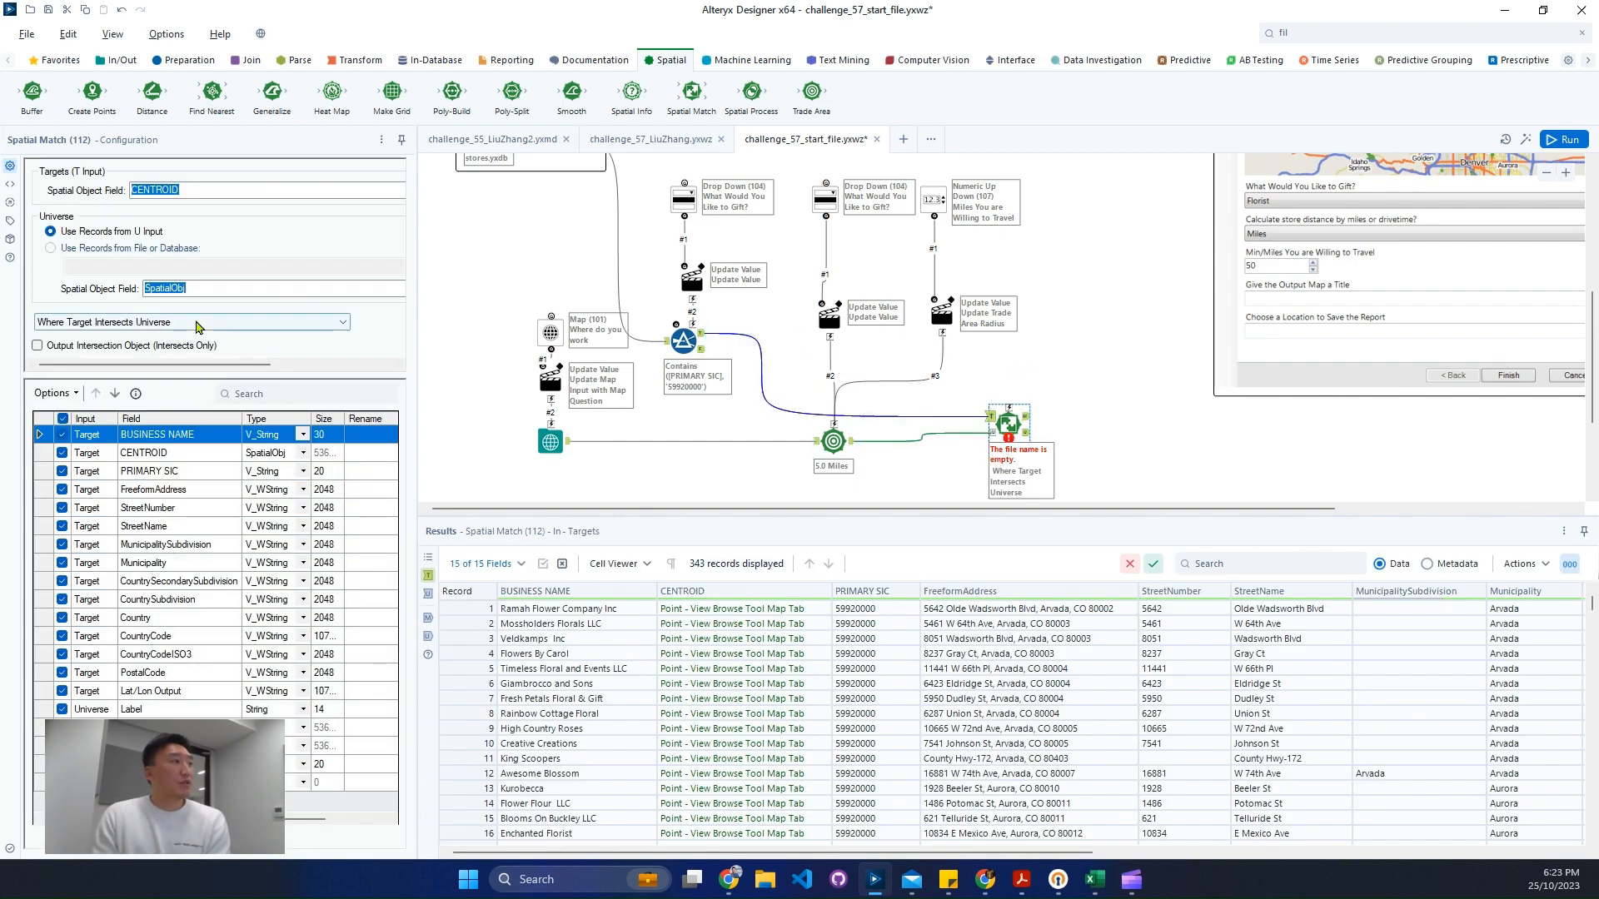
- Set the Spatial Match to Where Target Within Universe and keep only the BUSINESS NAME and CENTROID fields
click(196, 324)
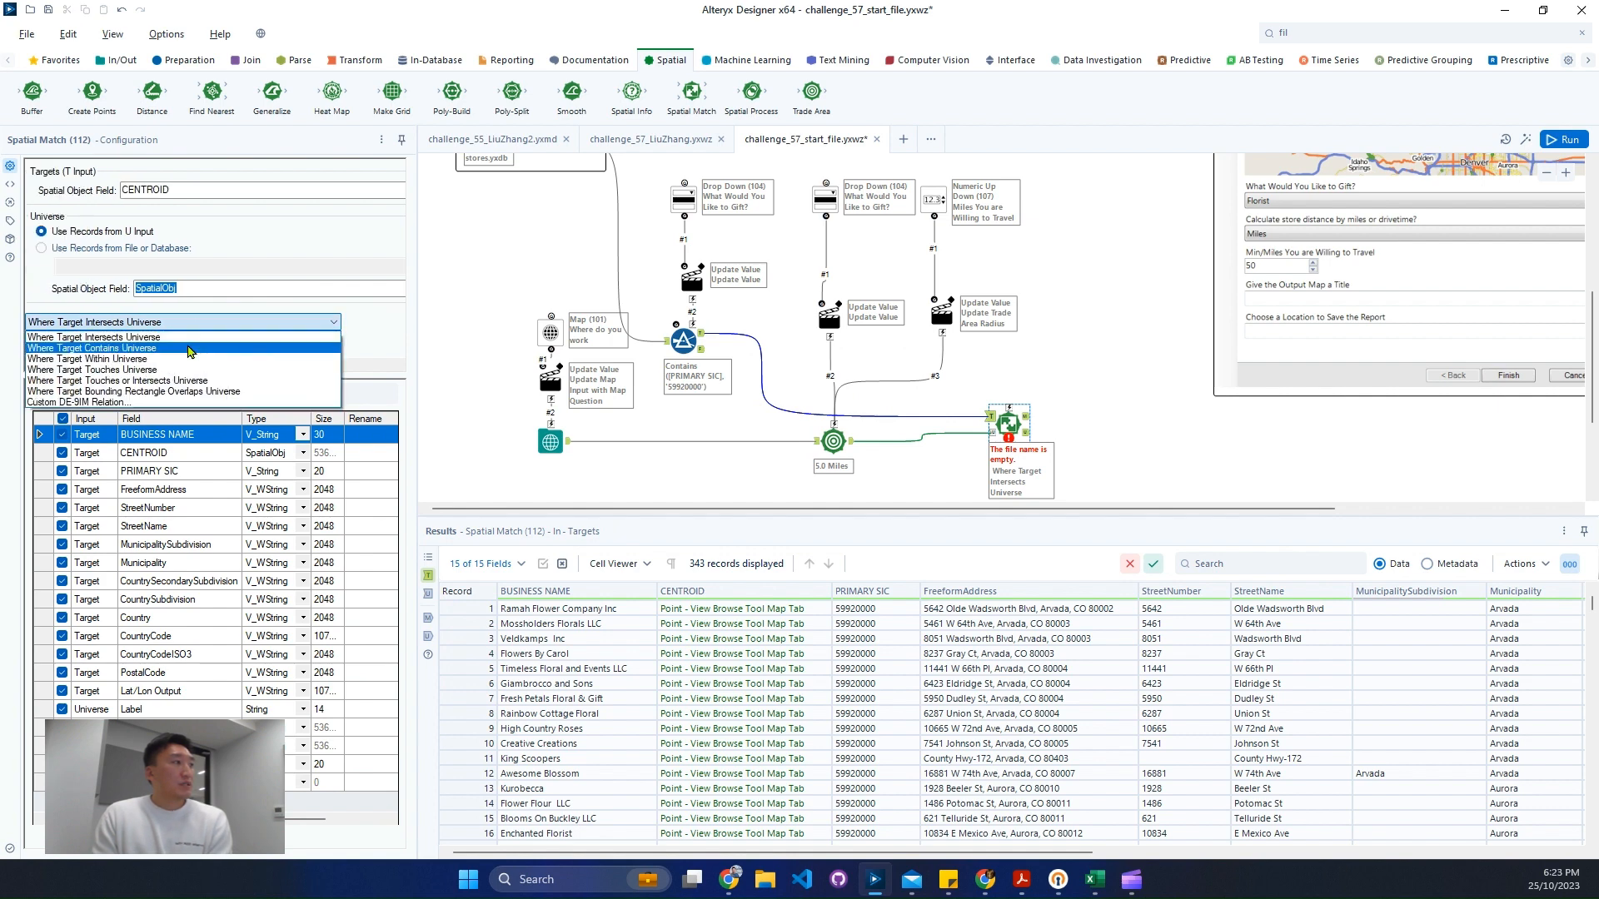
click(188, 358)
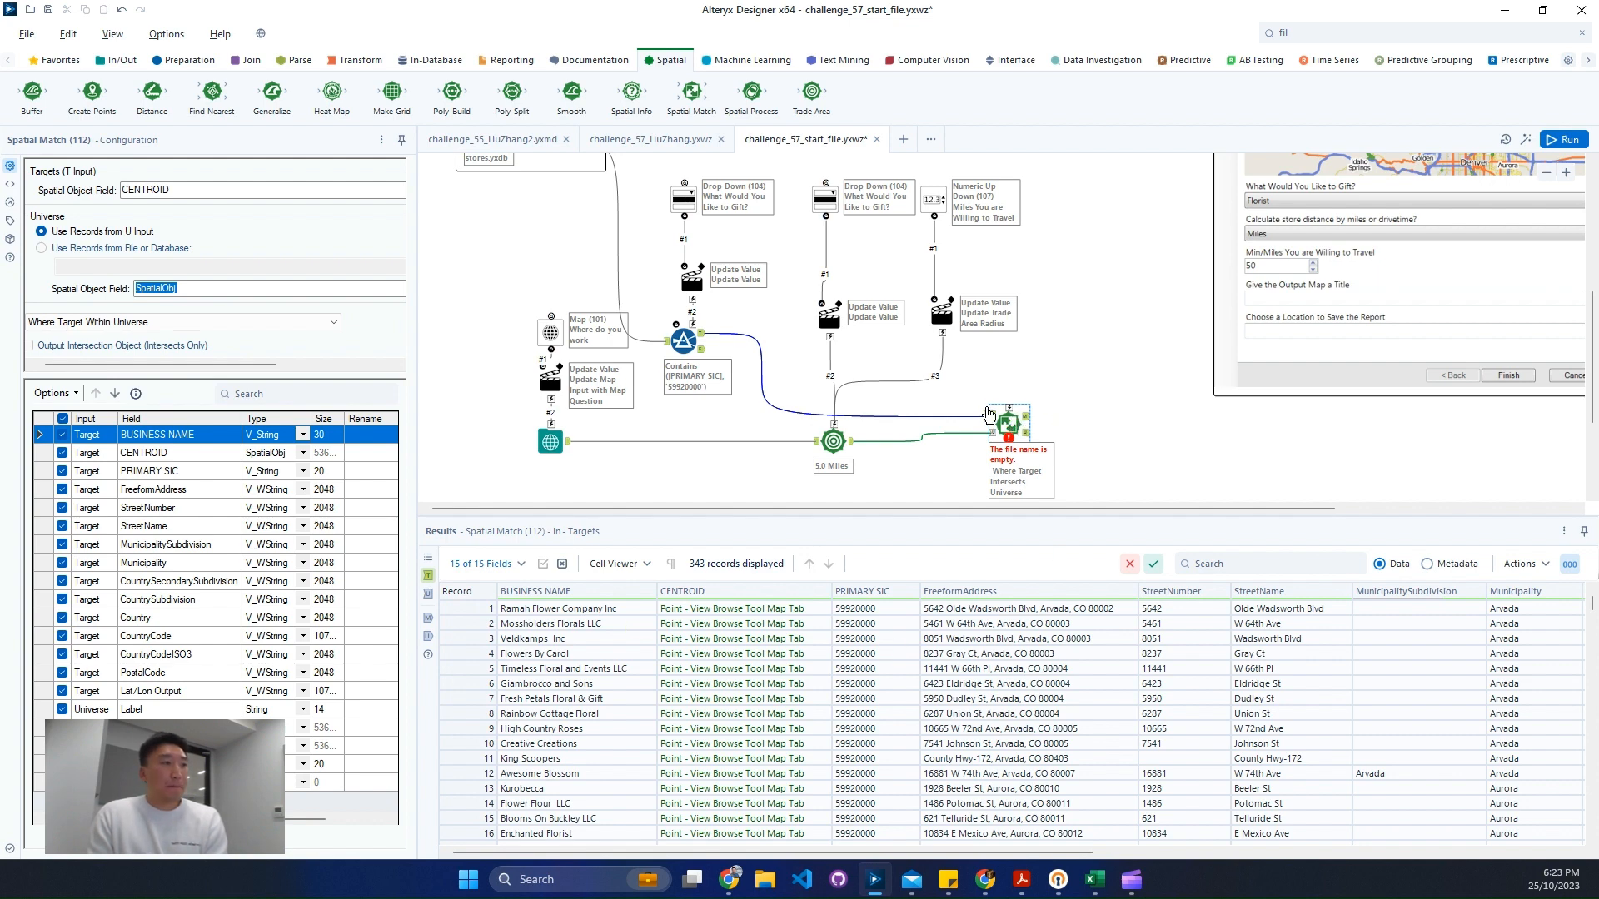
click(63, 397)
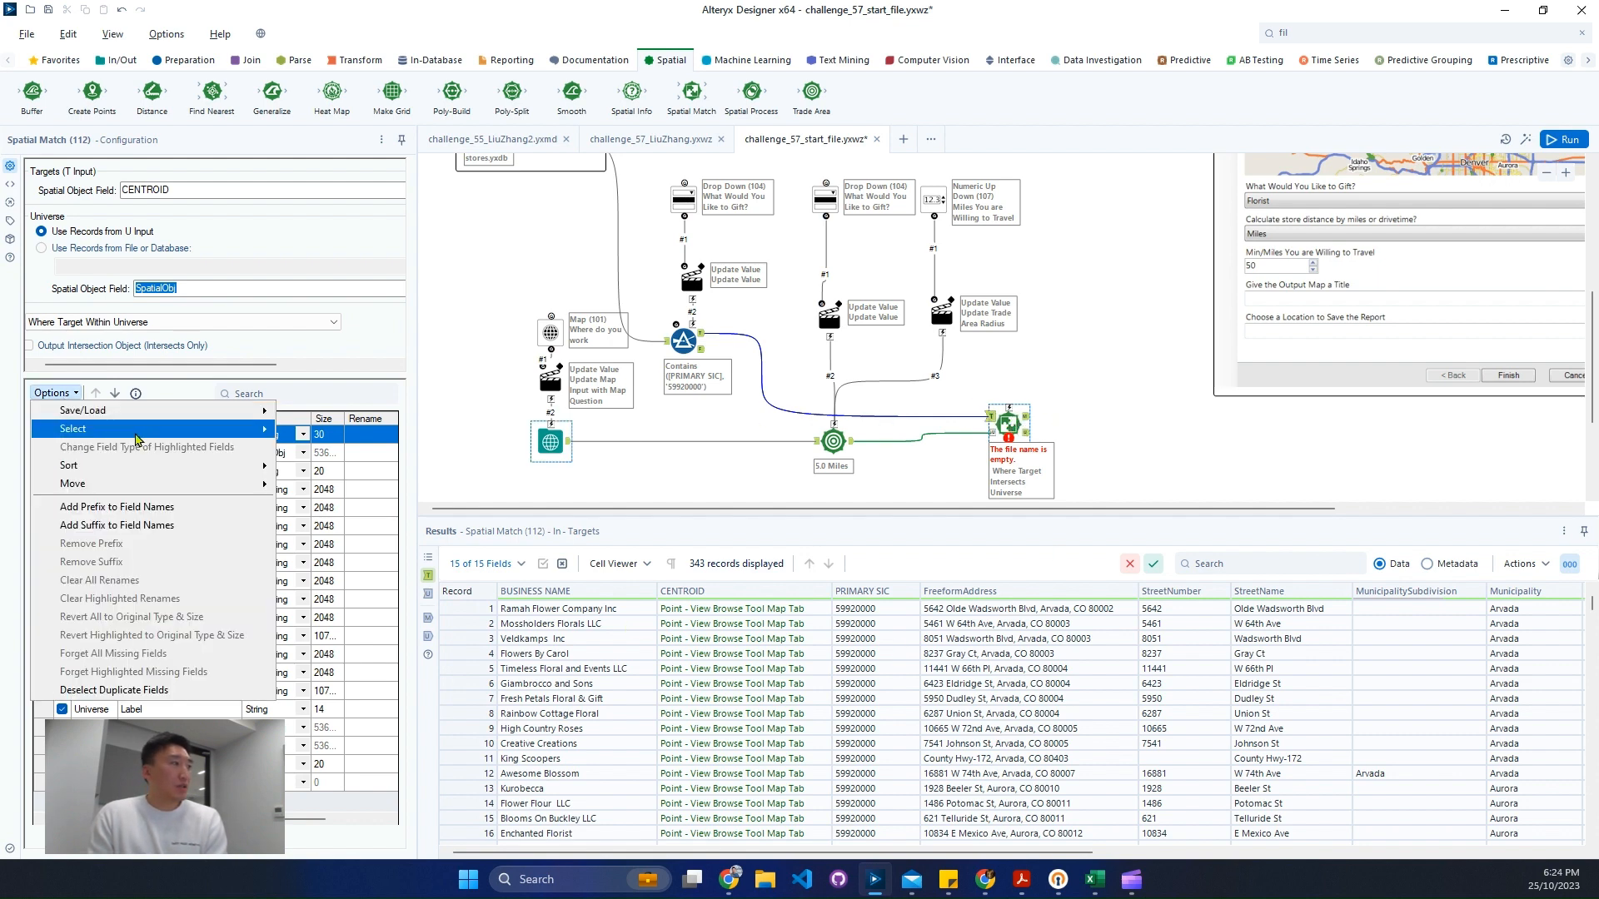
mouse_move(133, 431)
click(339, 454)
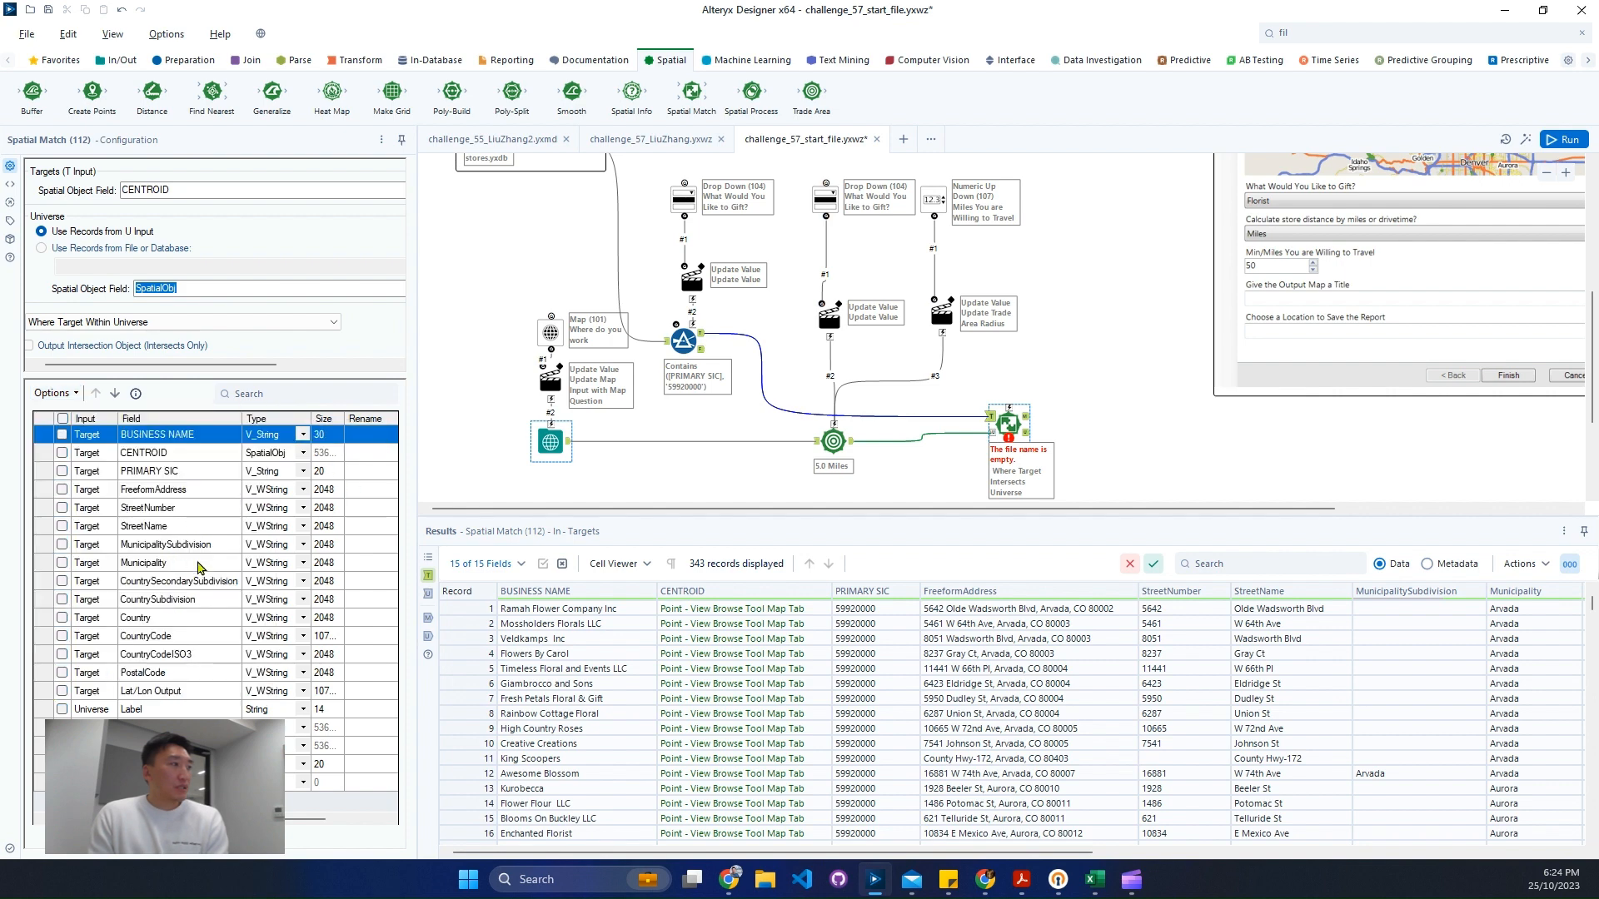
click(63, 453)
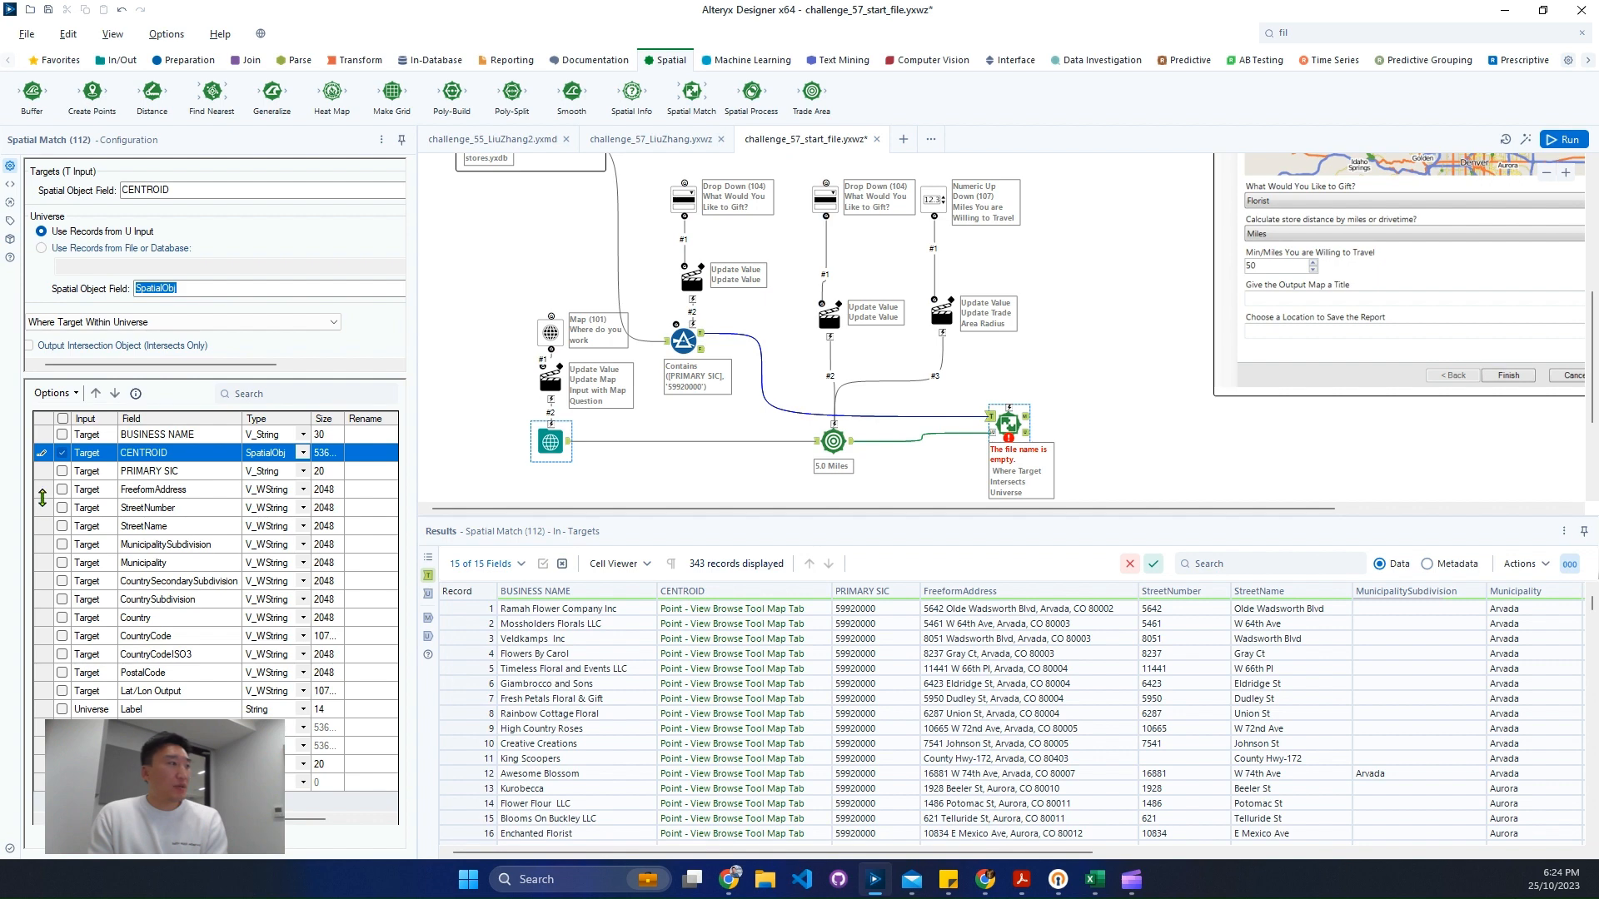
click(62, 435)
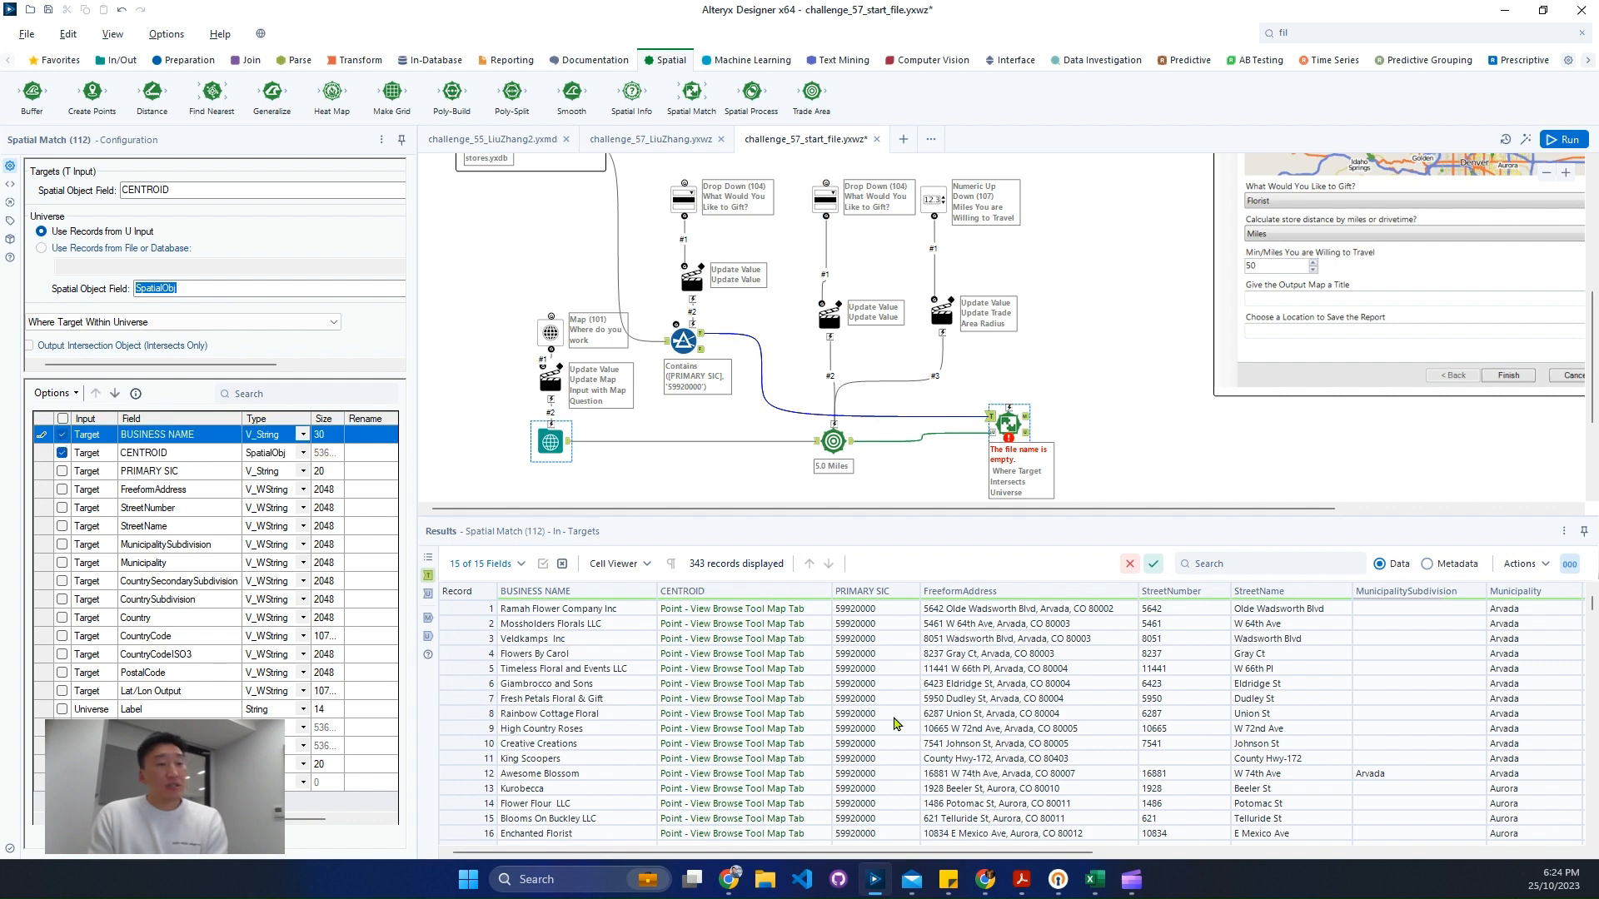
- Include the FreeformAddress field in the Spatial Match output alongside BUSINESS NAME and CENTROID
click(874, 699)
drag(734, 855, 806, 855)
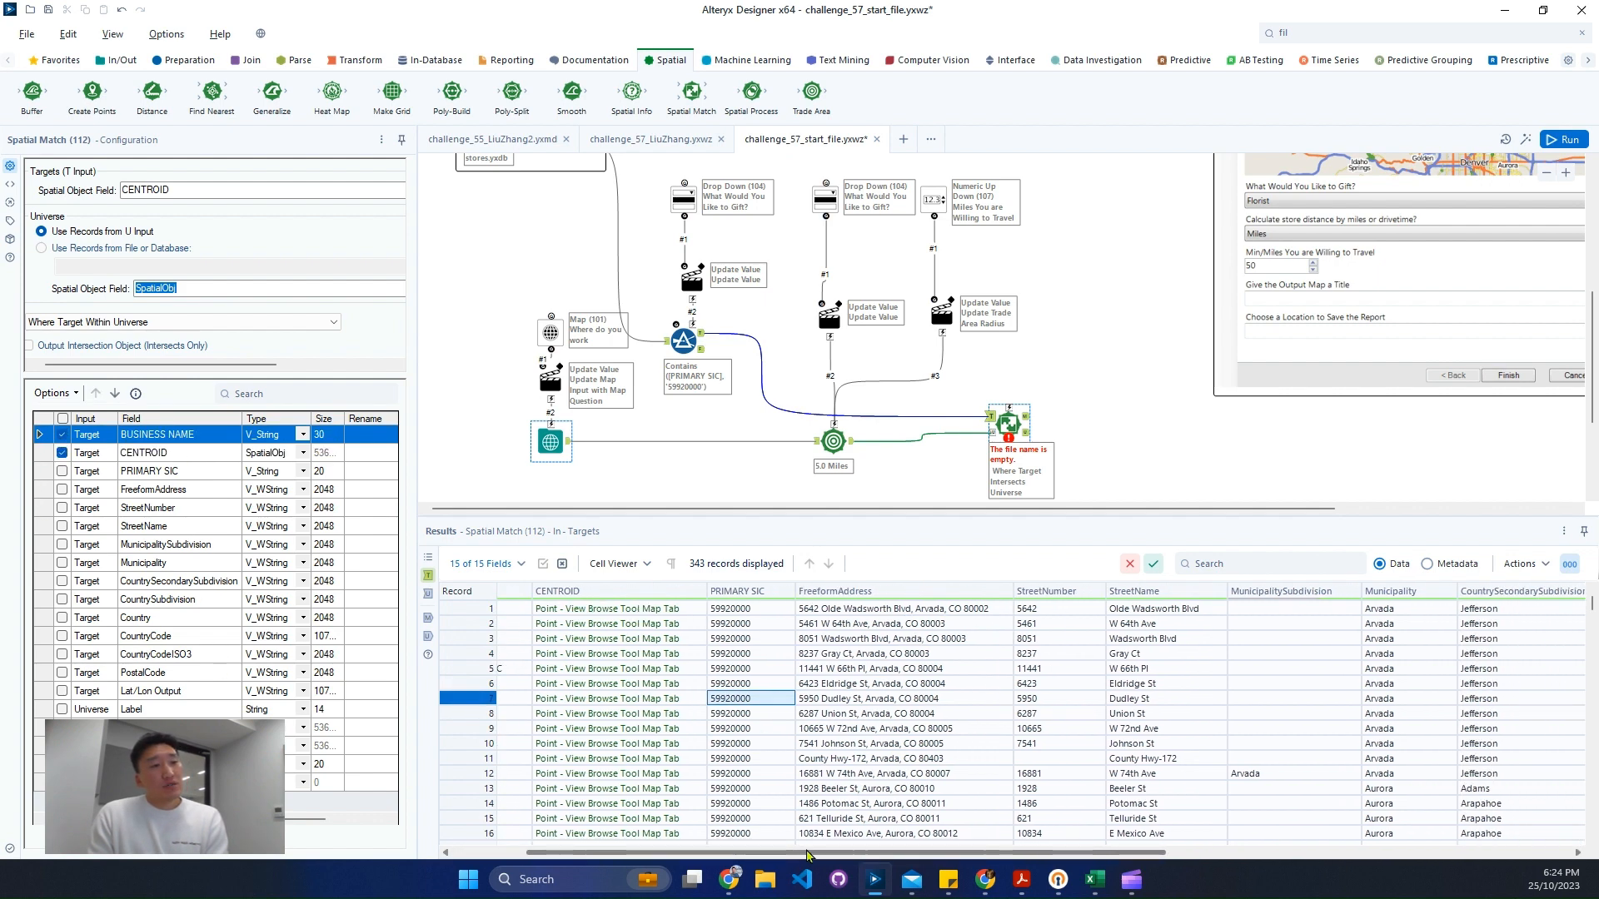
click(61, 491)
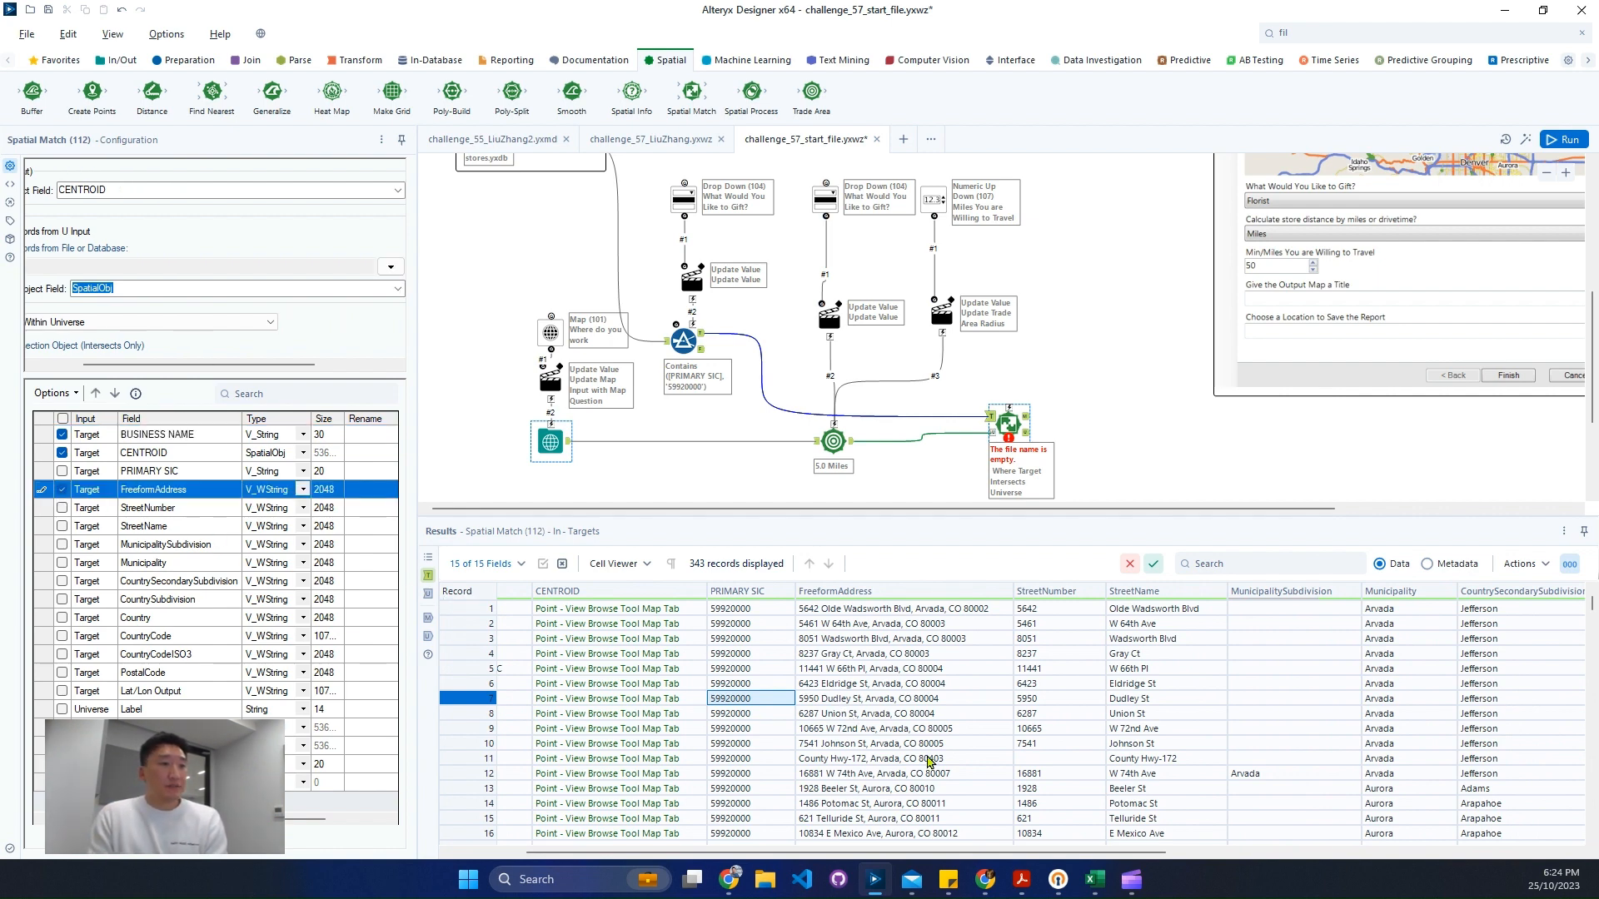
drag(997, 851, 1469, 858)
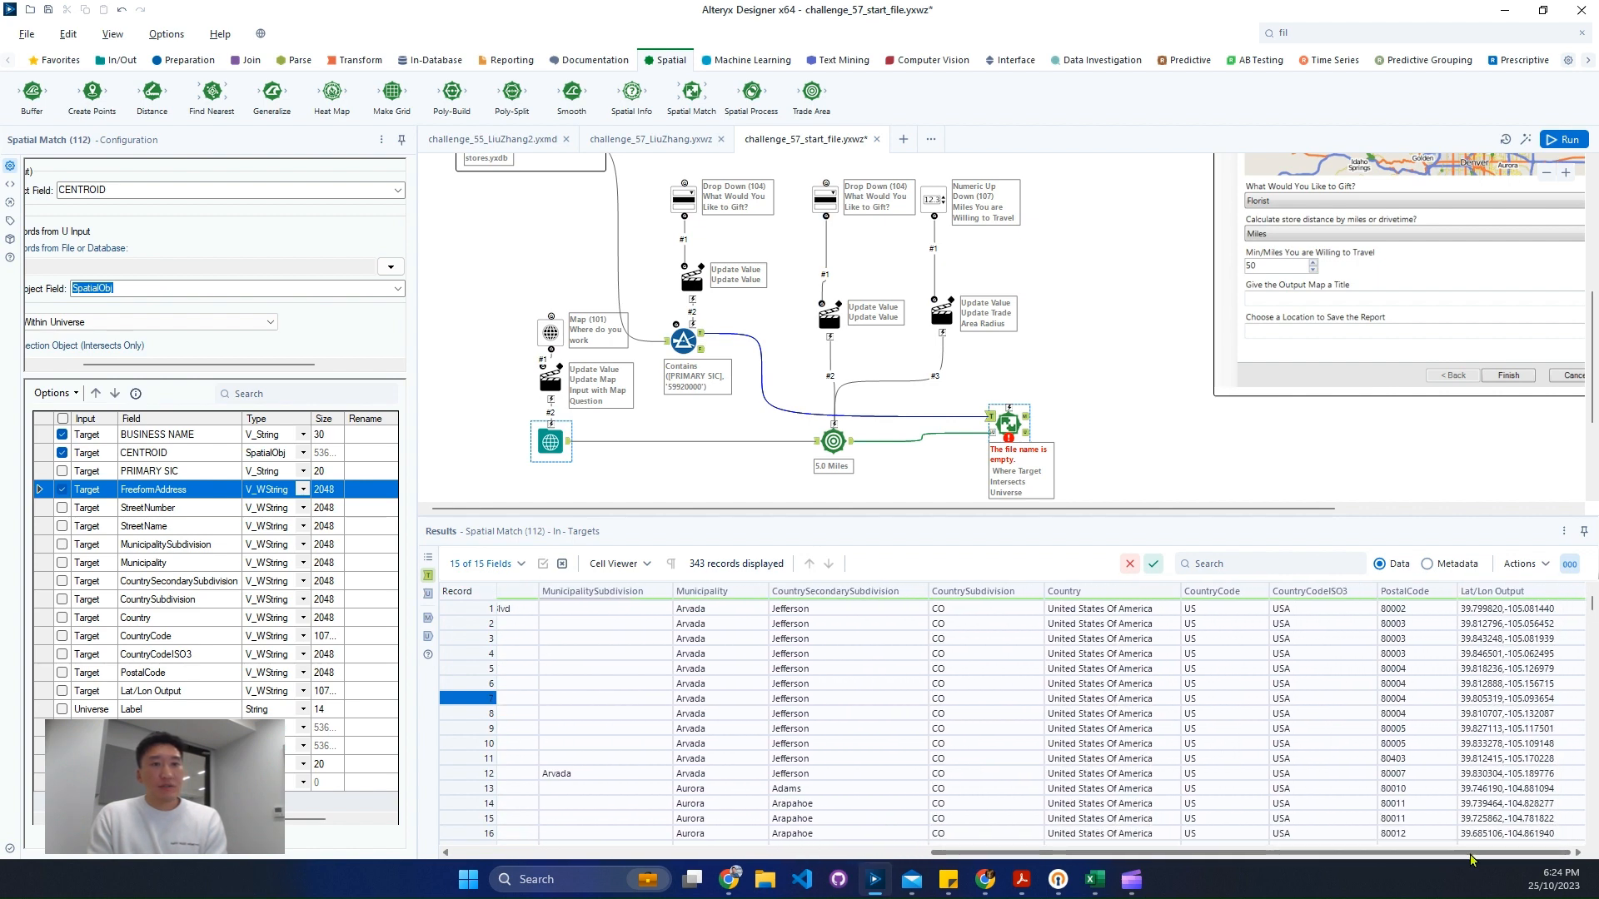
- Run the workflow and open the Spatial Match tool's matched output
click(1109, 439)
key(ctrl+r)
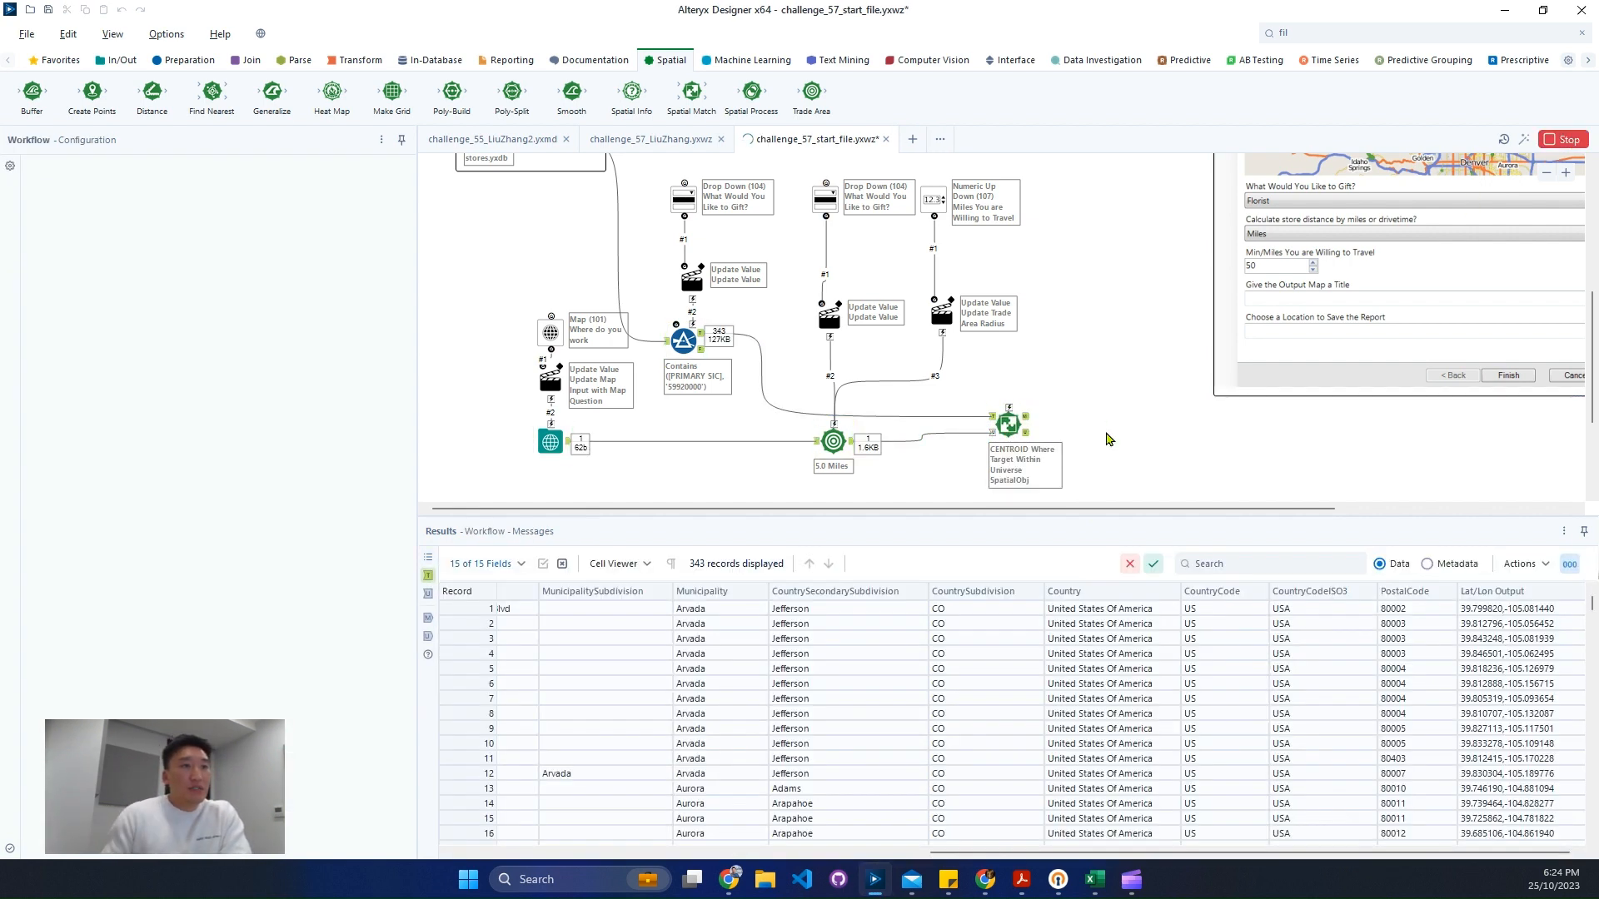
click(1029, 419)
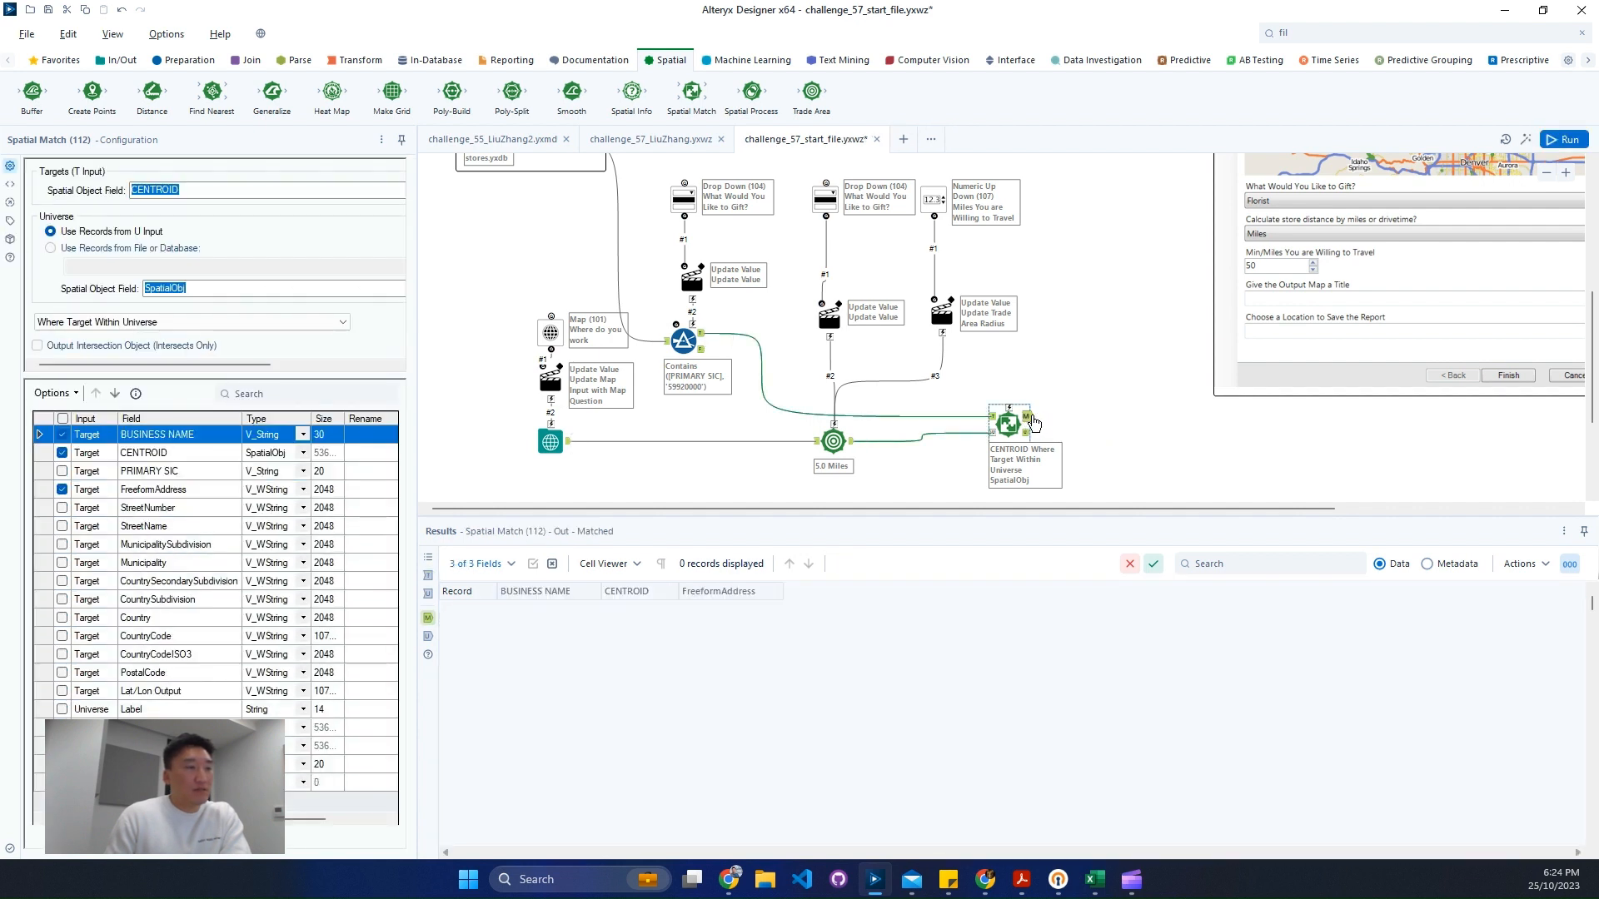
- Try a Trade Area radius of 50 miles, rerun the workflow, and check the Spatial Match matched output
click(822, 431)
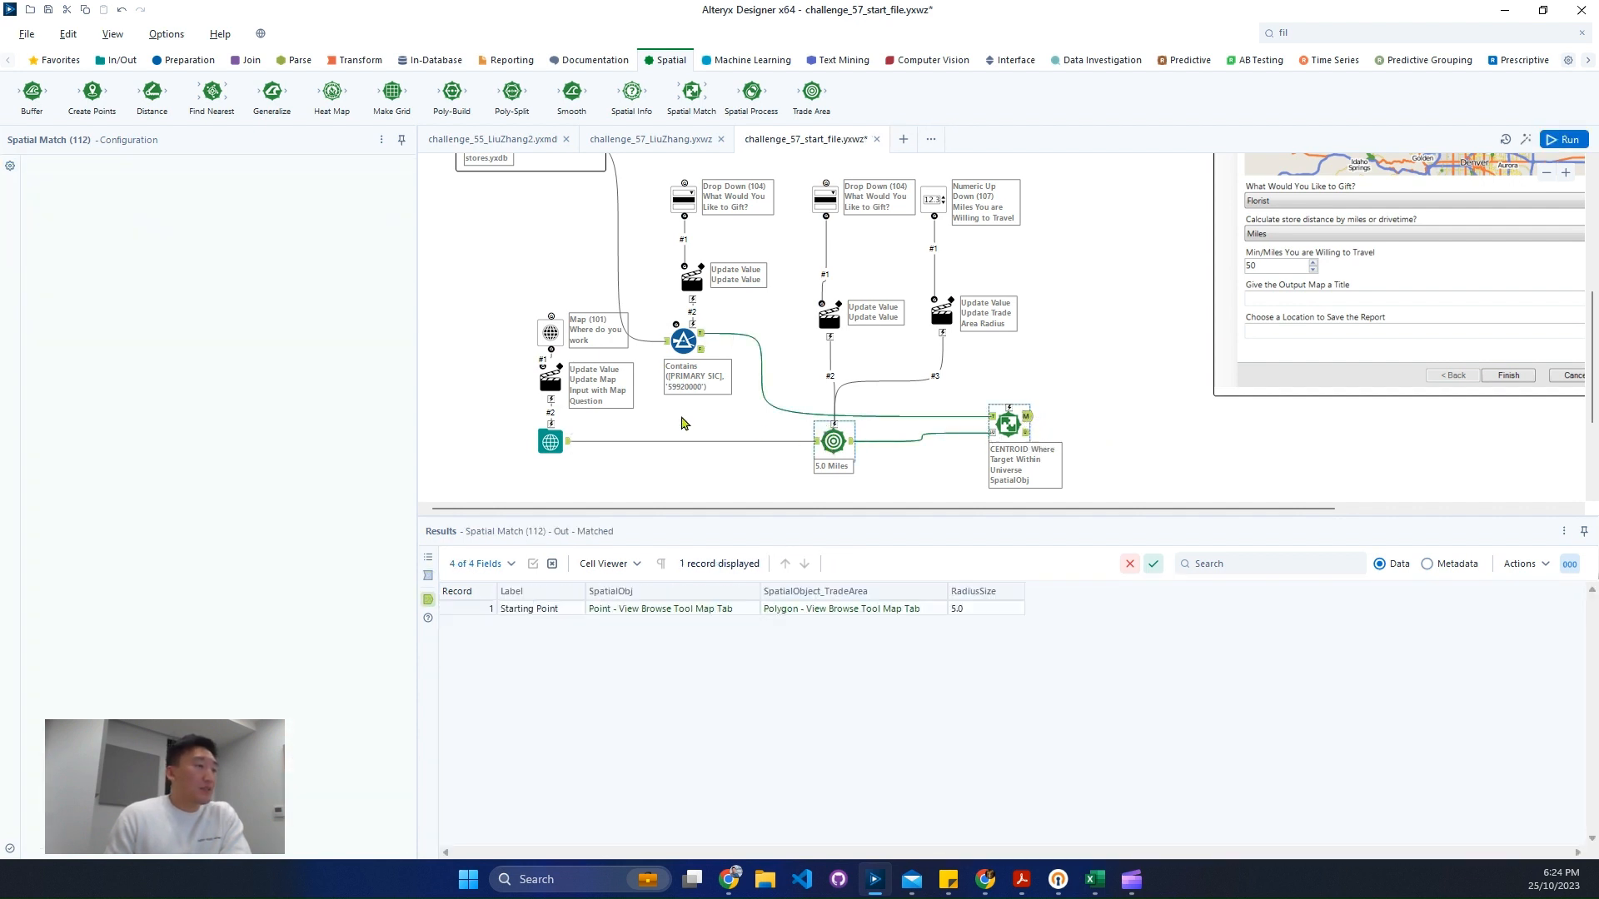
drag(100, 241, 20, 242)
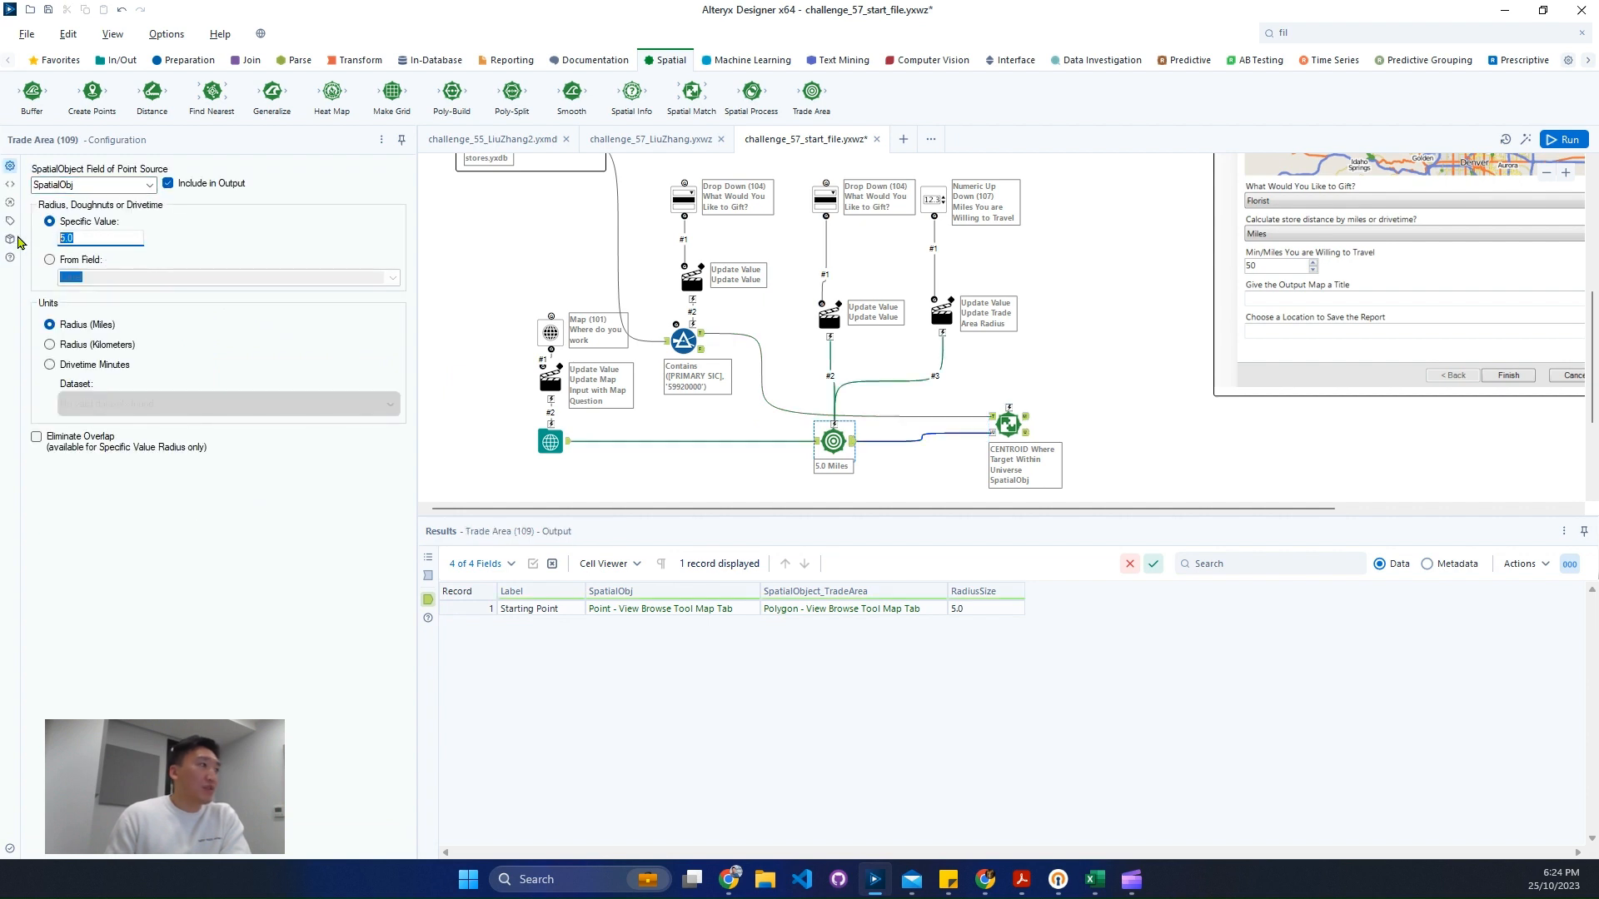
text(50)
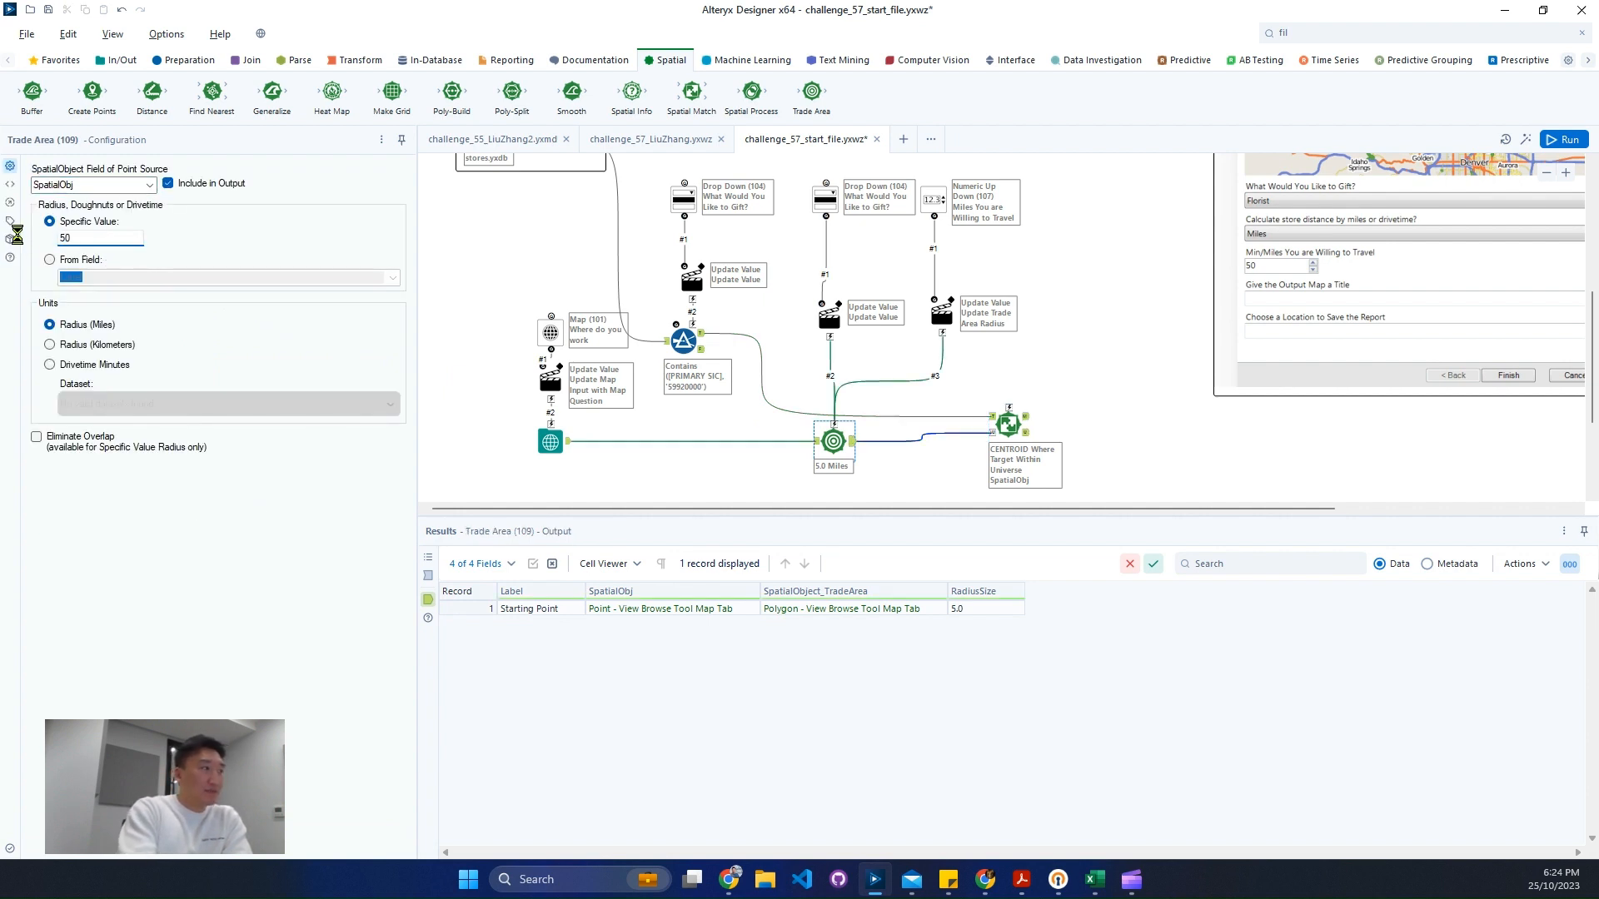
key(ctrl+r)
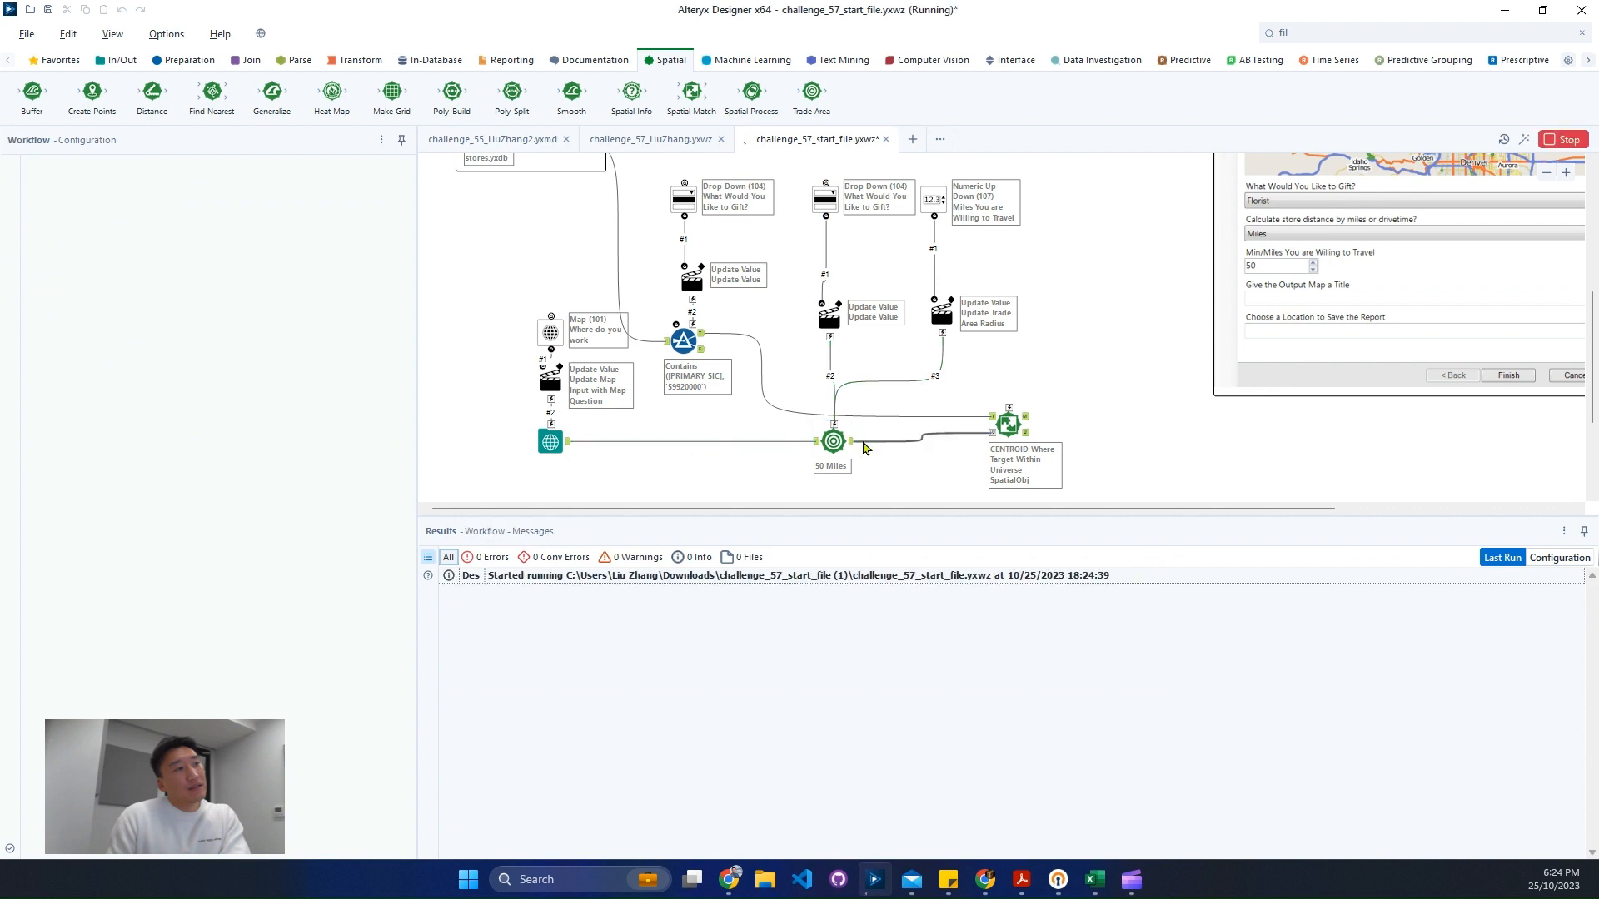
click(1027, 419)
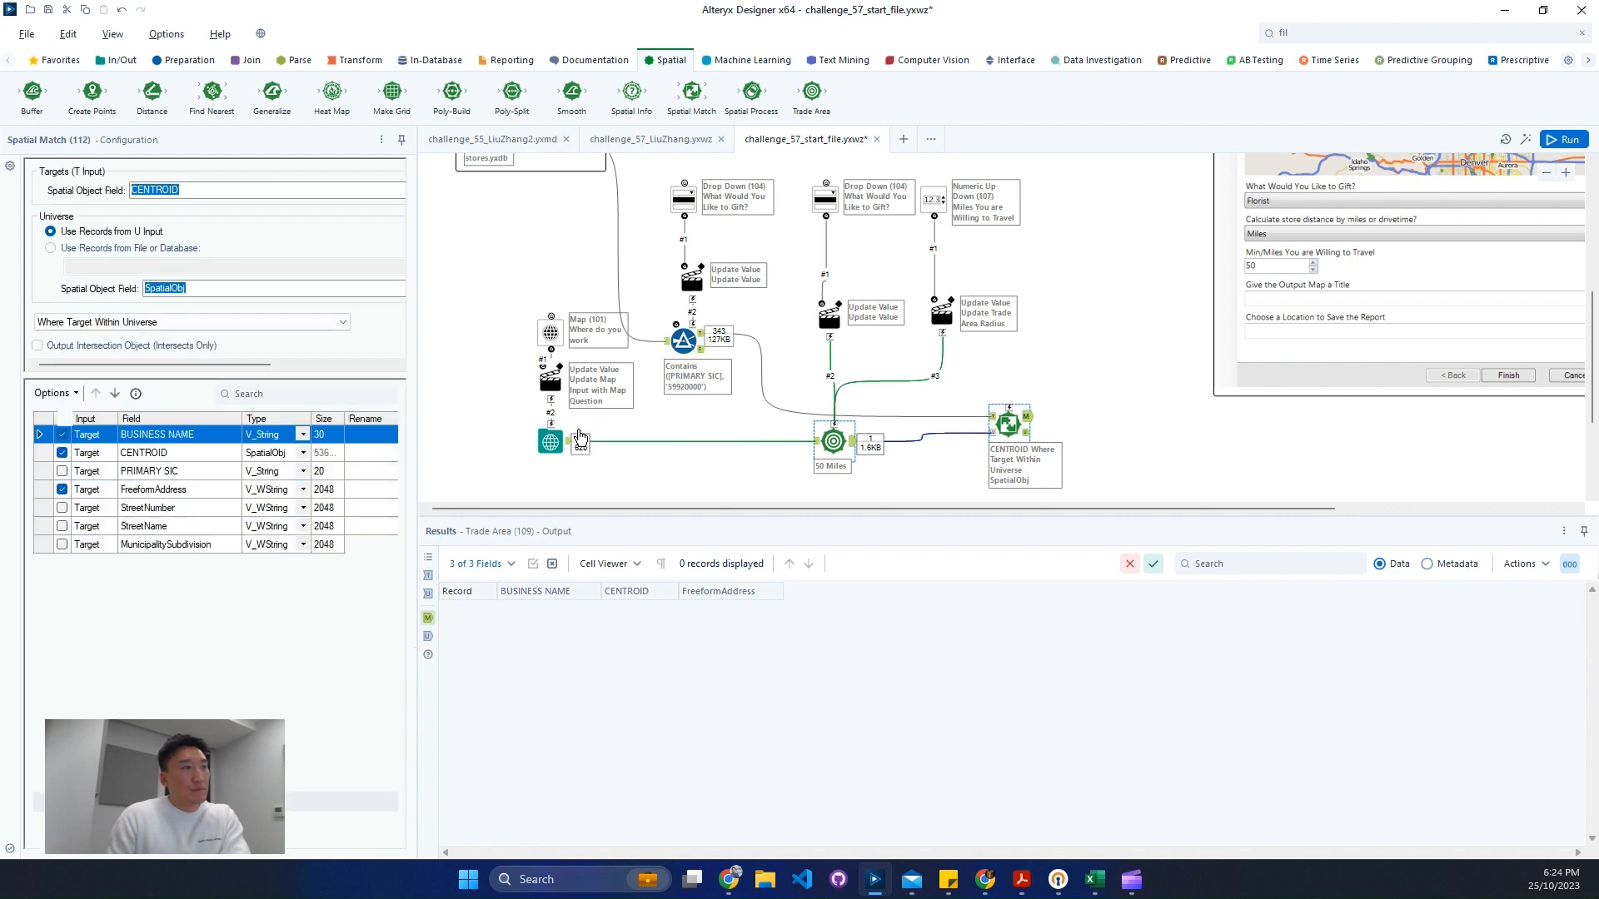
- Move the Map Input's Starting Point to central Denver on the map
click(551, 443)
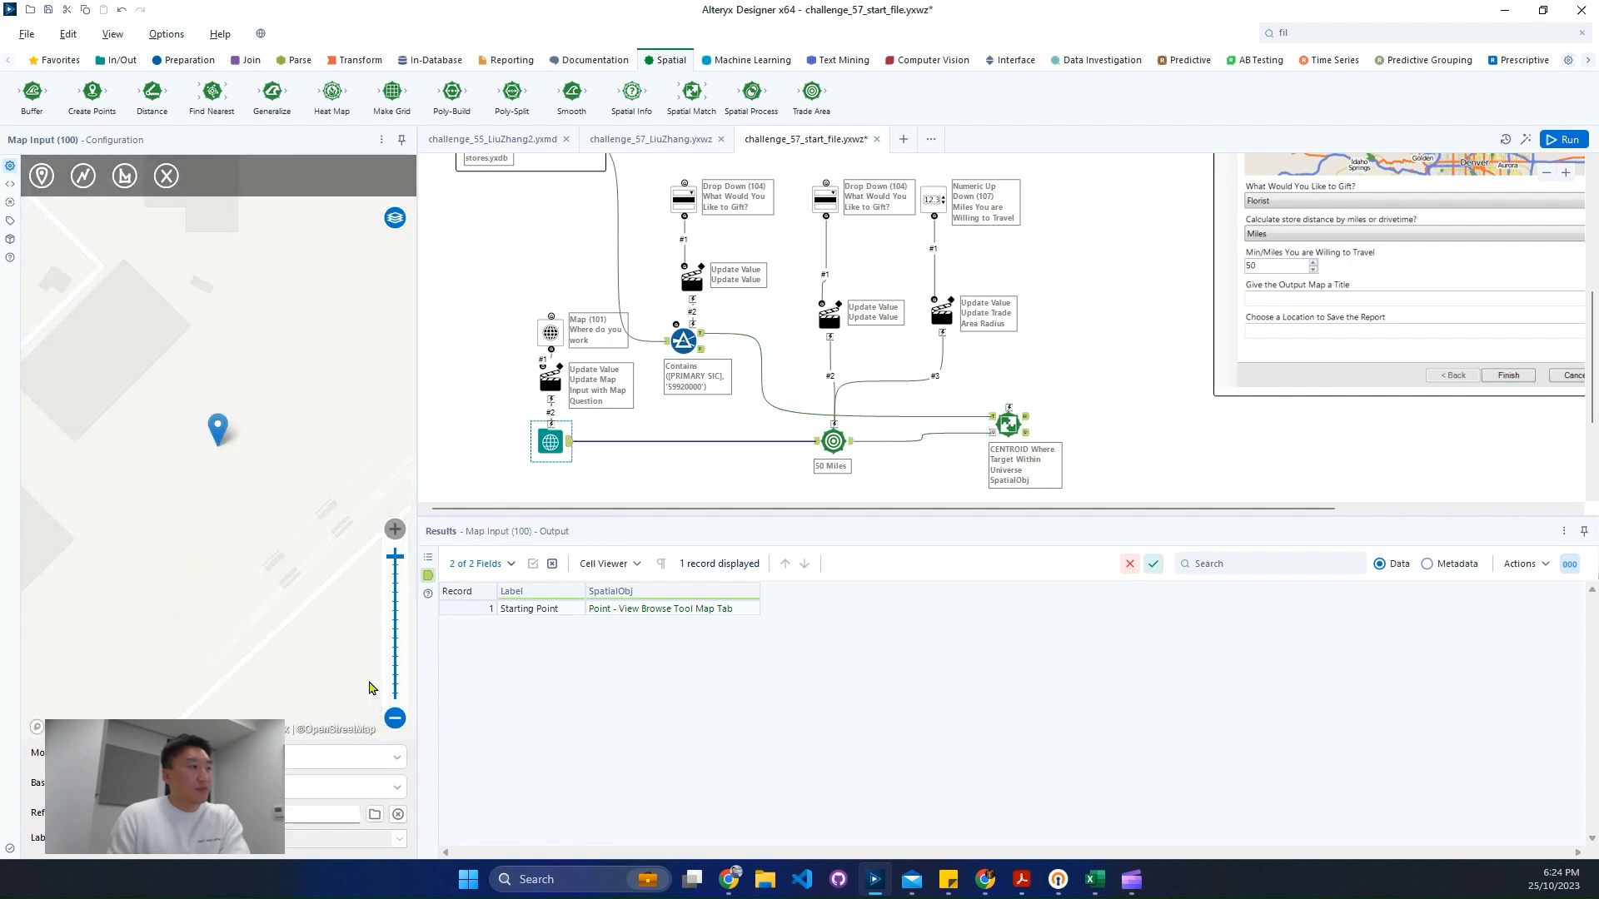
click(394, 718)
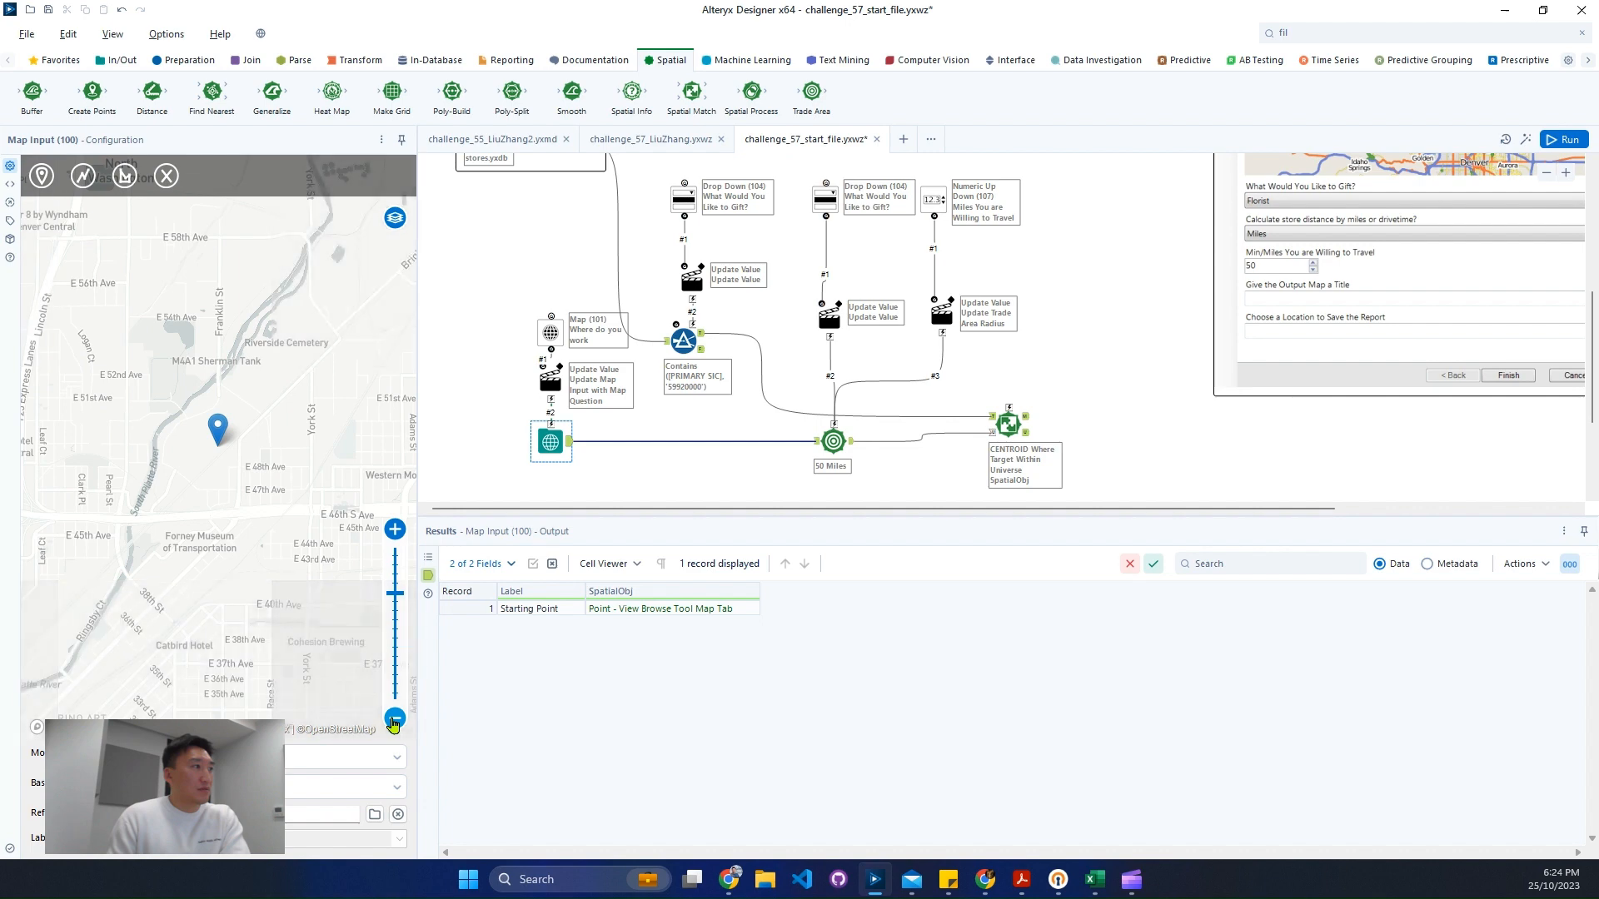
click(394, 718)
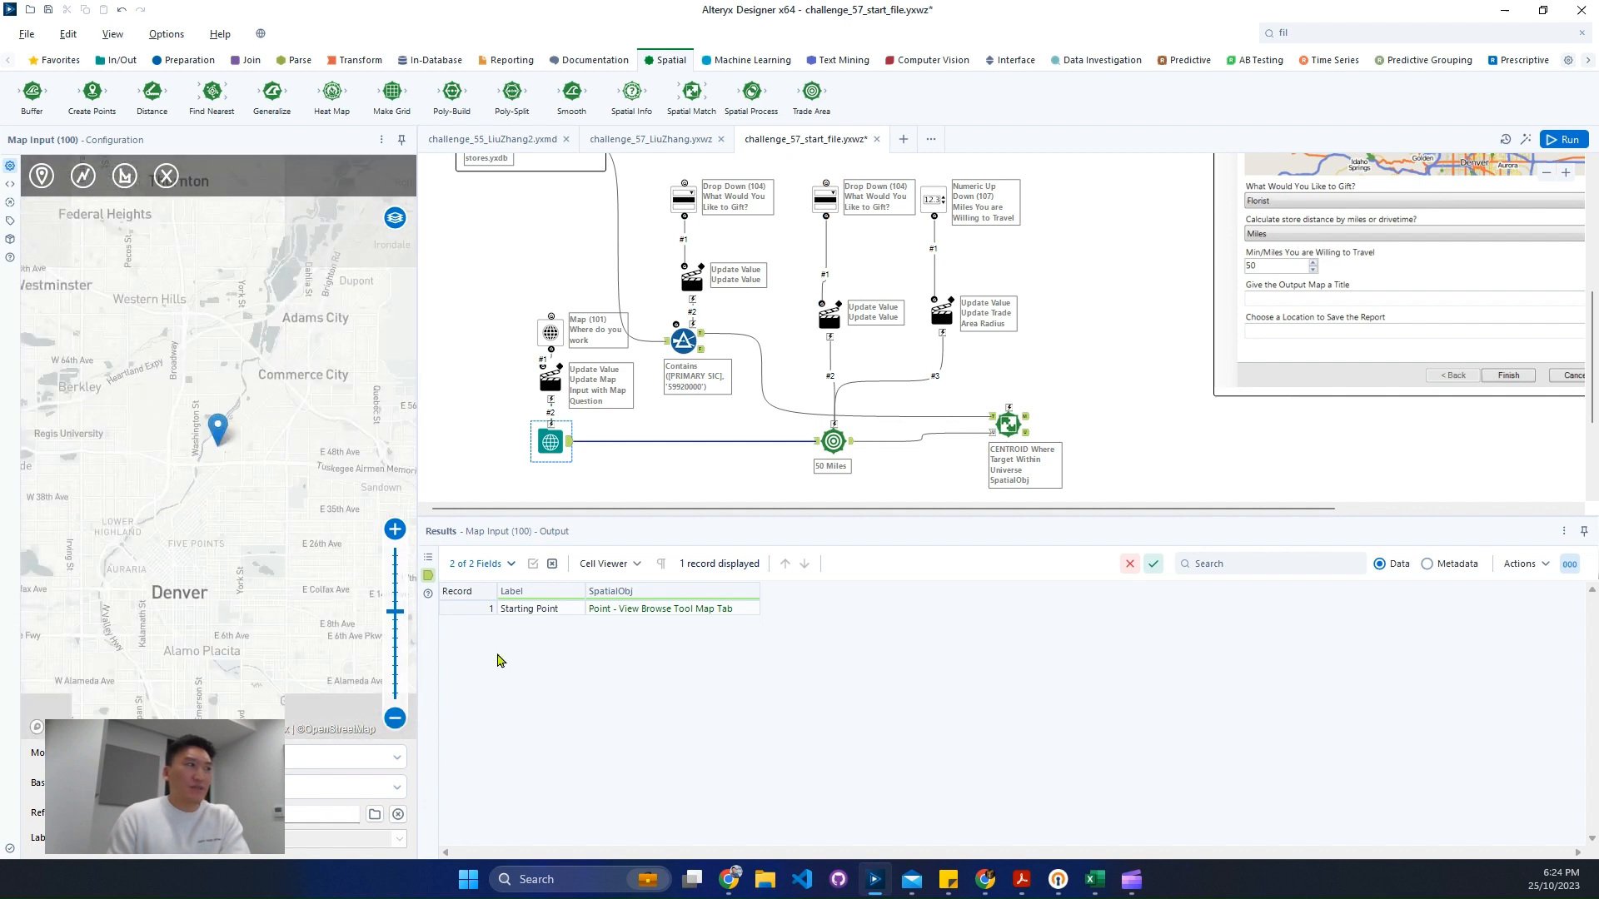
scroll(1120, 425, up, 2)
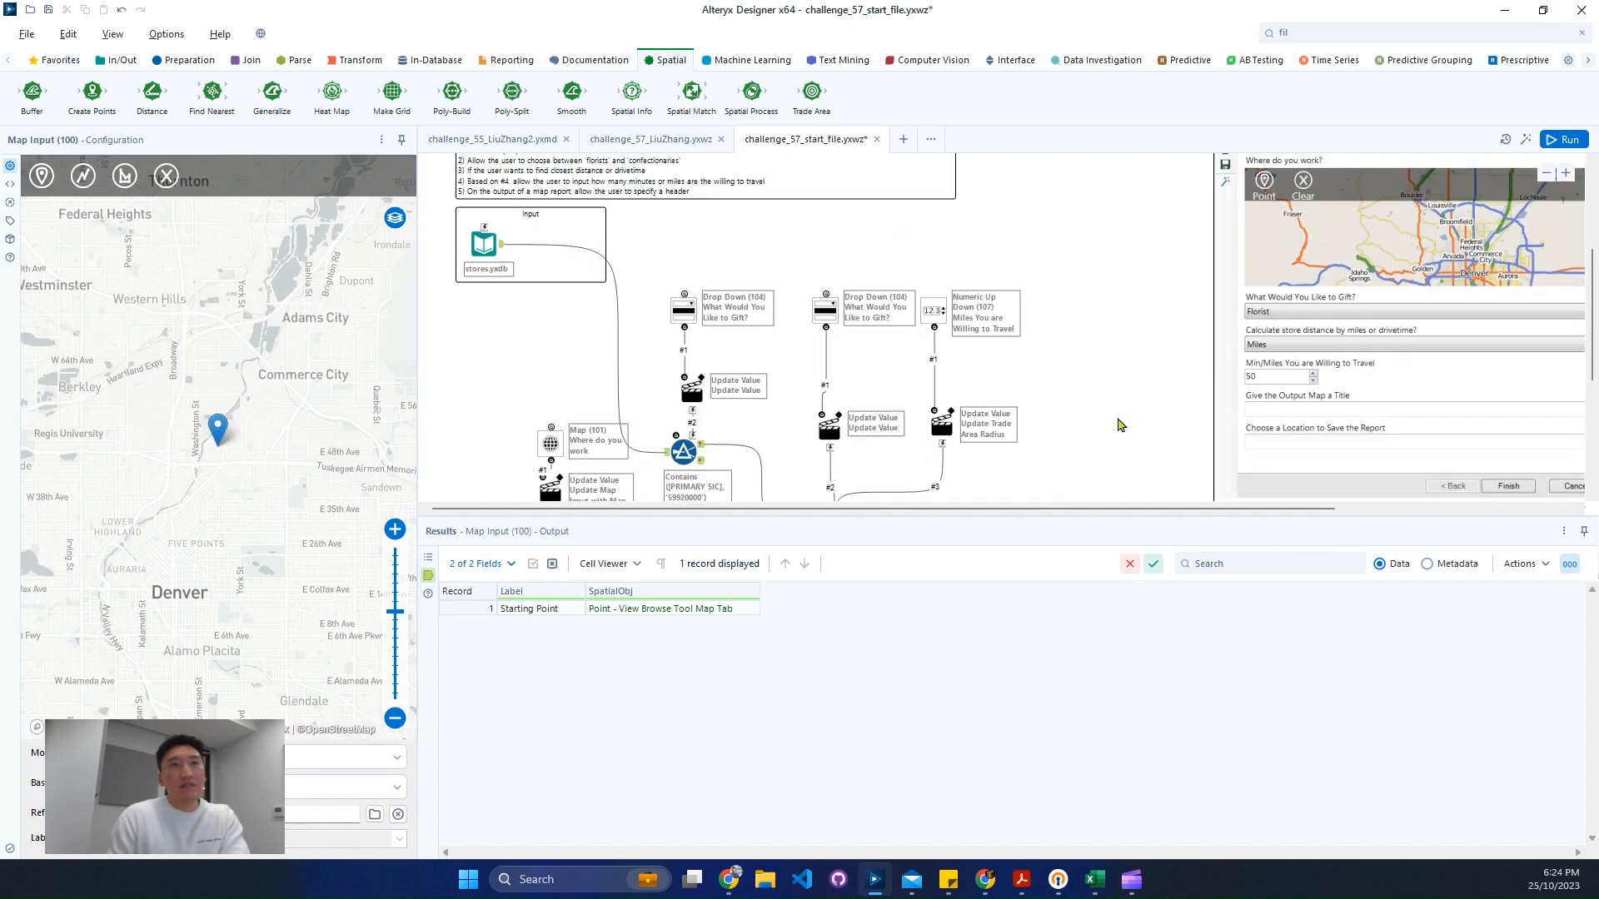
mouse_move(218, 428)
mouse_down()
mouse_move(221, 553)
mouse_move(235, 435)
mouse_up()
click(234, 437)
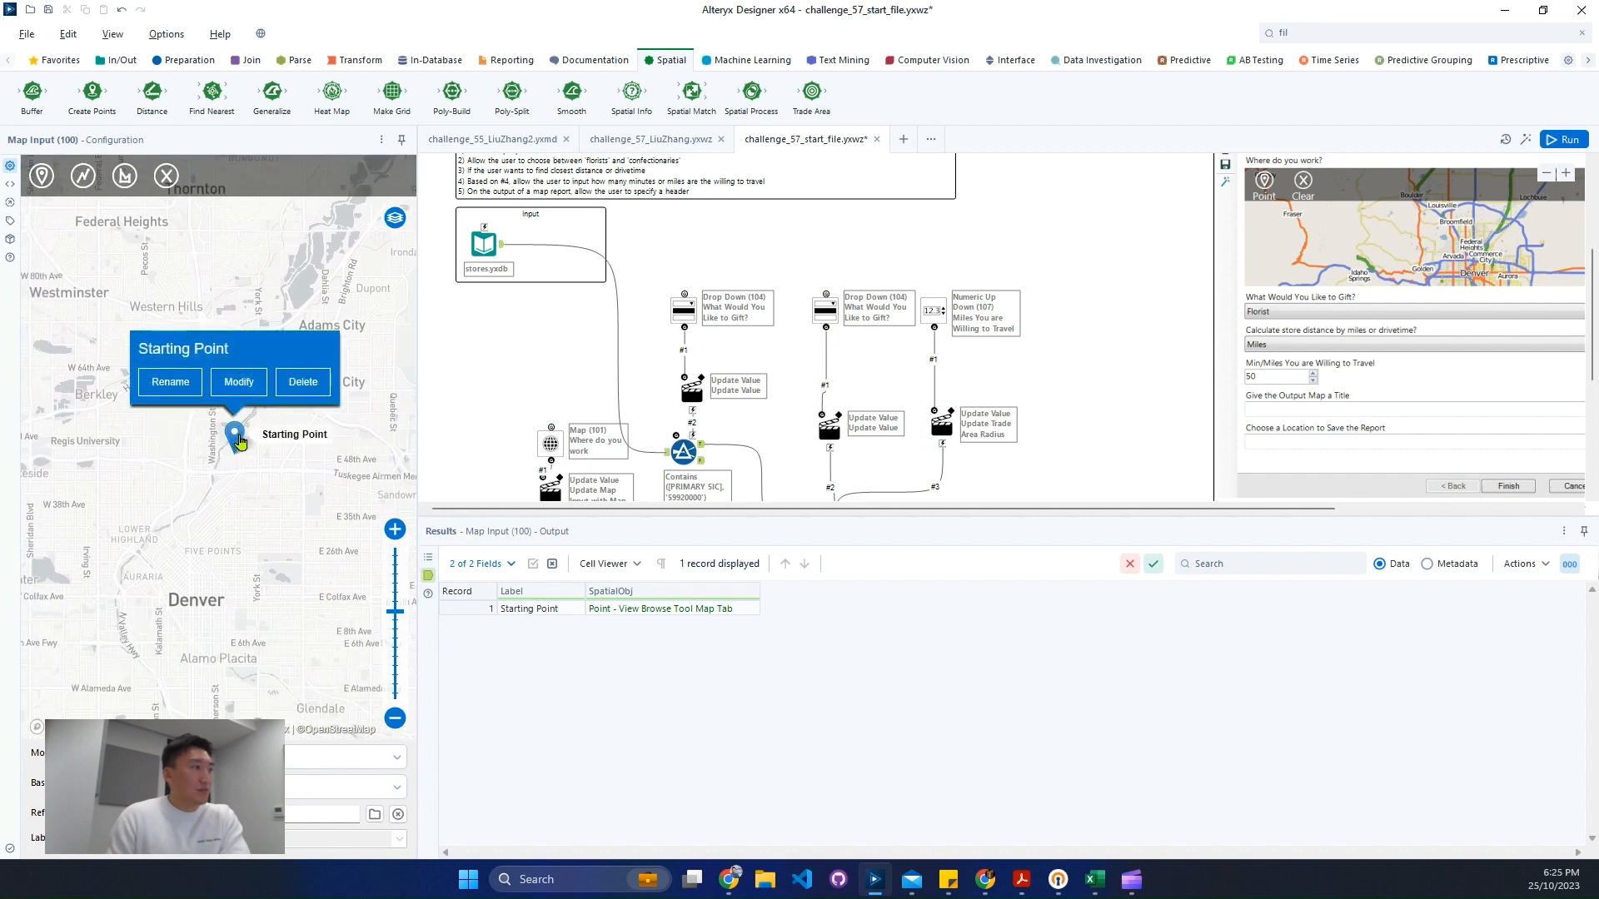
click(236, 383)
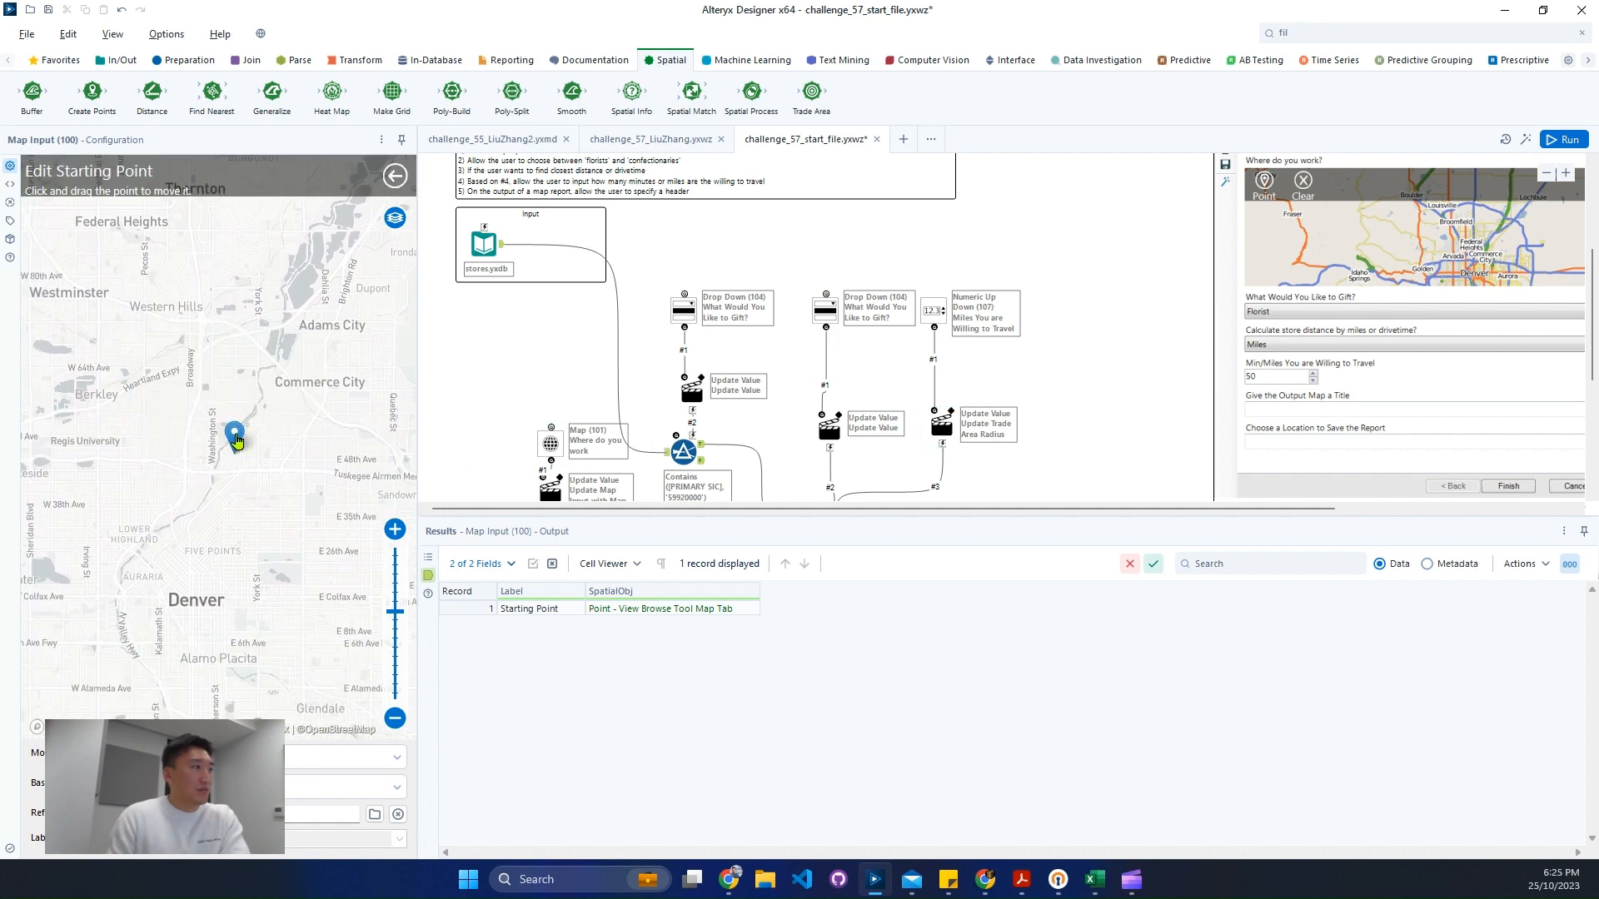
drag(236, 439, 189, 587)
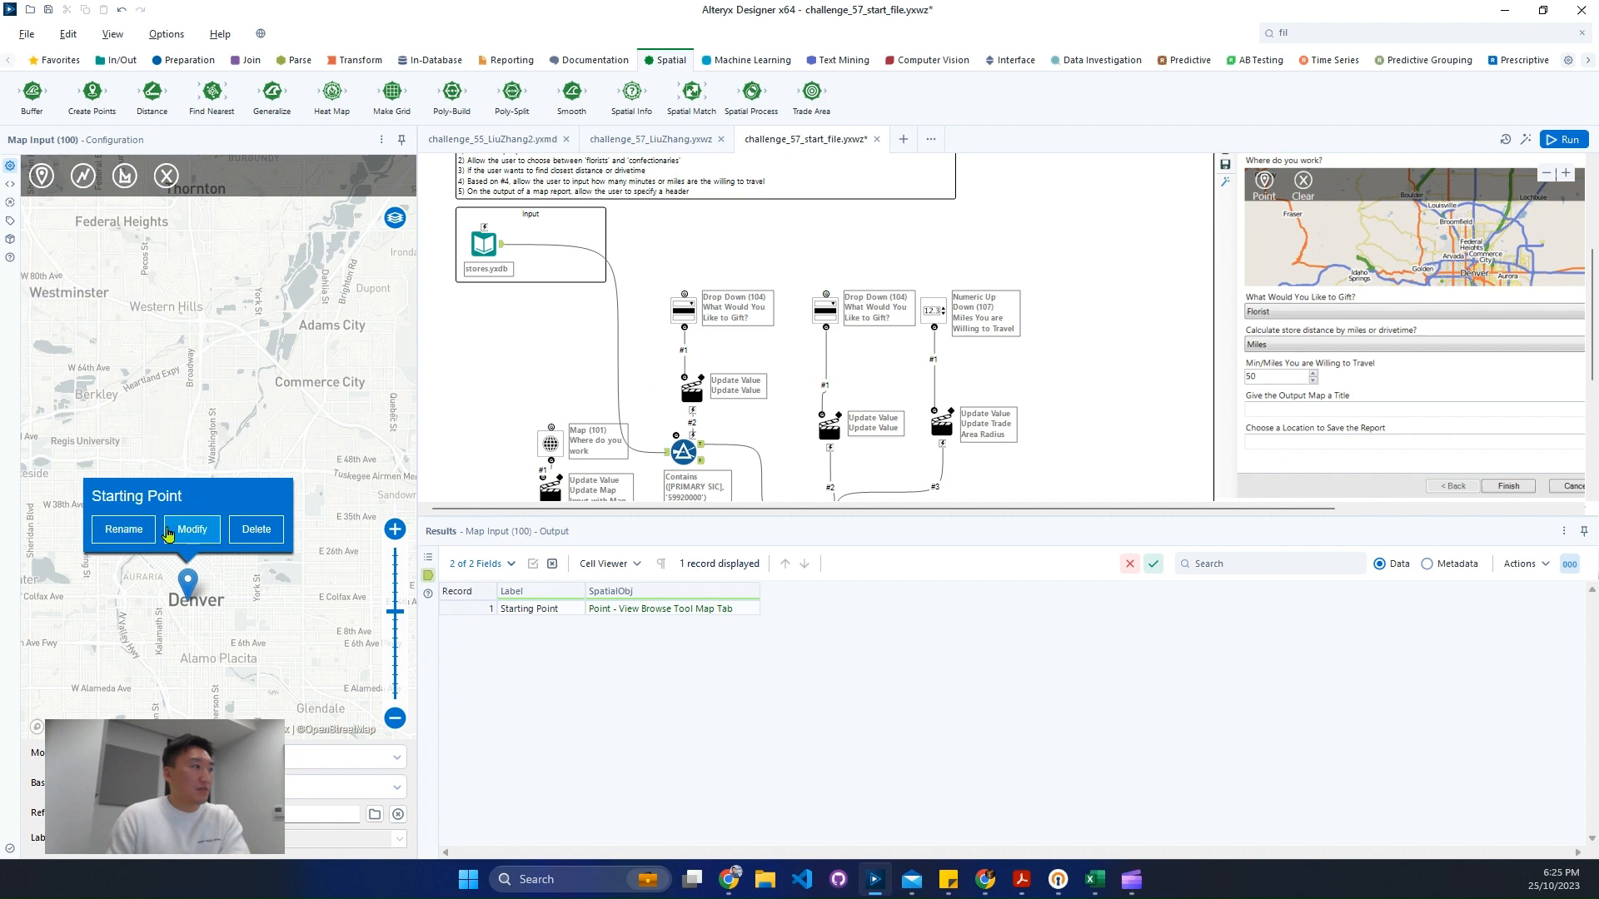
click(298, 425)
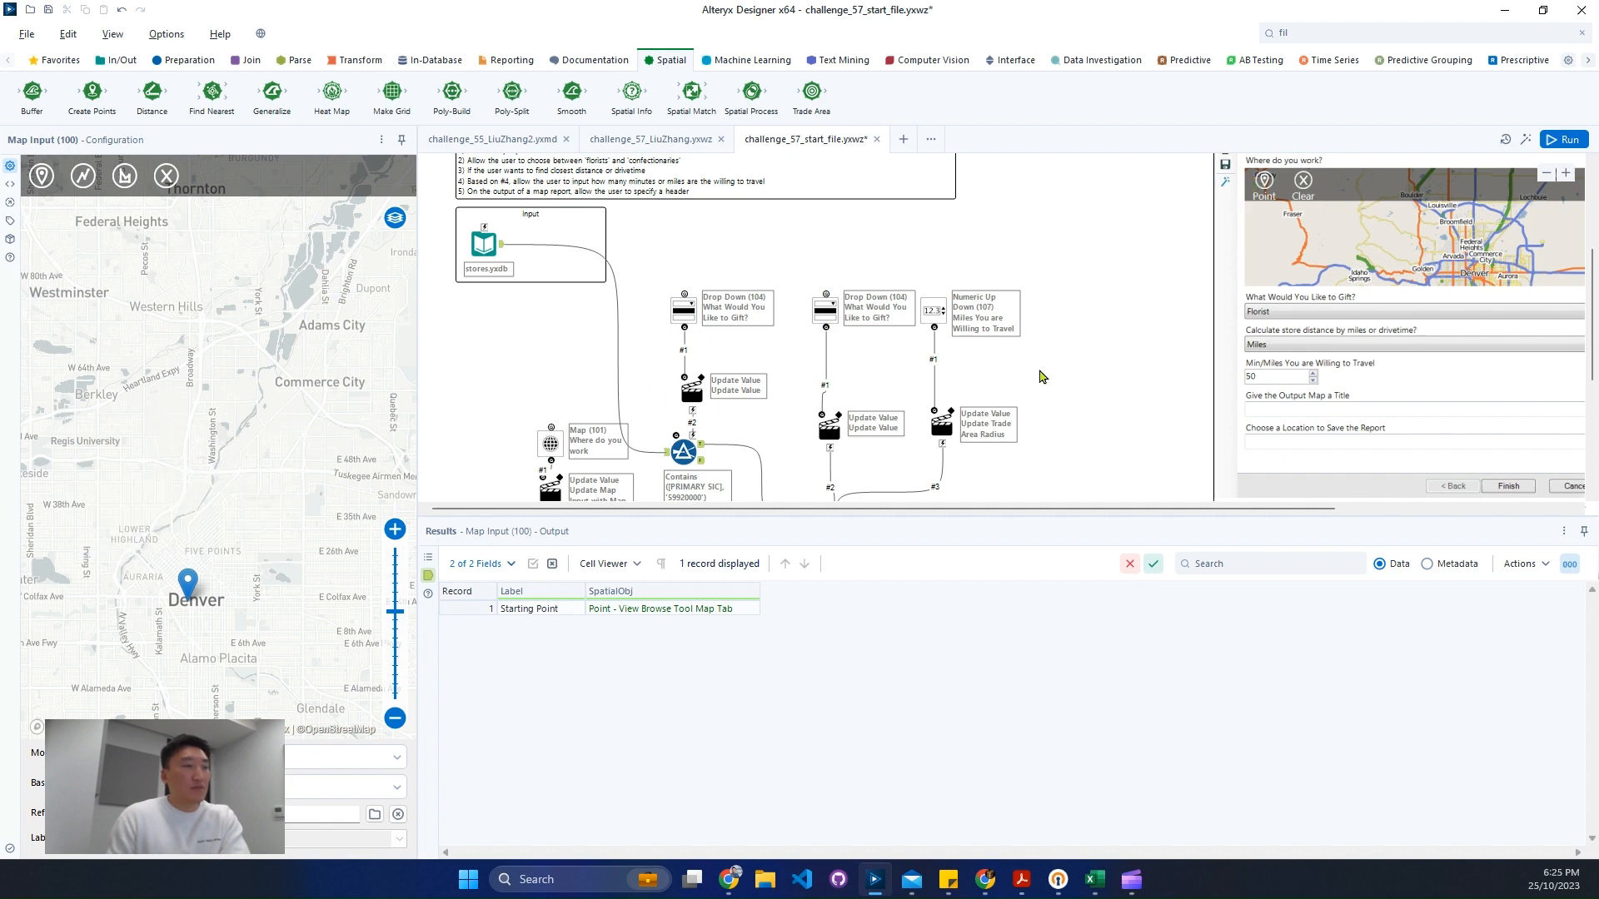
- Change the Spatial Match relation to Where Target Intersects Universe and run the workflow
scroll(1032, 375, down, 1)
click(841, 468)
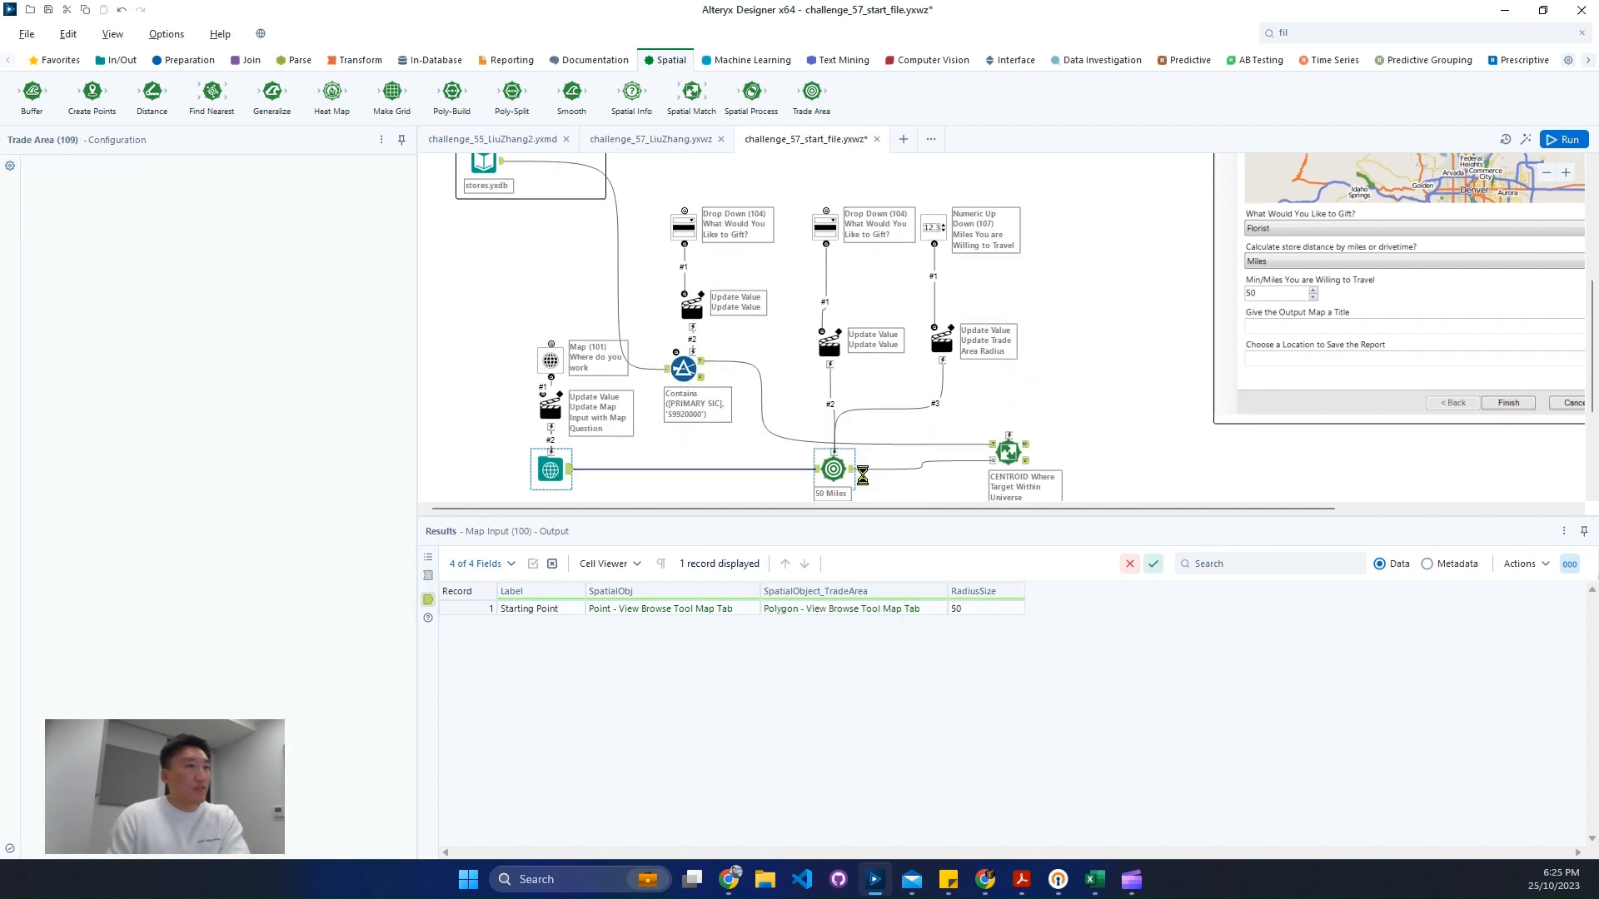
click(1007, 452)
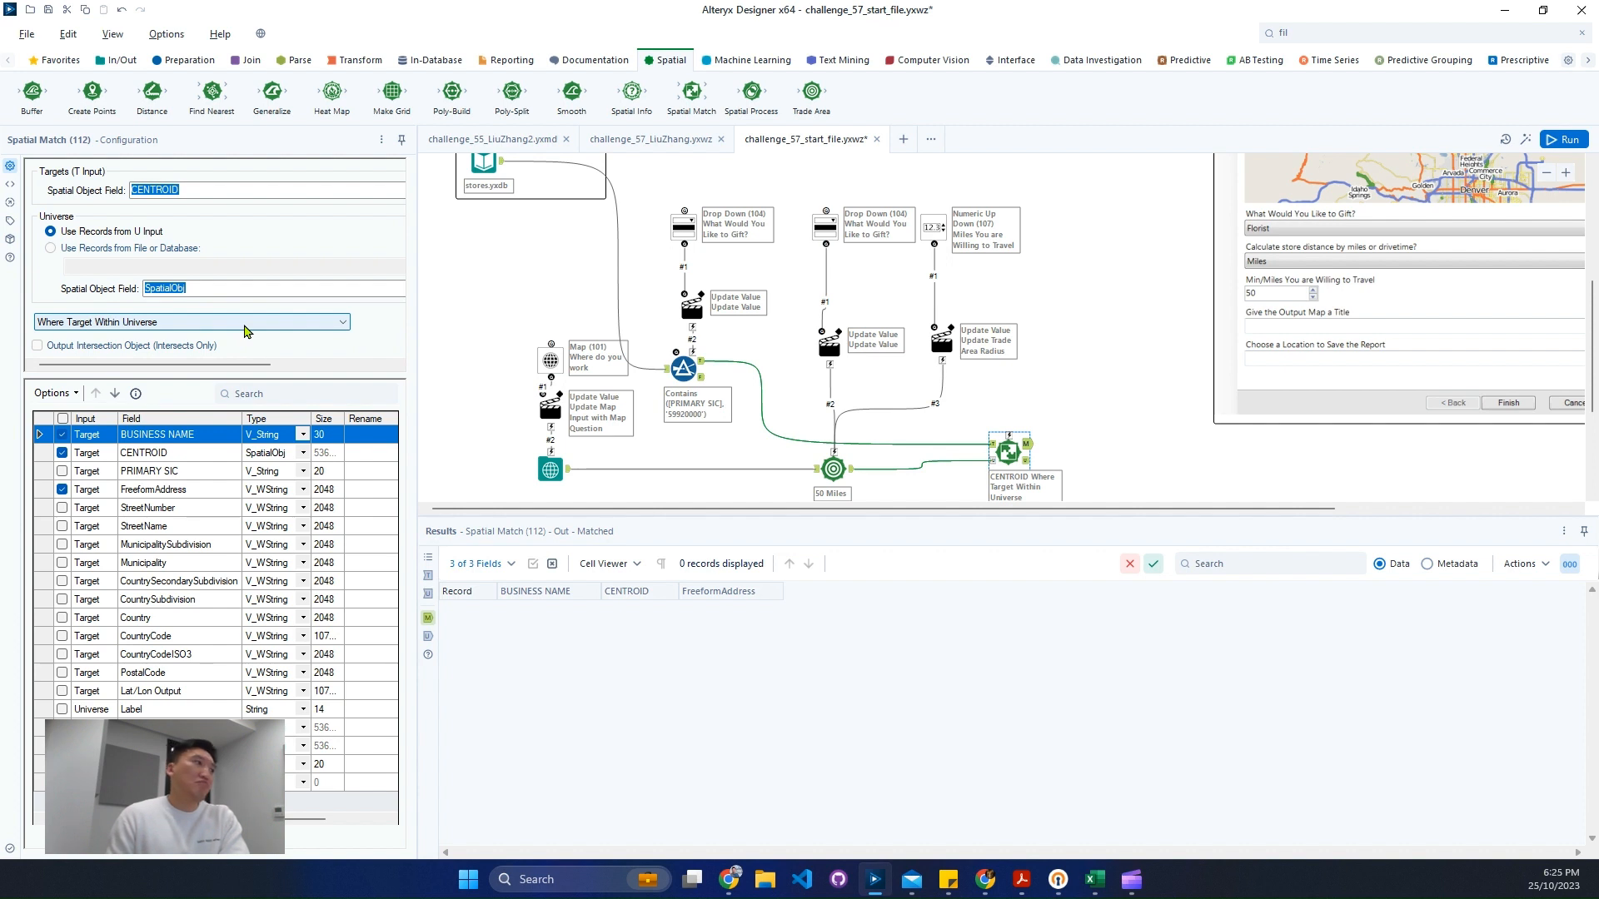
scroll(182, 361, right, 2)
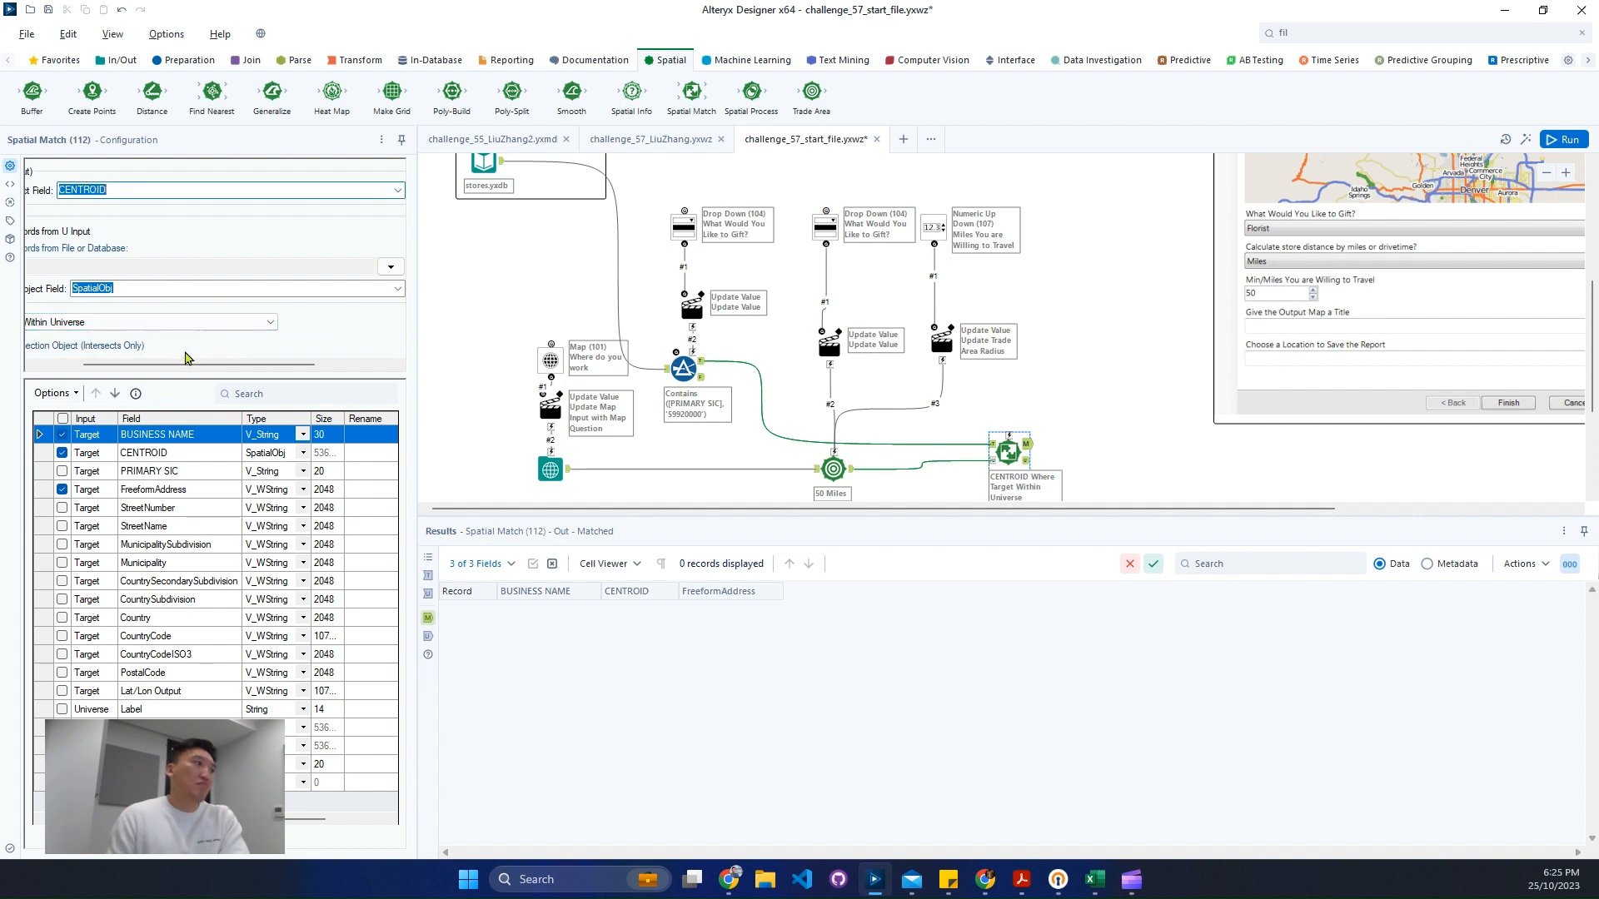
scroll(129, 358, left, 2)
click(126, 323)
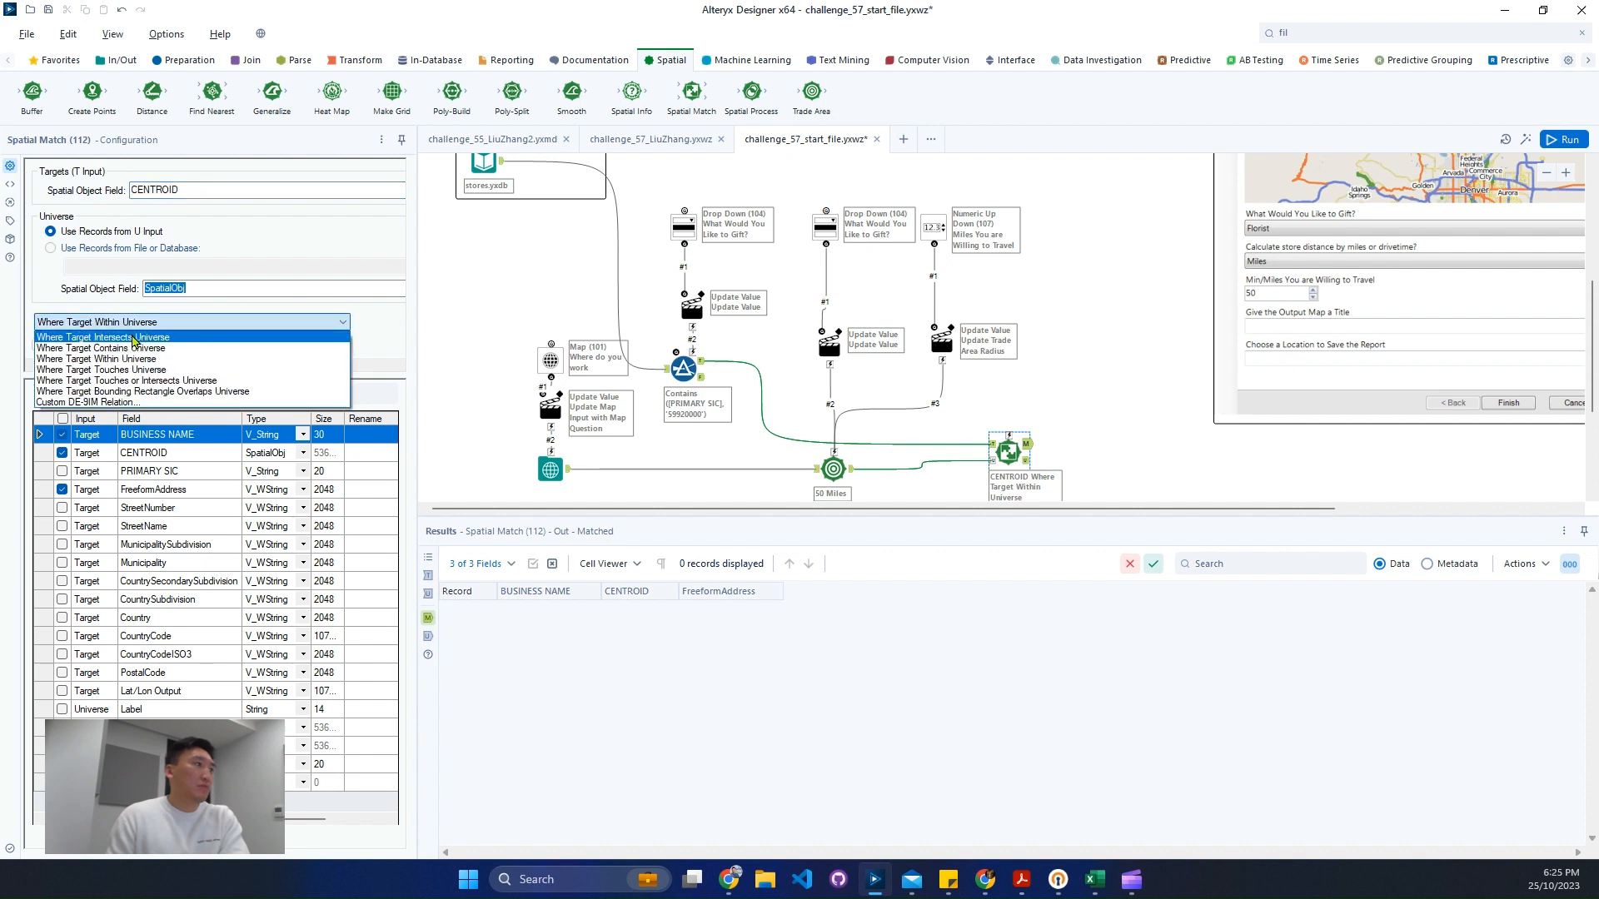
click(133, 338)
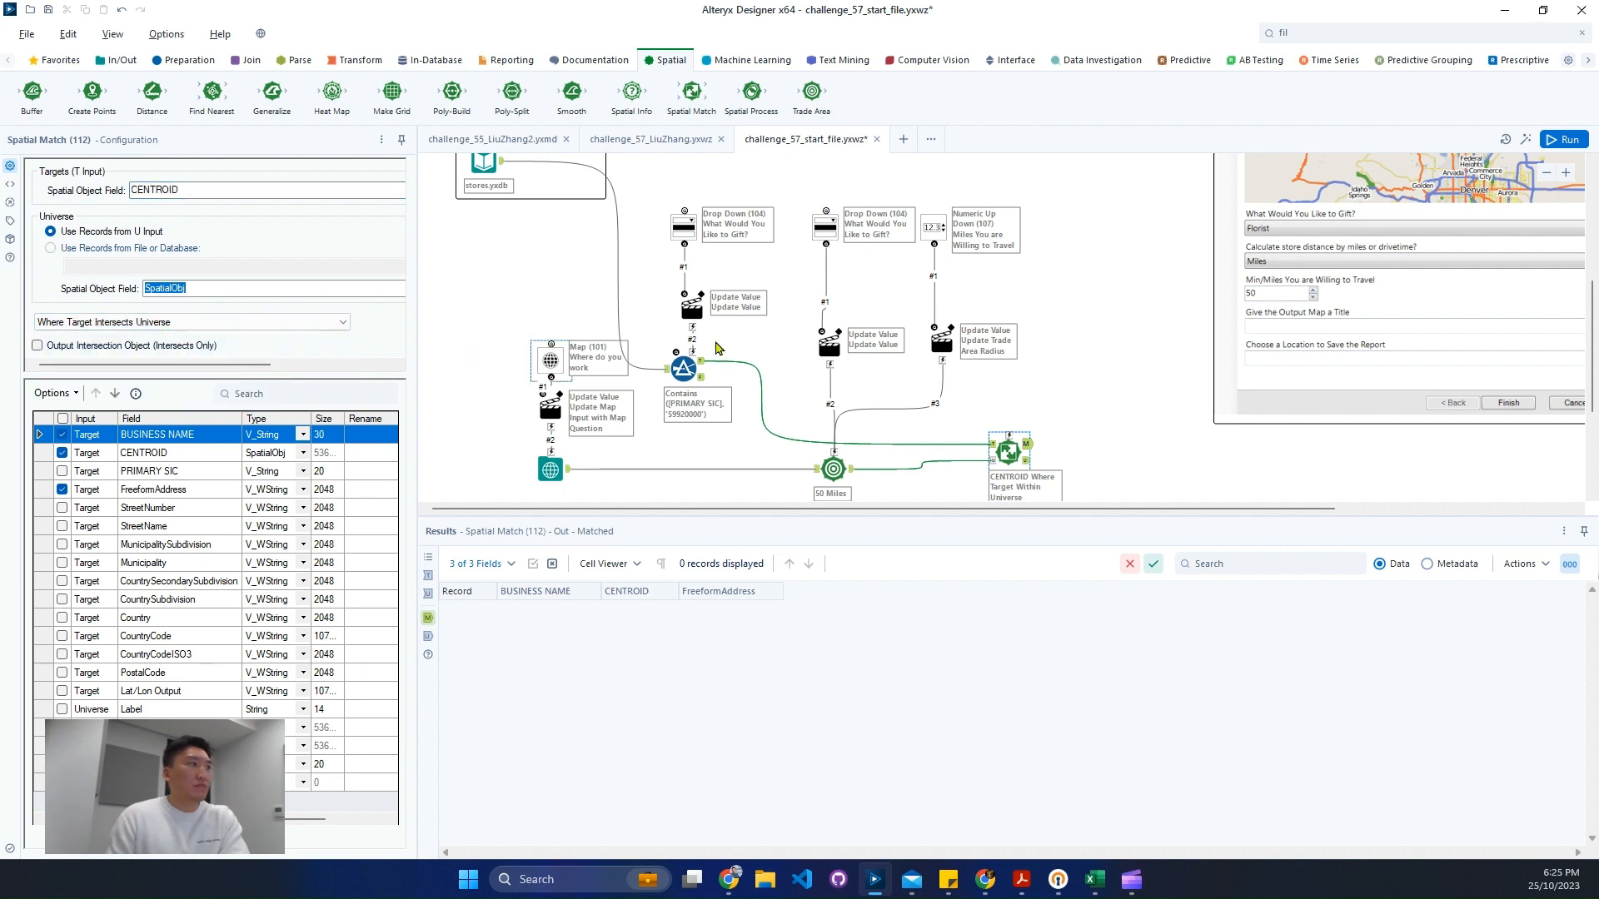
click(1563, 141)
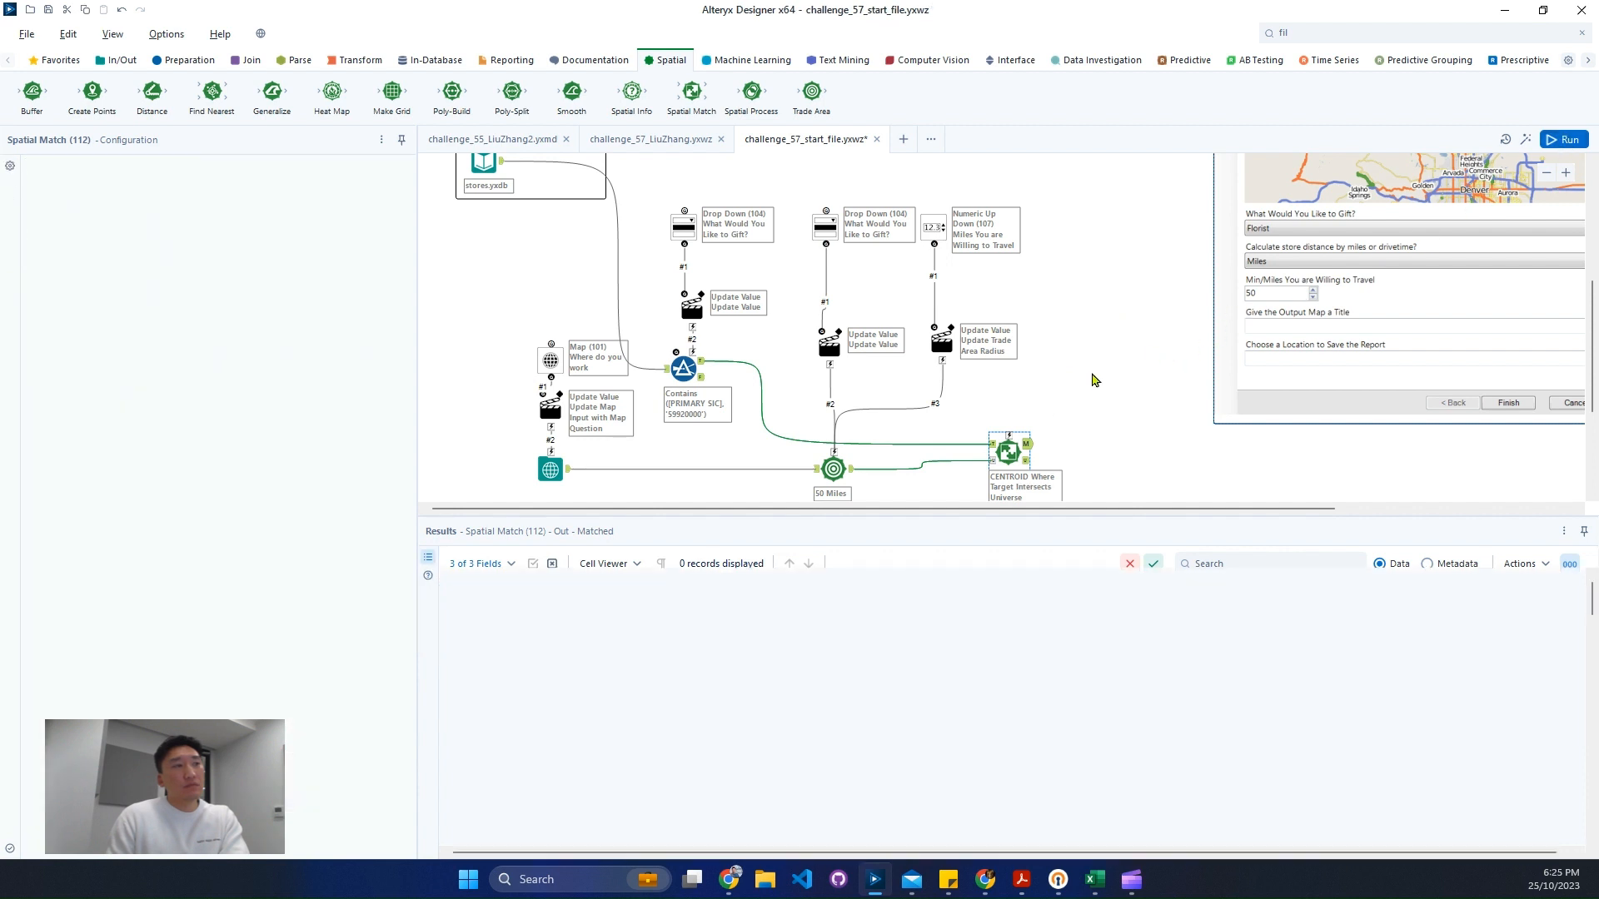
- Set the Spatial Match universe spatial object field to SpatialObject_TradeArea
click(999, 458)
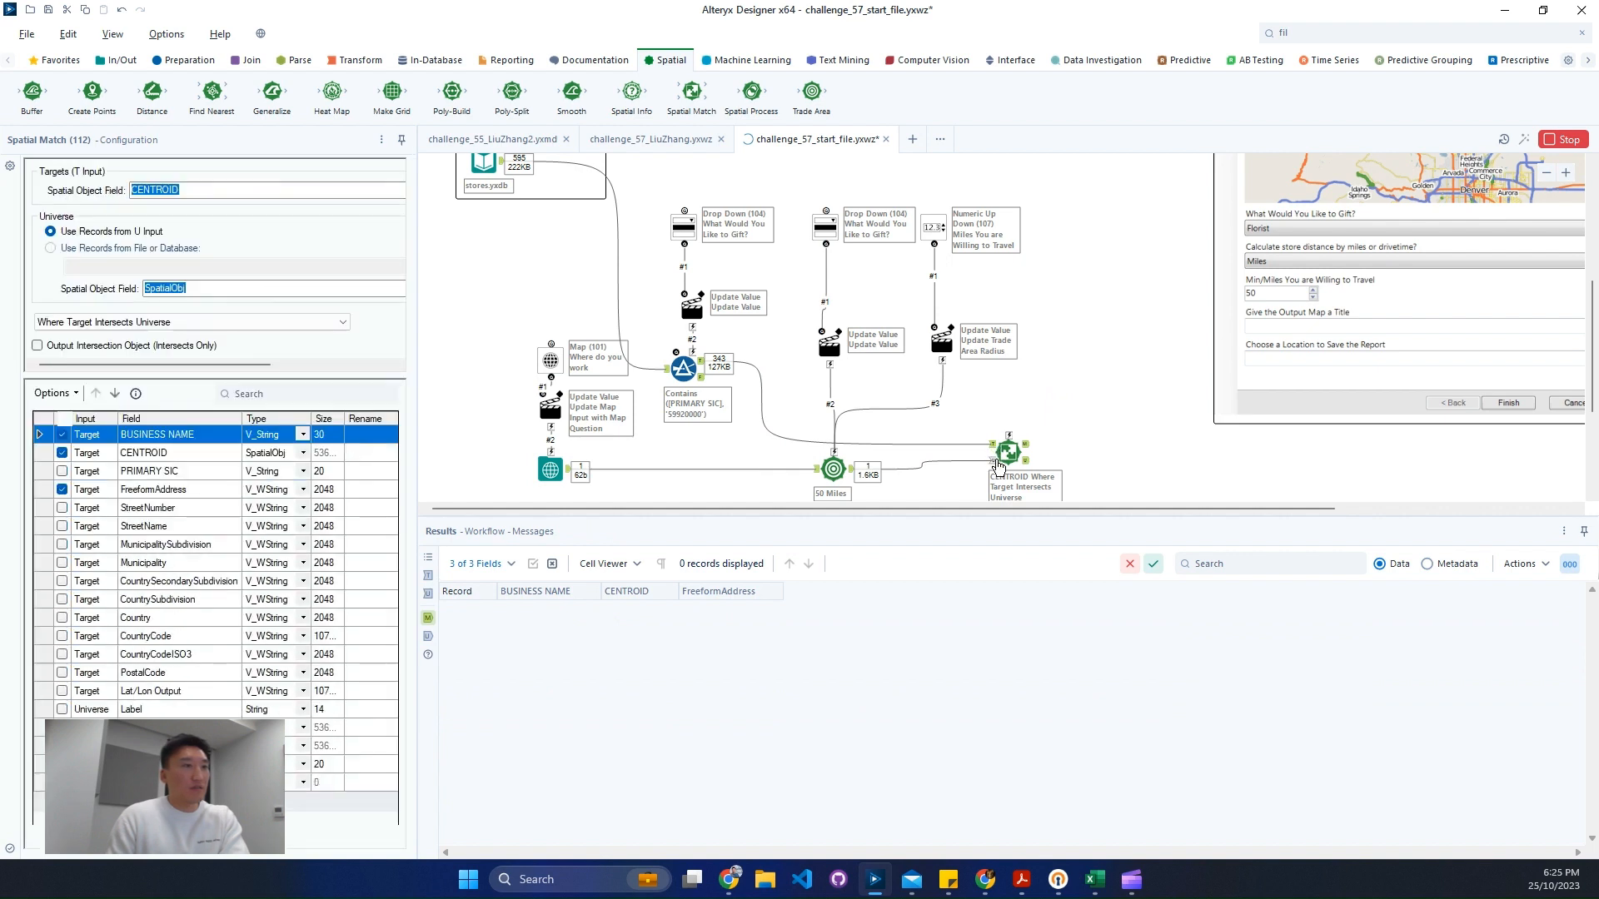
click(364, 288)
click(346, 309)
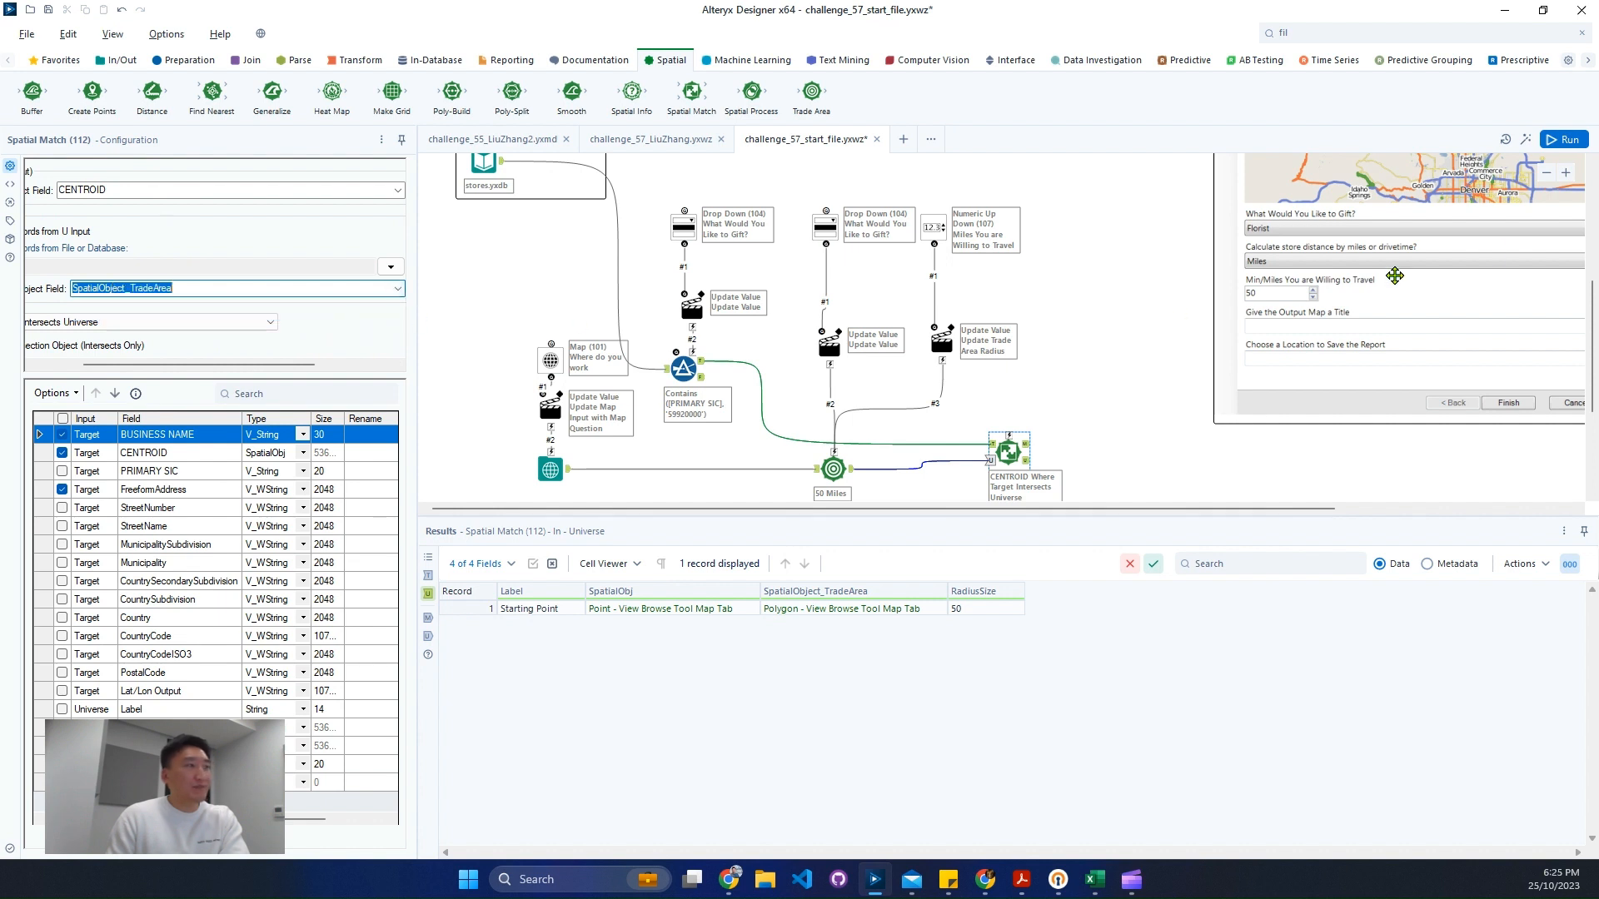
- Set the Trade Area radius to 5, run the workflow, and open the Spatial Match matched output
click(832, 469)
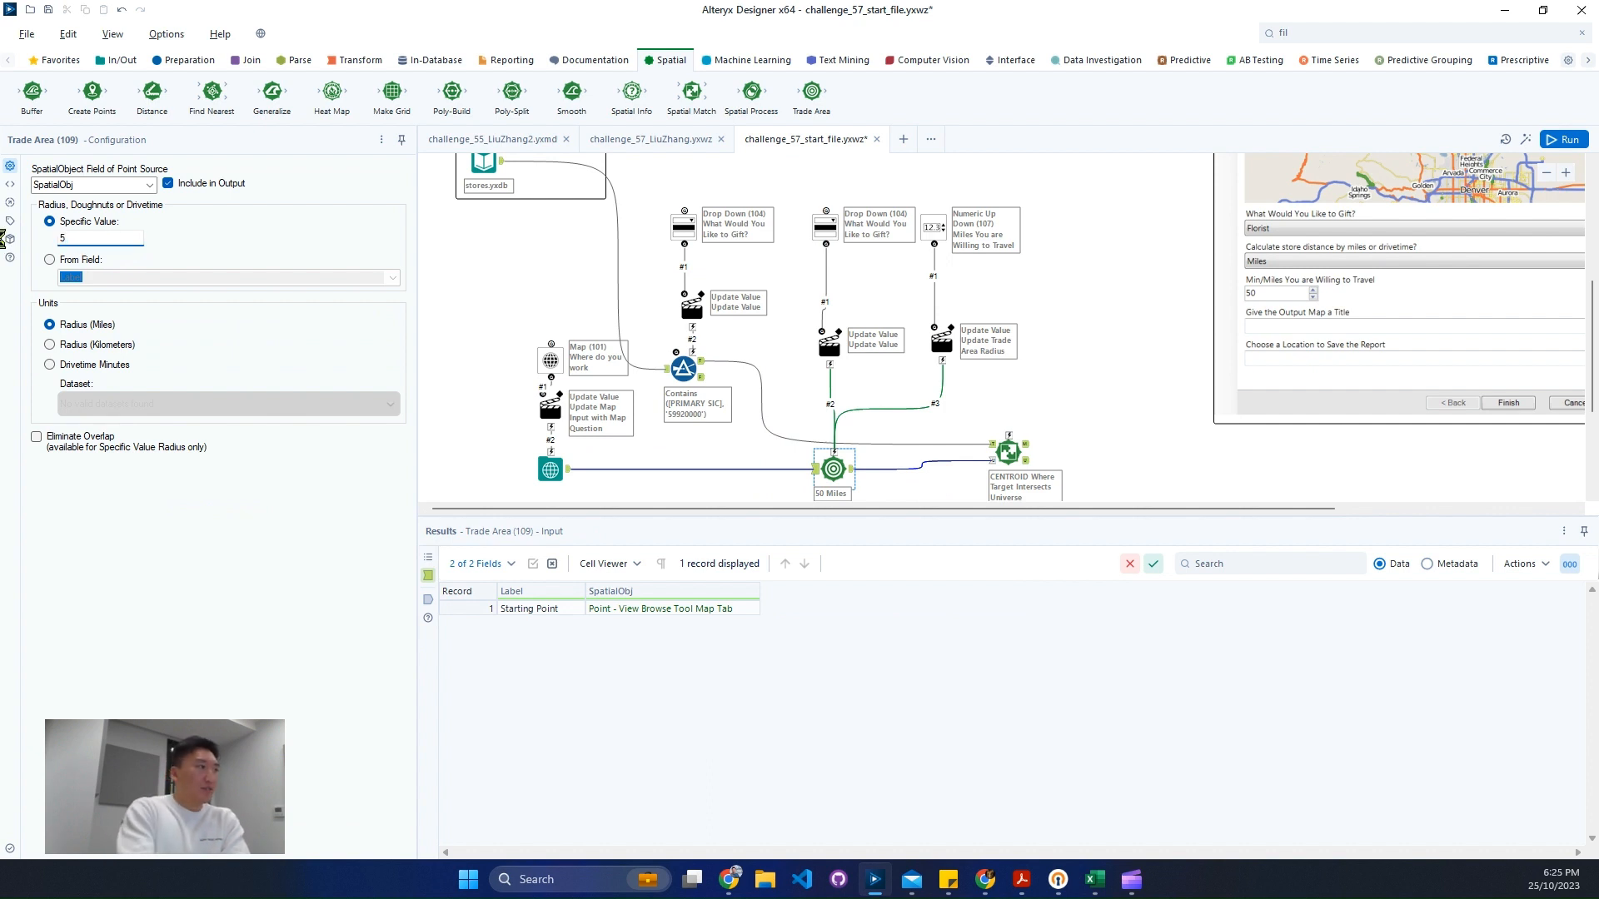
text(5)
key(ctrl+r)
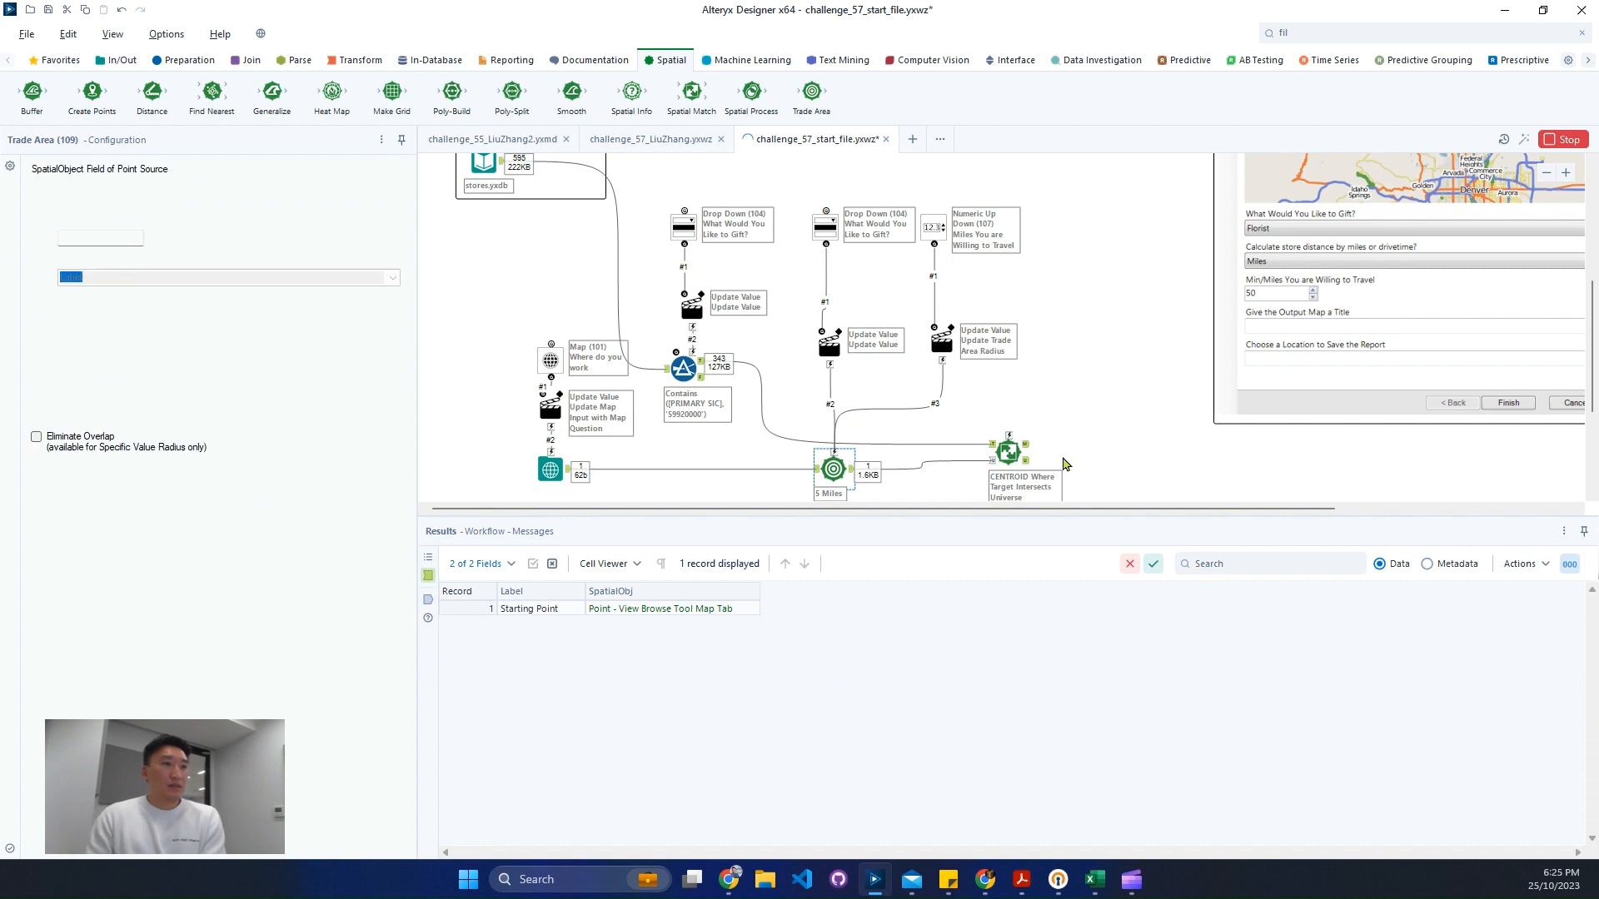
click(1029, 450)
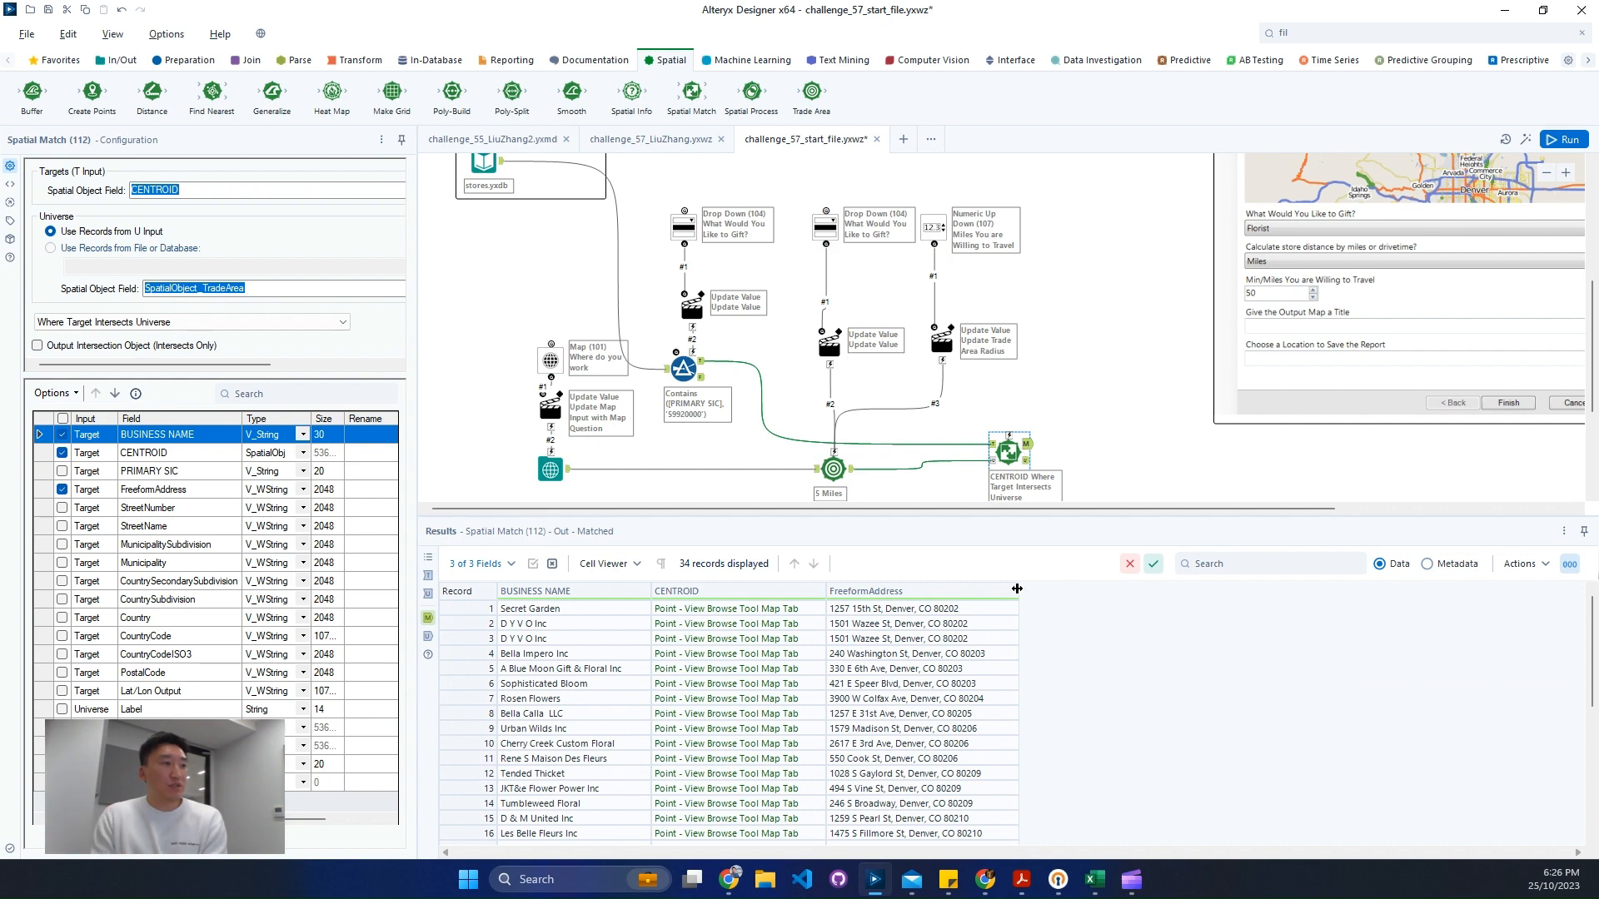
- Copy the duplicated business name D Y V O Inc and search for it in the Filter tool's output
drag(932, 629, 935, 646)
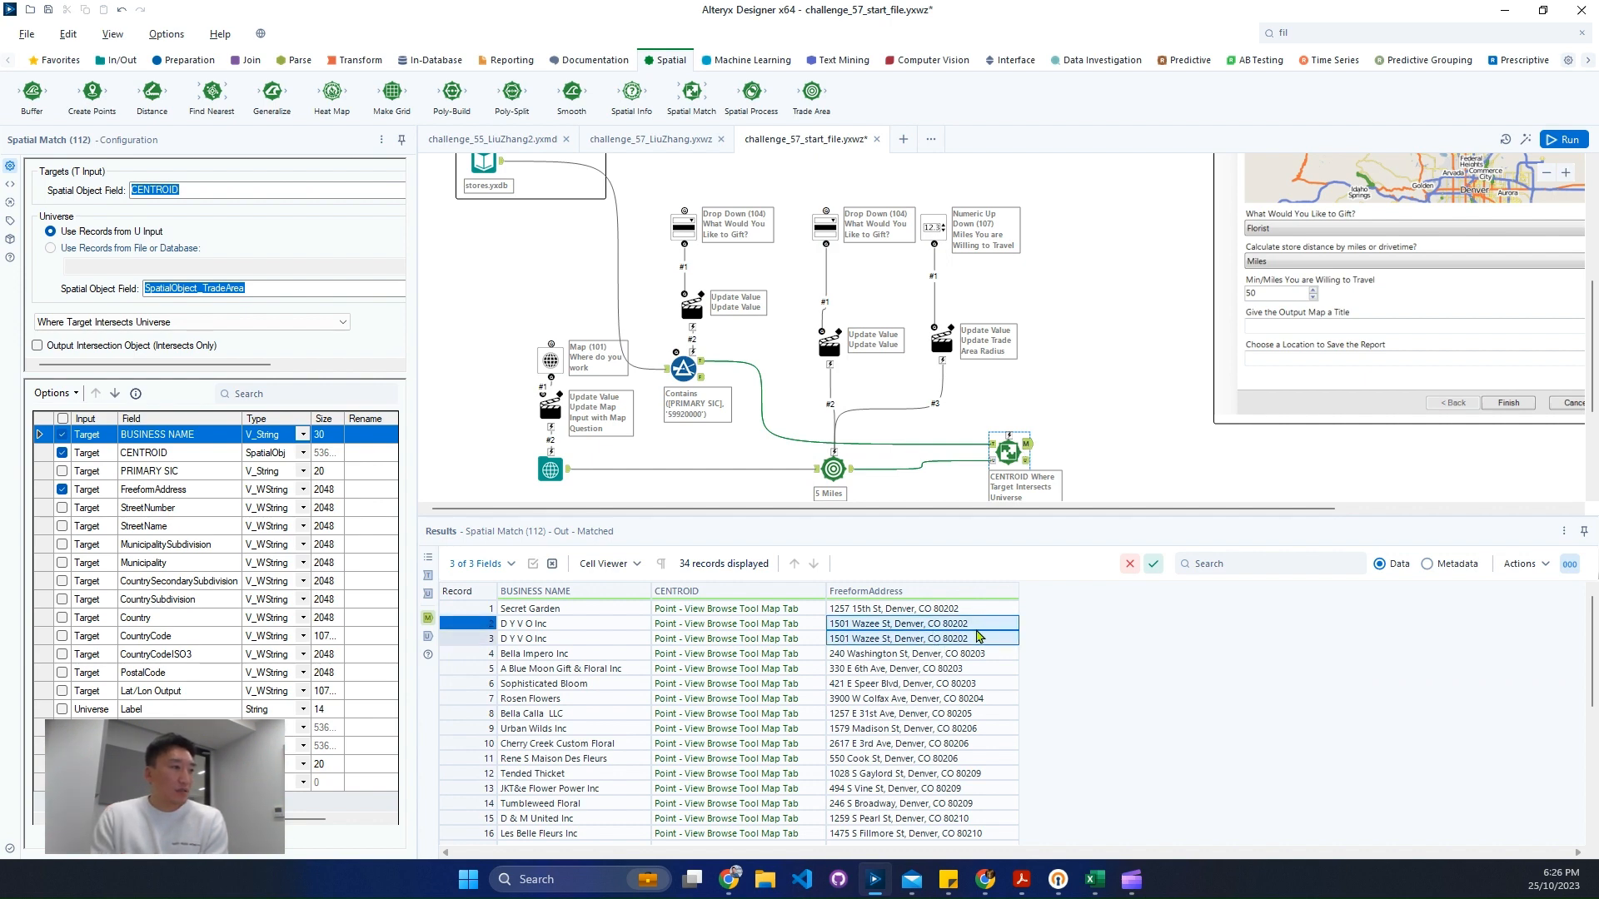
scroll(947, 734, down, 3)
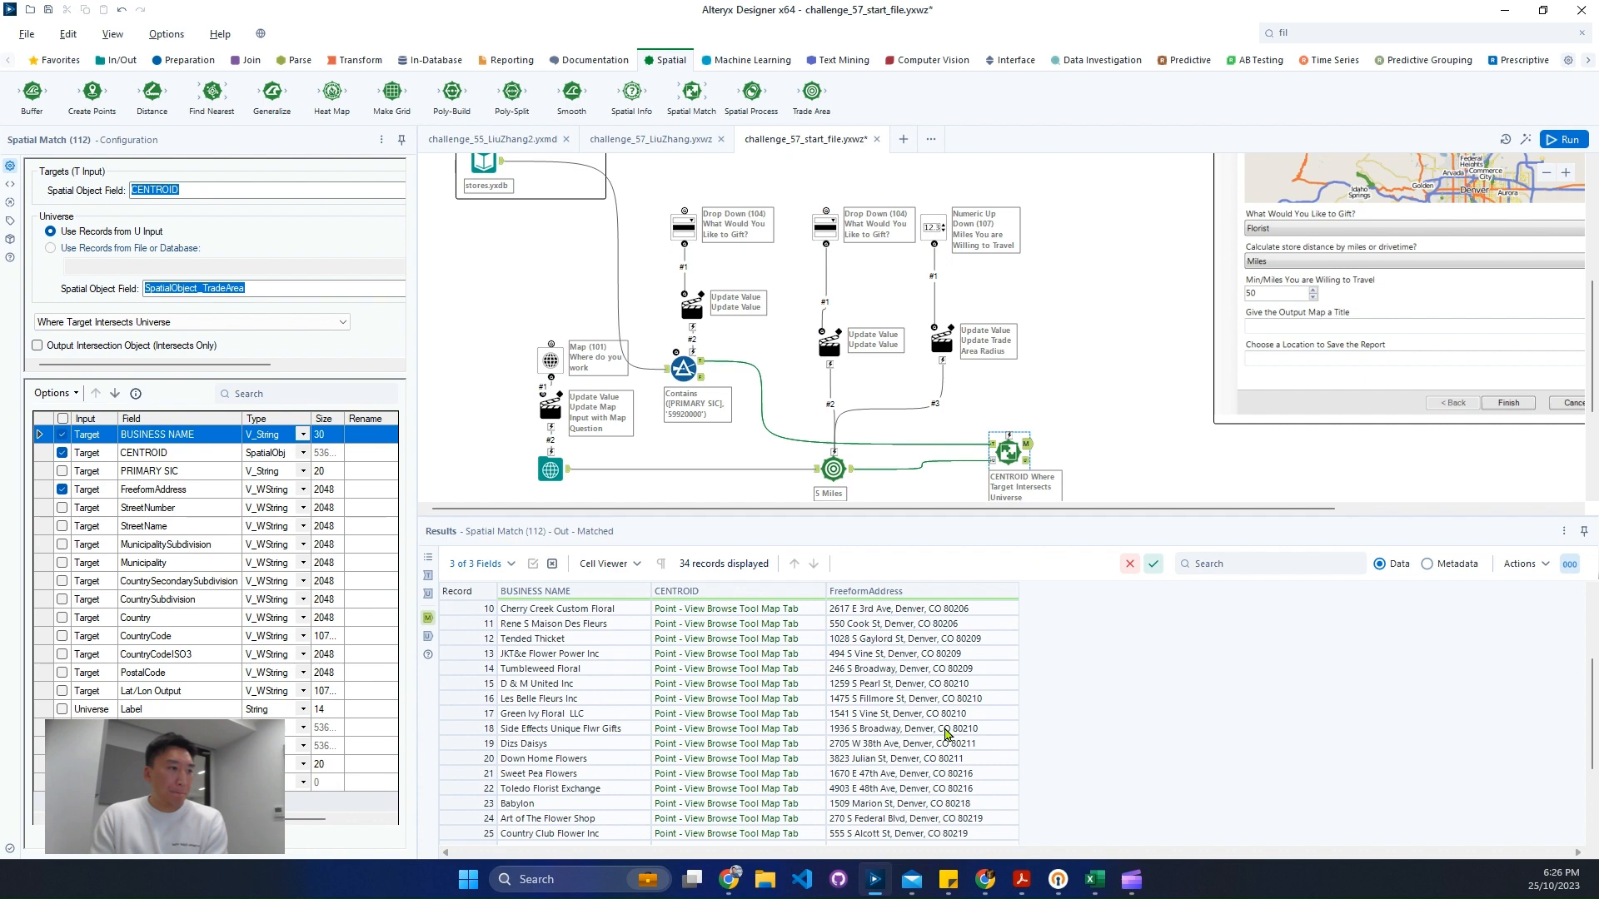
scroll(946, 734, up, 3)
right_click(573, 625)
click(647, 652)
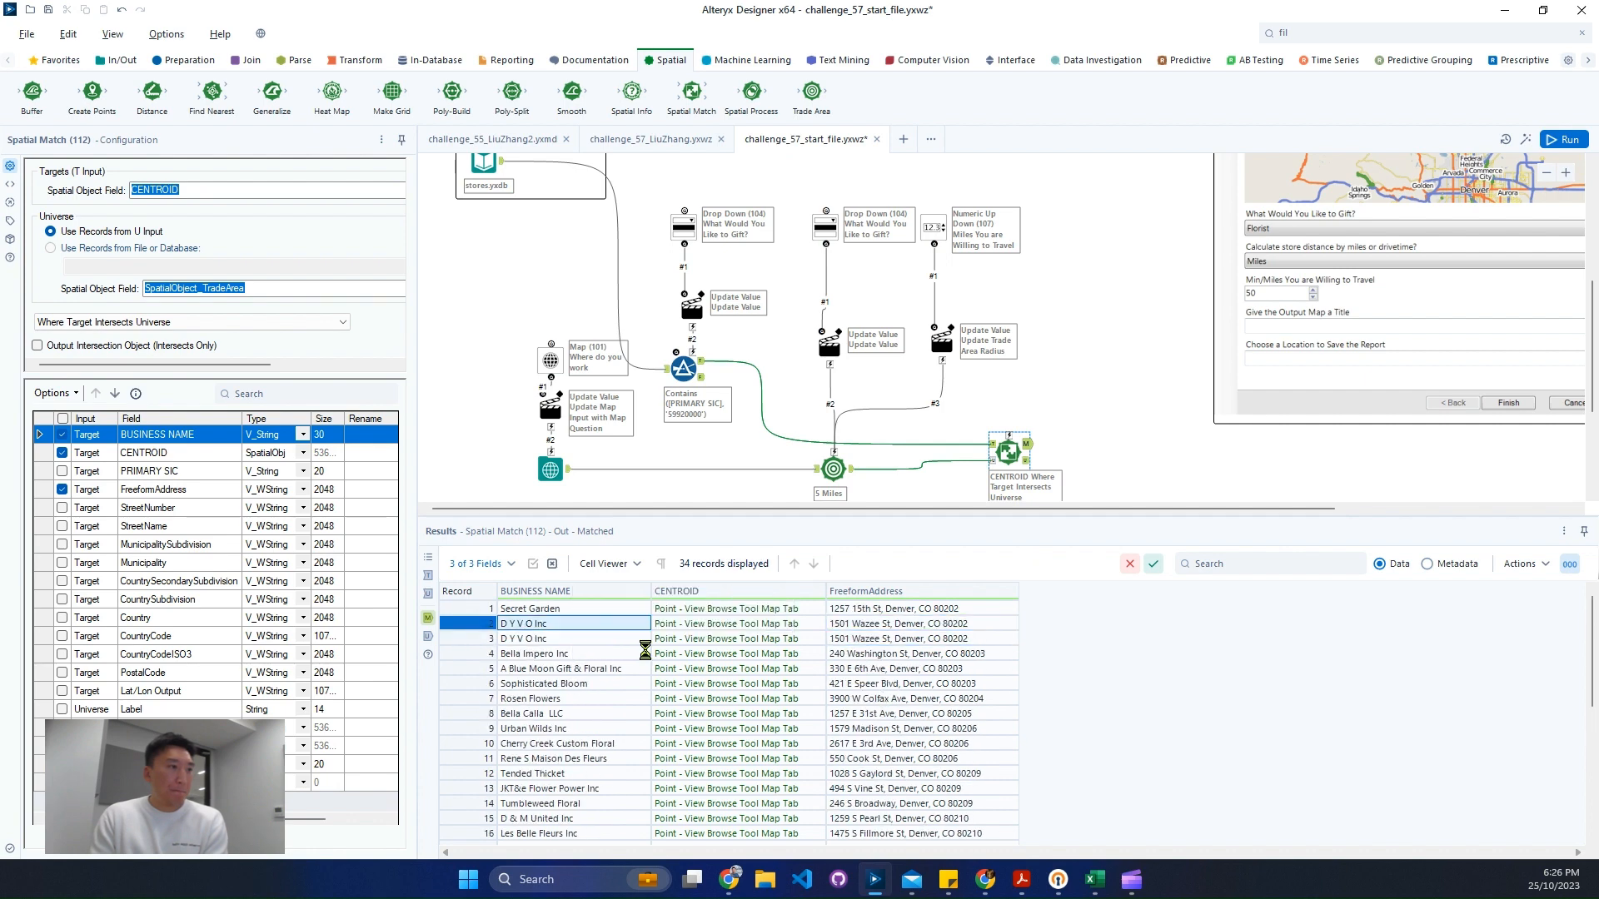
click(835, 491)
click(703, 364)
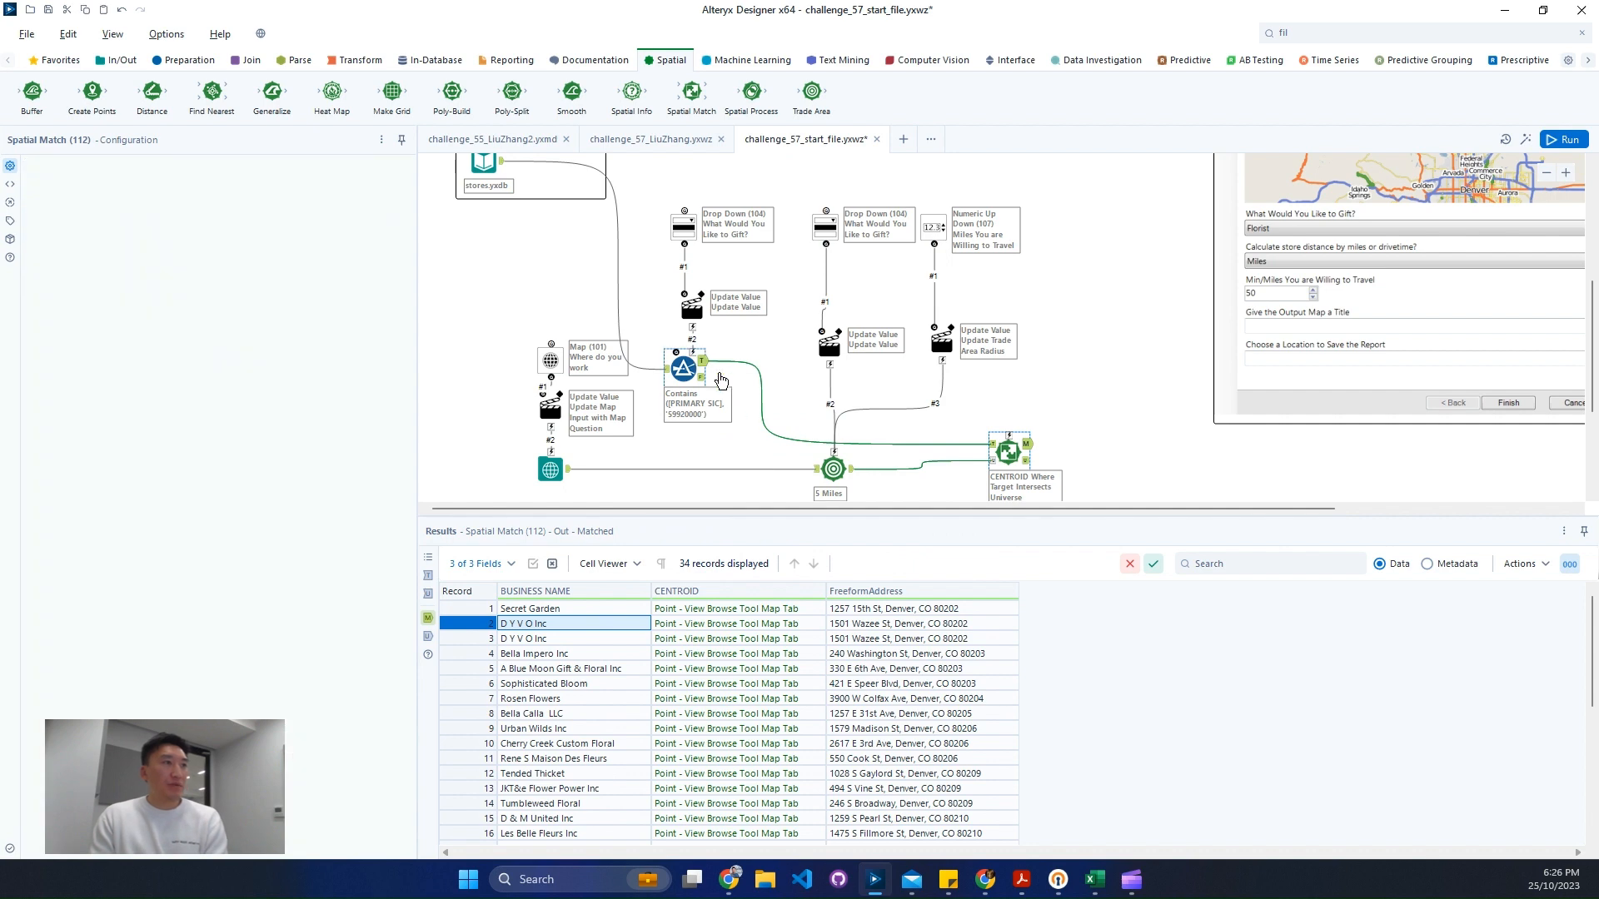
click(1245, 566)
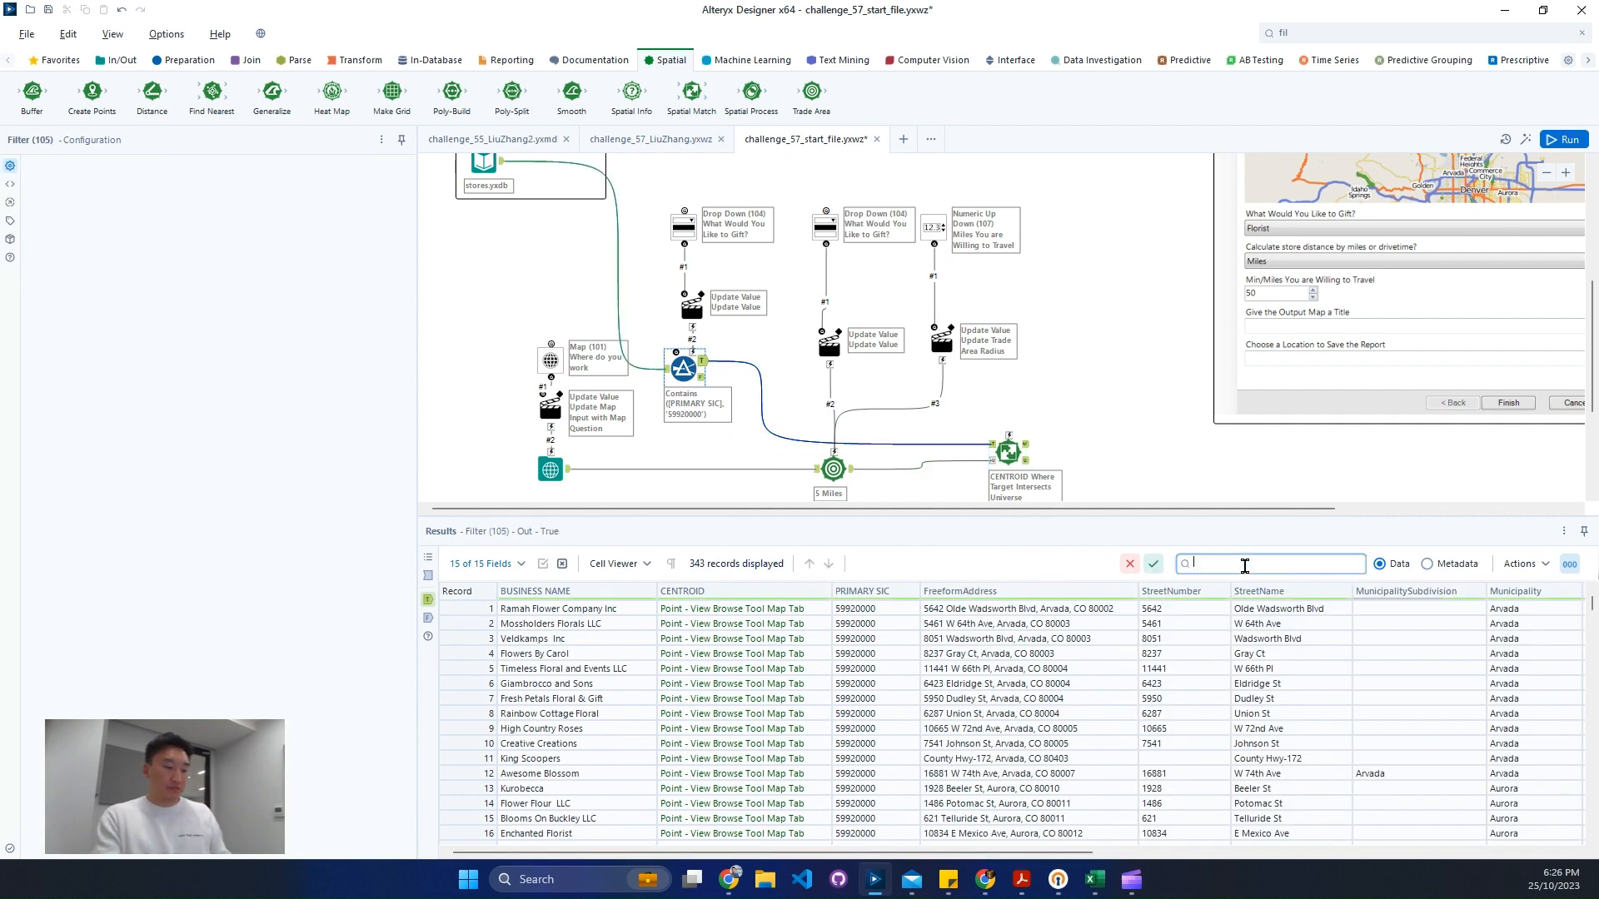
key(ctrl+v)
key(Return)
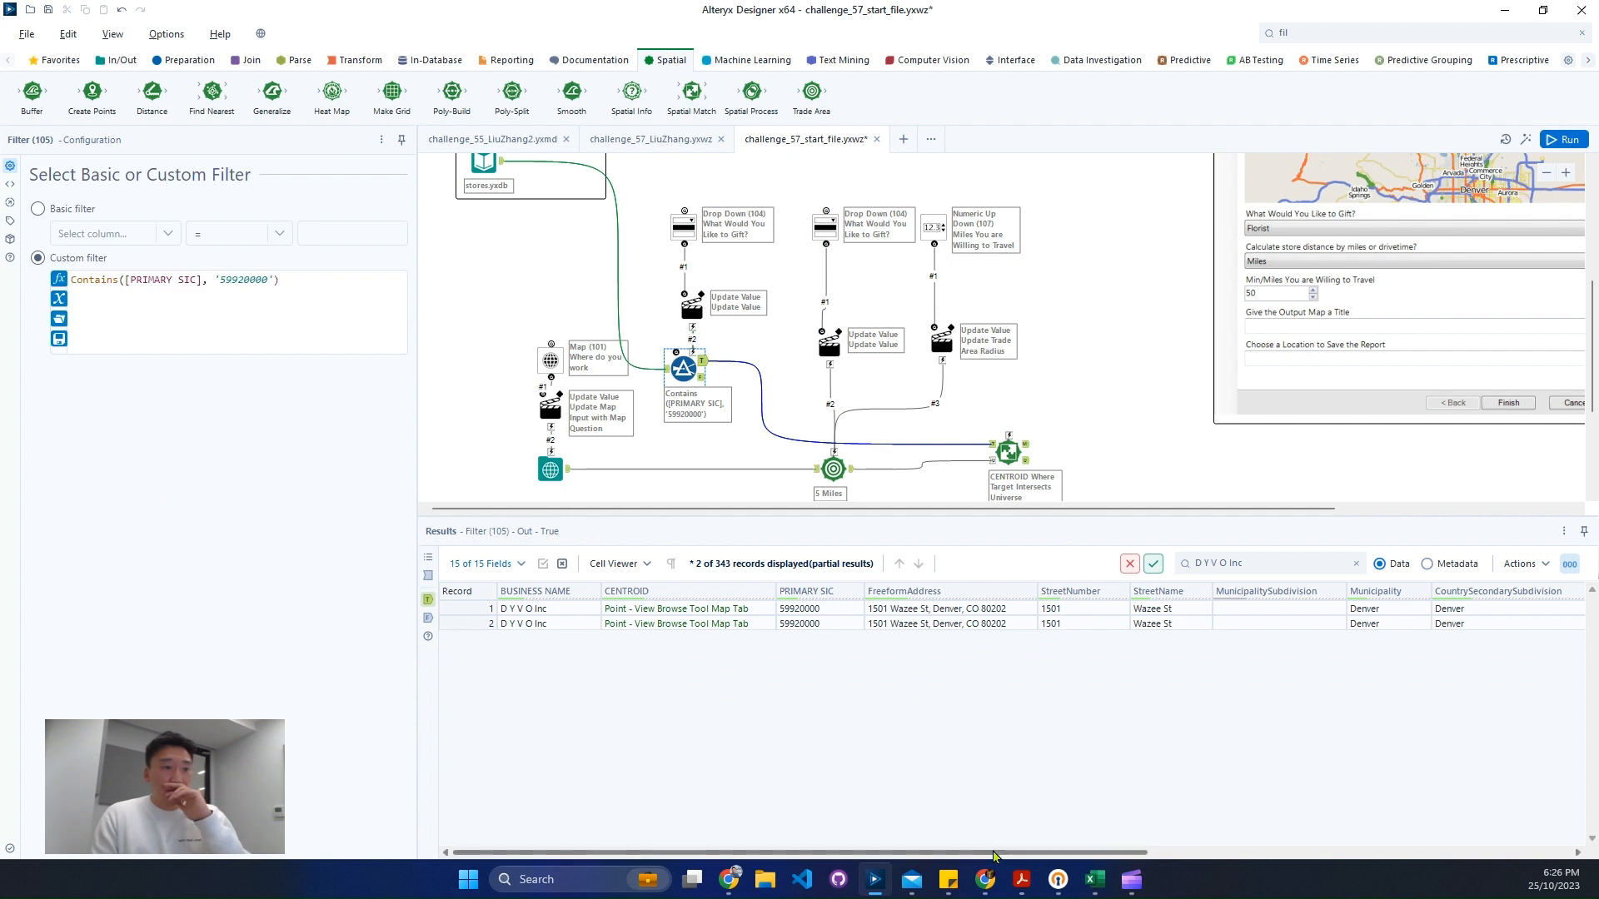
- Insert a Unique tool between the Filter and Spatial Match tools to remove duplicate businesses
drag(999, 852, 704, 849)
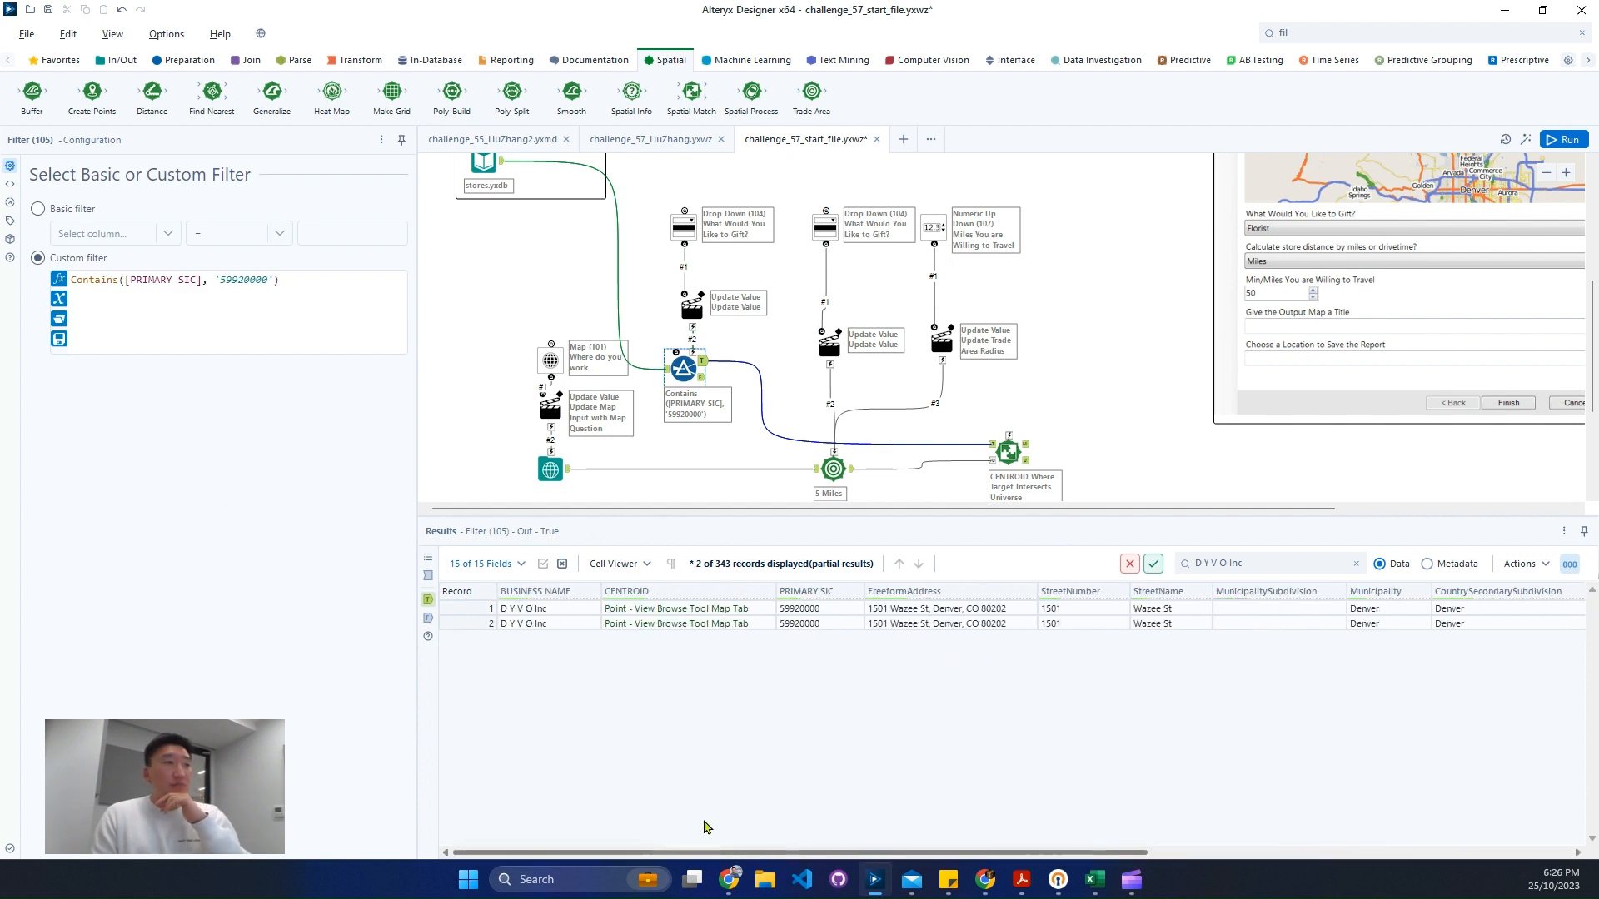
click(1407, 28)
text(uniq)
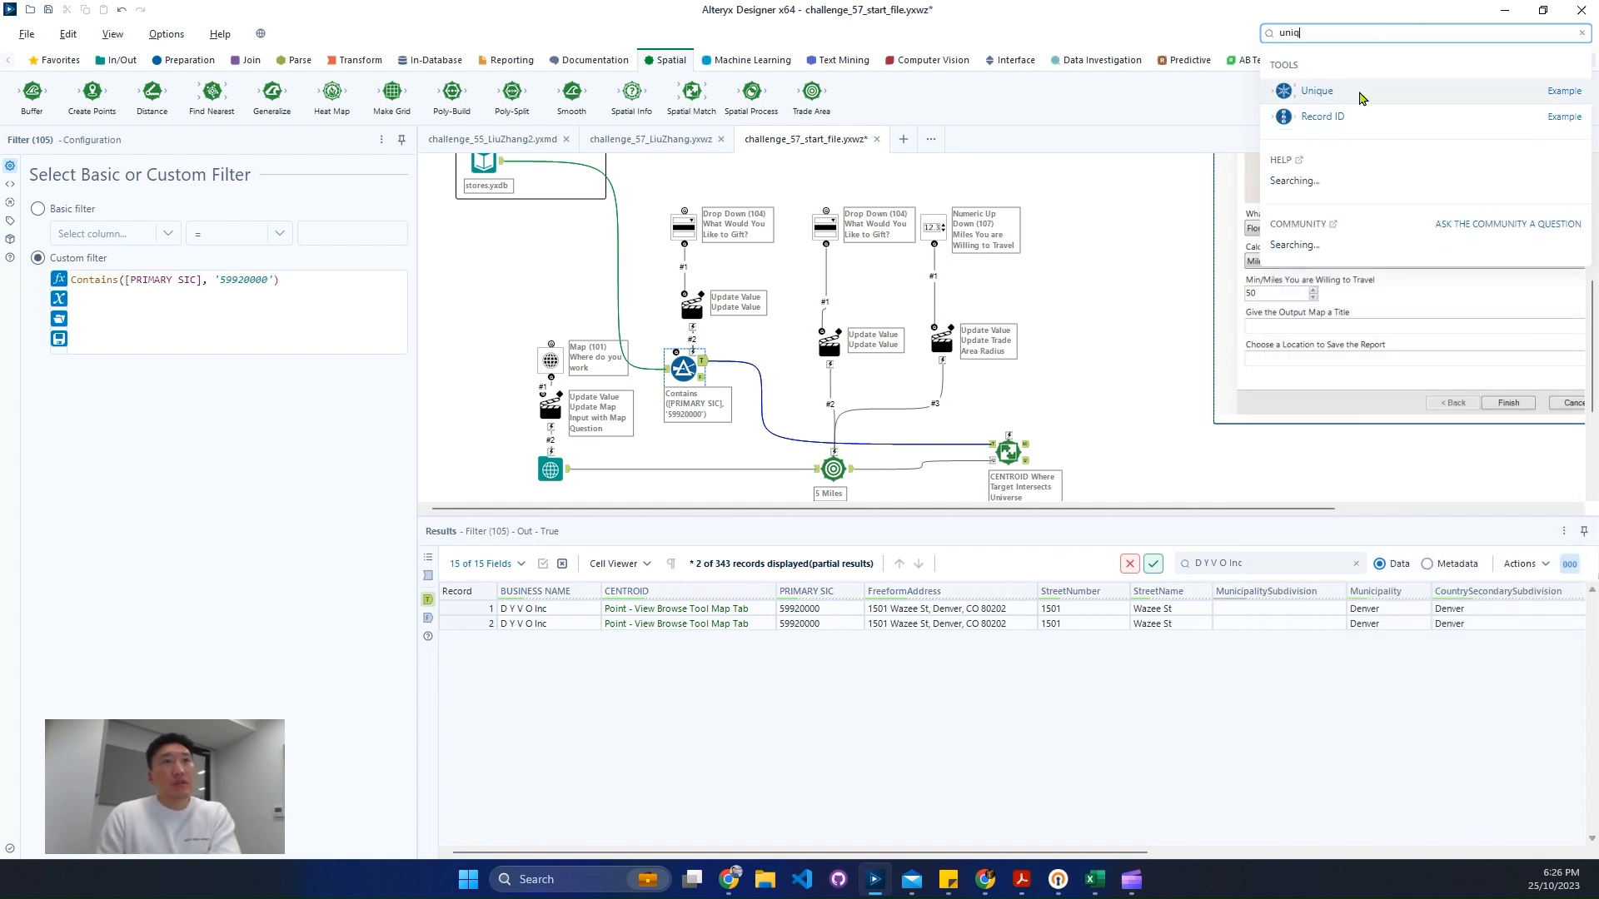
drag(1361, 98, 752, 417)
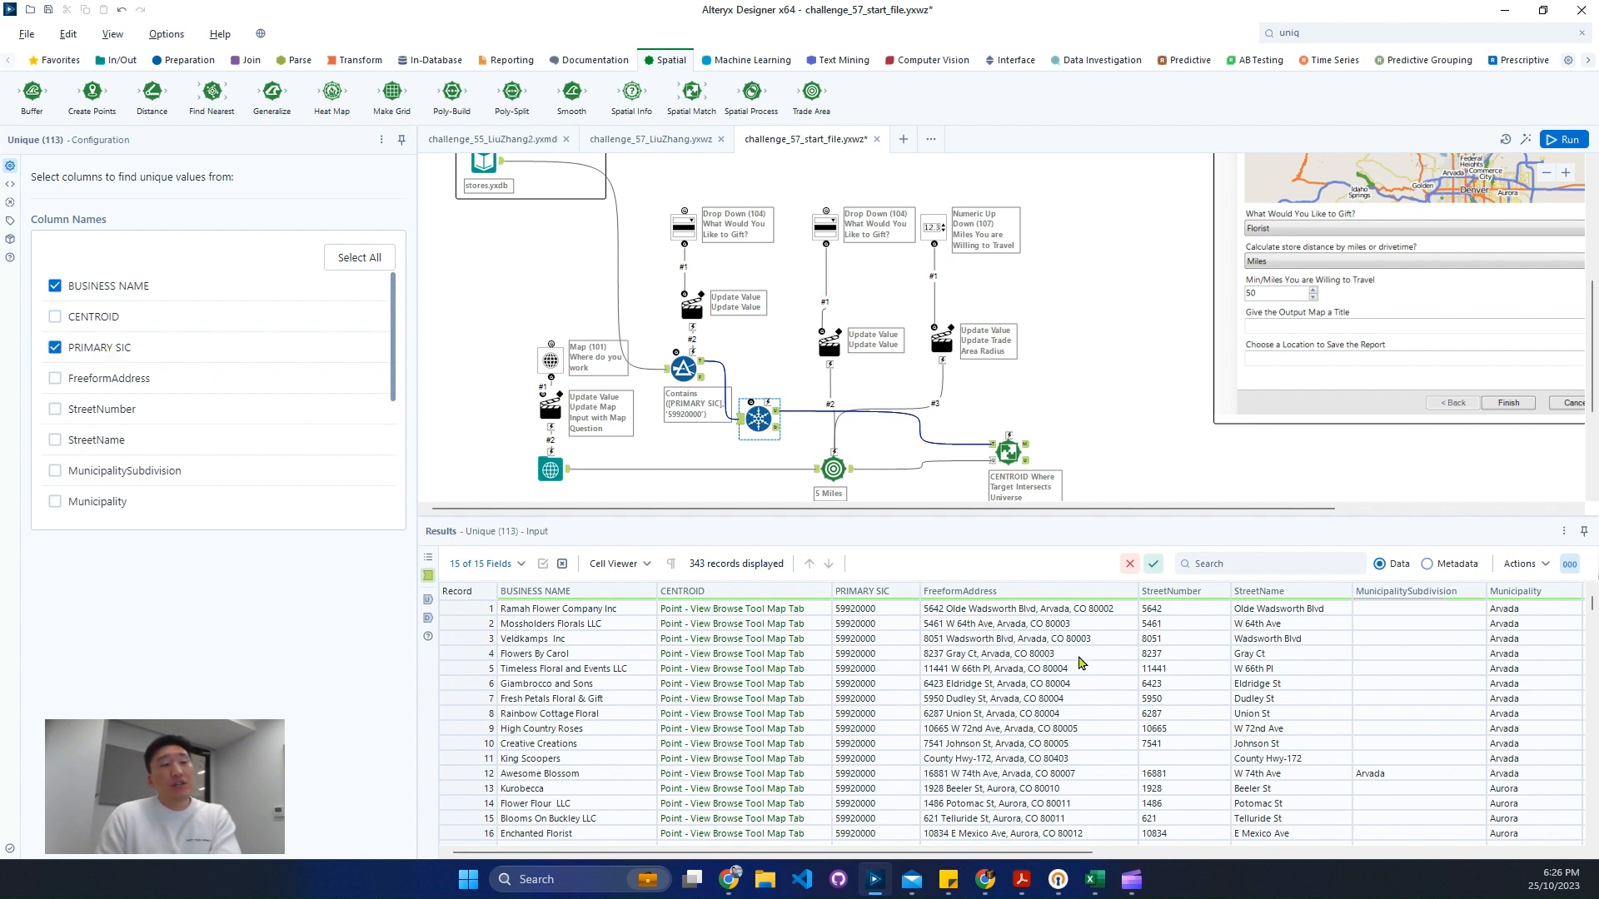
drag(1074, 623, 1053, 700)
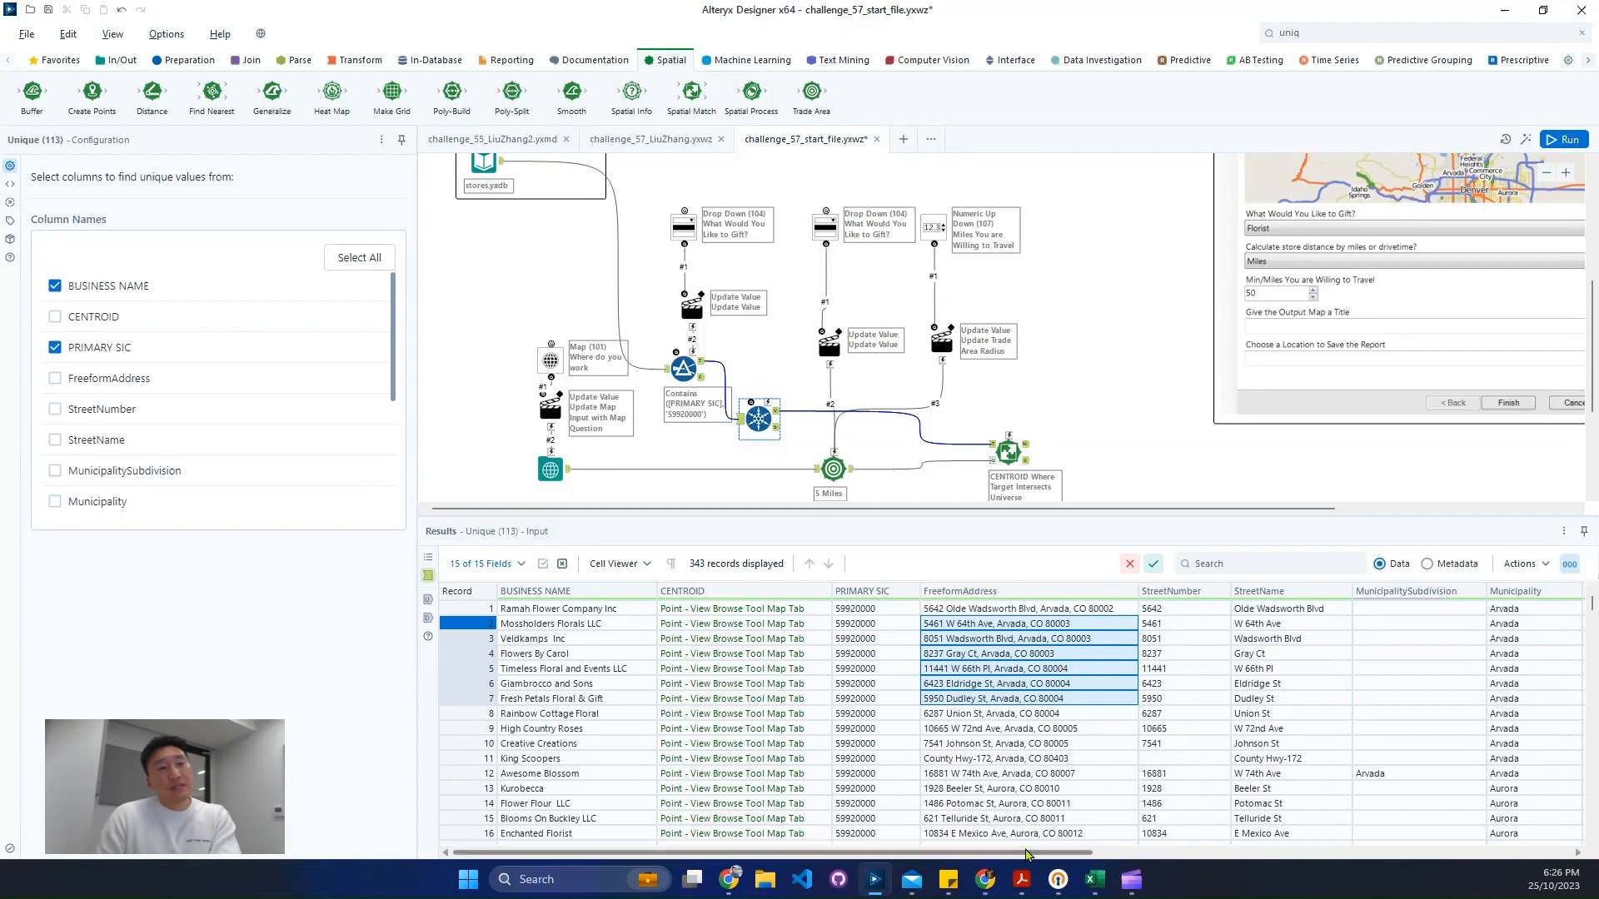
scroll(1037, 835, right, 5)
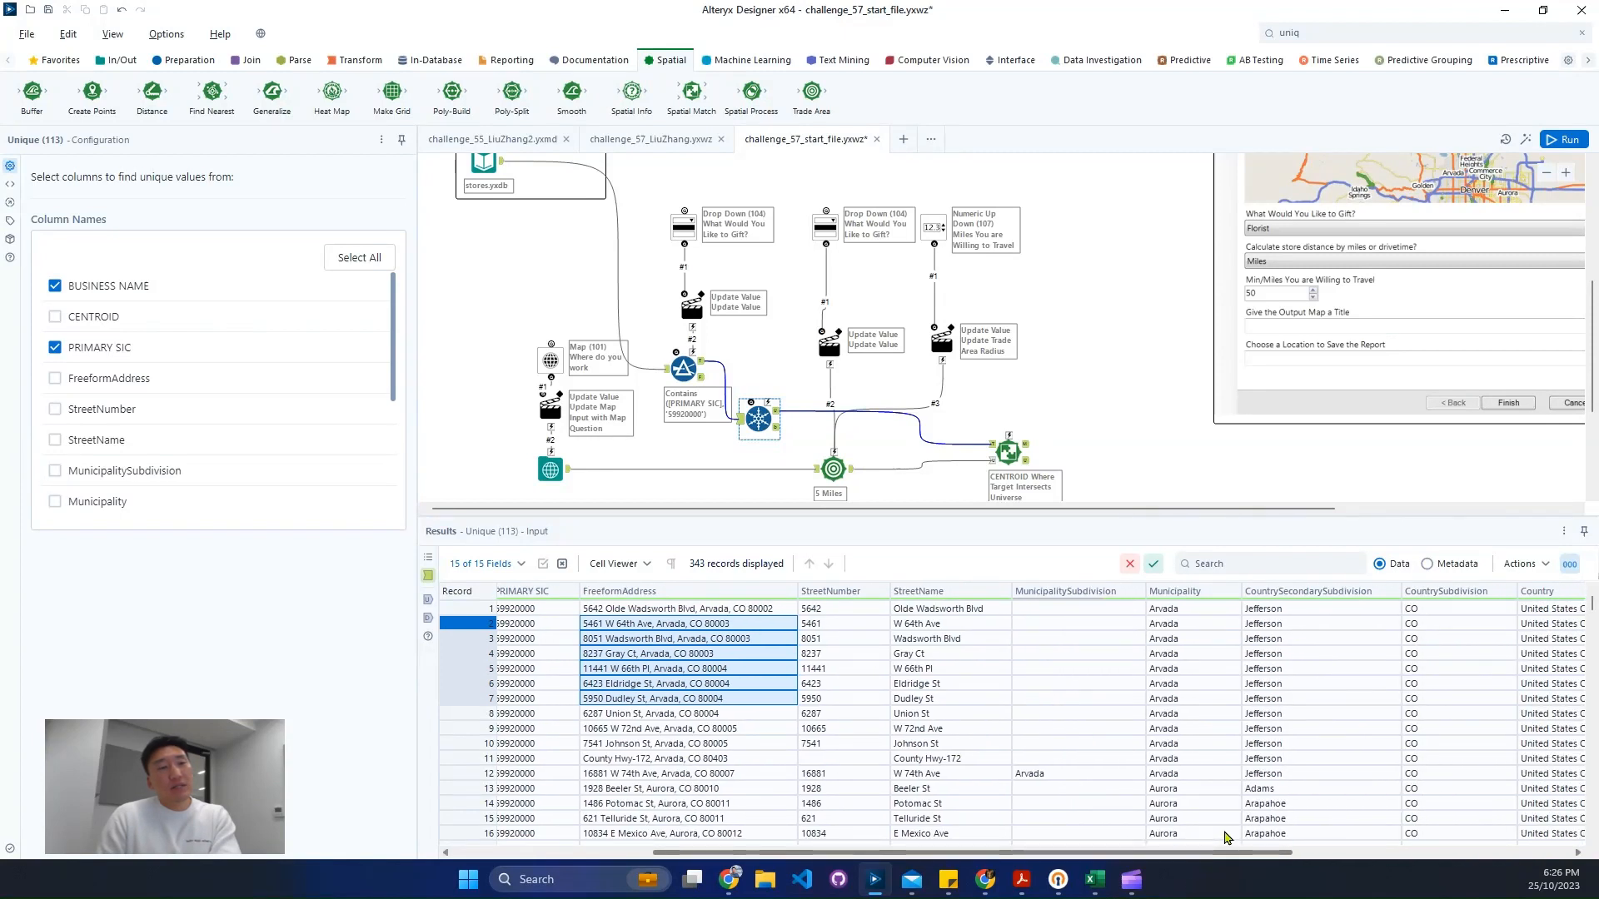
scroll(125, 458, down, 1)
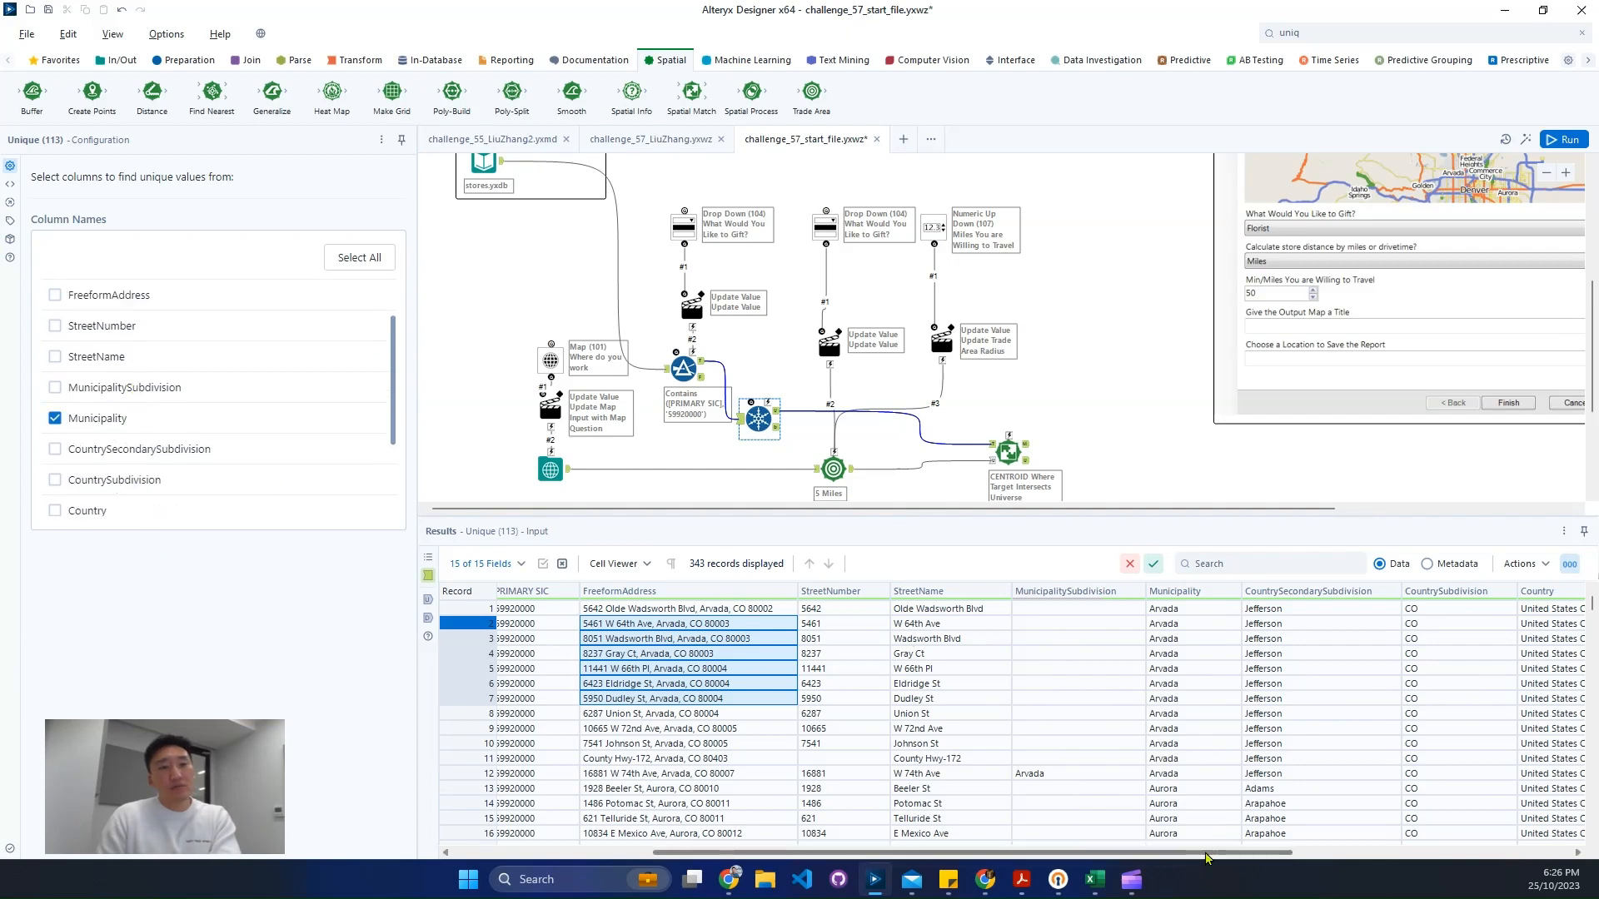
drag(1208, 852, 1574, 840)
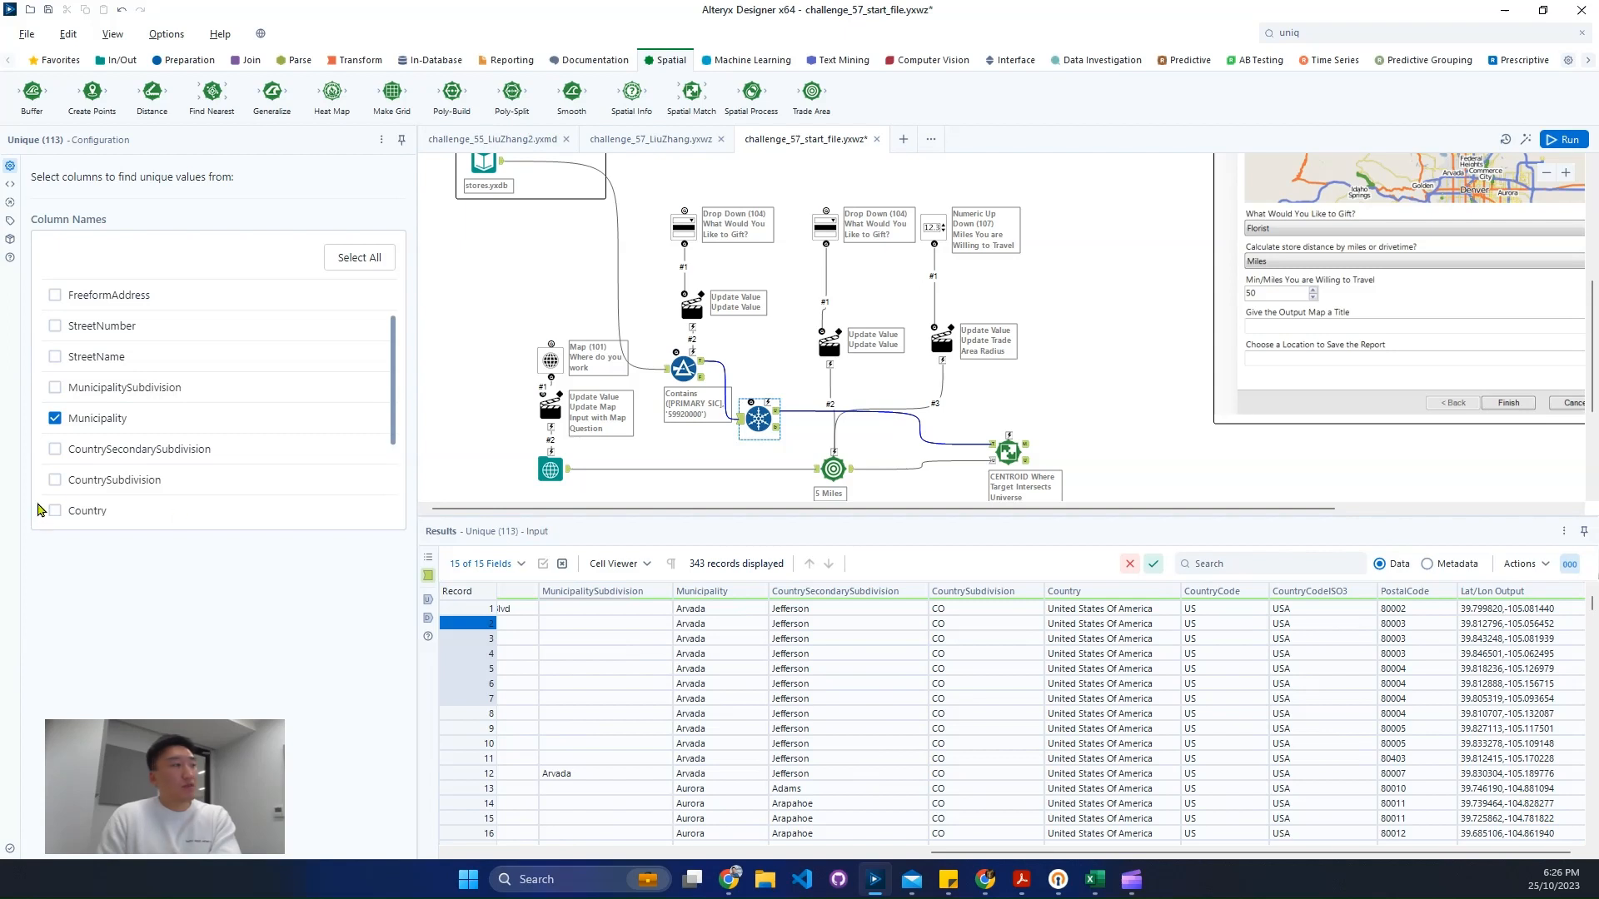
scroll(131, 491, down, 1)
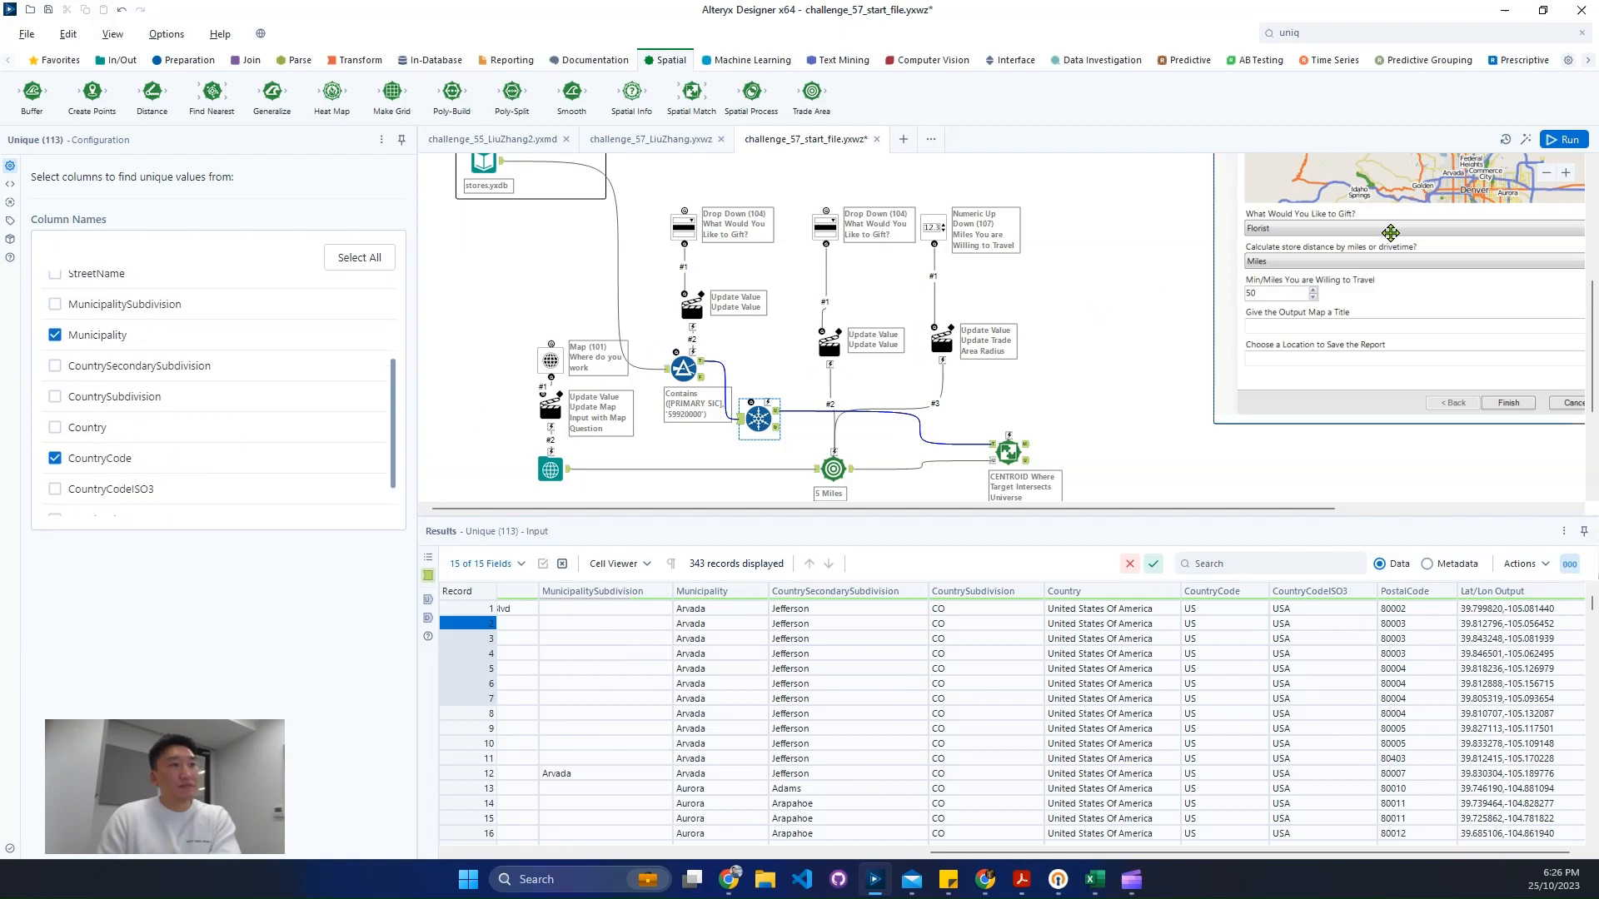
- Run the workflow and open the Unique tool's duplicates output
click(1548, 135)
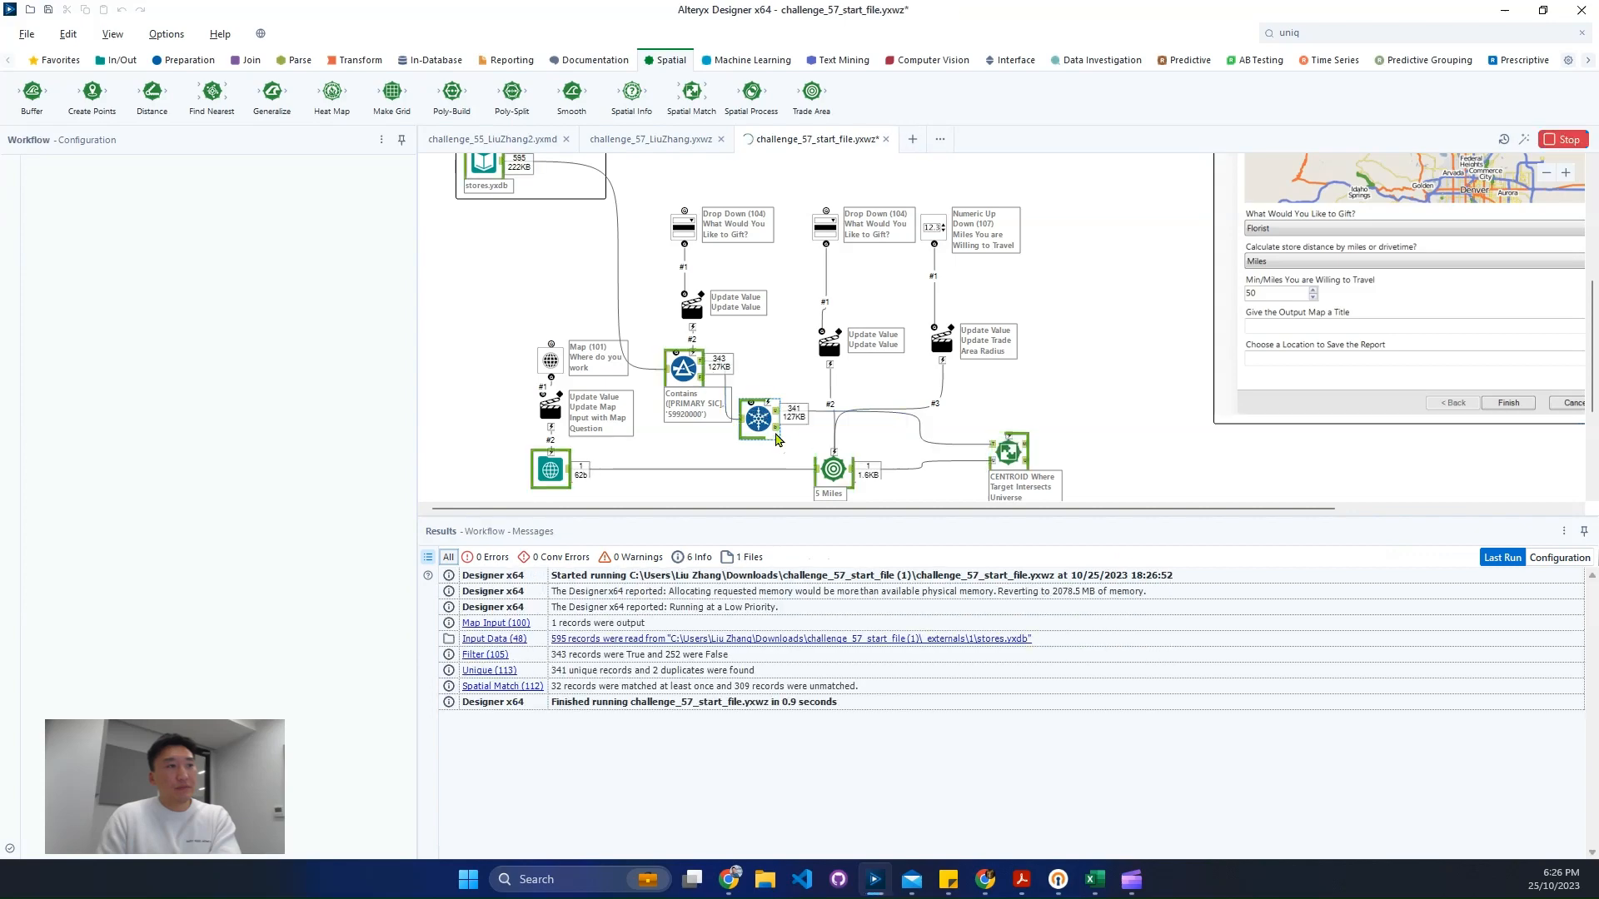
click(776, 429)
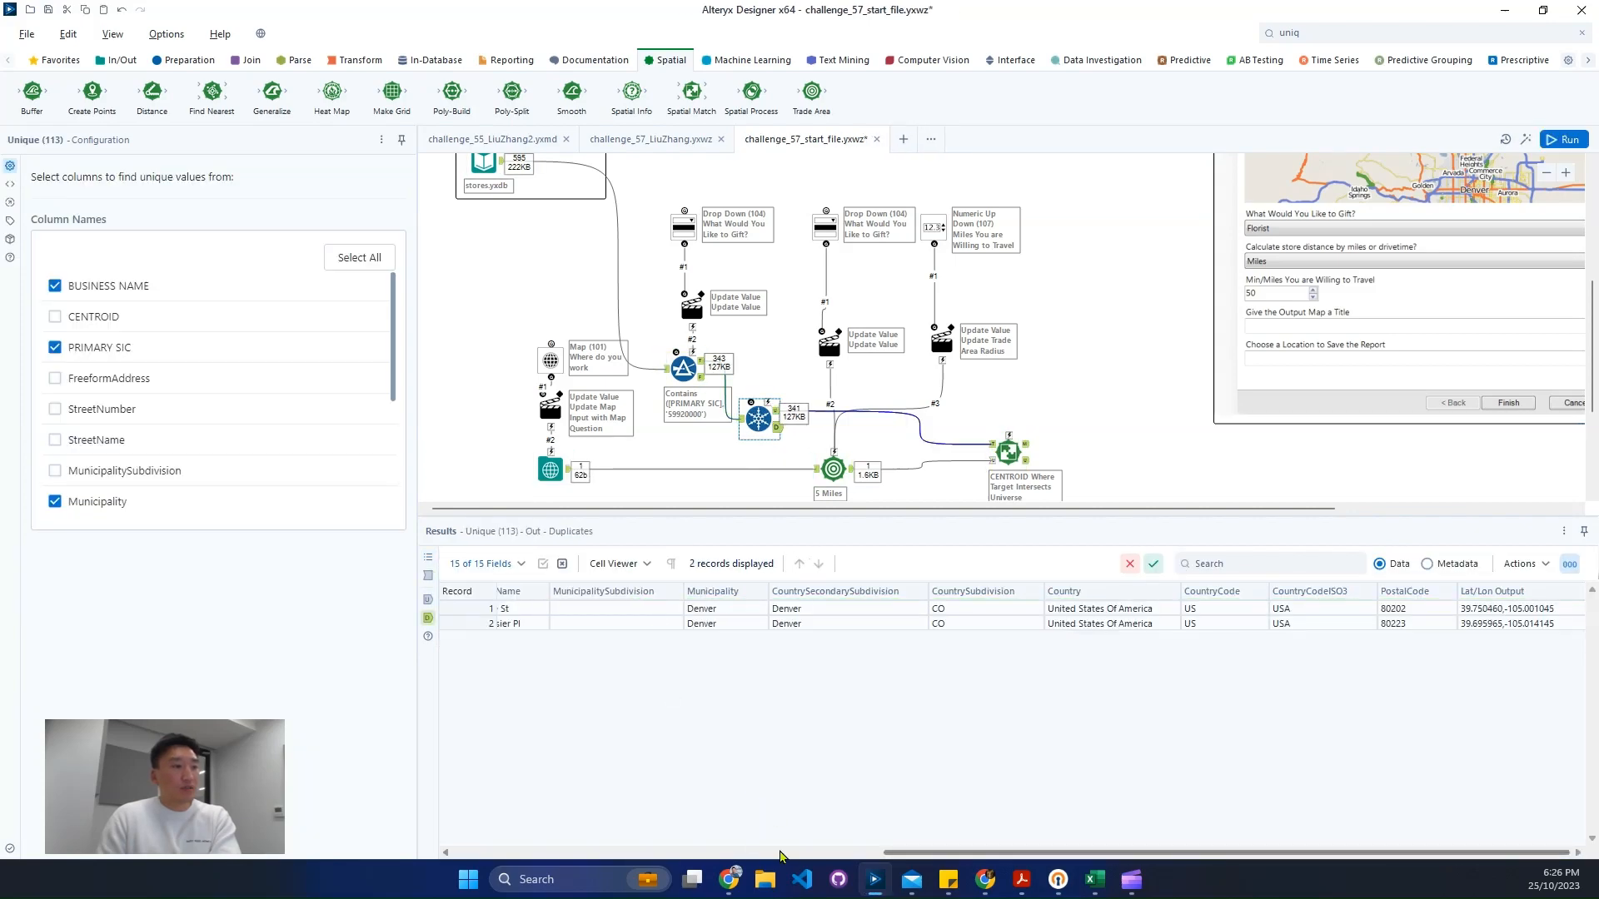
click(717, 854)
- Add a Report Map tool connected to the Spatial Match matched output
click(1027, 456)
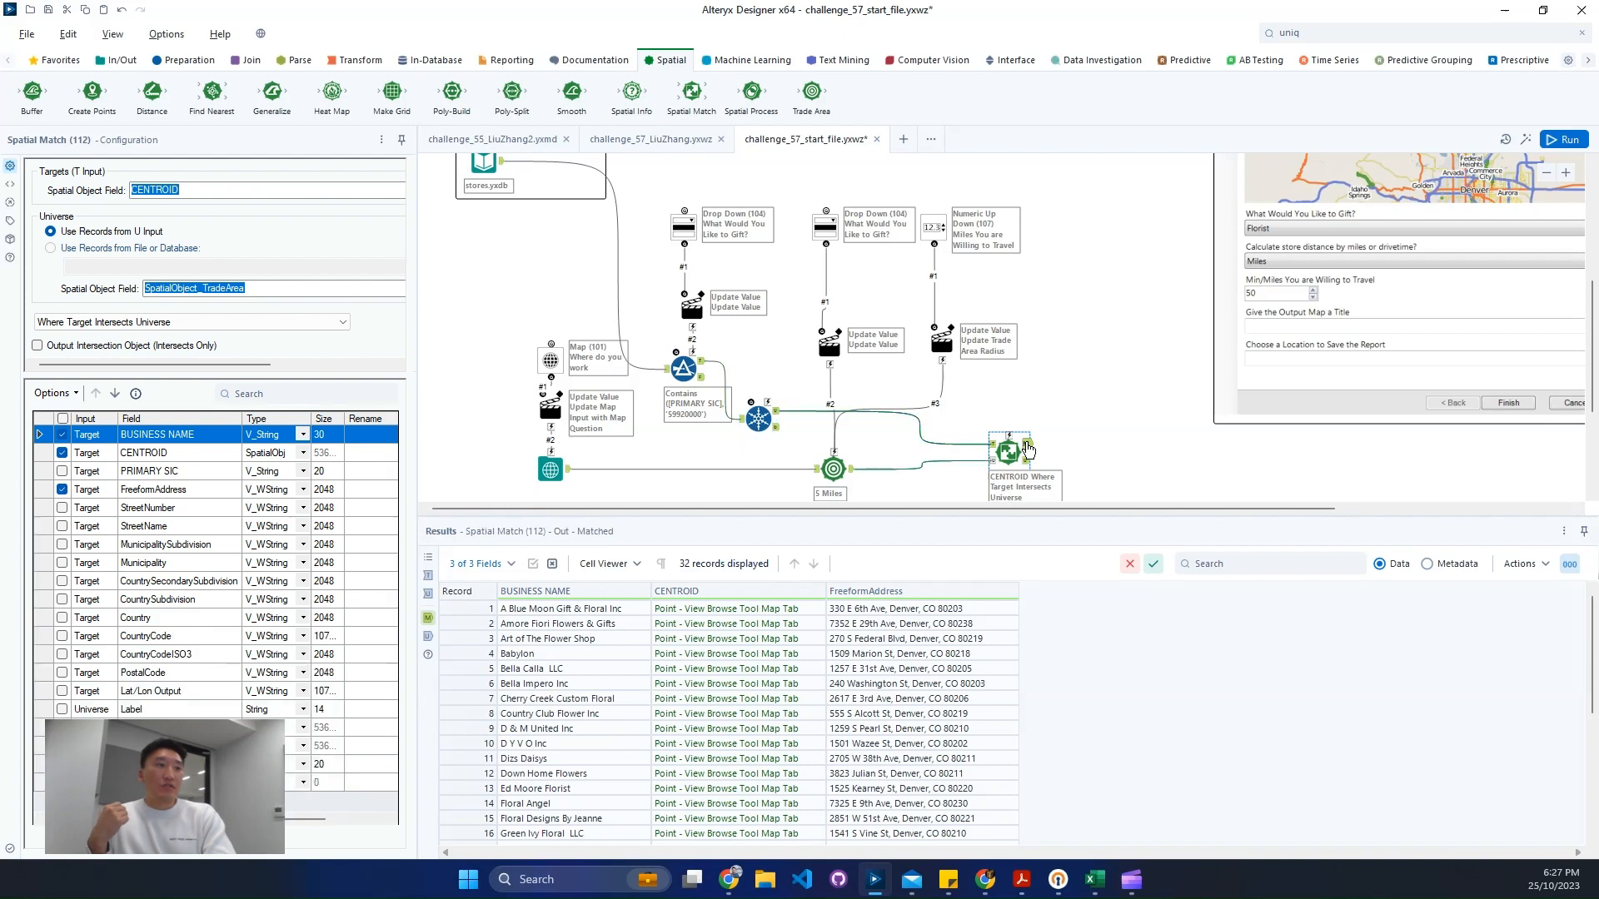
drag(1007, 423, 1007, 421)
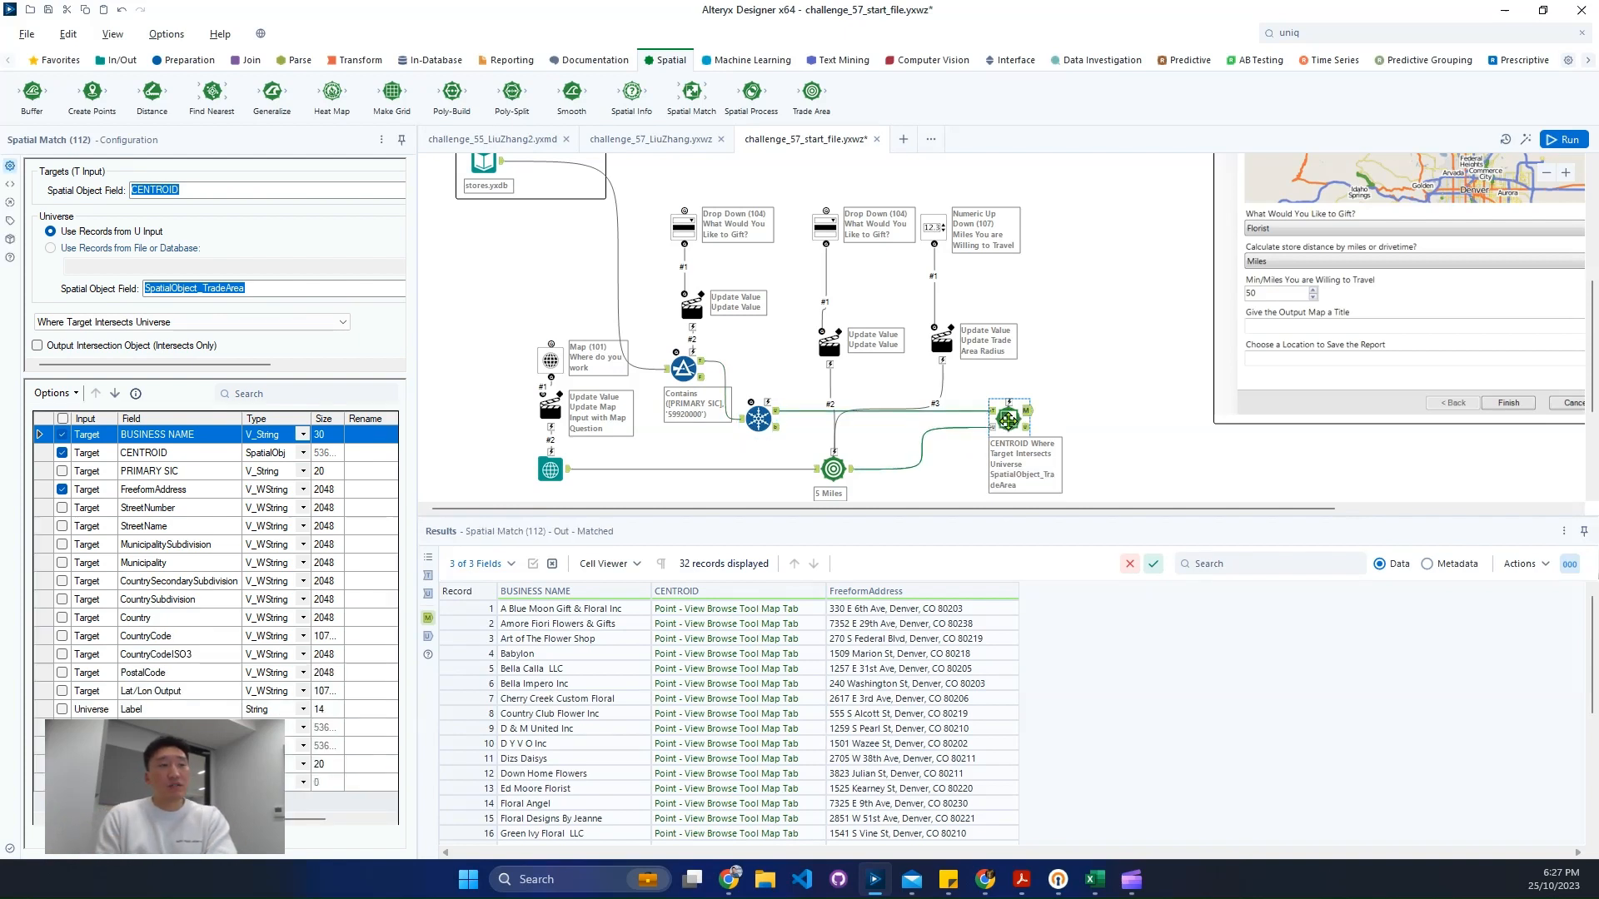
drag(1089, 509, 1211, 514)
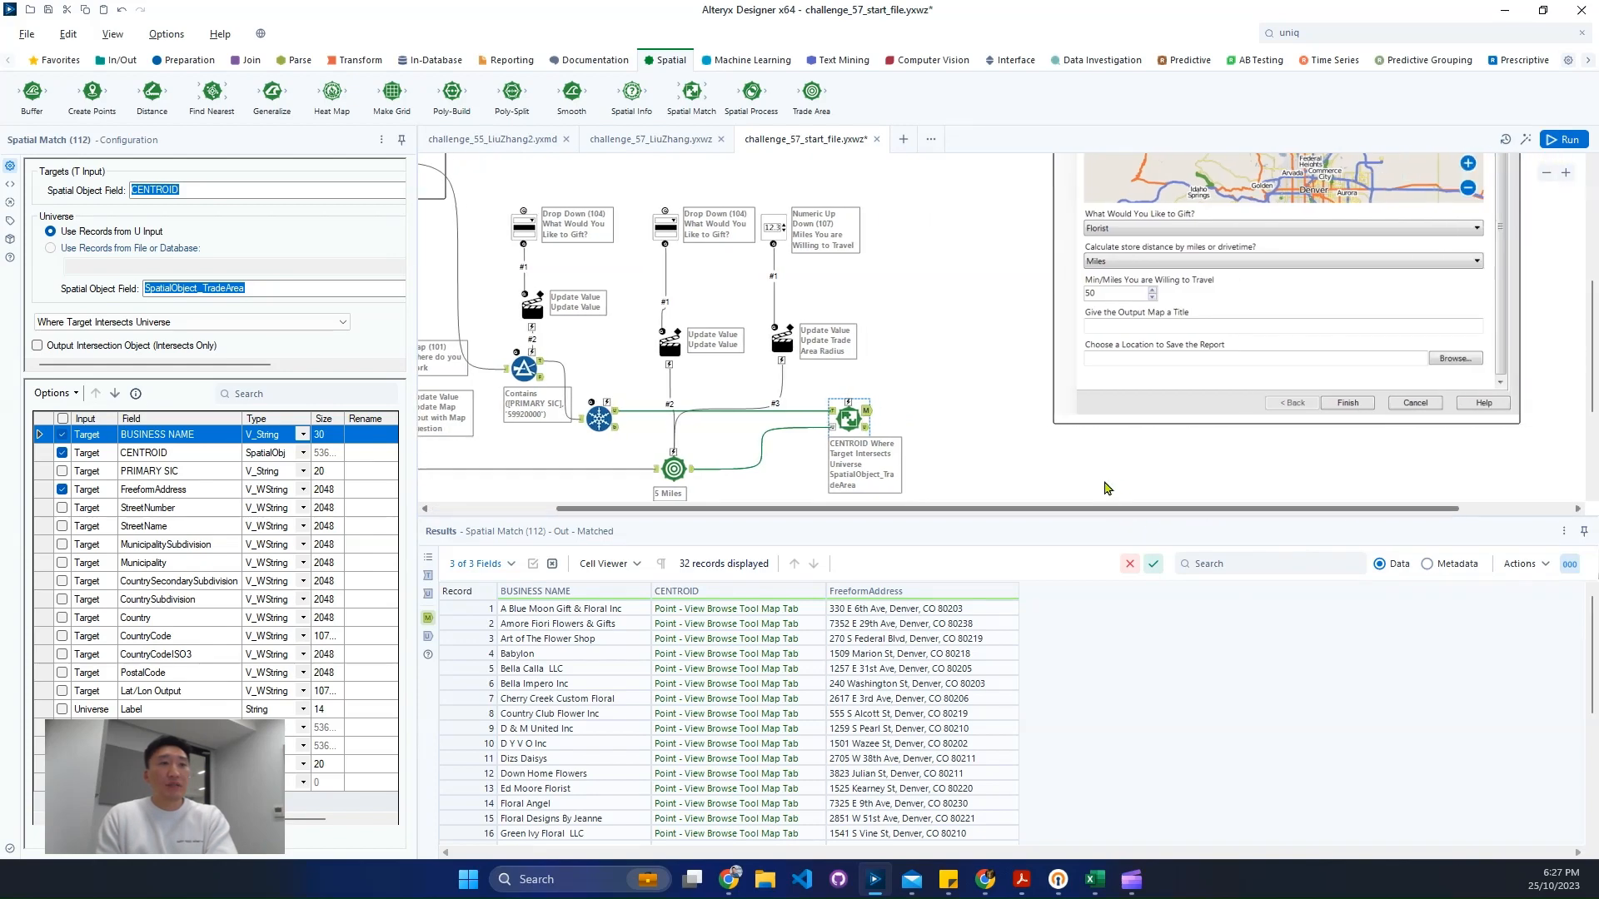
click(520, 61)
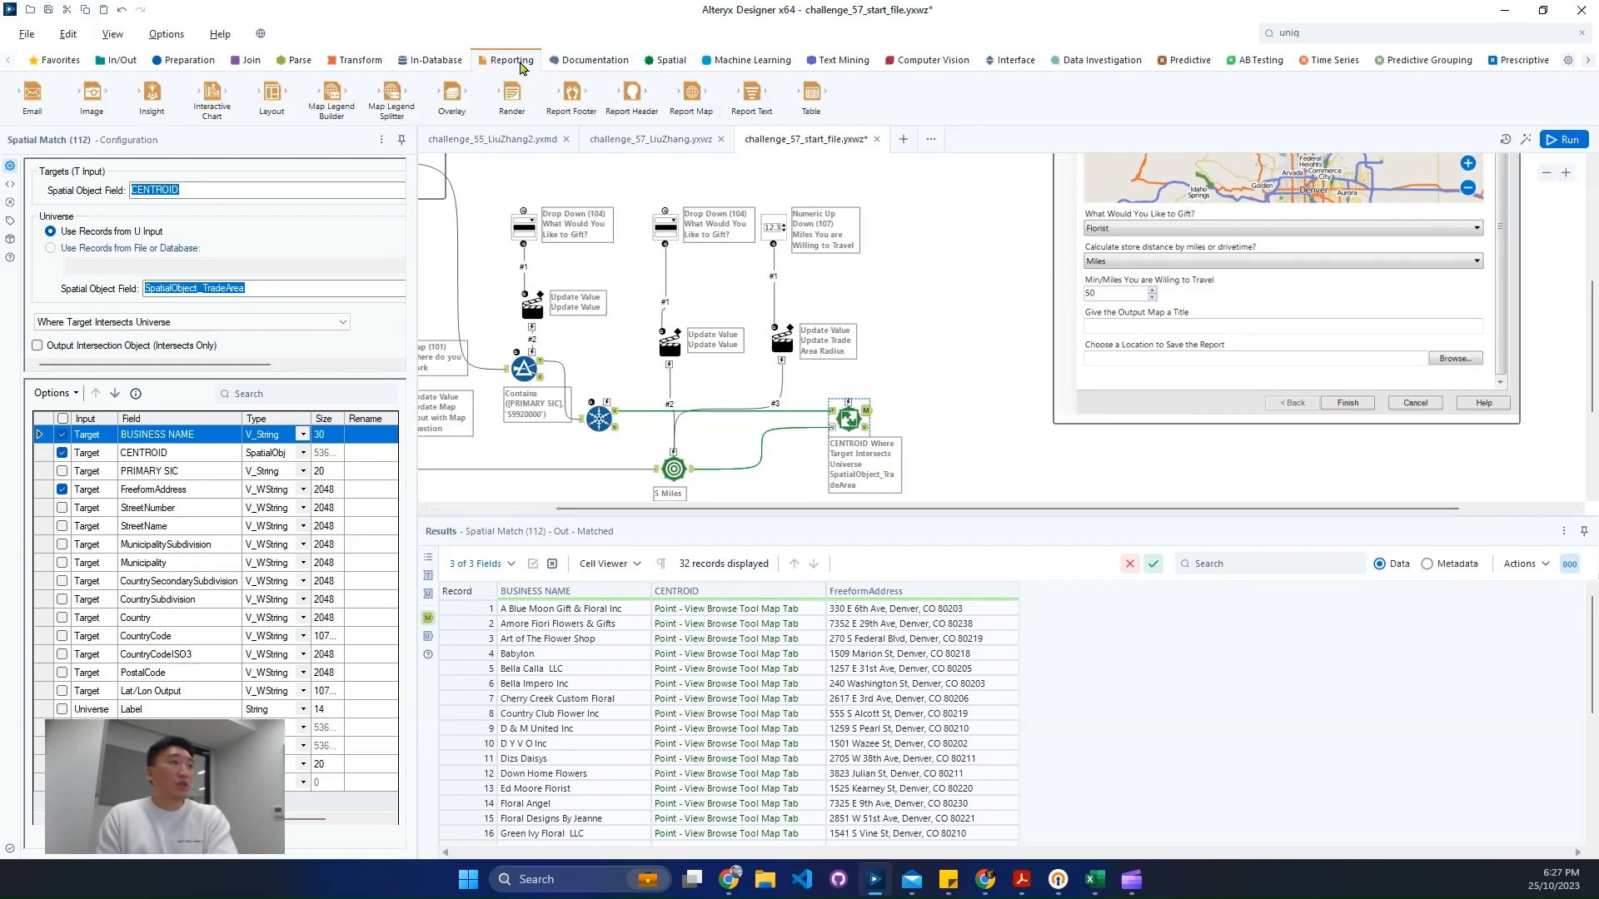
drag(691, 93, 955, 413)
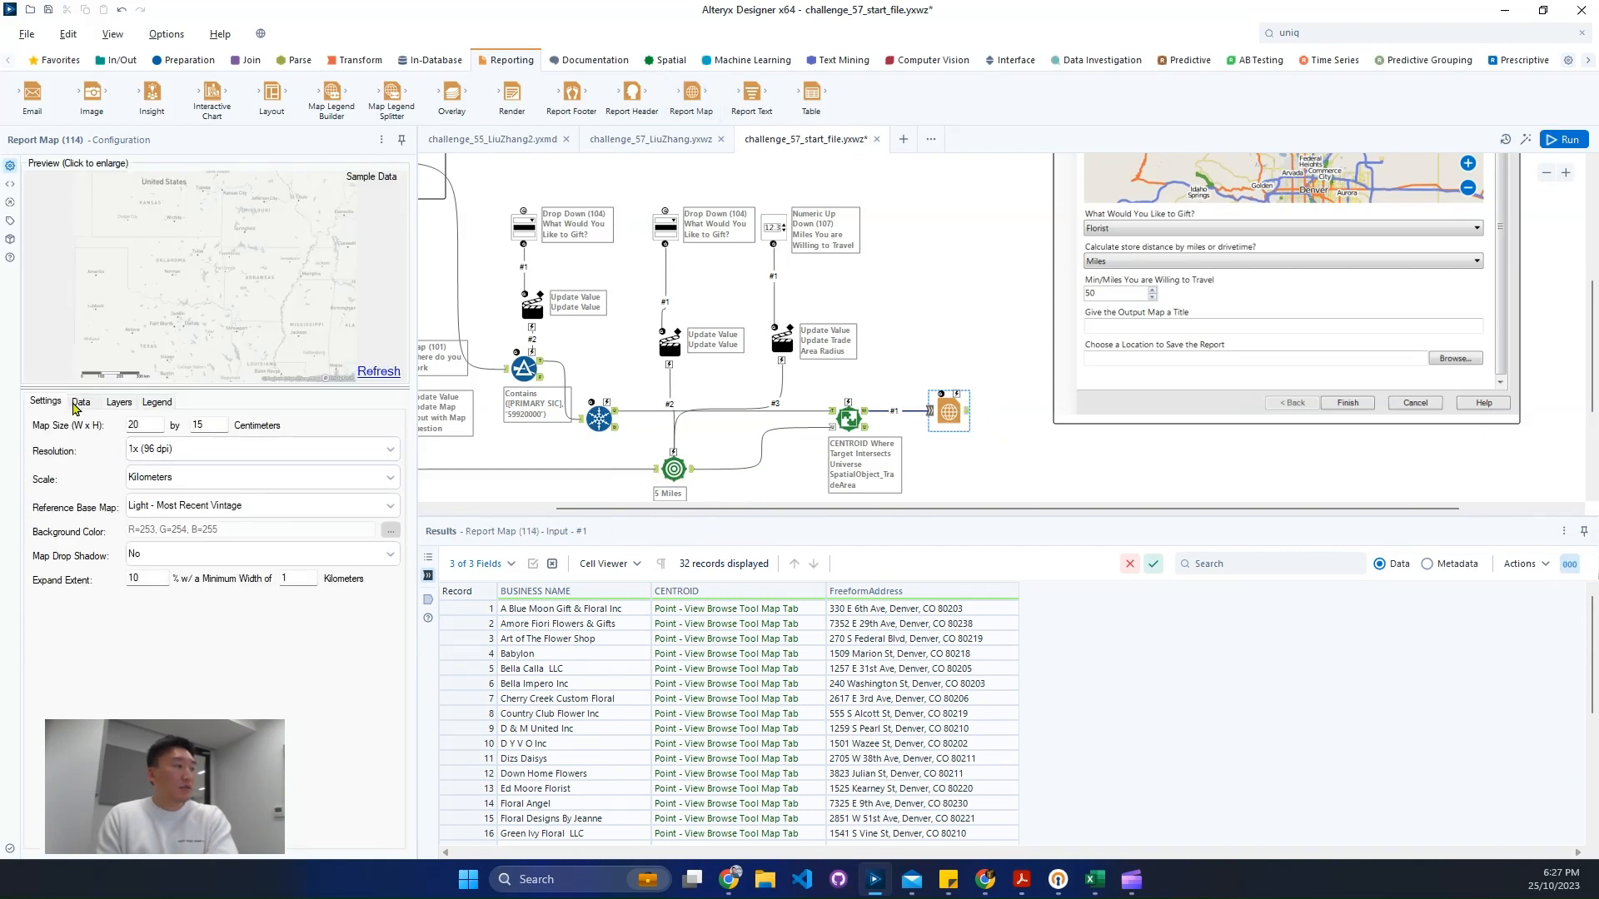
- Add a points layer from incoming connection #1 in the Report Map configuration
click(76, 404)
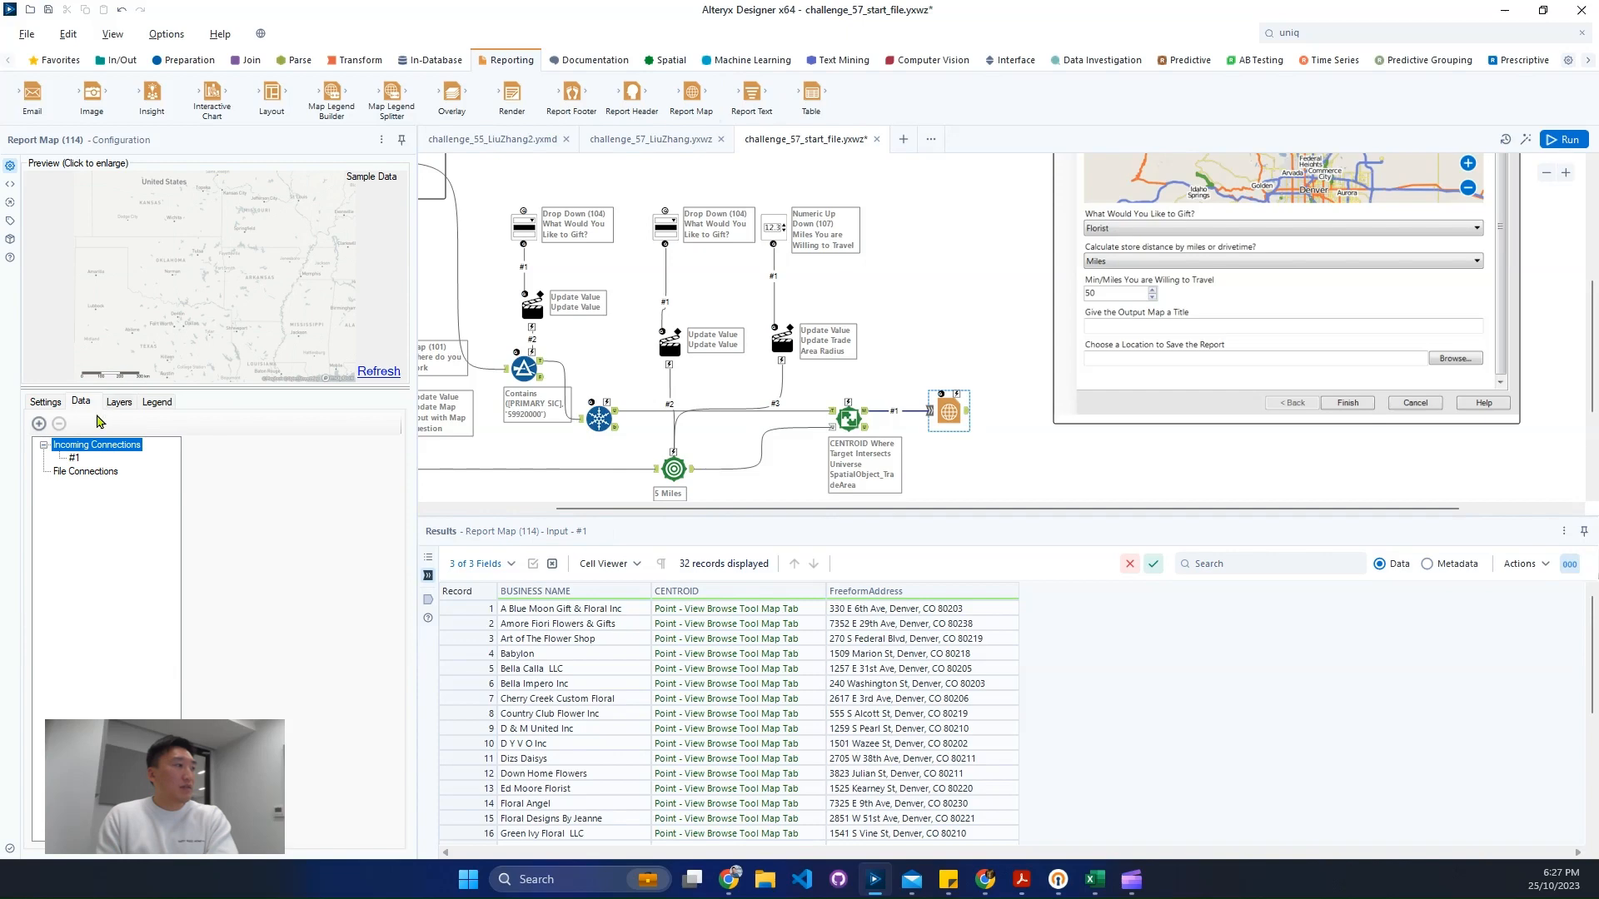
click(74, 459)
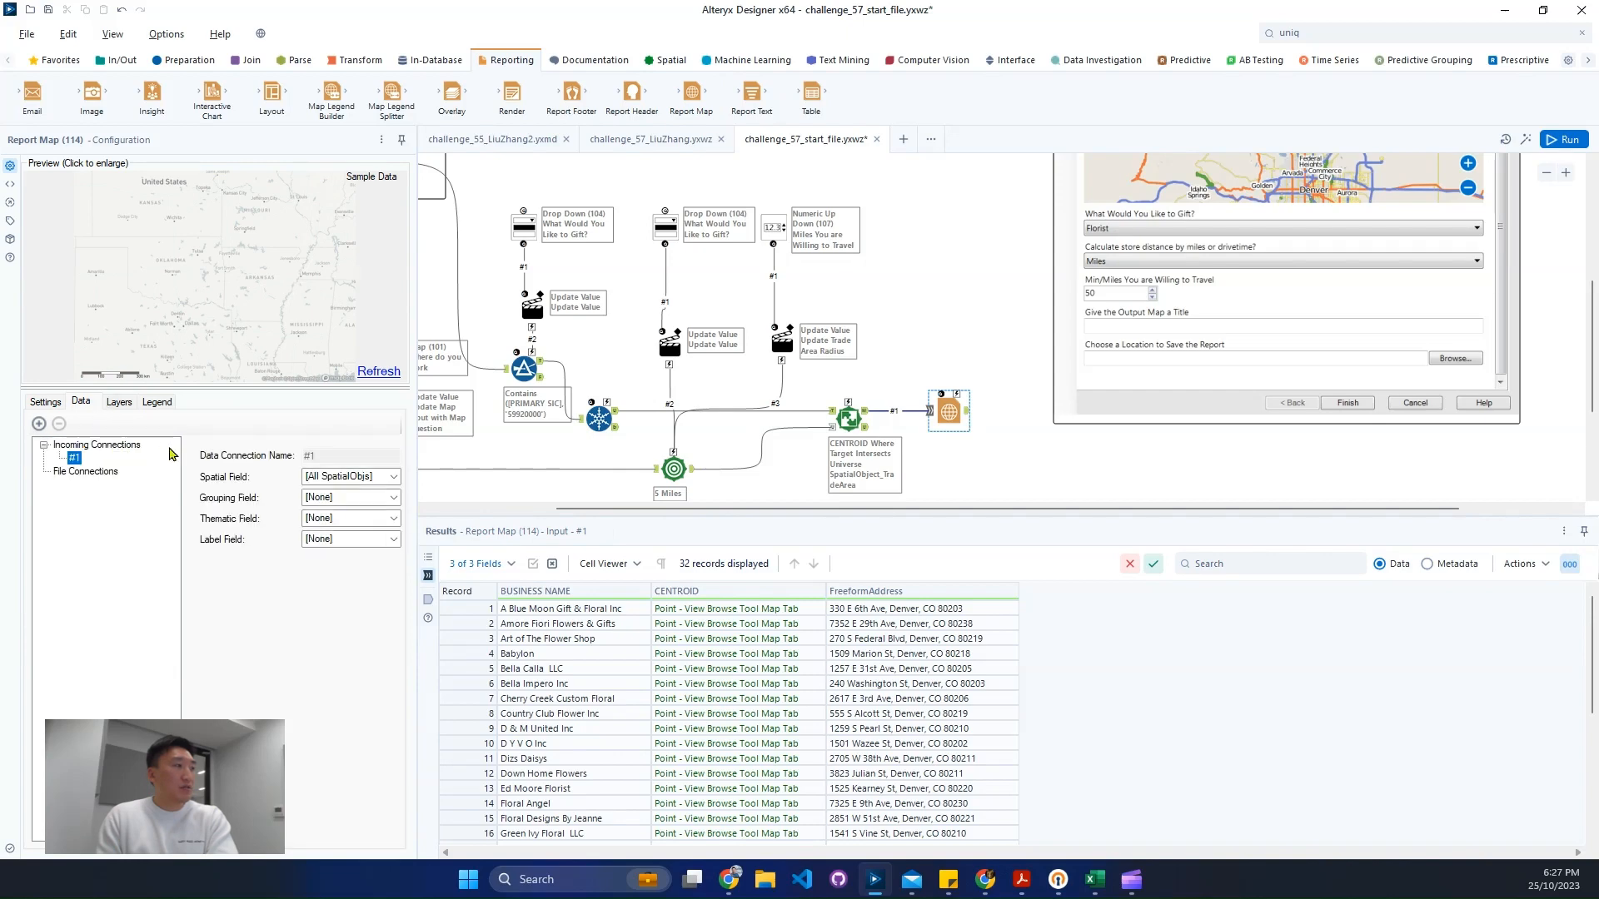
click(119, 402)
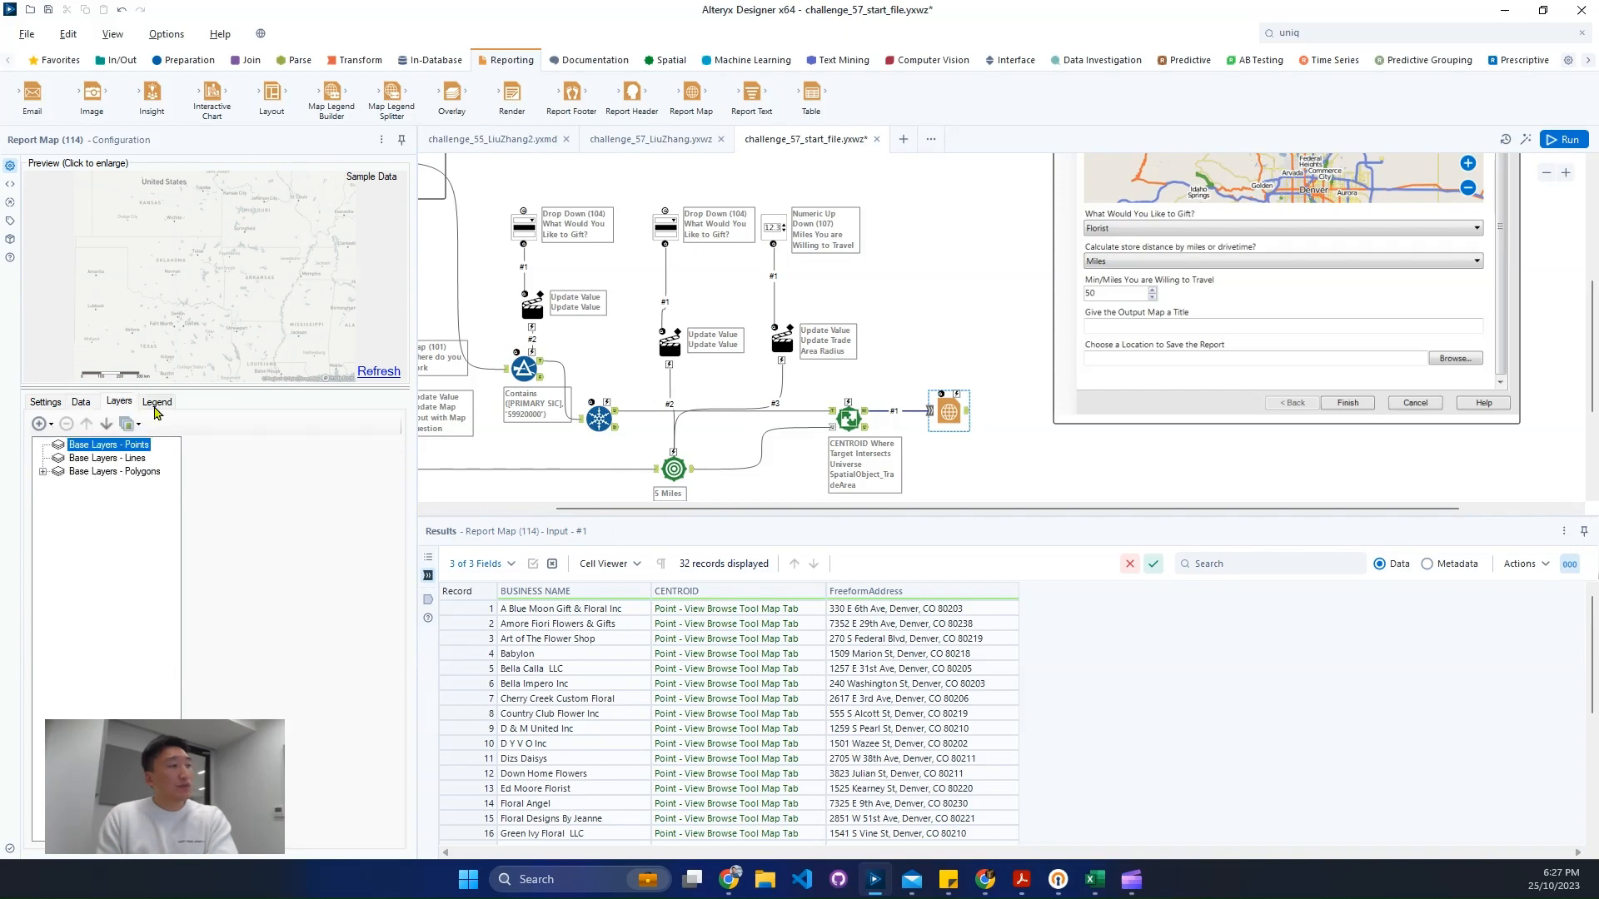
click(50, 426)
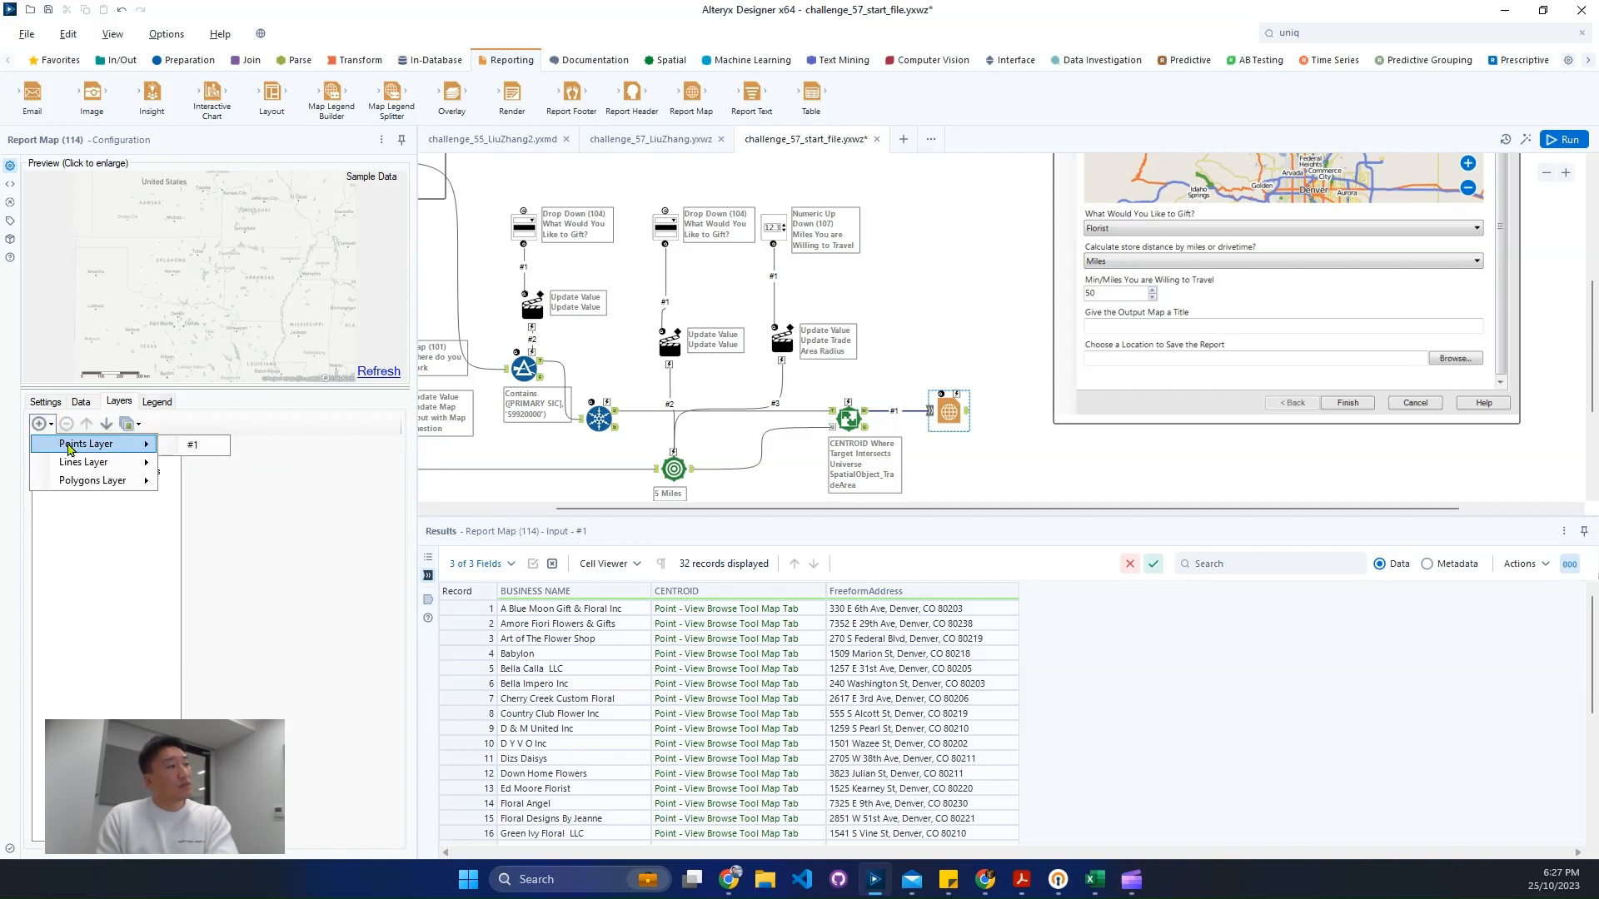
click(192, 446)
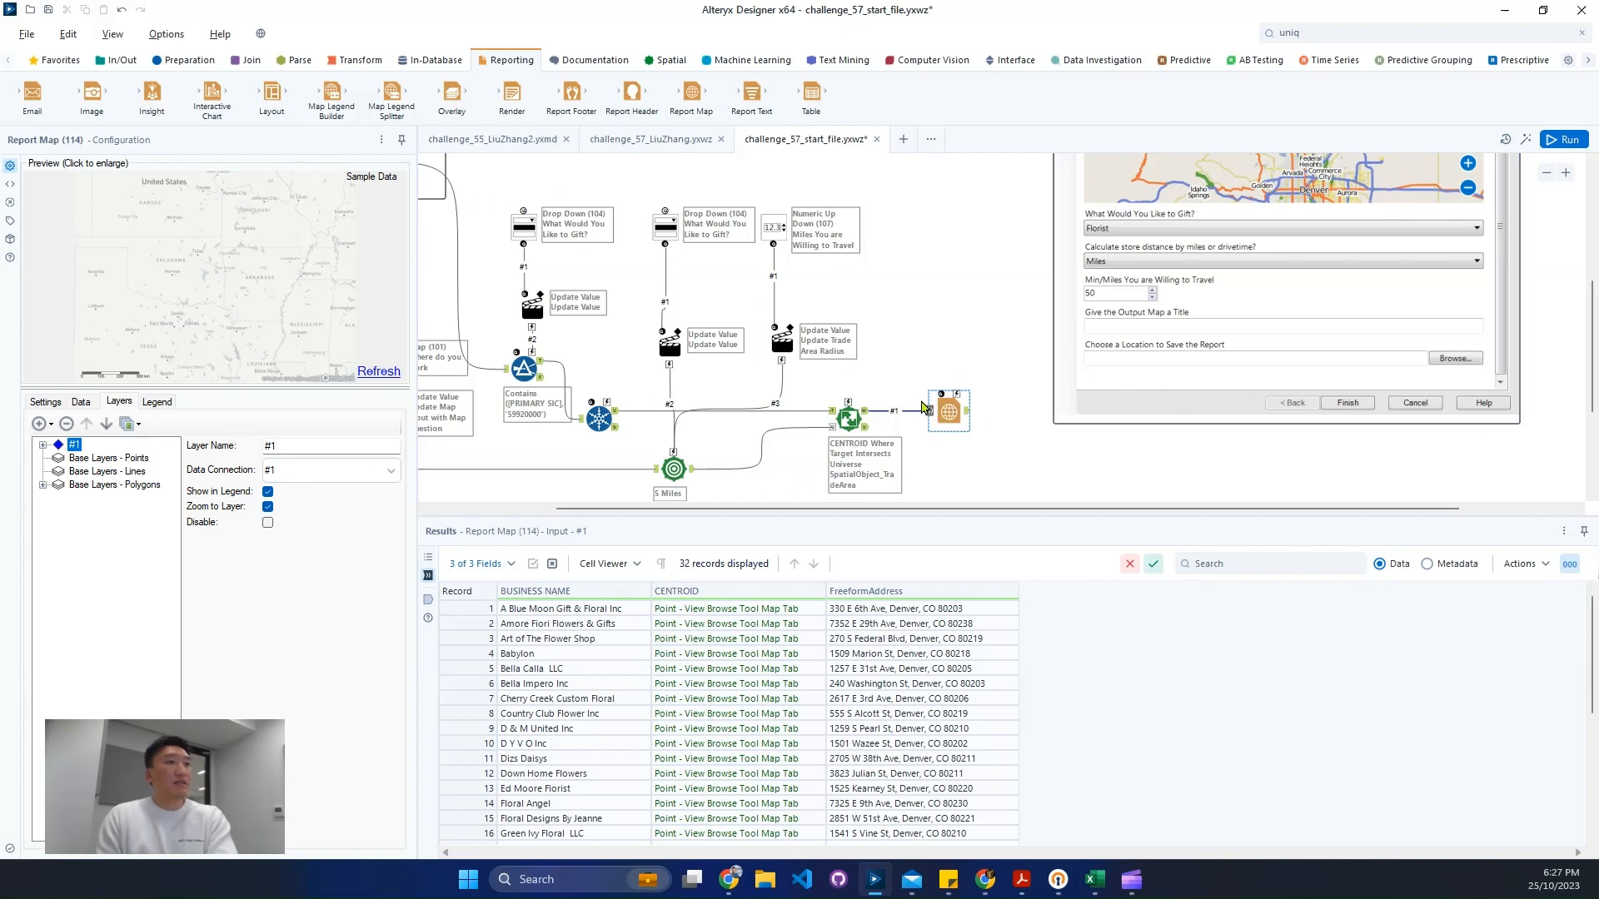
- Attach a Browse tool after the Report Map, run the workflow and view the rendered map
click(953, 408)
key(ctrl+shift+b)
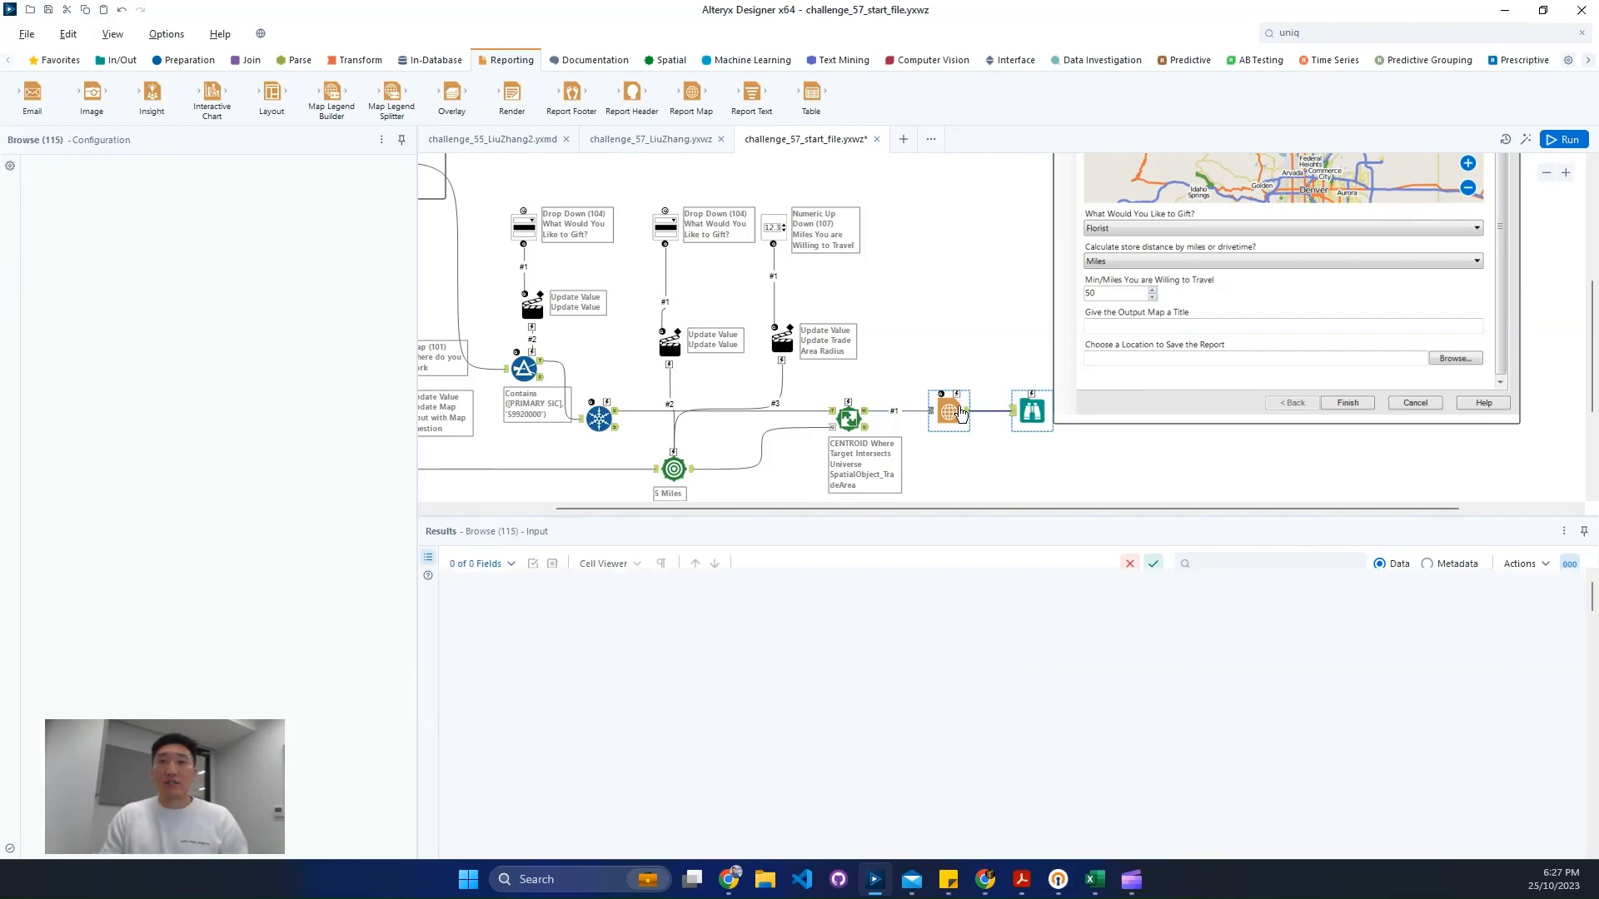
key(ctrl+r)
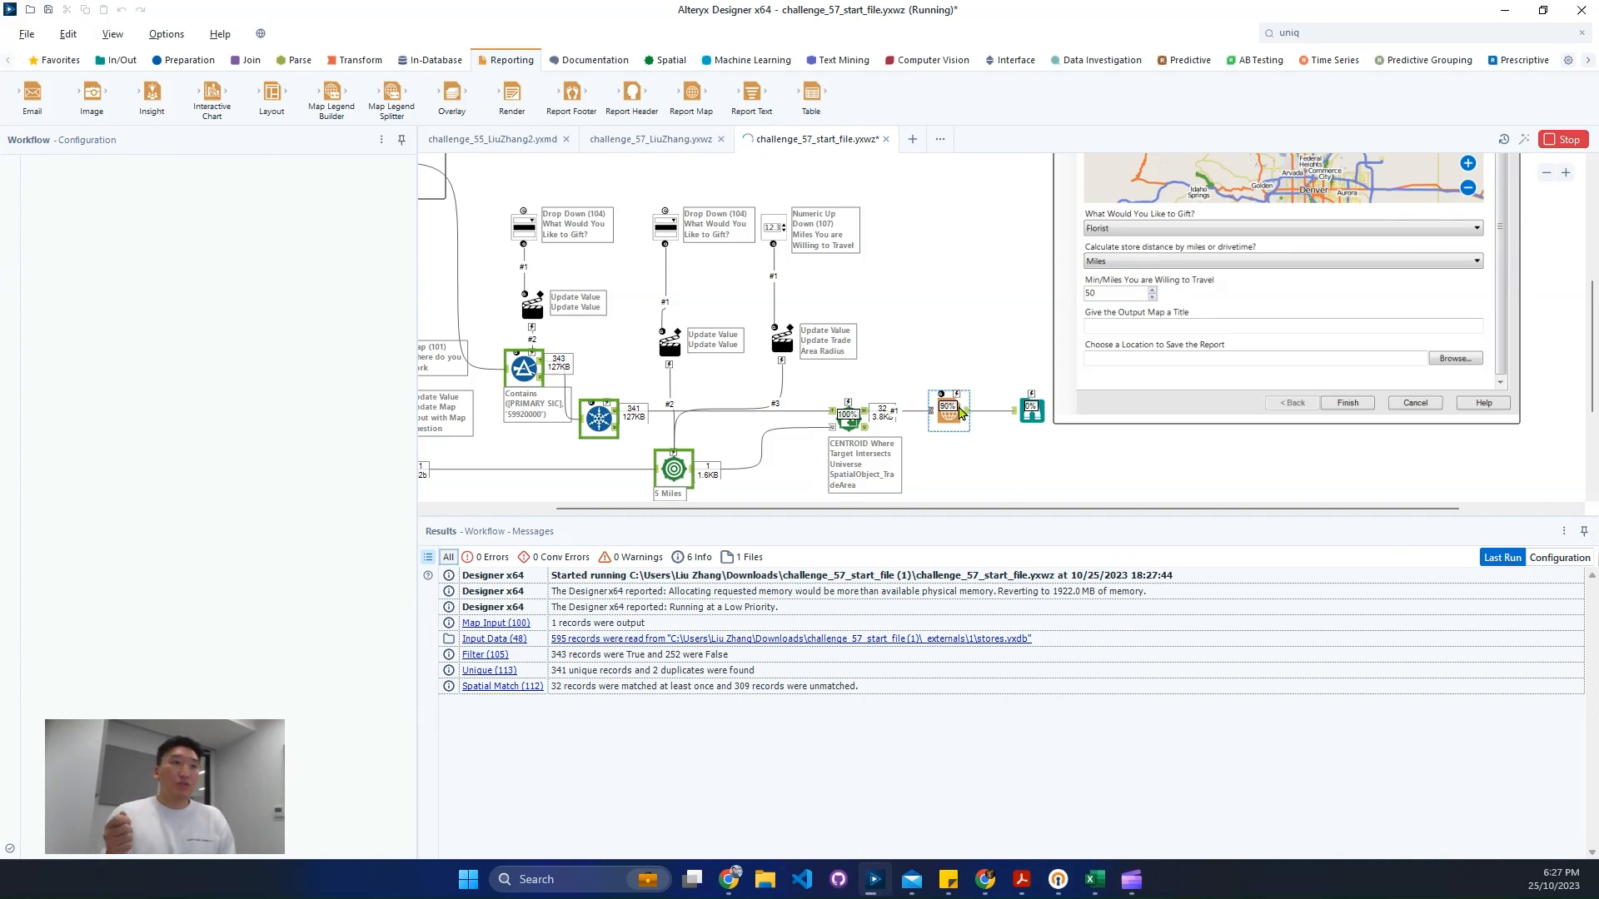
click(1032, 410)
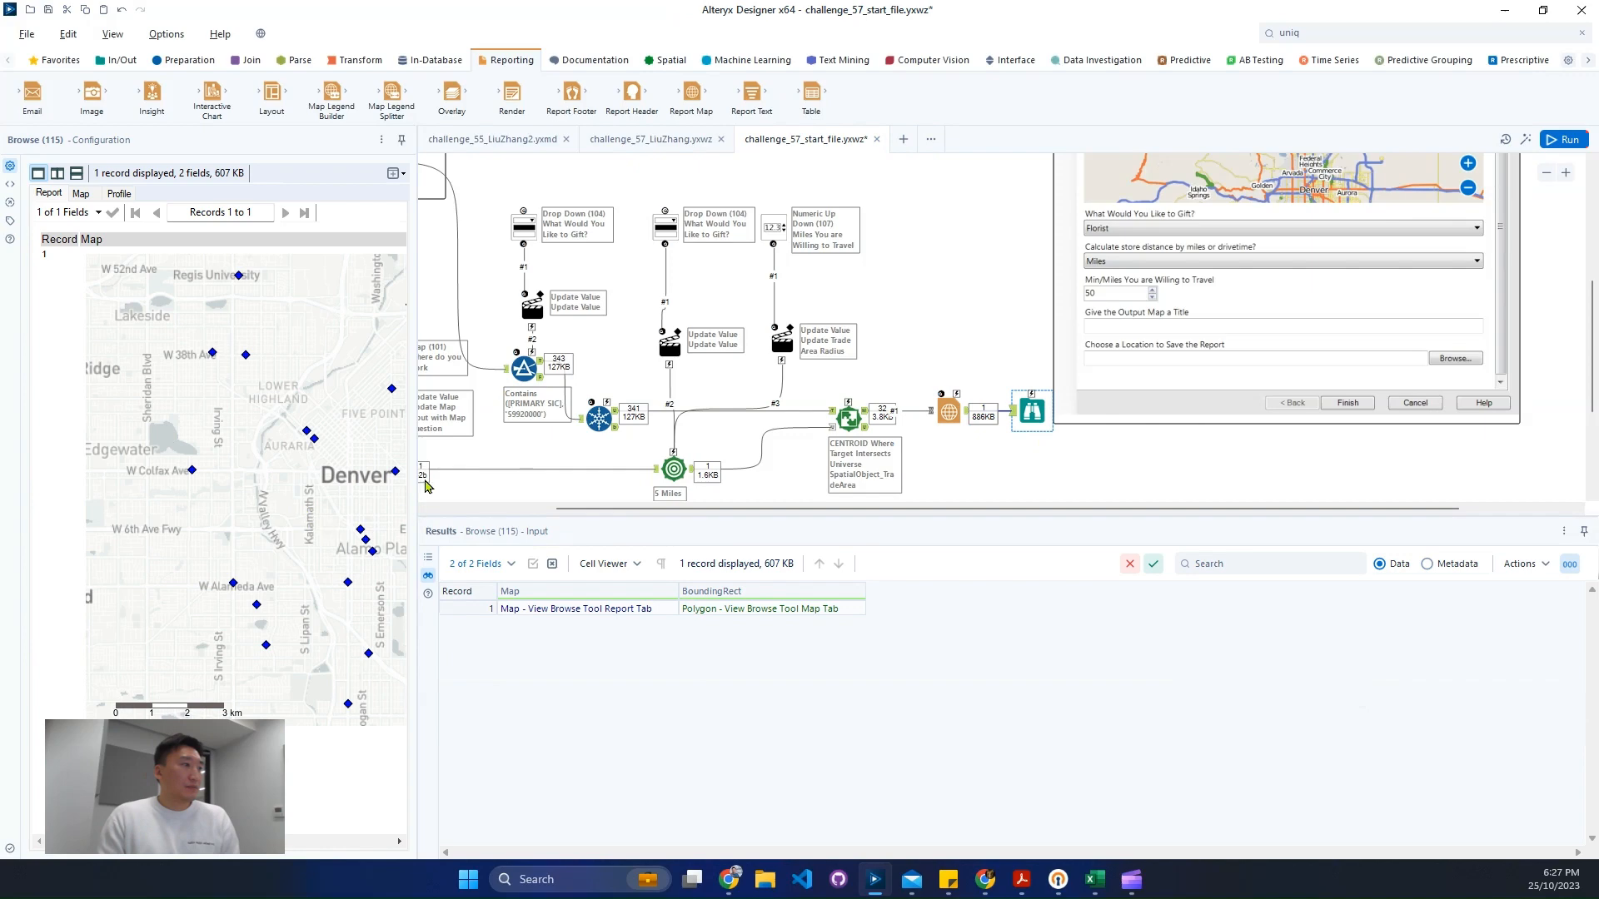
- Connect the Trade Area output to the Report Map as a second input
drag(418, 440, 729, 499)
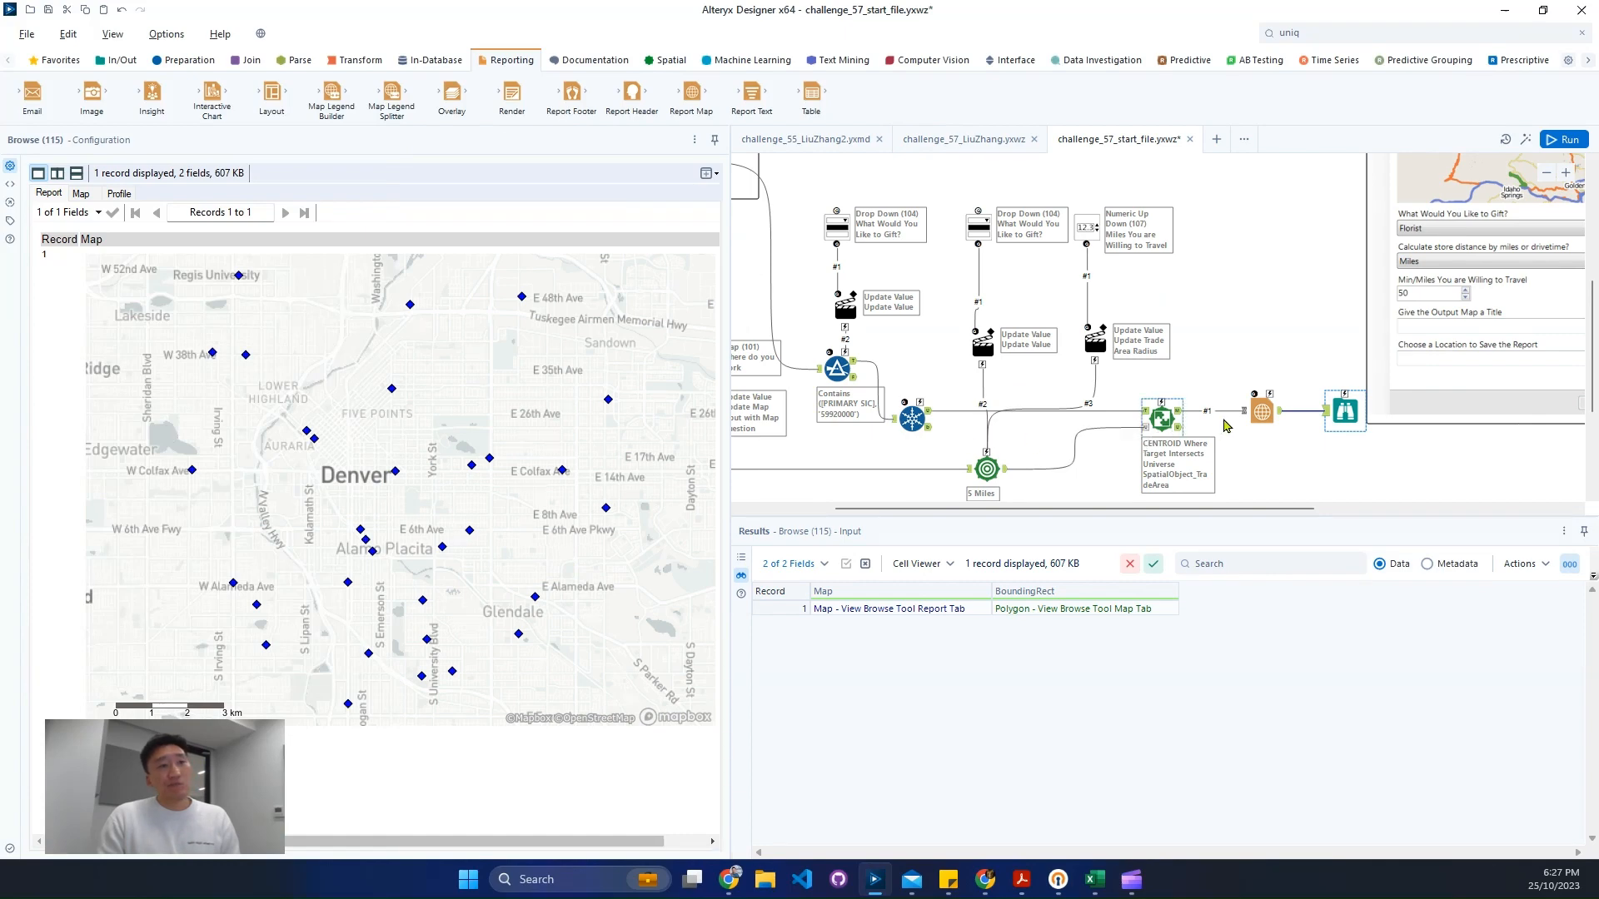
mouse_move(1053, 509)
mouse_down()
mouse_move(963, 515)
mouse_move(1074, 516)
mouse_up()
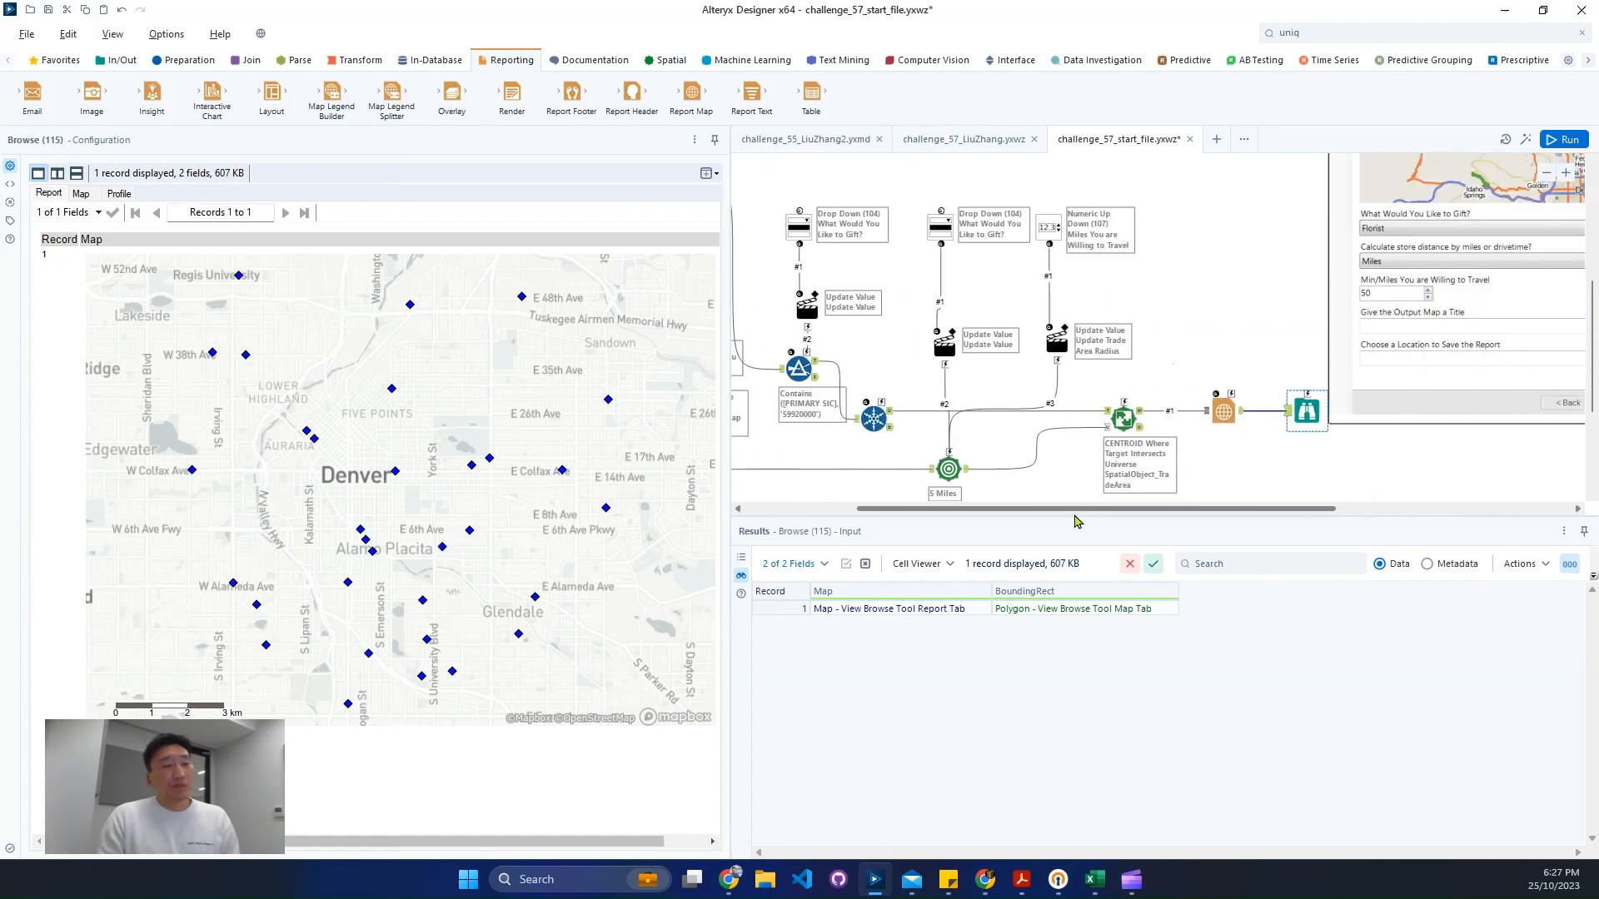
click(1138, 421)
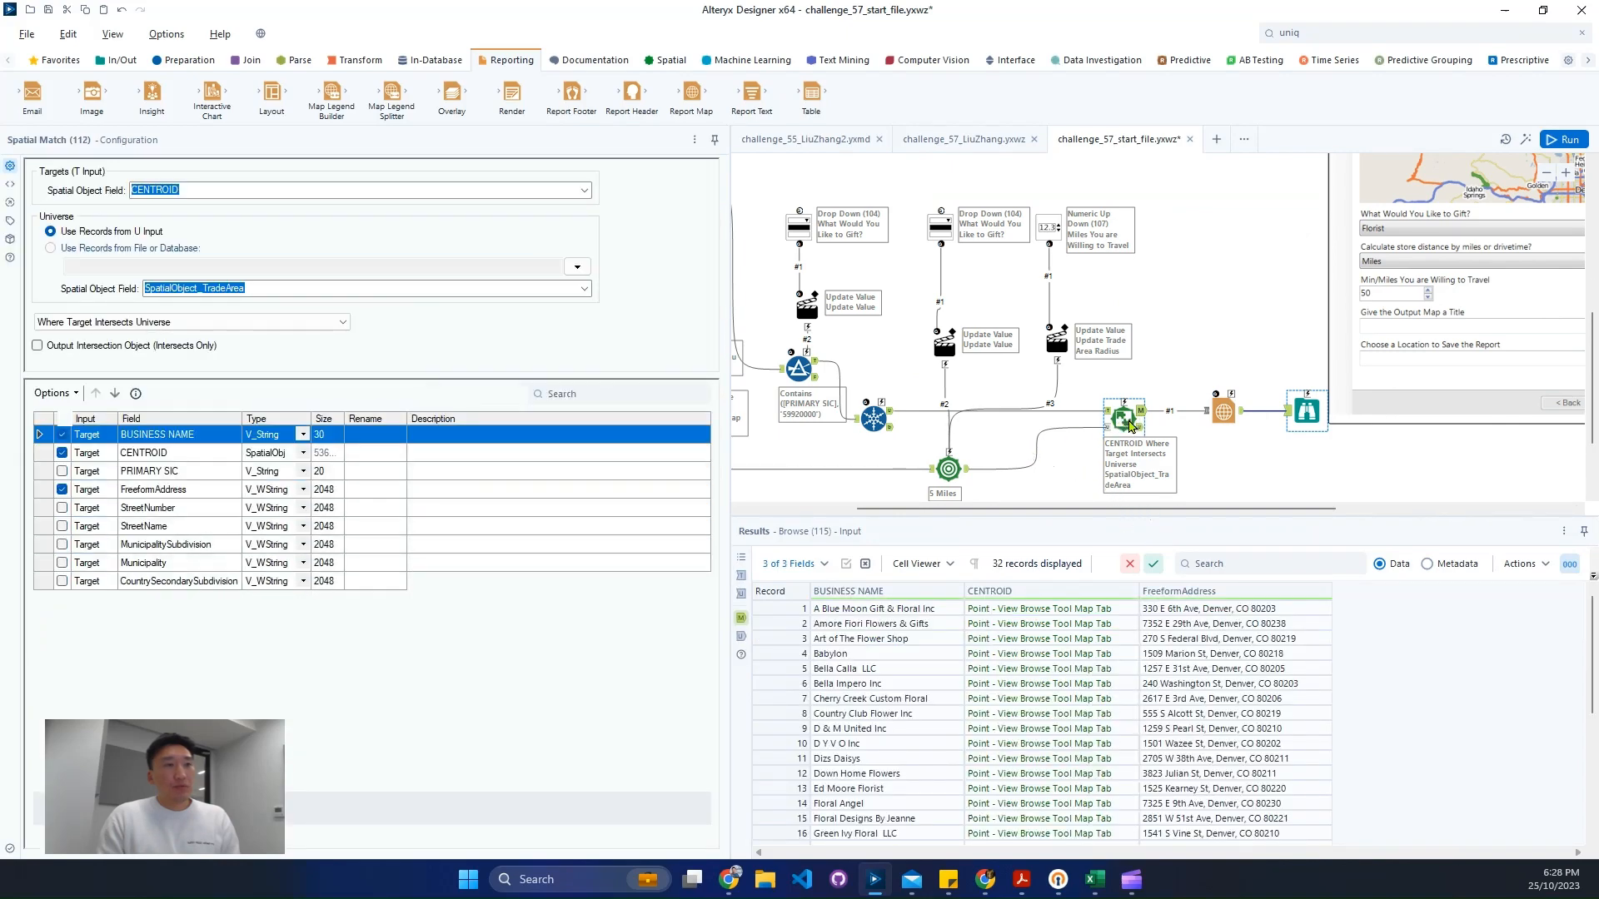
scroll(1130, 426, down, 1)
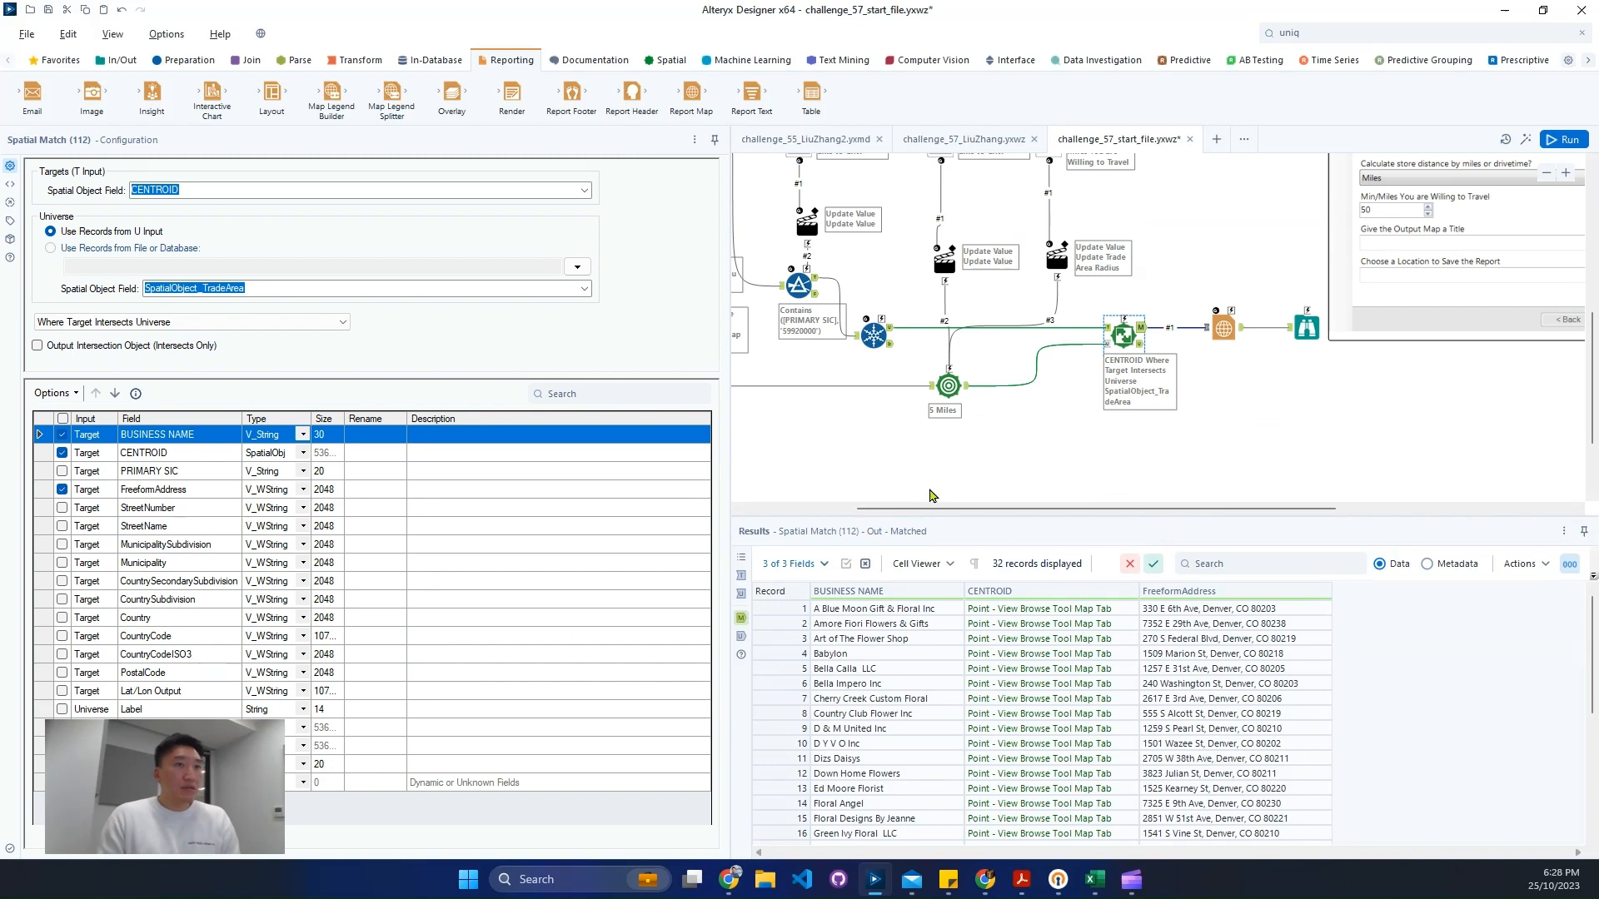
click(963, 393)
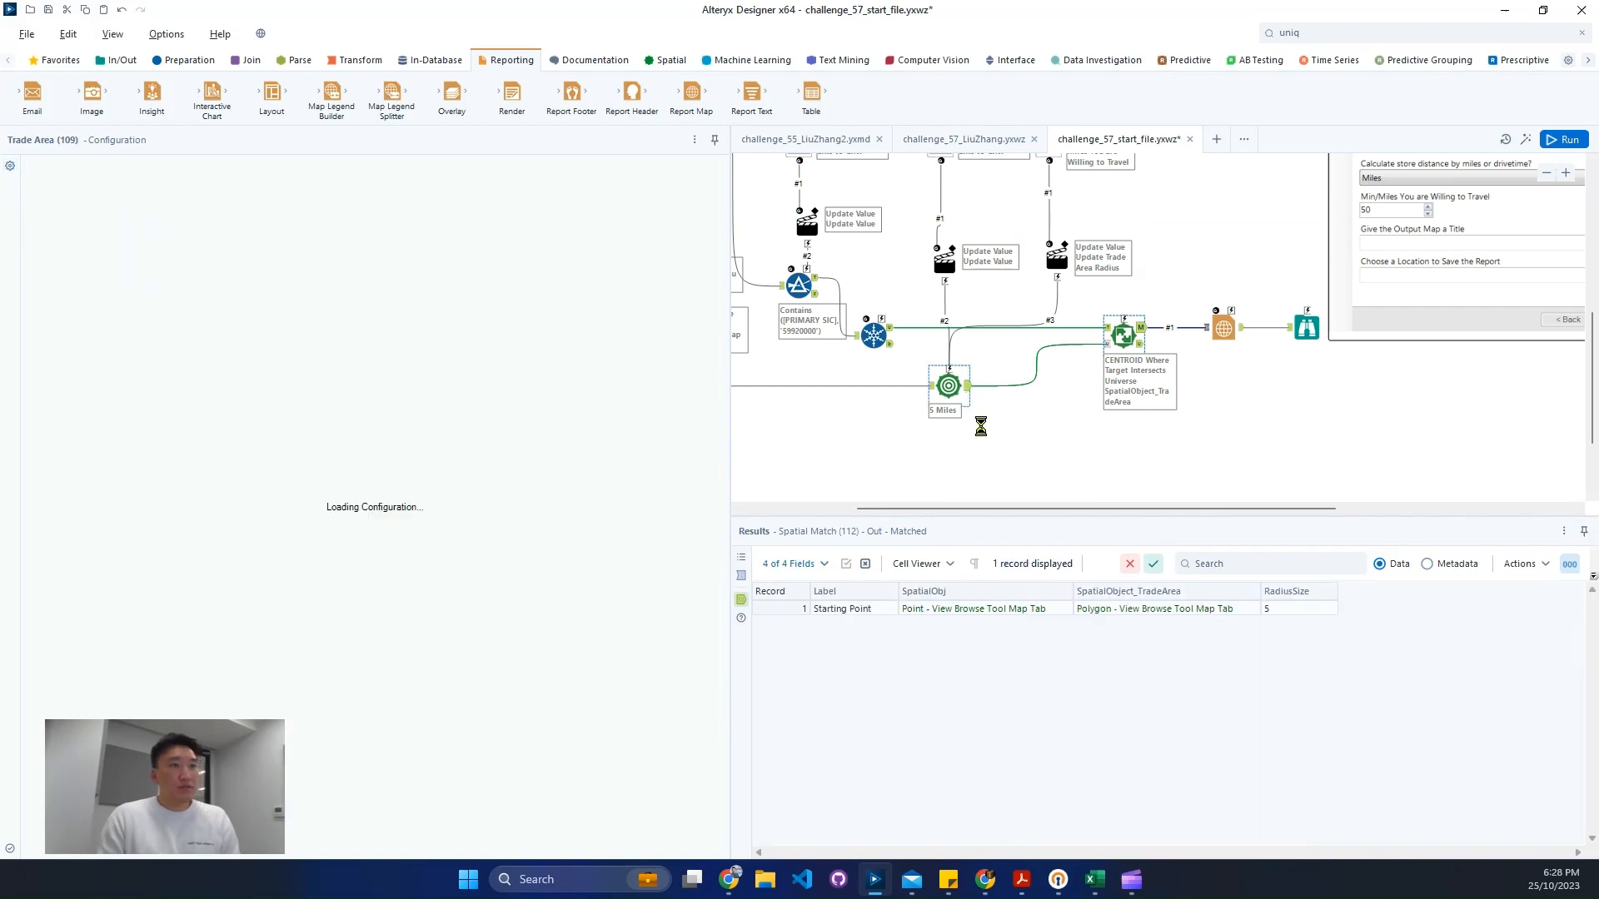
drag(969, 386, 1205, 328)
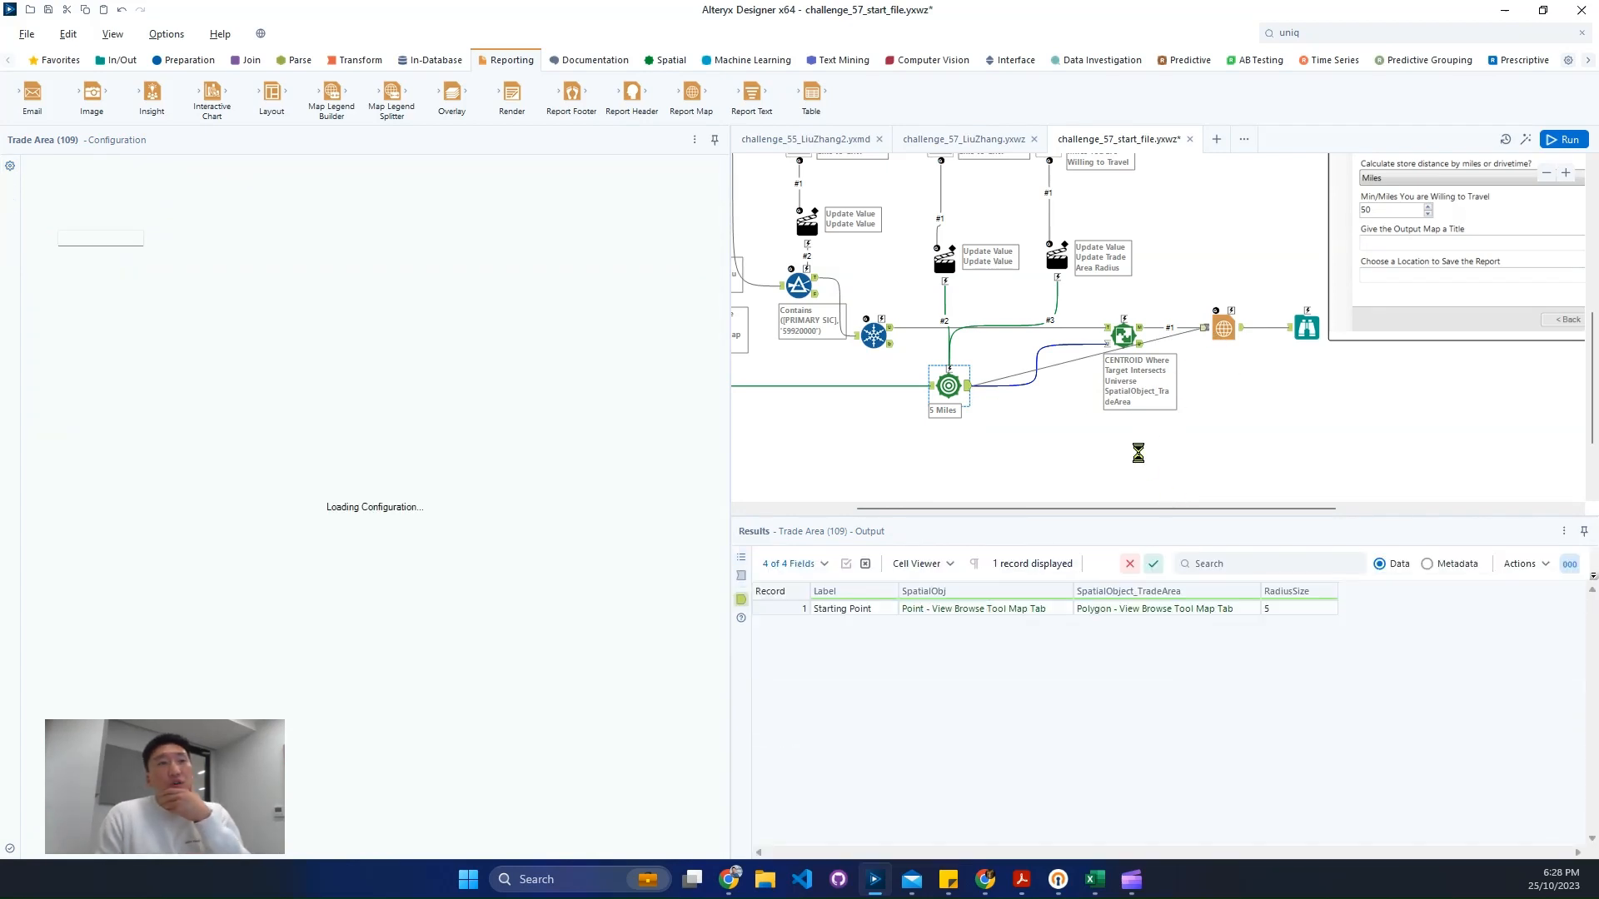
- Set the Report Map's connection #2 spatial field to SpatialObj
click(1223, 328)
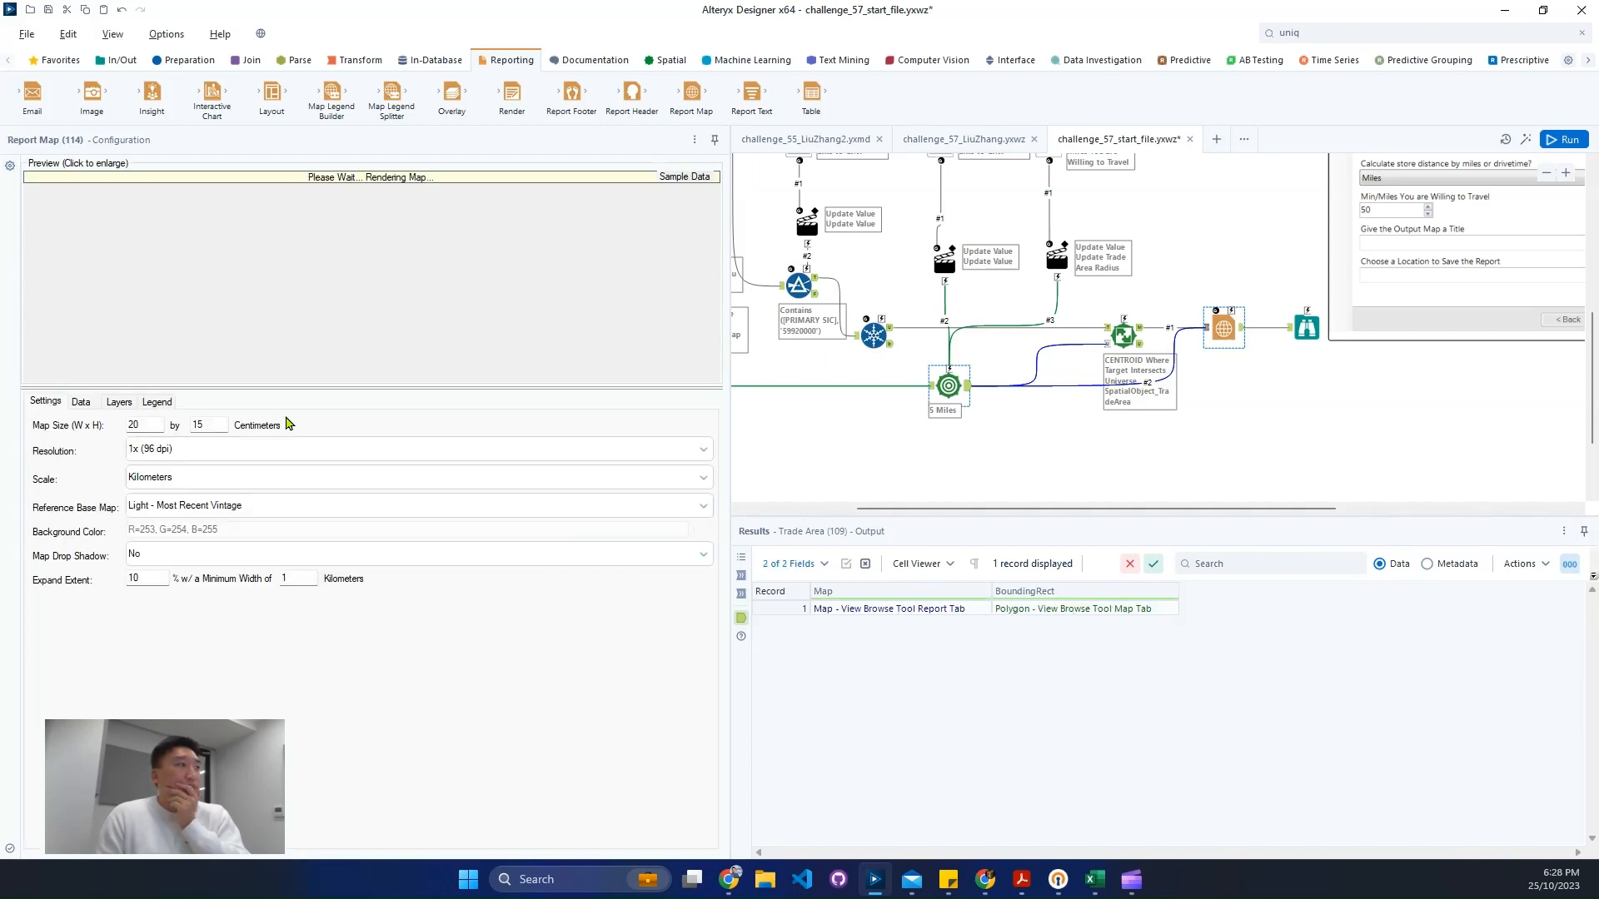
click(82, 401)
click(77, 460)
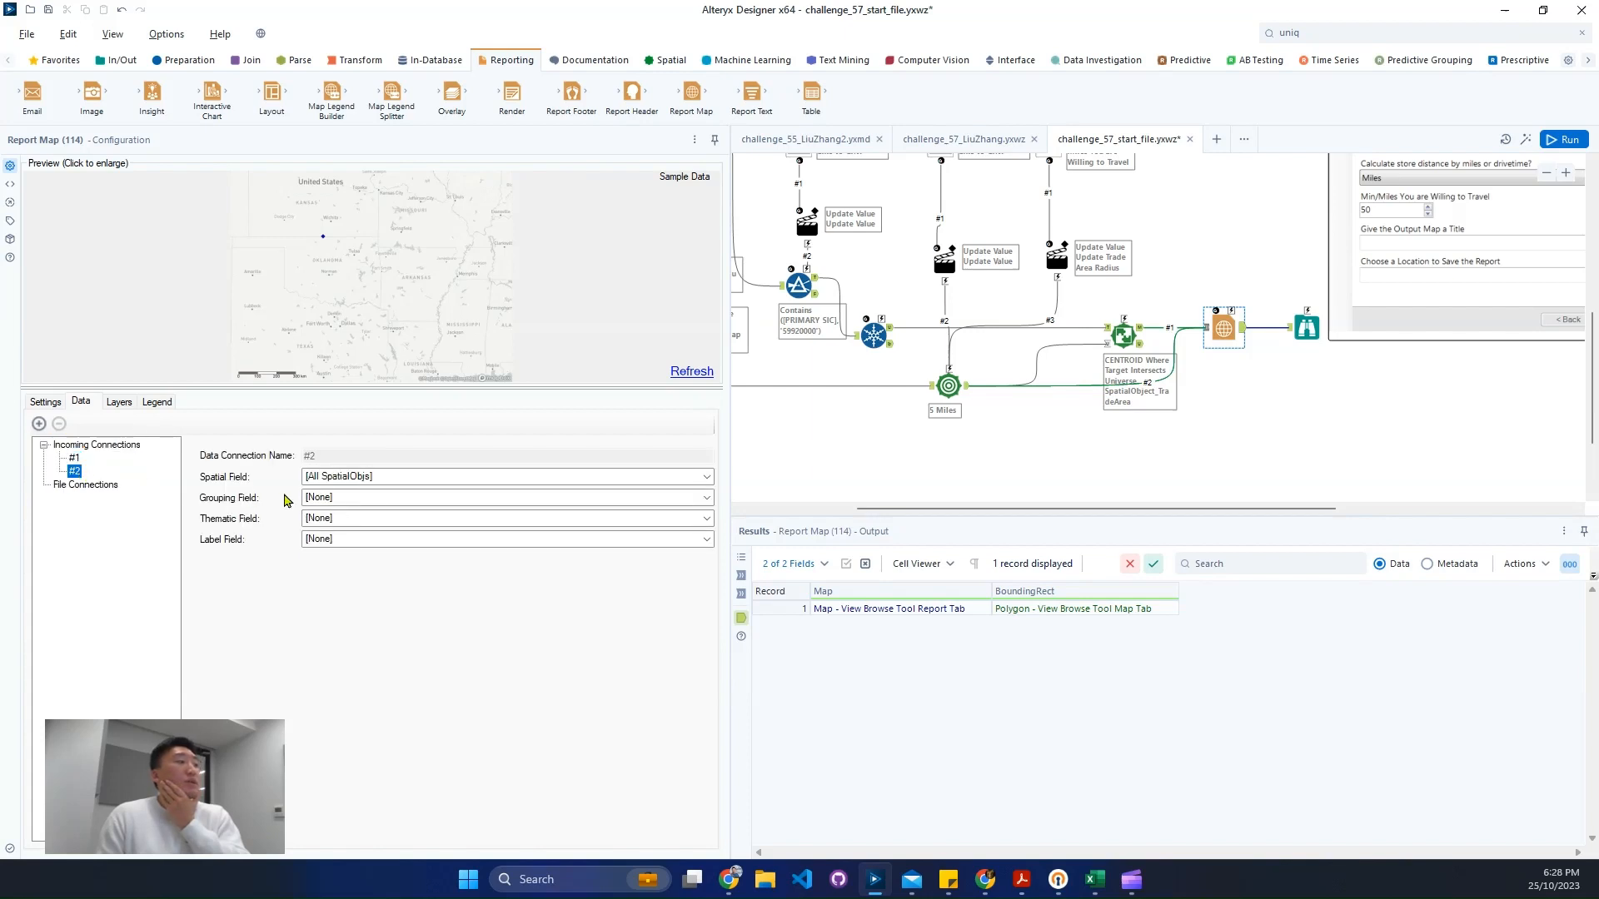
click(710, 478)
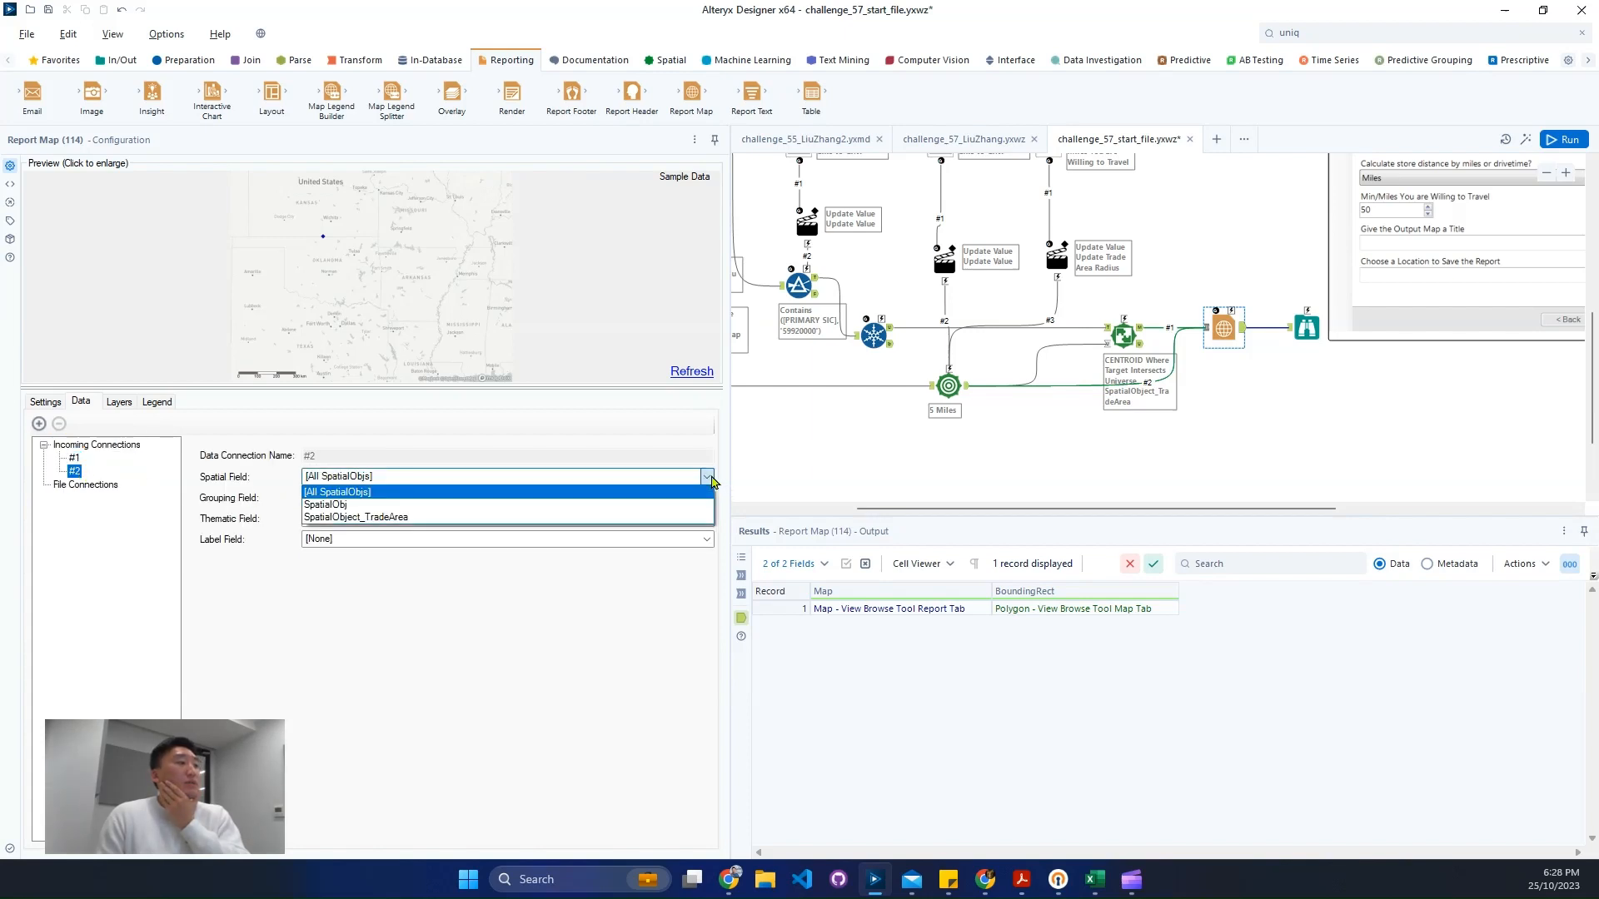
click(511, 506)
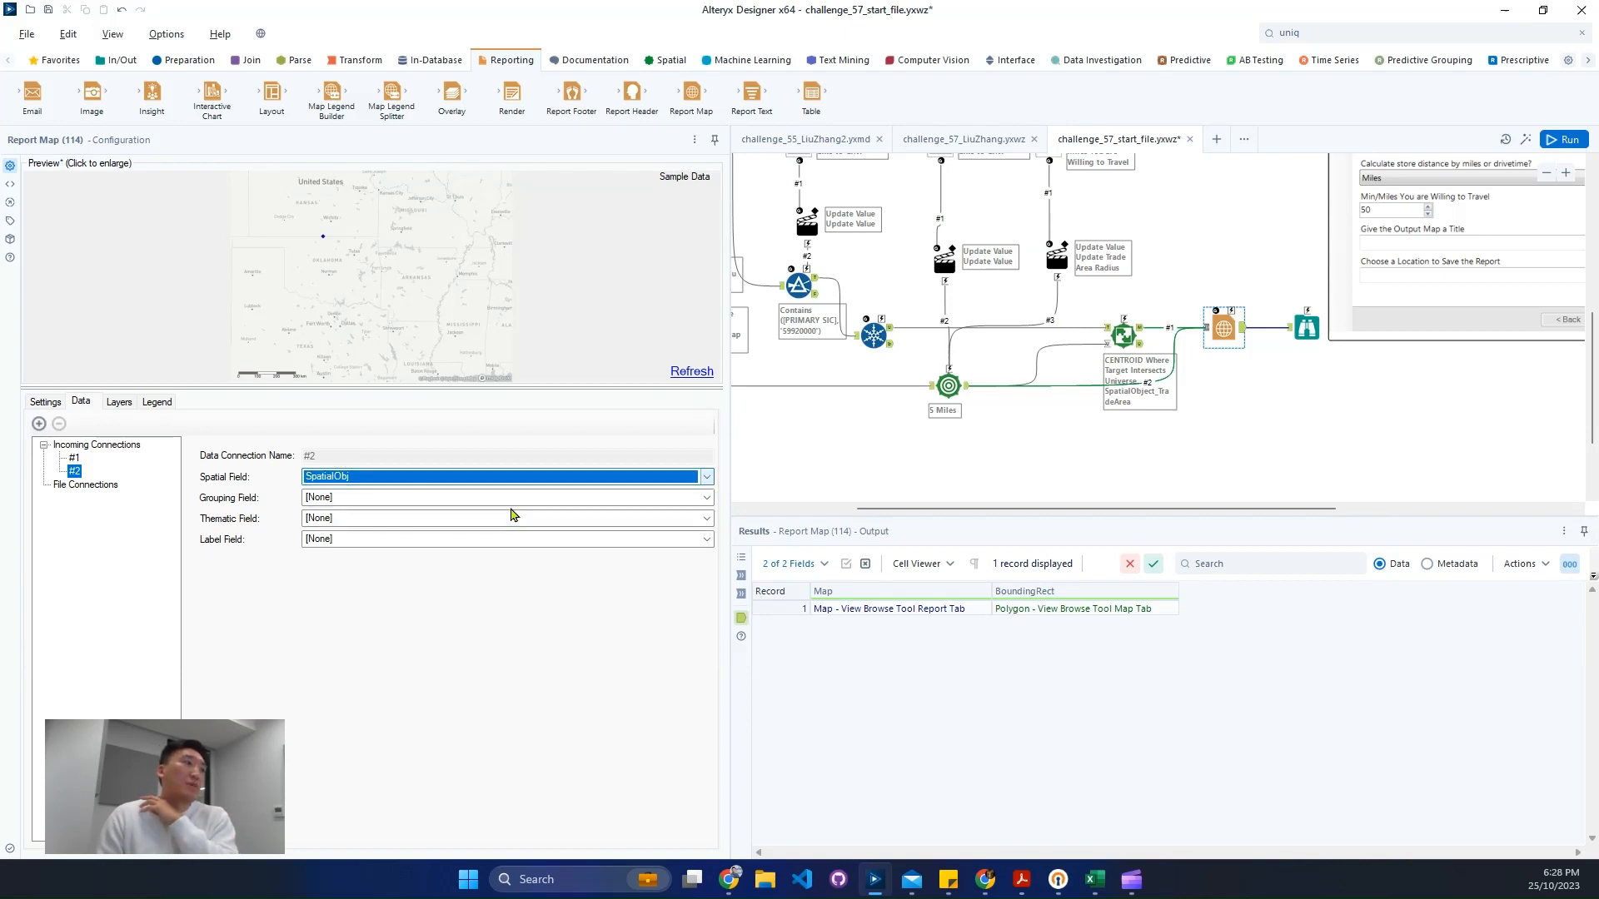
- Add a points layer from incoming connection #2 in the Report Map's layers
click(118, 403)
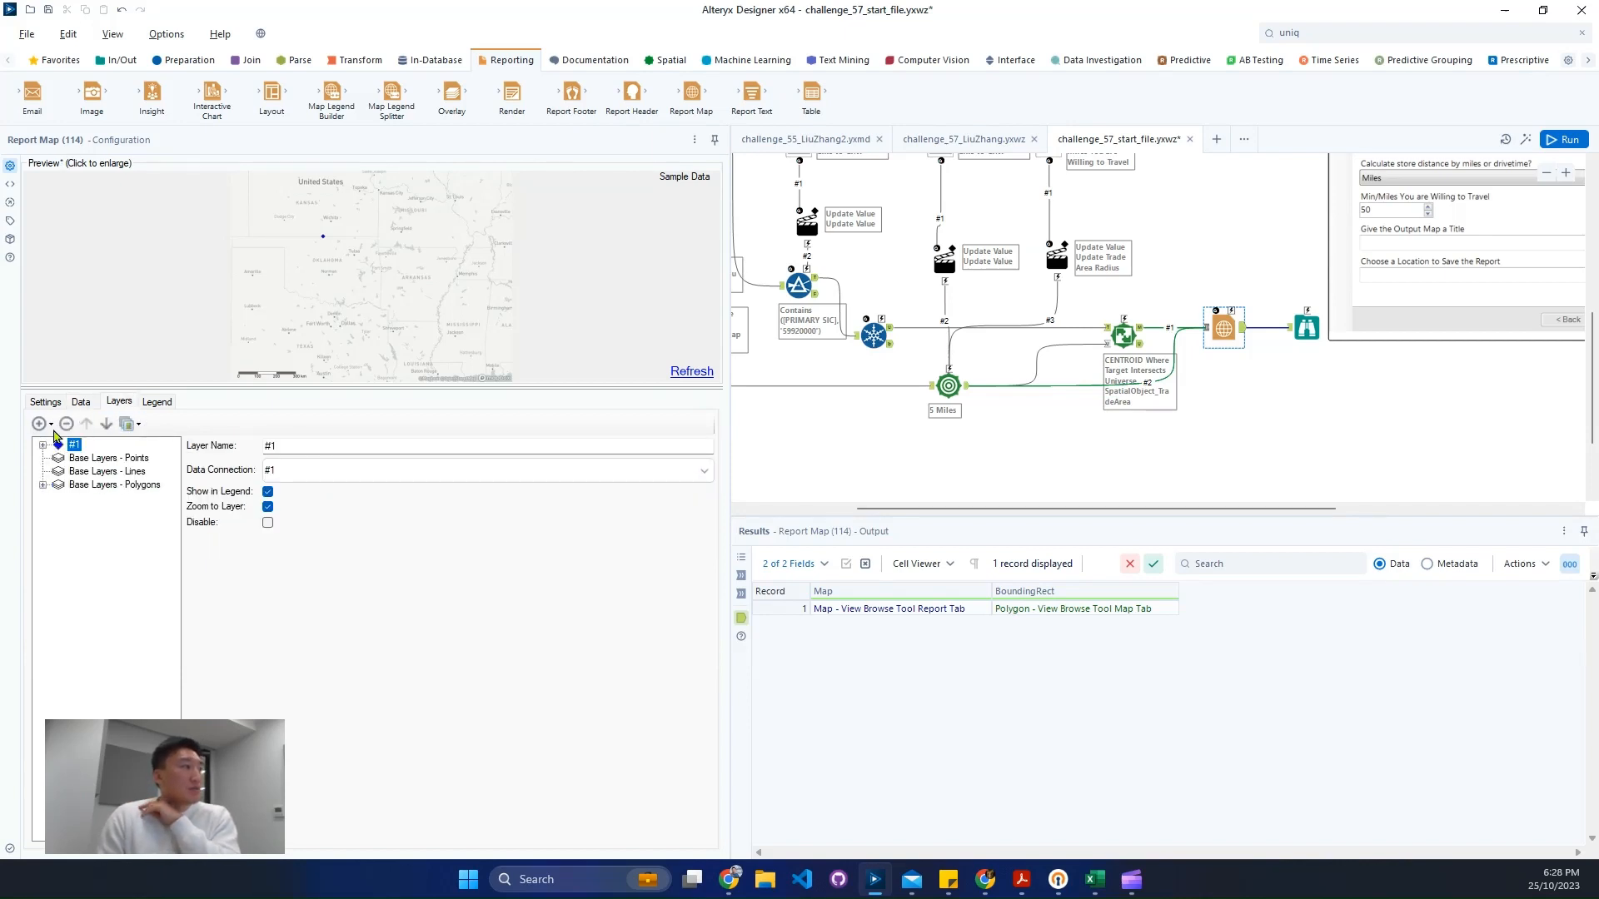
click(50, 424)
mouse_move(83, 444)
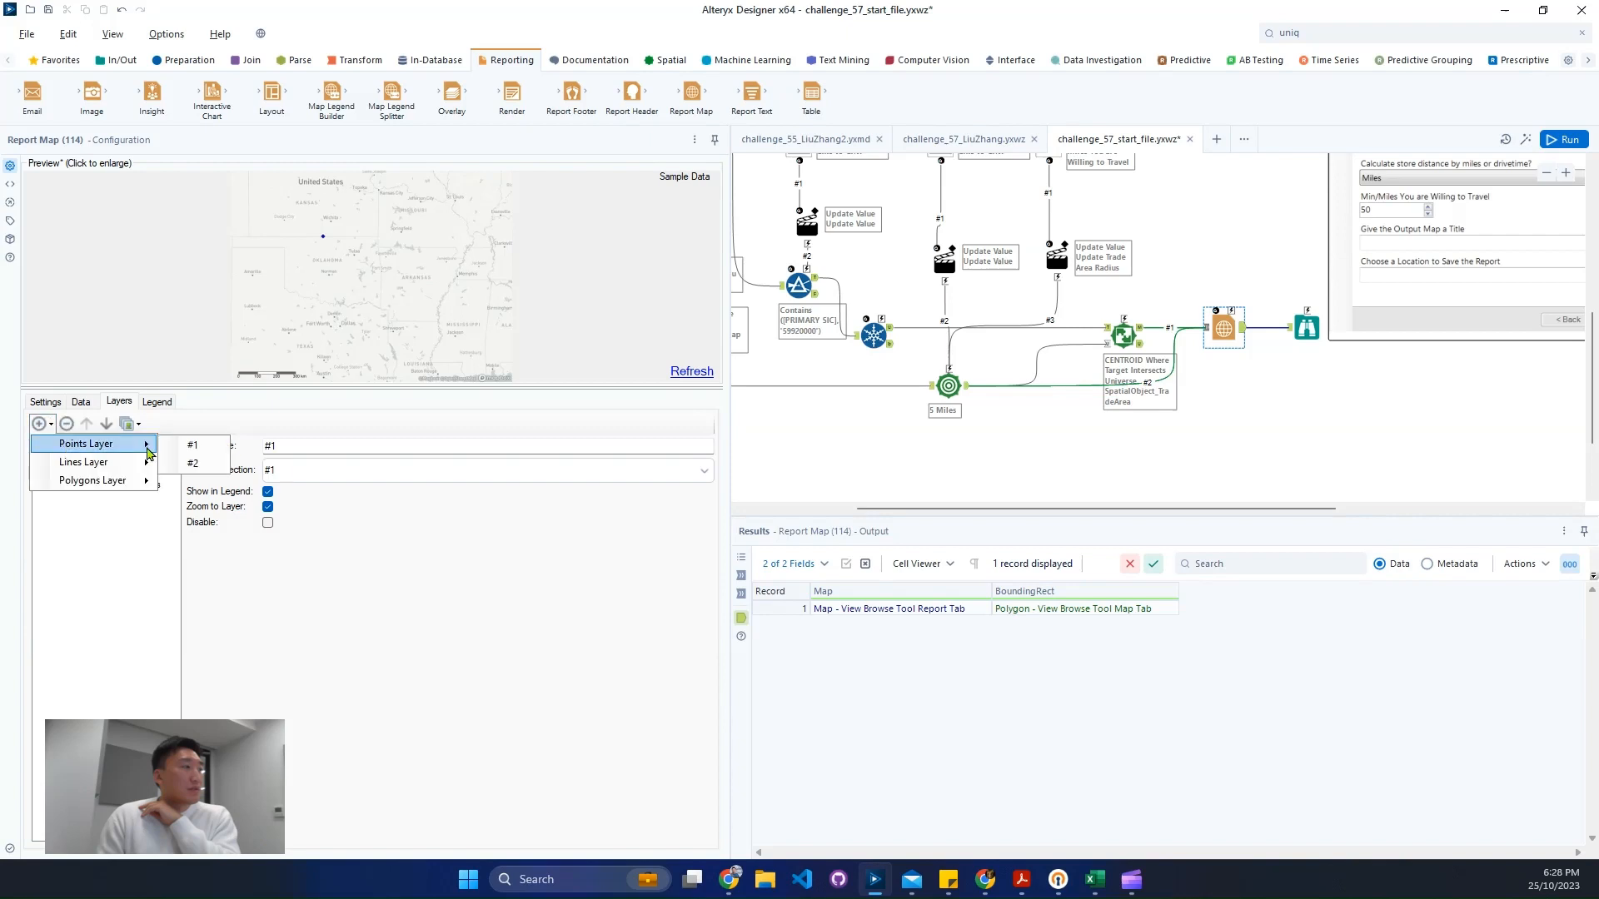
click(207, 468)
- Style layer #2's points with the Flag point style in red
click(43, 458)
click(90, 472)
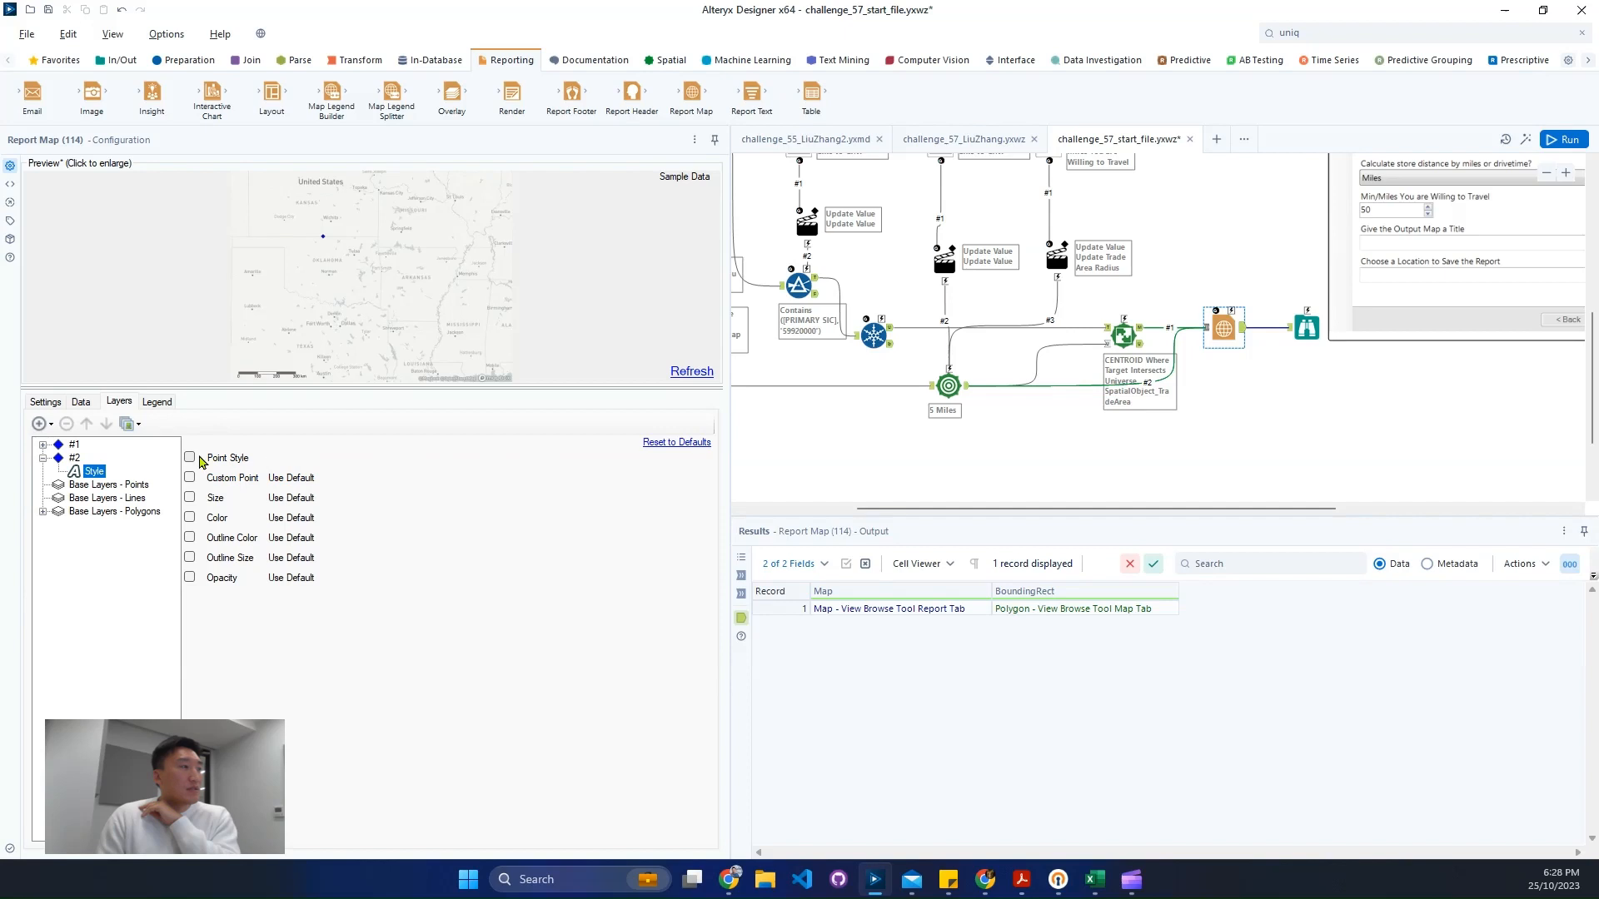
click(200, 460)
click(381, 462)
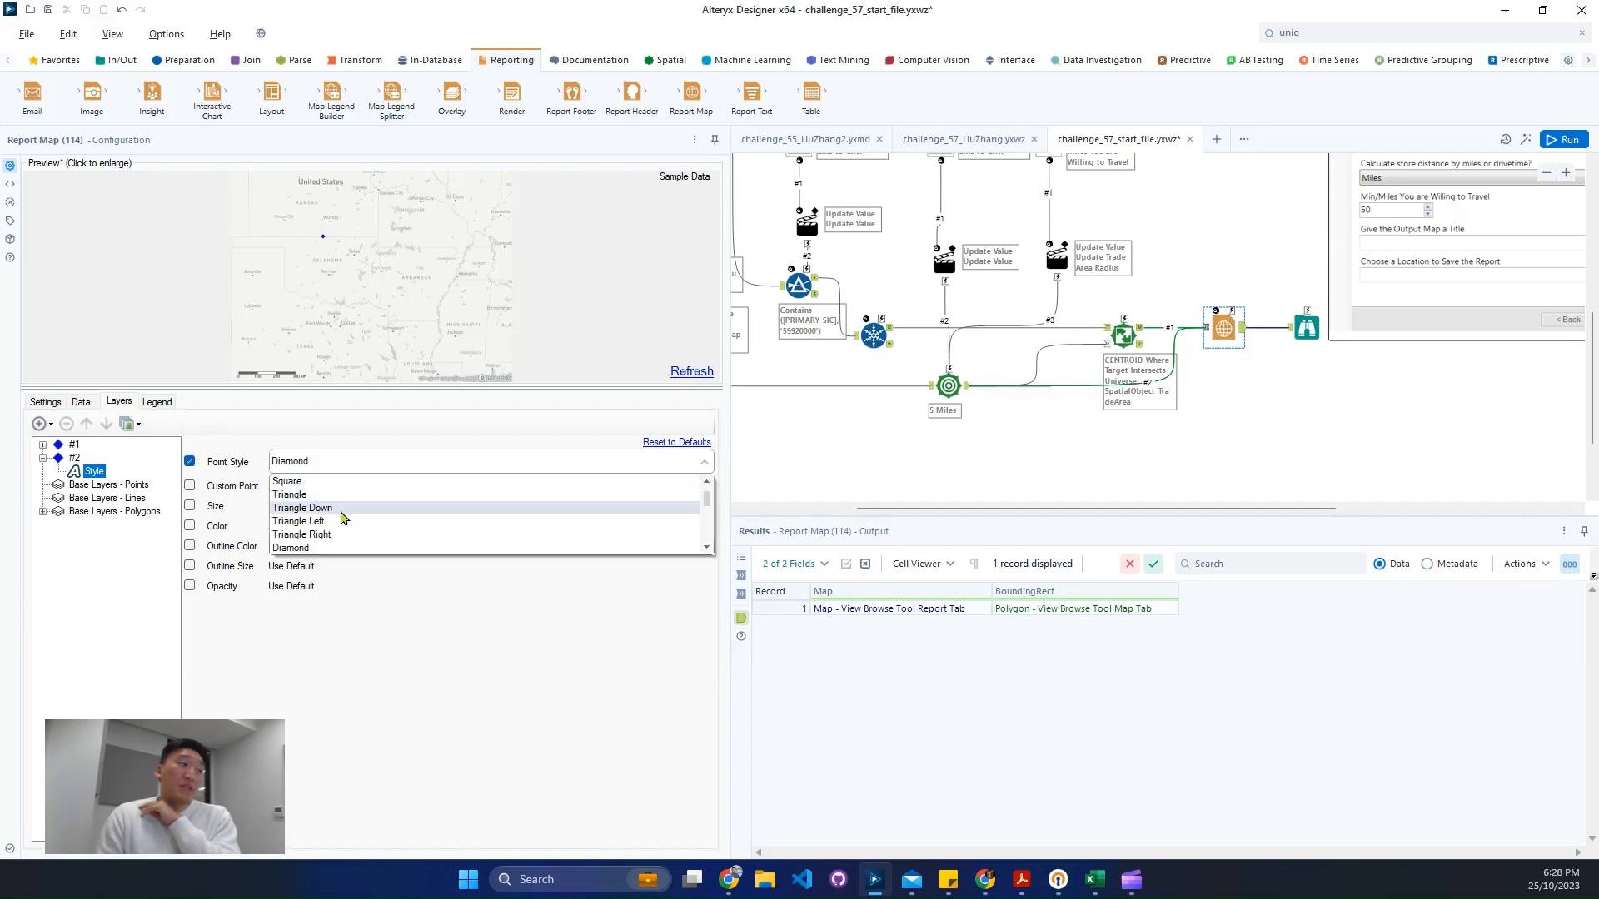
scroll(341, 518, down, 3)
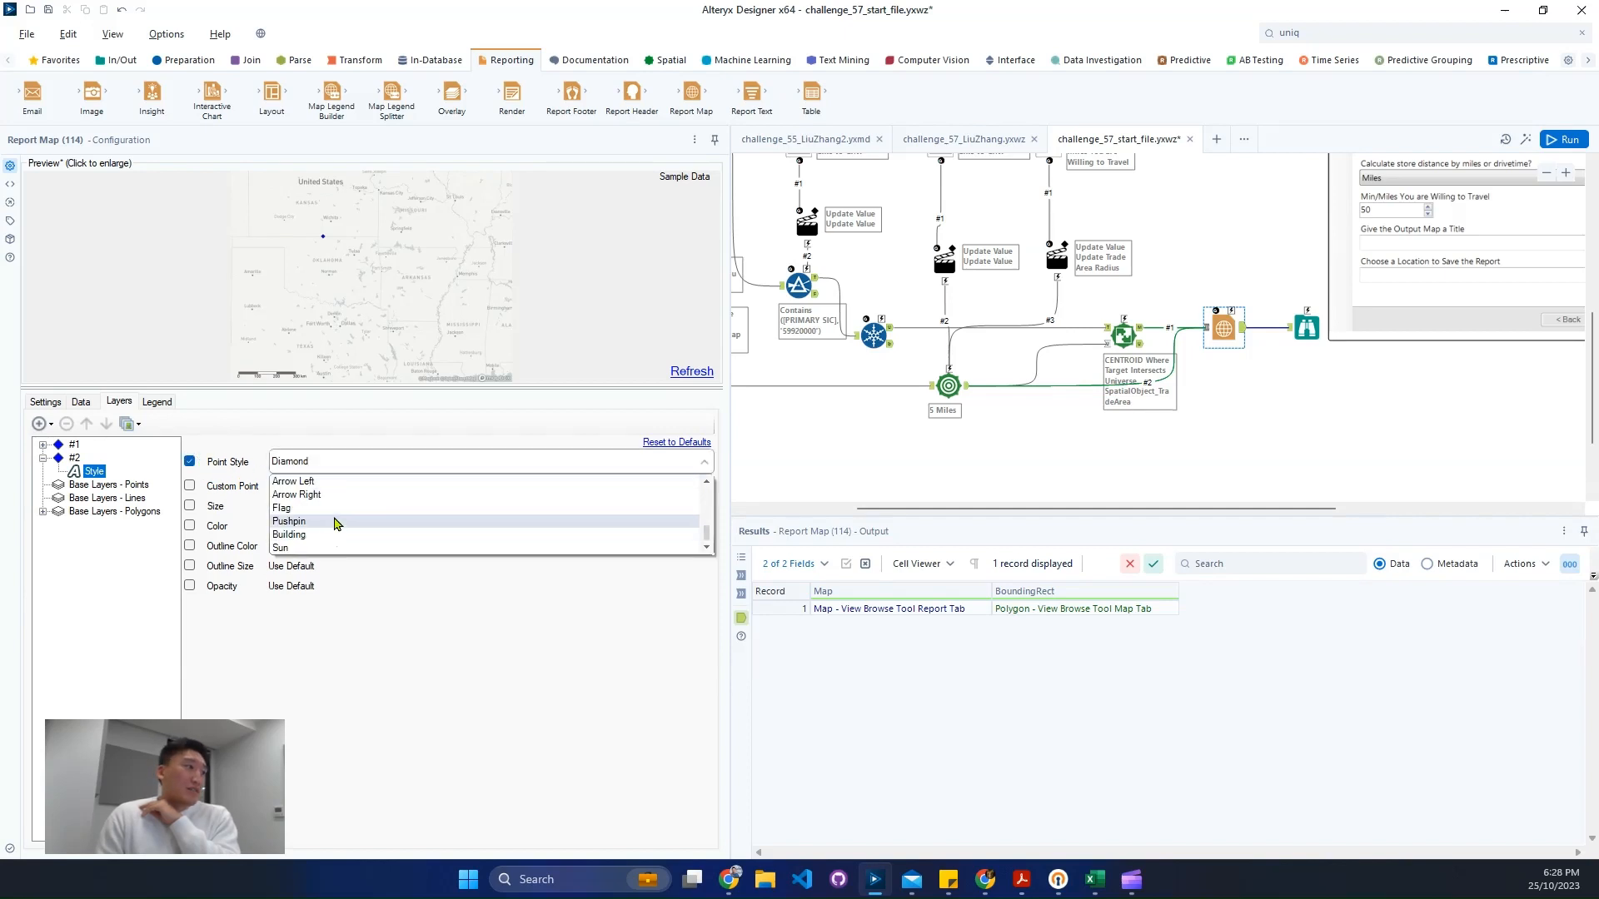
click(337, 510)
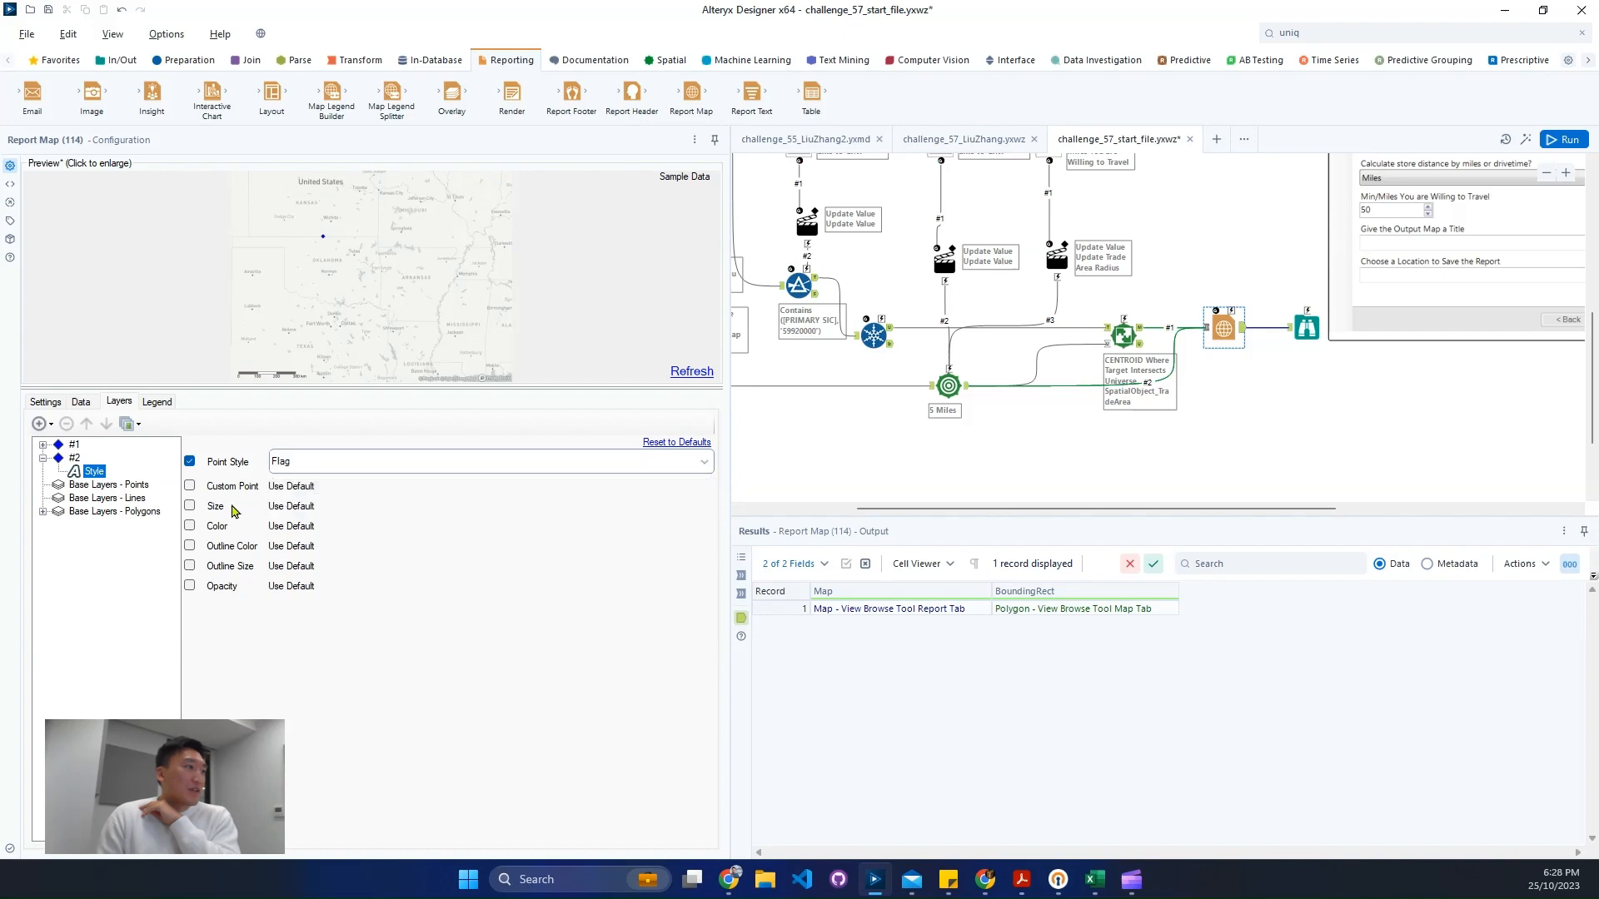
click(190, 526)
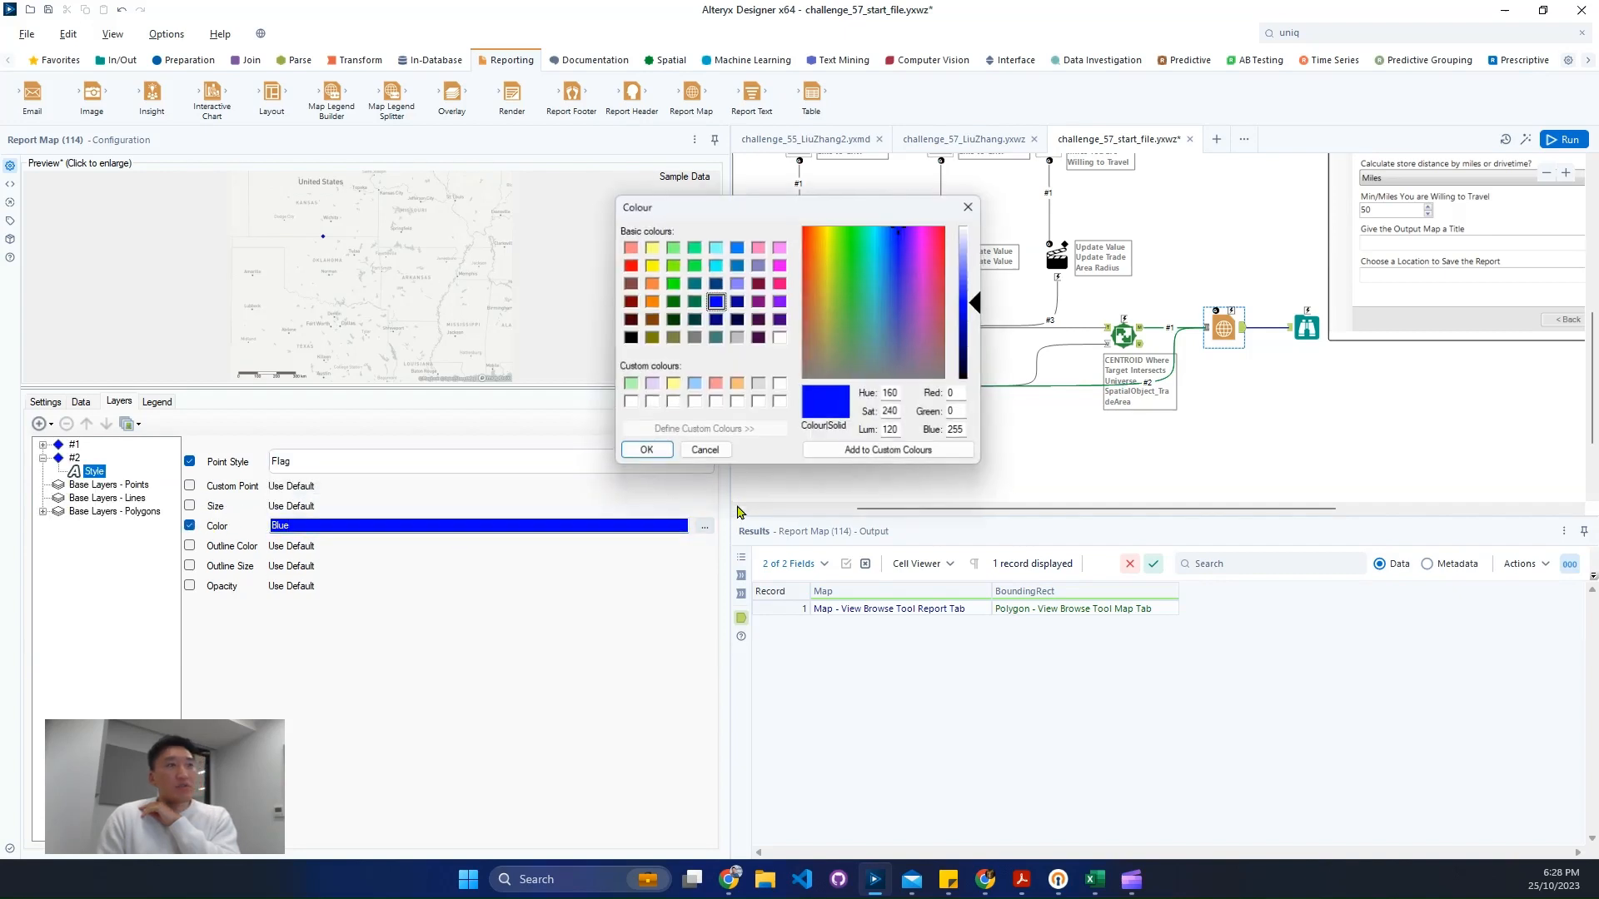
click(629, 265)
click(662, 454)
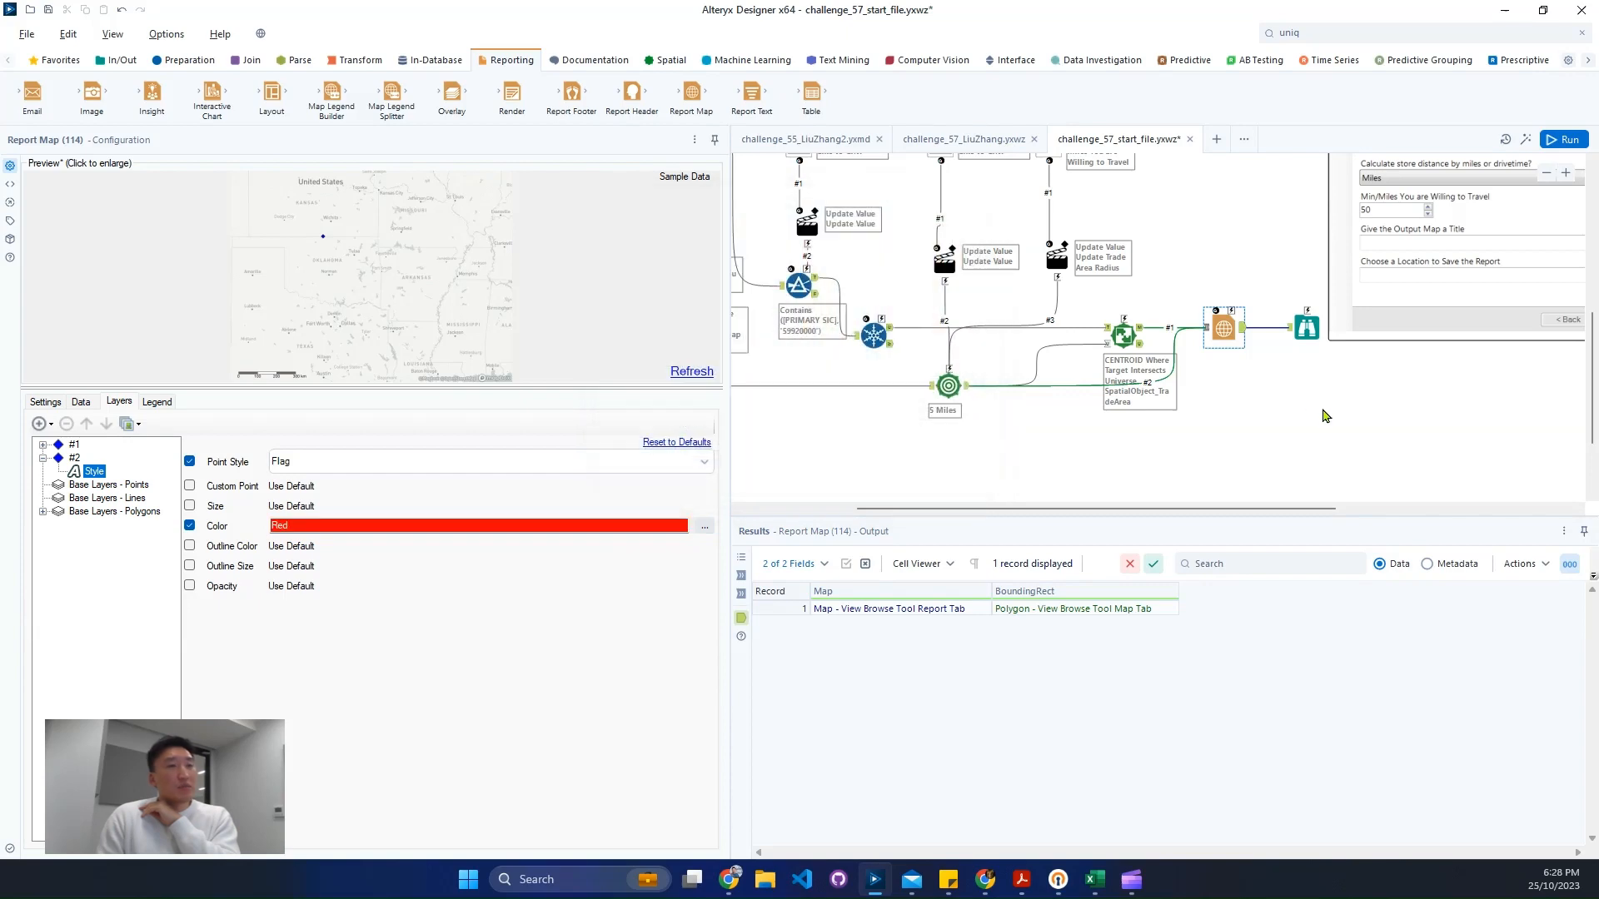
- Run the workflow, move the Browse tool up, and view the rendered map with both layers
click(1322, 338)
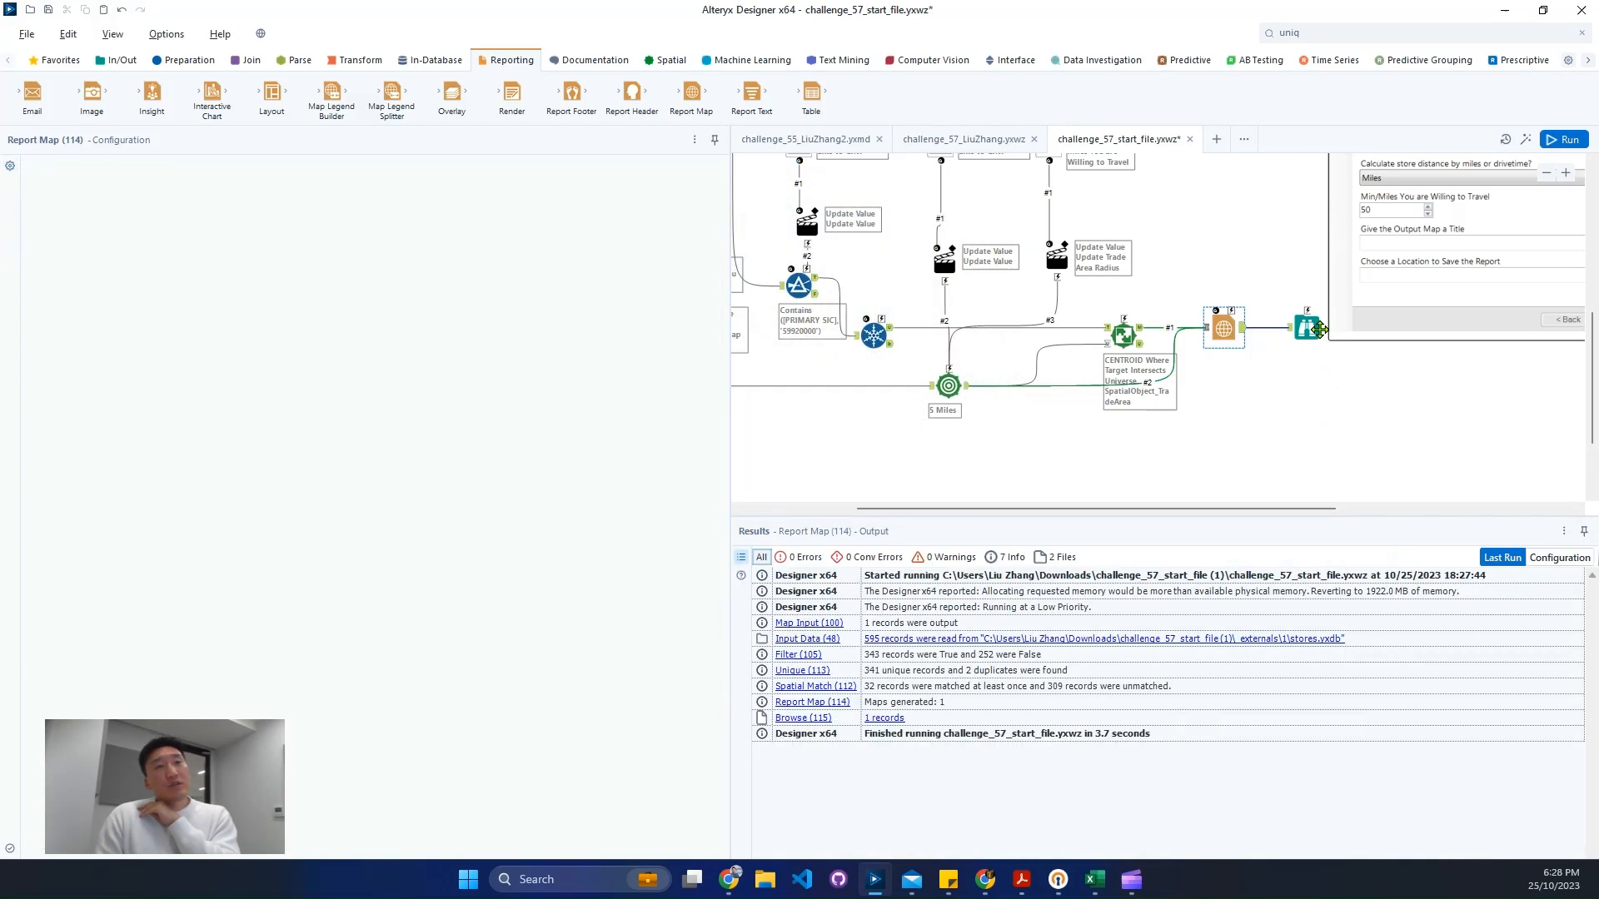
drag(1309, 327, 1292, 278)
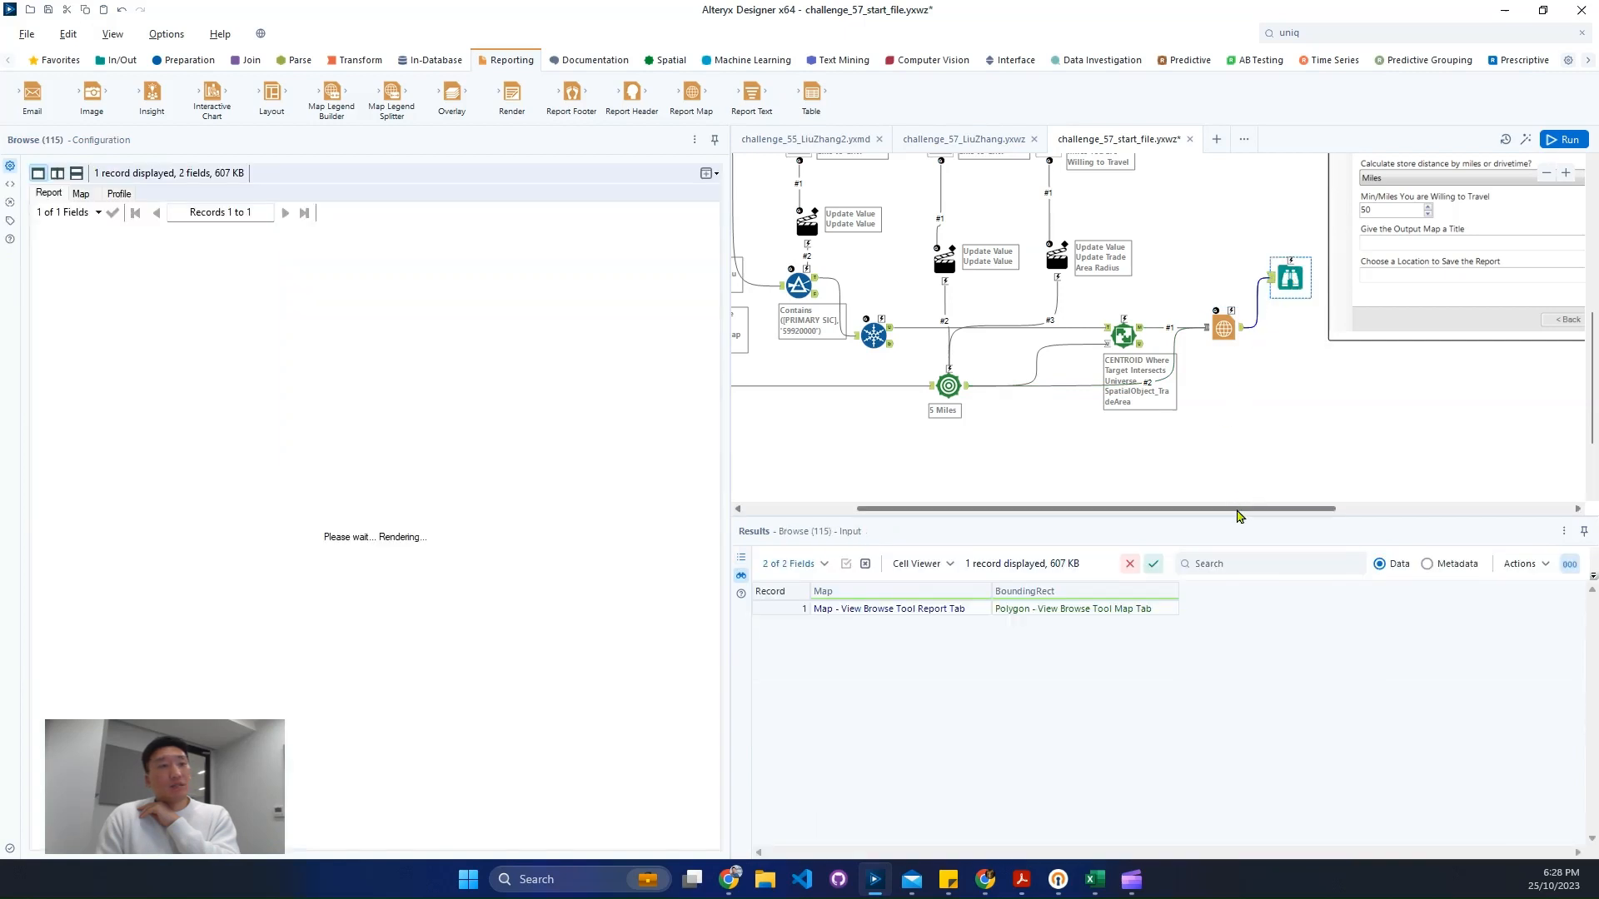
drag(1237, 510, 1406, 506)
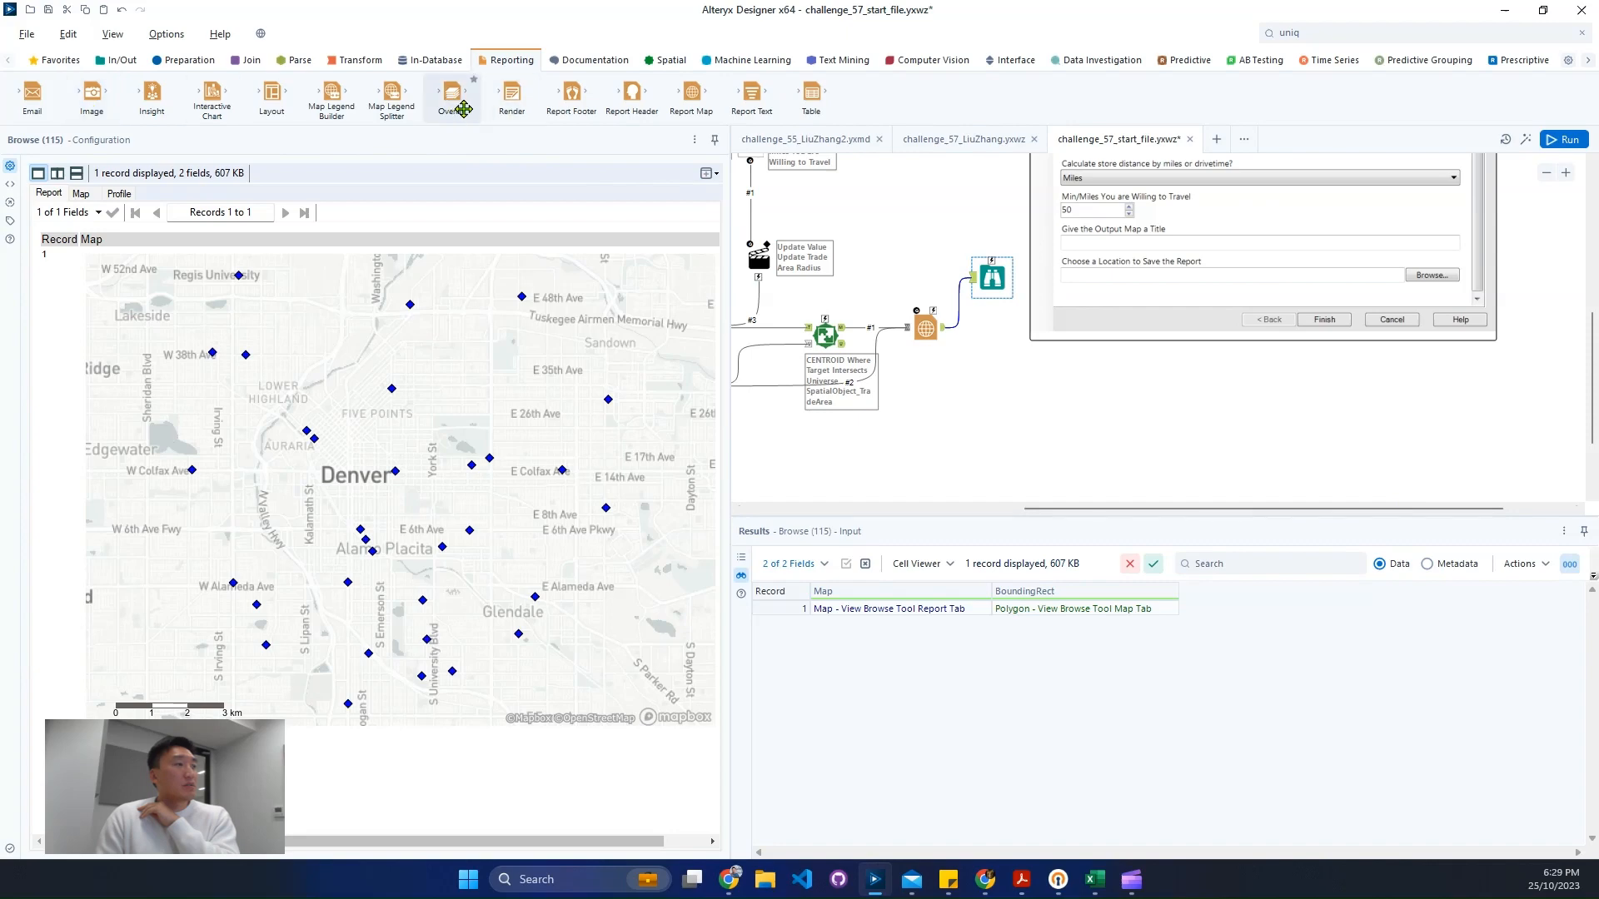
- Add a Render tool connected to the Report Map's output
drag(511, 96, 1010, 360)
drag(1024, 394, 1009, 357)
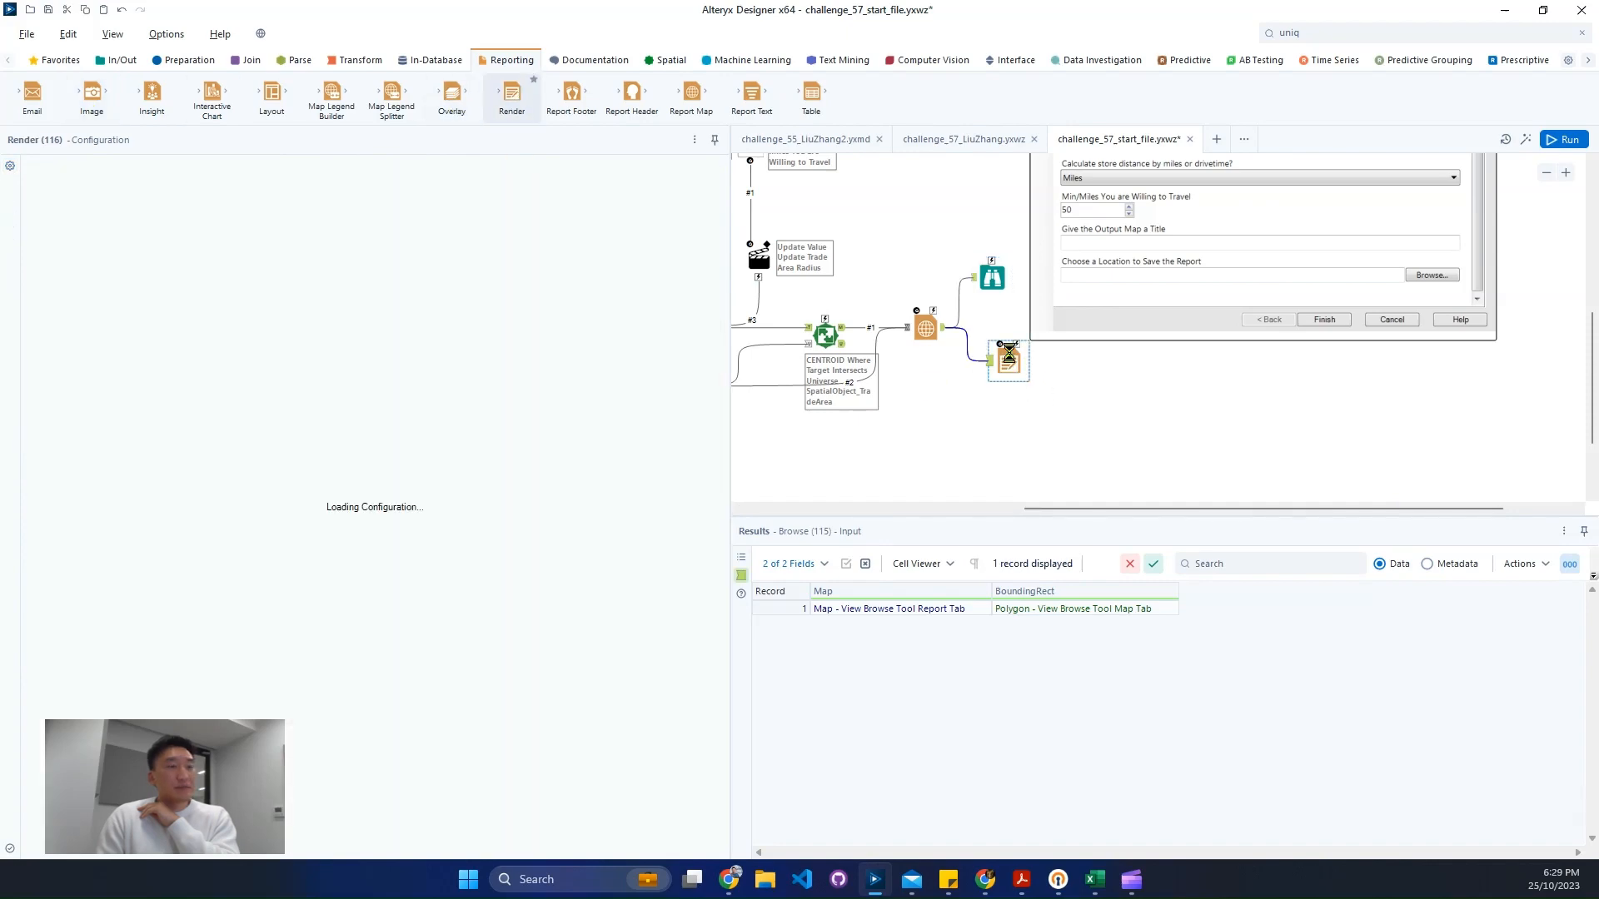
drag(1100, 405, 1100, 434)
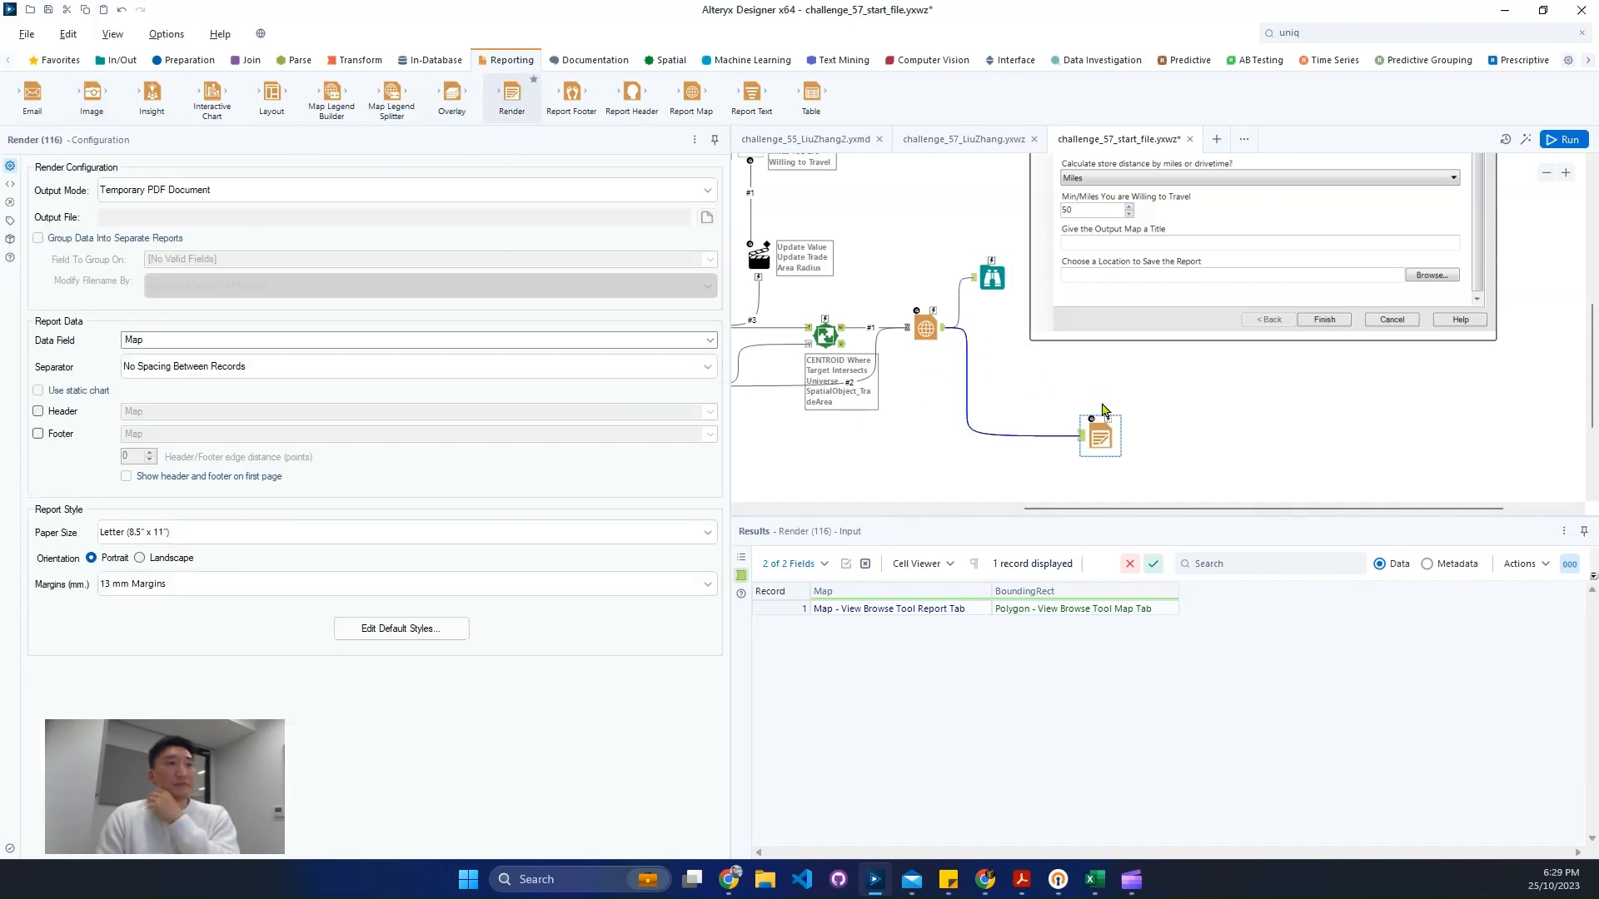
- Set the Render tool's output mode to Choose a Specific Output File
click(327, 193)
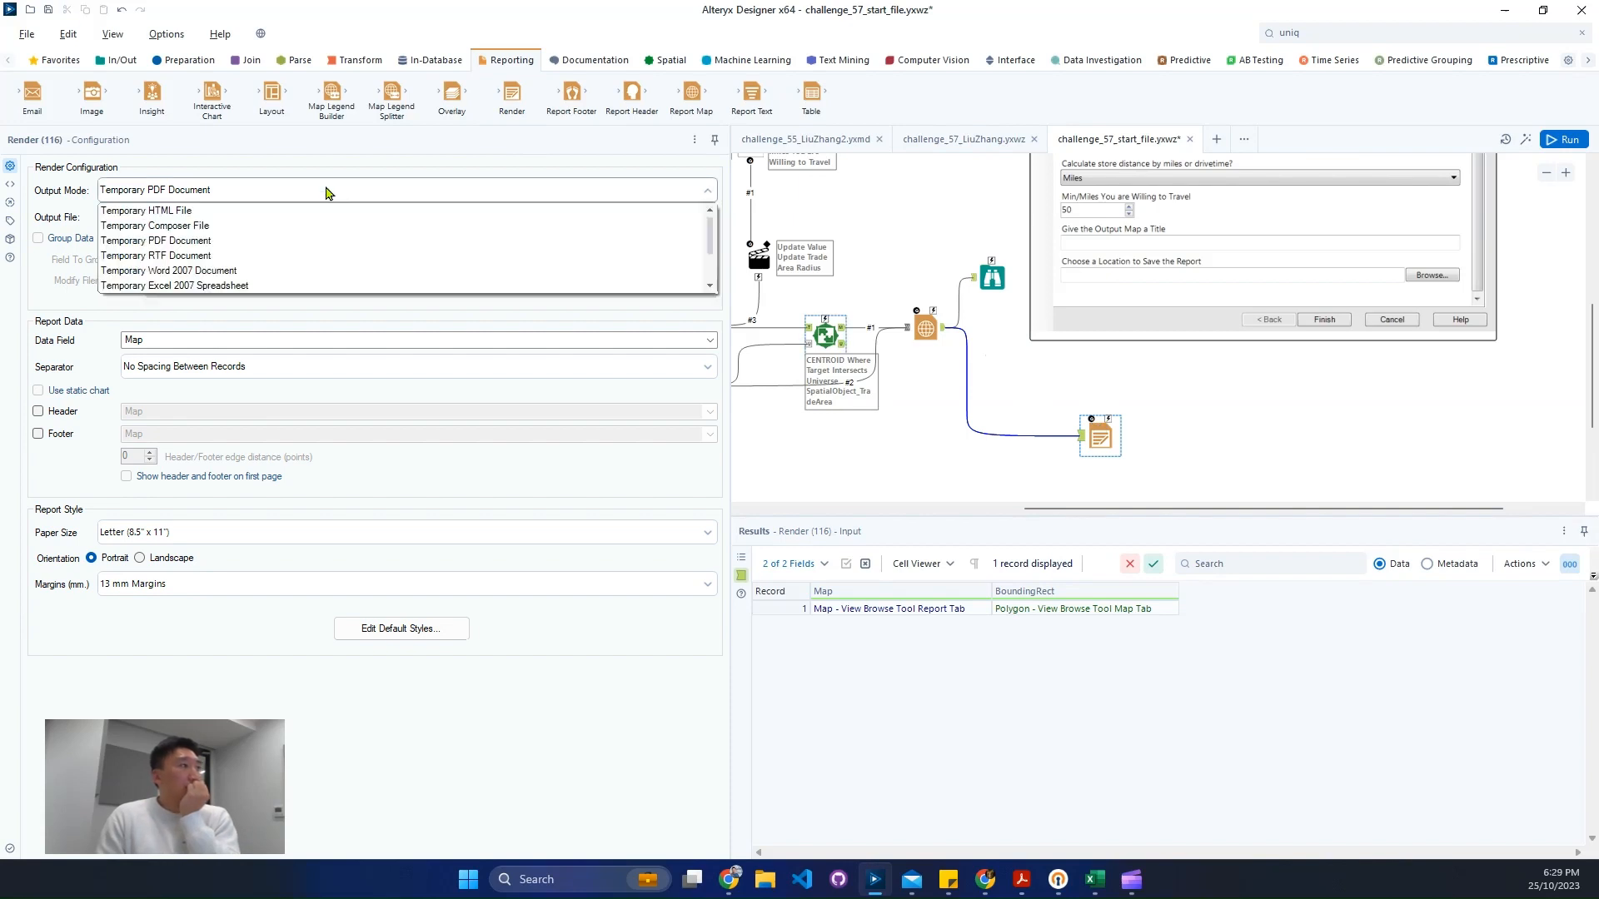
click(322, 241)
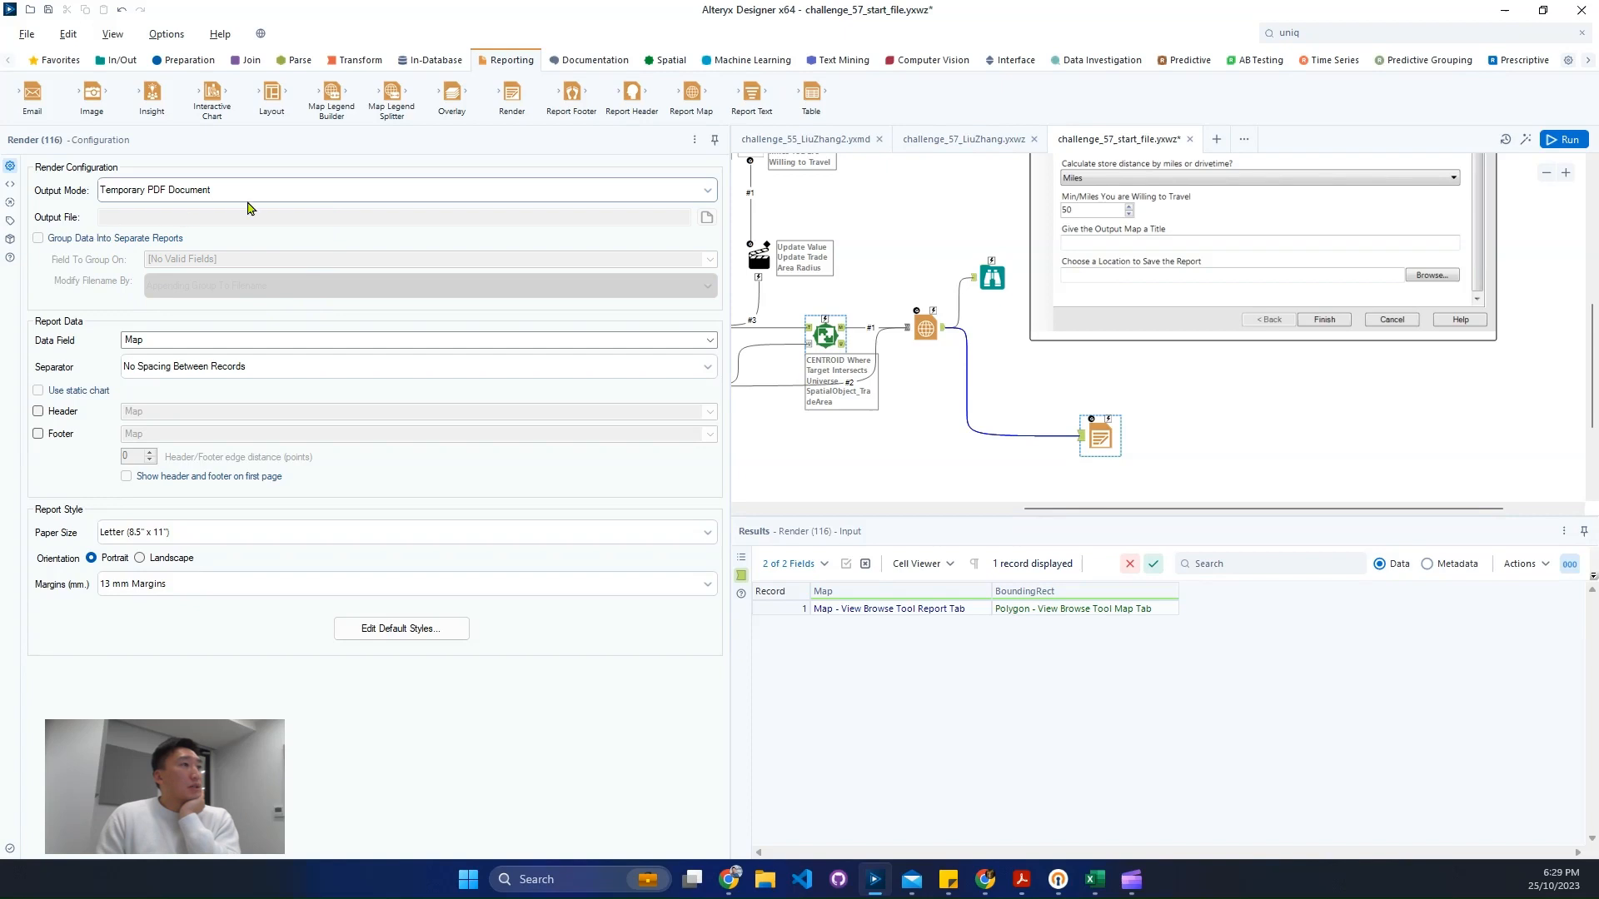
click(198, 194)
scroll(204, 267, down, 2)
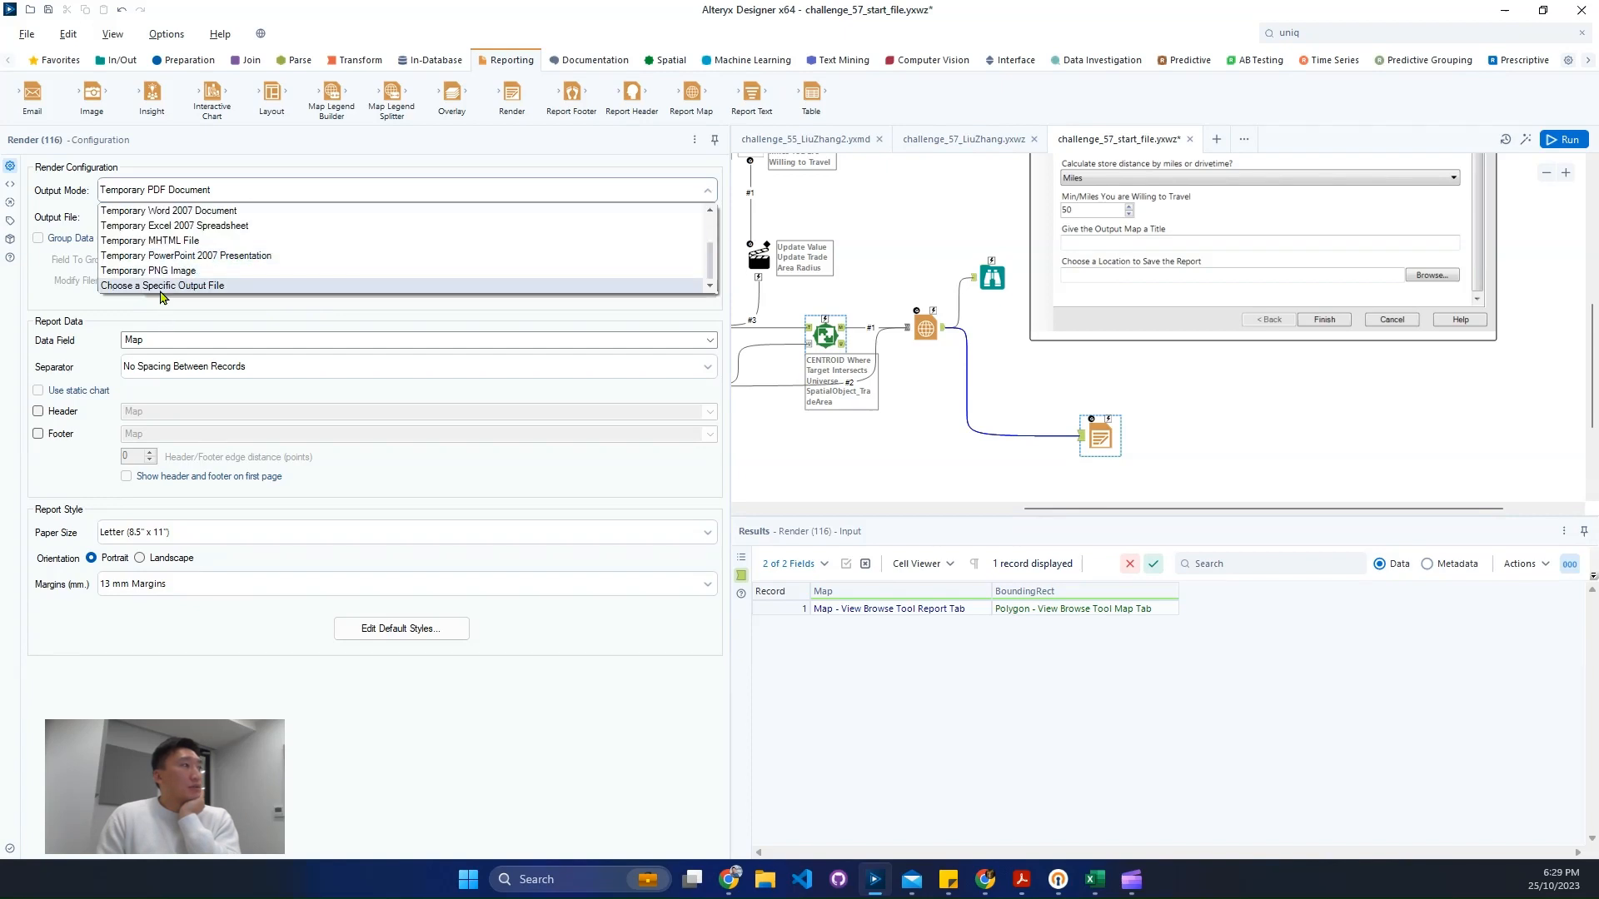
click(214, 286)
- Save the Render output file as AC57 with Composer Files (*.pcxml) type on the Desktop
click(220, 218)
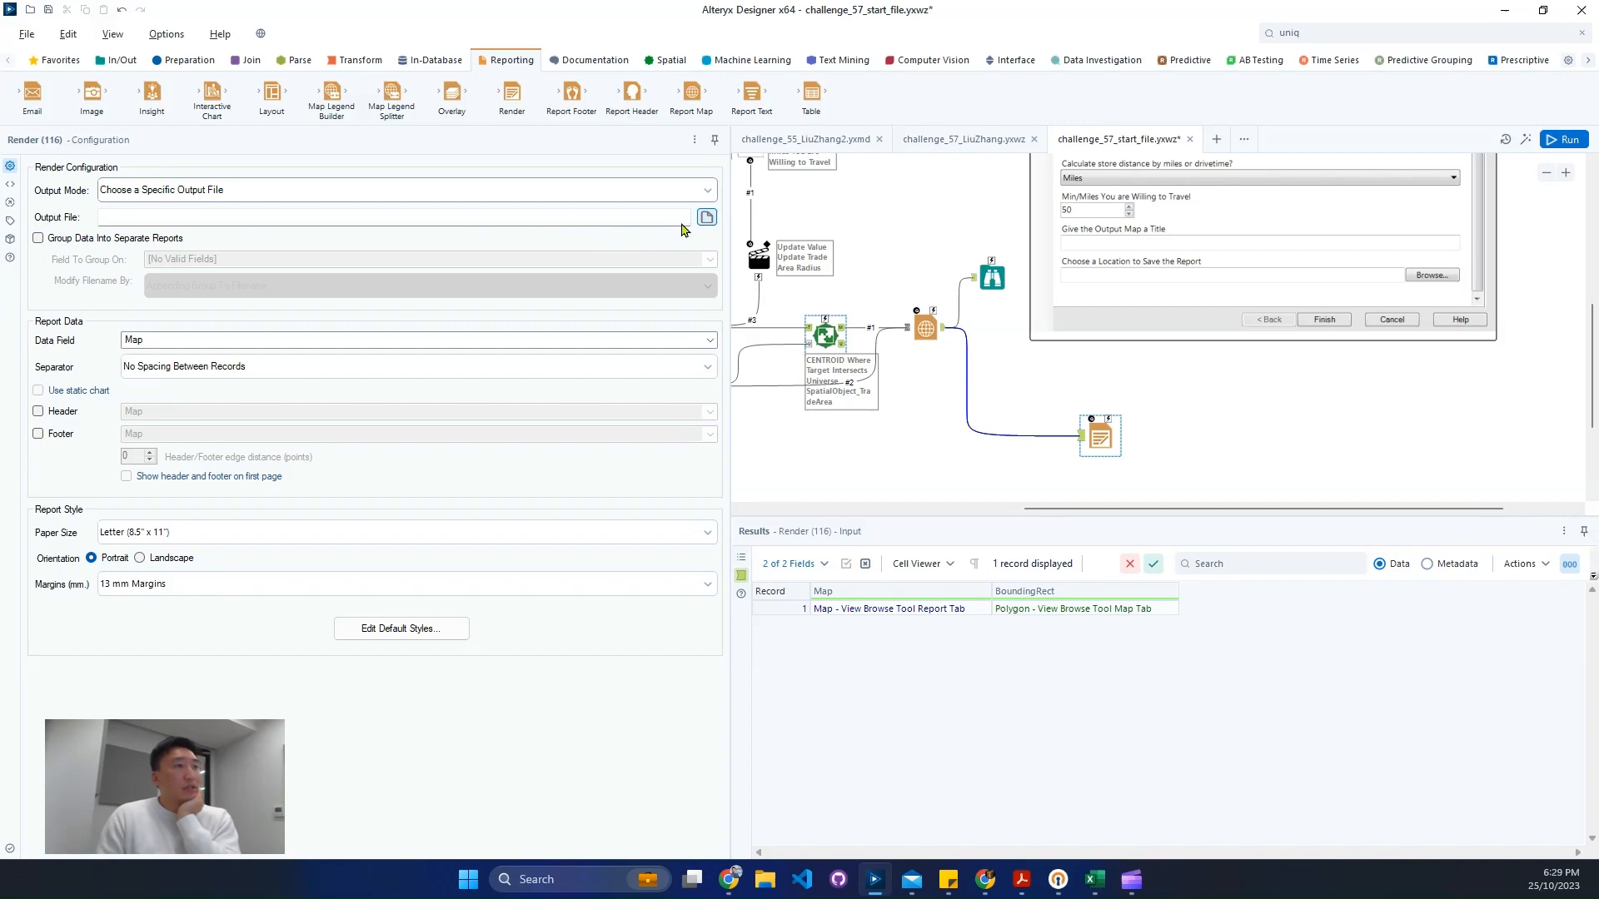
click(707, 217)
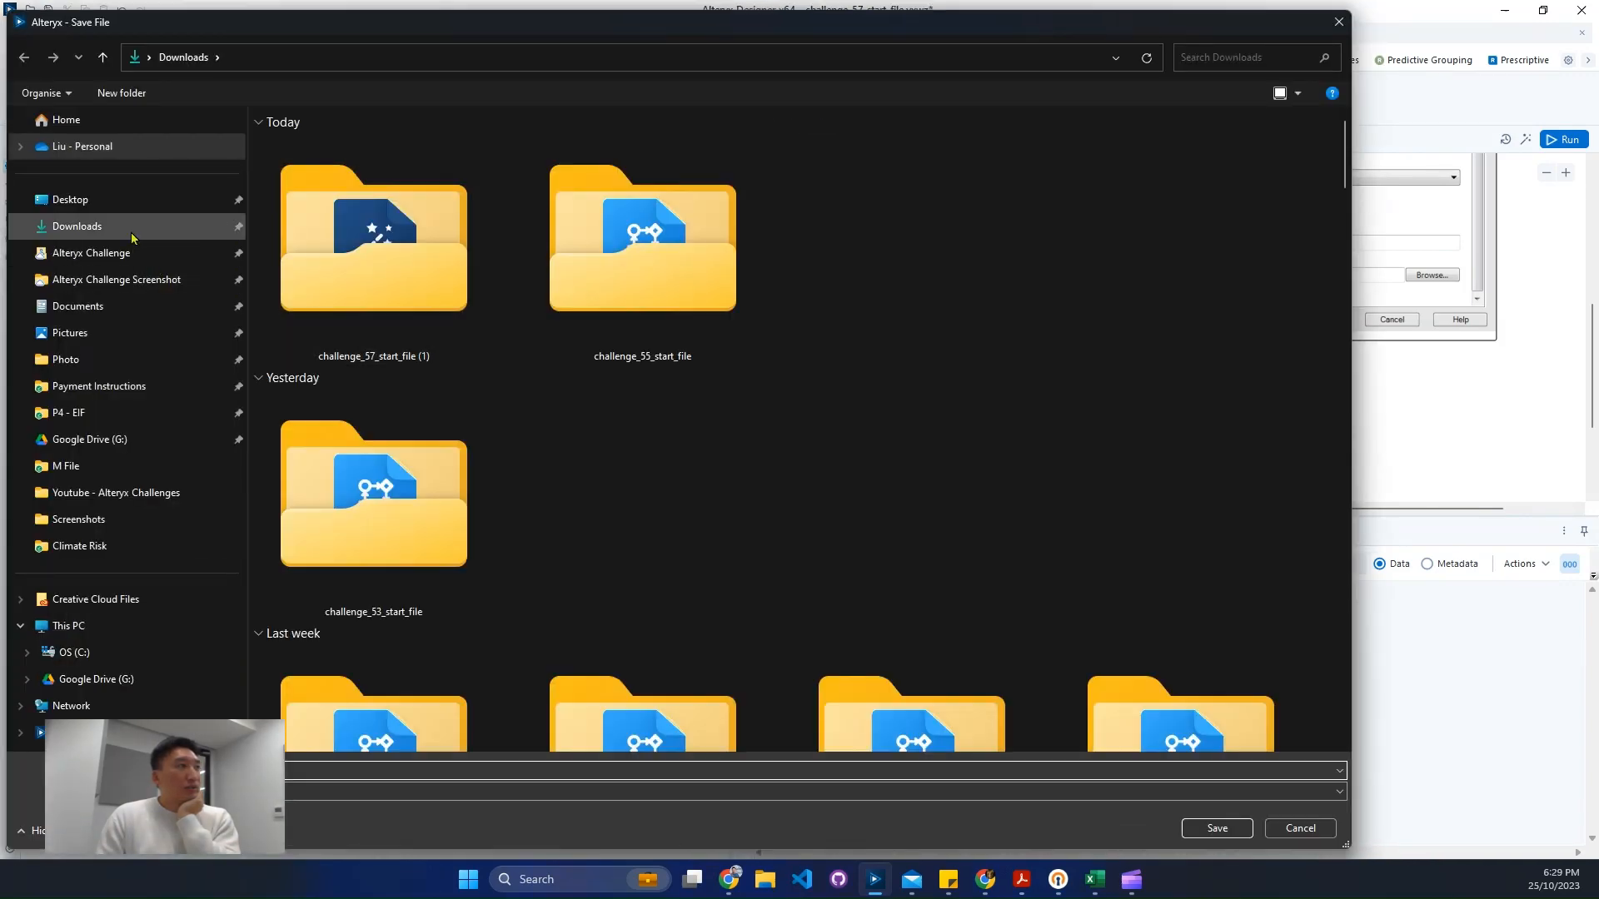
click(115, 203)
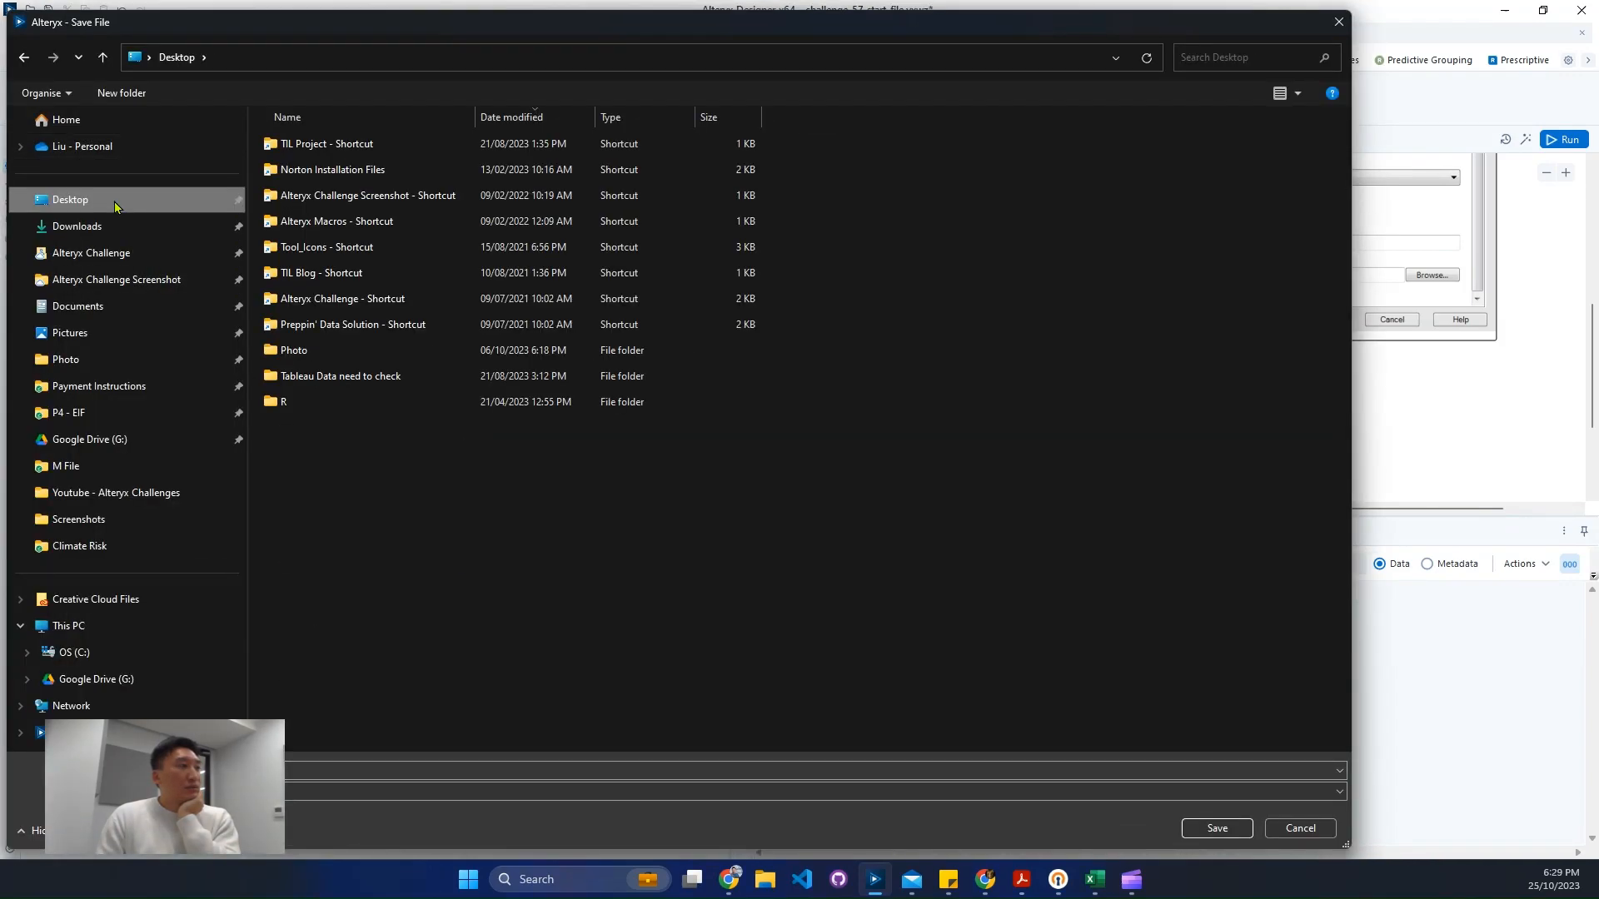
click(208, 771)
click(208, 792)
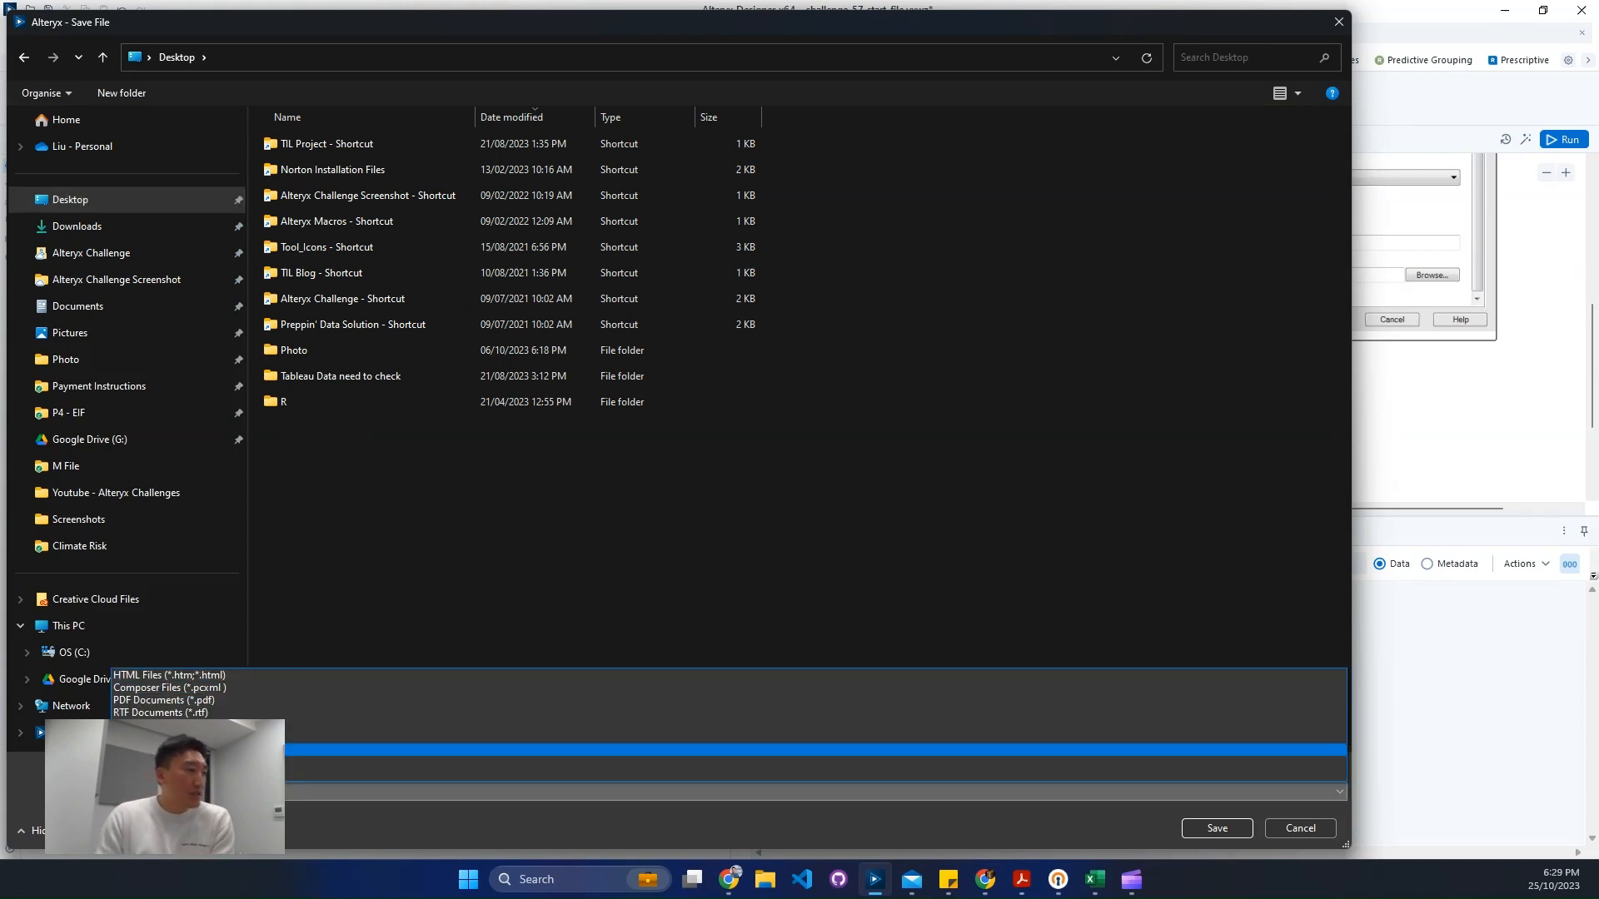
click(273, 700)
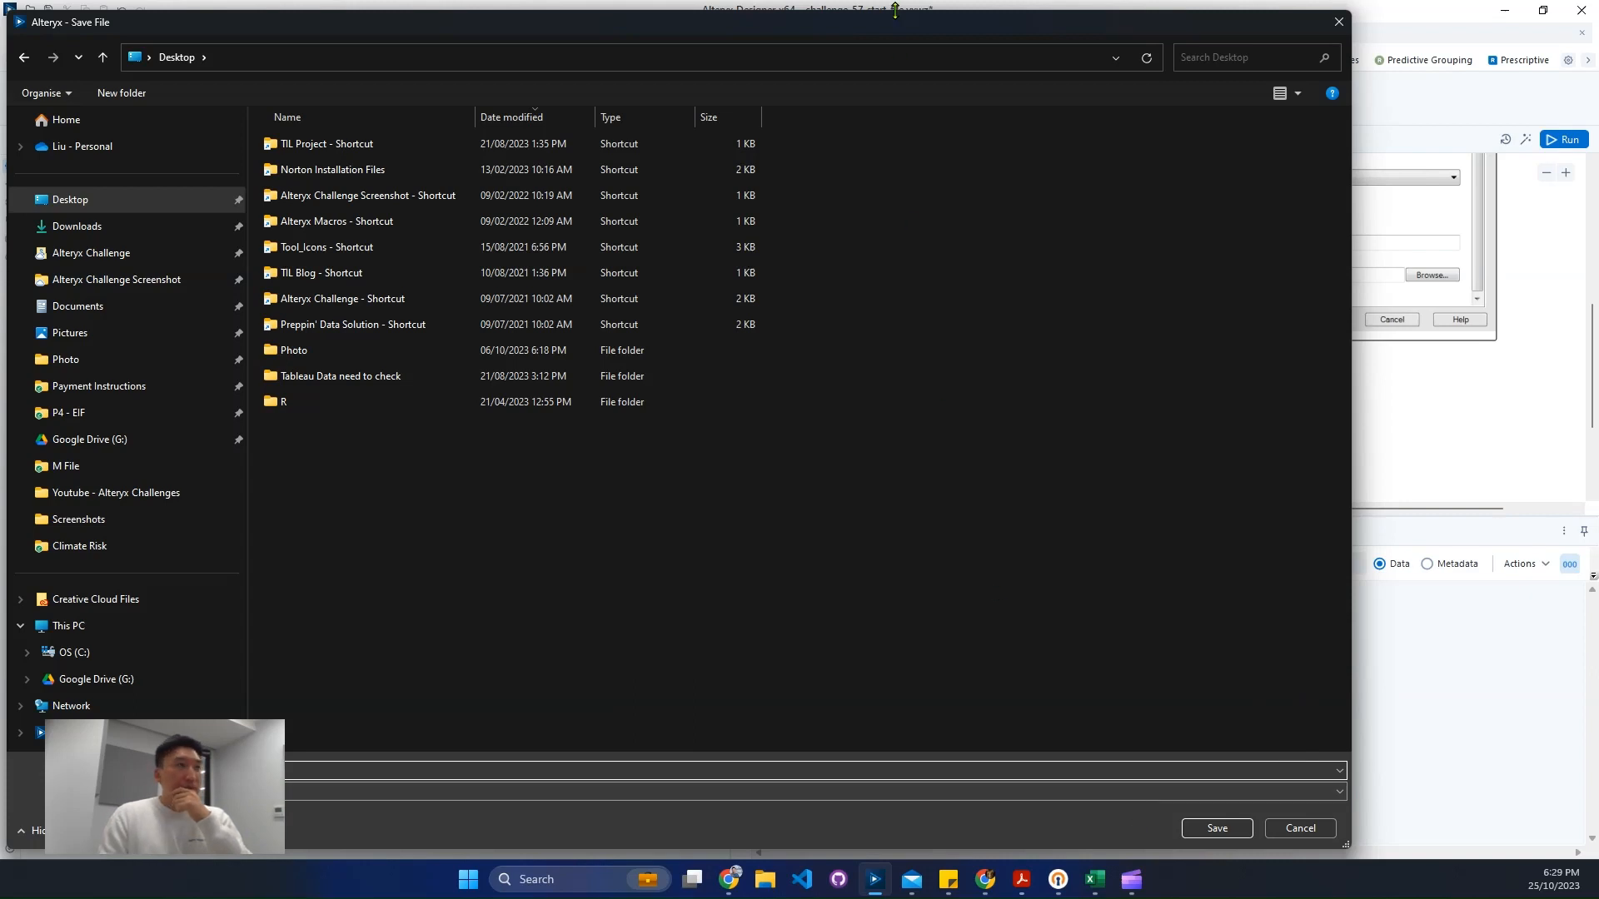
drag(856, 23, 885, 93)
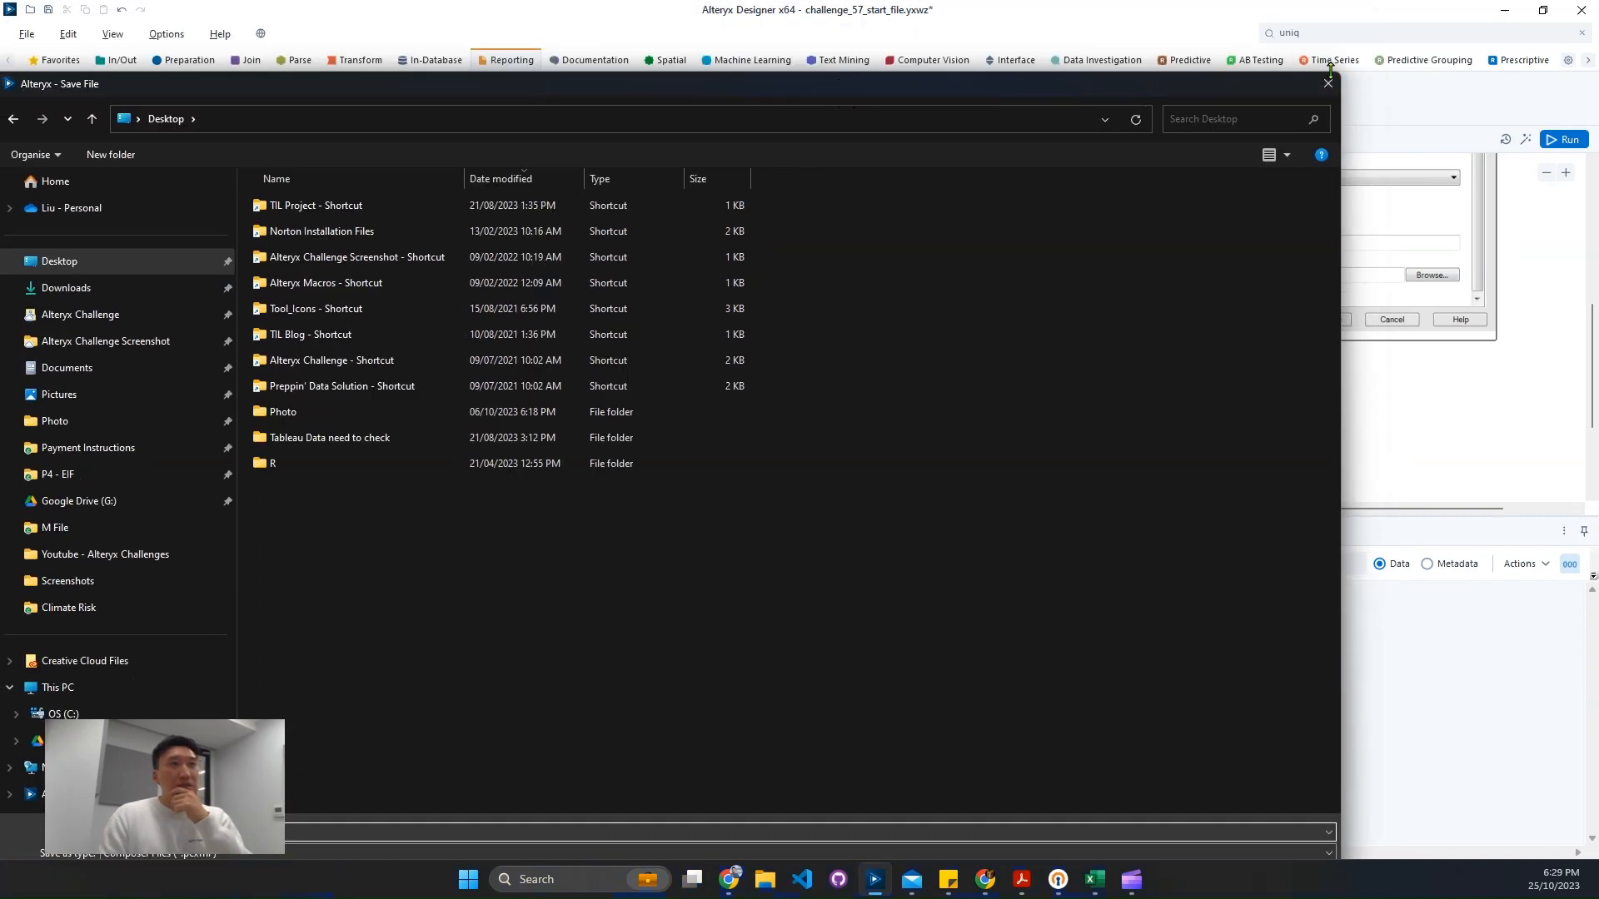
drag(1104, 89, 1262, 28)
drag(154, 10, 848, 240)
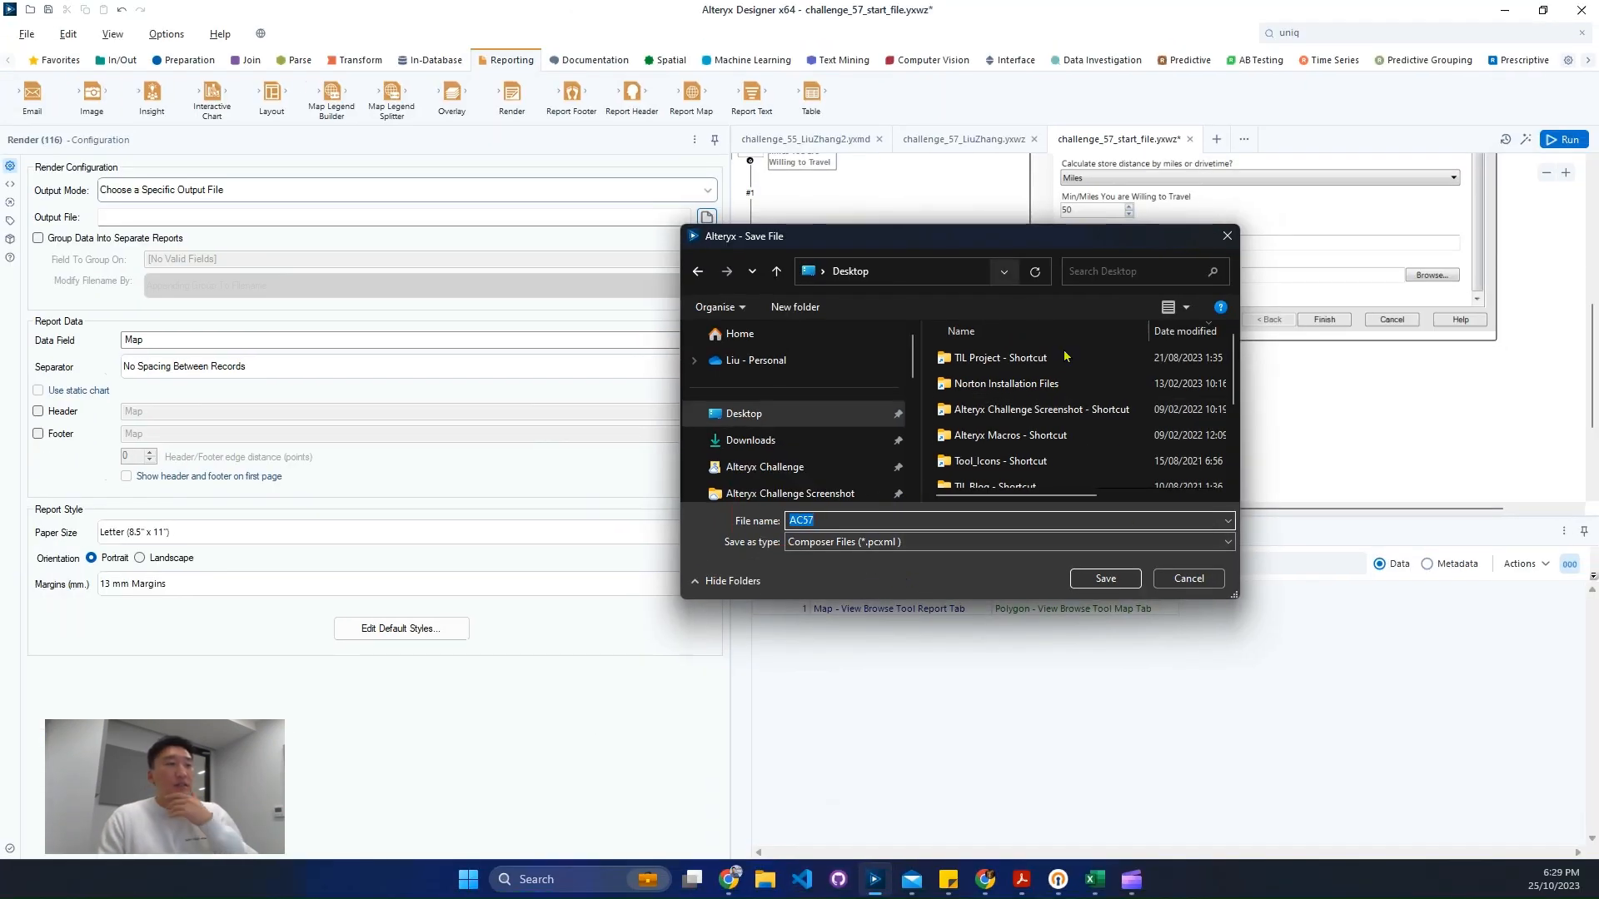
click(1103, 580)
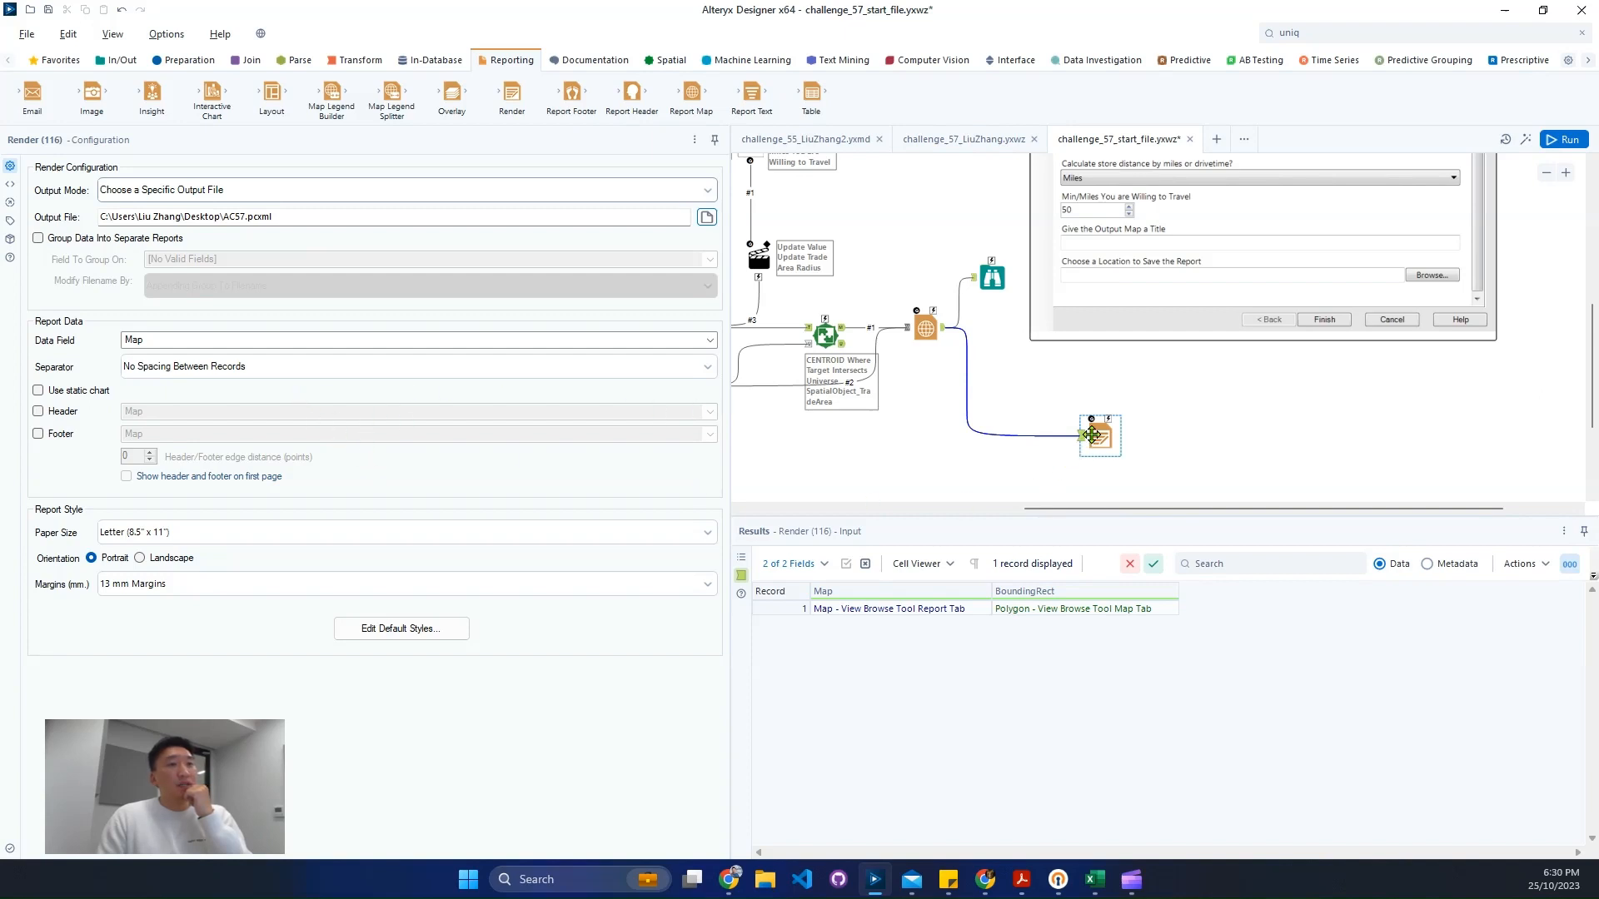
- Insert a Report Header tool between the Report Map and the Render tool
drag(1096, 435, 1112, 477)
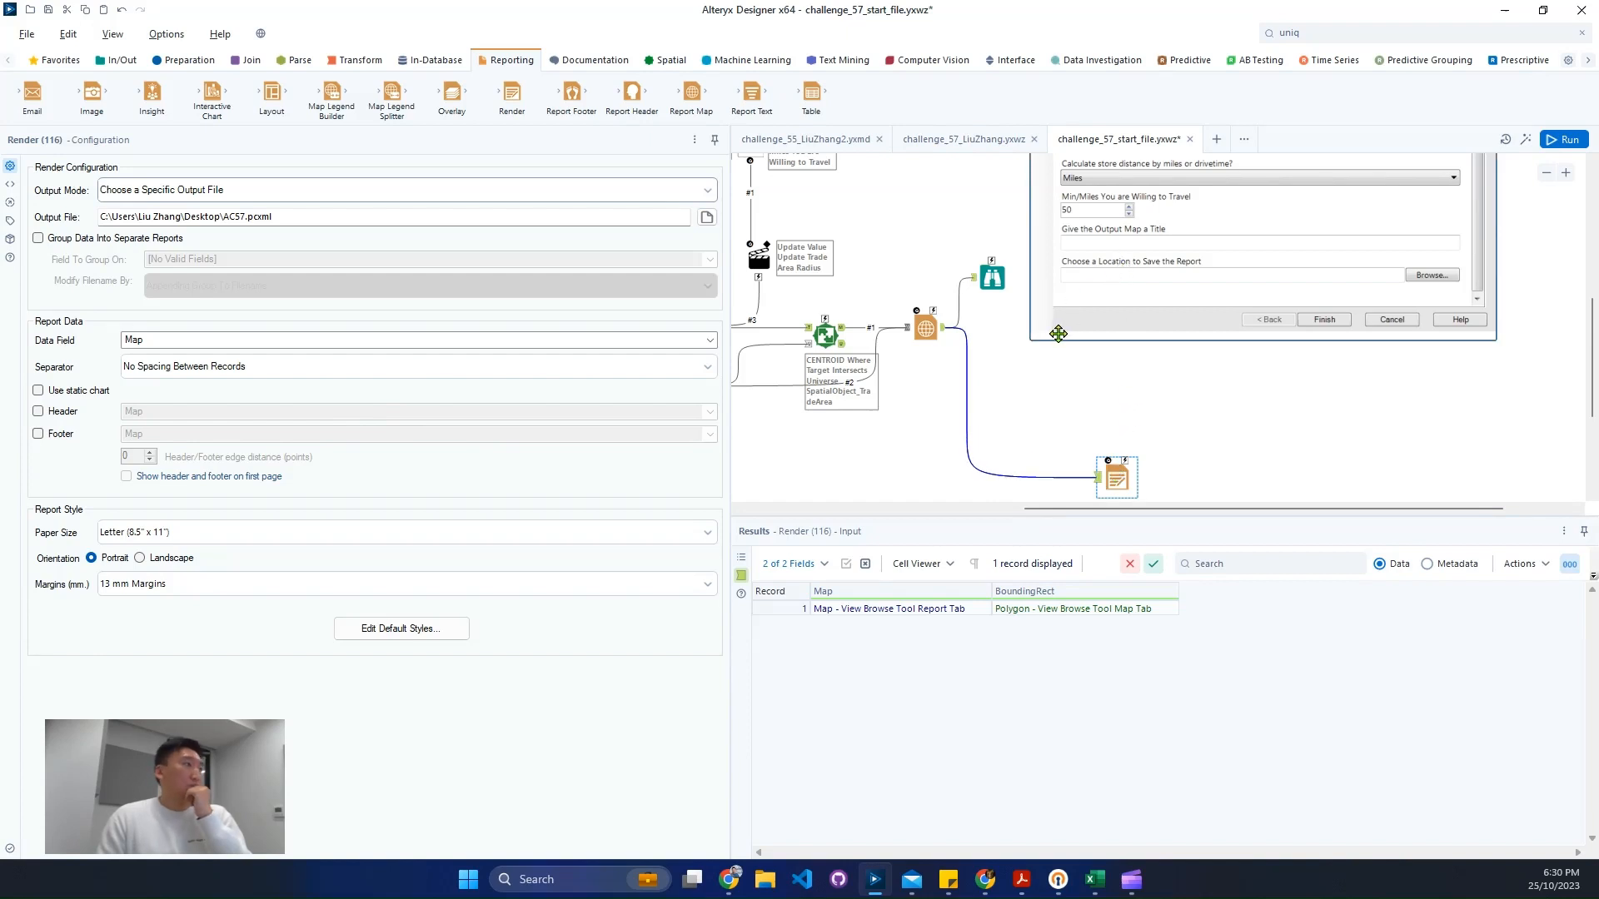
click(913, 336)
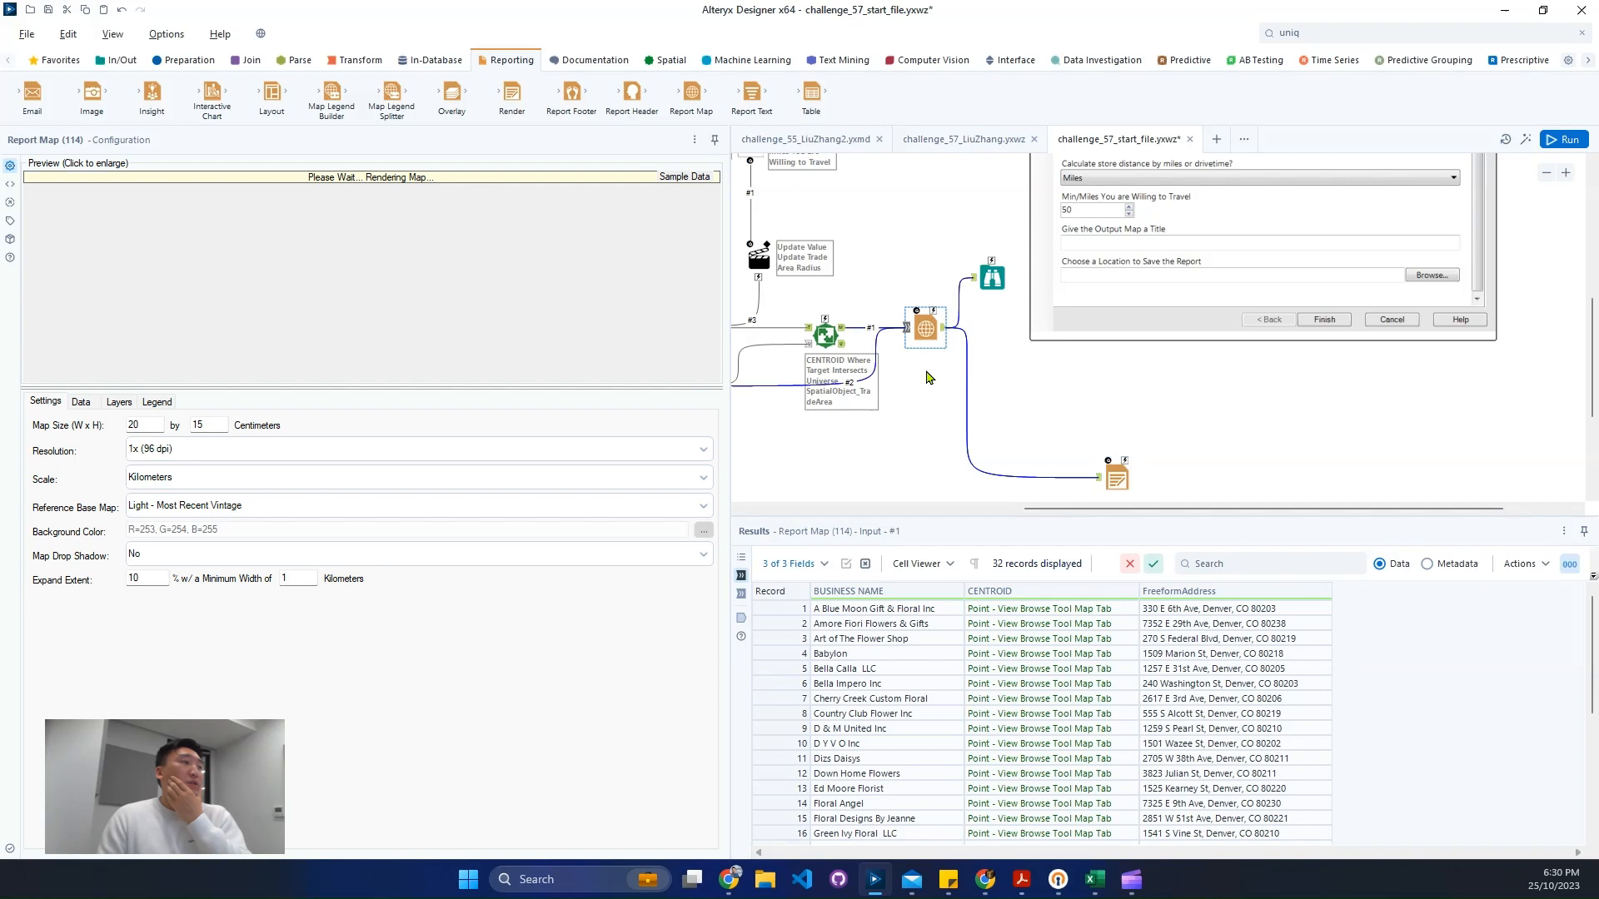
click(116, 406)
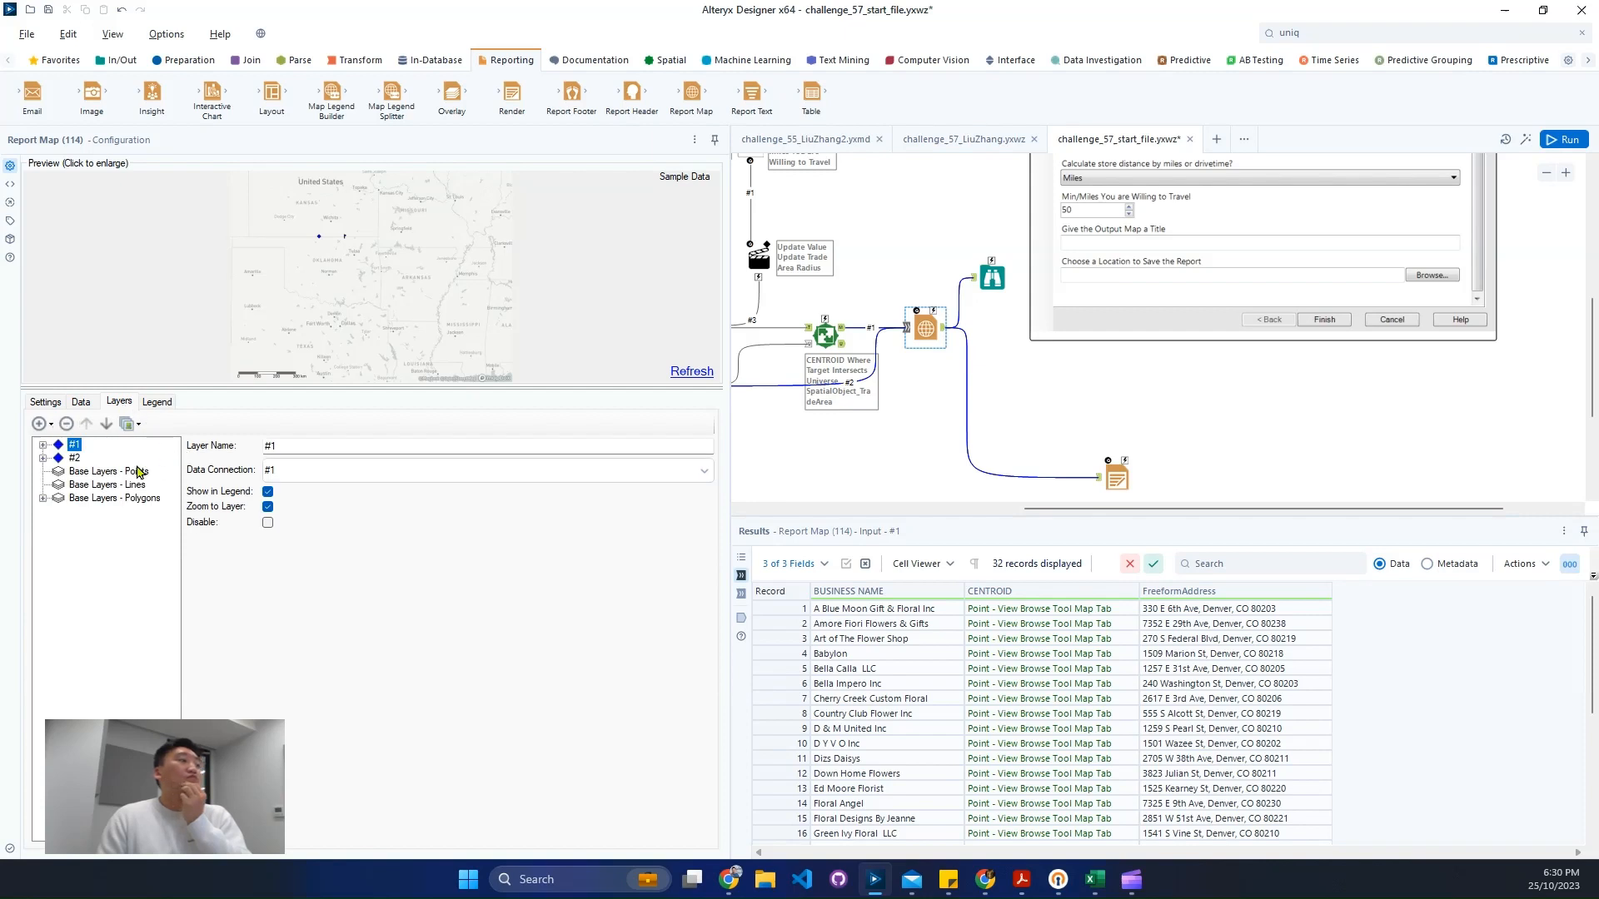
click(73, 458)
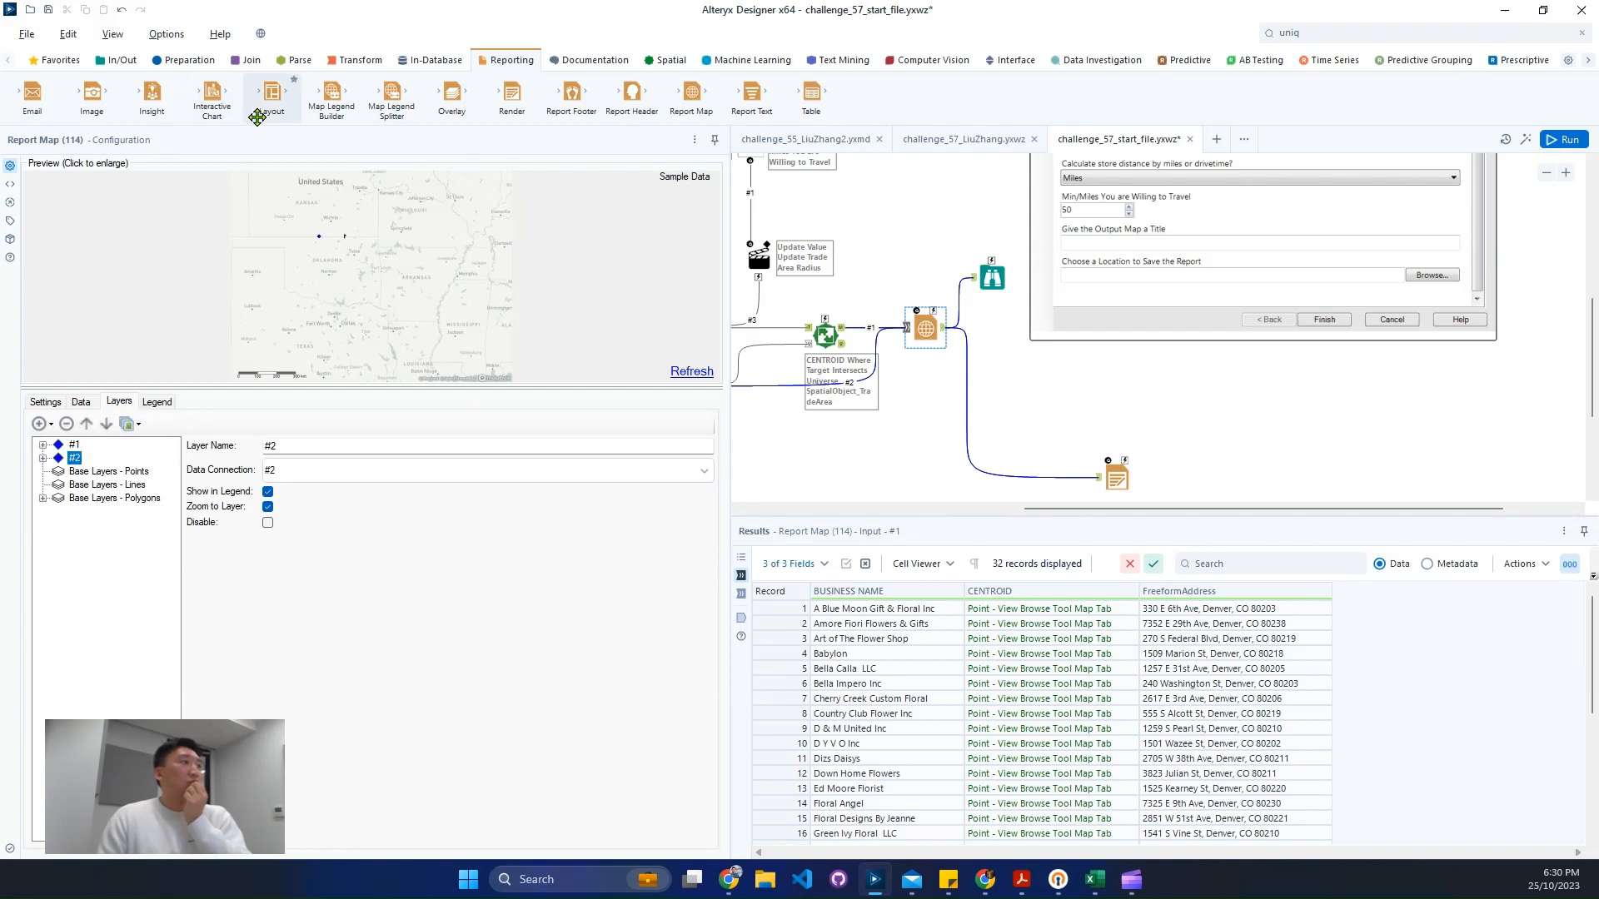
drag(258, 112, 1016, 476)
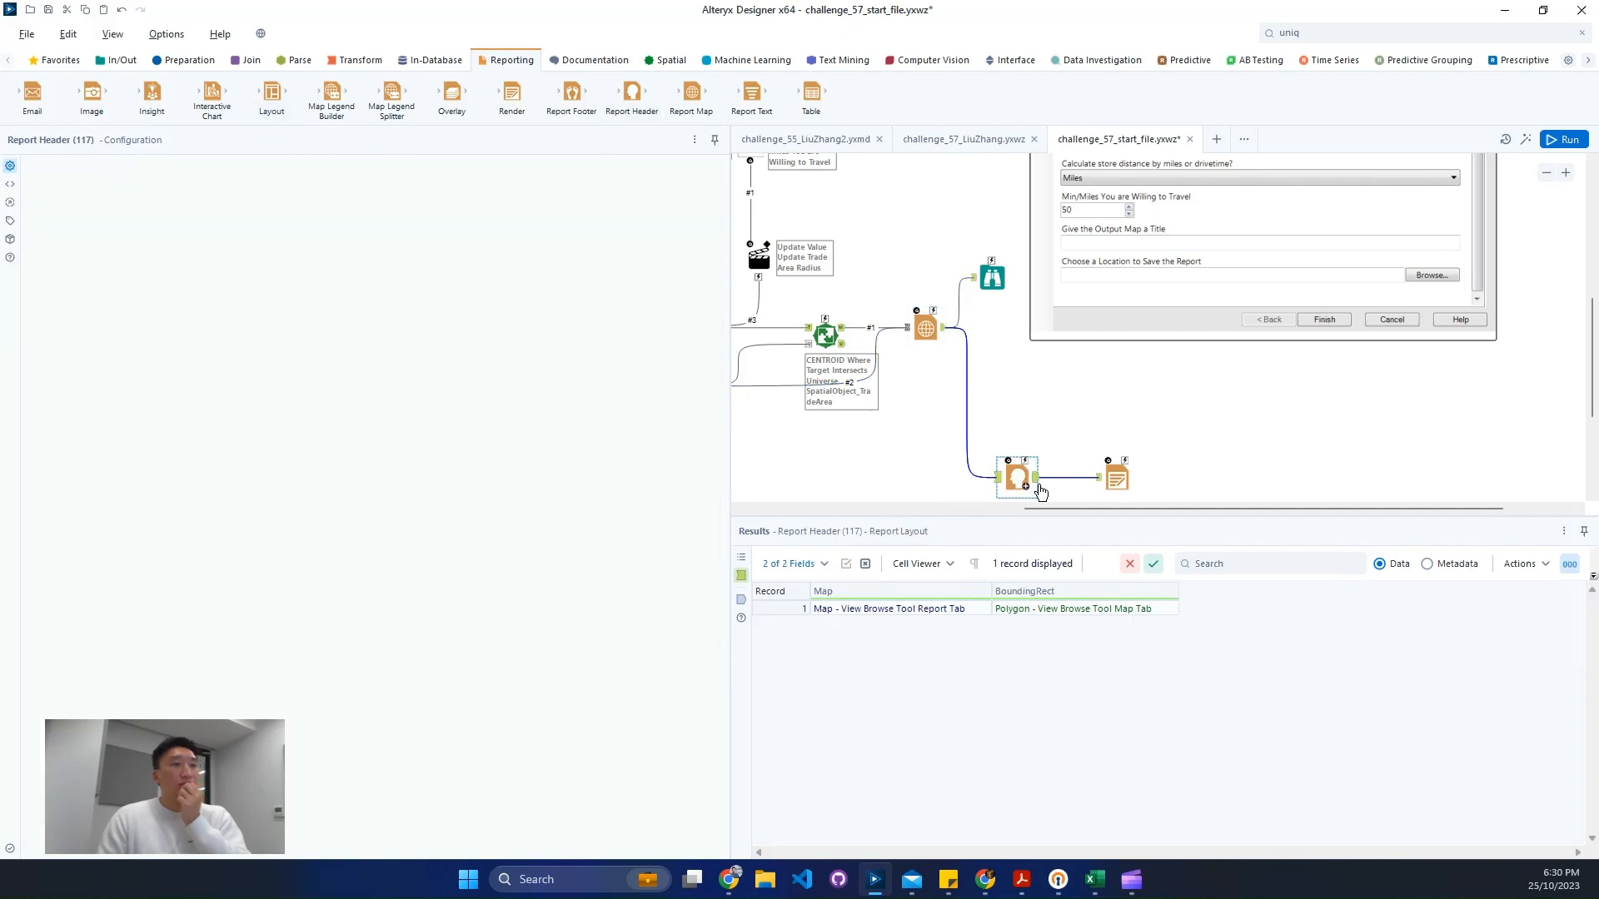
- Set the report header's title to Map Title
drag(183, 293, 0, 283)
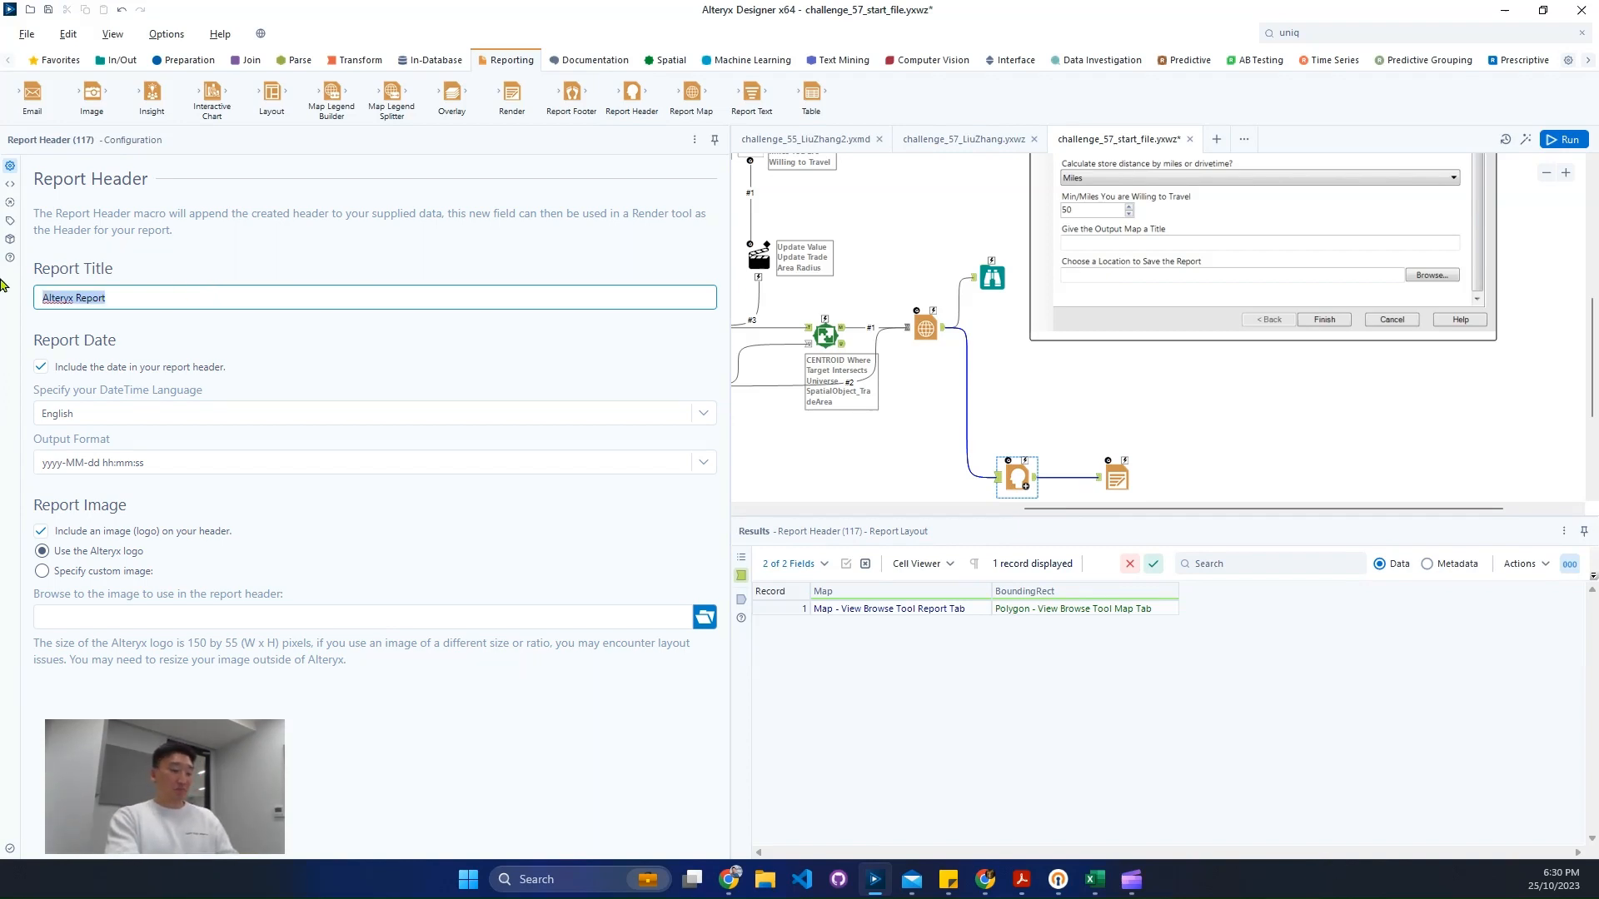
text(Map Title)
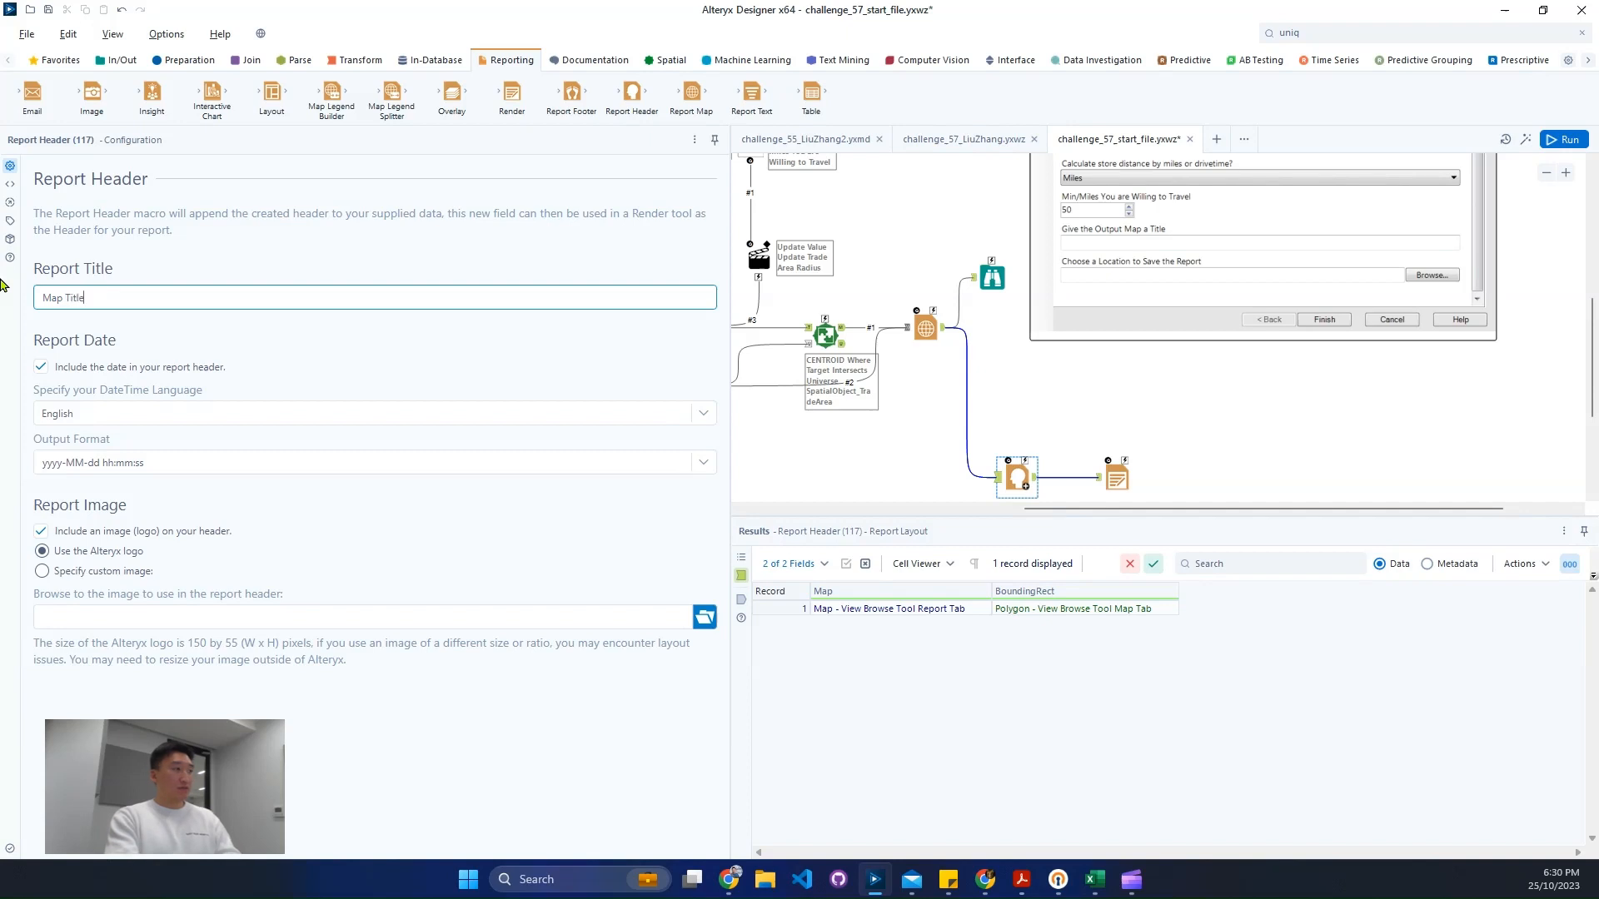
- Insert a Layout tool before the Render tool and move its Header column above Map
click(1117, 478)
drag(1117, 478, 1166, 478)
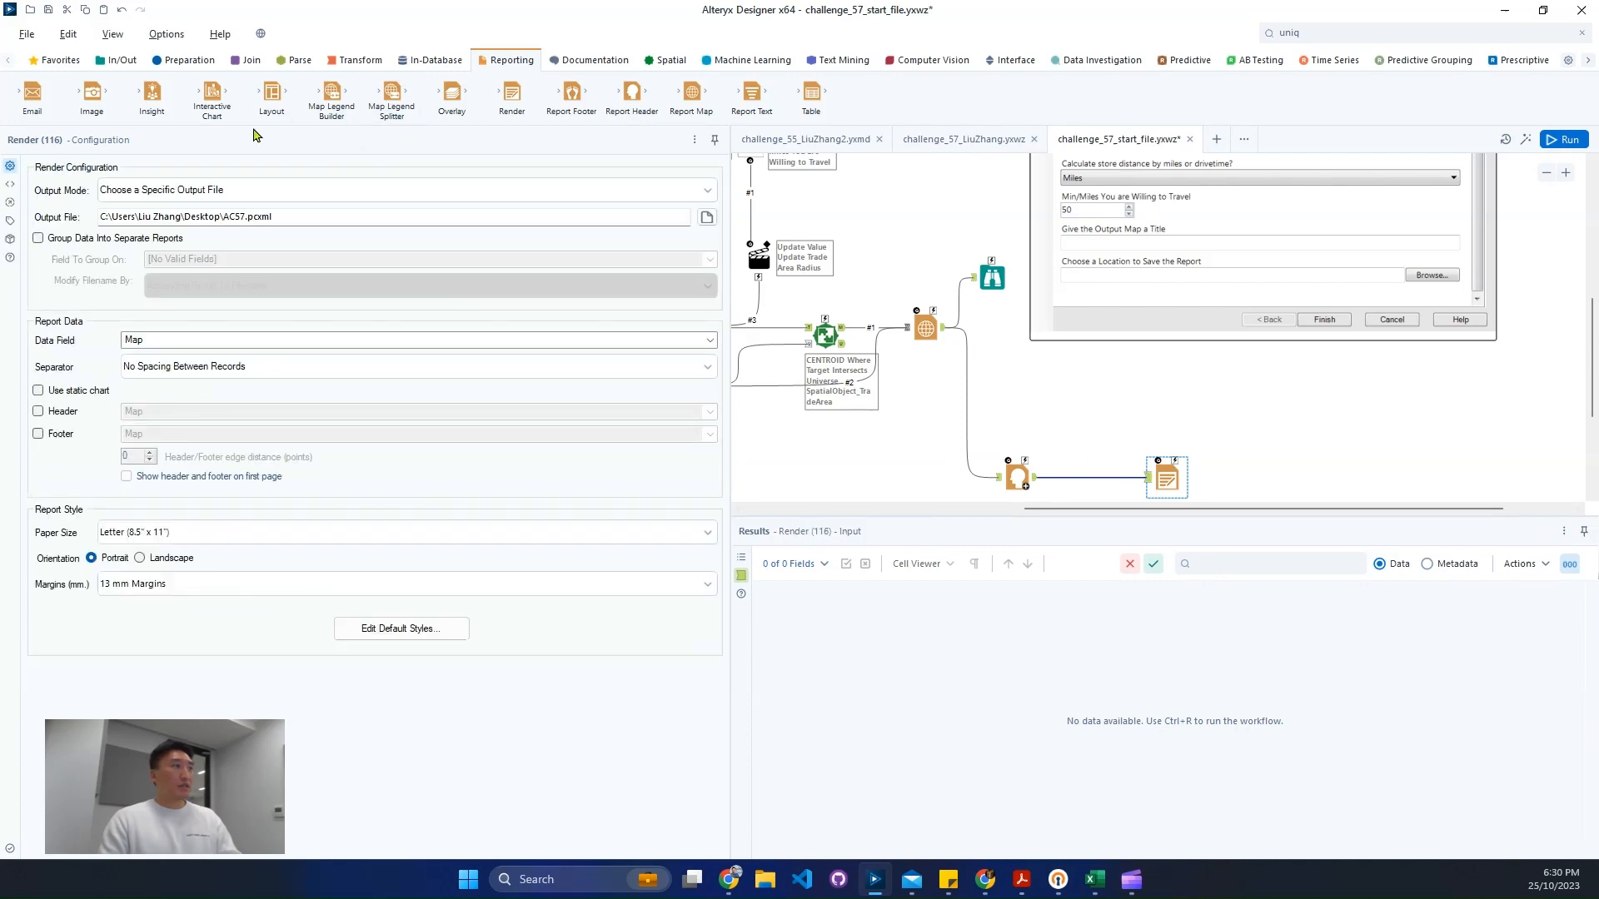
drag(272, 94, 1092, 479)
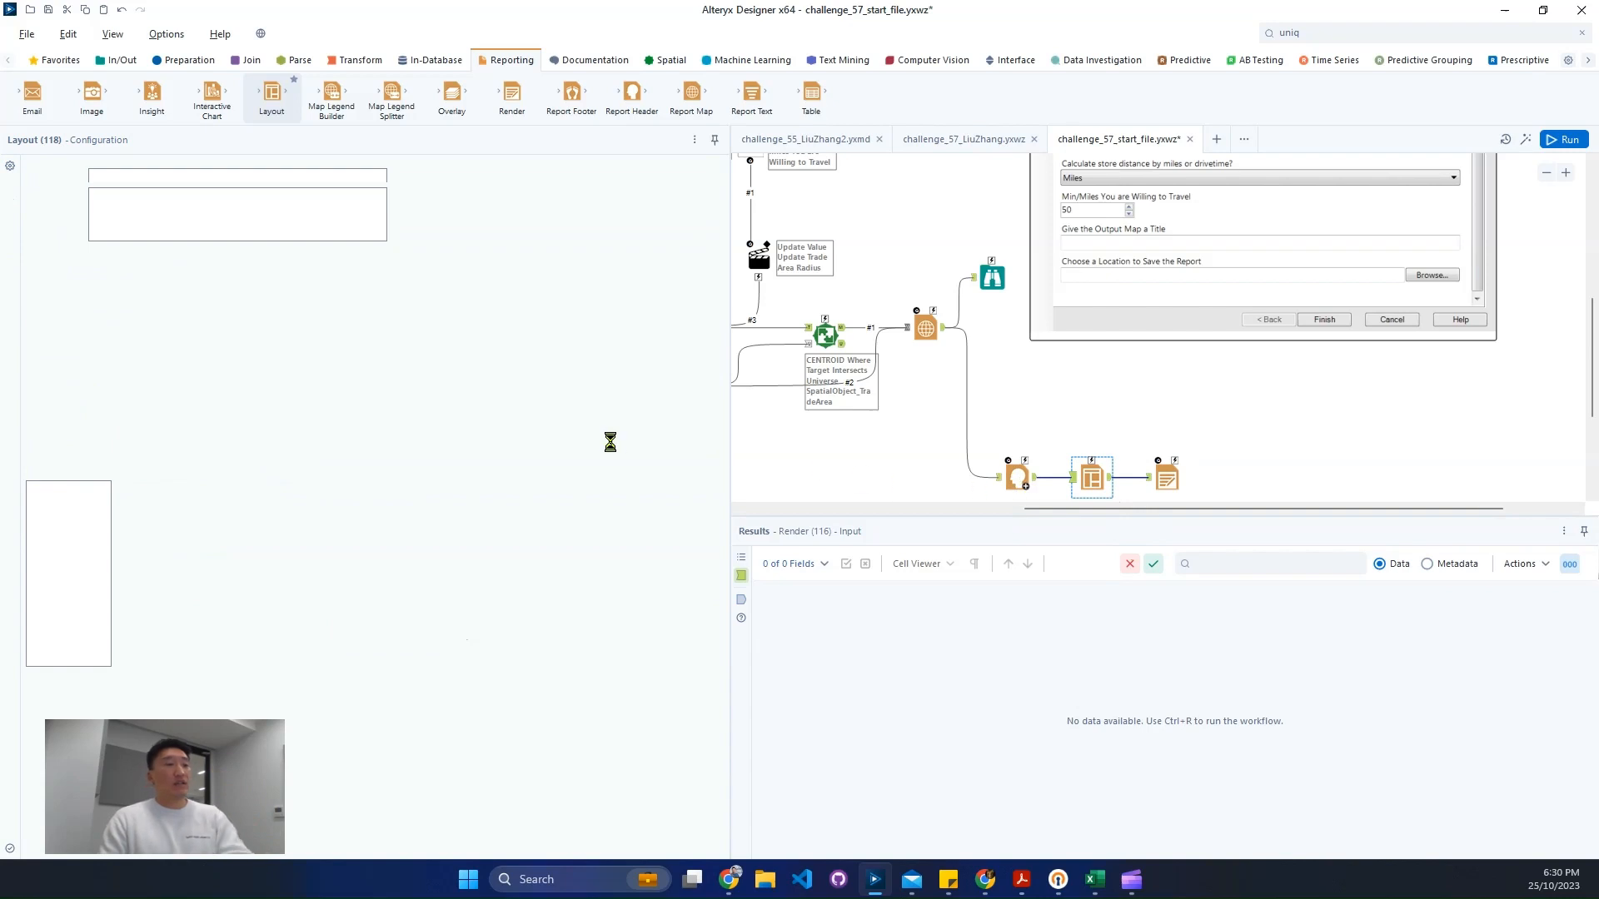
click(56, 541)
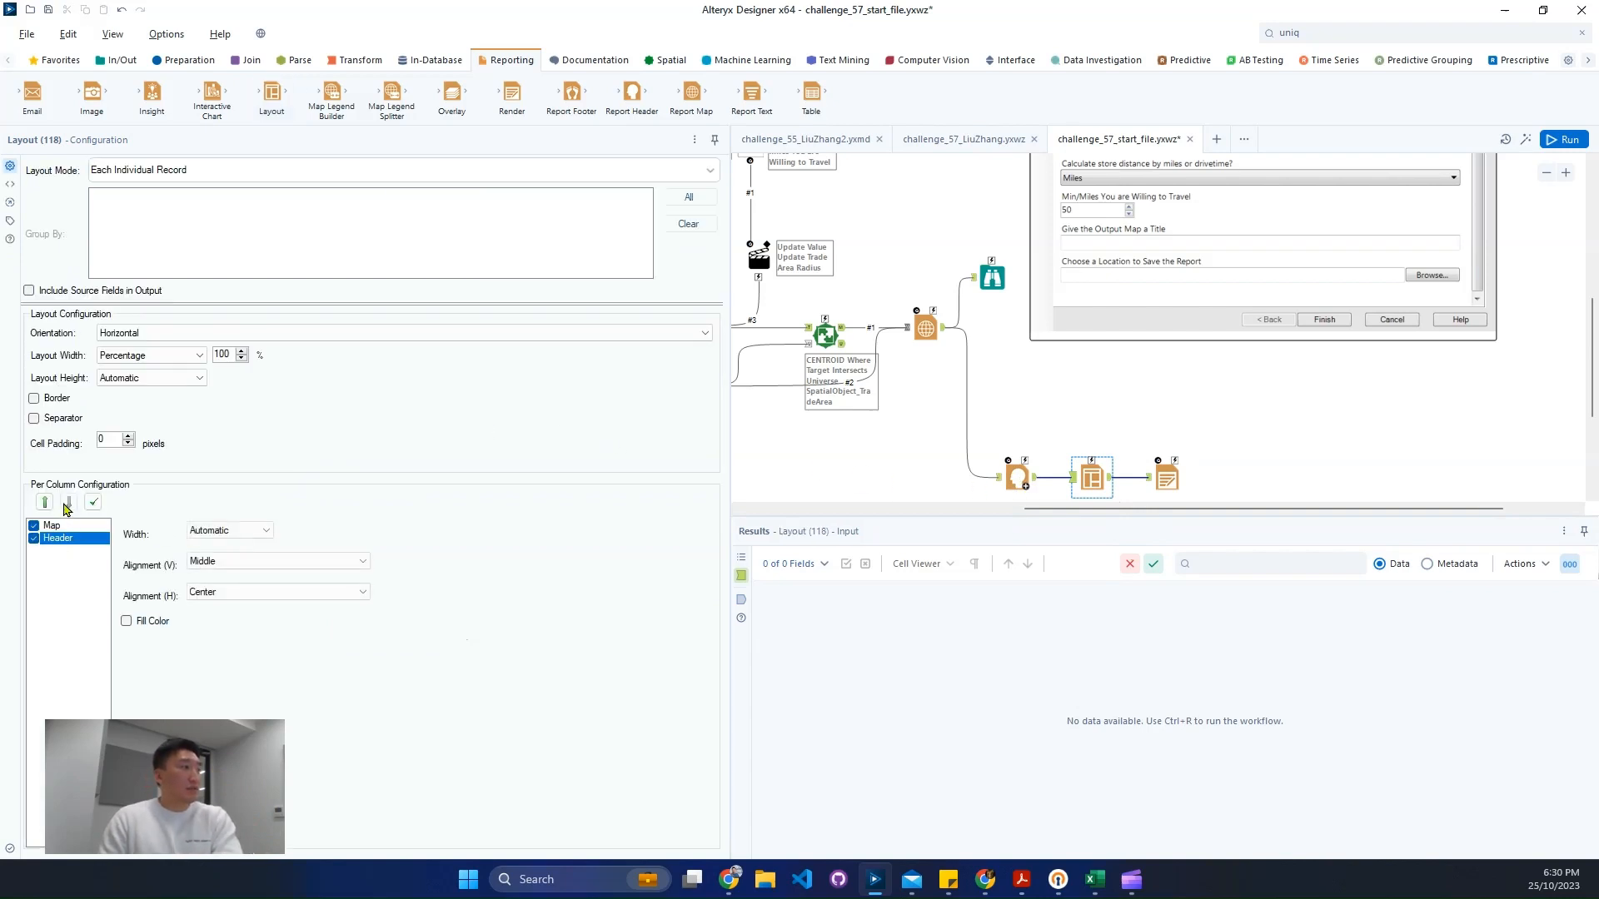
click(45, 502)
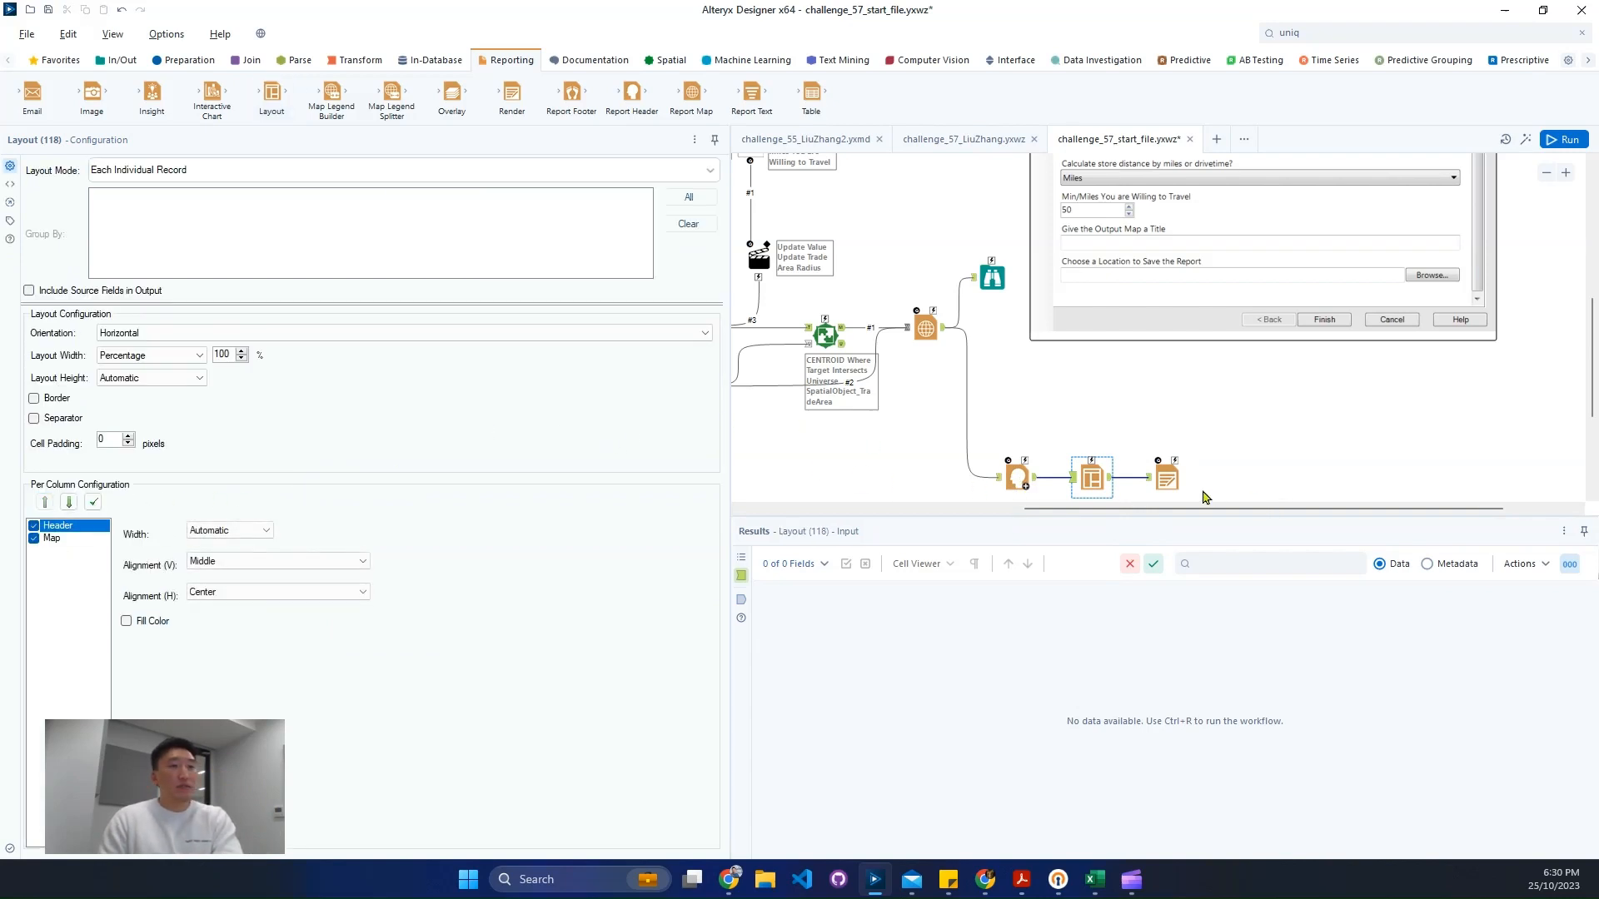
click(1168, 479)
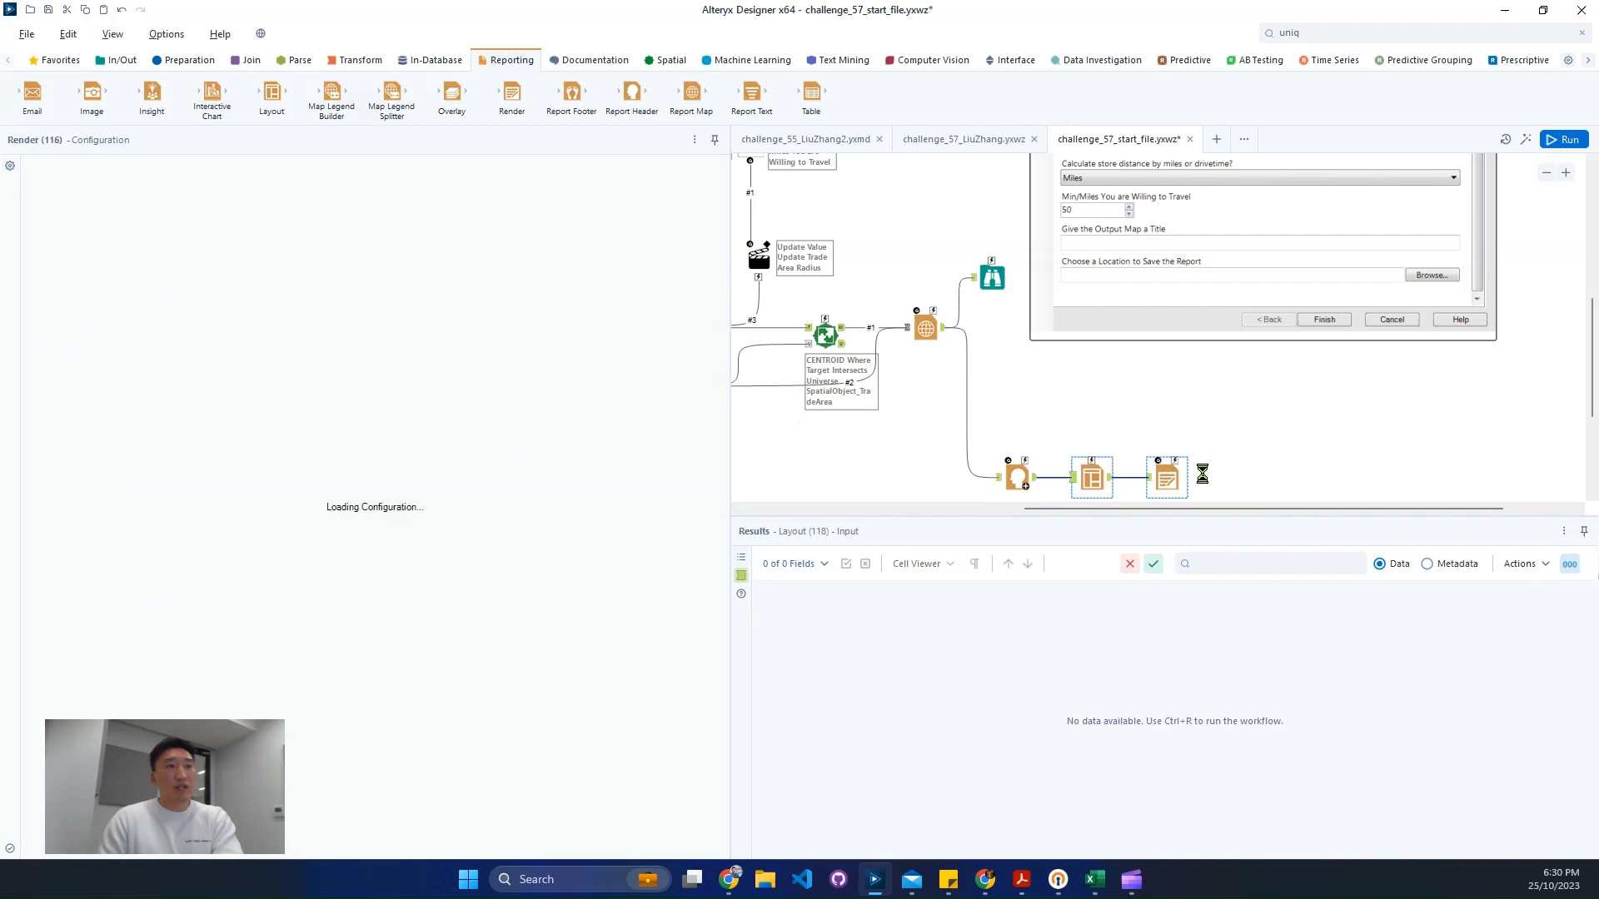
click(997, 289)
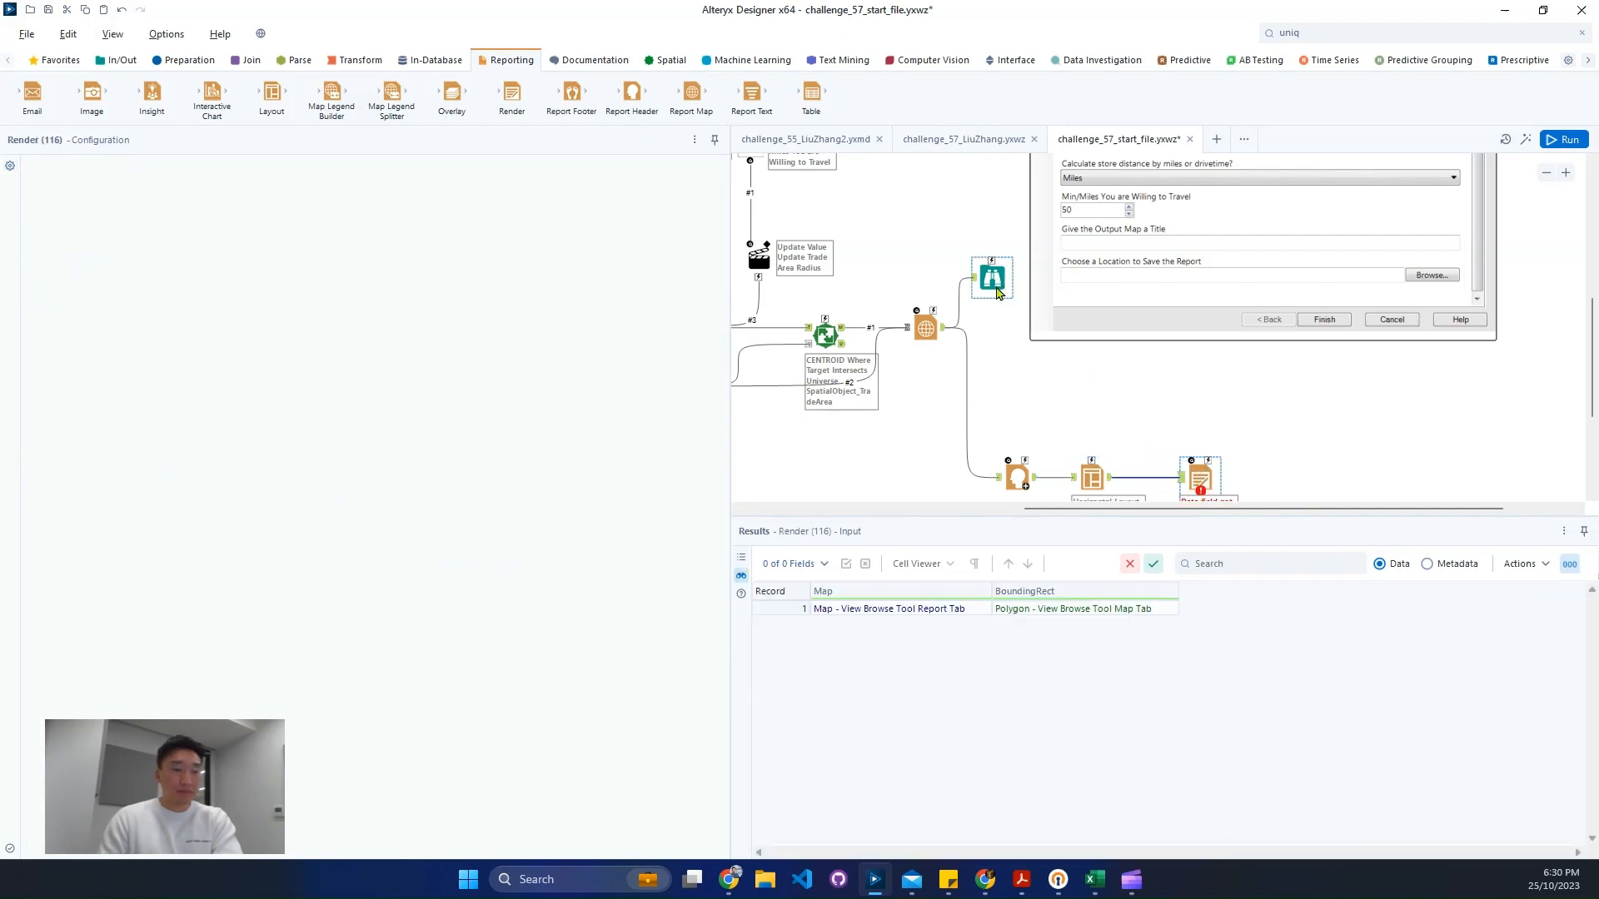
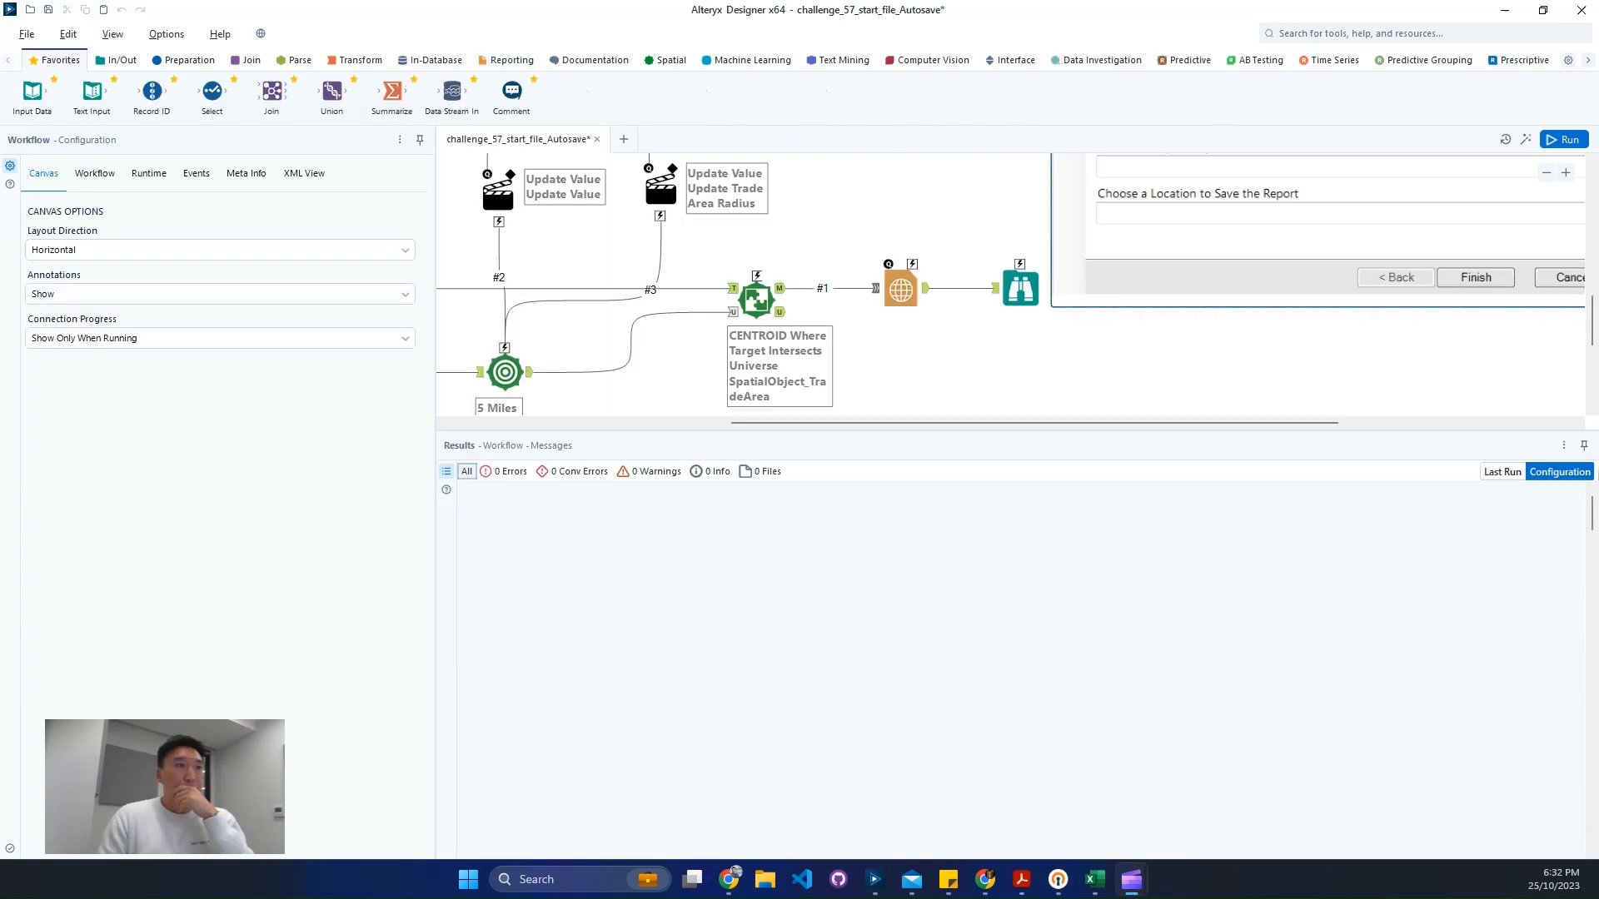
- Insert a Report Header tool connected to the Report Map's output
click(1015, 273)
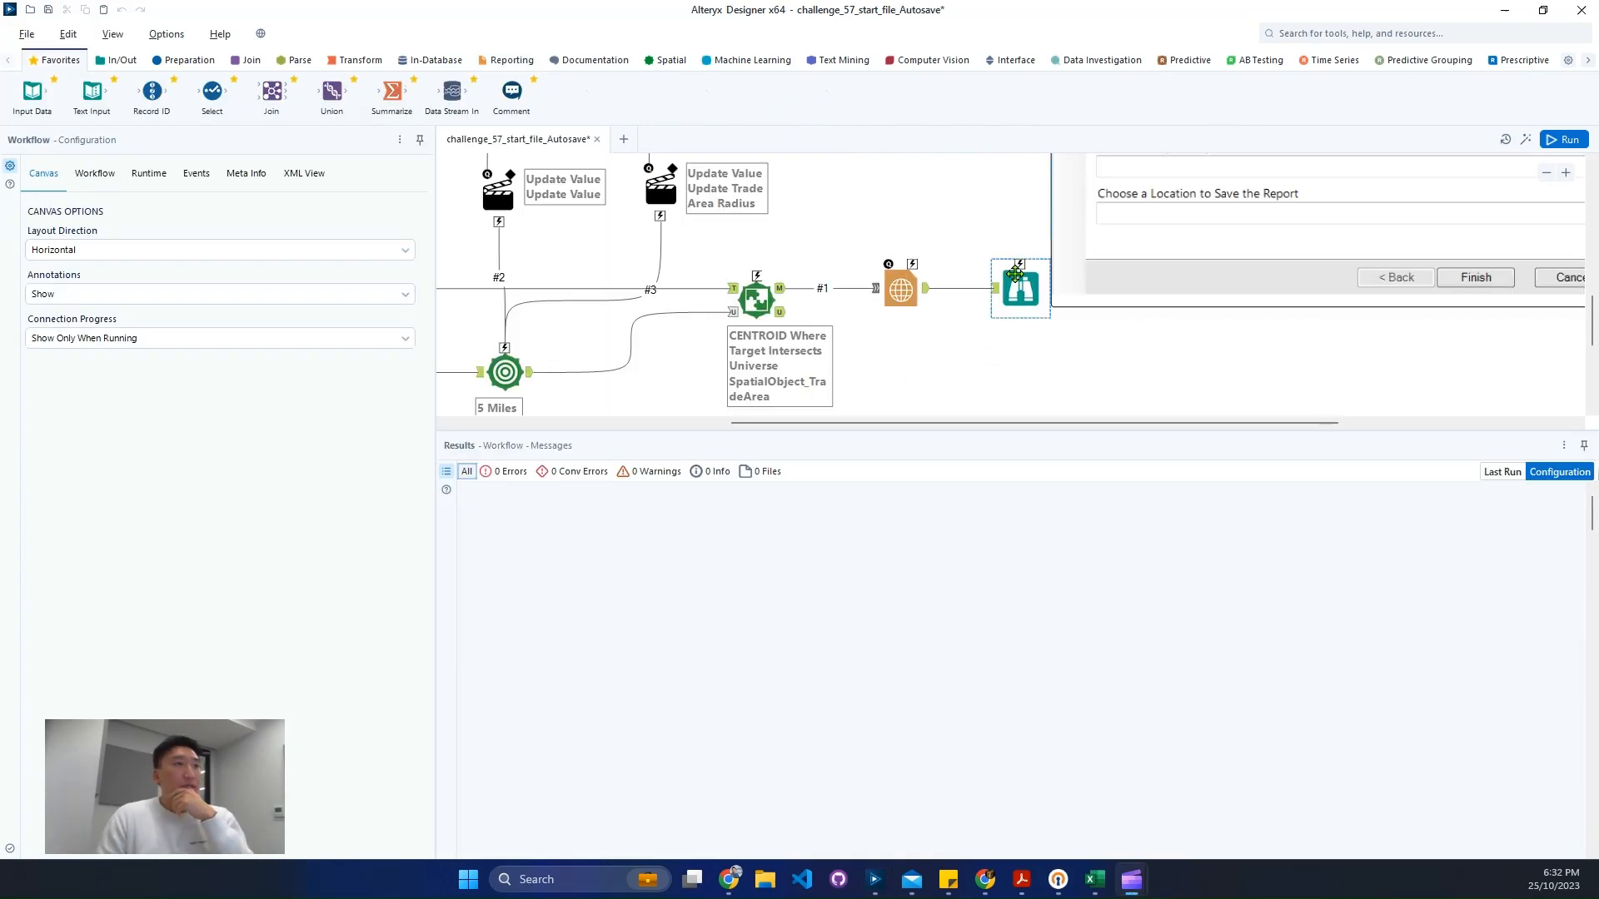
click(503, 60)
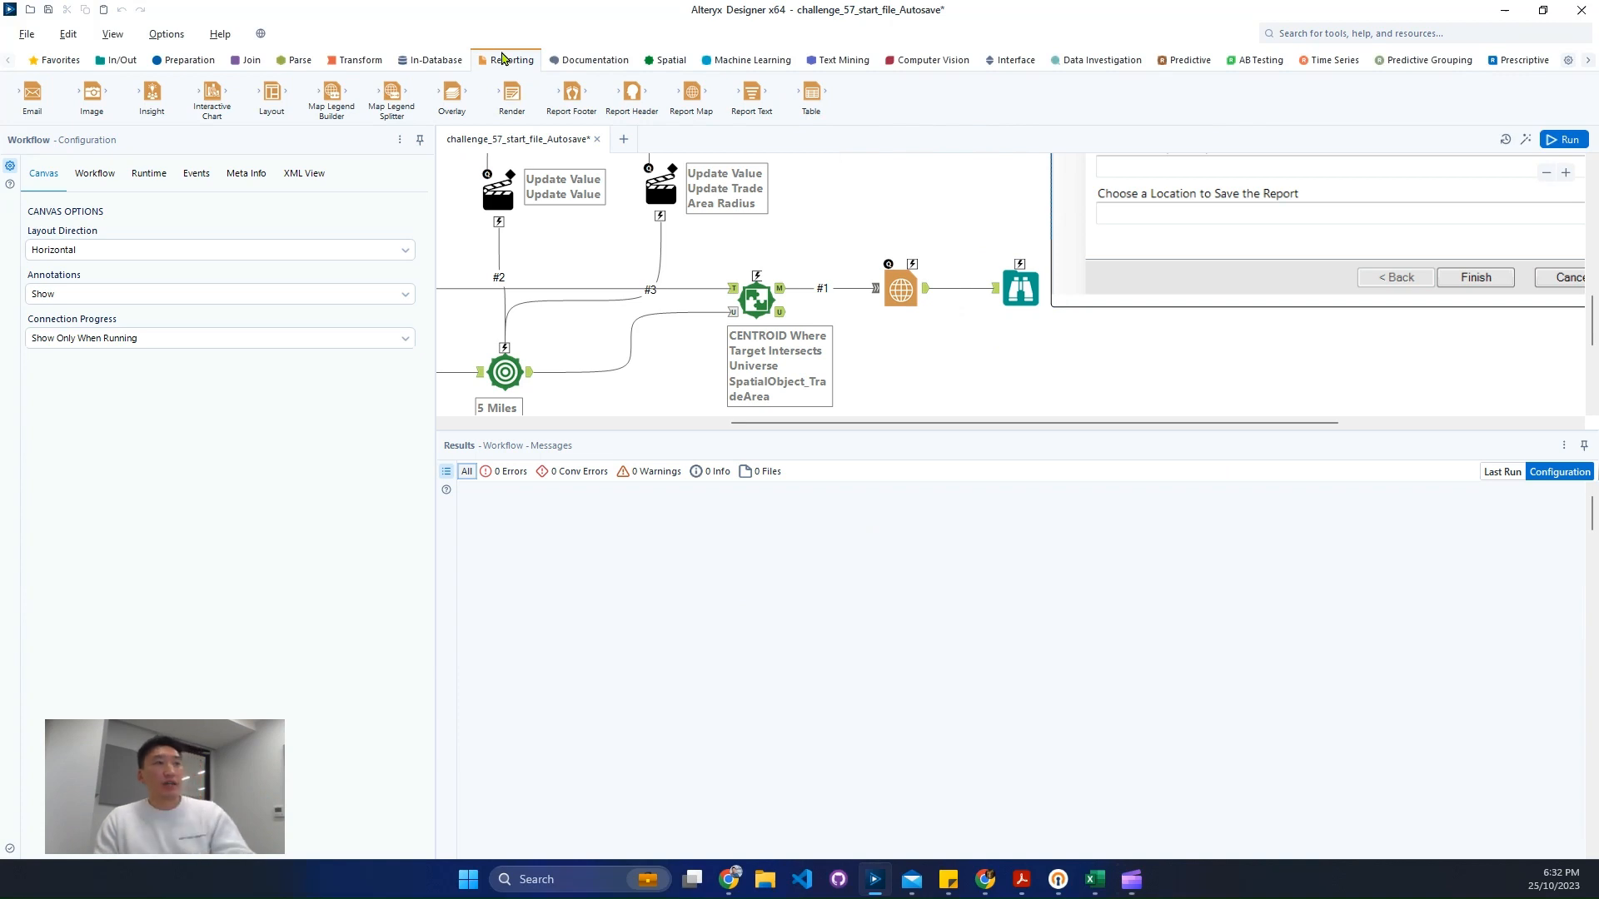
click(493, 218)
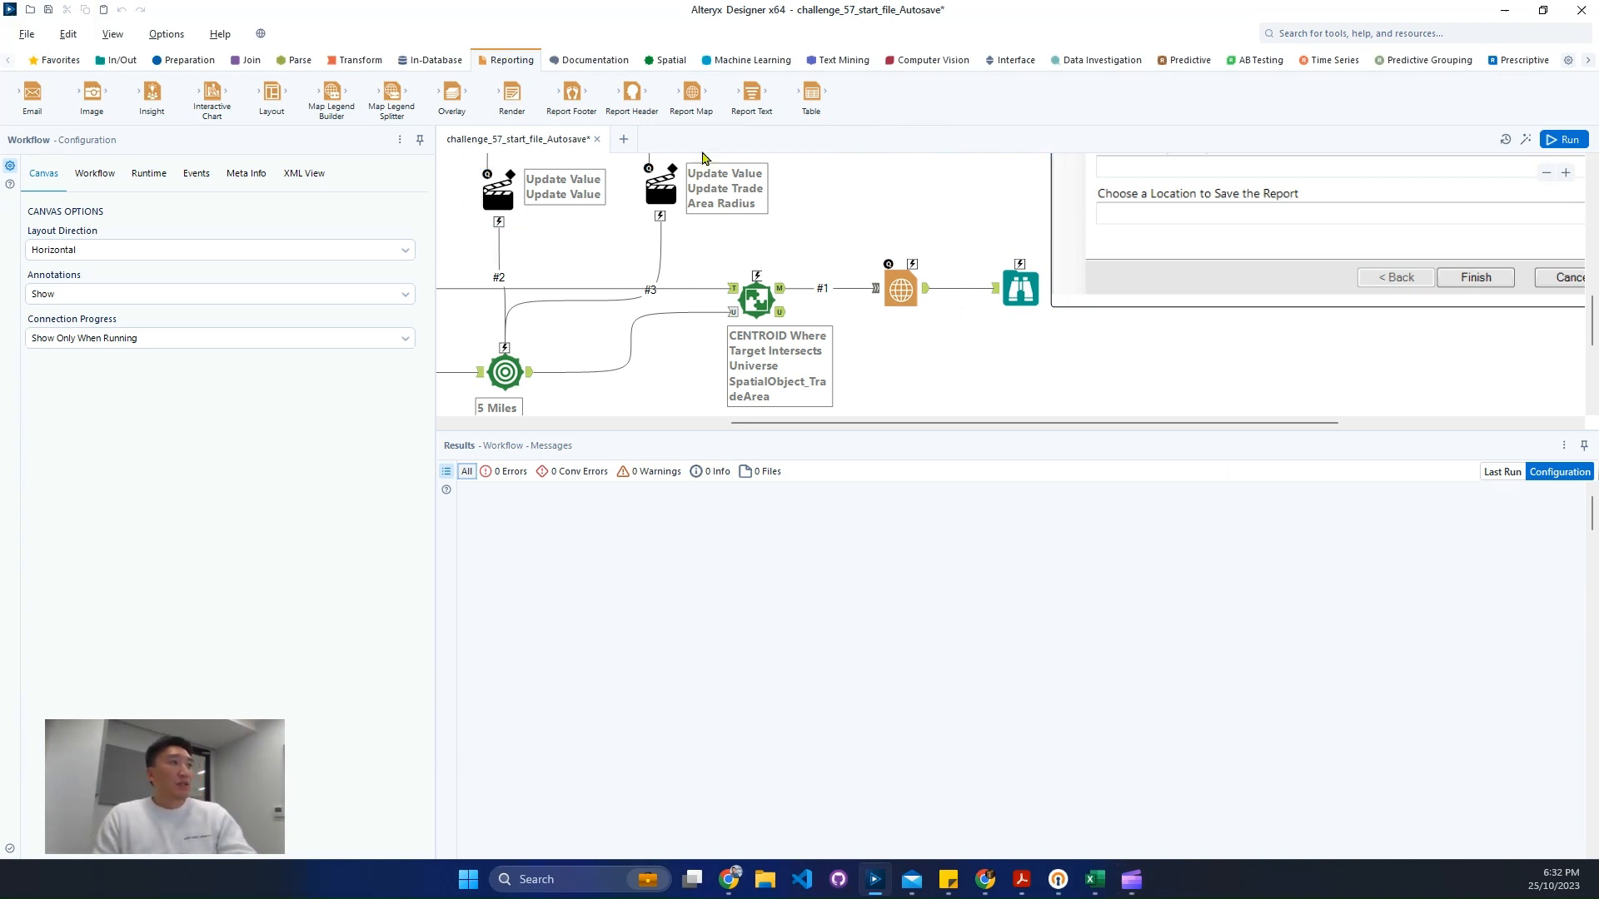
drag(632, 93, 1005, 417)
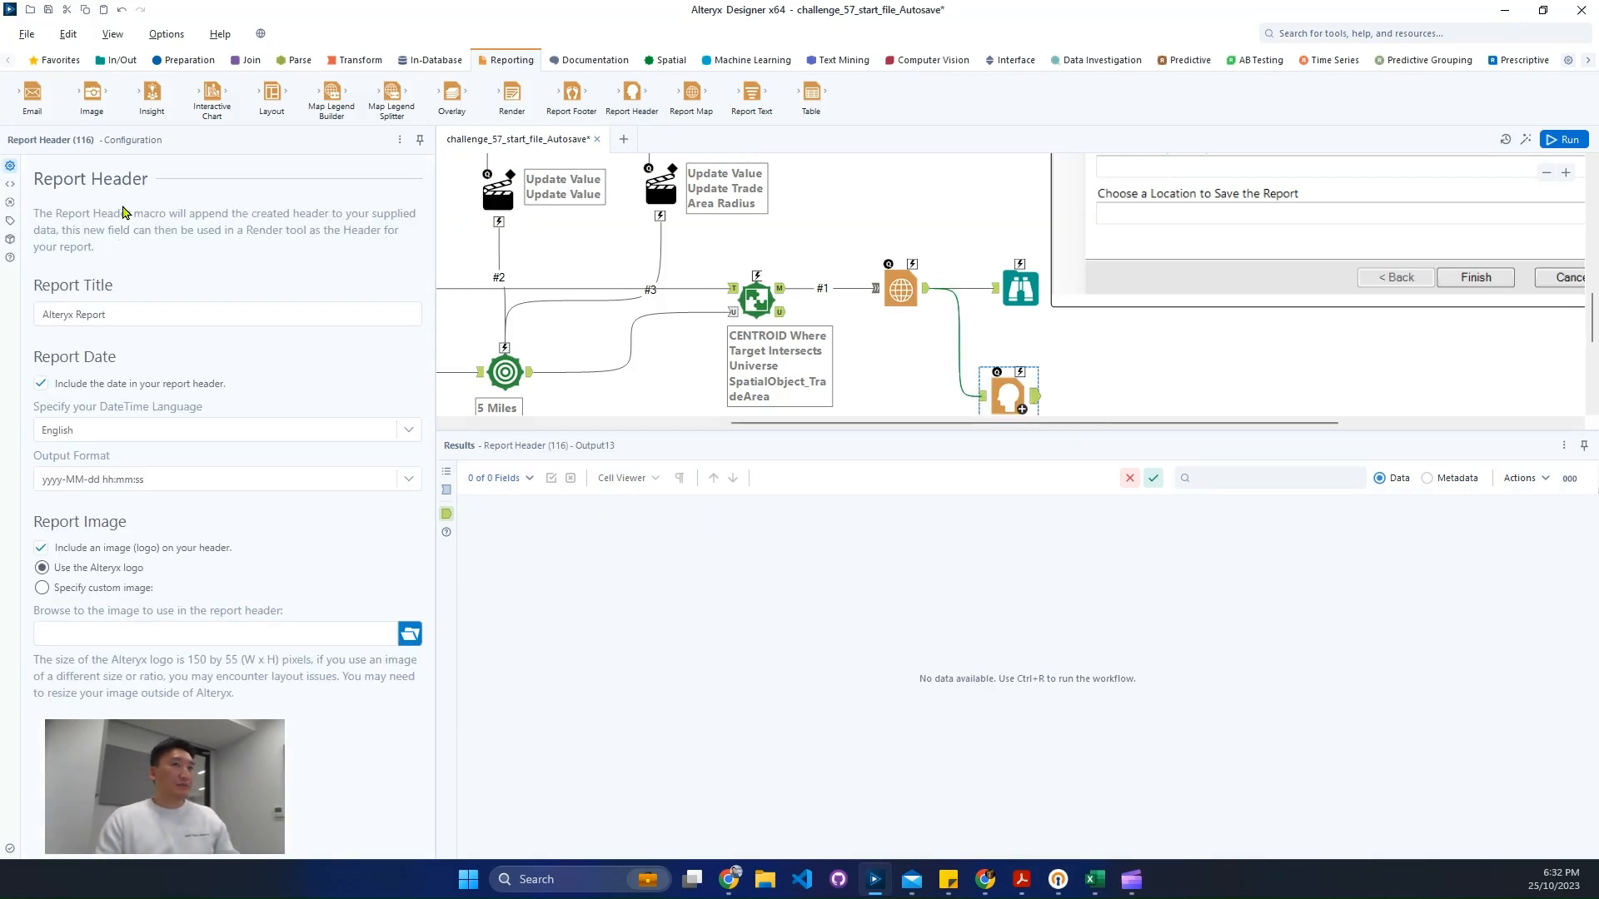
- Set the report header's title to Title and turn off the header logo image
triple_click(127, 310)
text(Map )
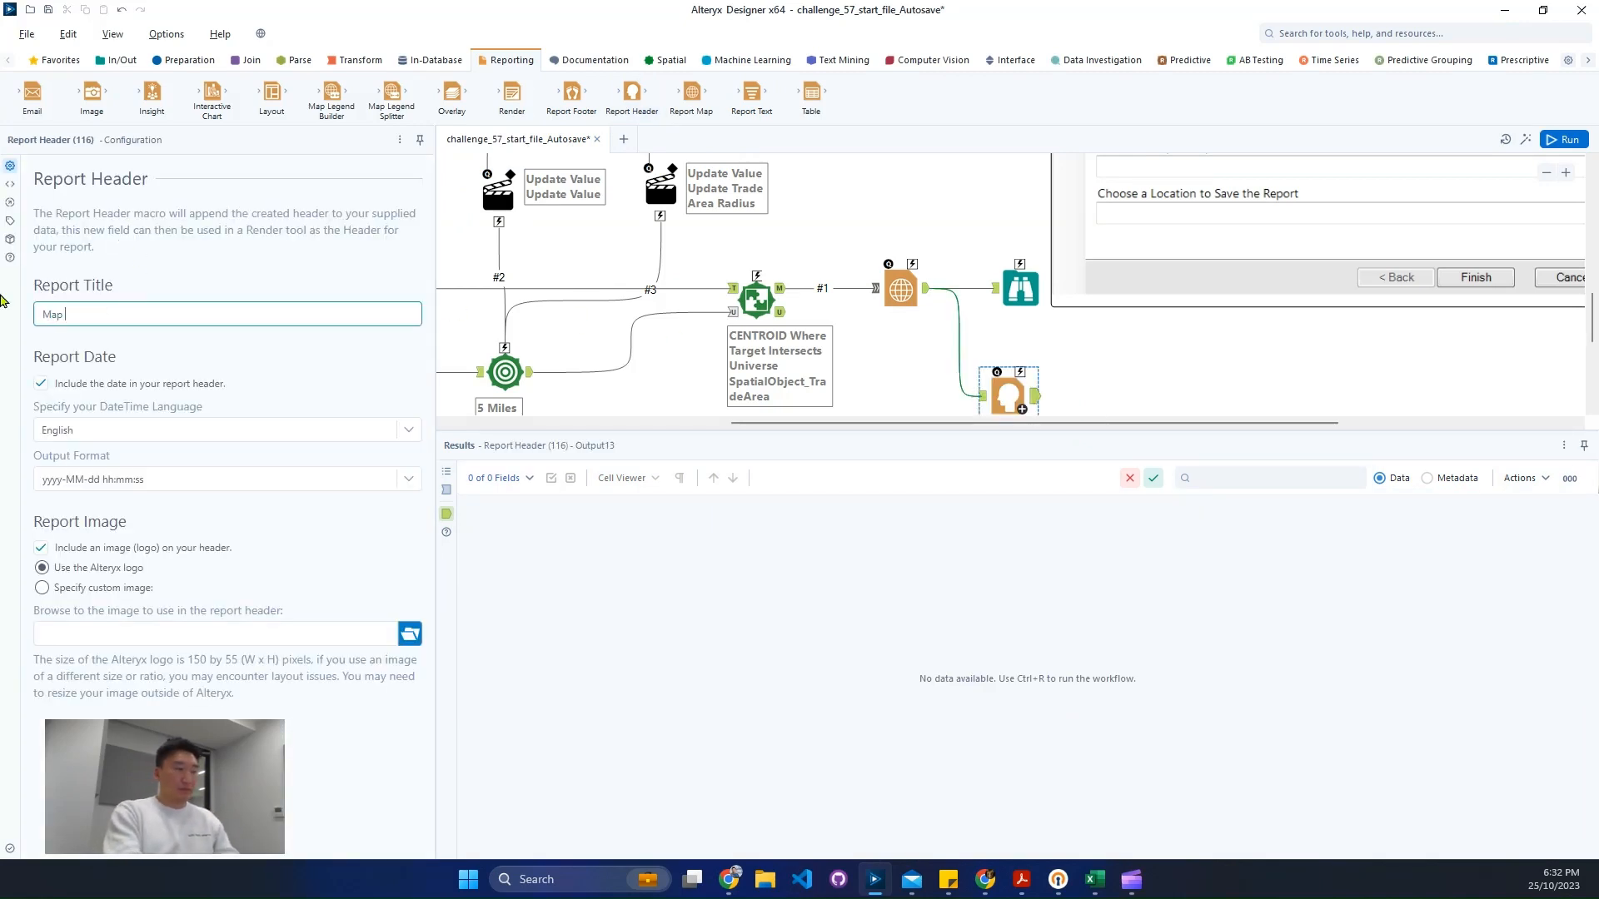
text(Ti)
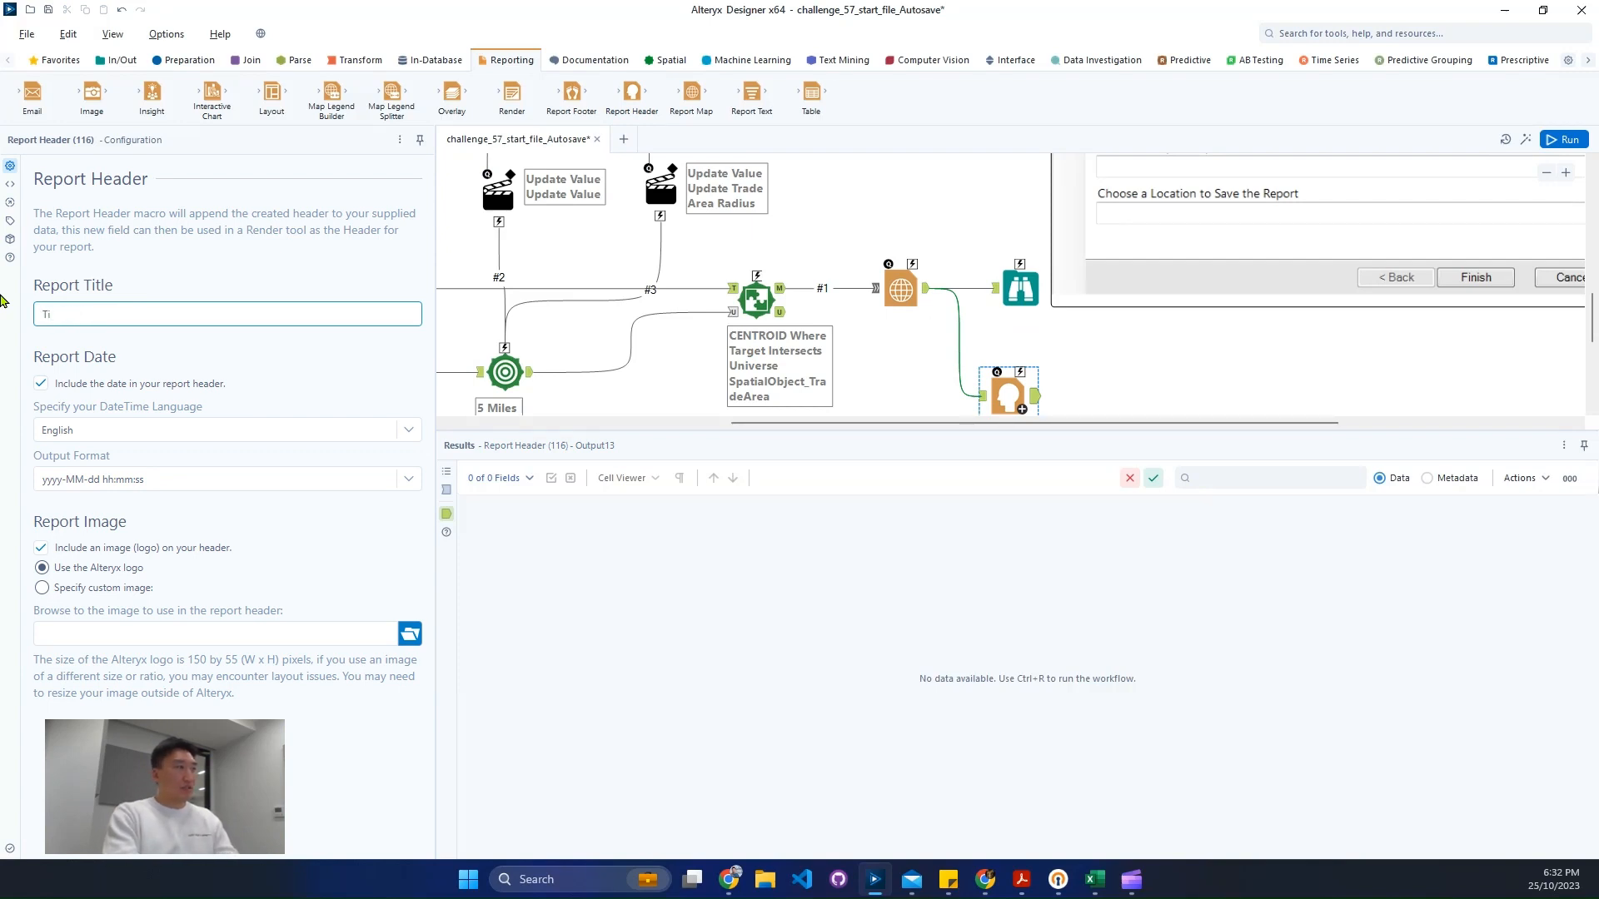
text(tle)
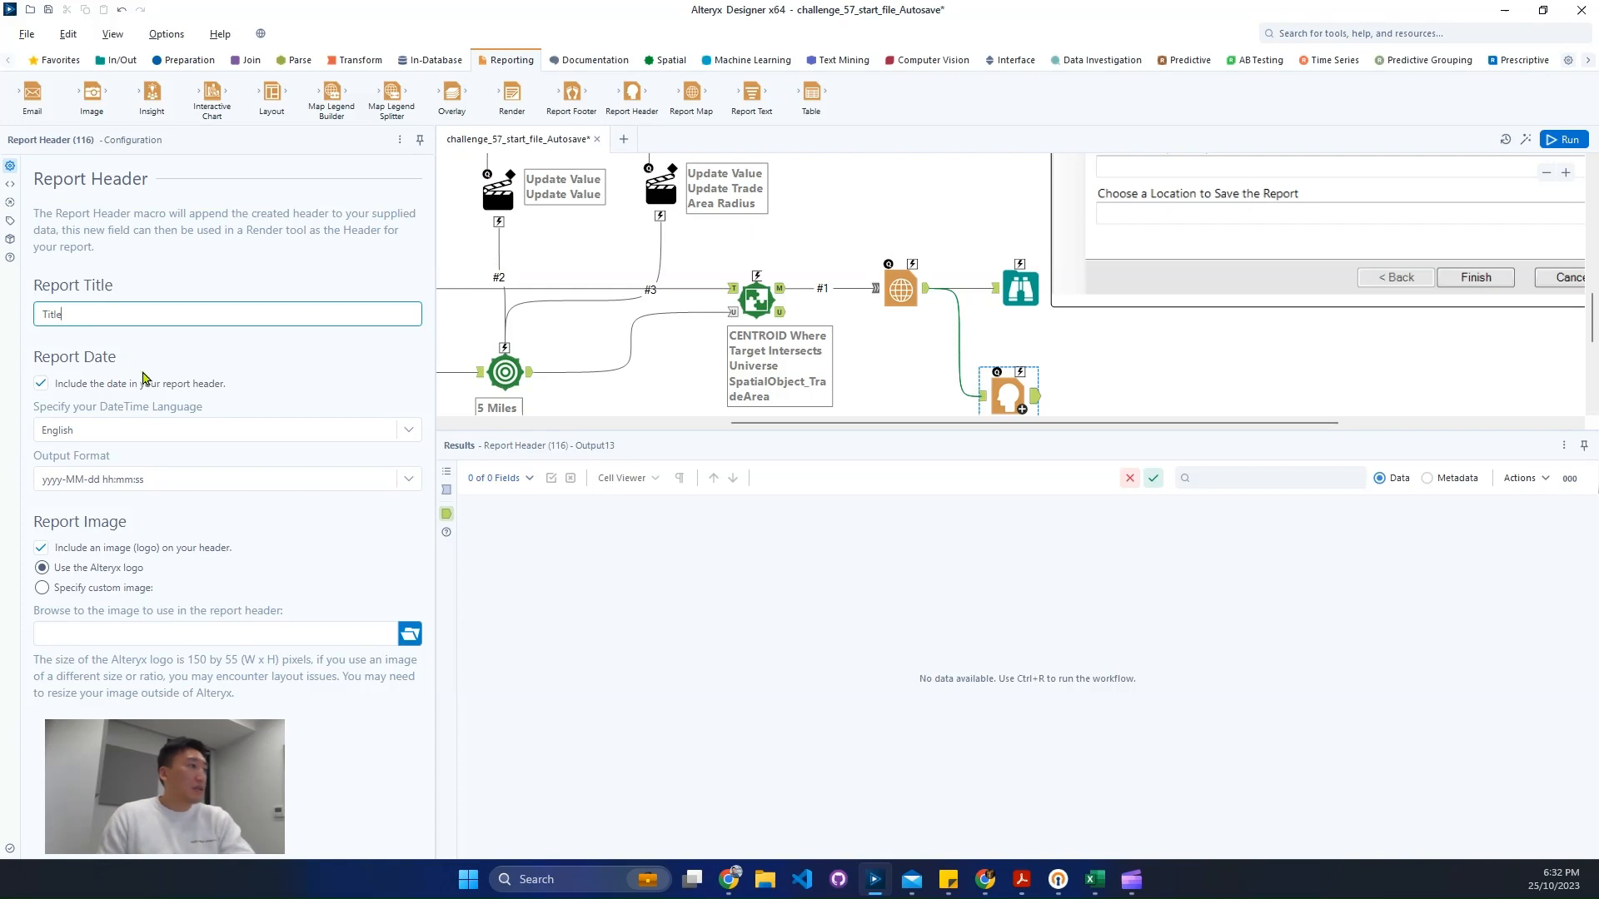
click(207, 556)
- Insert a Layout tool after the Report Header and move its Header column above Map
scroll(1083, 334, down, 1)
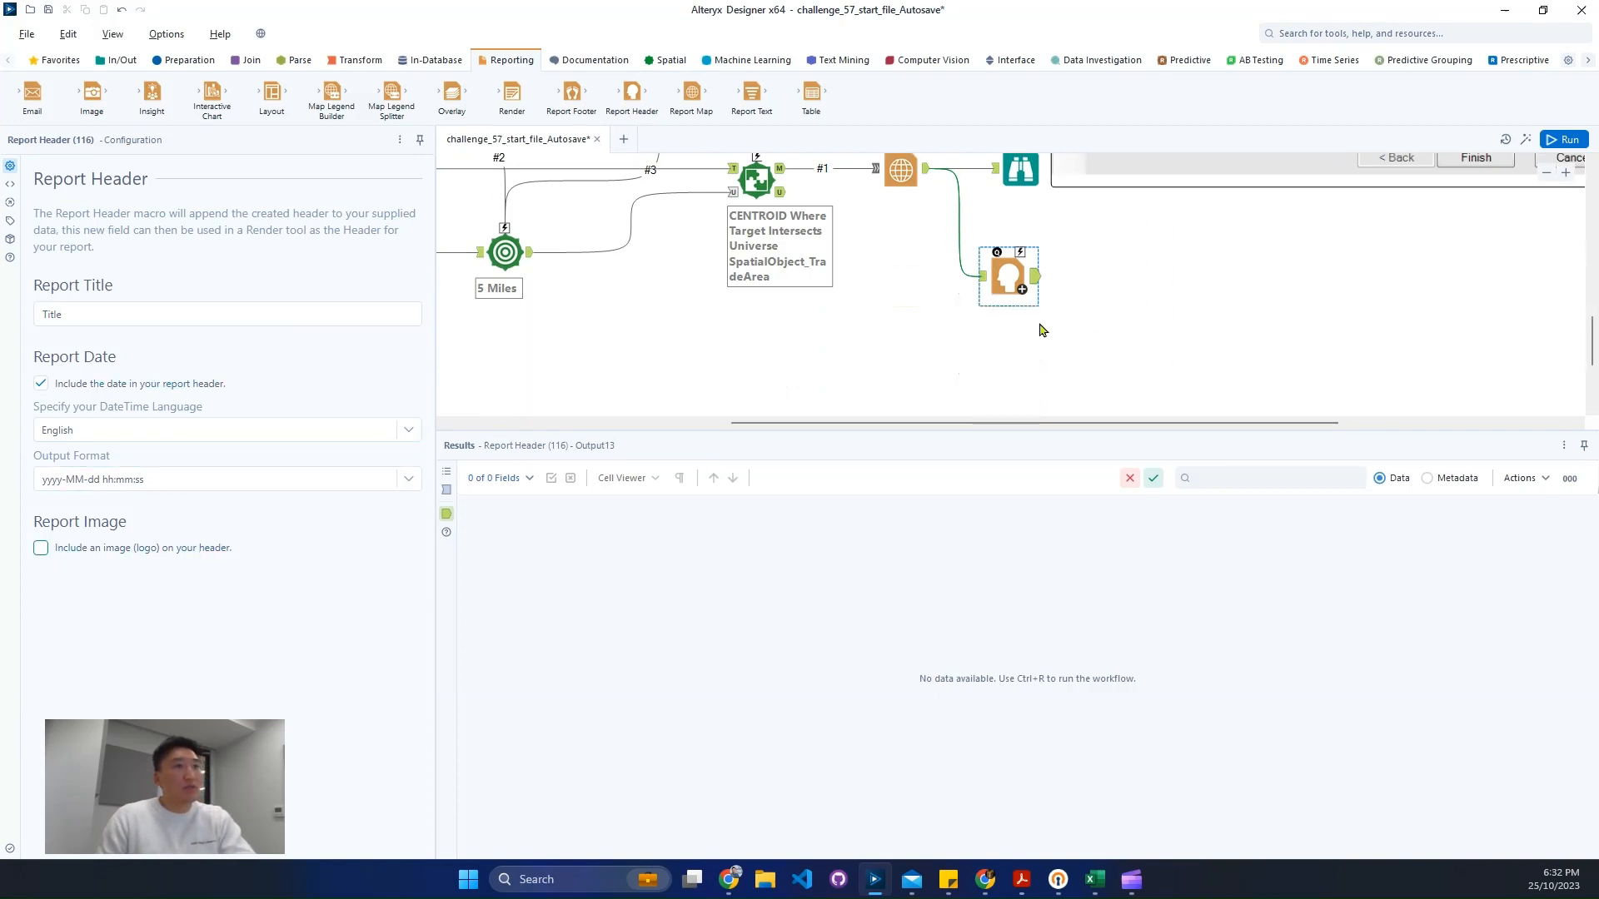
drag(271, 95, 1188, 306)
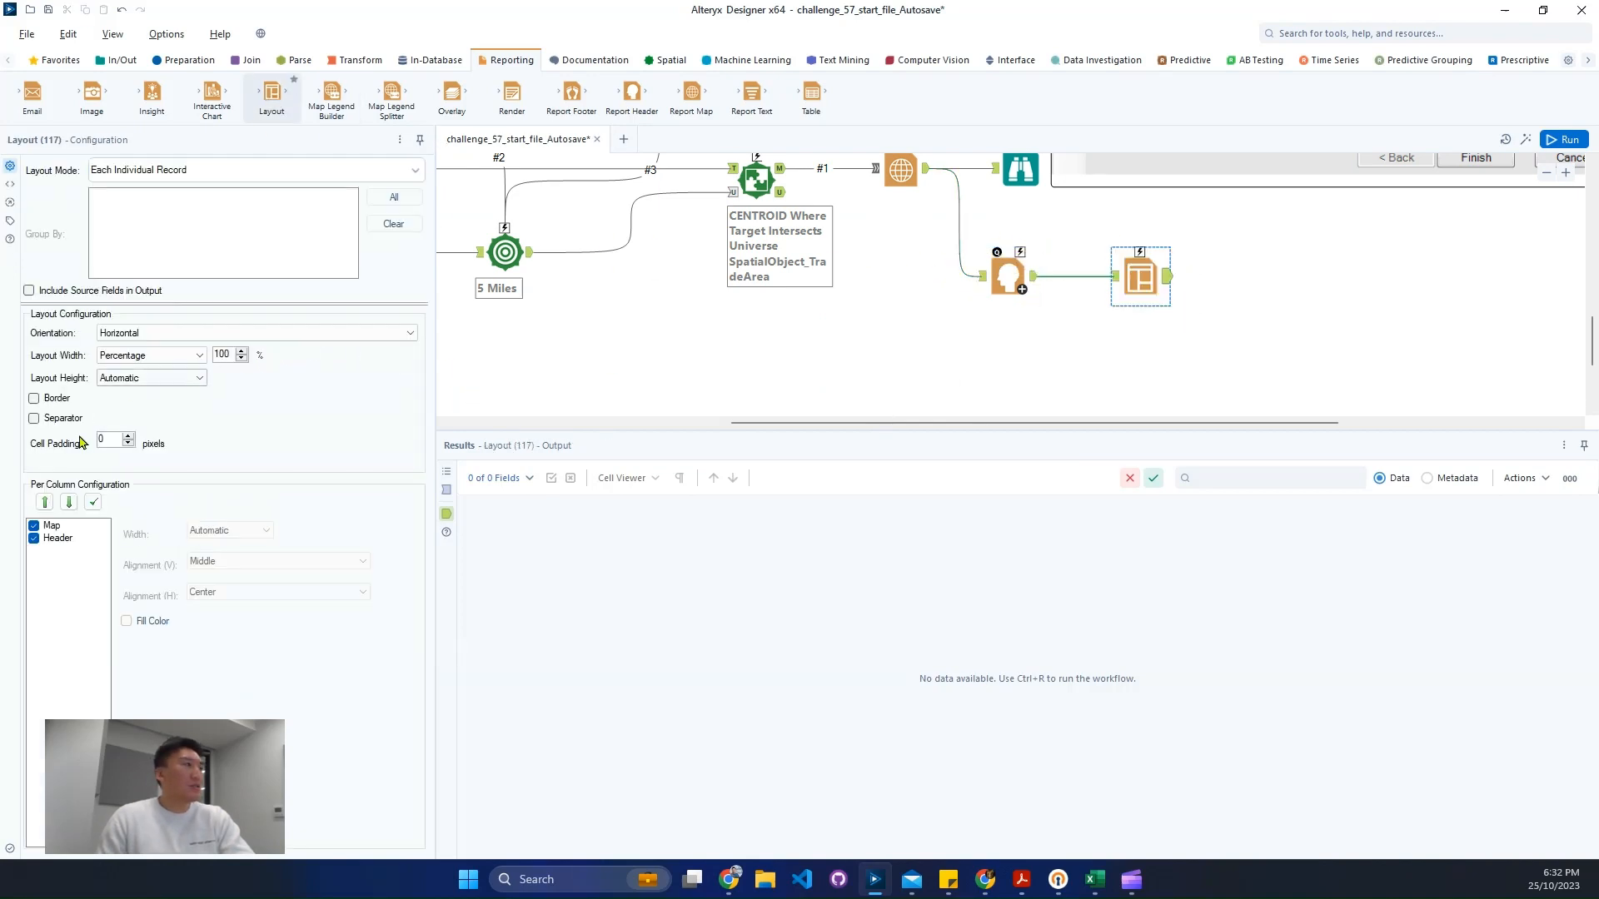
click(56, 538)
click(45, 502)
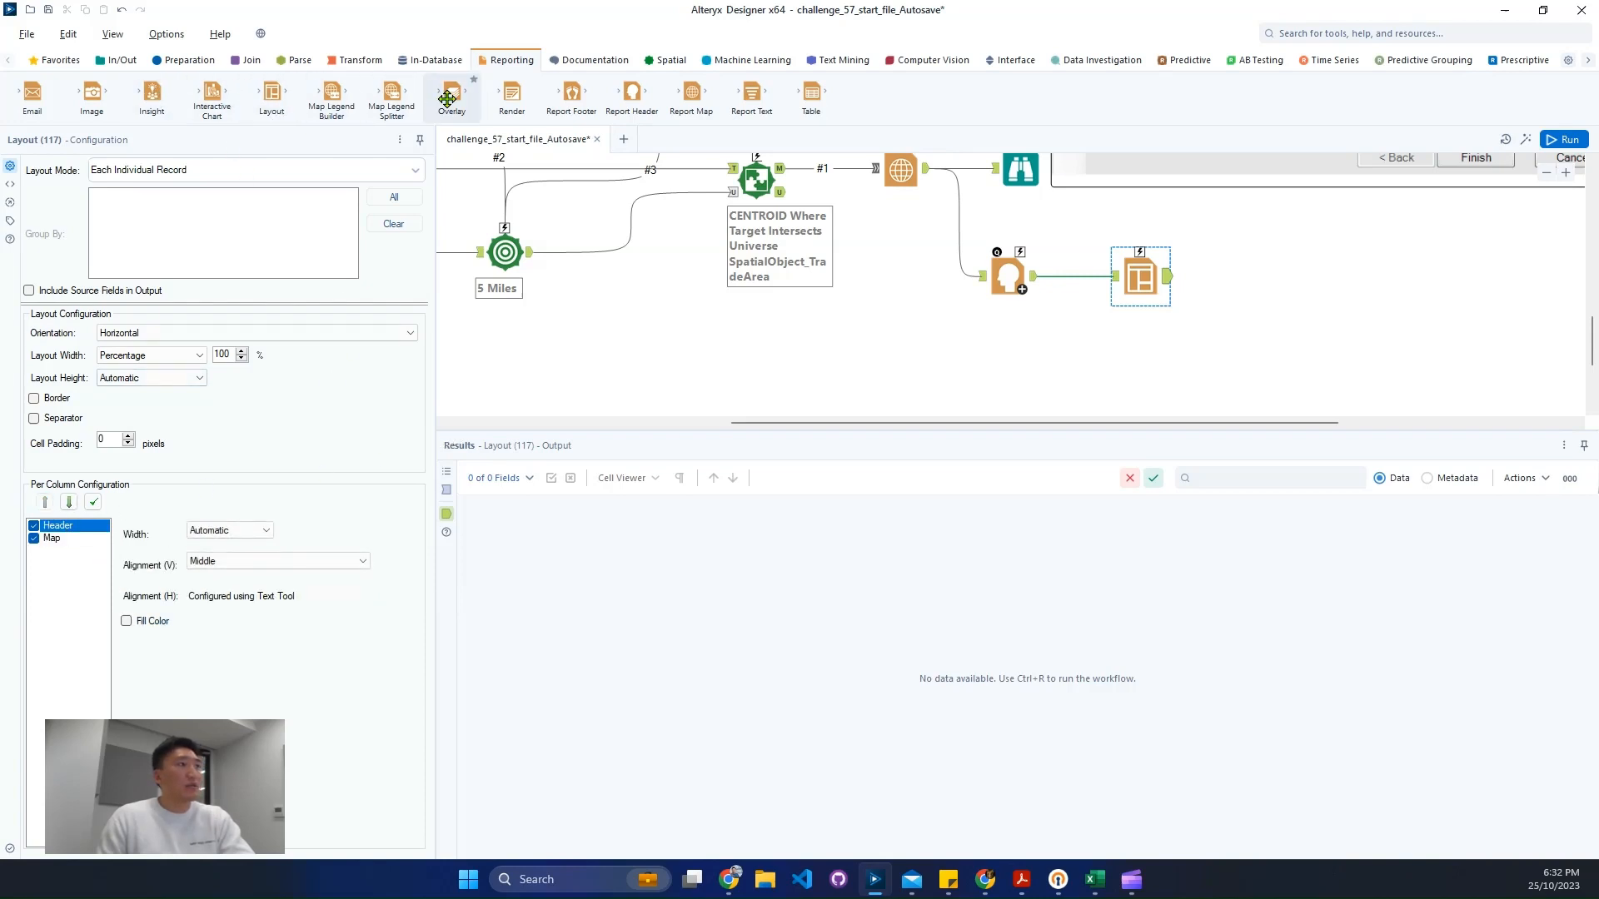
- Add a Render tool after the Layout tool and set its output mode to Choose a Specific Output File
drag(512, 93, 1259, 272)
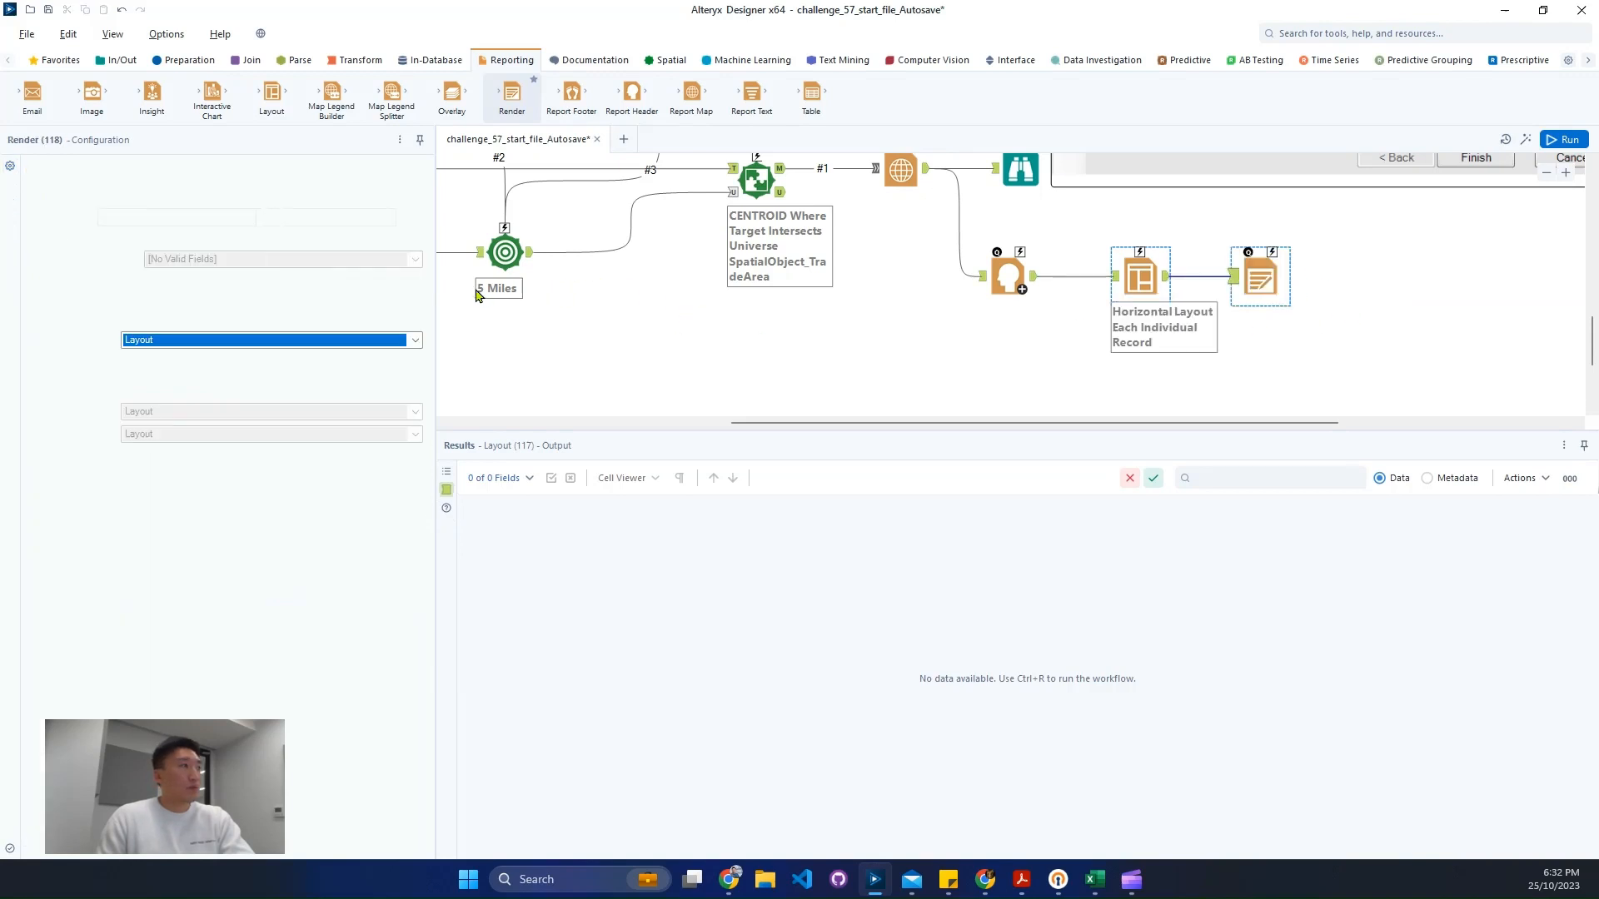
click(213, 197)
scroll(204, 267, down, 2)
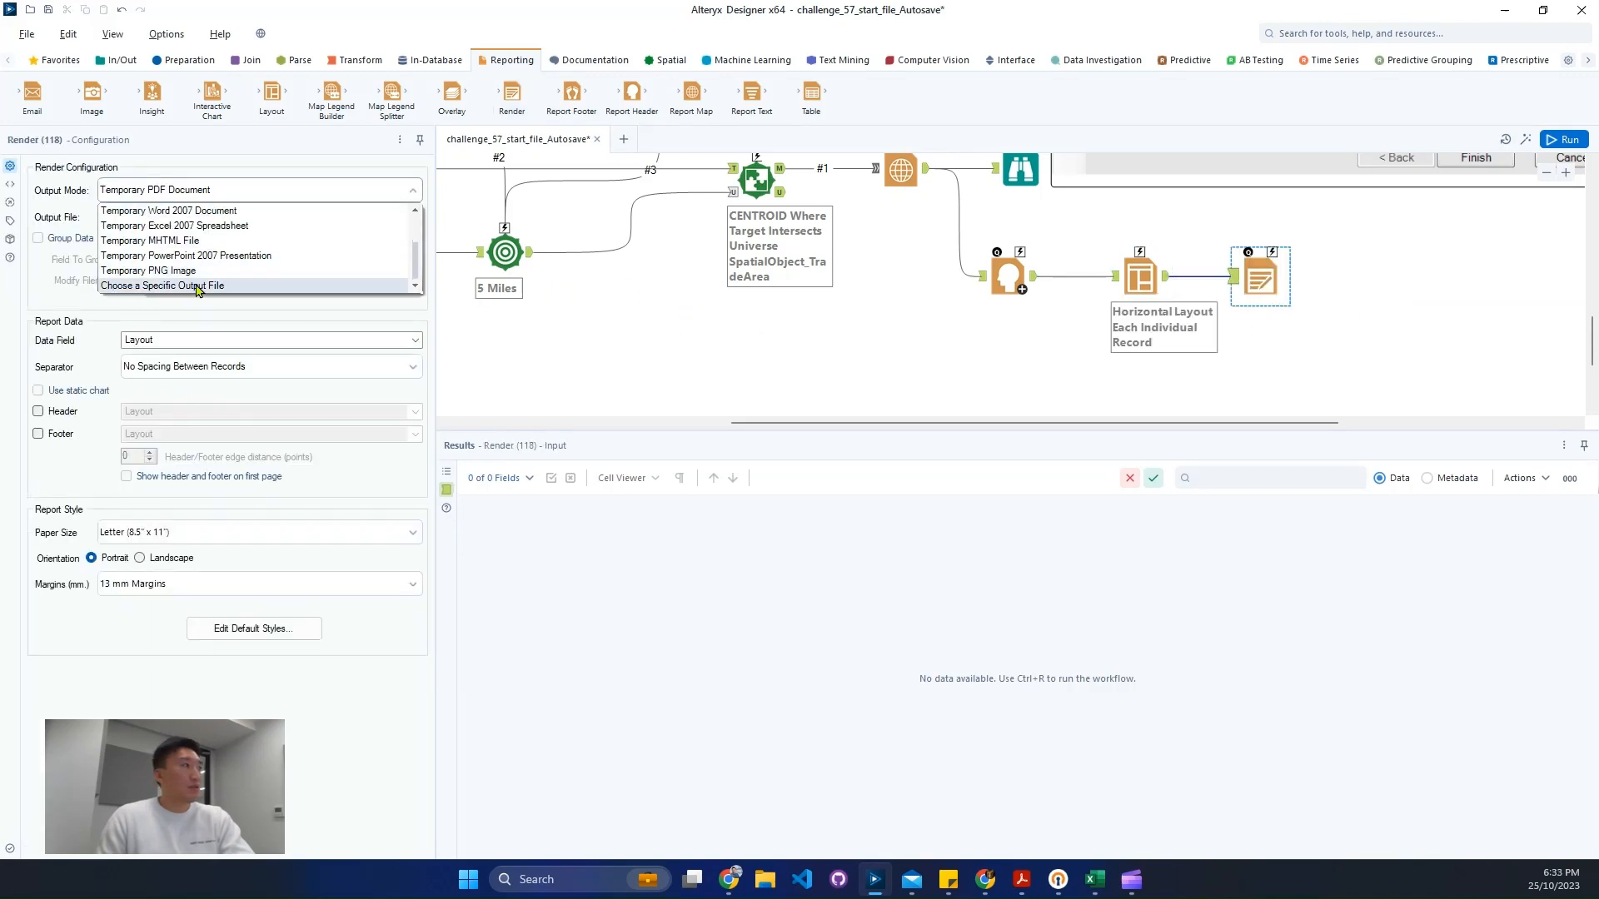
click(197, 286)
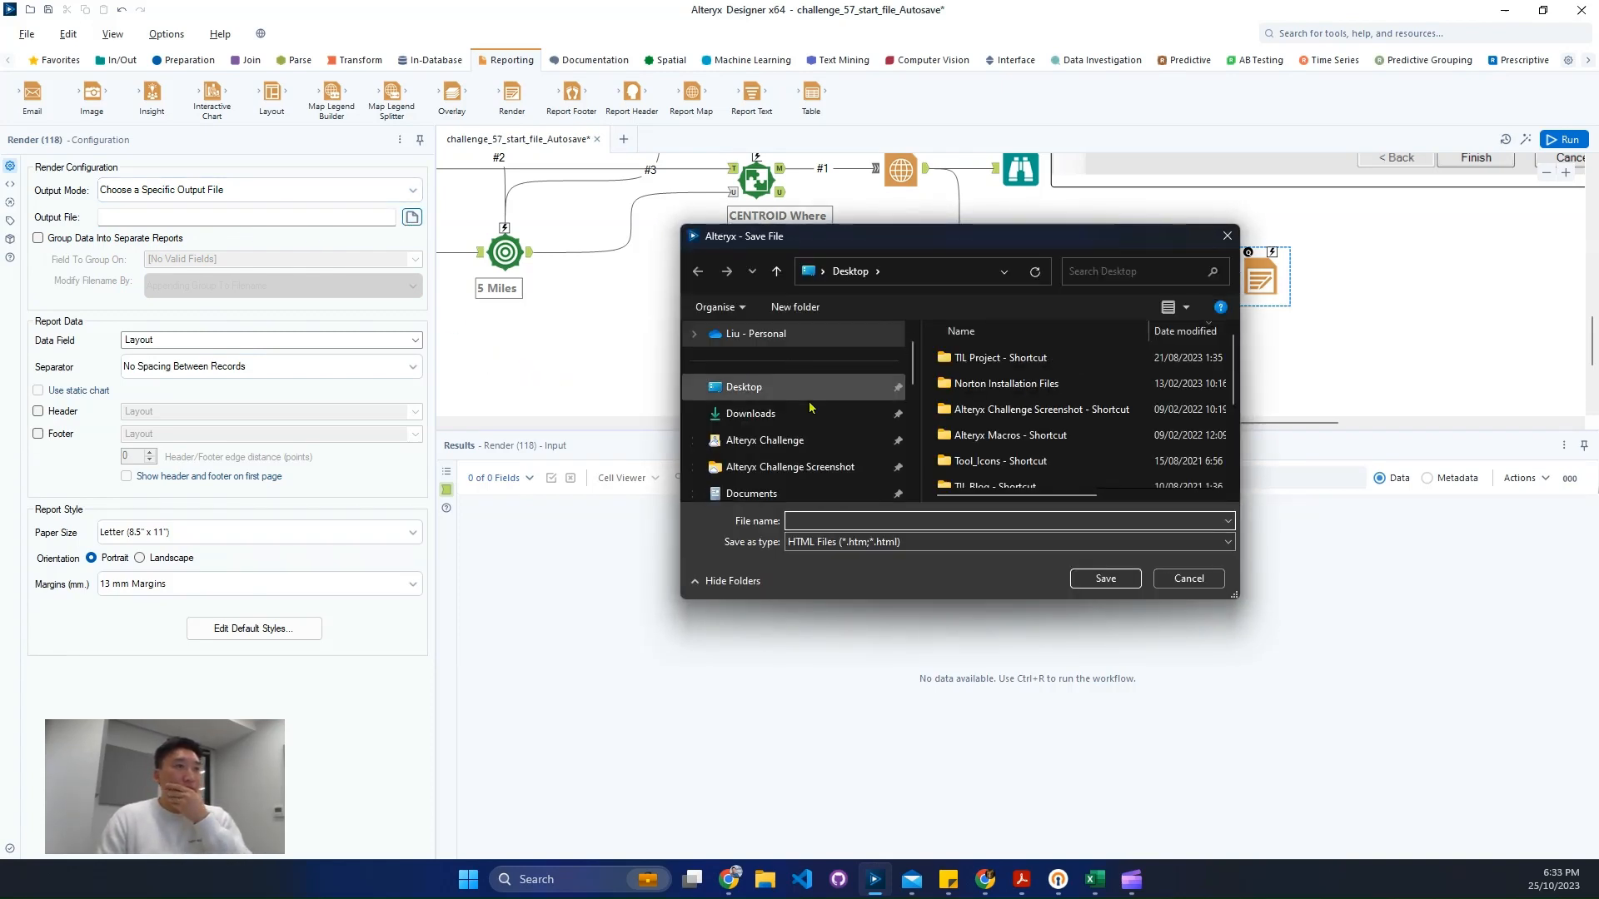
- Set the Render output file to AC57 on the Desktop with a .pcxml extension
click(763, 415)
click(761, 388)
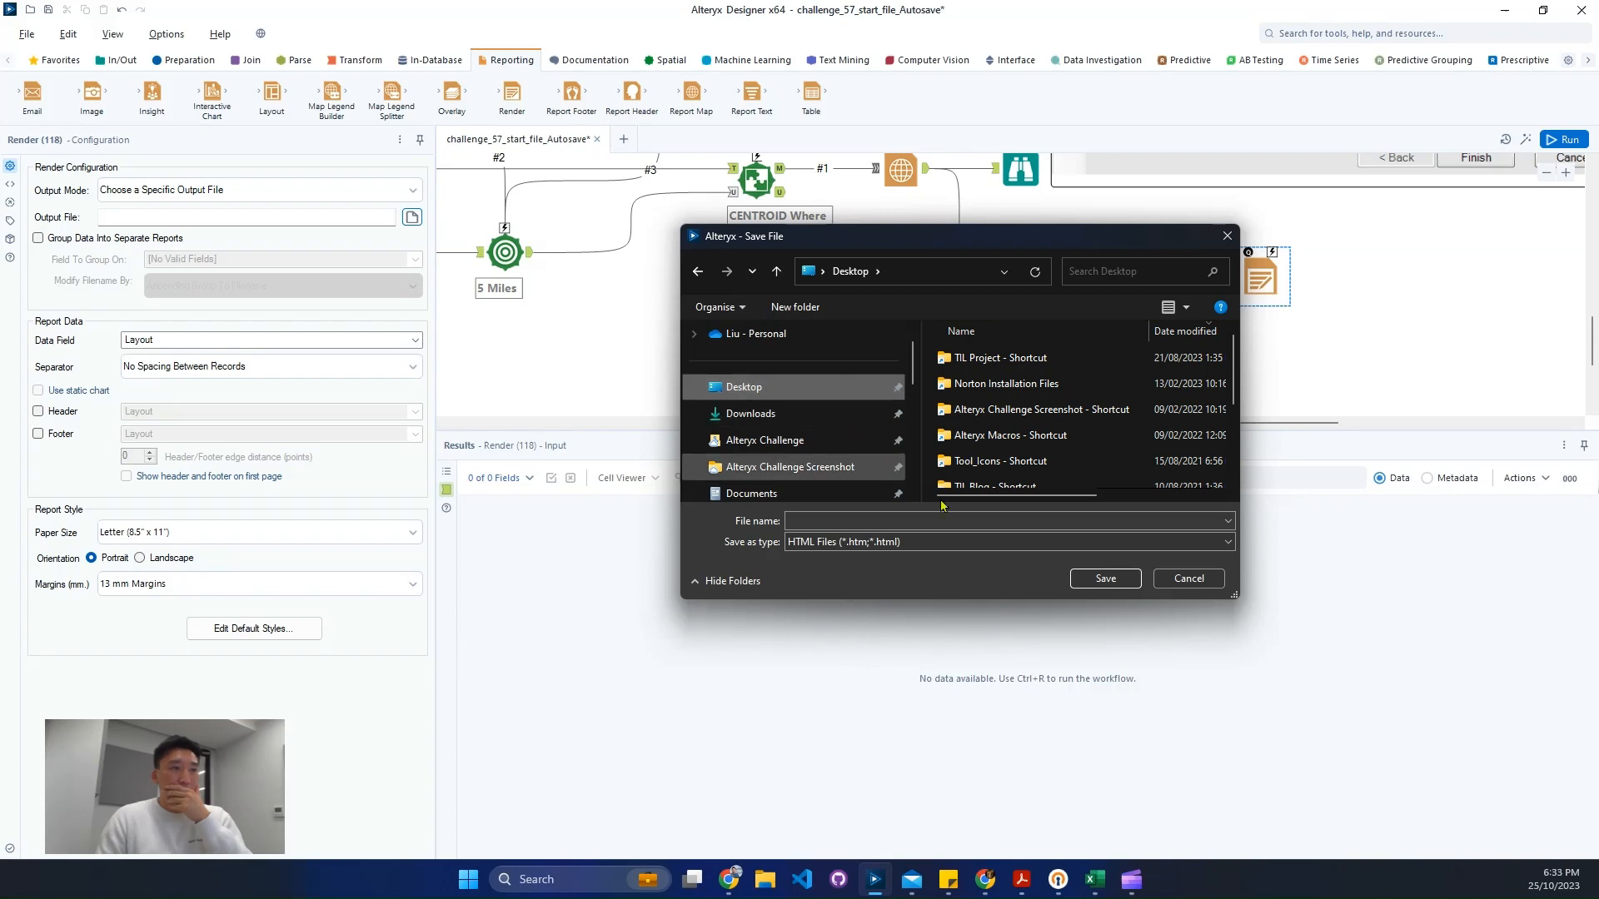
click(906, 522)
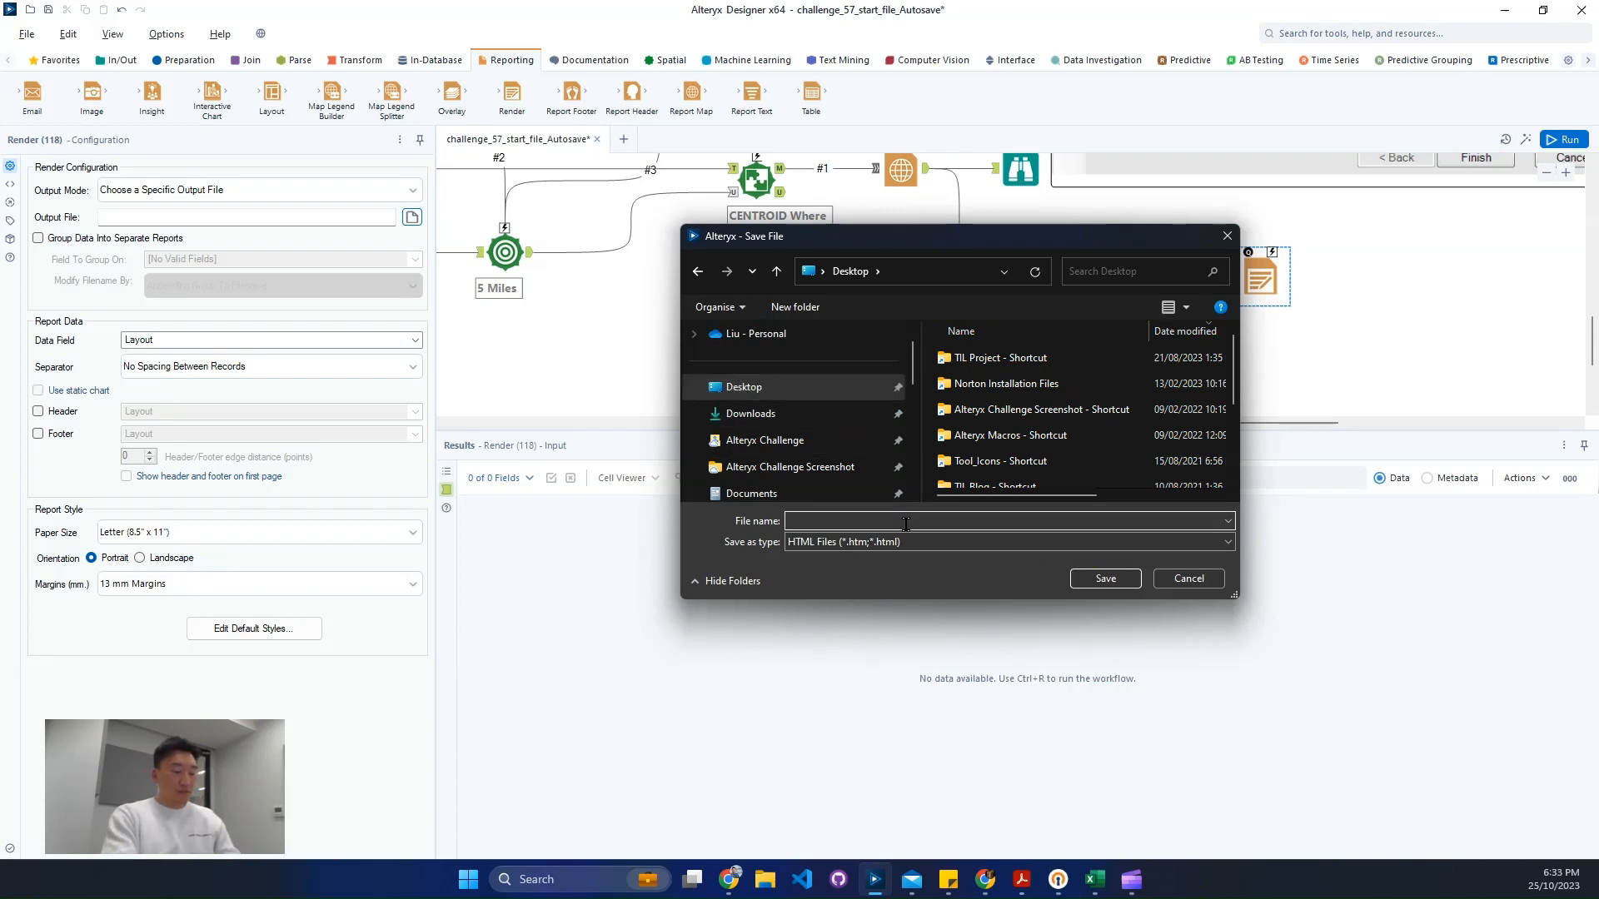
text(AC57)
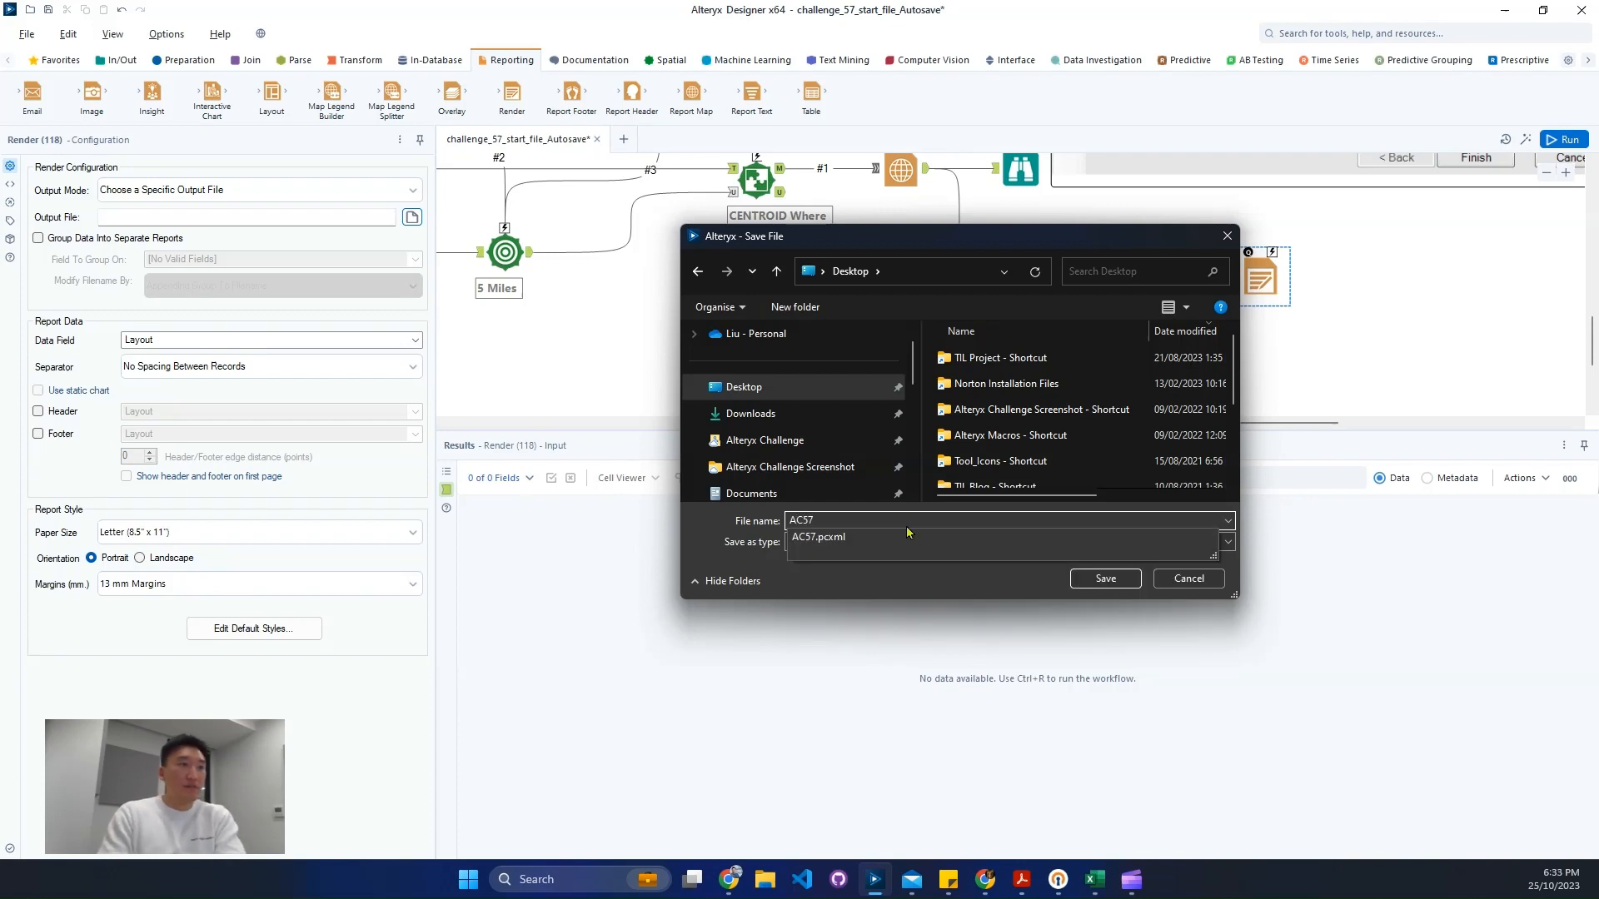
key(Return)
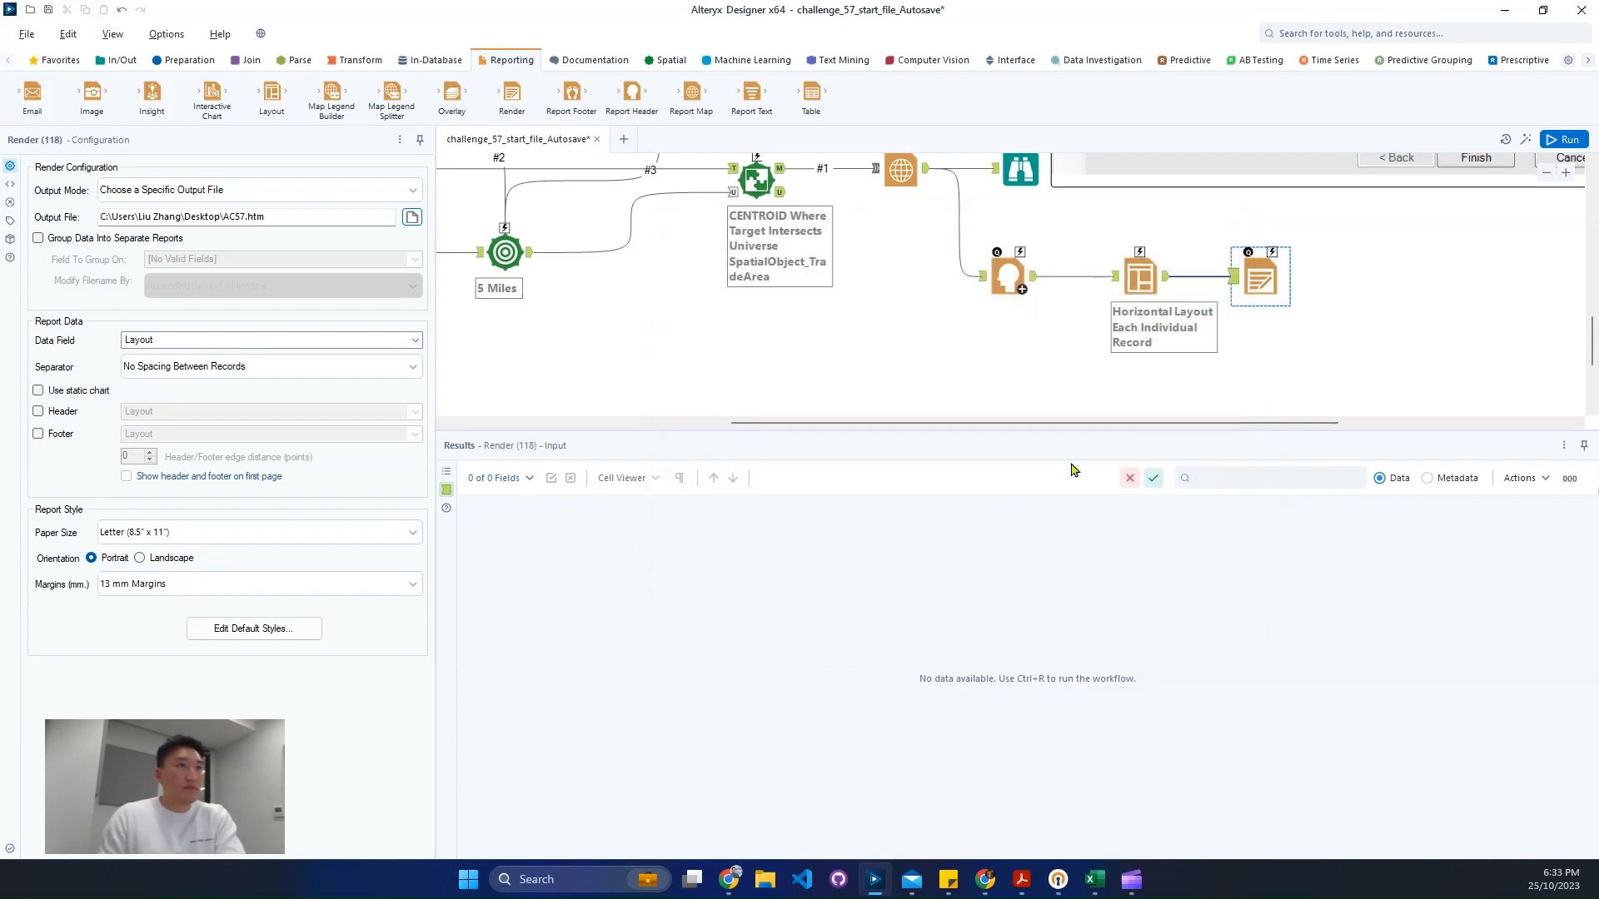
click(291, 216)
key(BackSpace)
key(BackSpace)
key(BackSpace)
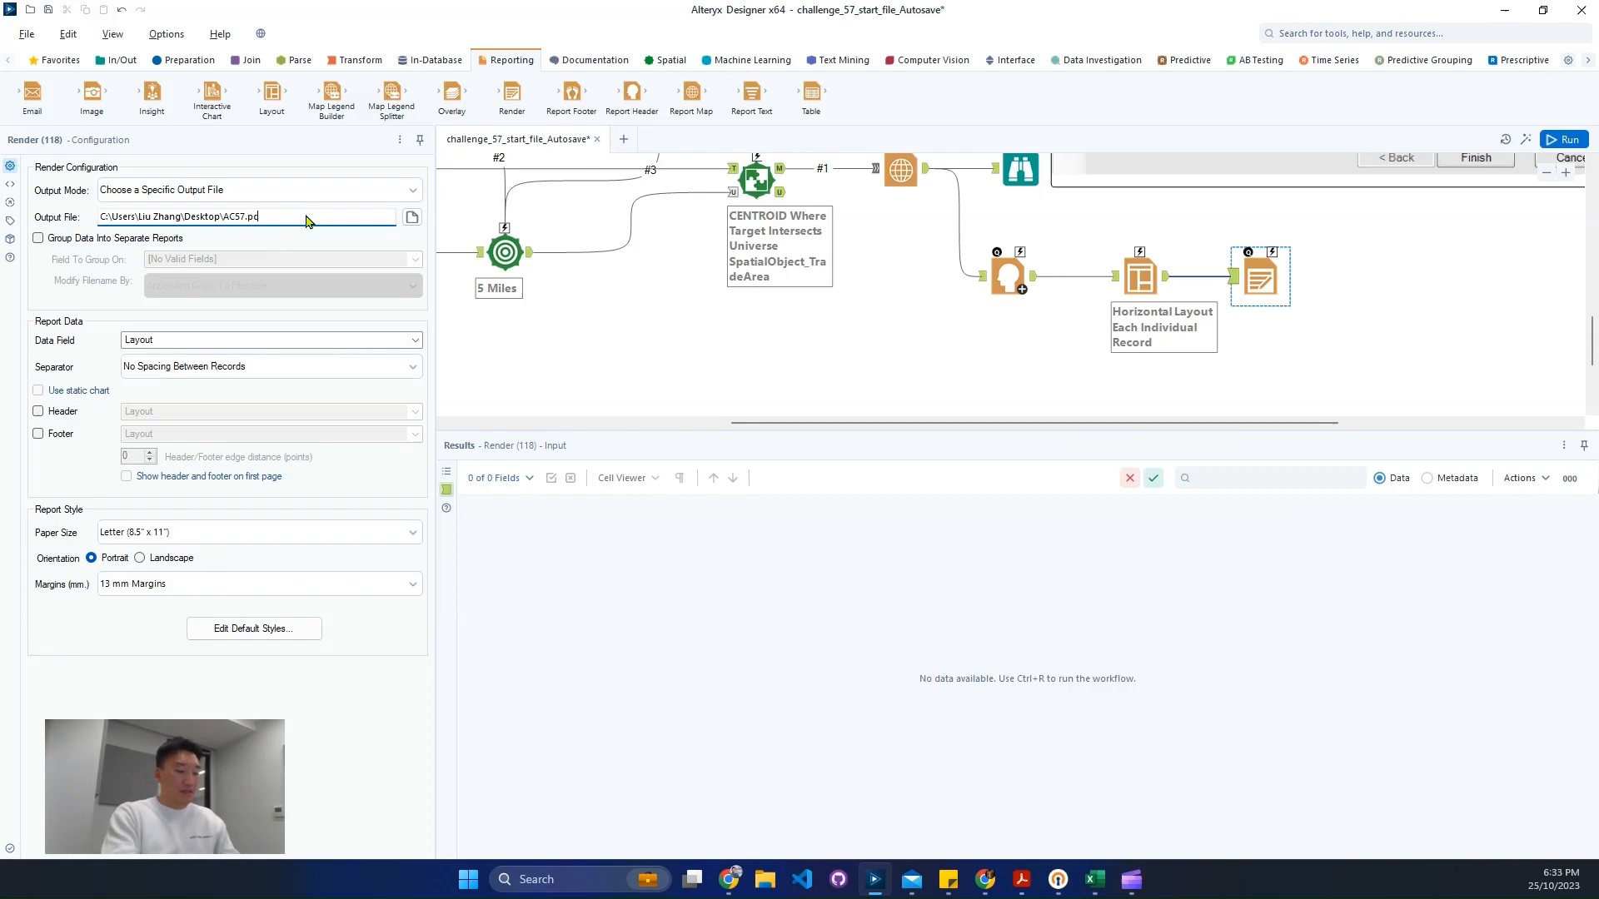
text(pcxml)
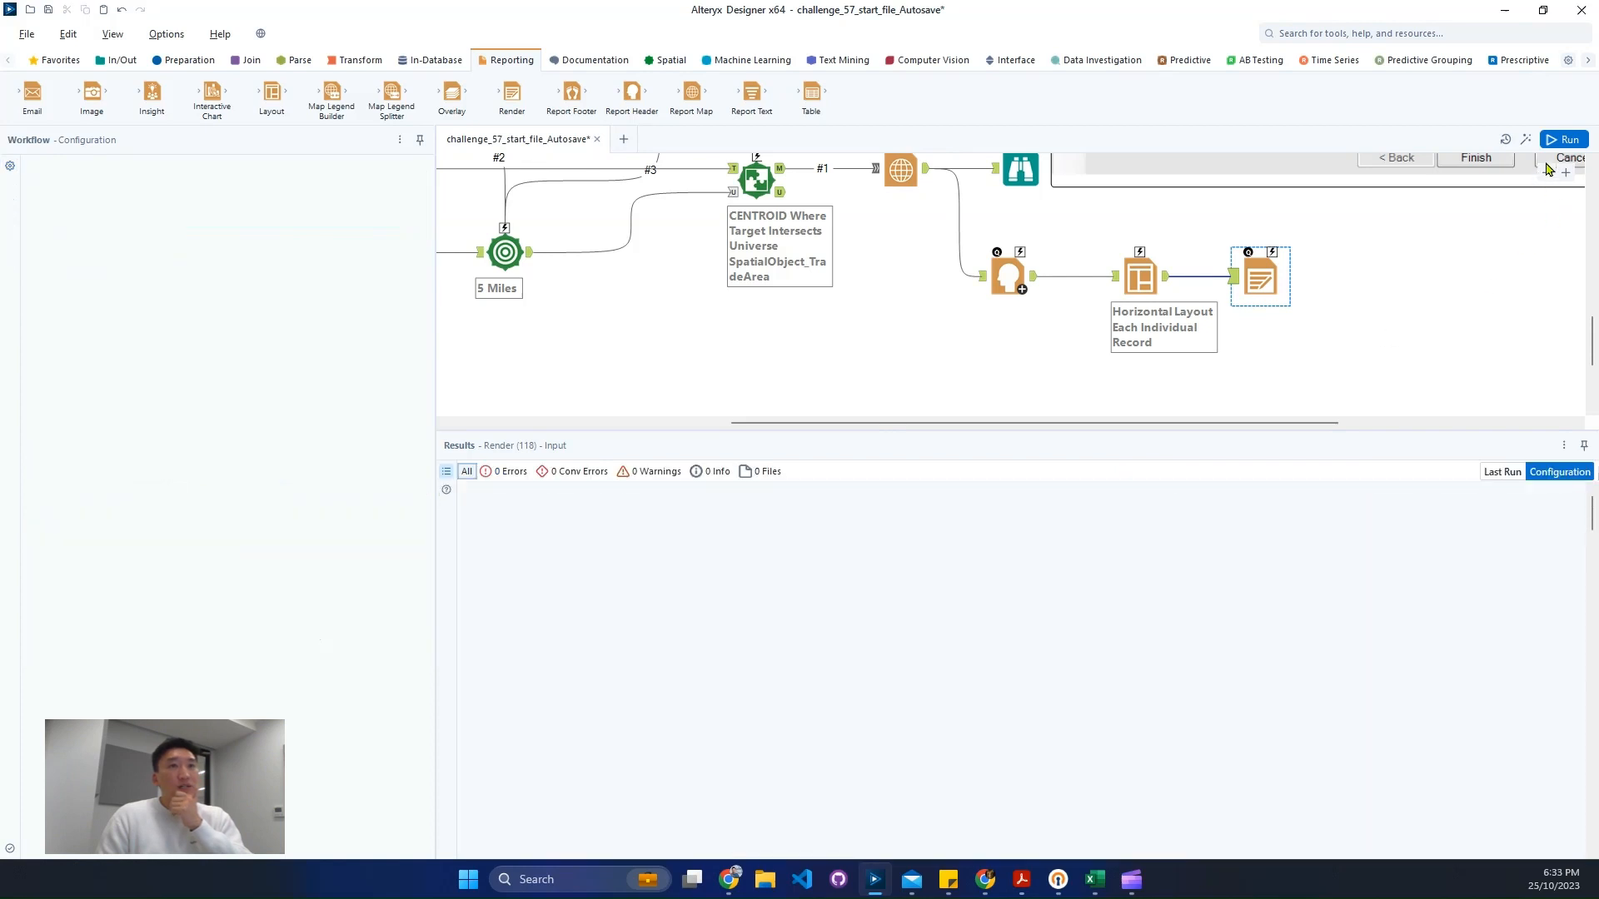
- Run the workflow
click(1556, 140)
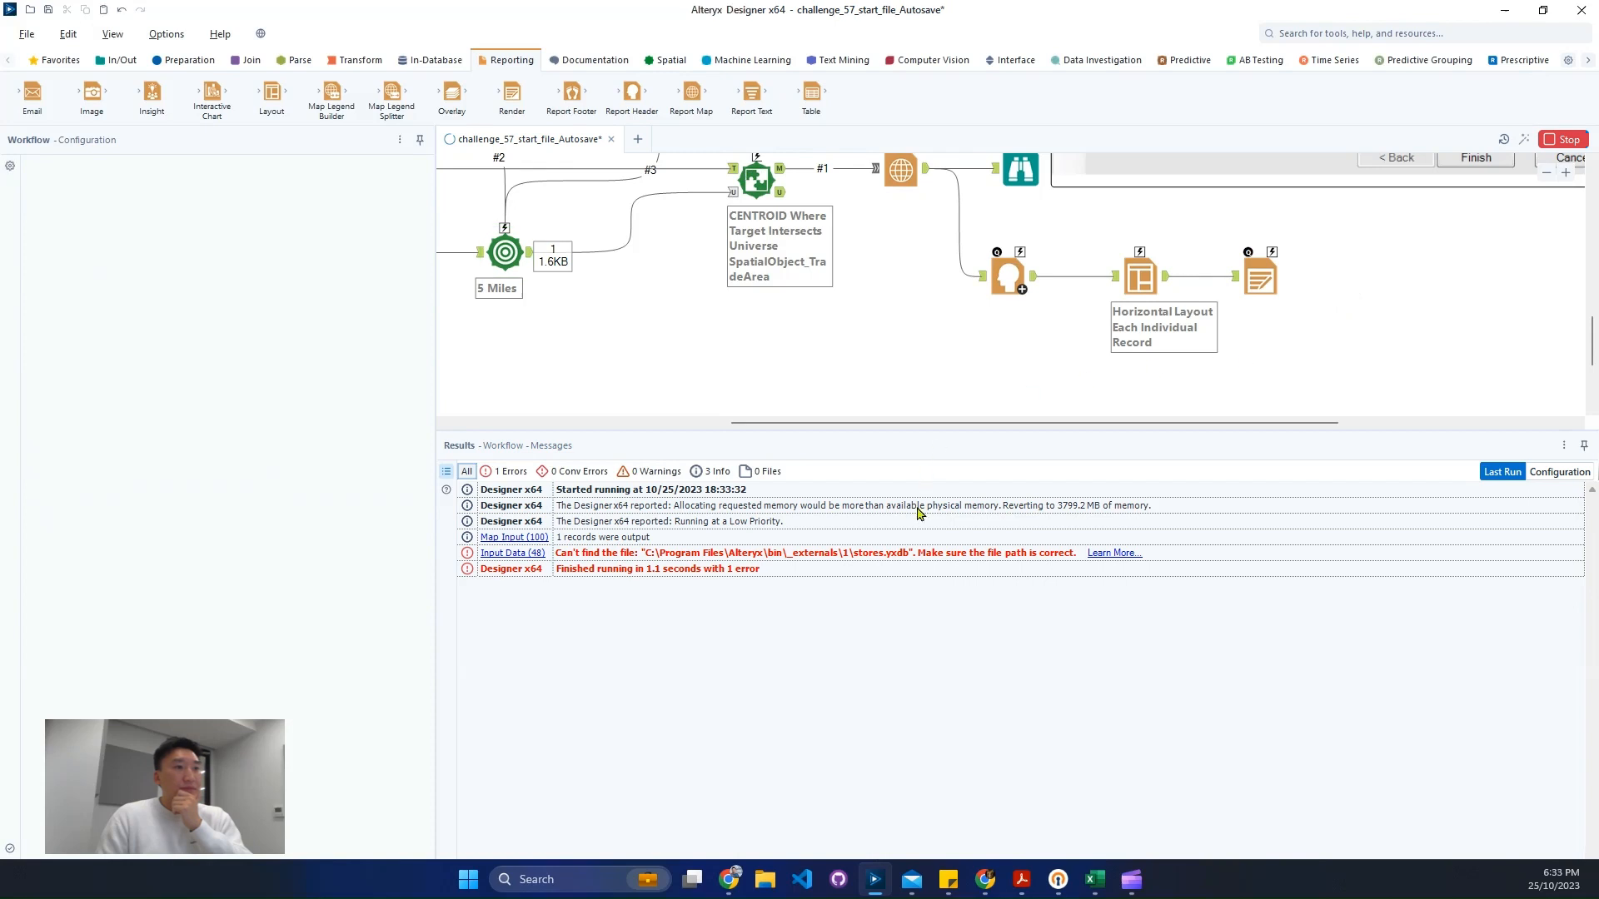
click(1547, 174)
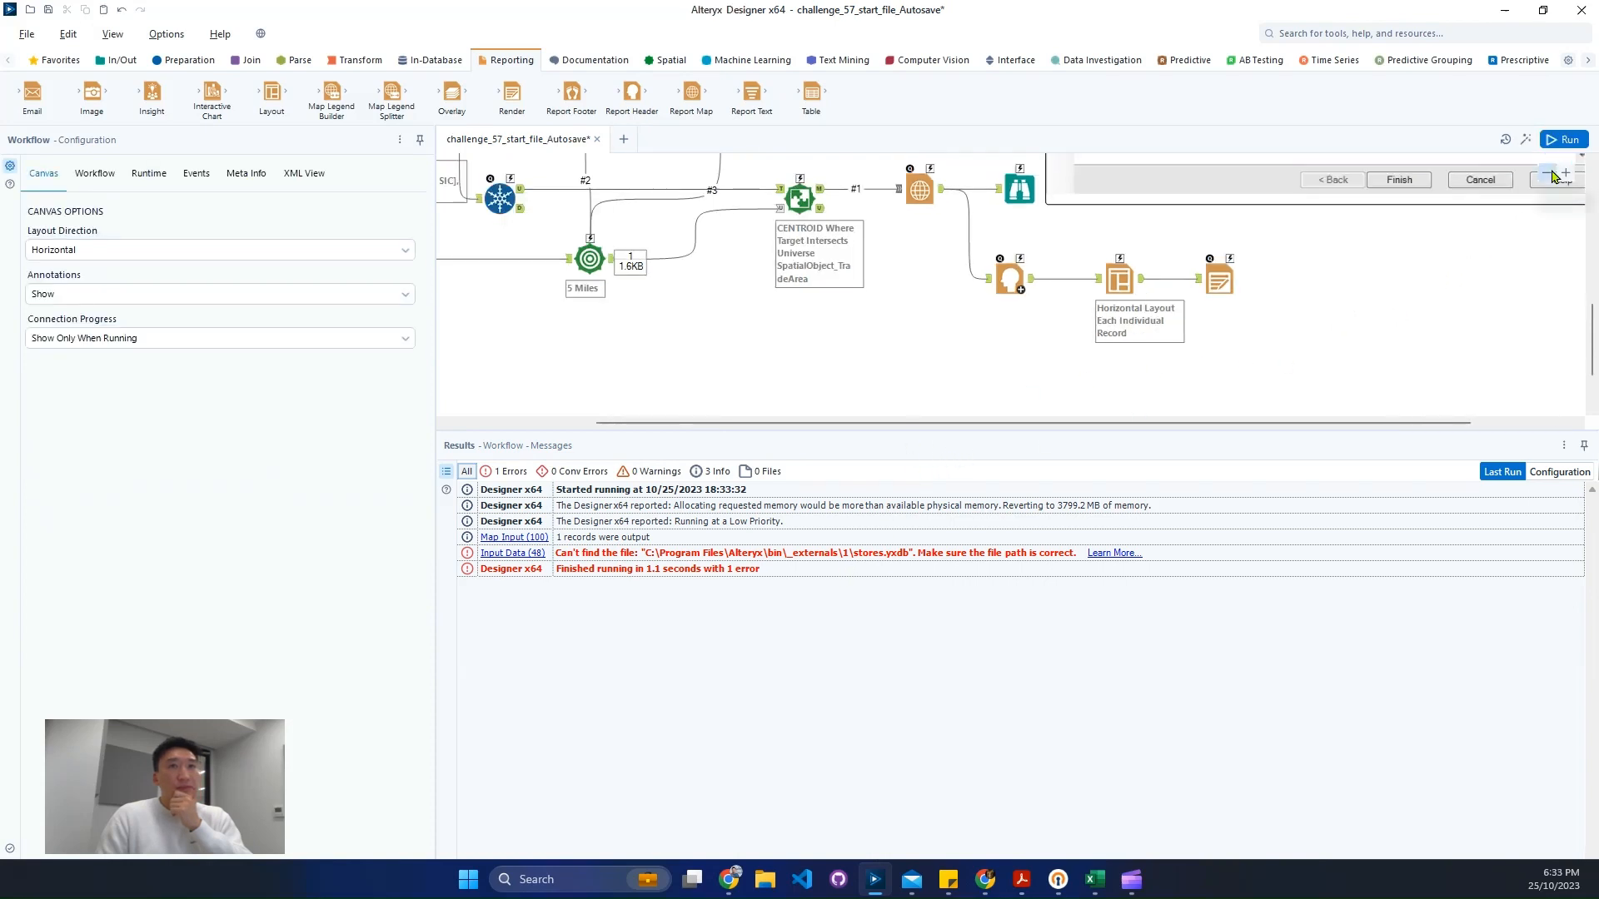
click(1547, 173)
- Reconnect the Input Data tool to the recent stores.yxdb file in the challenge_57_start_file (1) externals folder
scroll(866, 304, up, 3)
drag(733, 424, 587, 424)
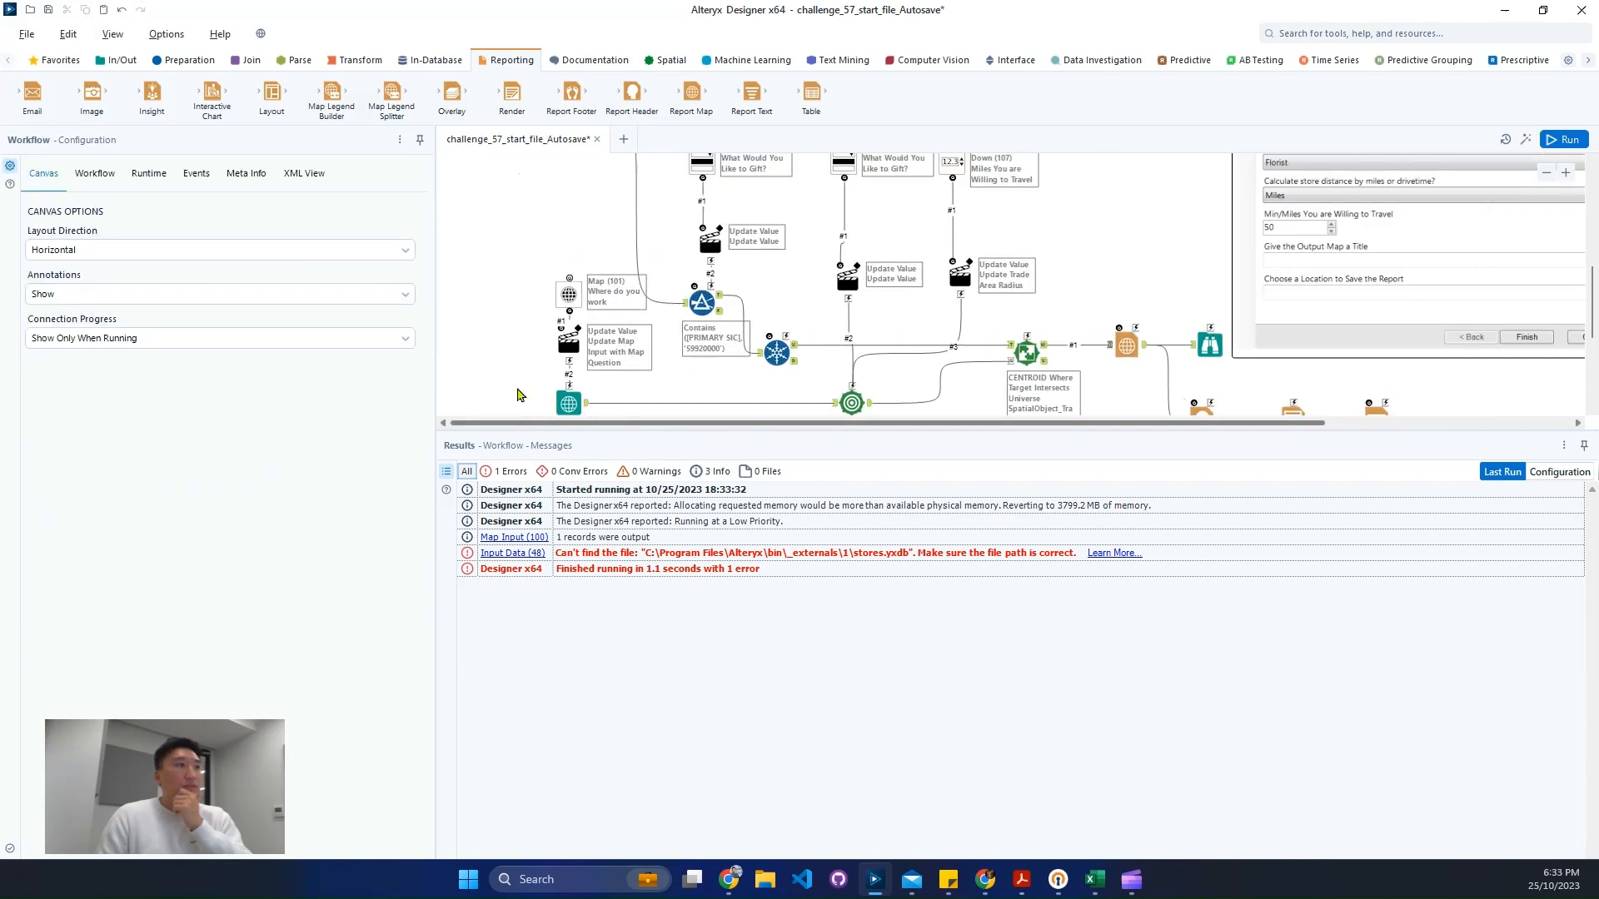
scroll(583, 333, up, 3)
click(502, 234)
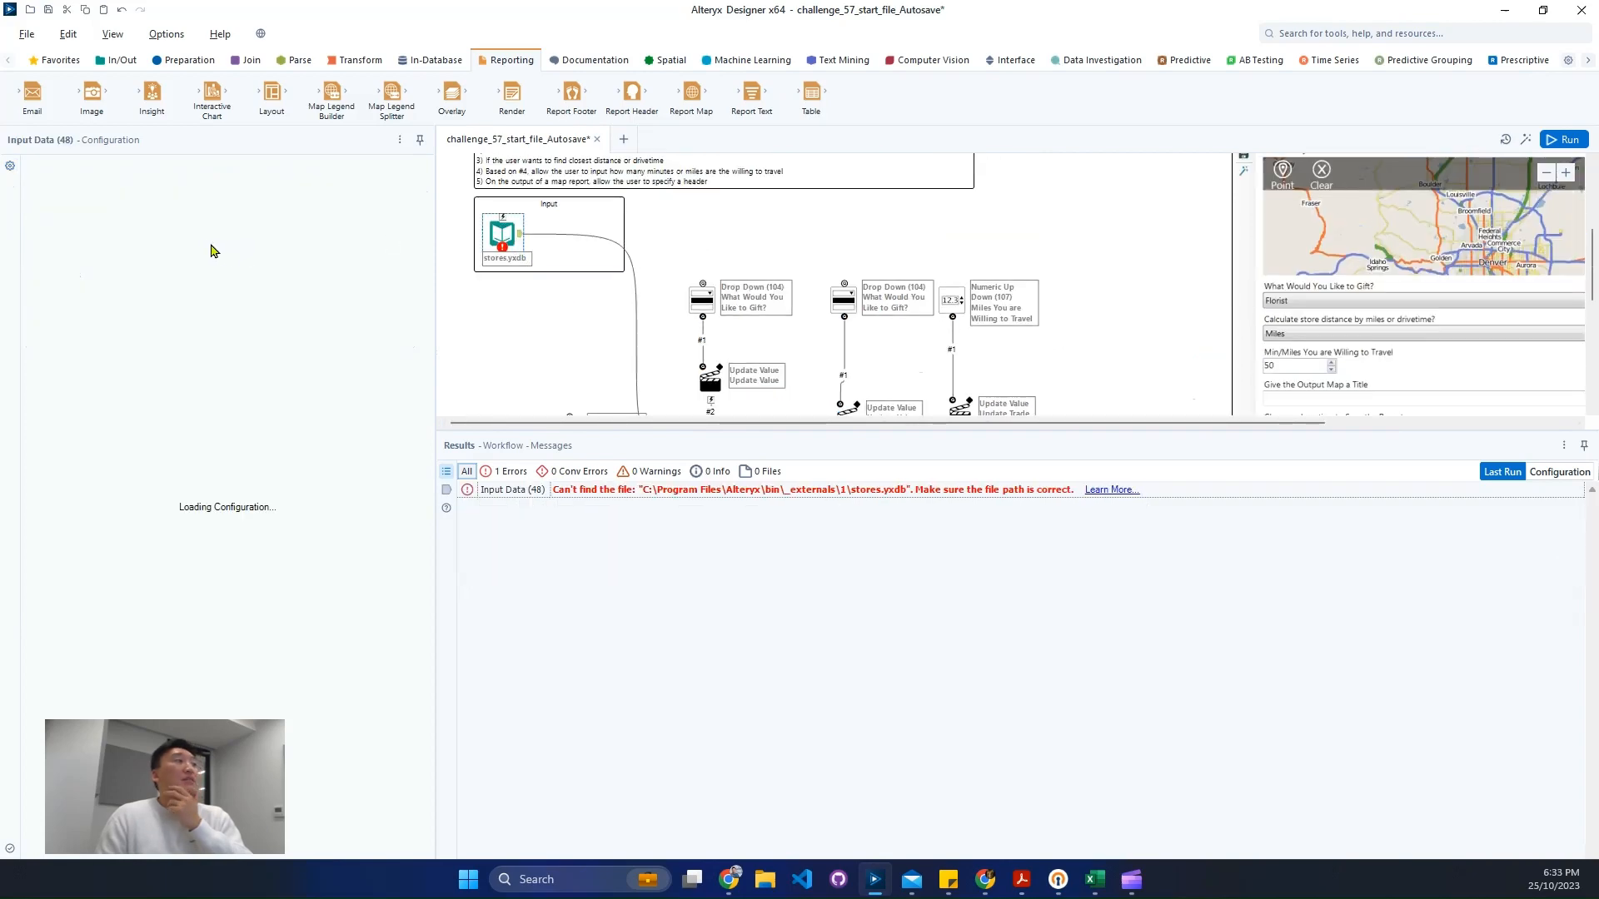
click(248, 203)
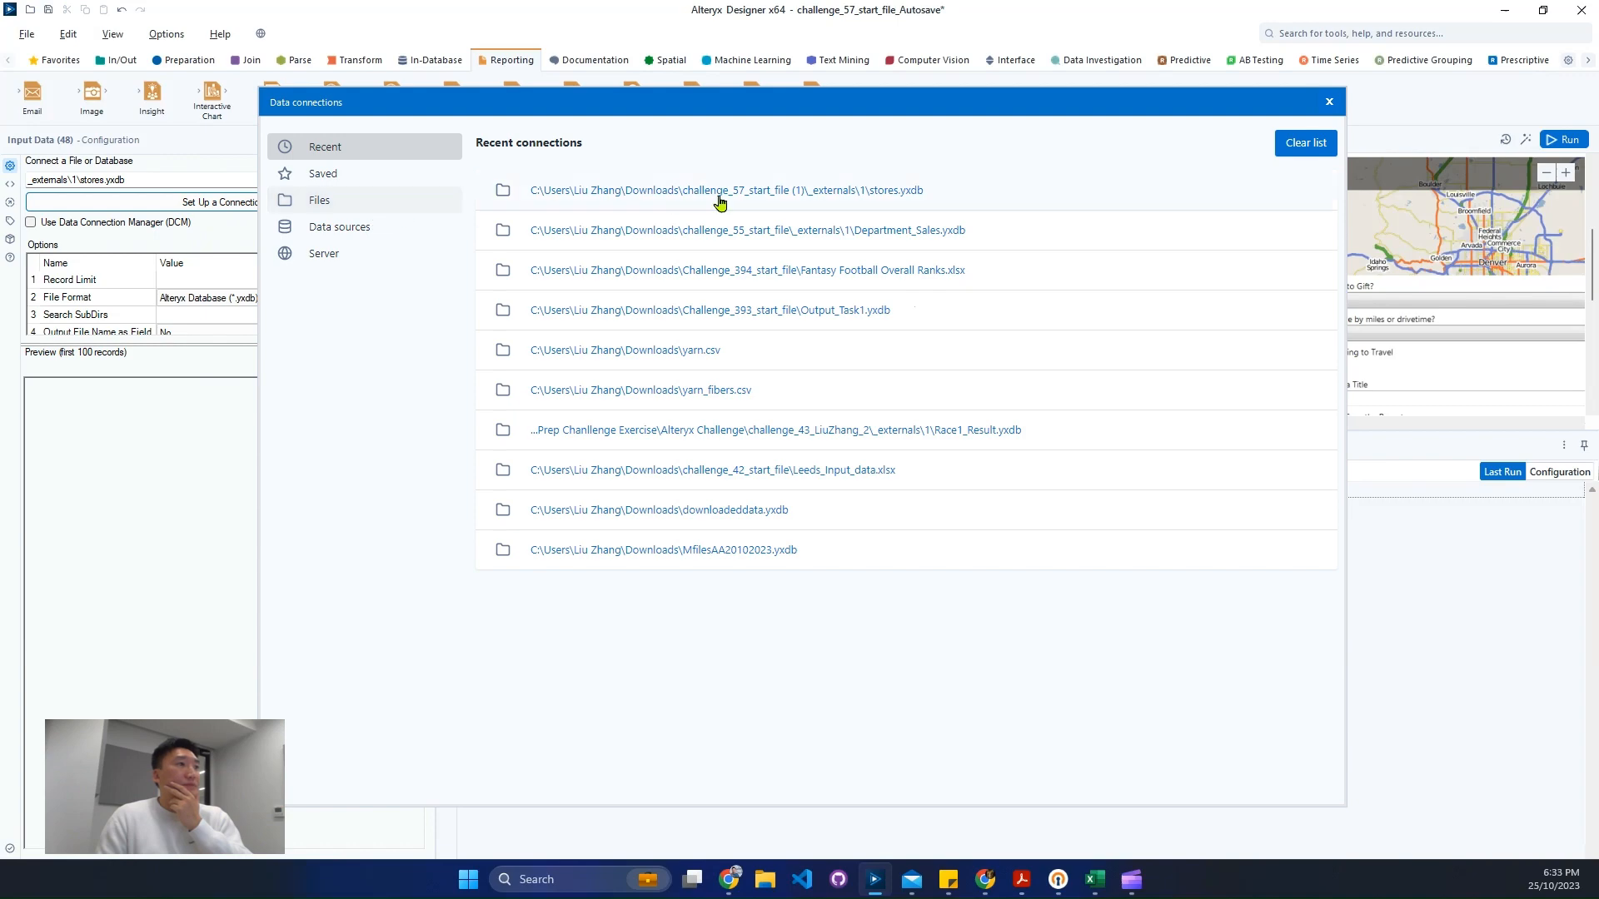
click(939, 205)
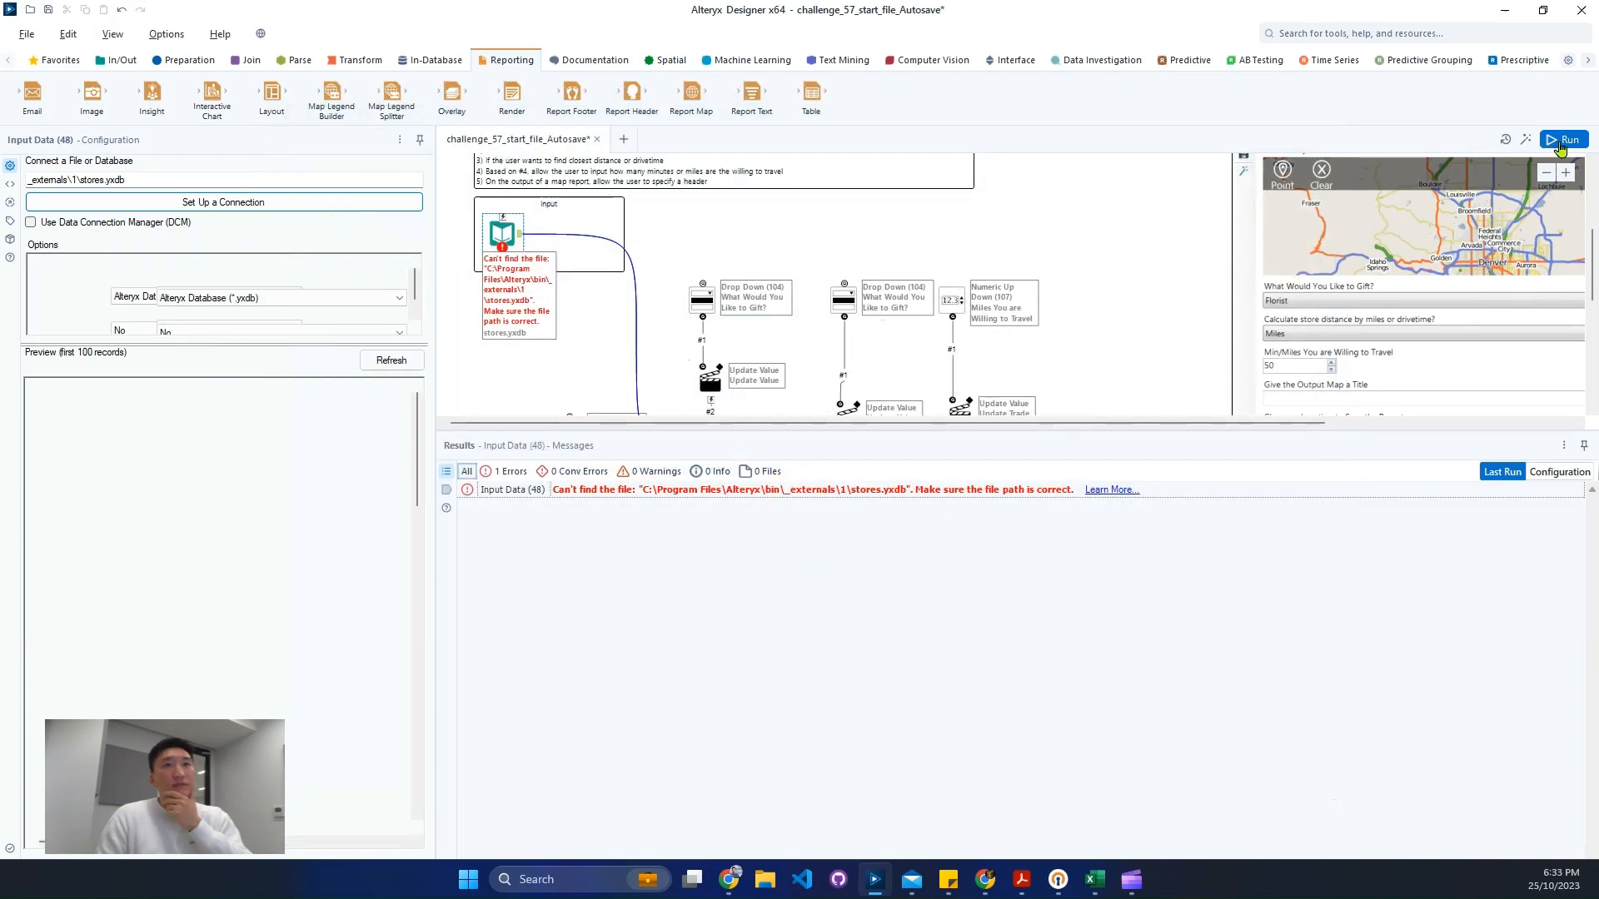
- Run the workflow again and open the rendered AC57.pcxml output
key(ctrl+r)
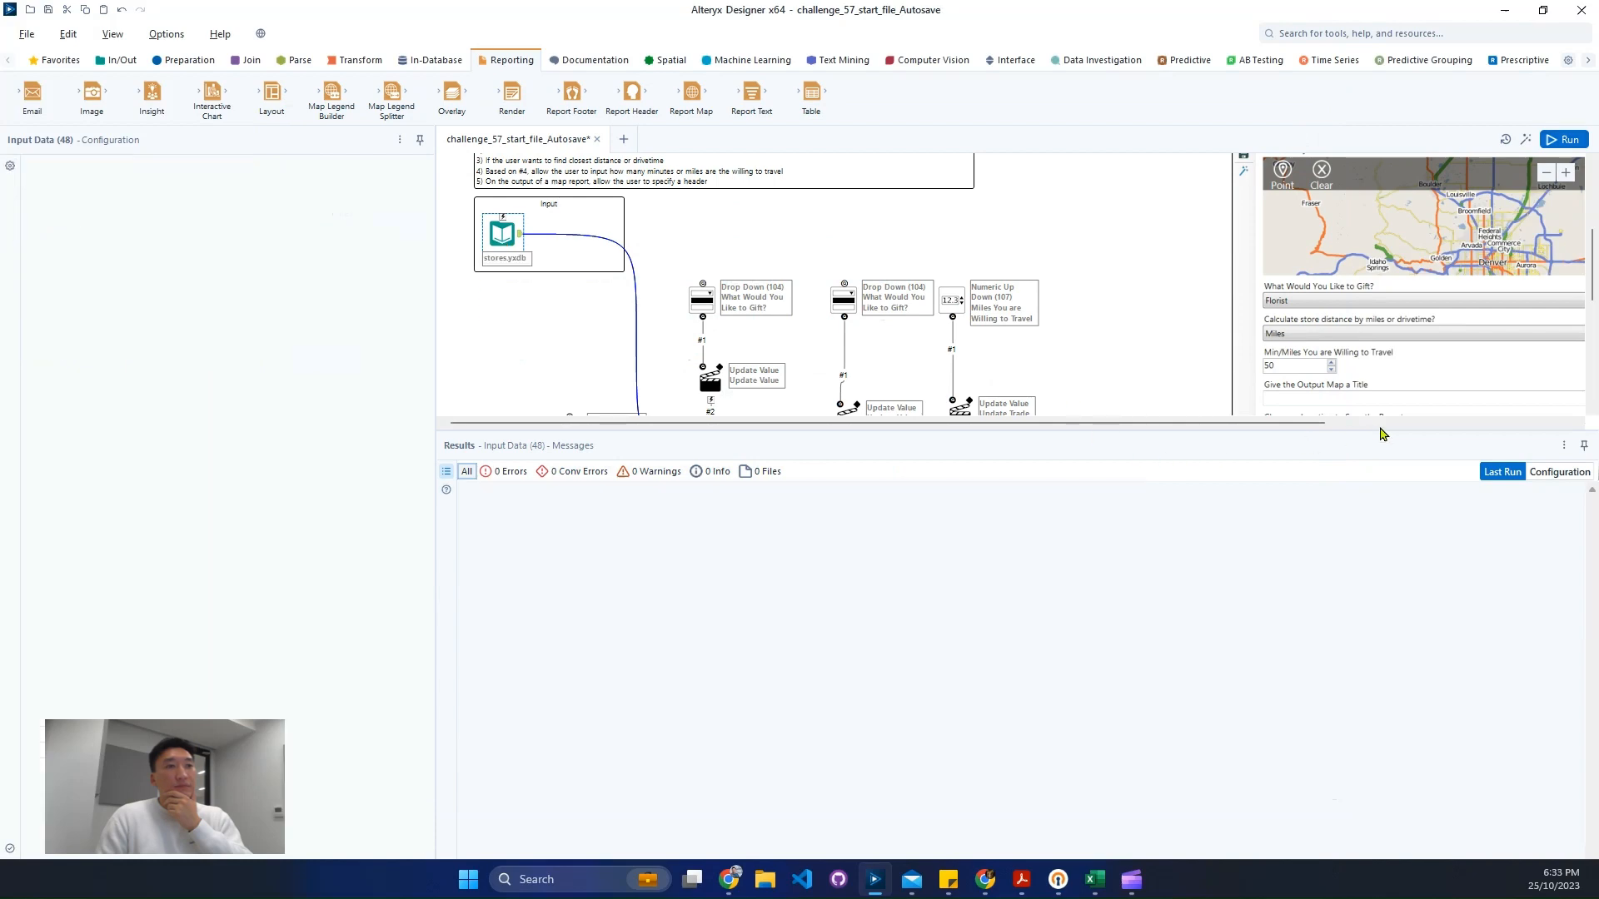
scroll(1124, 383, down, 3)
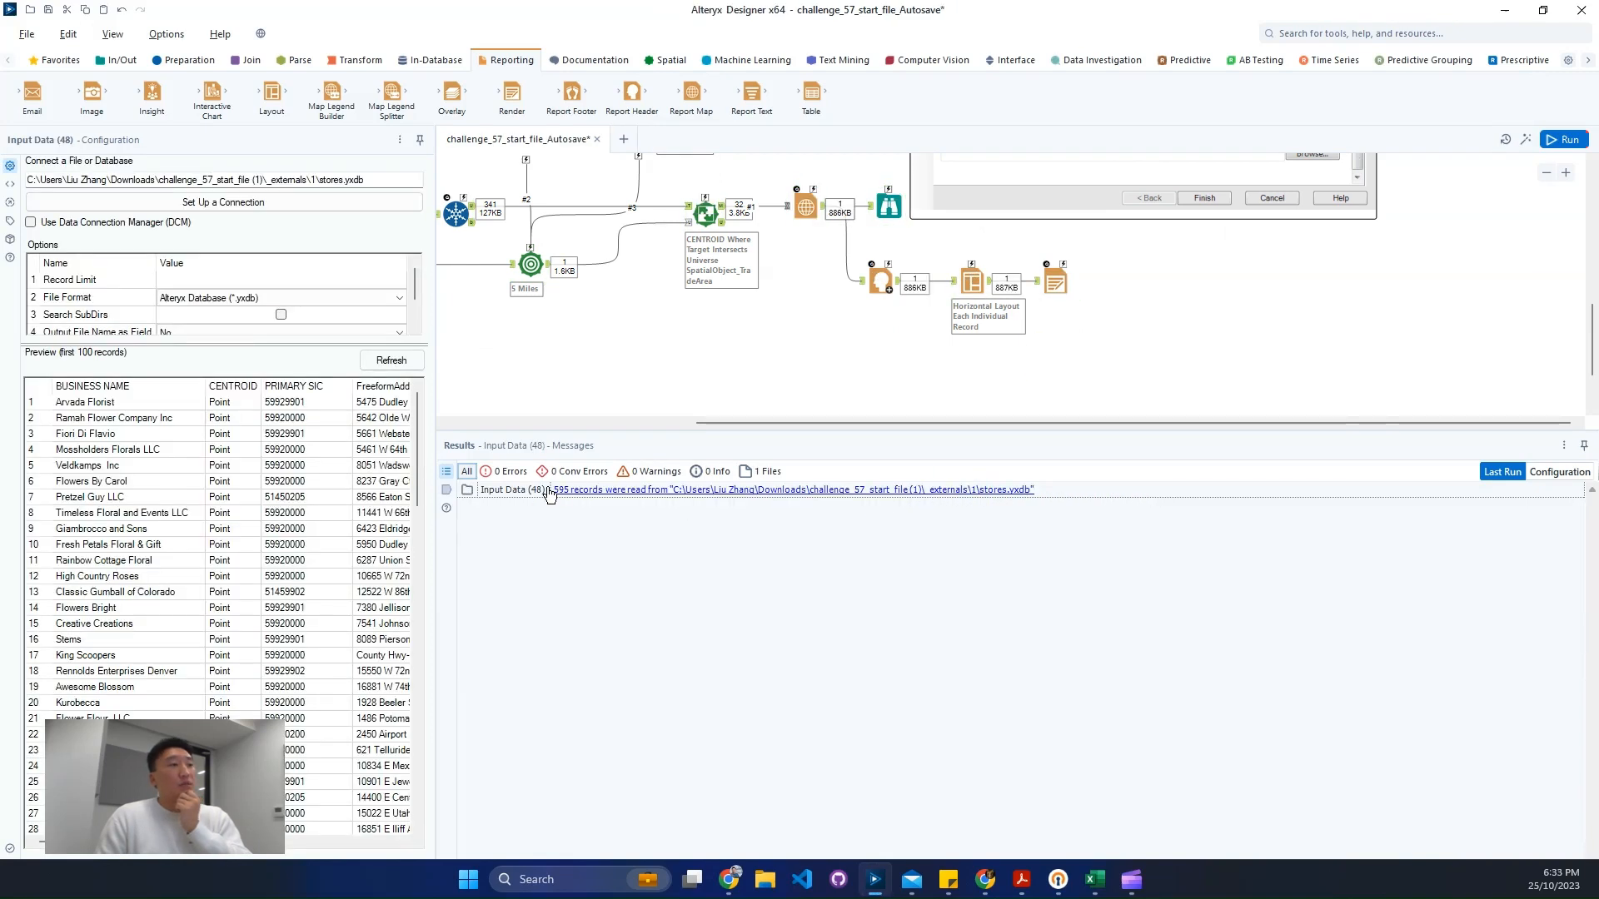
click(1081, 323)
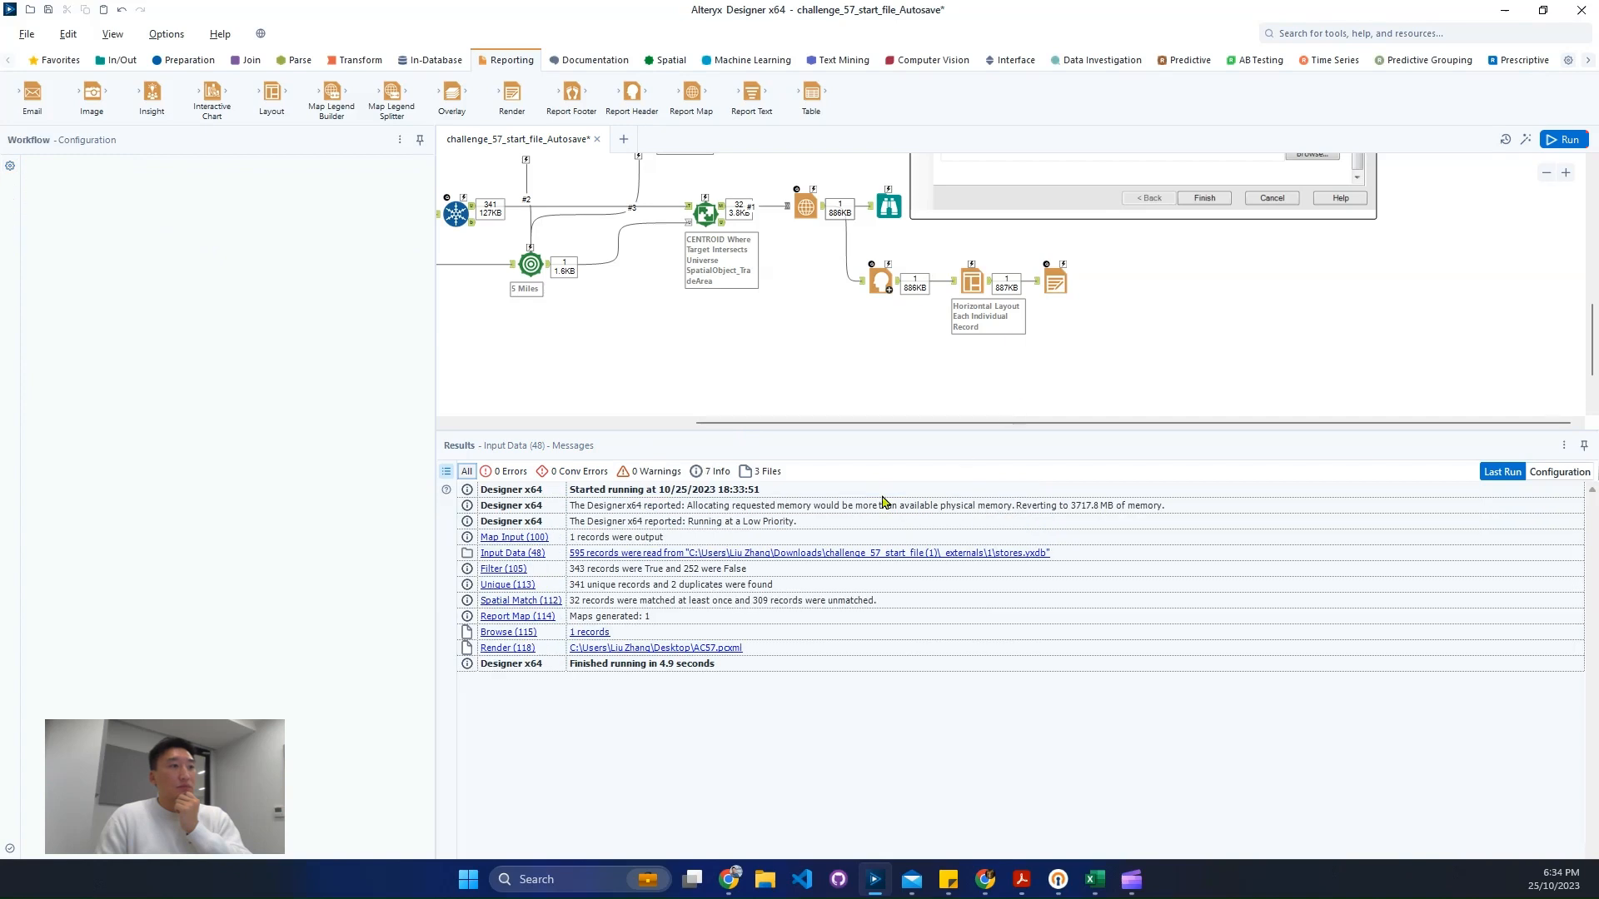
click(693, 652)
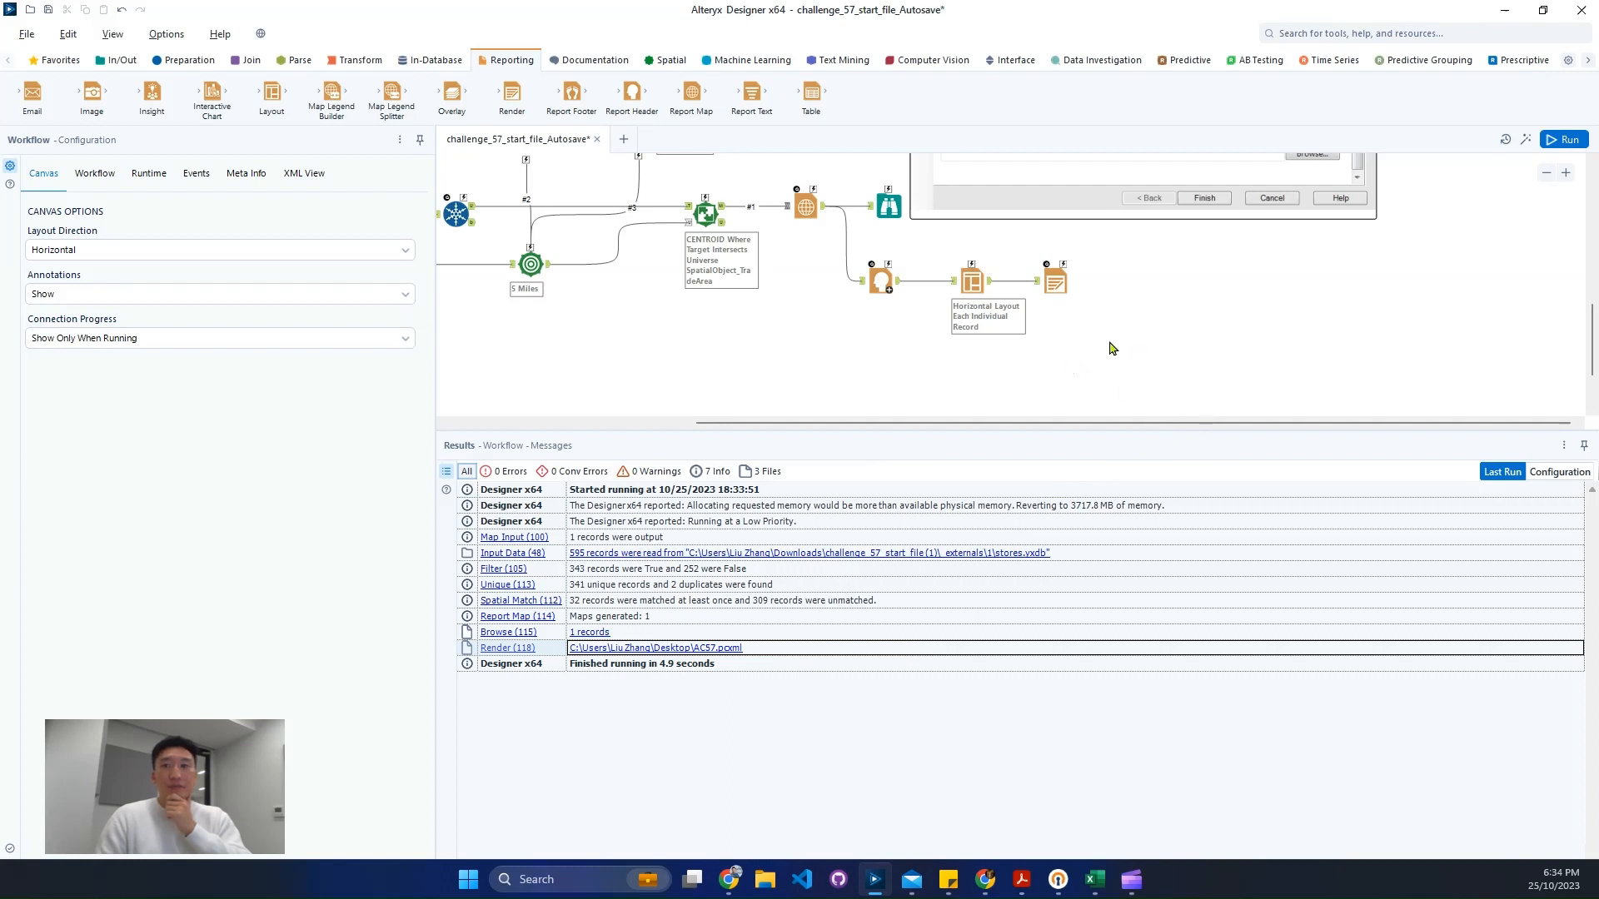
- Examine the rendered report's header text and map, then close the viewer
scroll(1113, 348, up, 2)
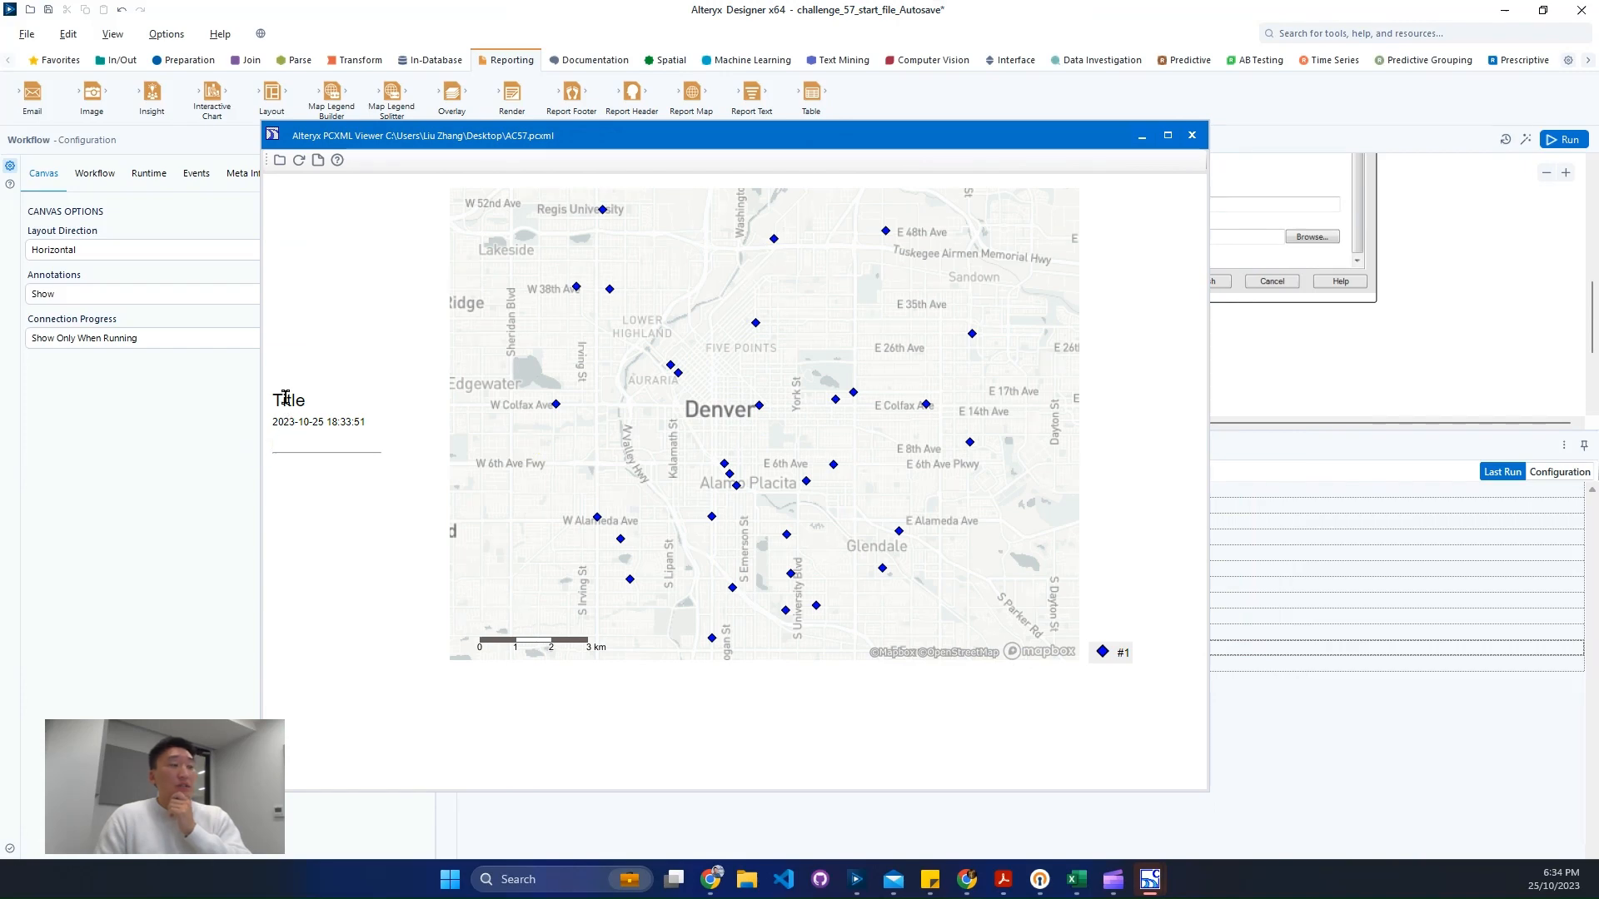
drag(284, 398, 357, 472)
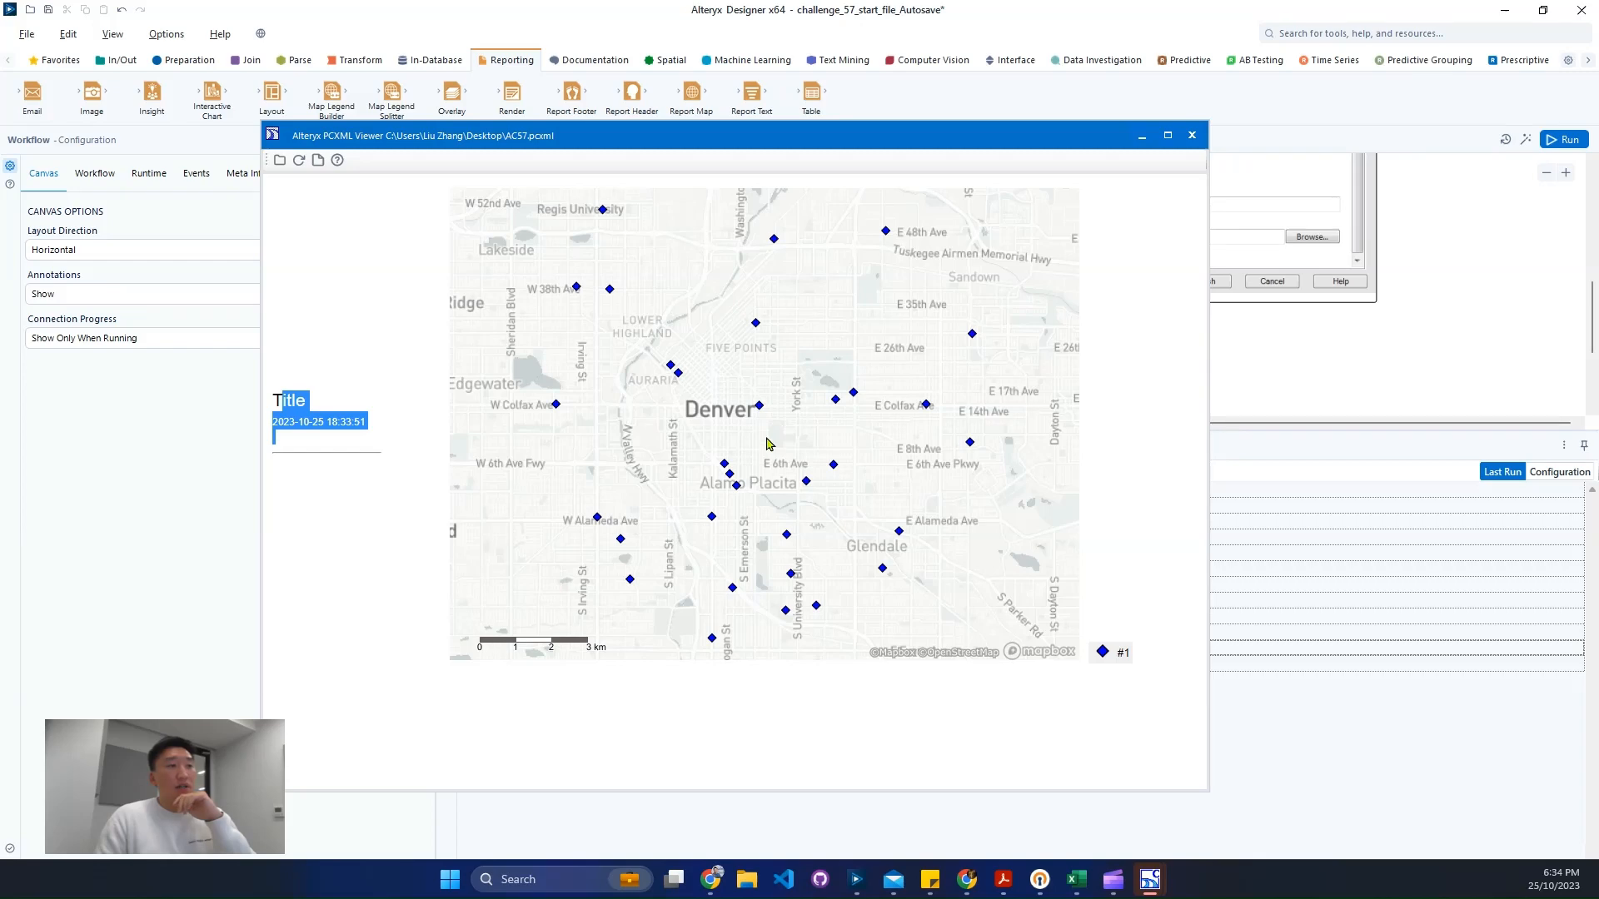
click(1191, 135)
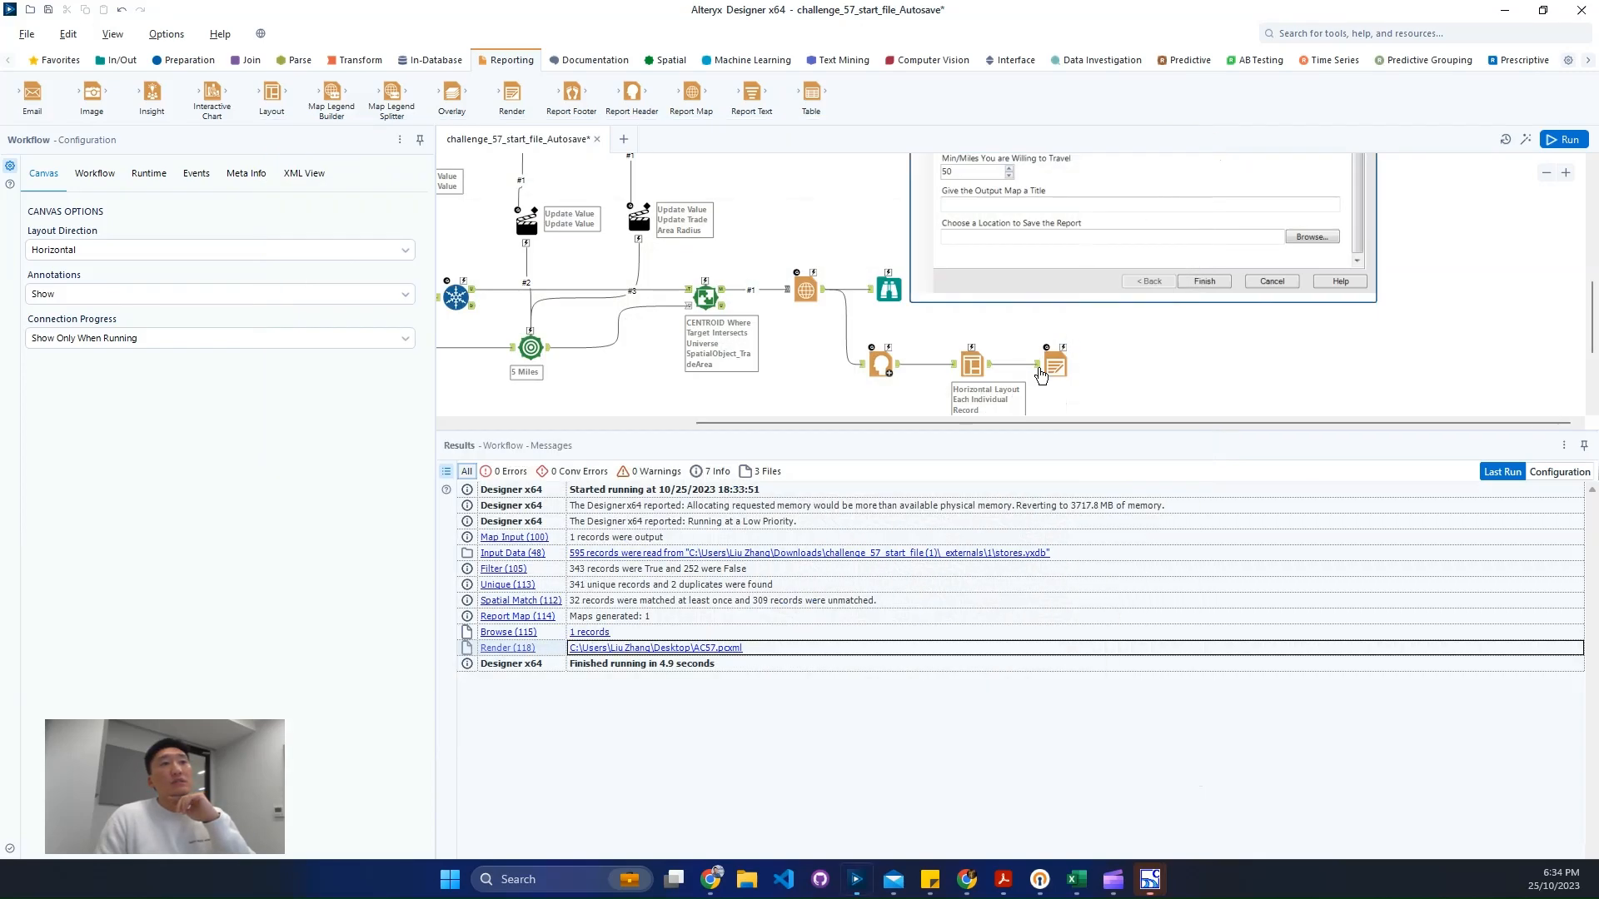
- Connect the 5 Miles trade area output to the Report Map tool as a second incoming connection
drag(551, 348, 789, 290)
click(822, 301)
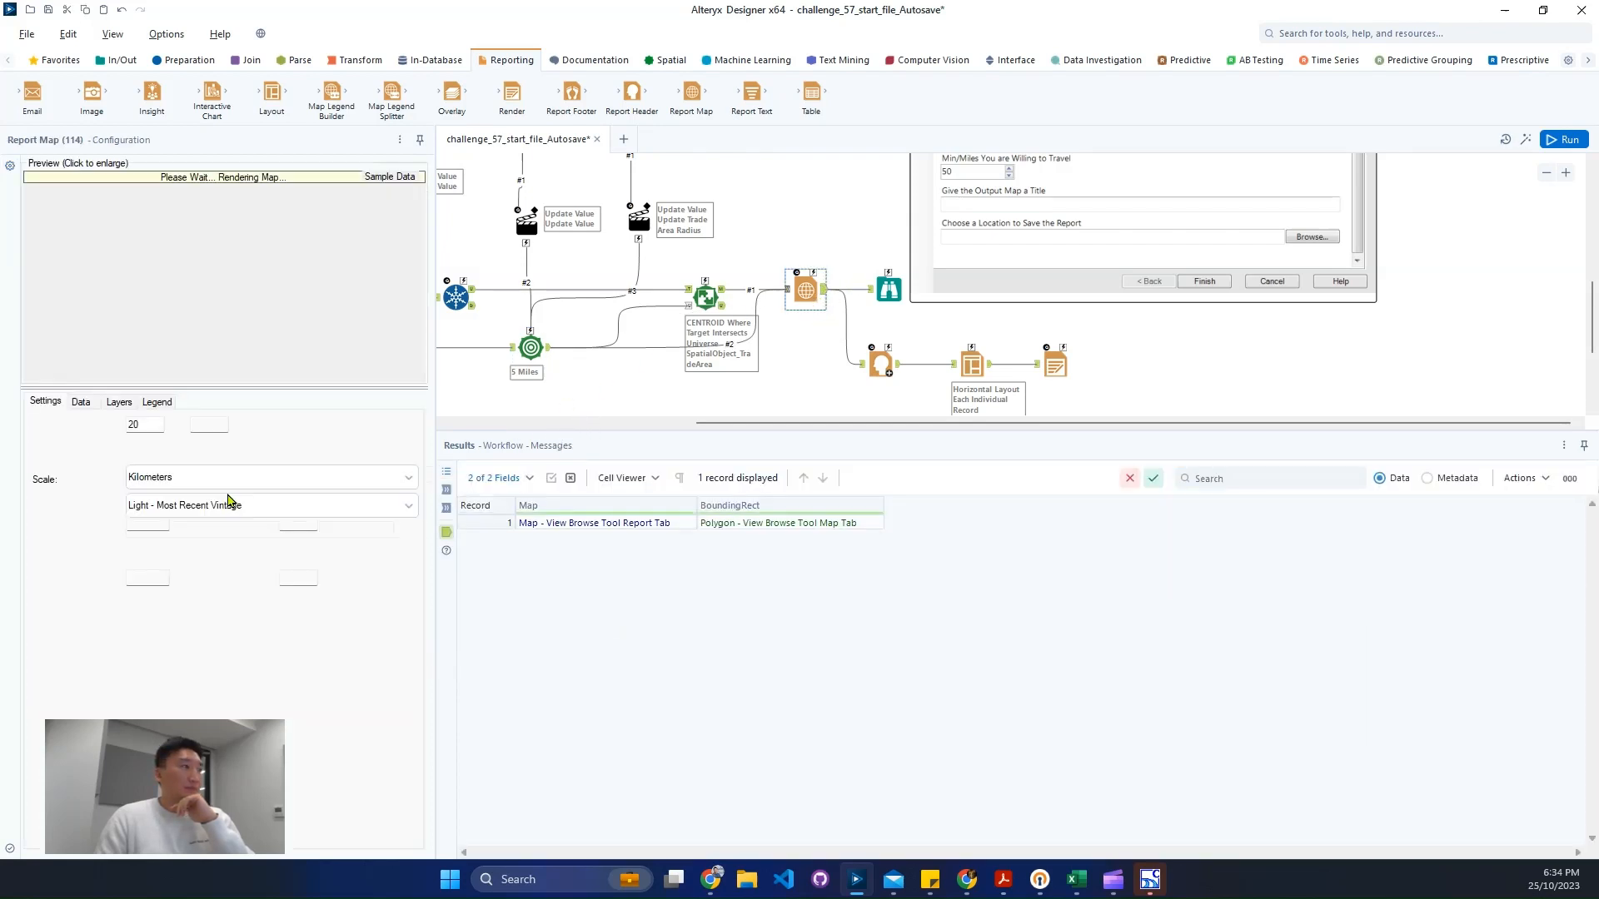
click(84, 402)
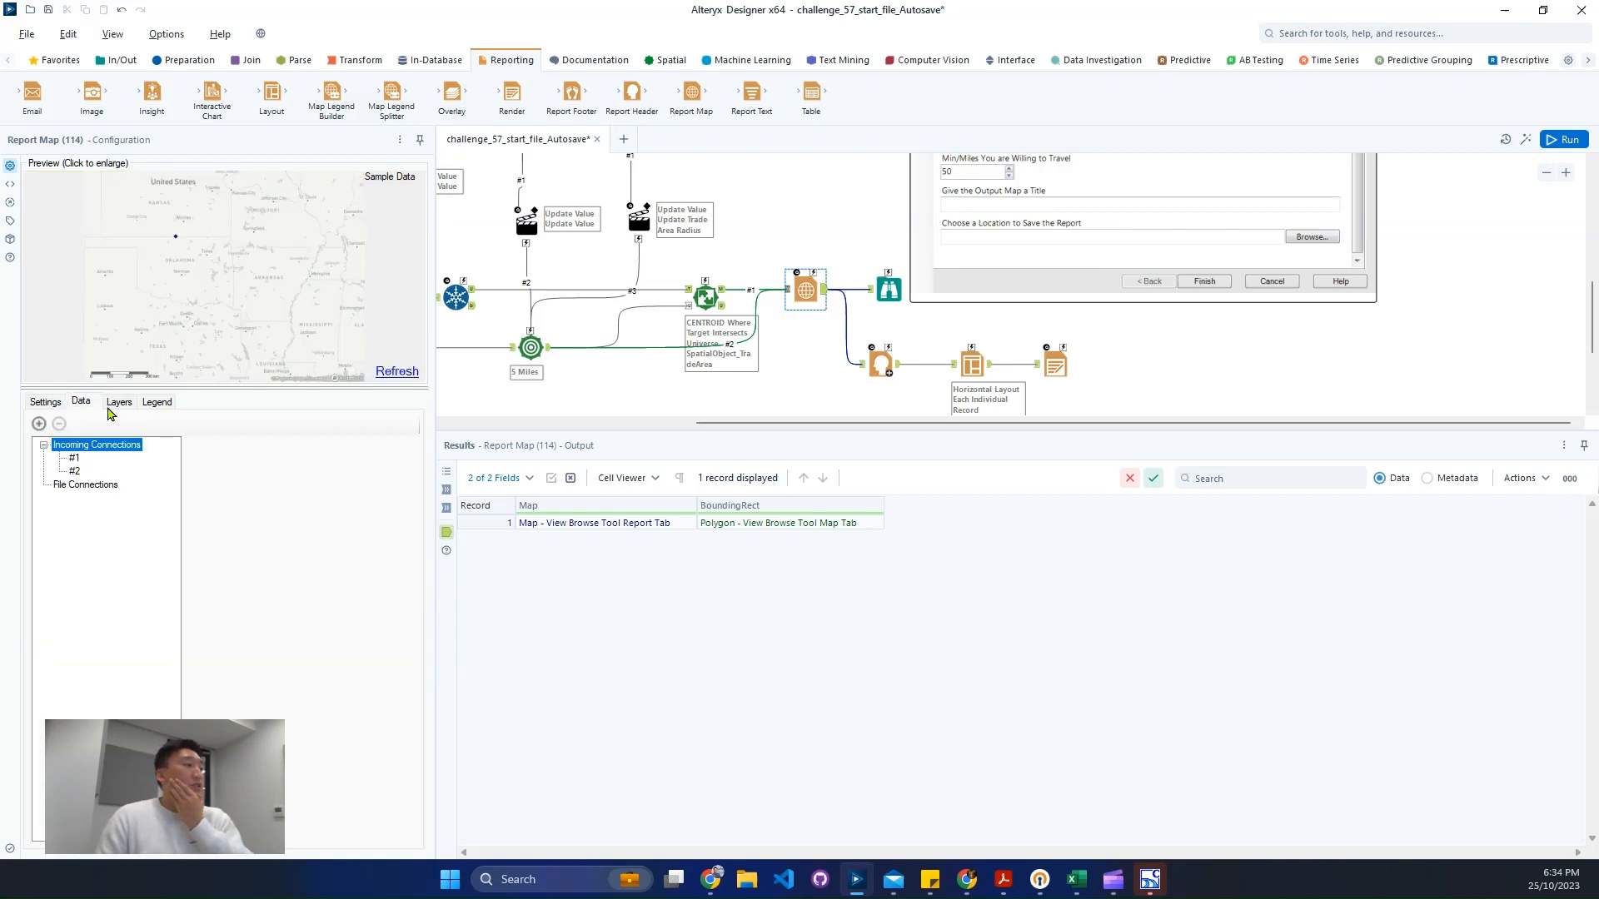
click(115, 401)
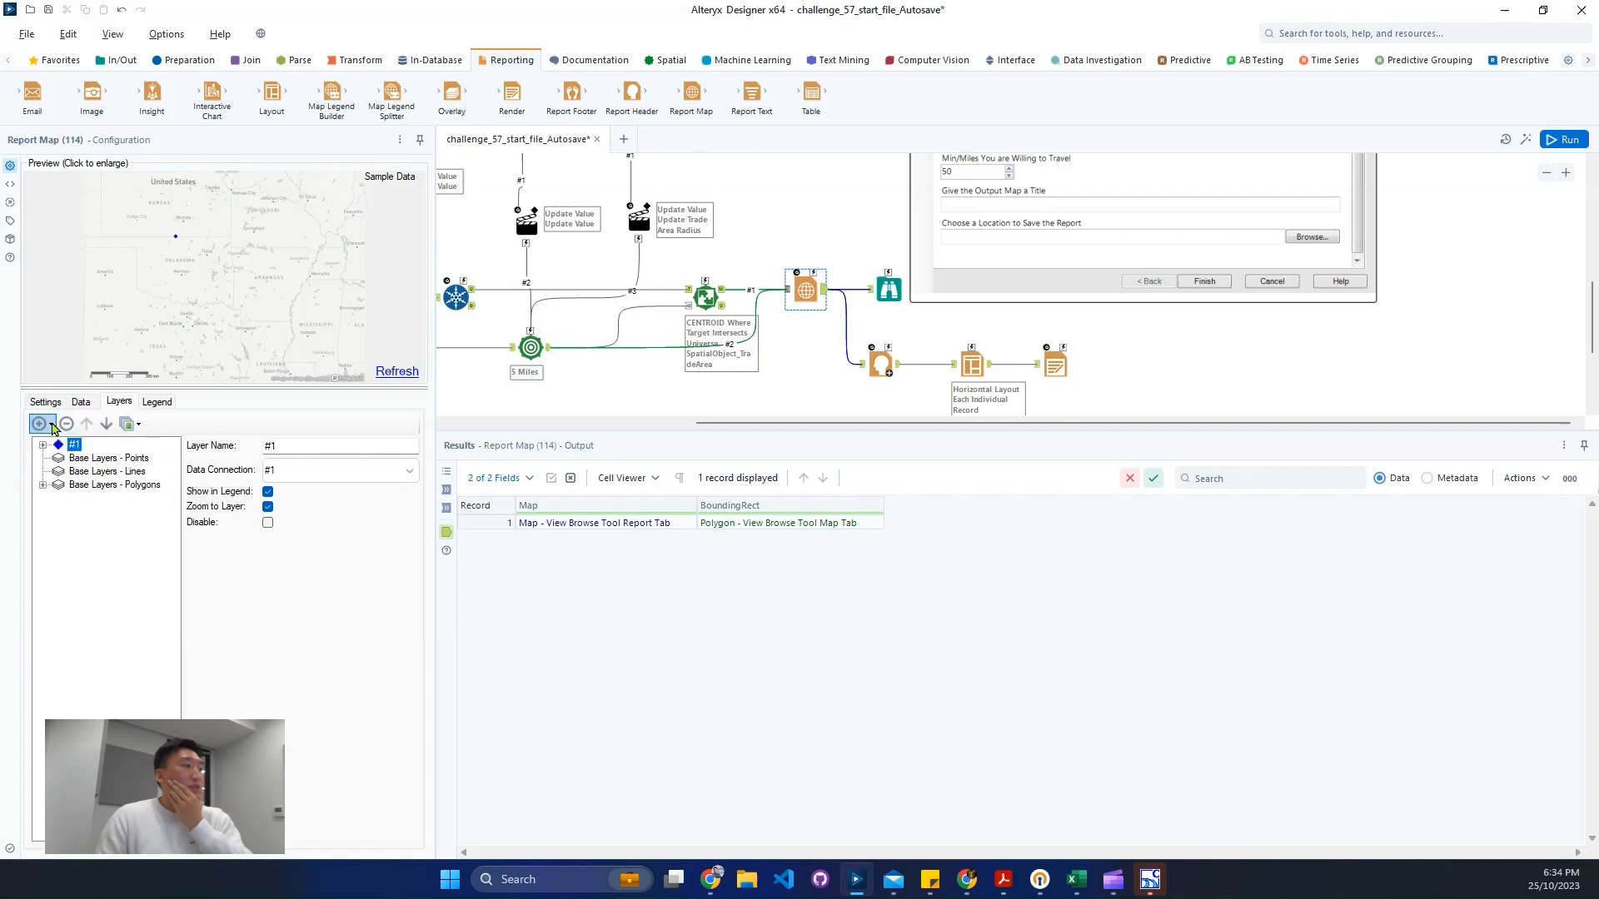
- Add connection #2 as a points layer on the Report Map, styled as a red Flag
click(41, 424)
mouse_move(103, 445)
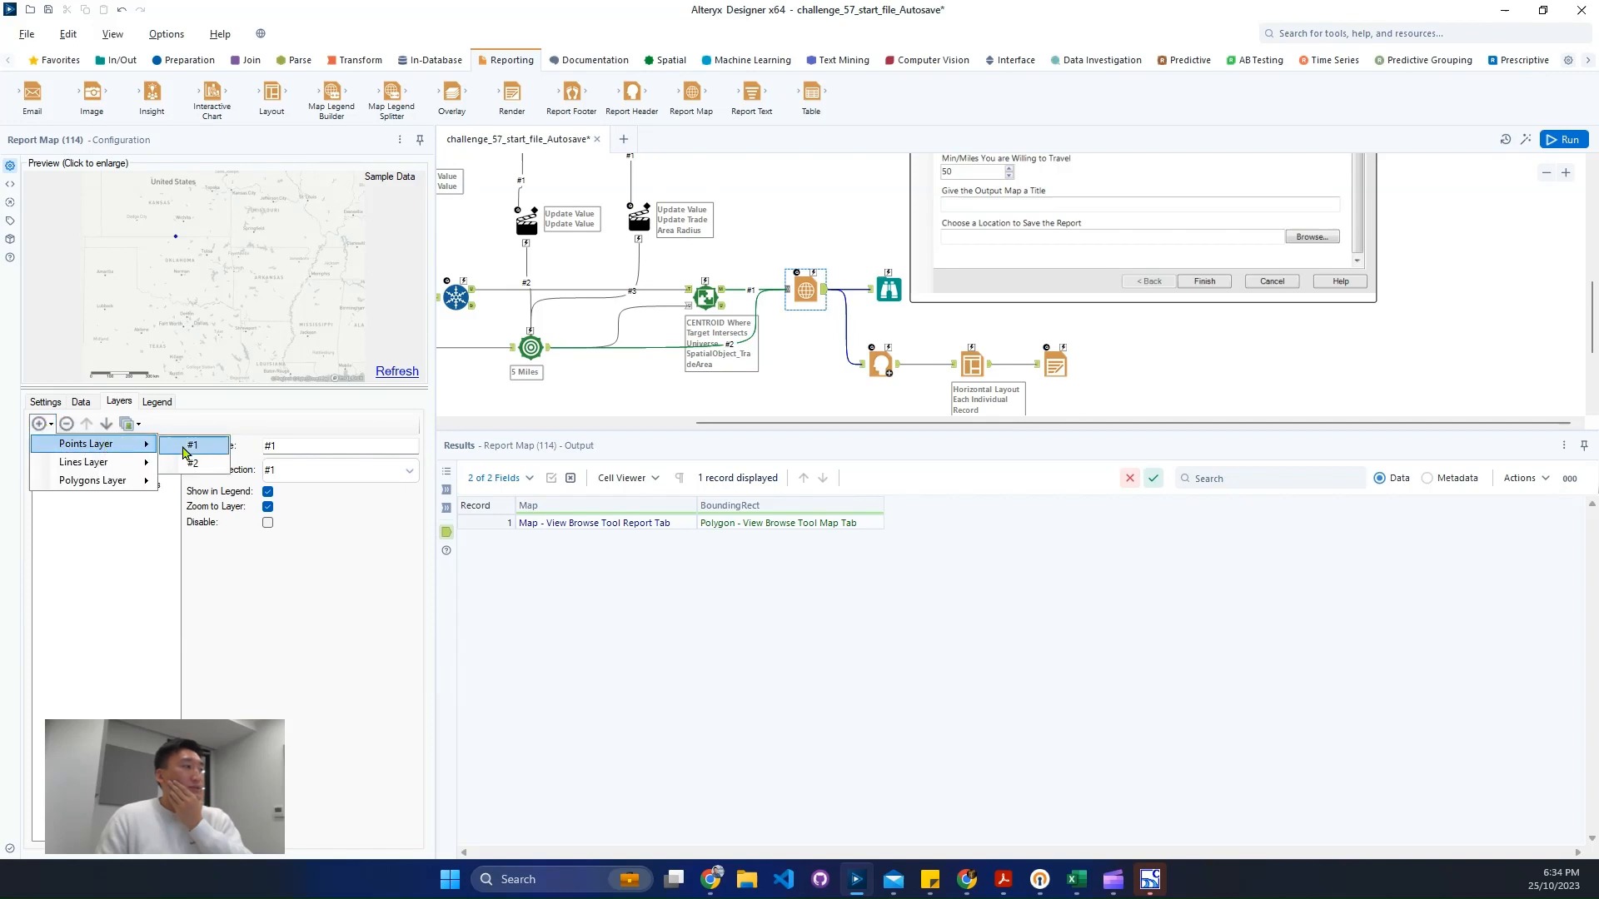
click(208, 462)
click(42, 458)
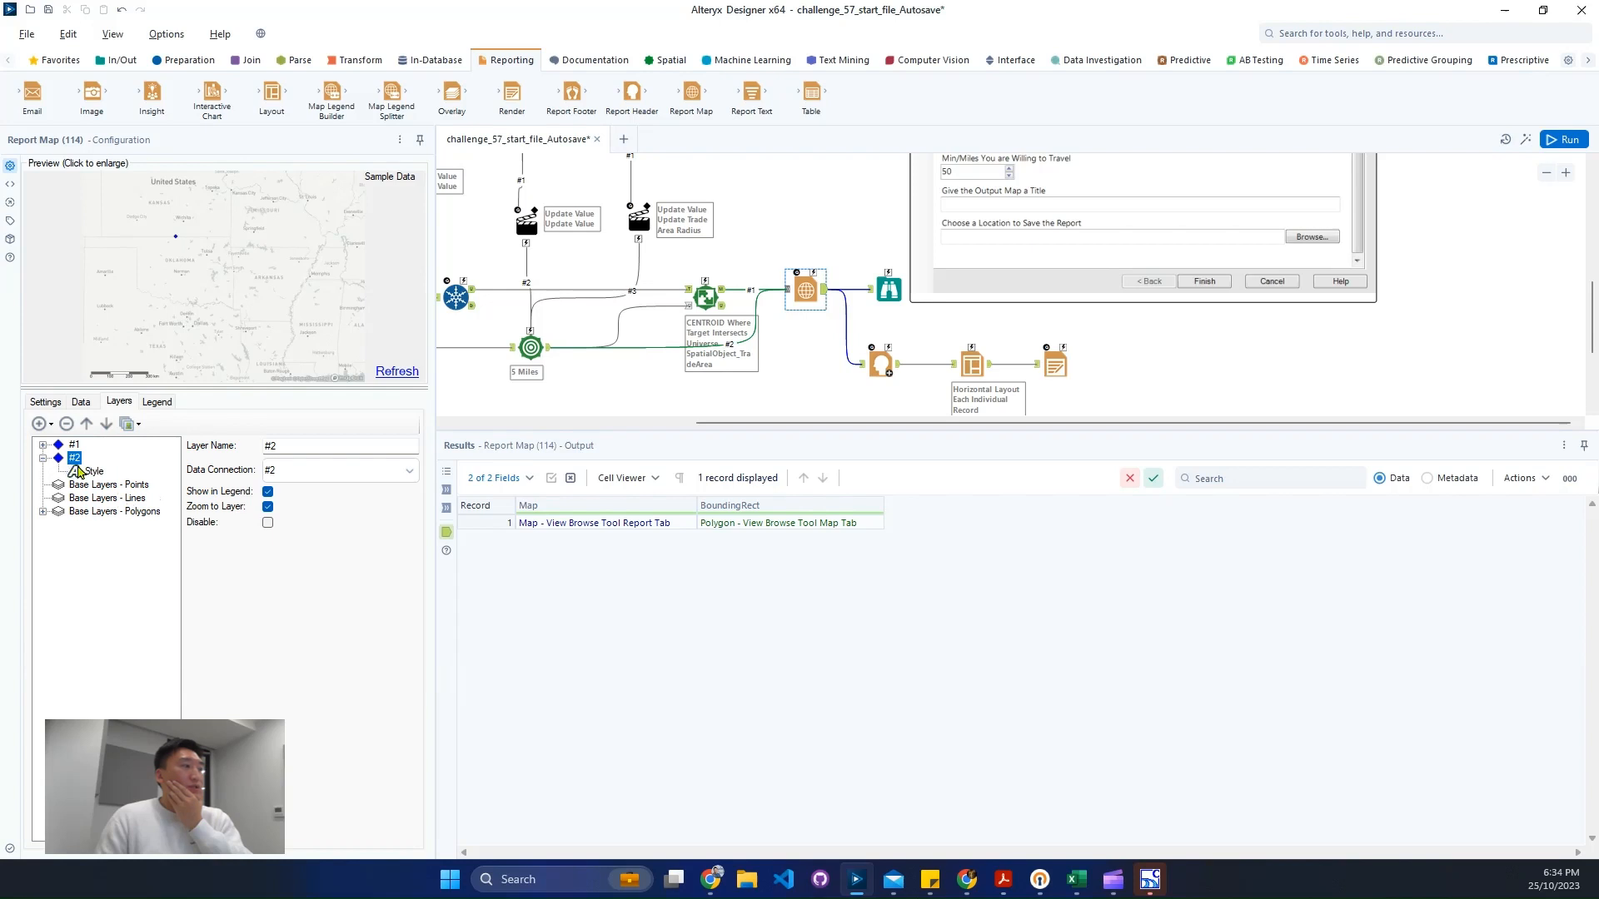
click(94, 472)
click(190, 458)
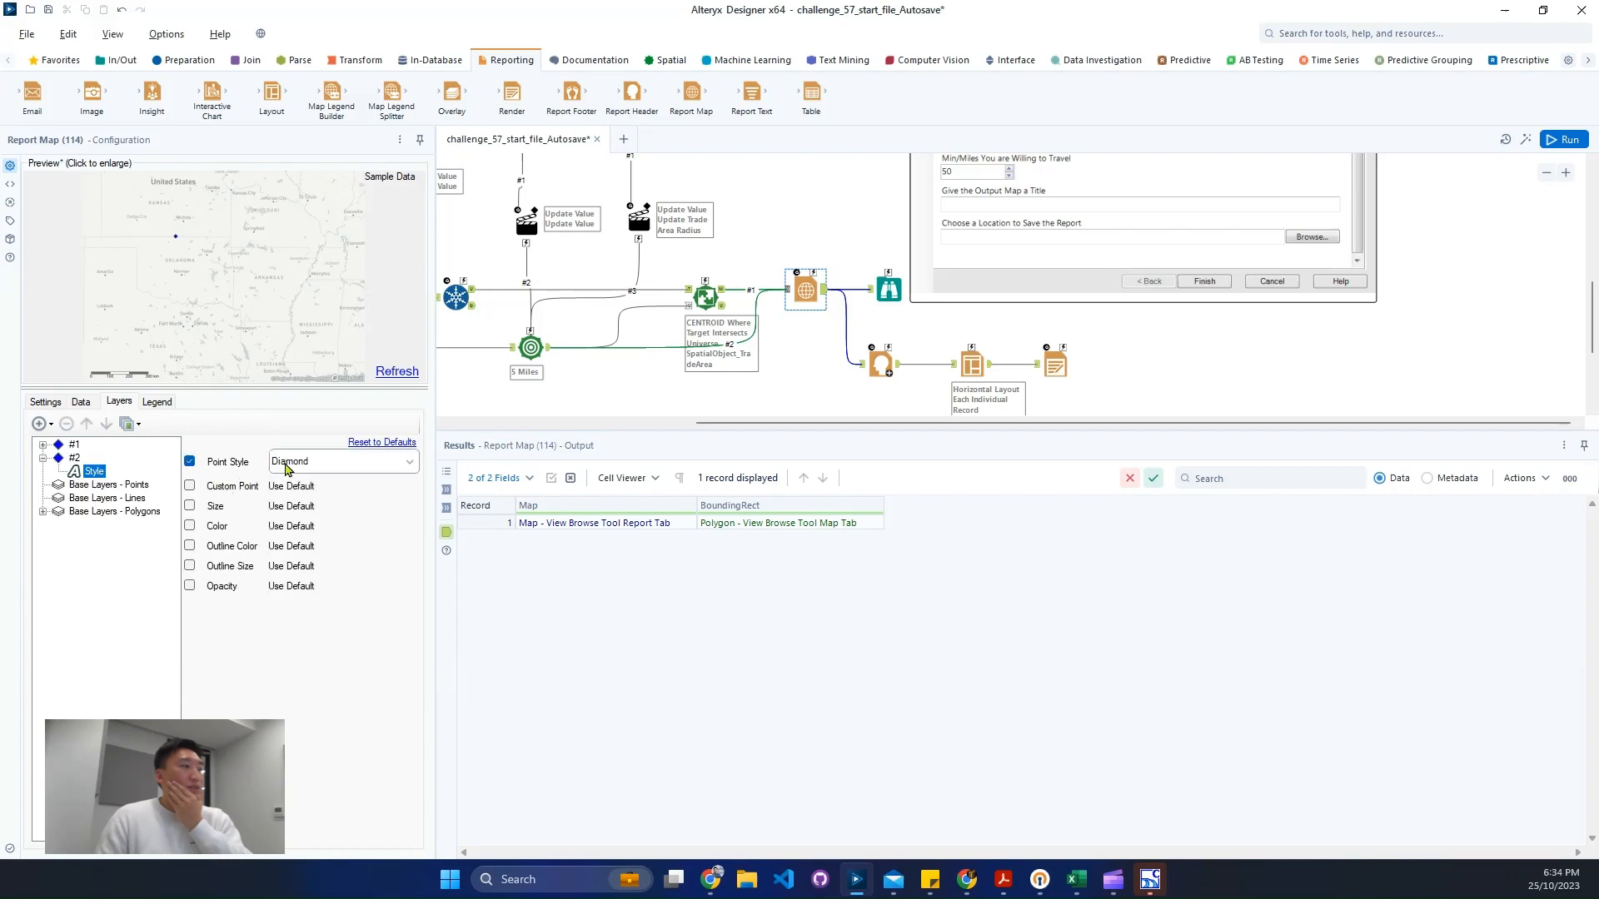
click(284, 462)
scroll(330, 495, down, 3)
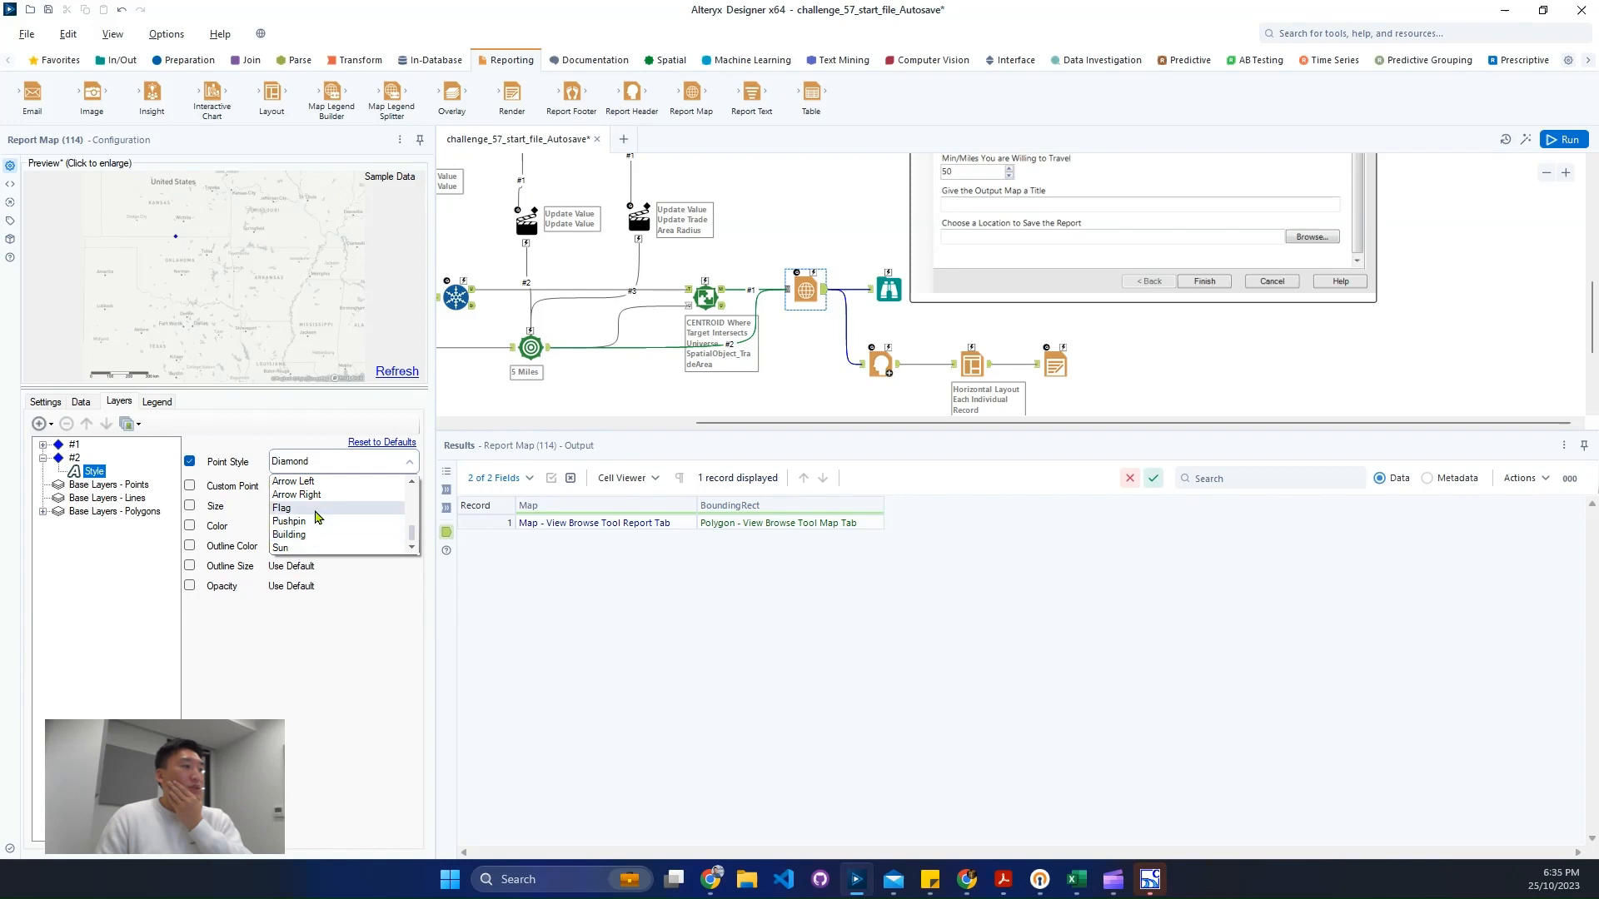
click(287, 507)
click(190, 525)
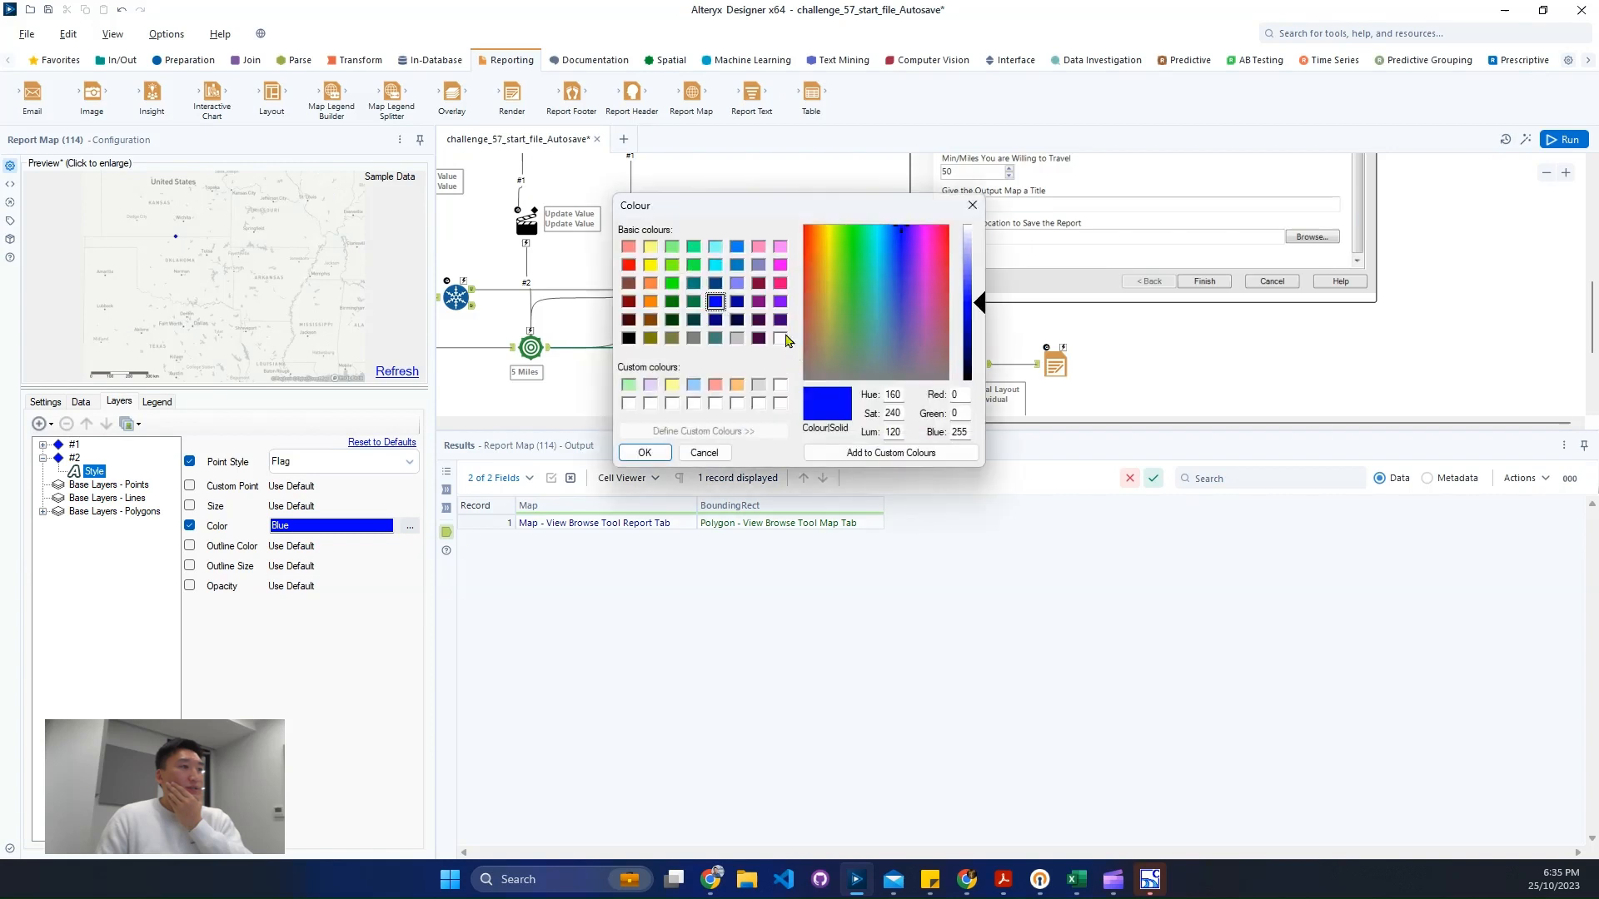
click(628, 264)
click(645, 452)
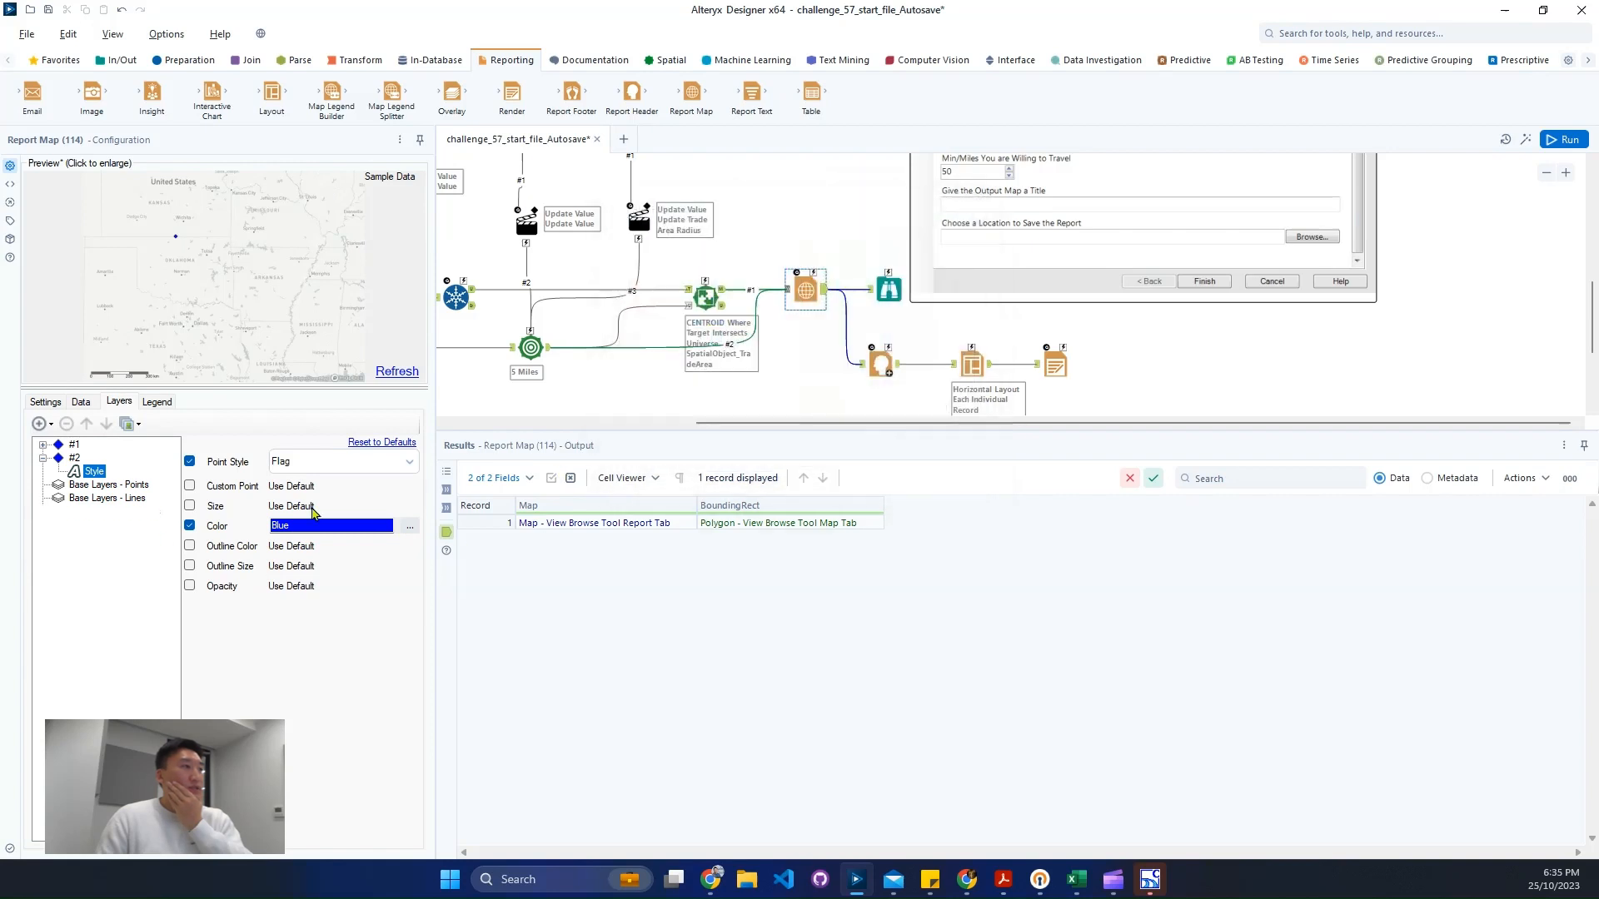
- Add connection #2 as a polygons layer and set its opacity to 10
click(47, 426)
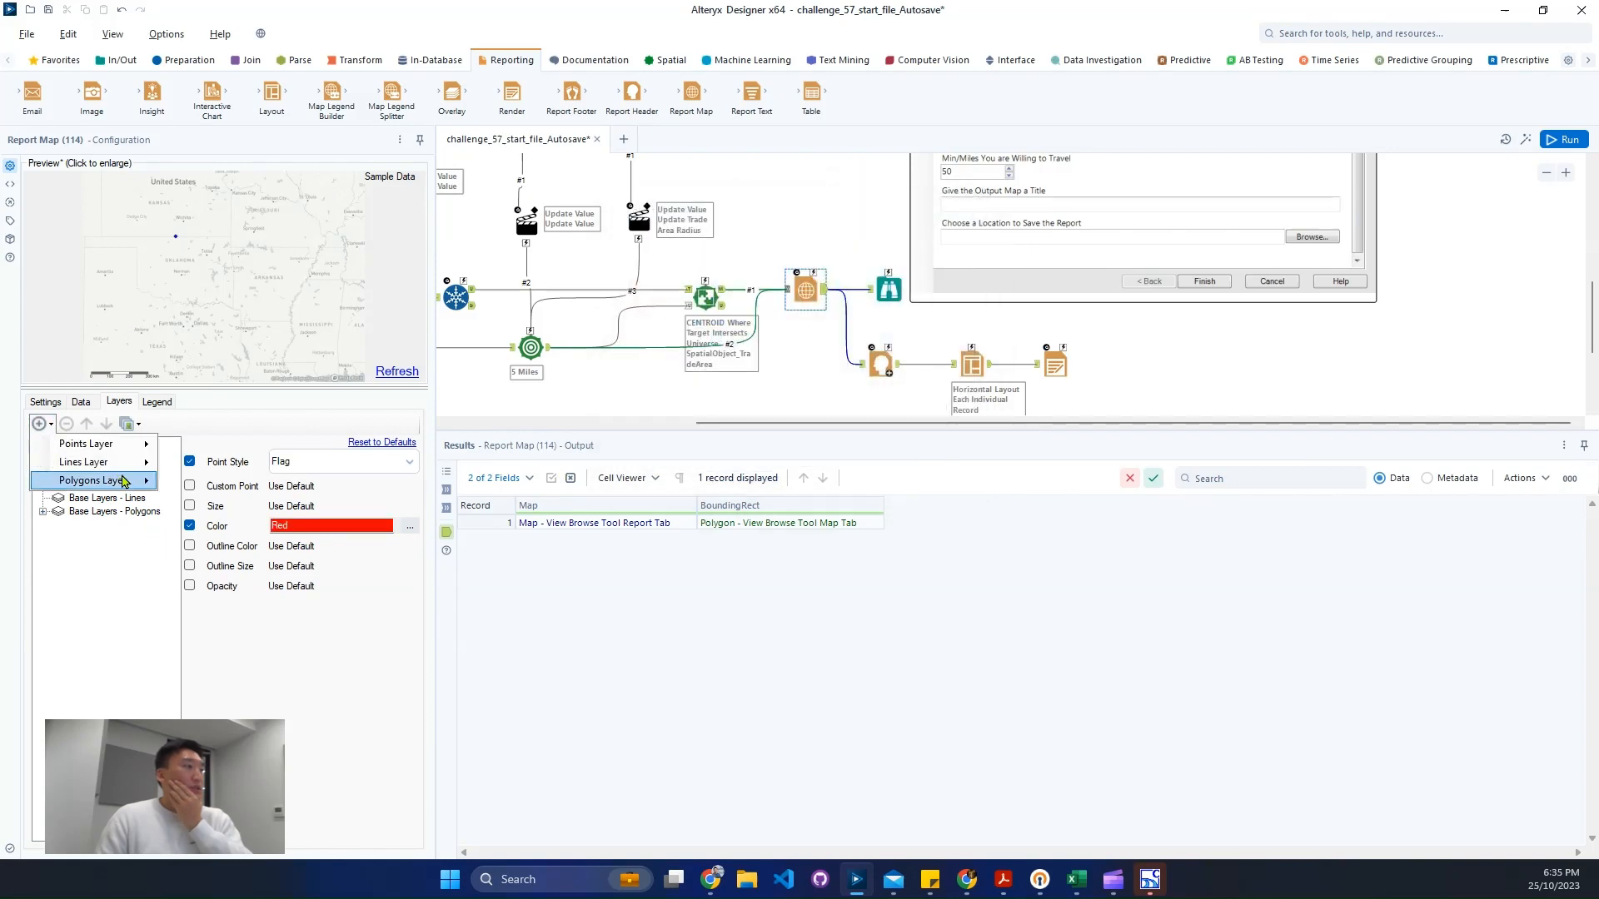
mouse_move(125, 480)
click(192, 499)
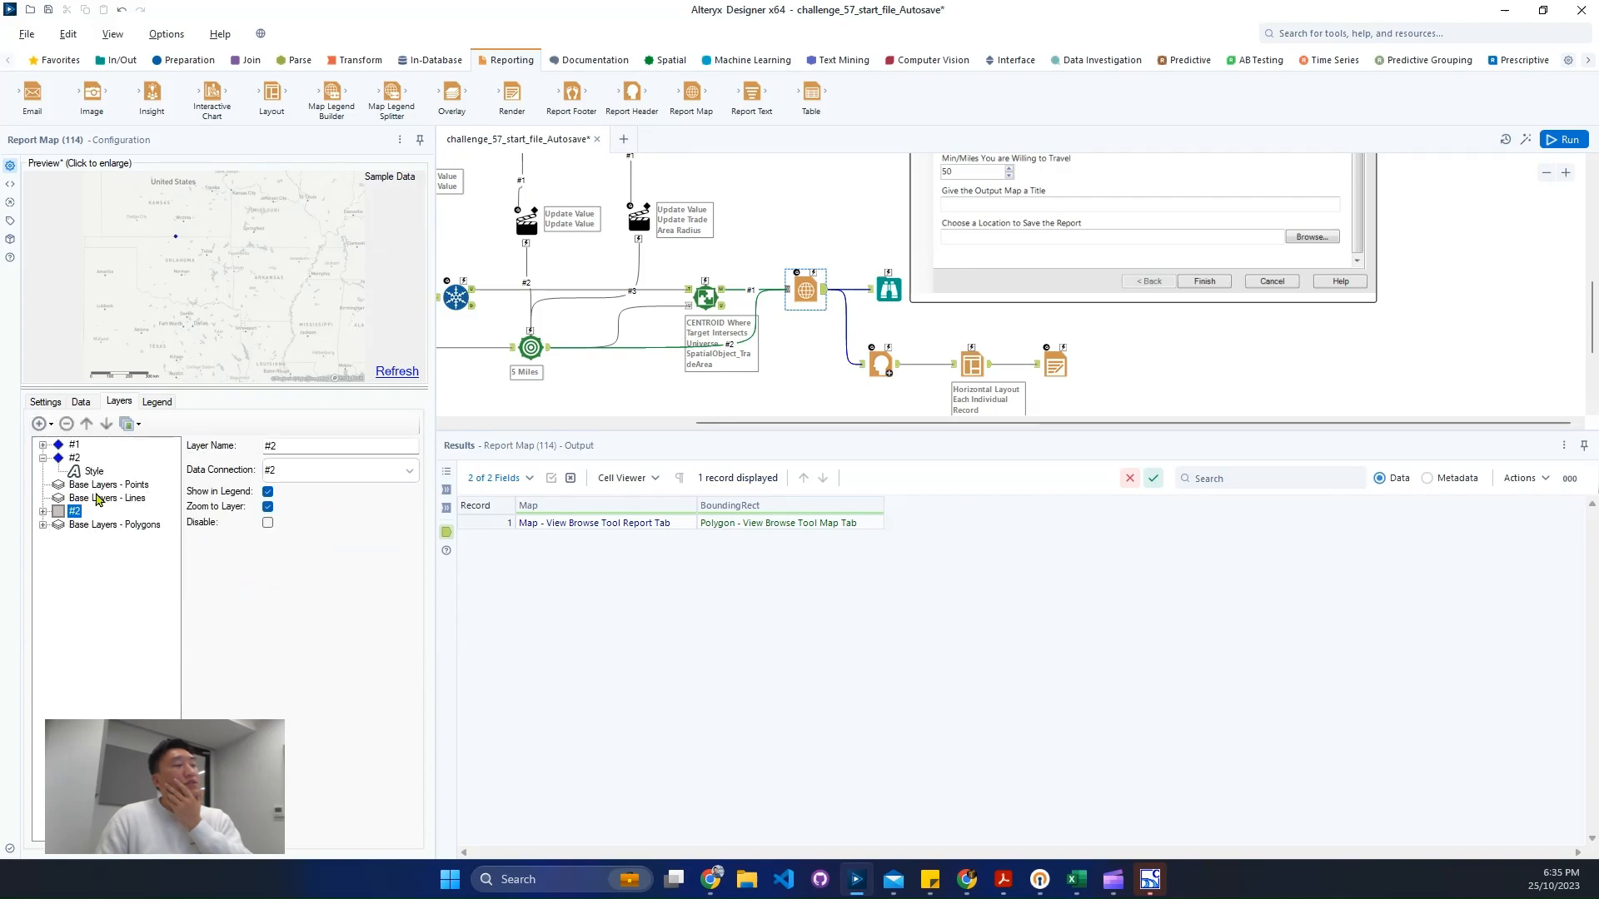
click(43, 511)
click(87, 526)
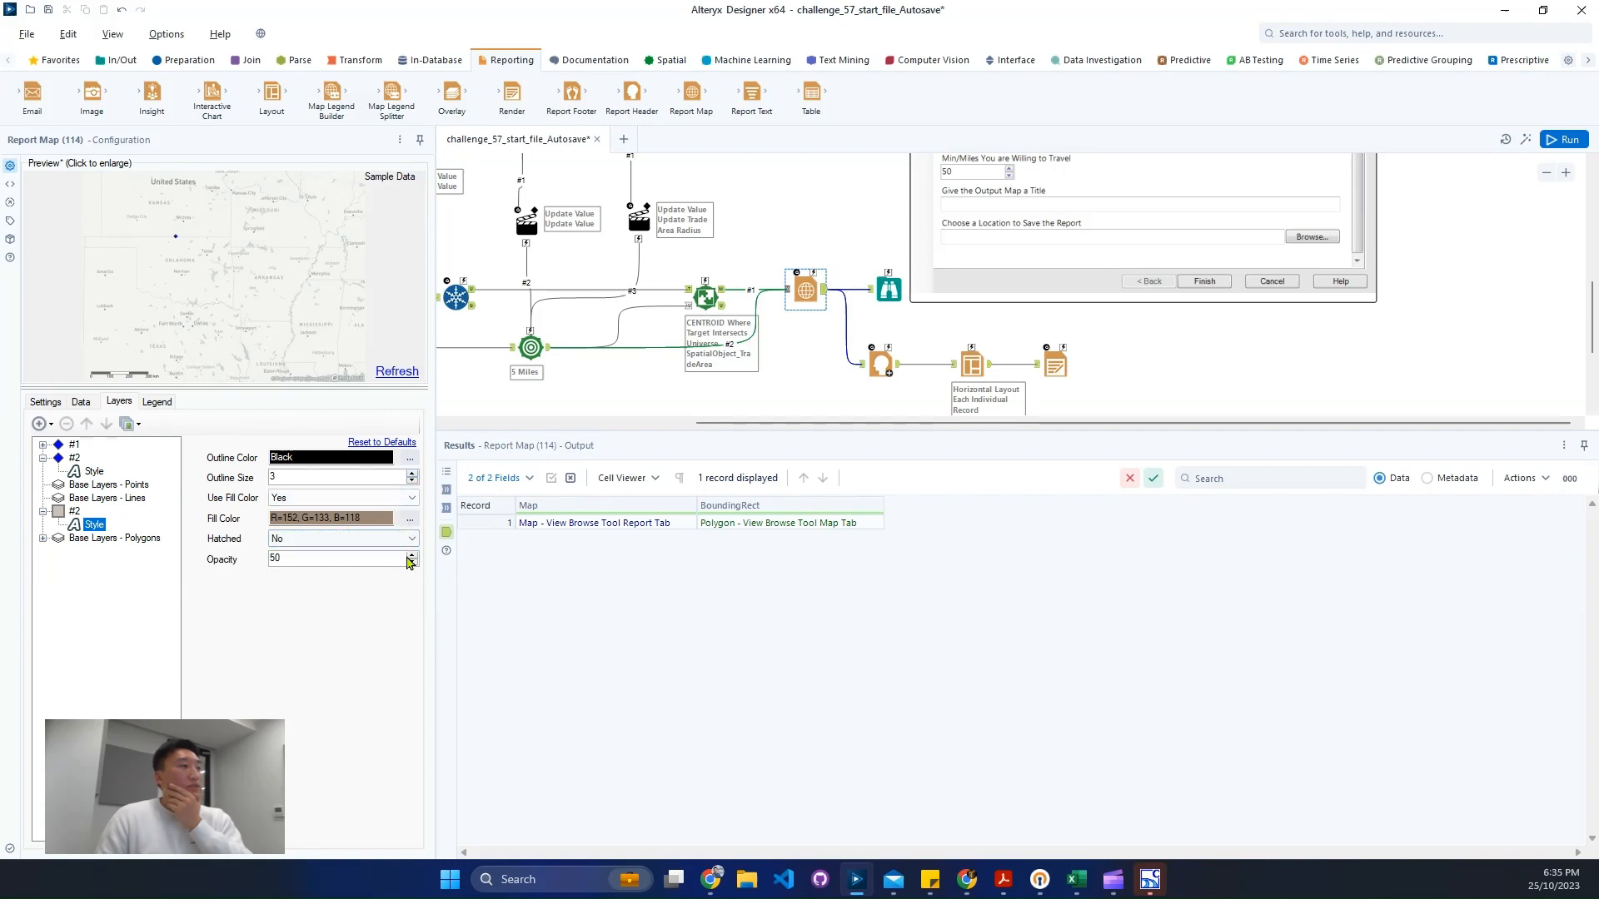
key(BackSpace)
key(BackSpace)
text(10)
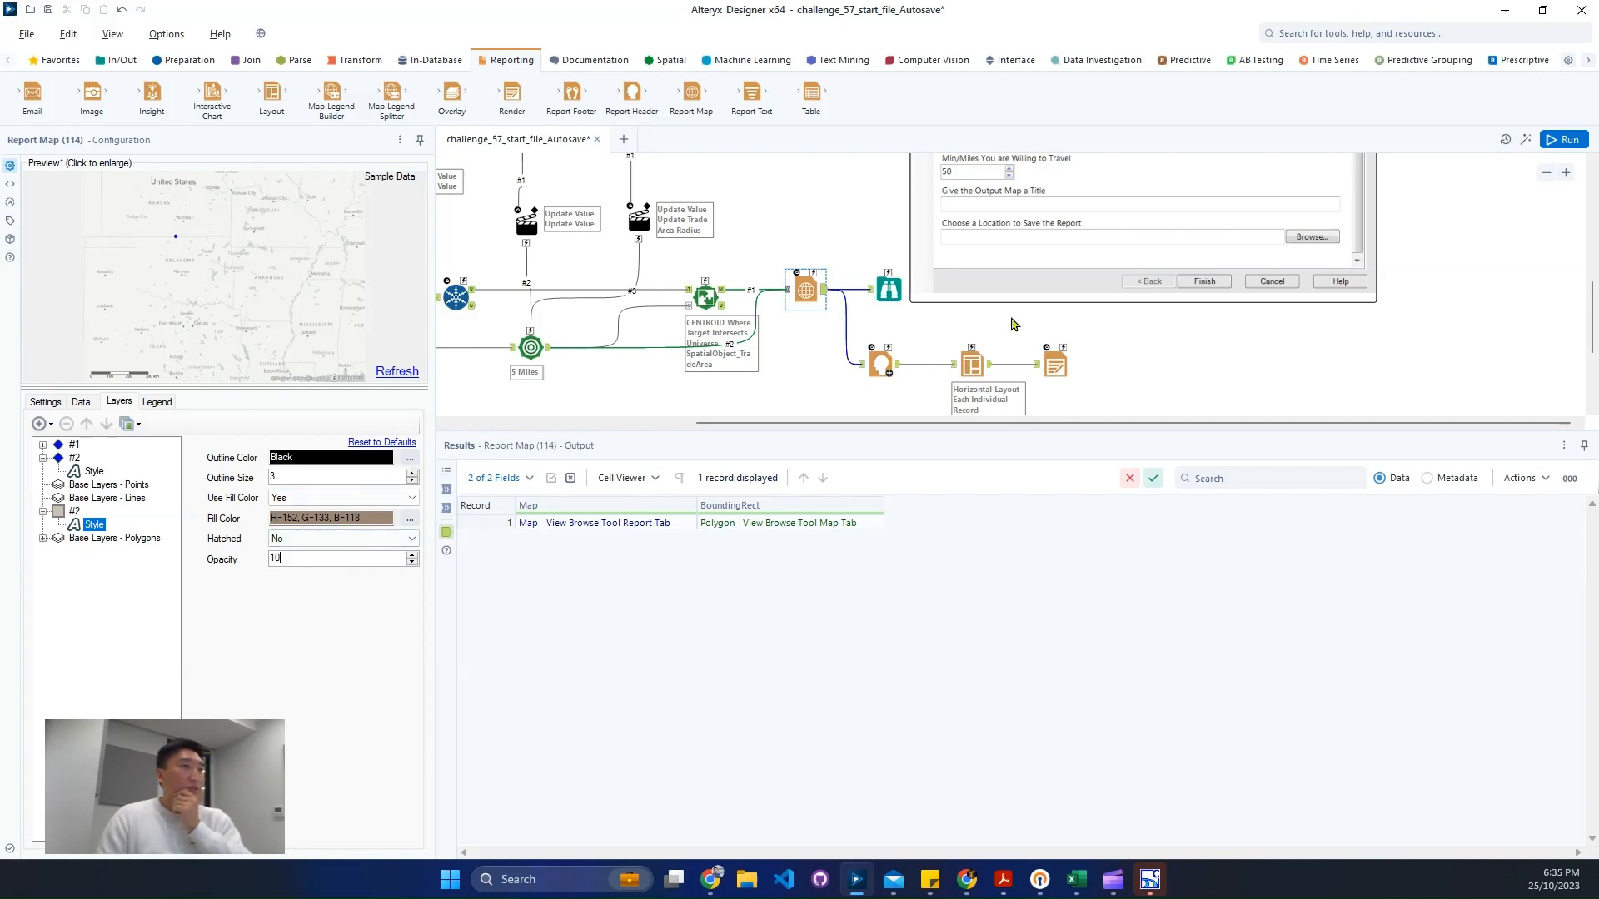
- Run the workflow, open the rendered AC57.pcxml report, and close the viewer
click(1561, 142)
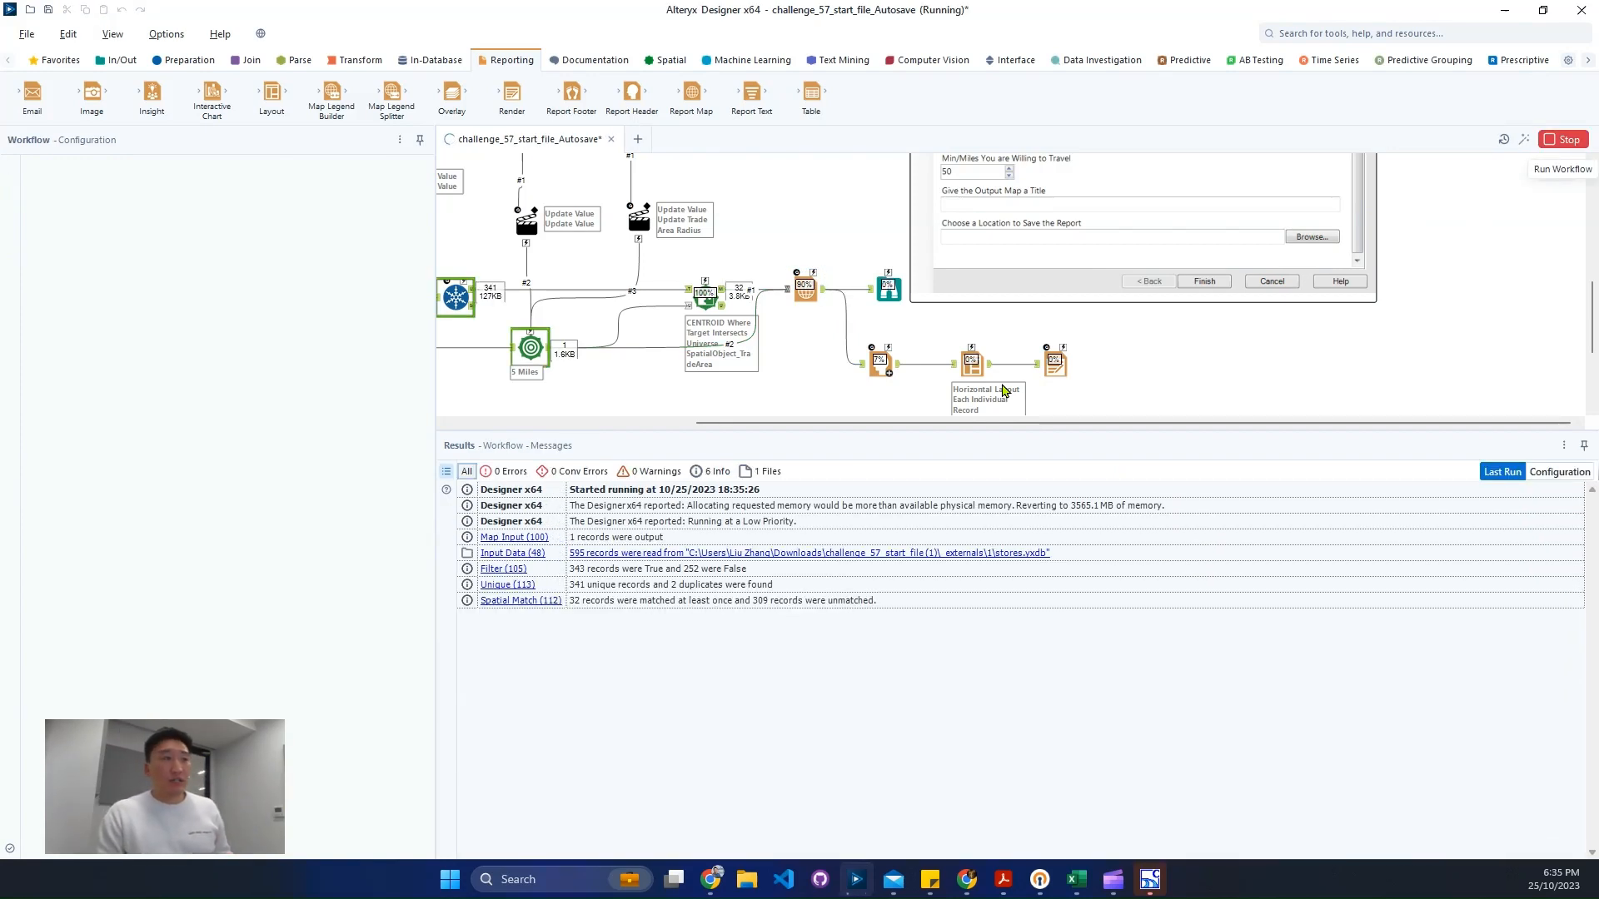
click(1002, 387)
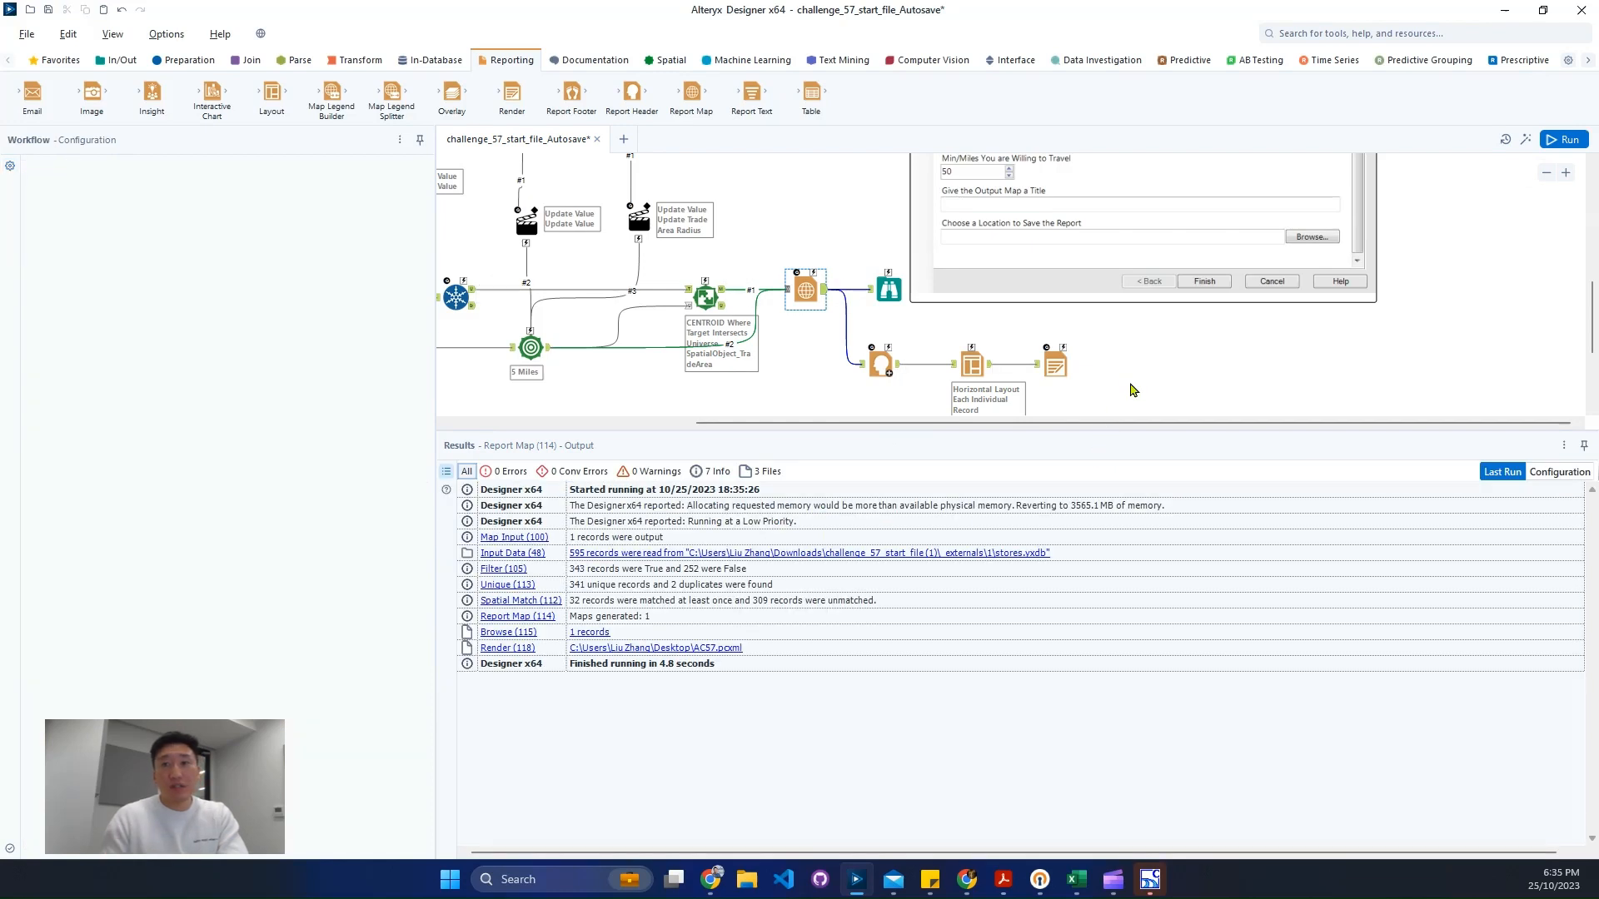
click(709, 650)
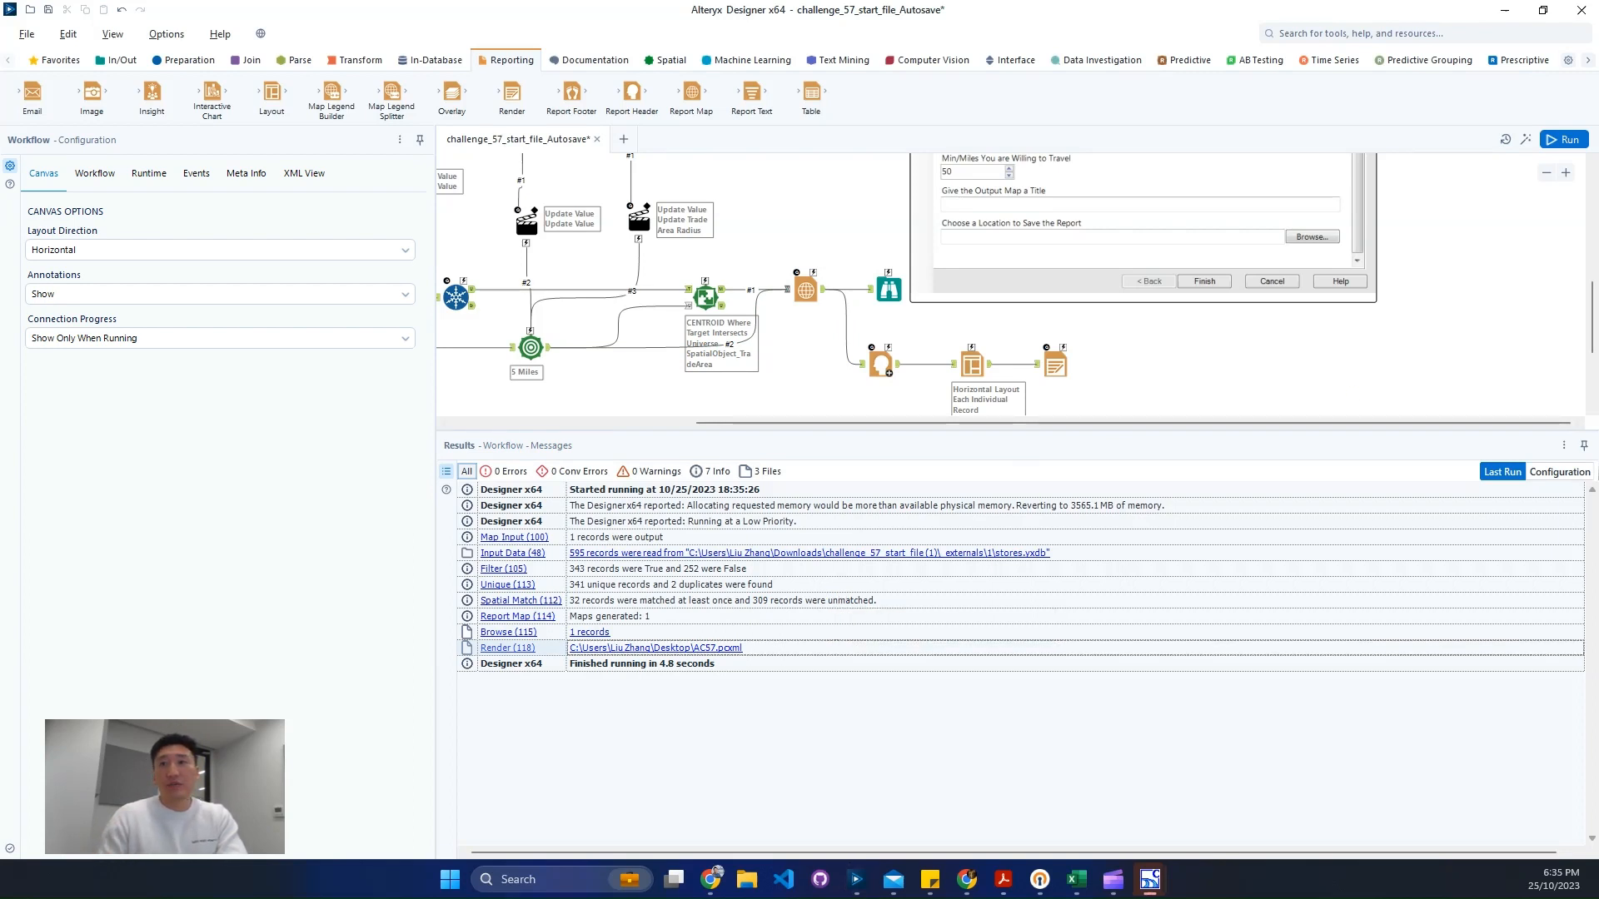
drag(966, 123, 769, 123)
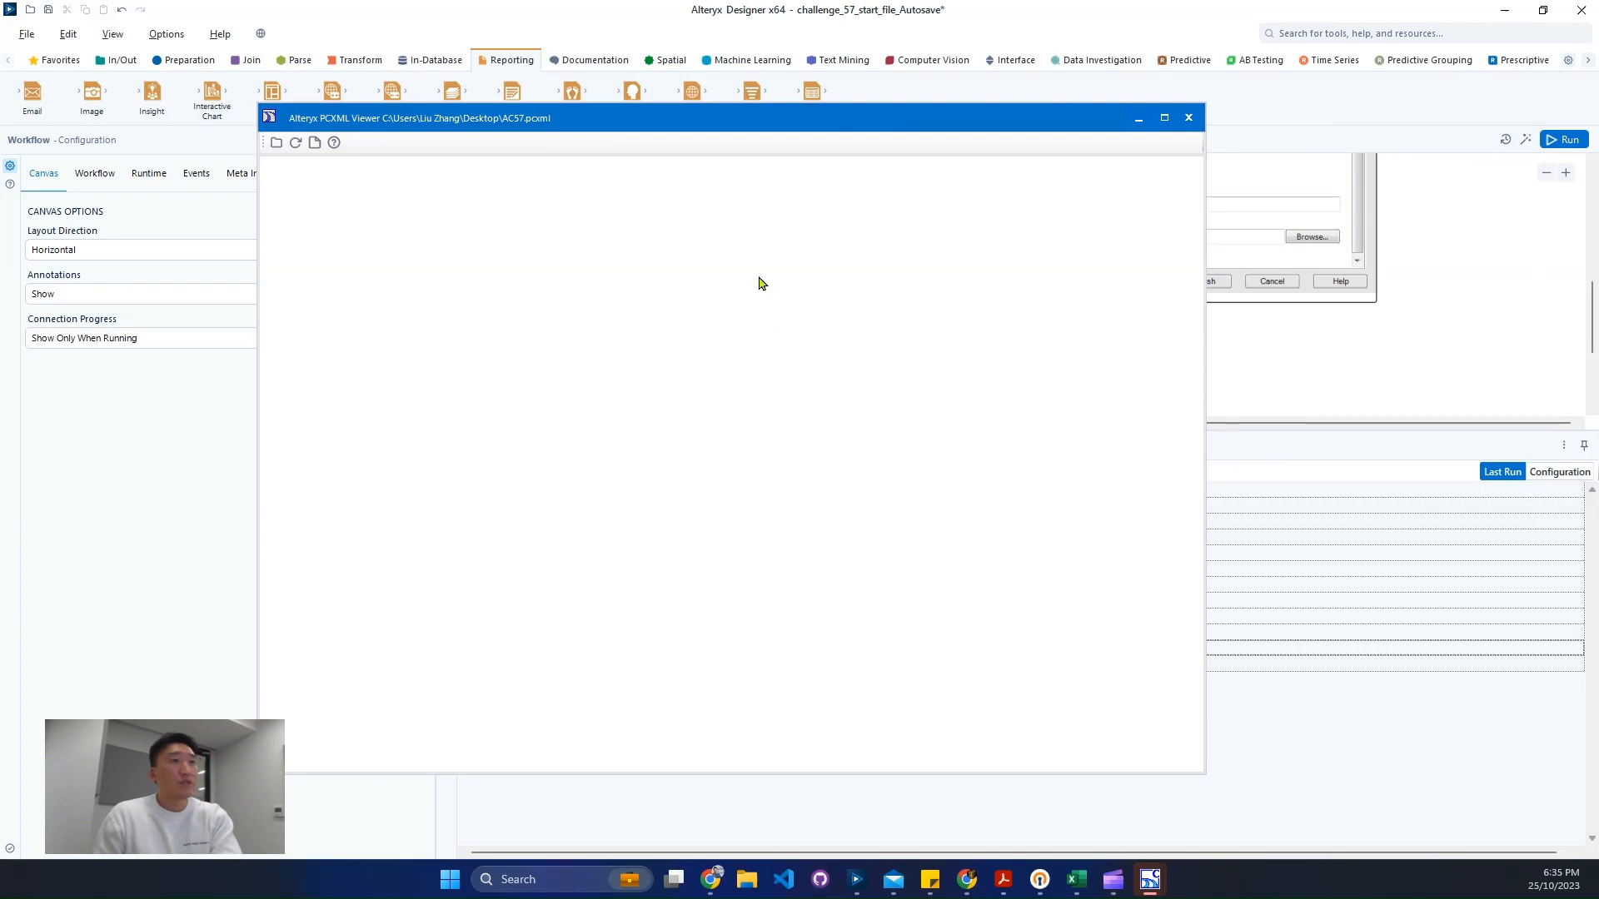
drag(720, 116, 820, 121)
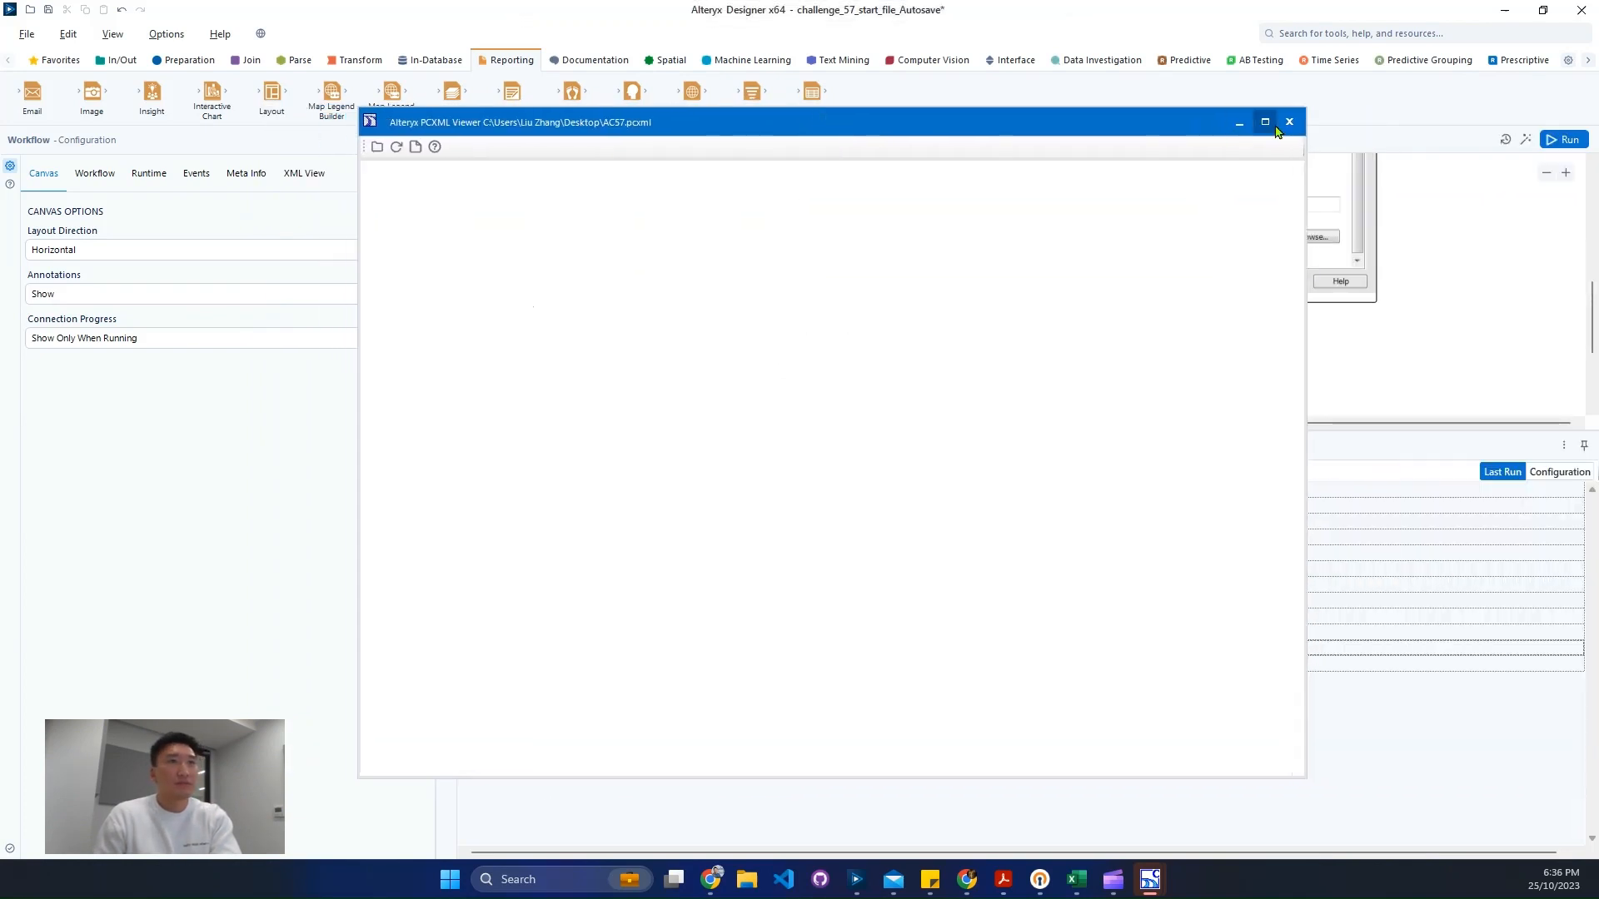
click(1289, 121)
- Set the Layout tool's orientation to Vertical
click(970, 366)
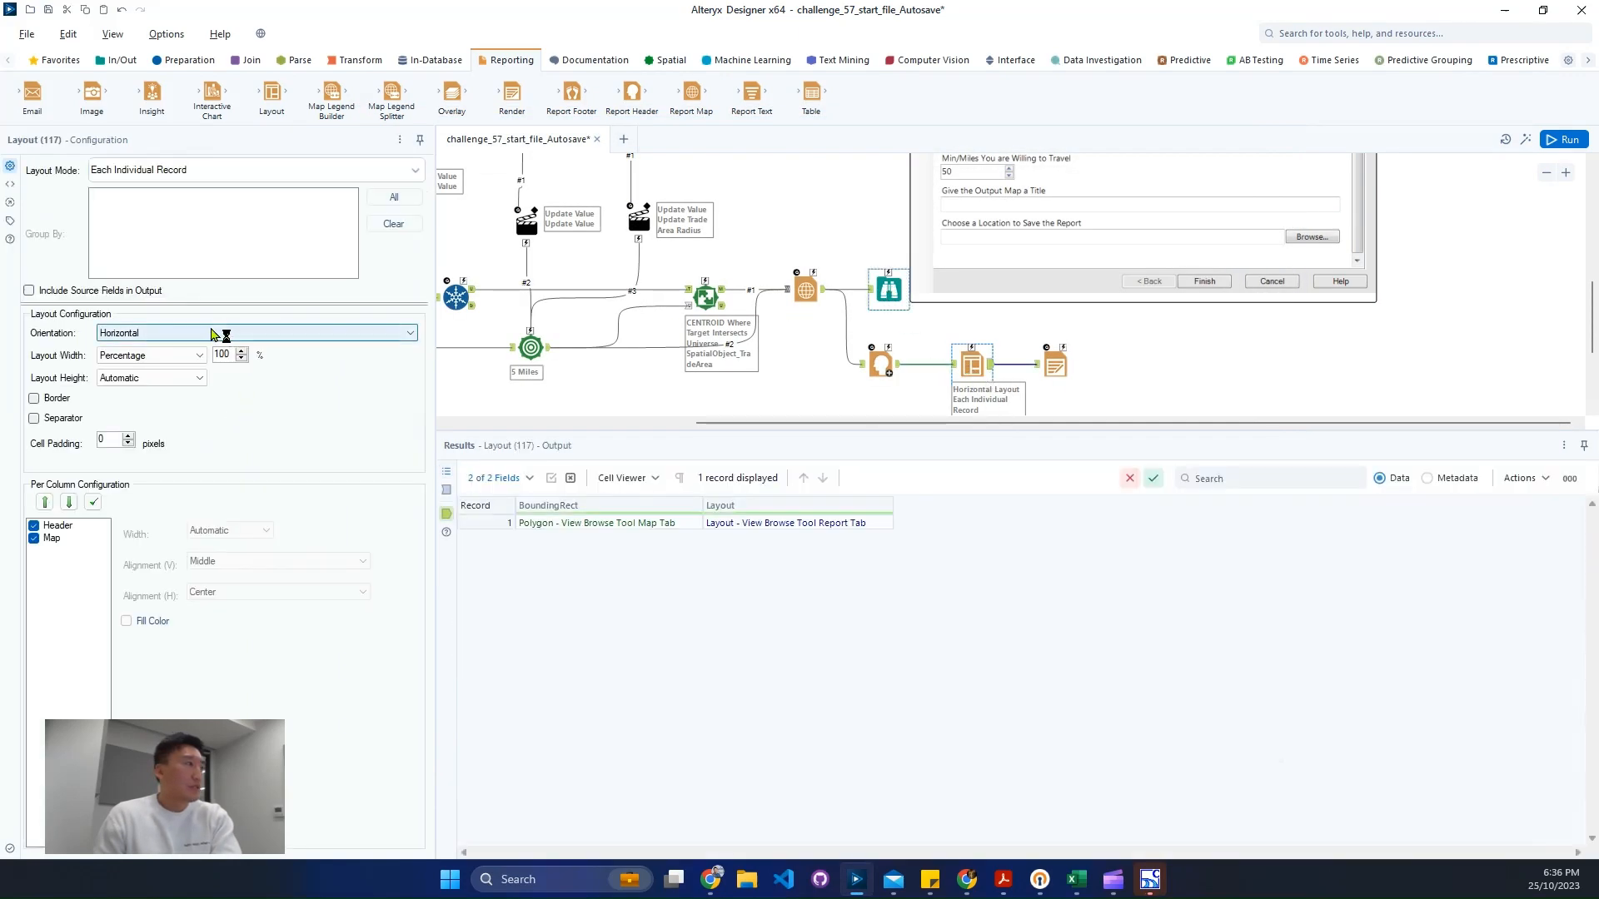
click(204, 333)
click(193, 359)
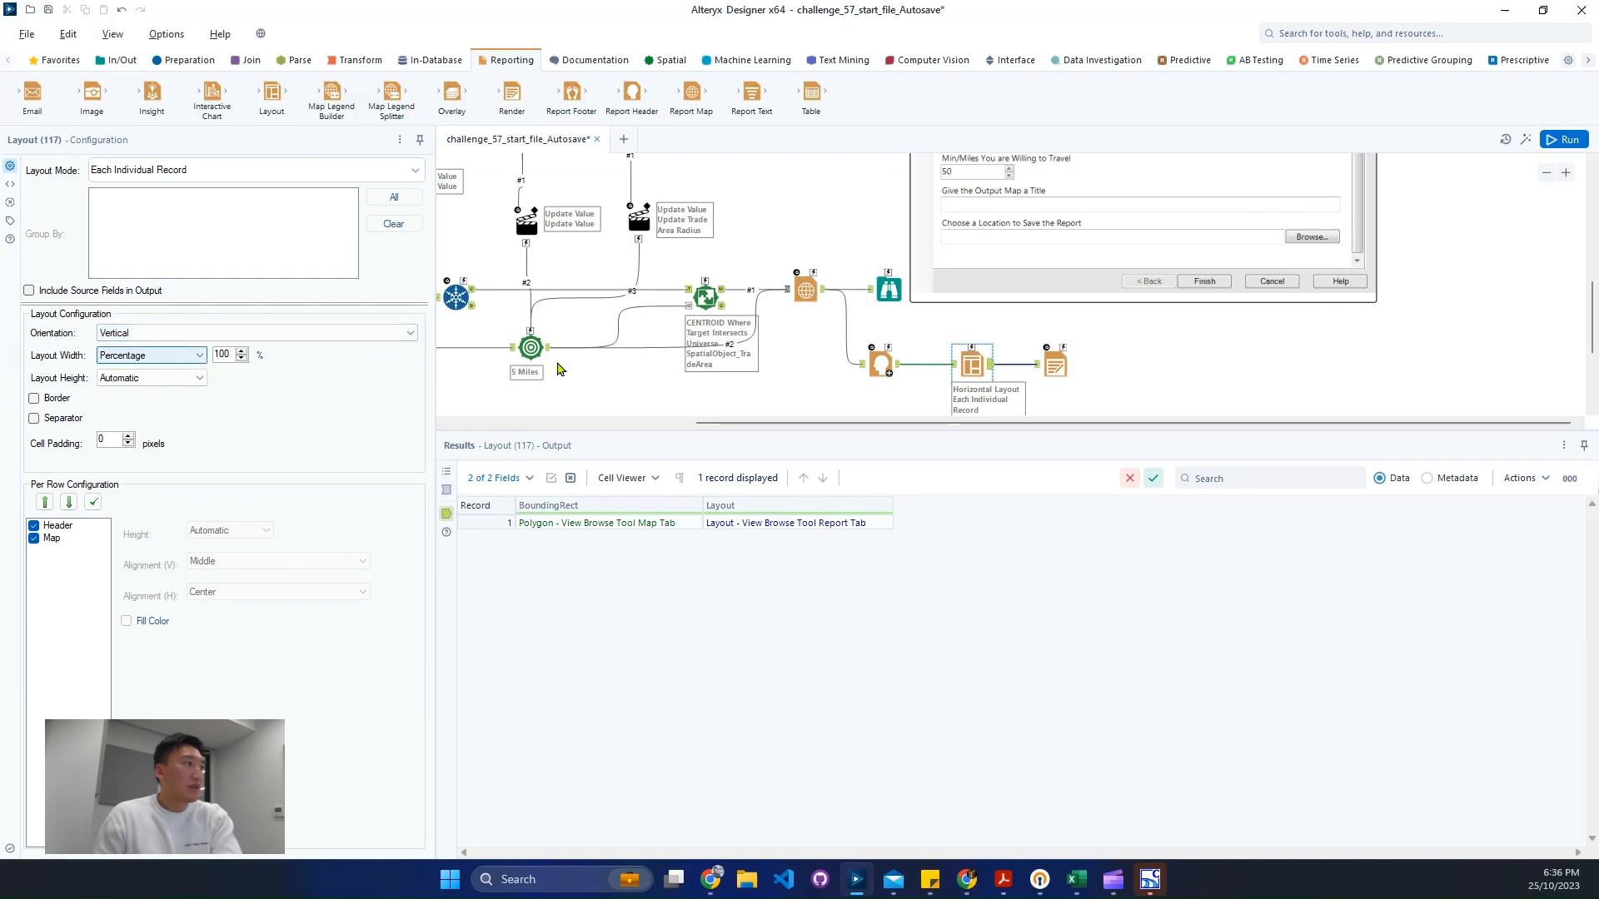
- Replace the old Browse tool with a new Browse tool attached to the Layout tool's output
click(888, 289)
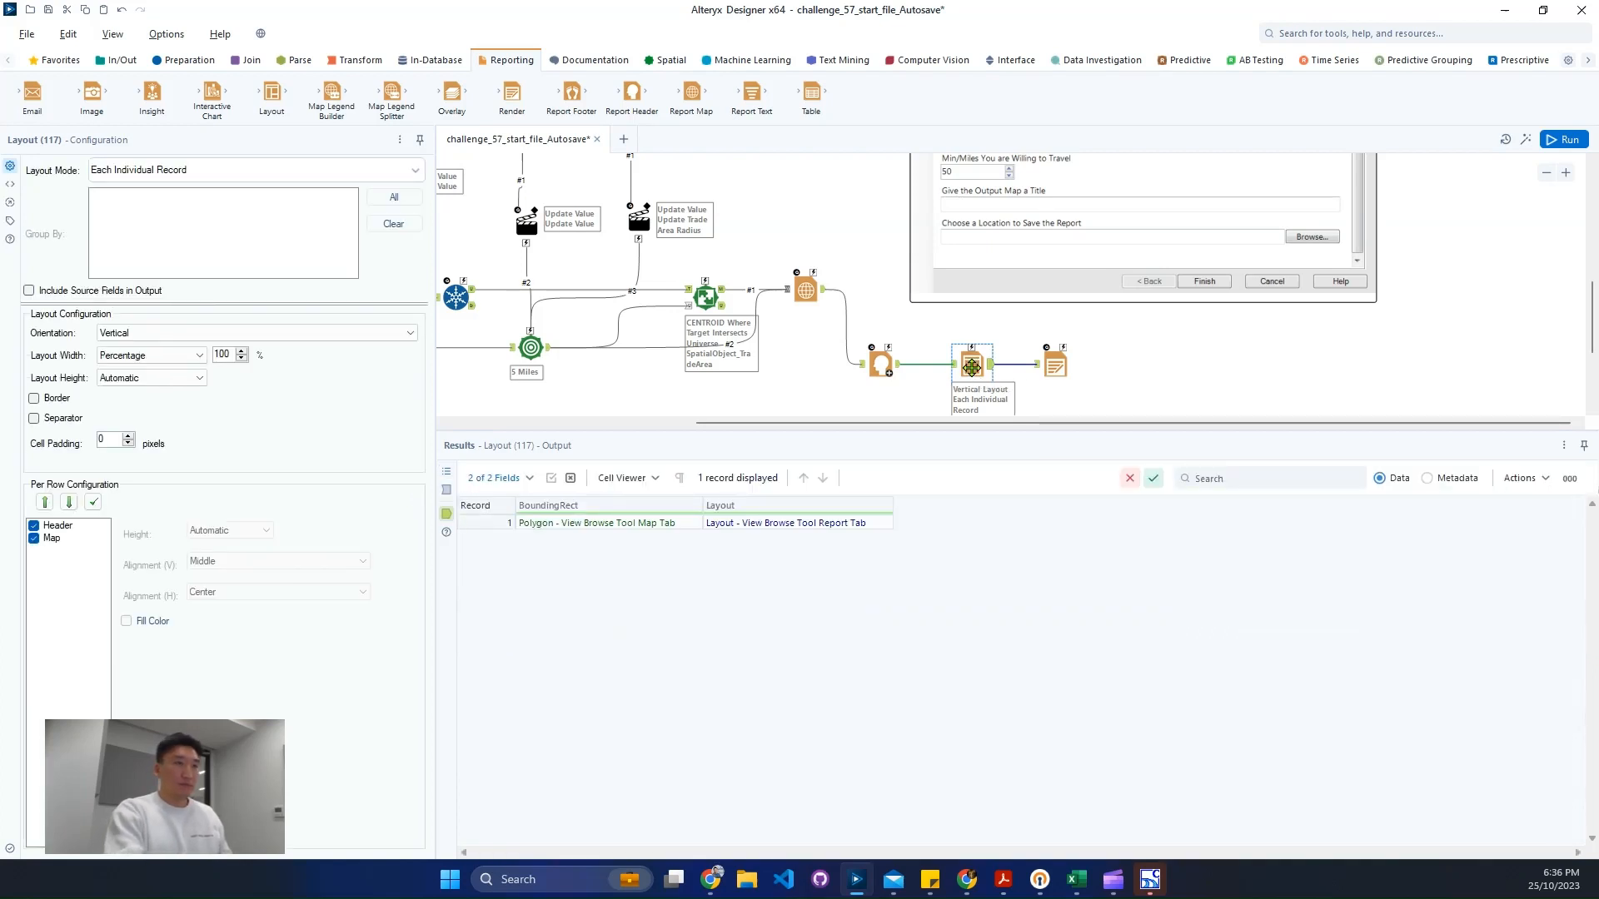
click(972, 369)
key(ctrl+shift+b)
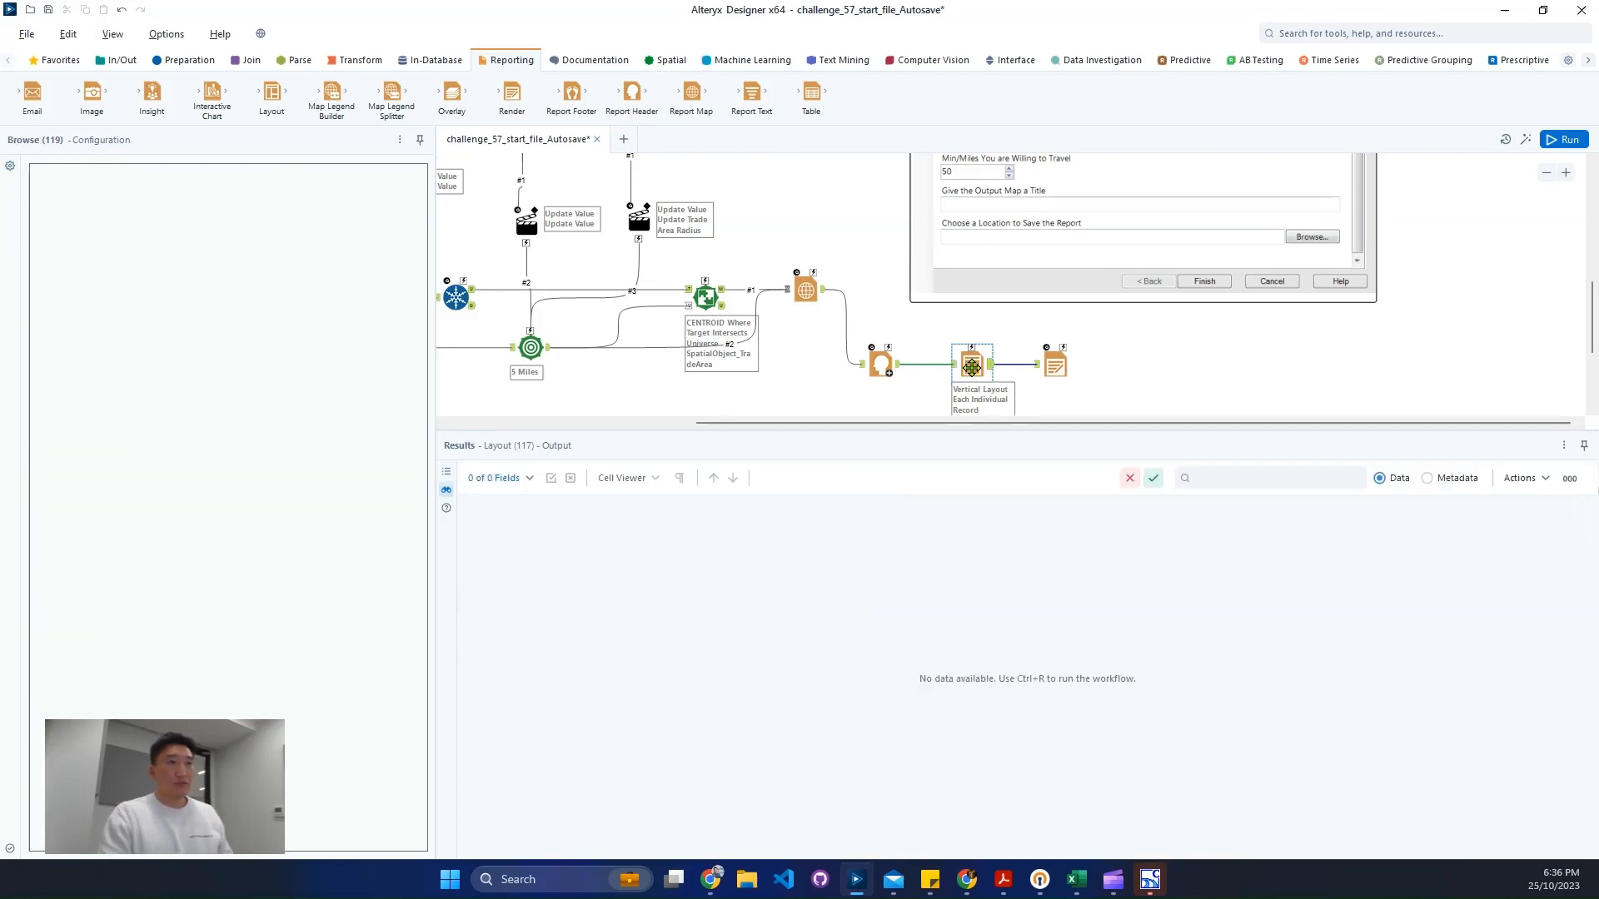
- Reposition the new Browse tool below the Layout-to-Render connection
click(1546, 174)
click(1546, 174)
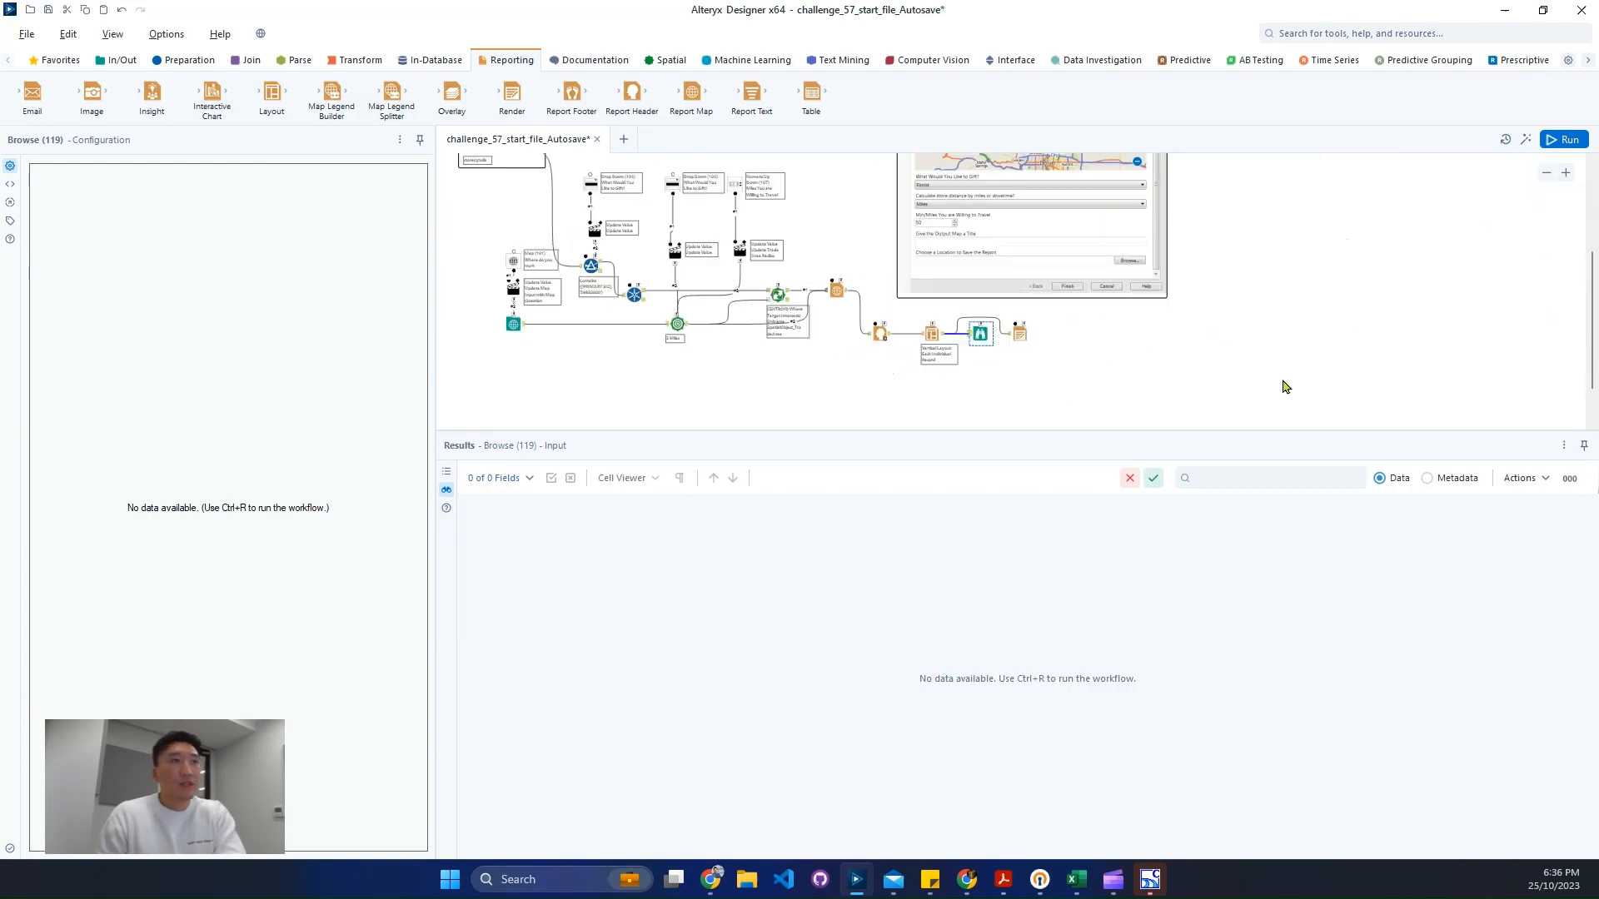
scroll(1274, 370, up, 1)
drag(1135, 279, 1405, 270)
drag(1041, 427, 885, 353)
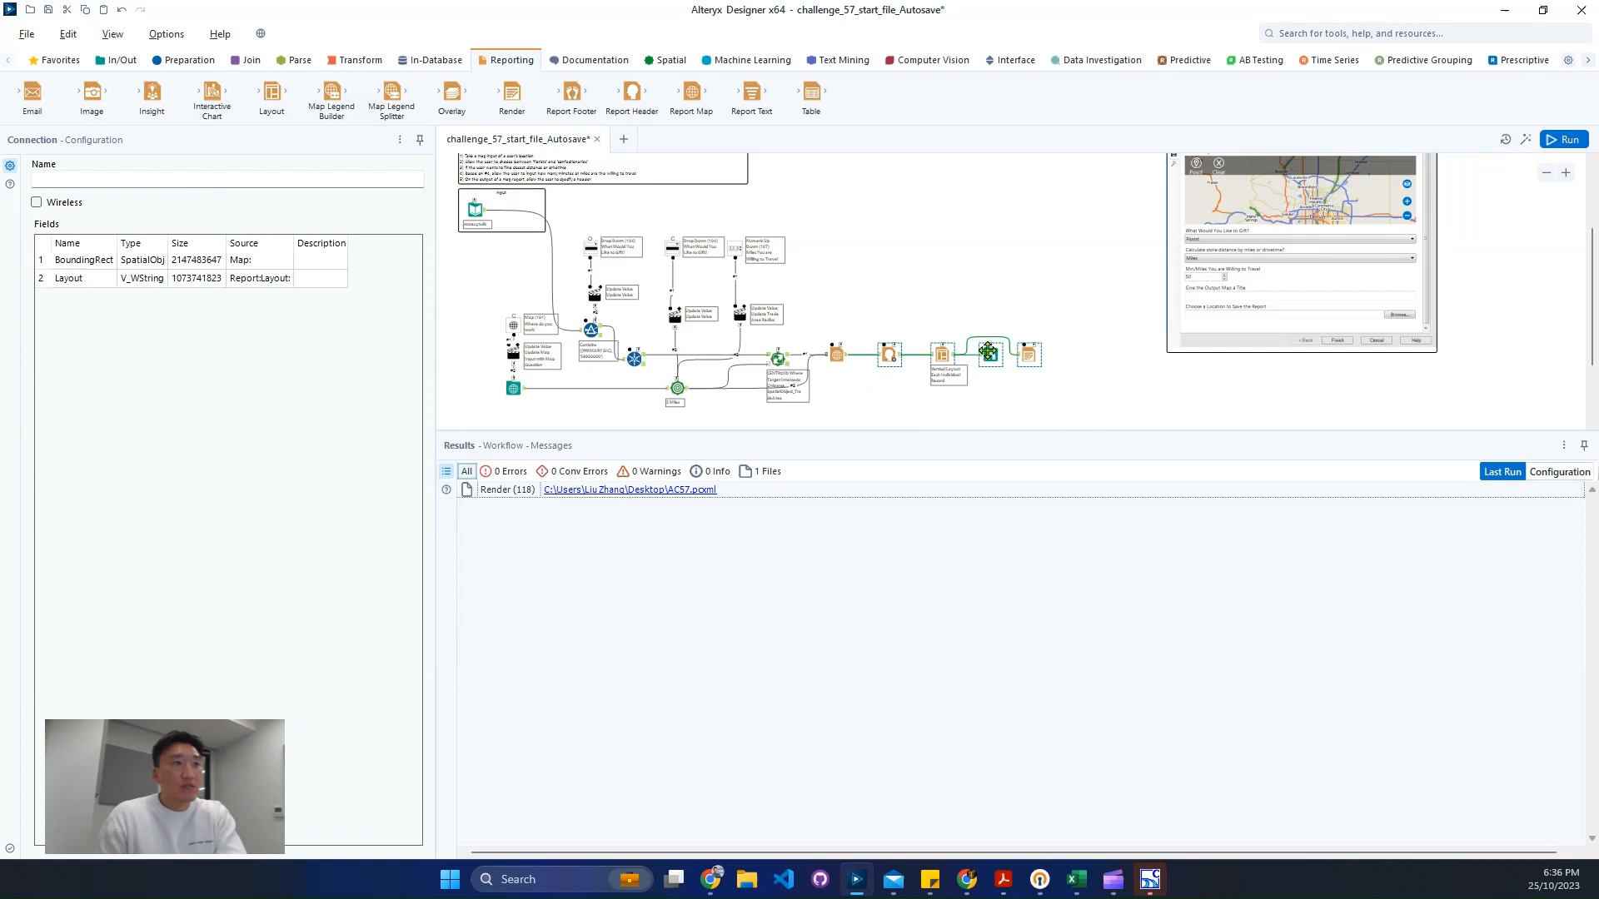
drag(990, 355, 995, 393)
click(1025, 358)
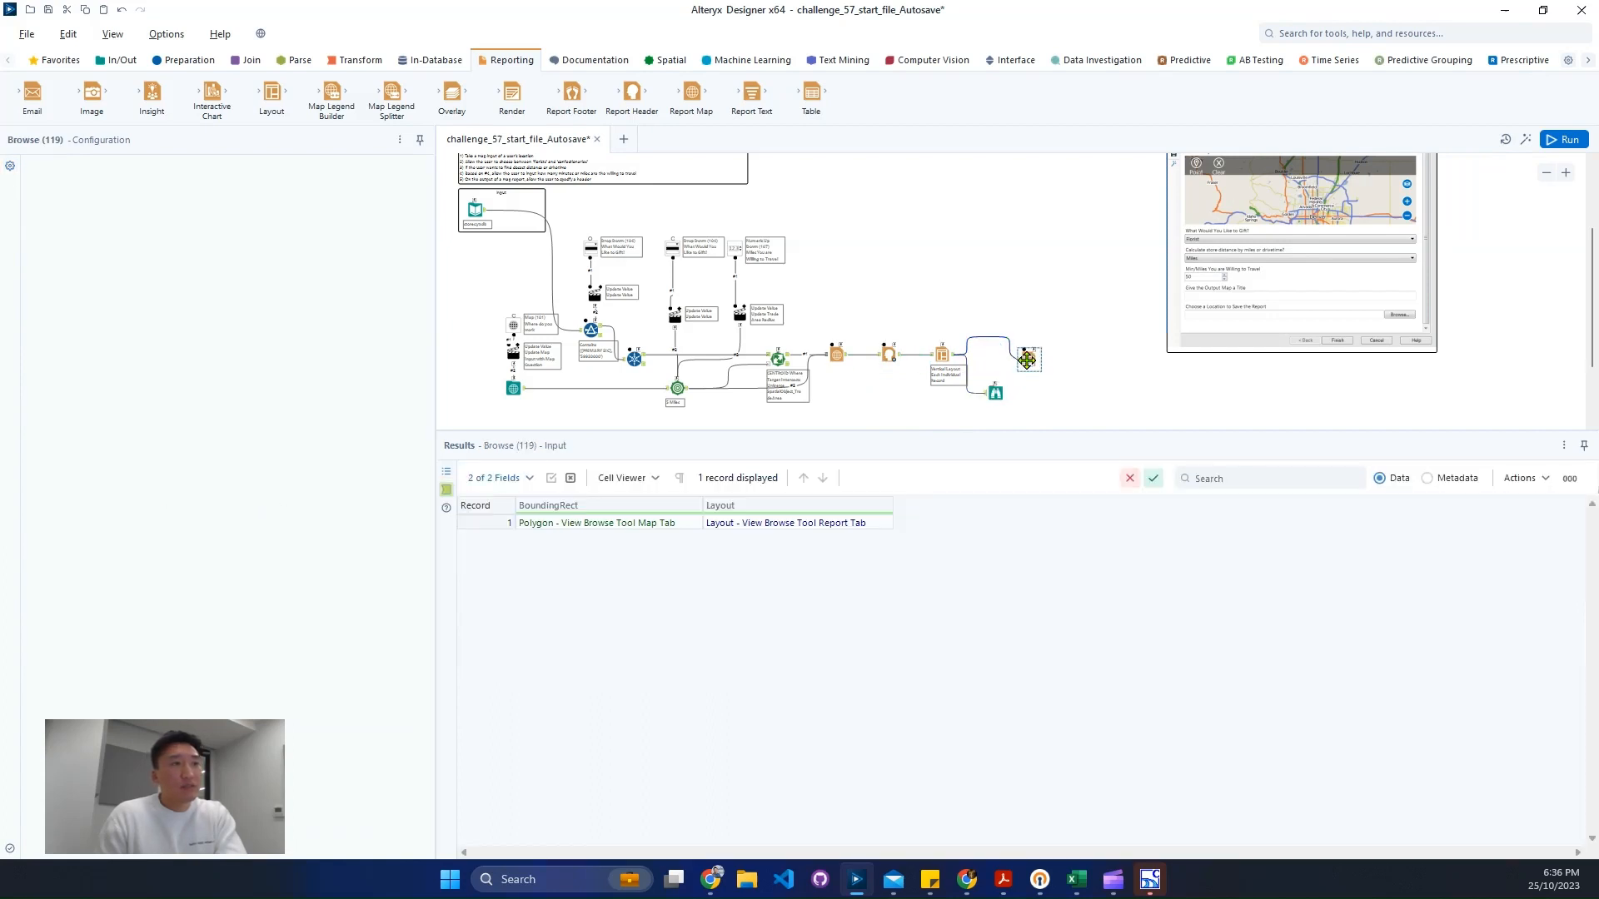
drag(1027, 358, 1025, 353)
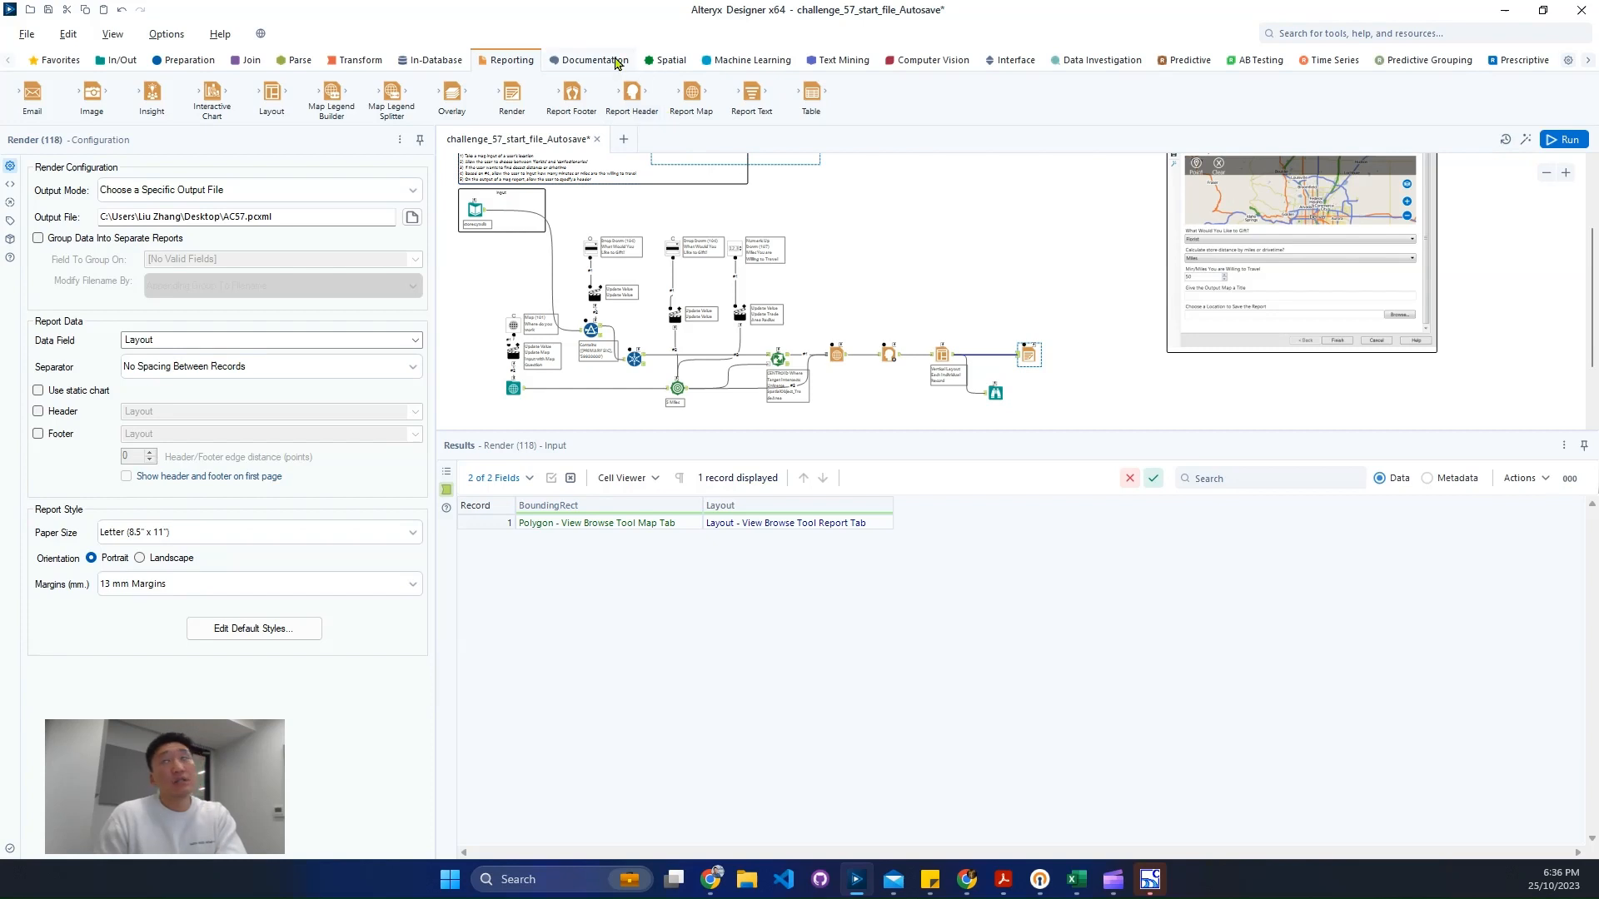
- Add a Text Box interface tool above the Report Header tool and connect it to that tool
scroll(891, 277, up, 3)
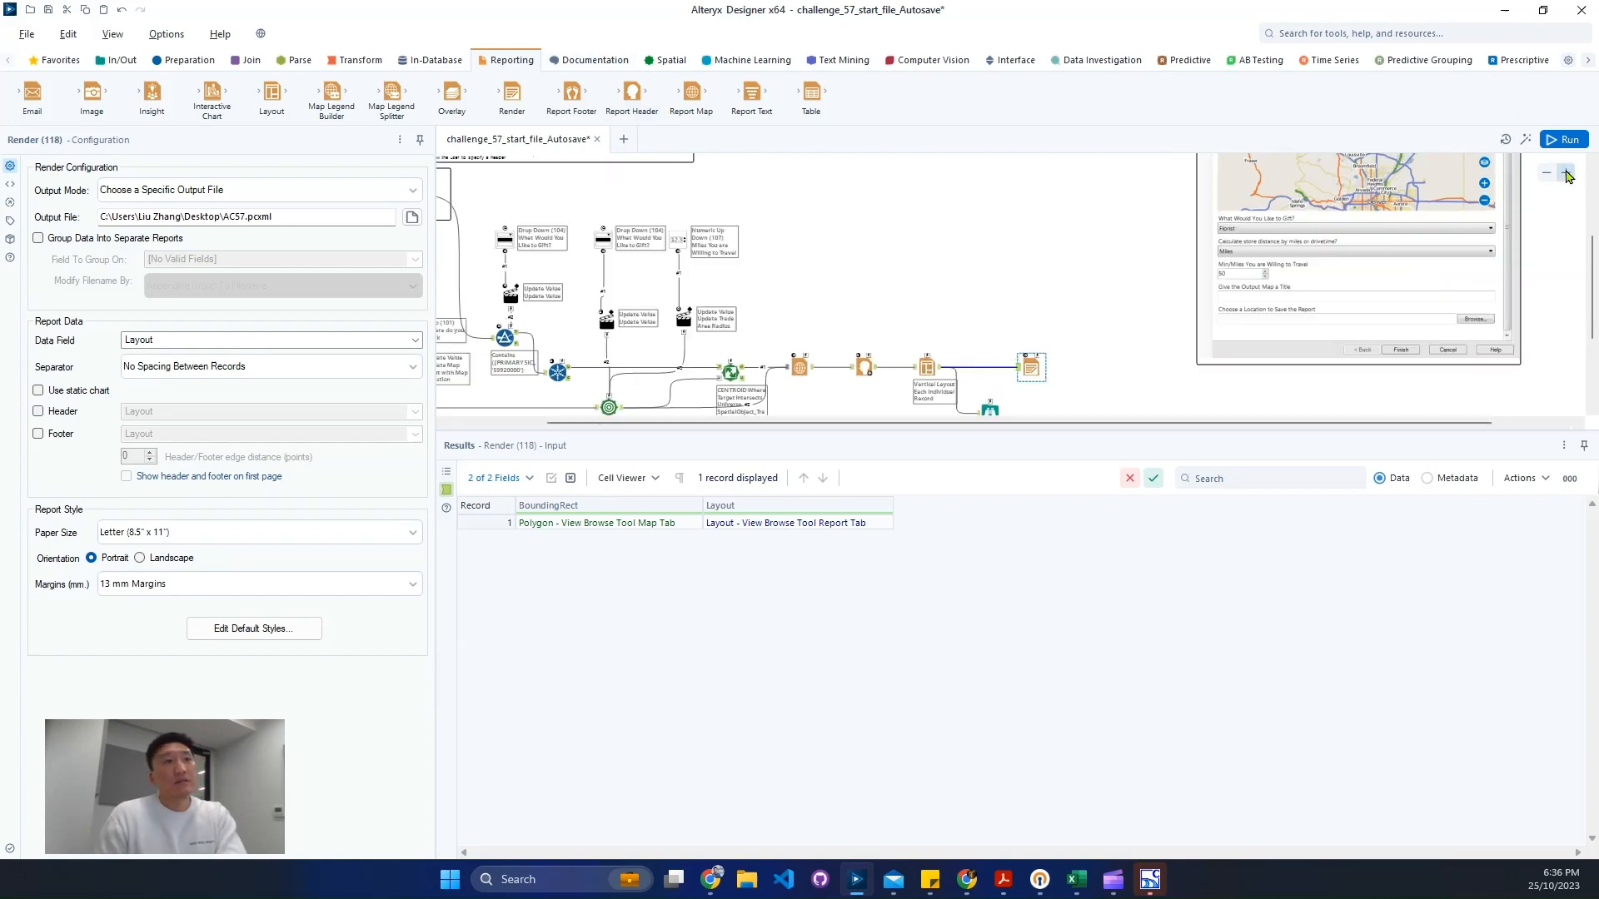
click(591, 60)
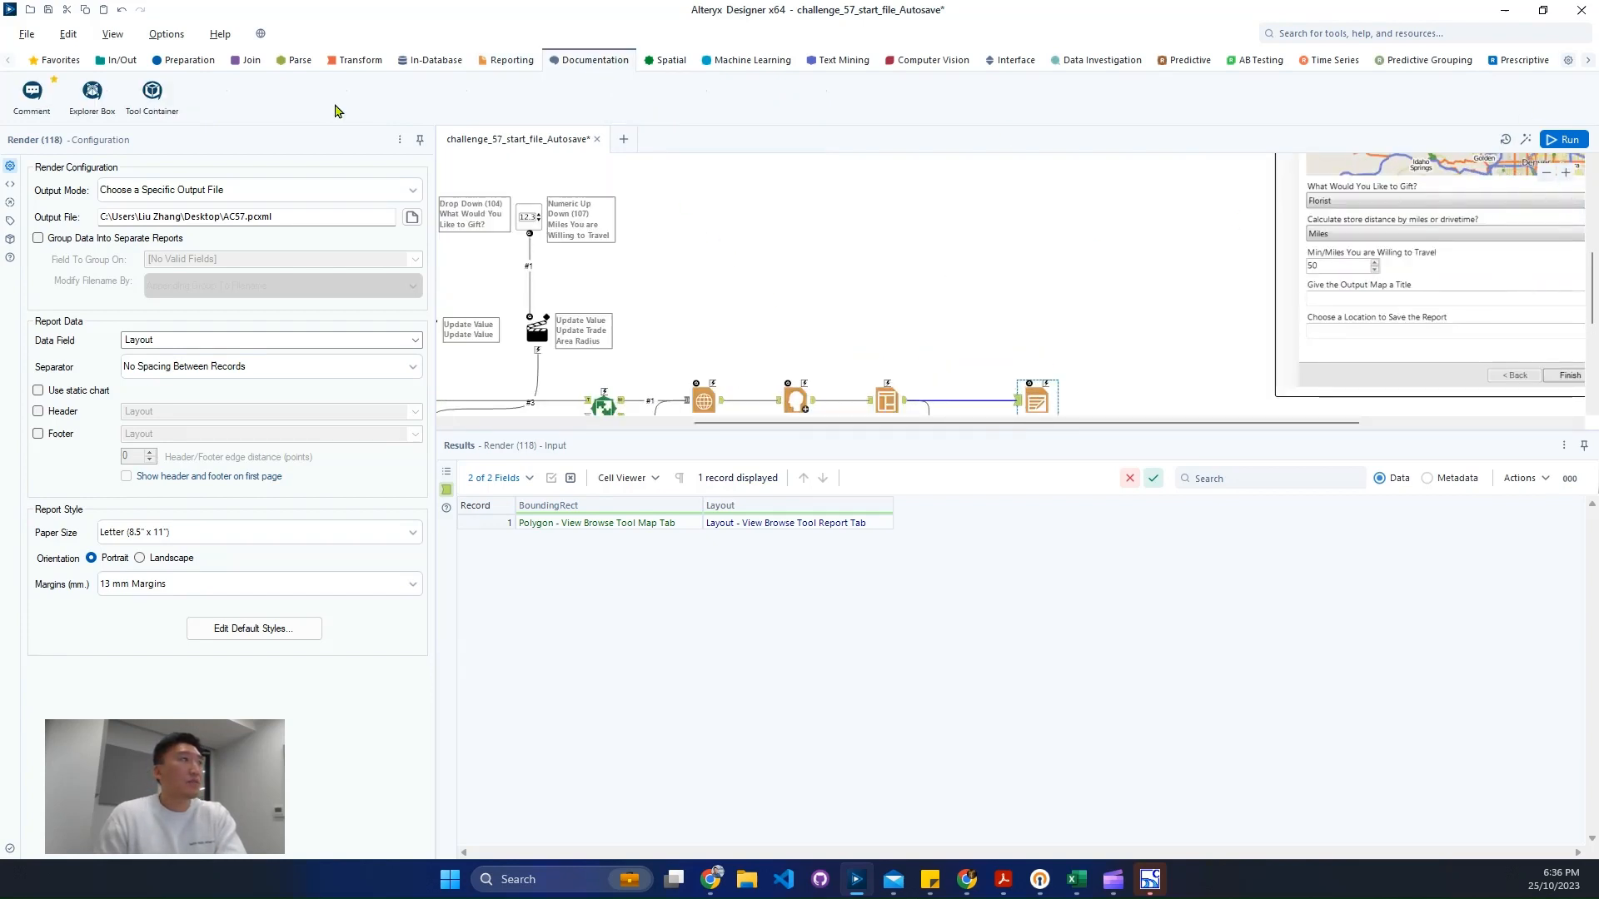
click(1009, 60)
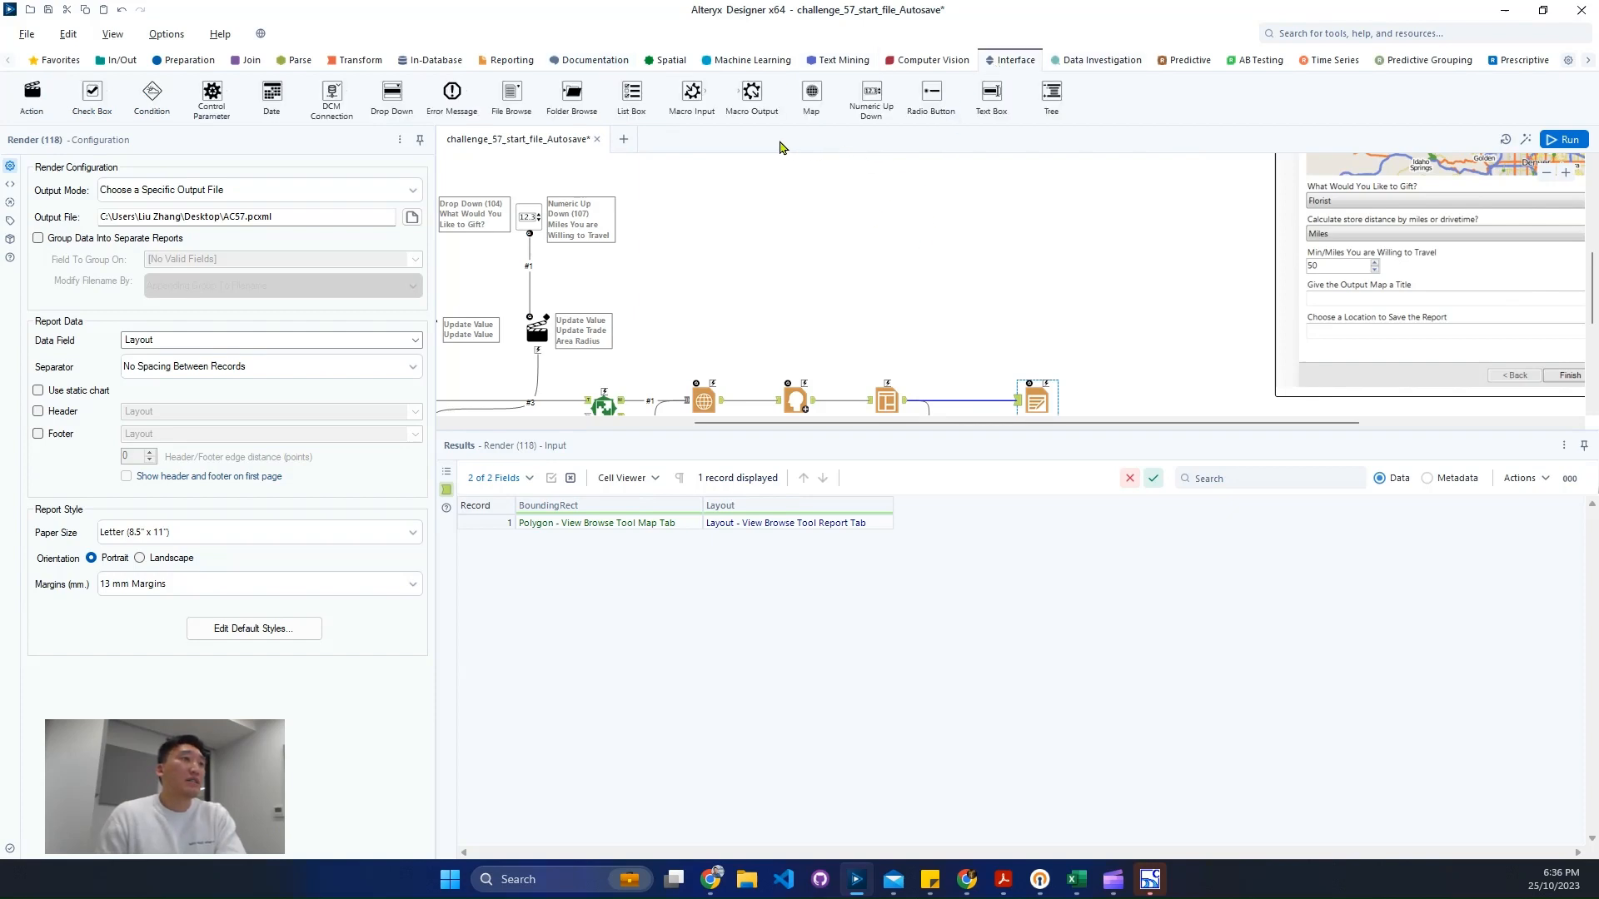
drag(991, 92, 783, 251)
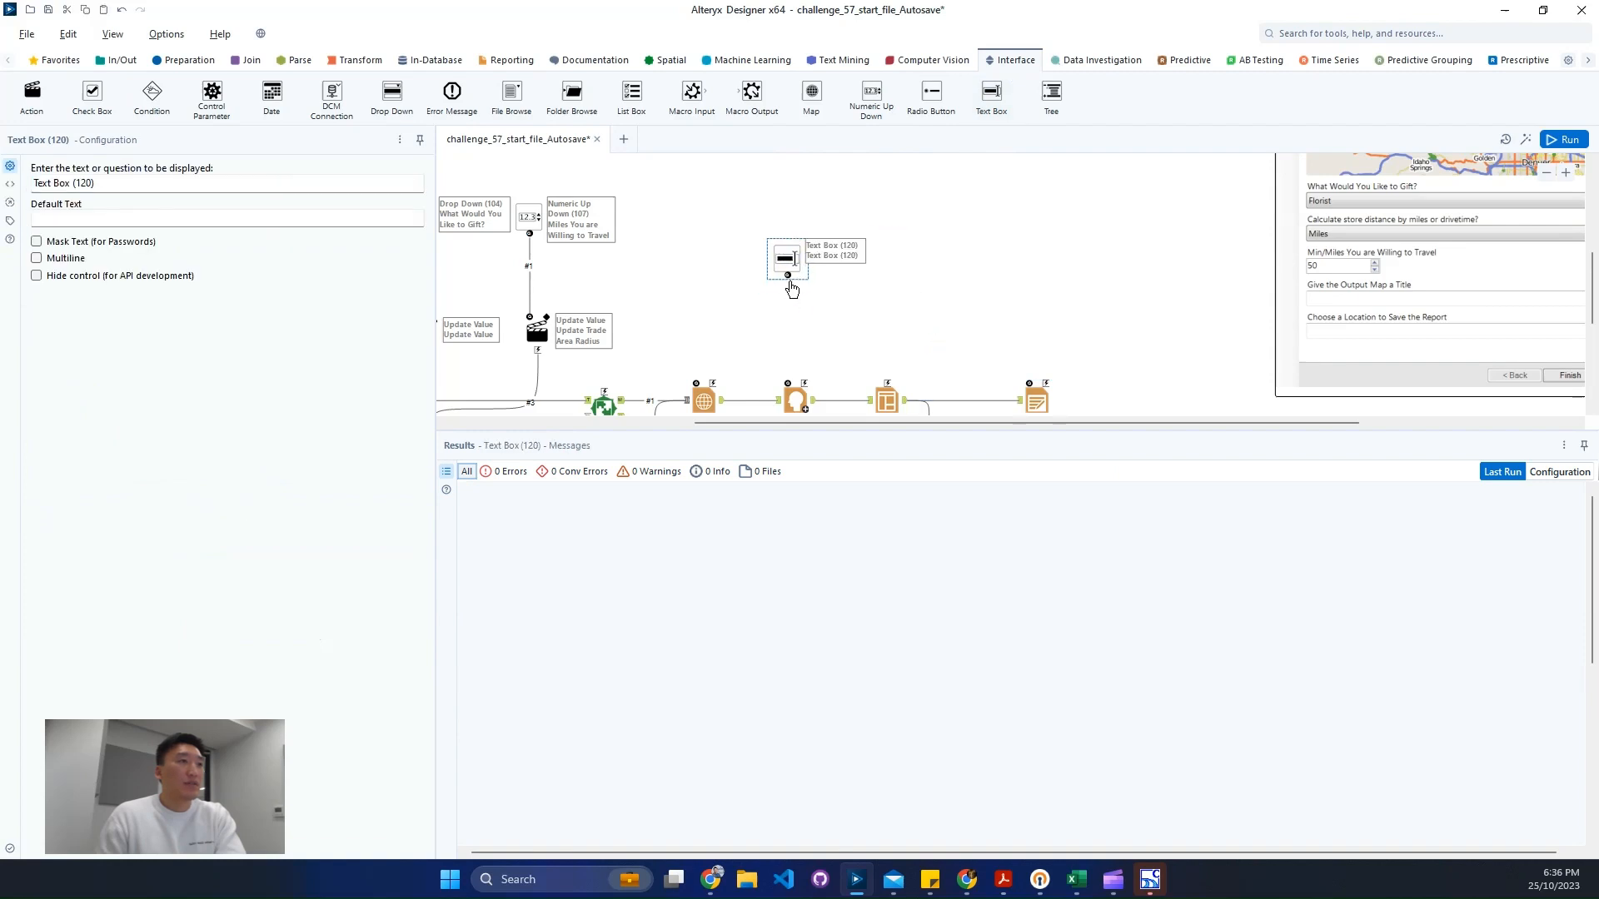
drag(810, 383, 804, 381)
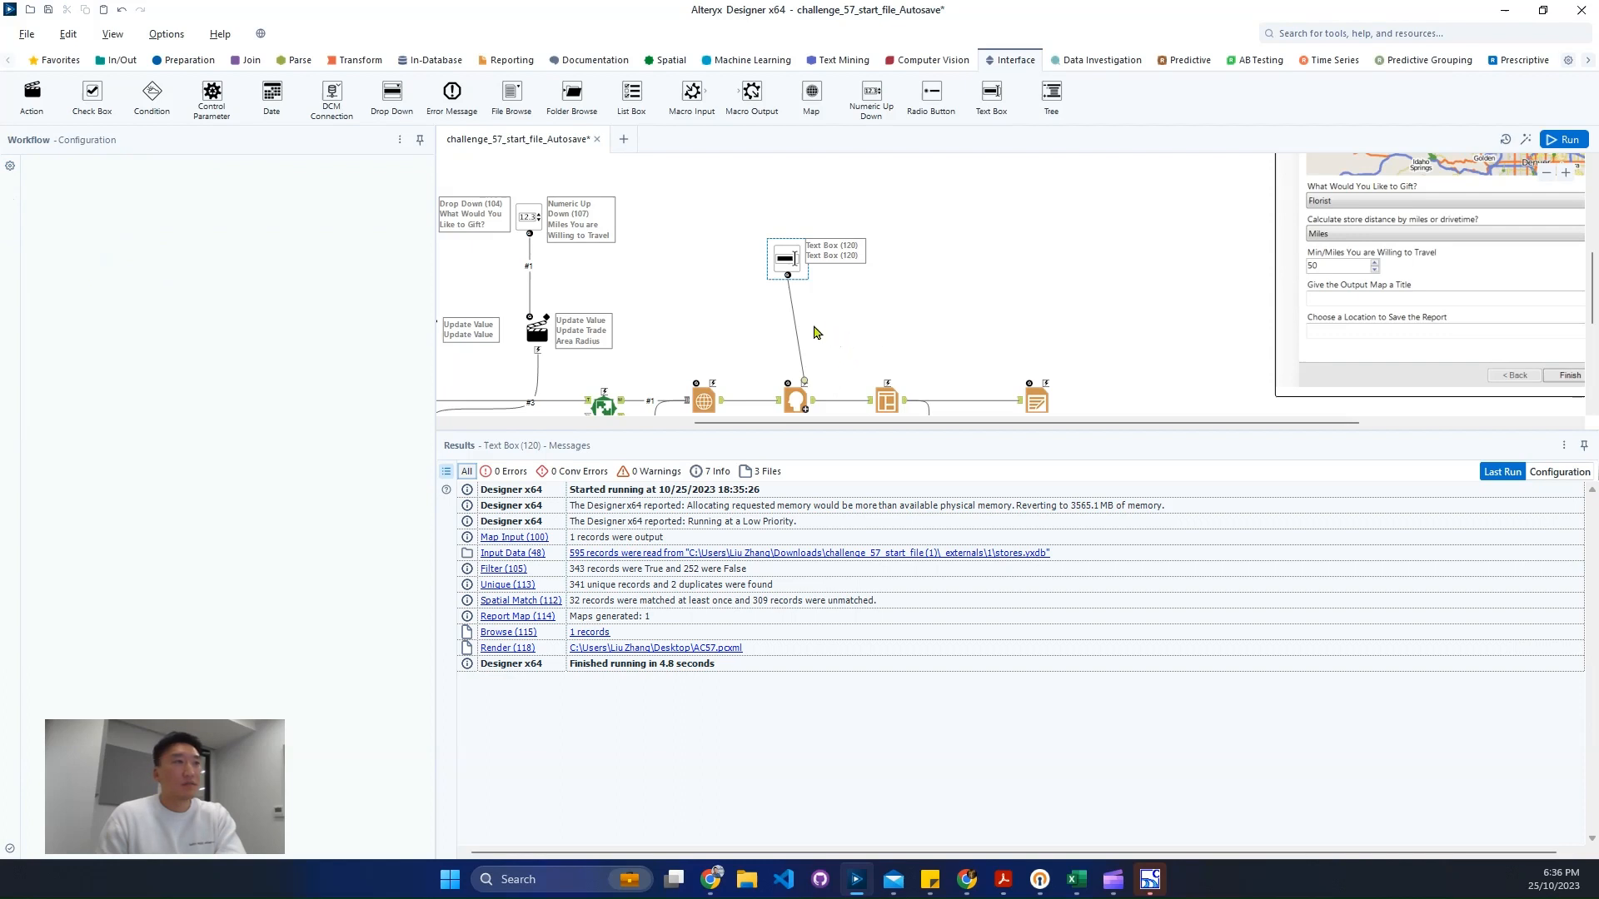
- Label the Text Box question "Give the Output Map a Title" and set its default text to New Title
click(779, 254)
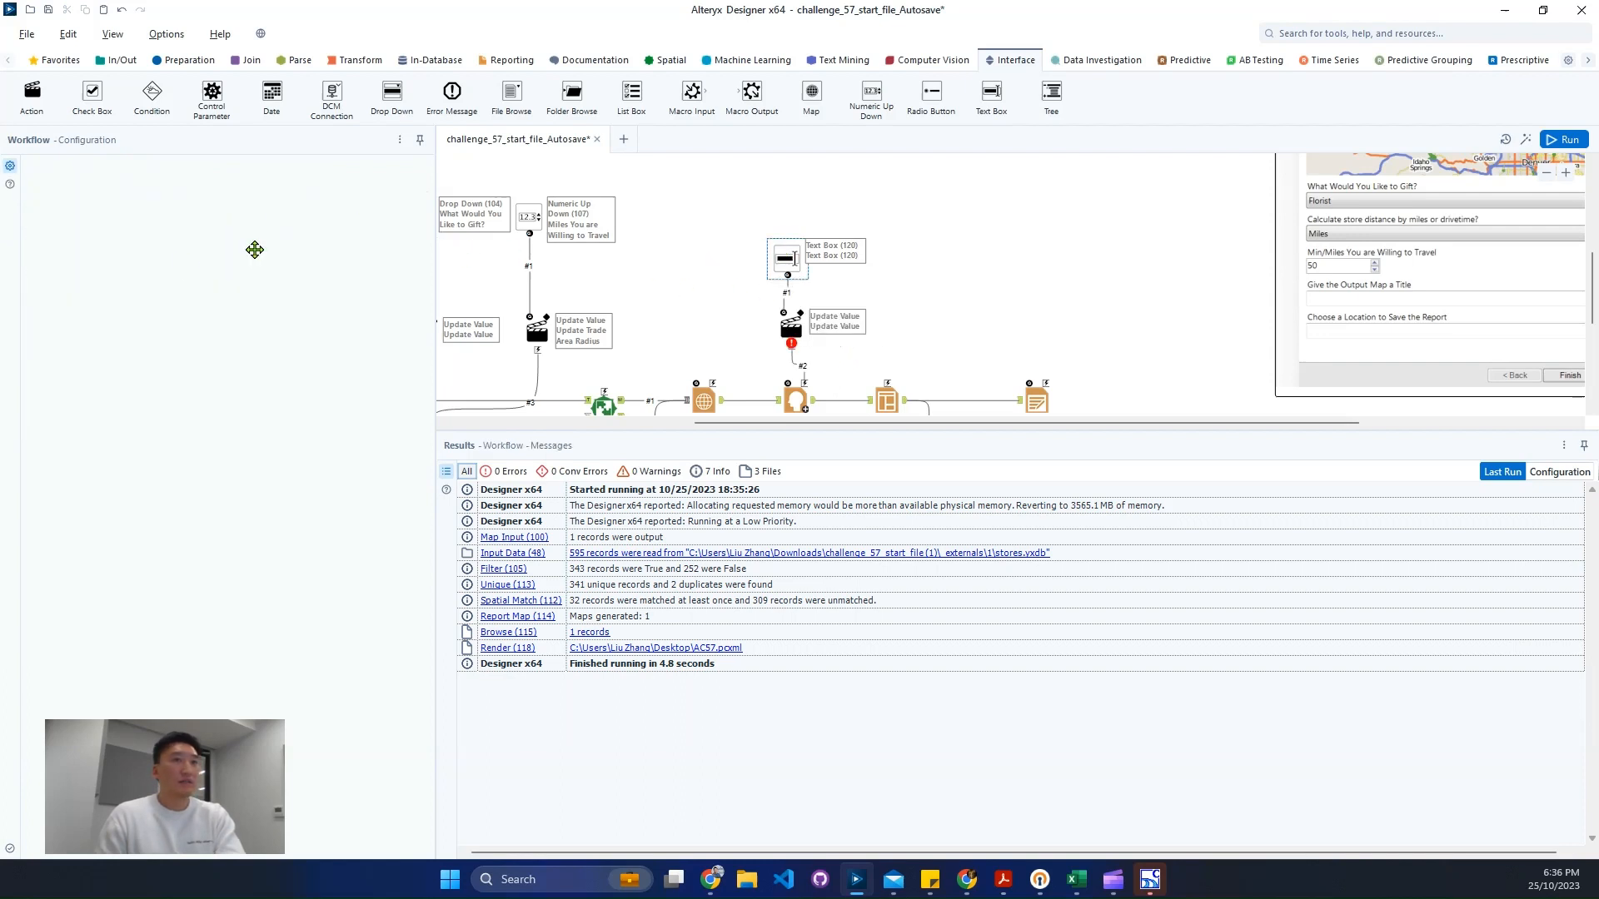
triple_click(154, 183)
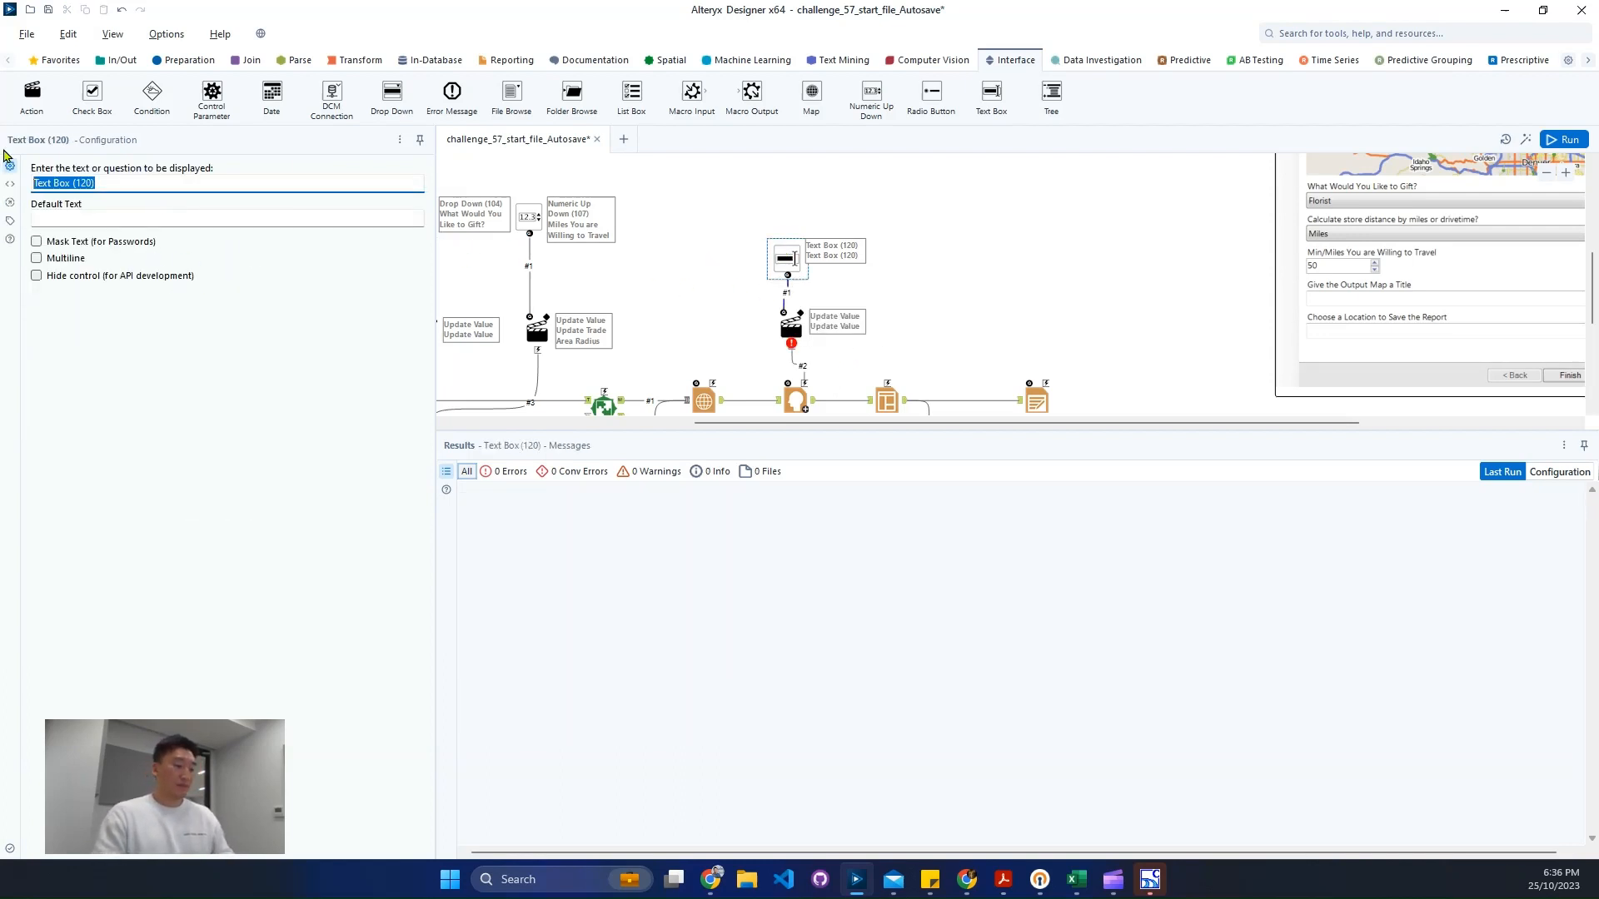
text(Give)
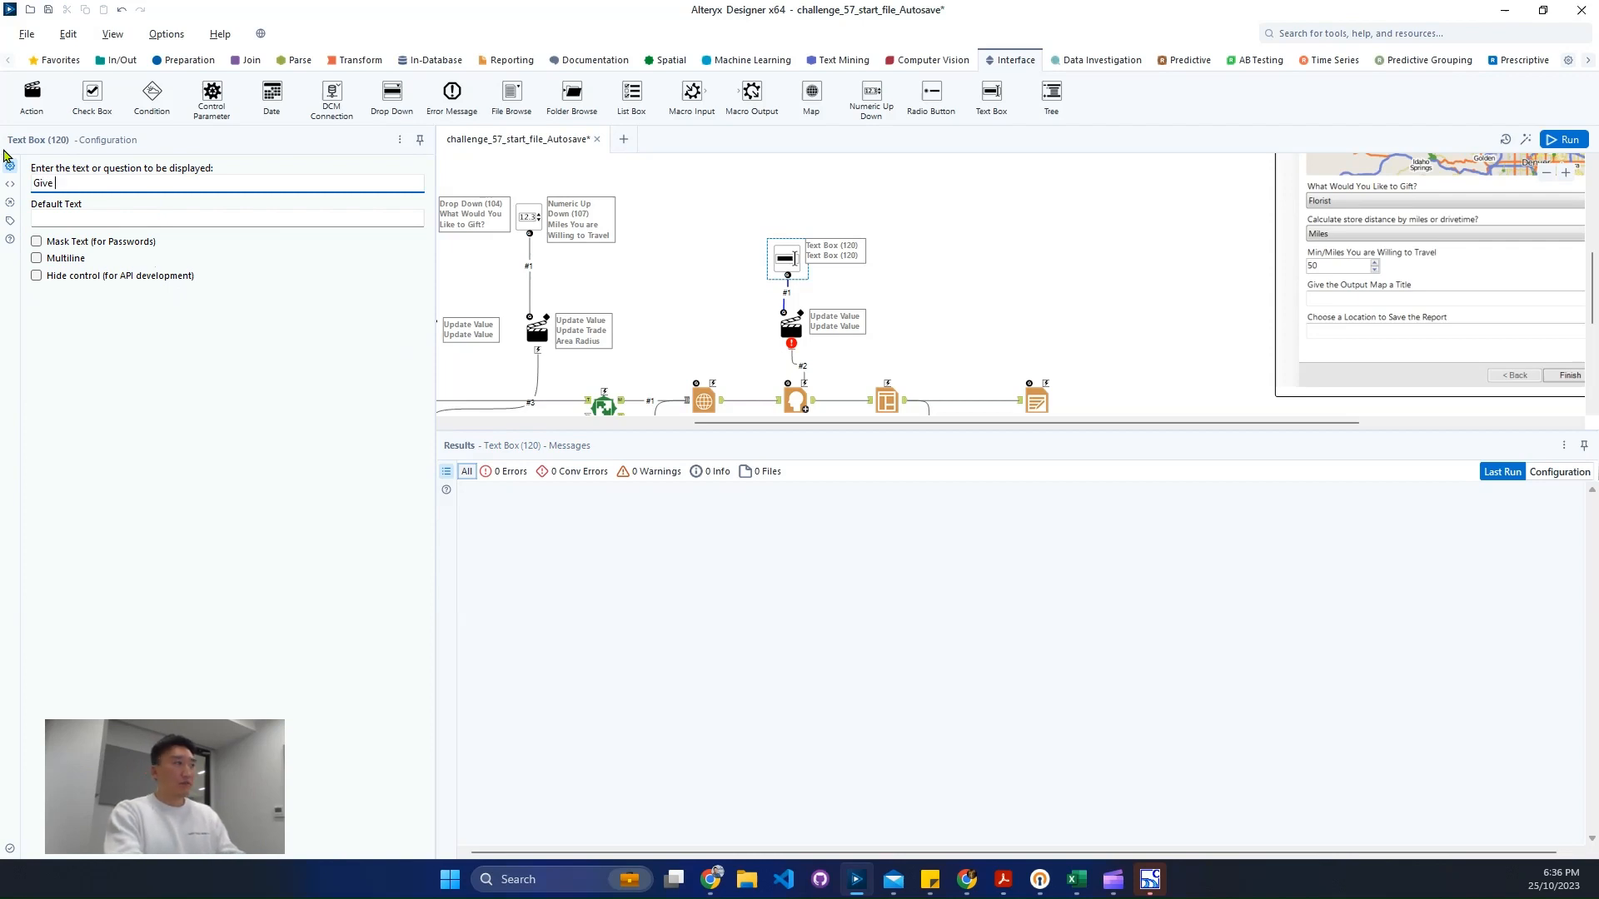
text( the Output)
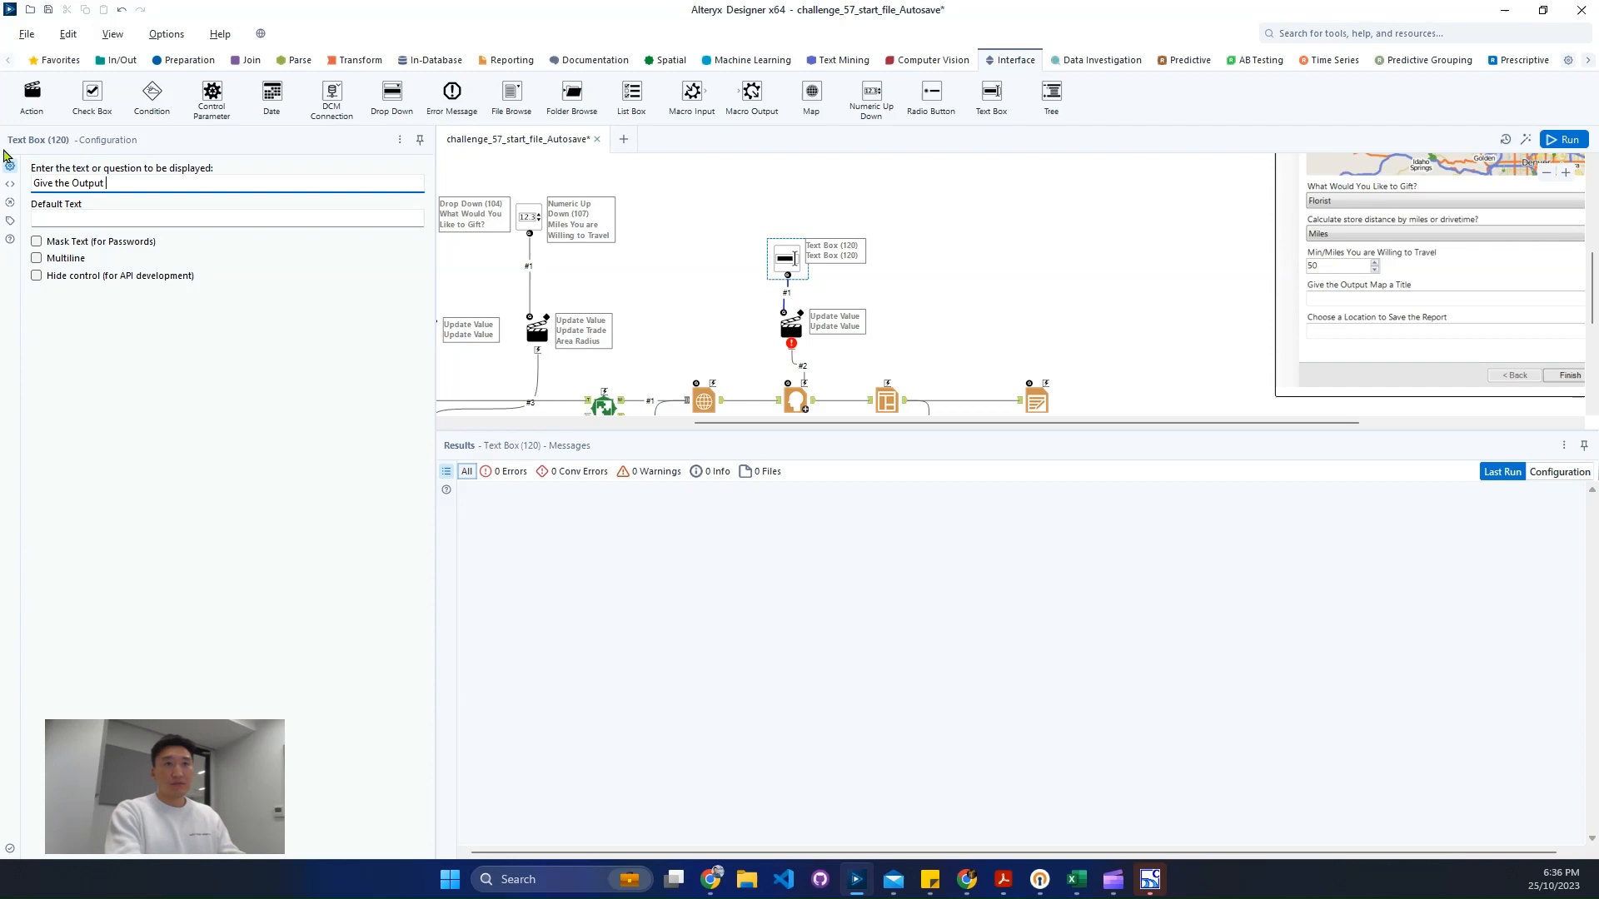
text( Ma)
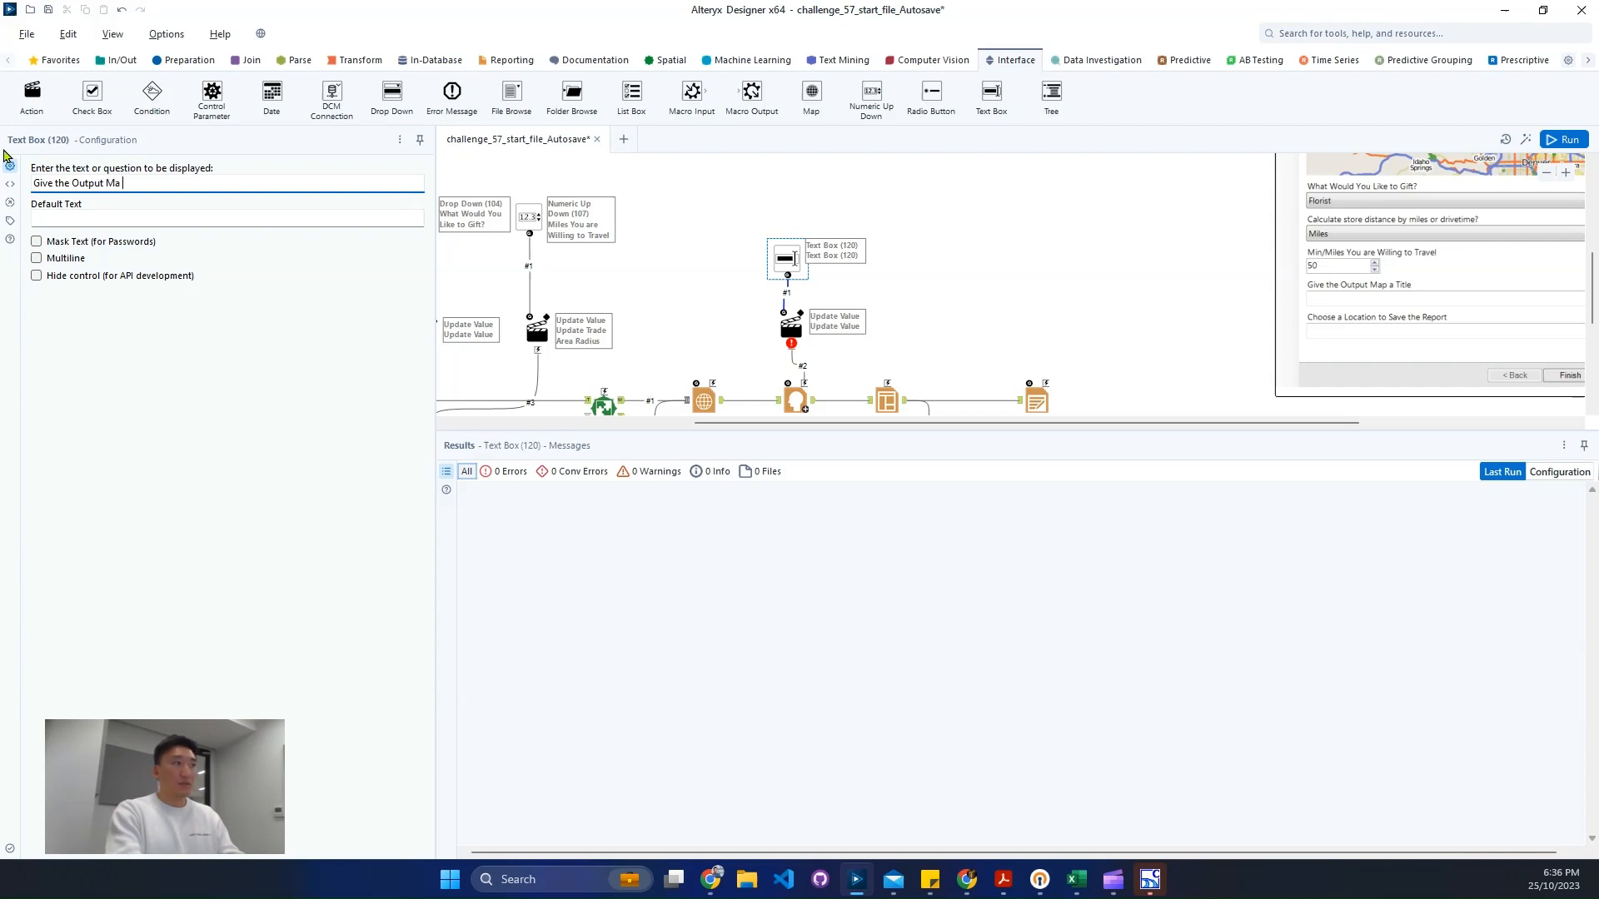
text(p a Title)
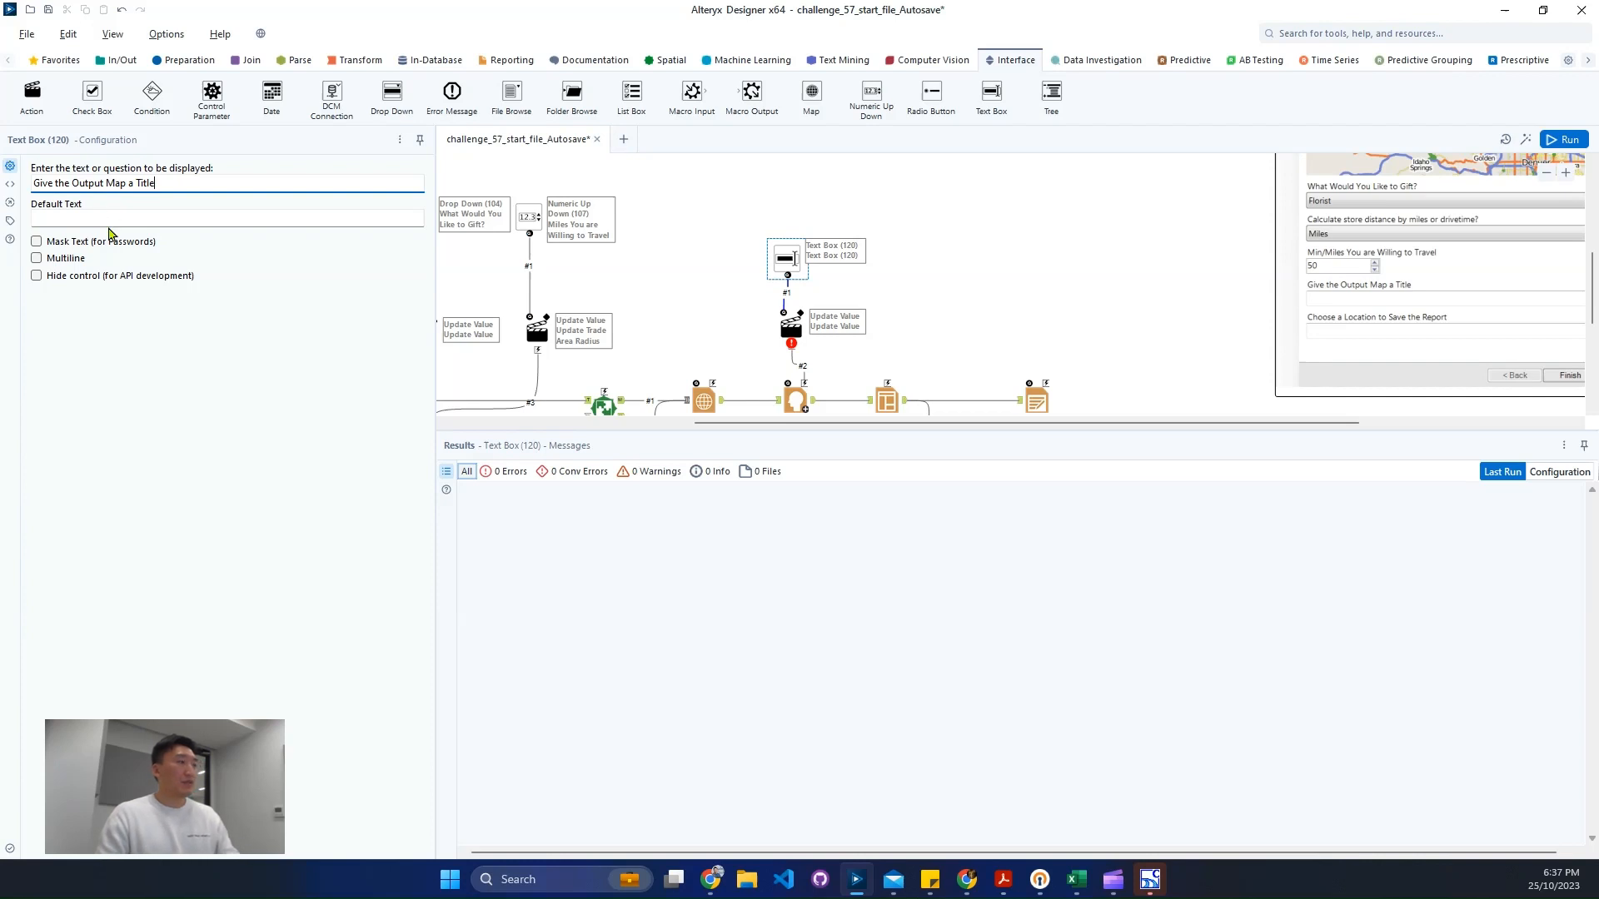
click(121, 213)
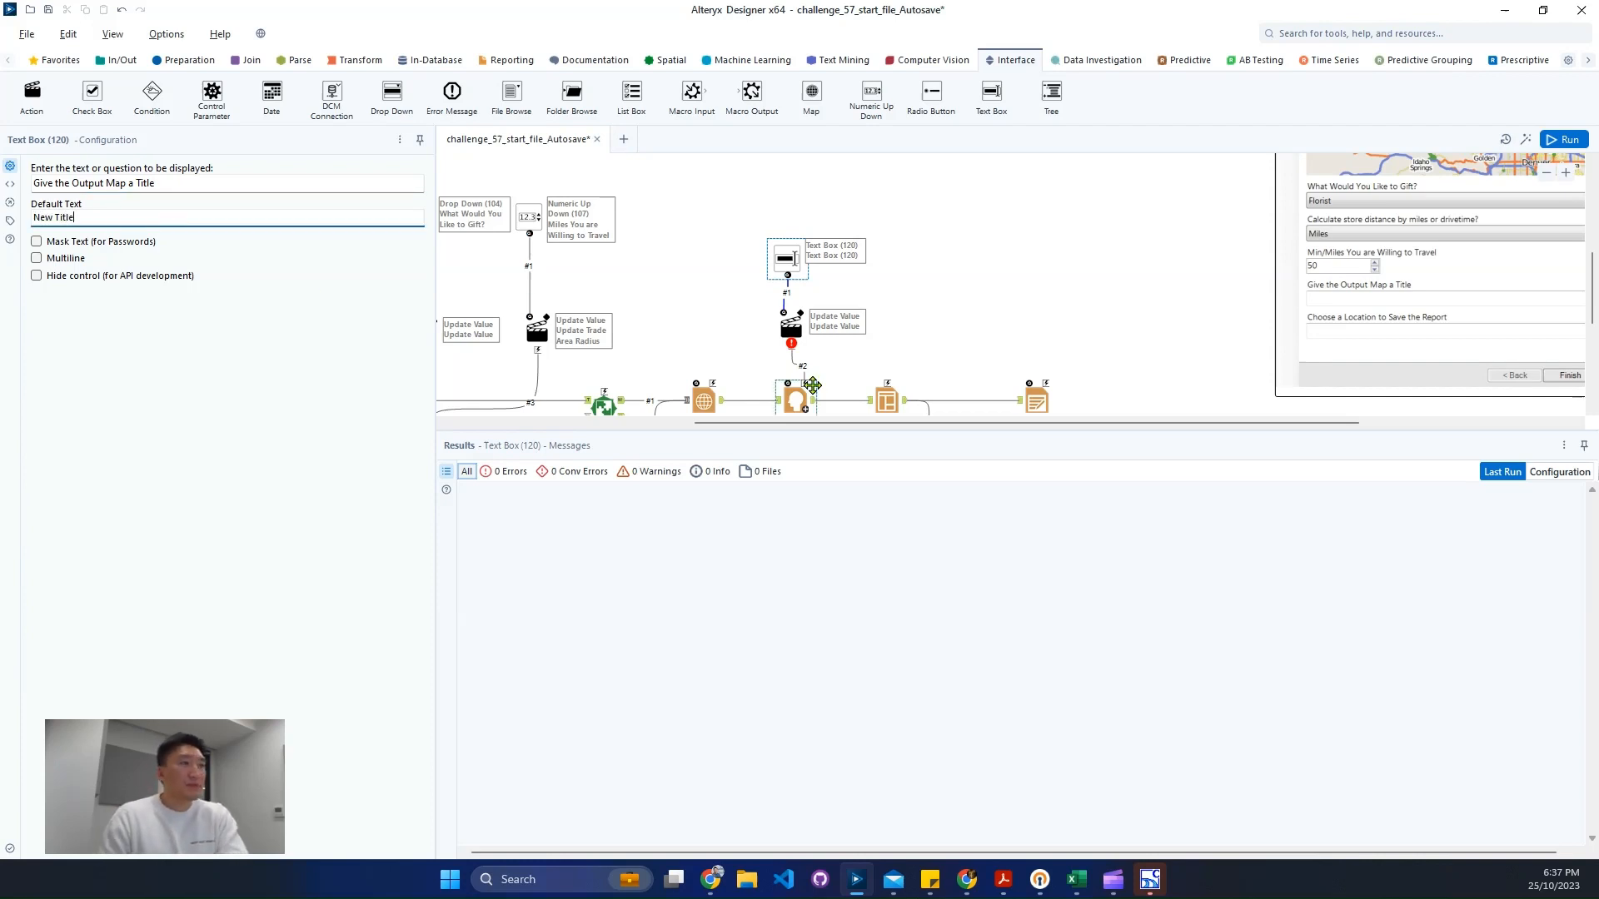
- Configure the Text Box's Action tool to update the Report Header's HeaderText value
click(793, 333)
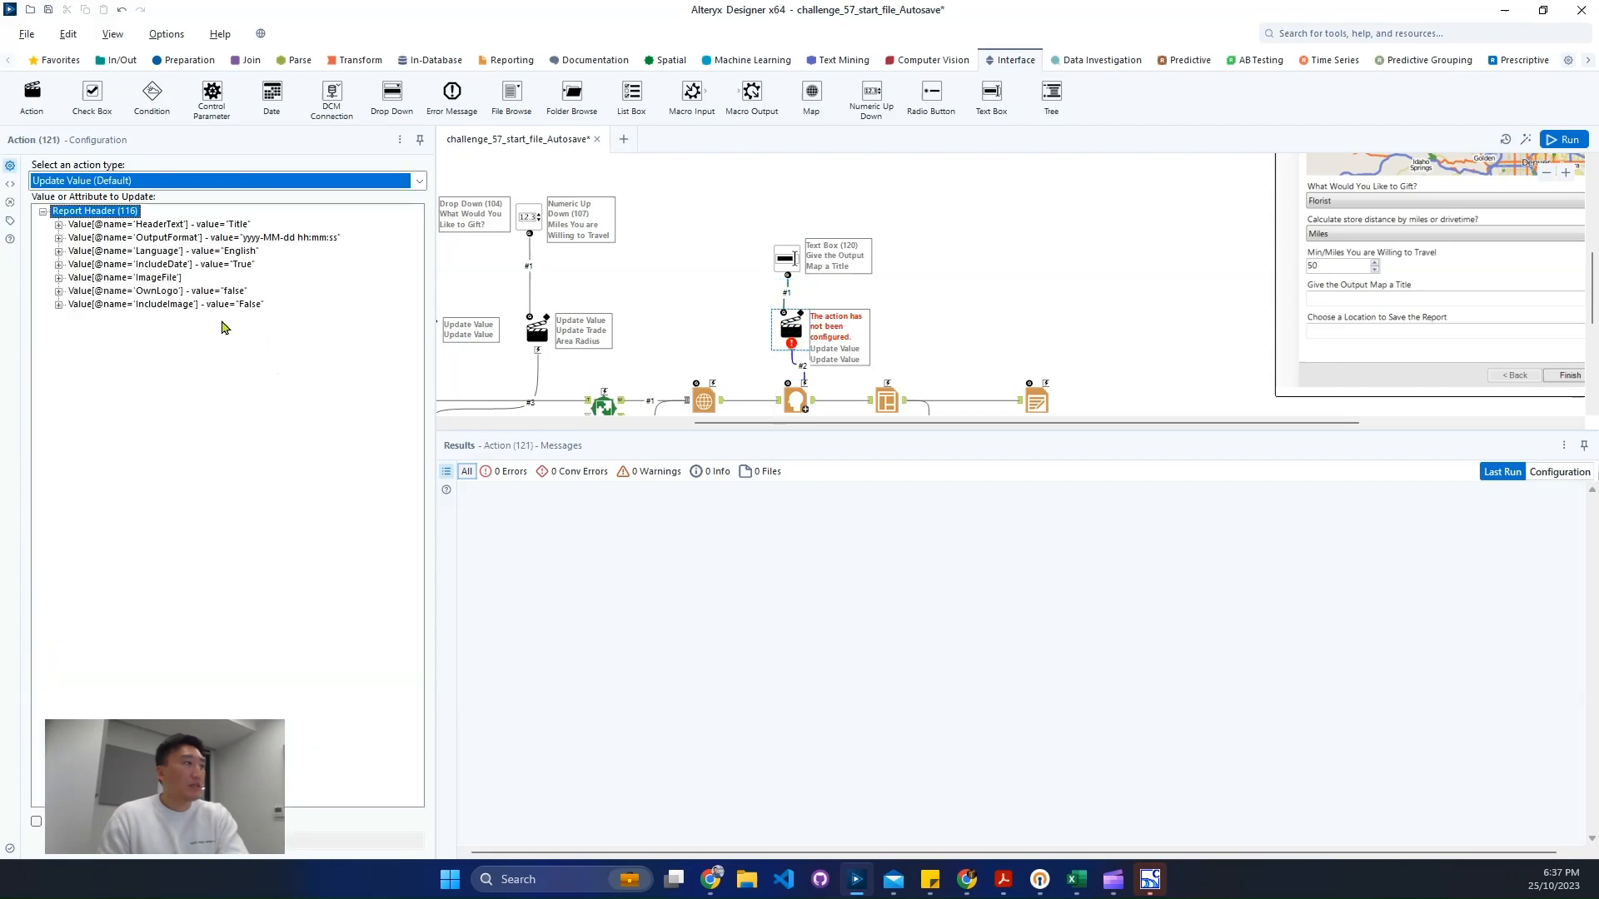
click(167, 225)
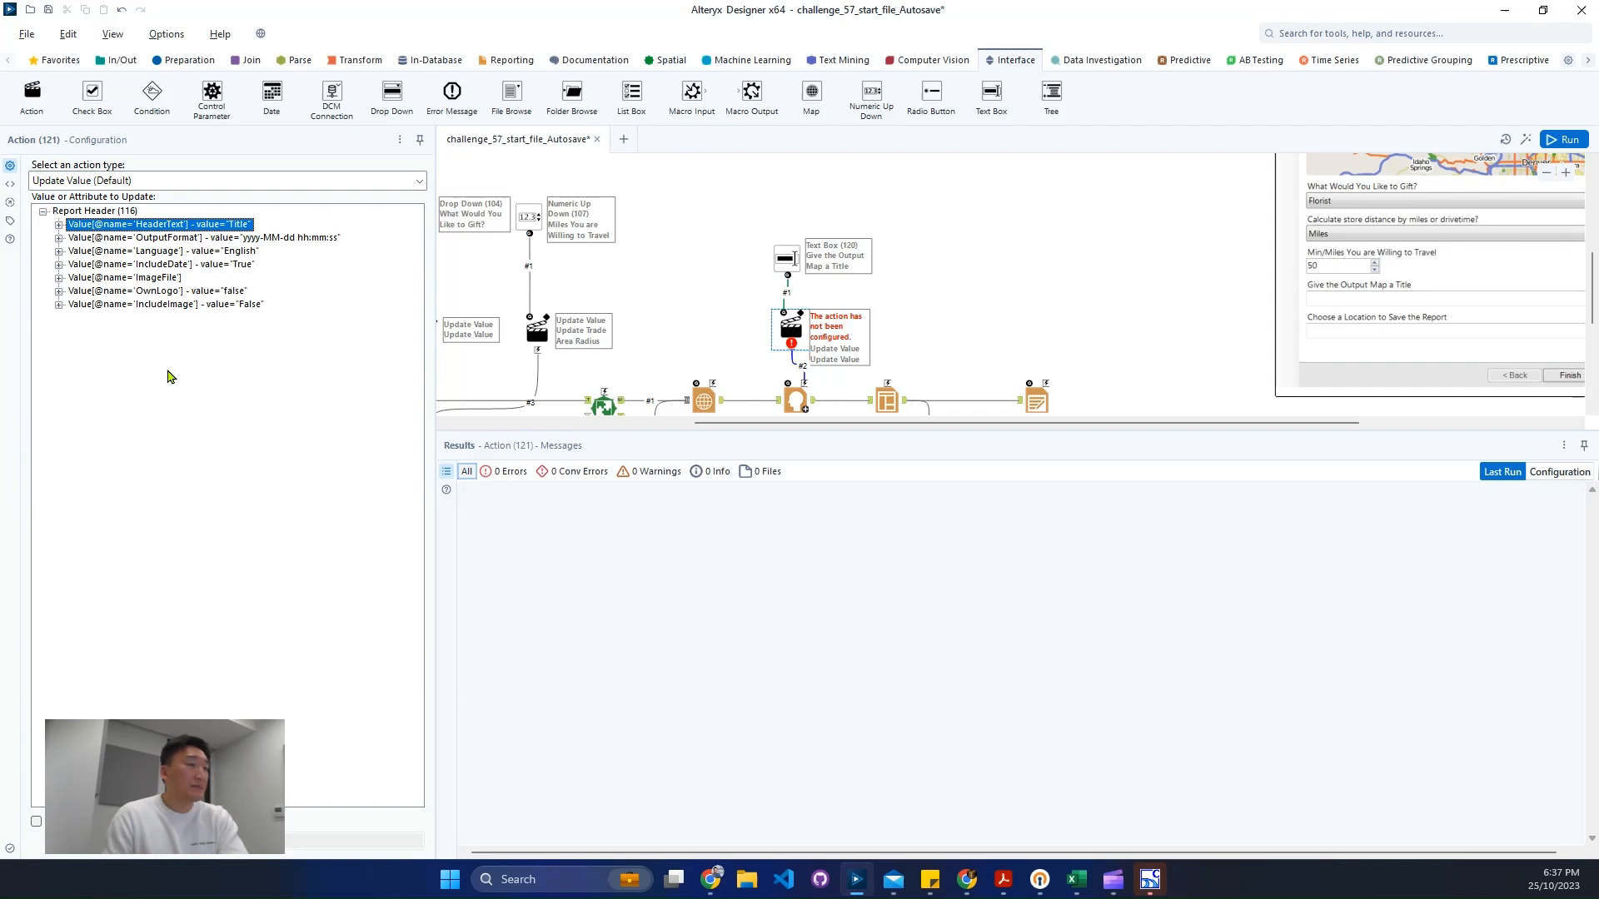
click(979, 325)
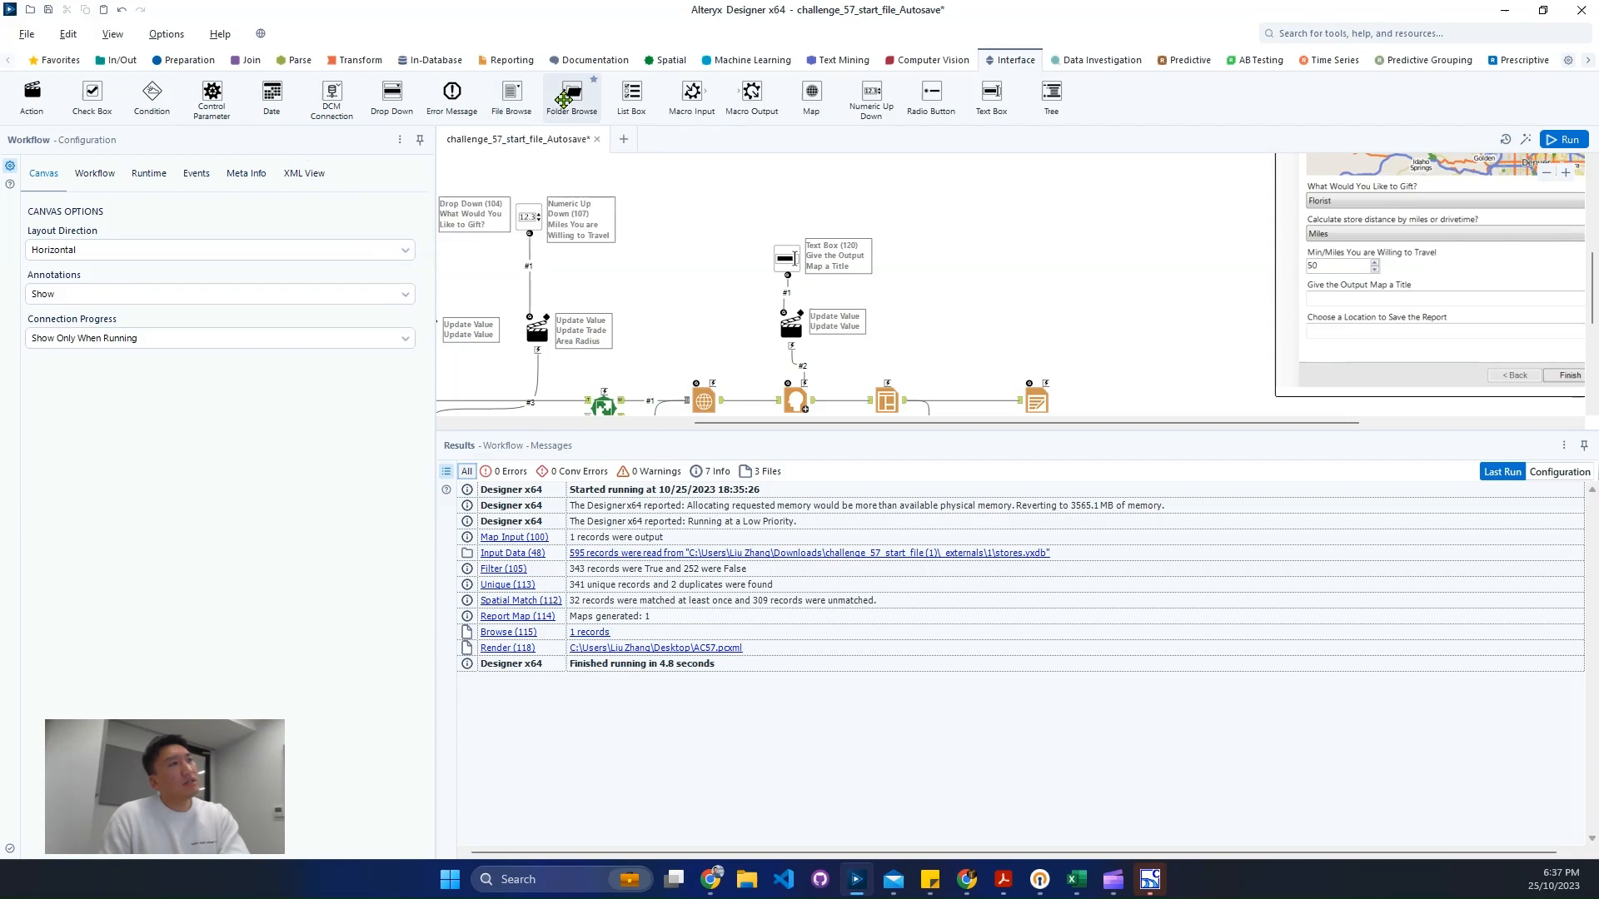
- Add a Folder Browse interface tool above the Render tool and connect it to Render
drag(563, 97, 1045, 381)
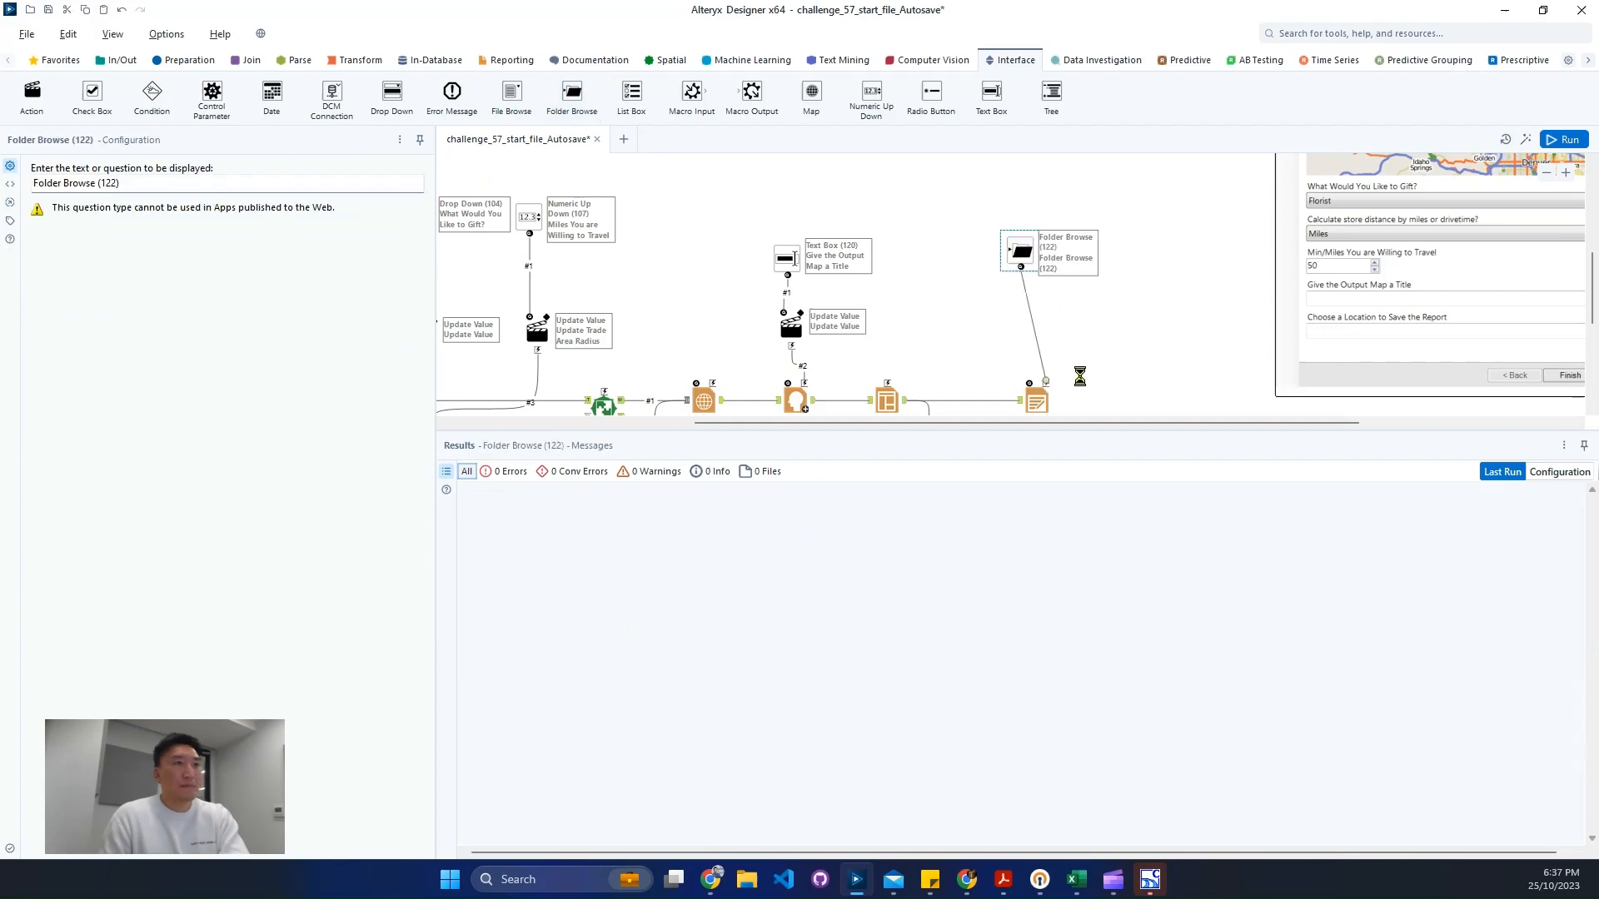
click(1070, 378)
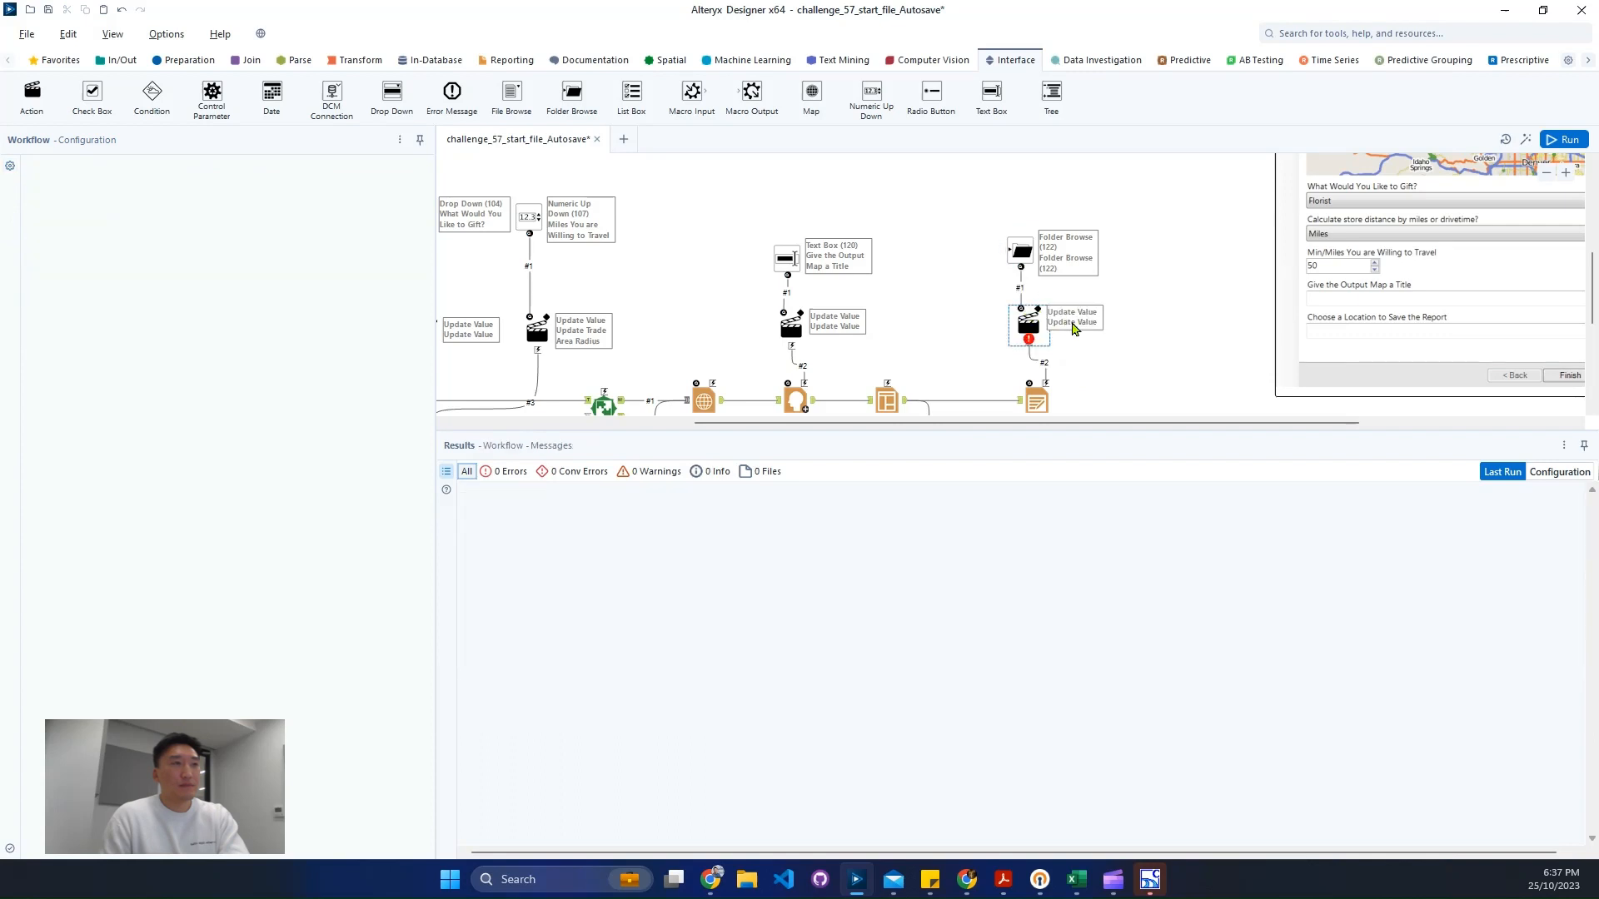
- Set the Folder Browse action to update the Render tool's OutputFile value, replacing a specific string
click(253, 239)
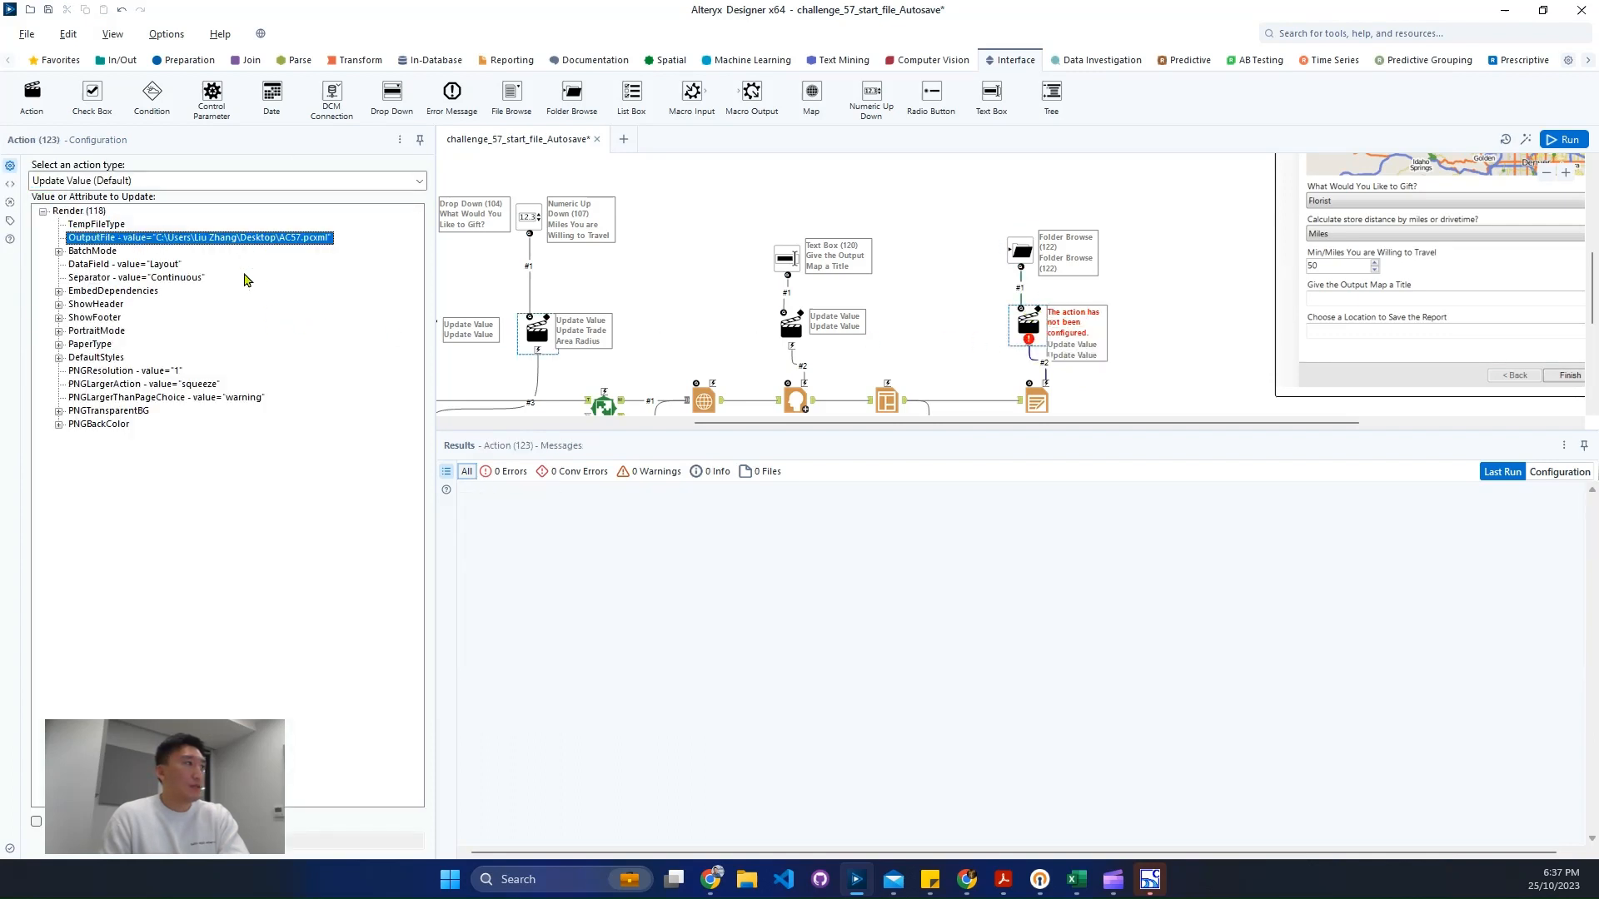
click(37, 822)
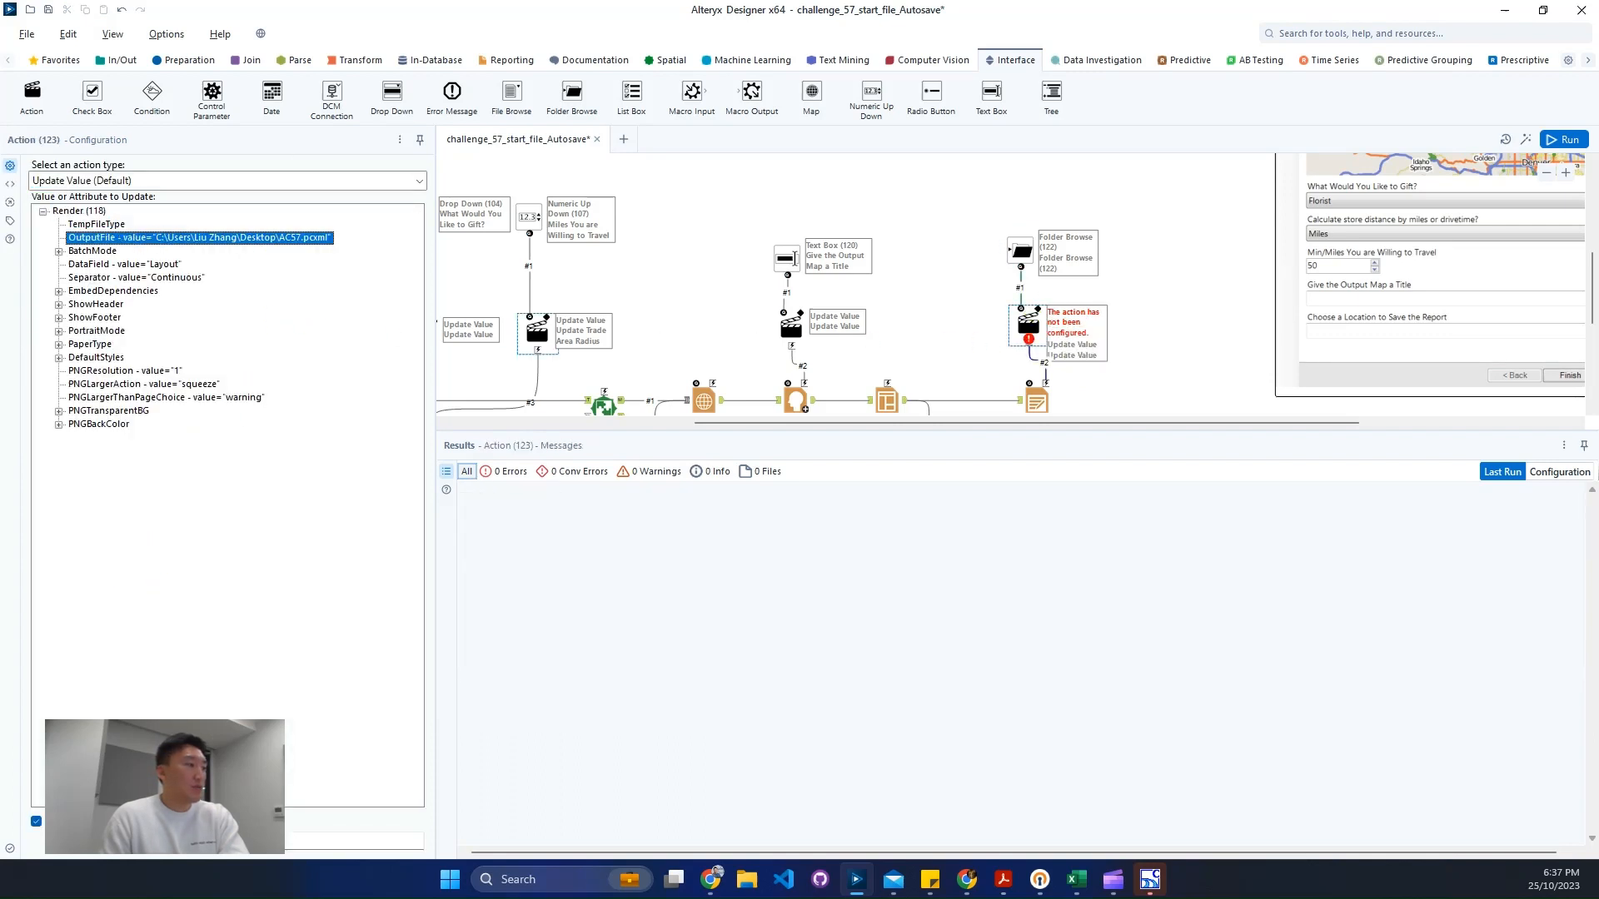
click(192, 842)
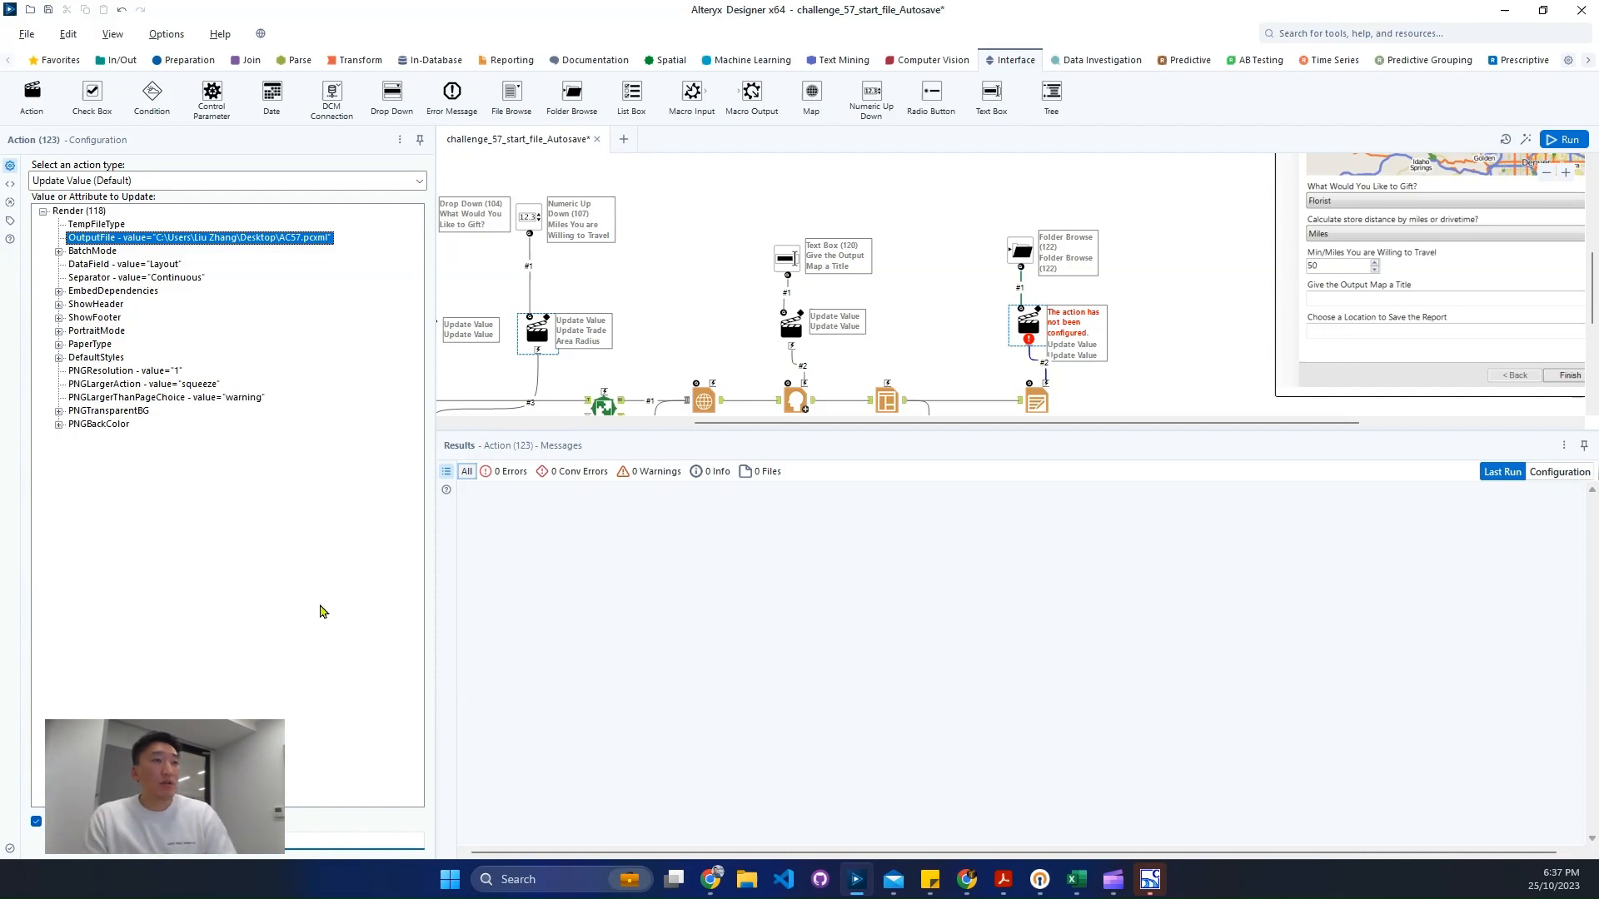
click(1189, 333)
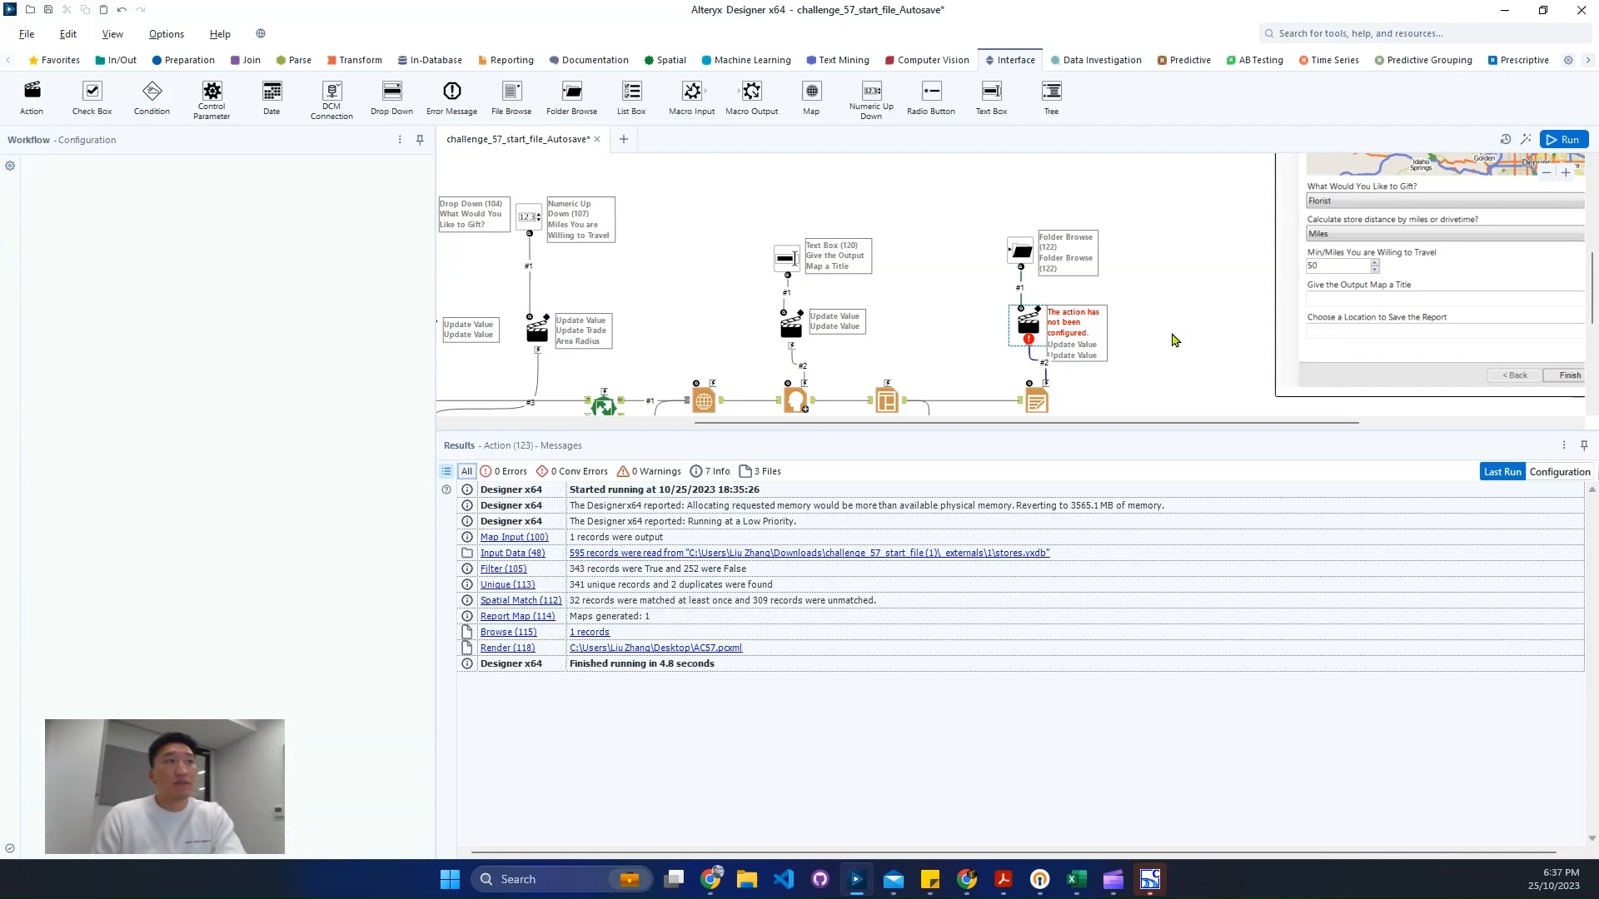
- Open the analytic app preview, try each question and the folder browser, then close it
click(1528, 143)
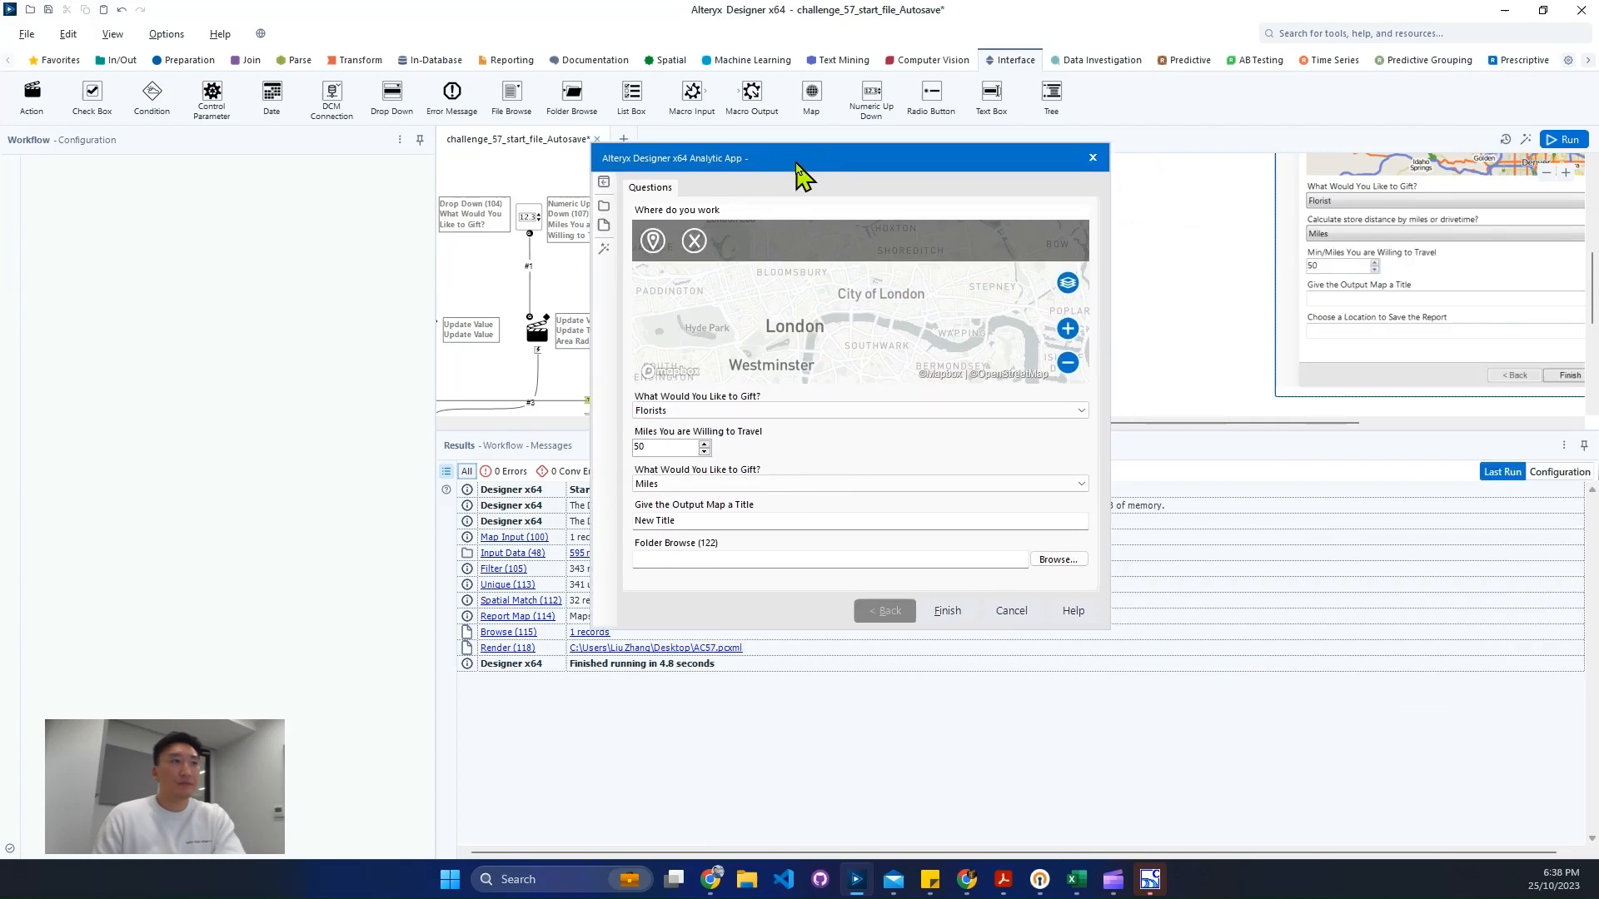
click(781, 410)
click(774, 435)
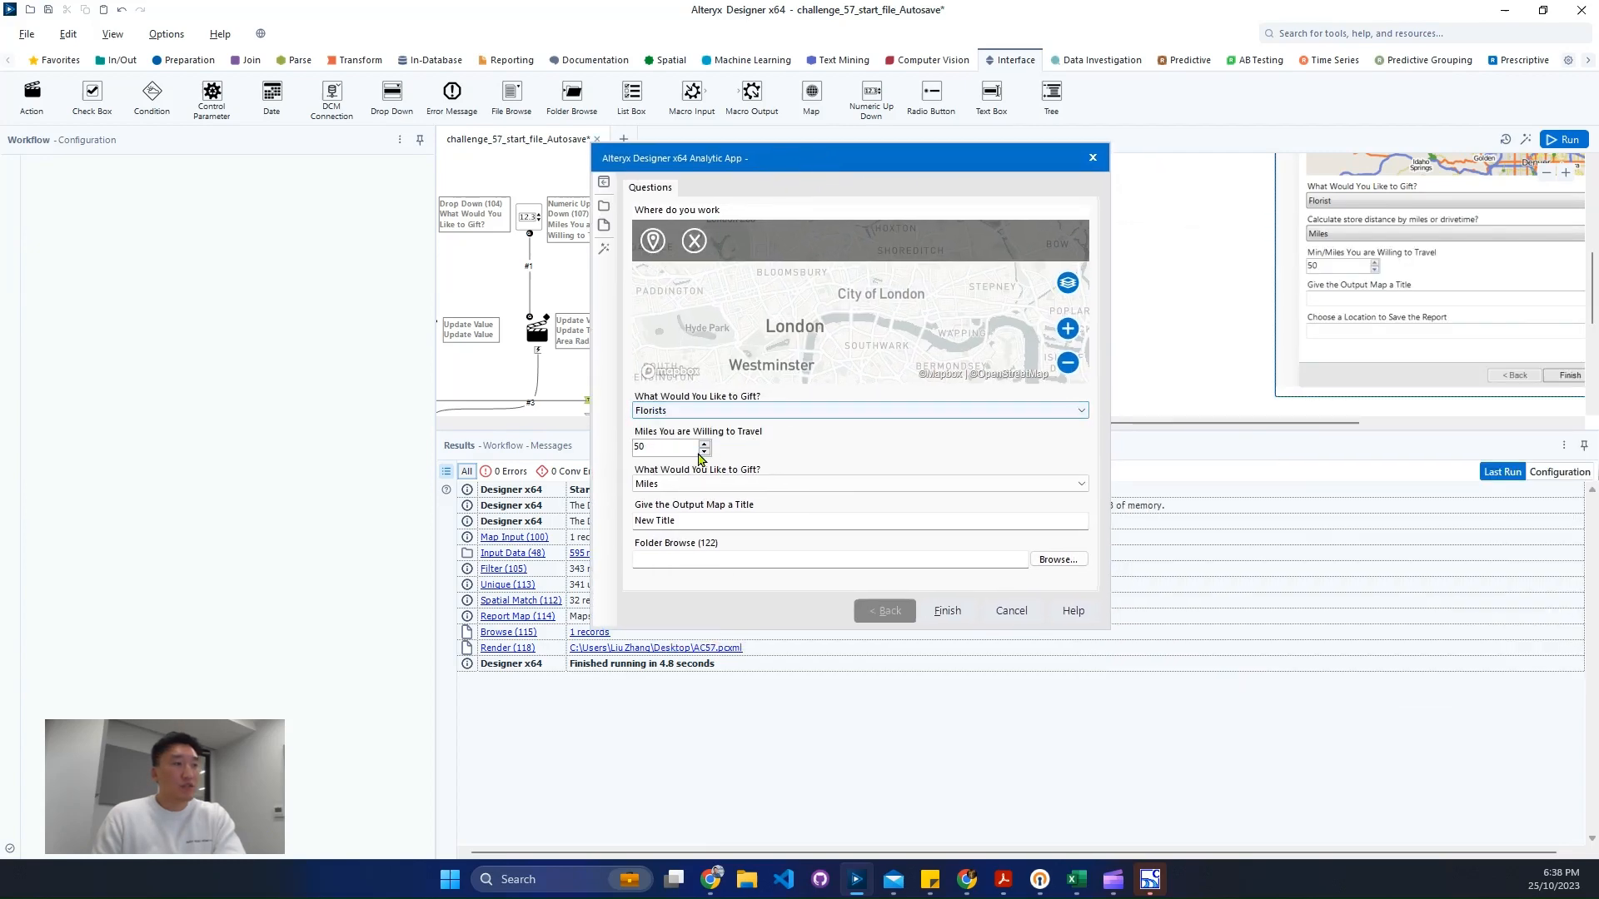
click(724, 521)
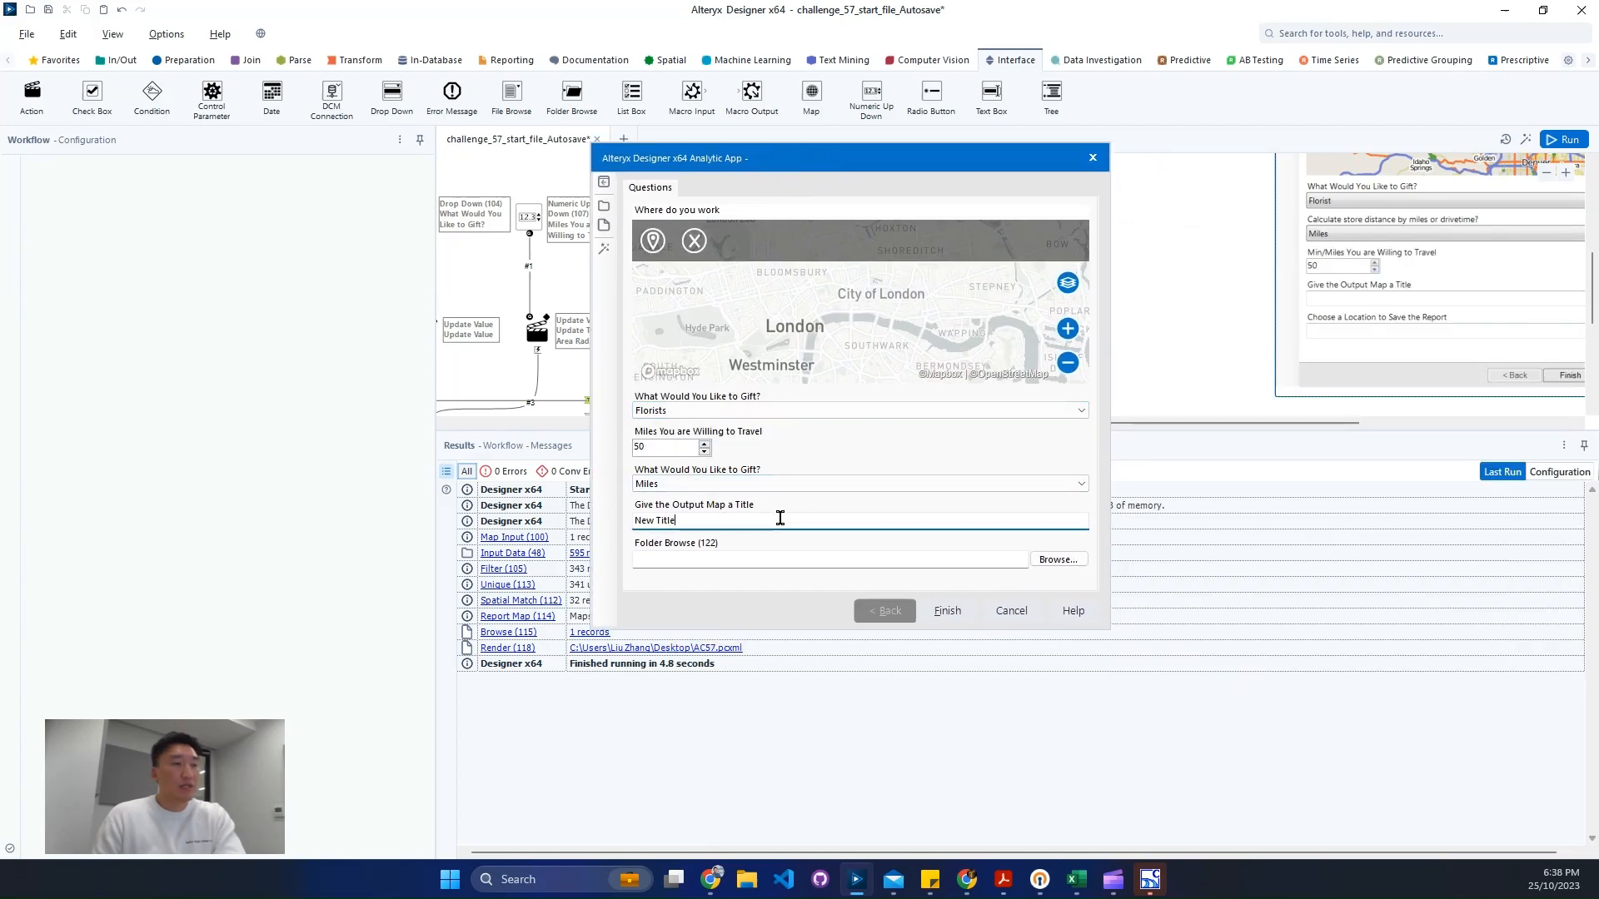
click(1057, 559)
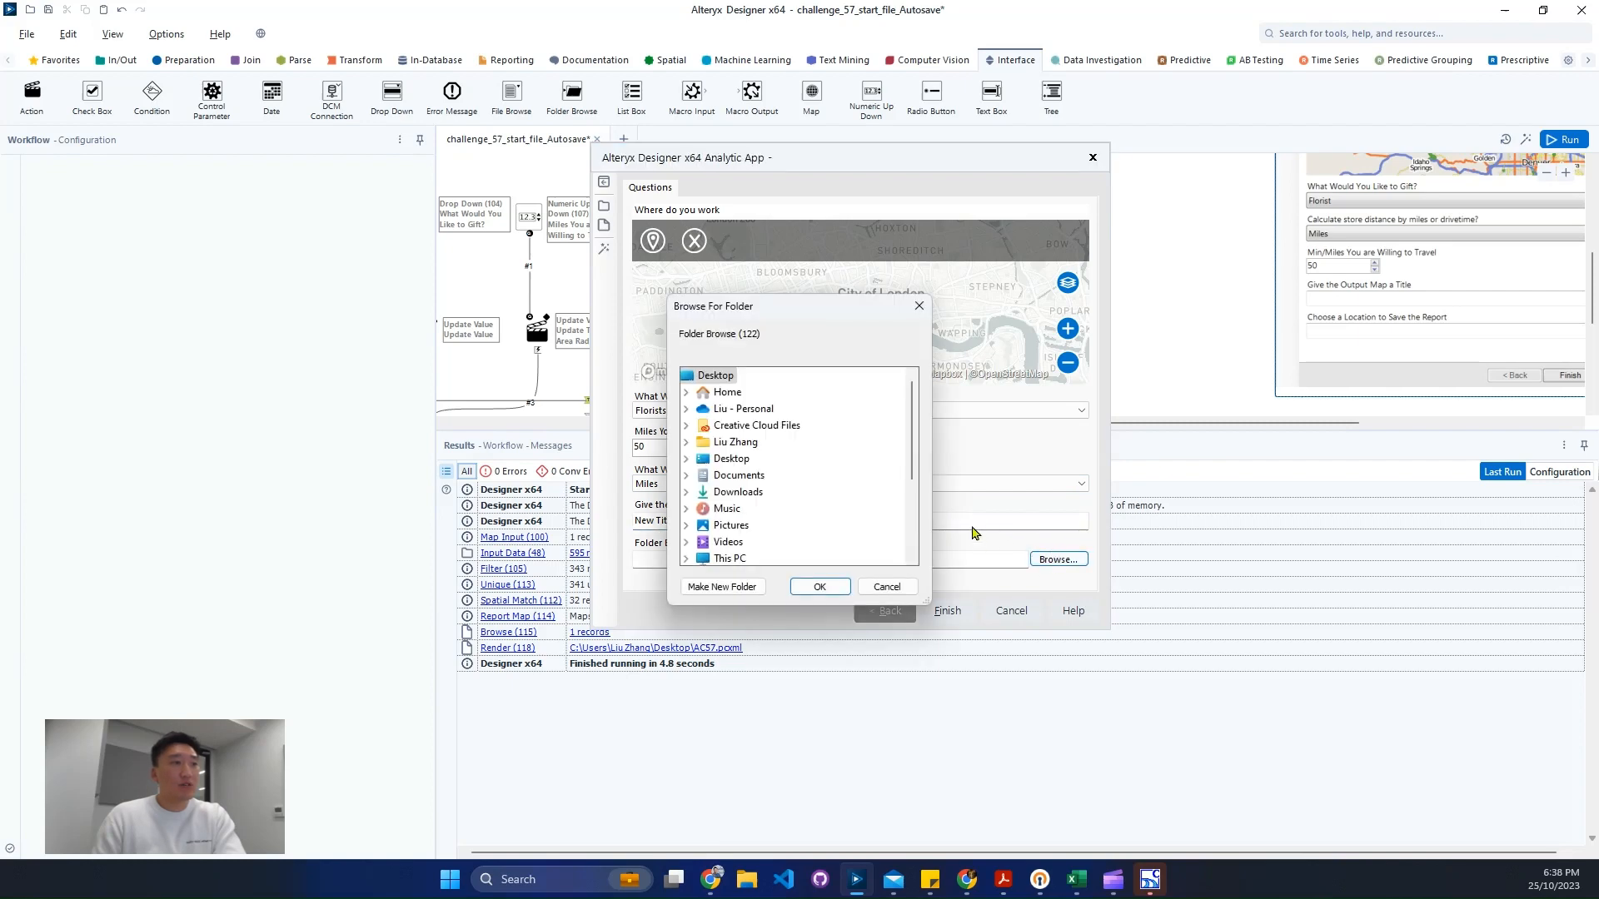
click(920, 308)
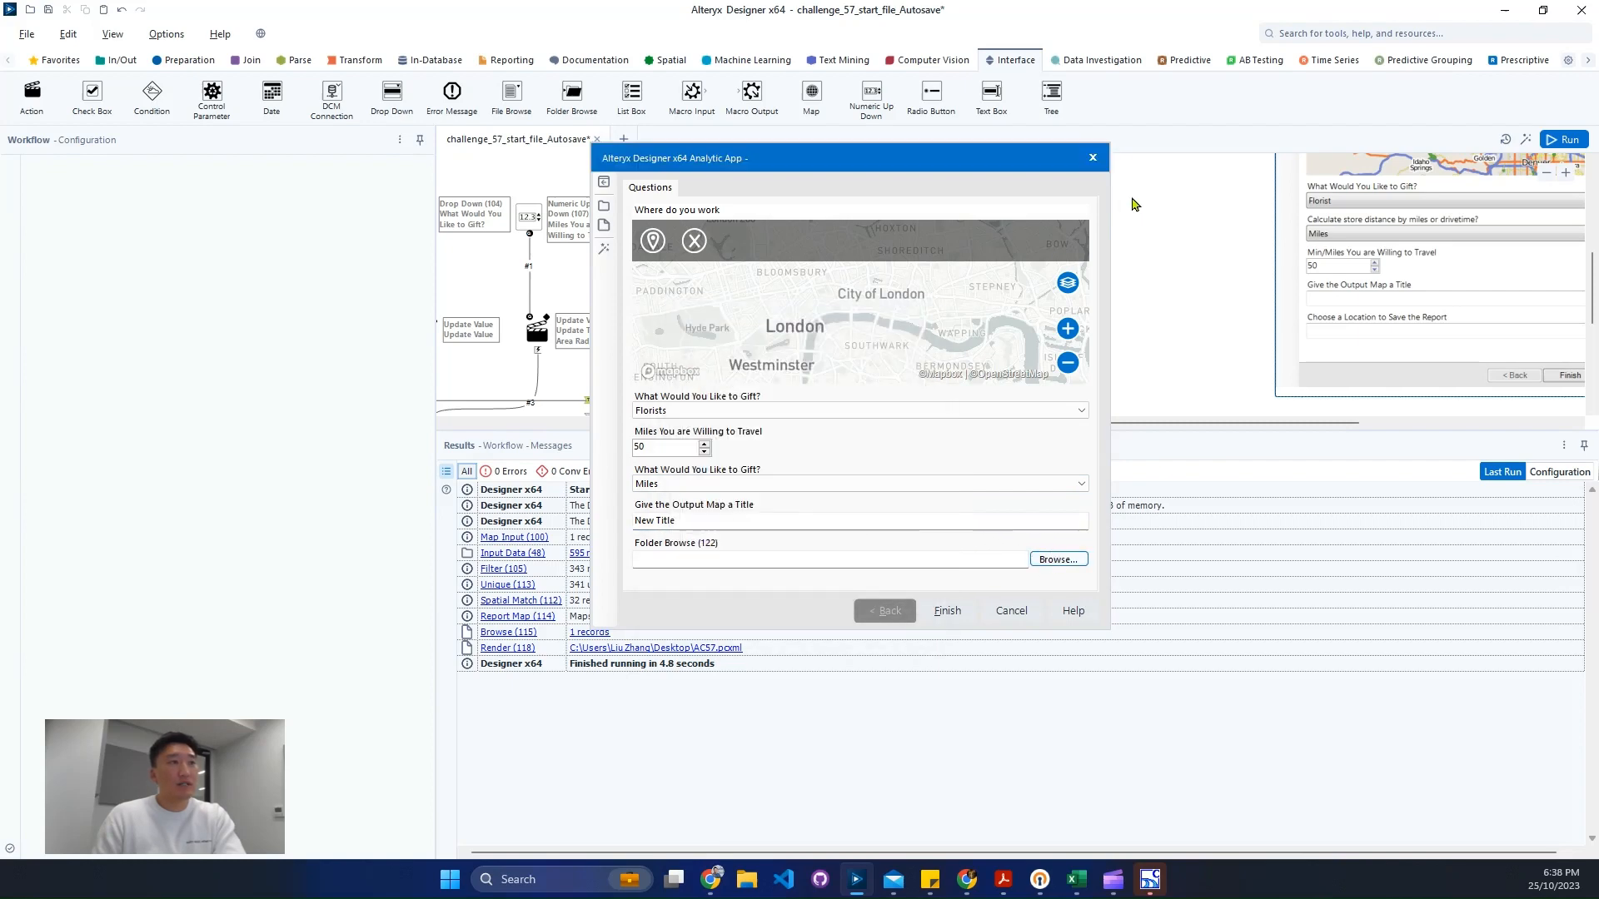
click(1094, 158)
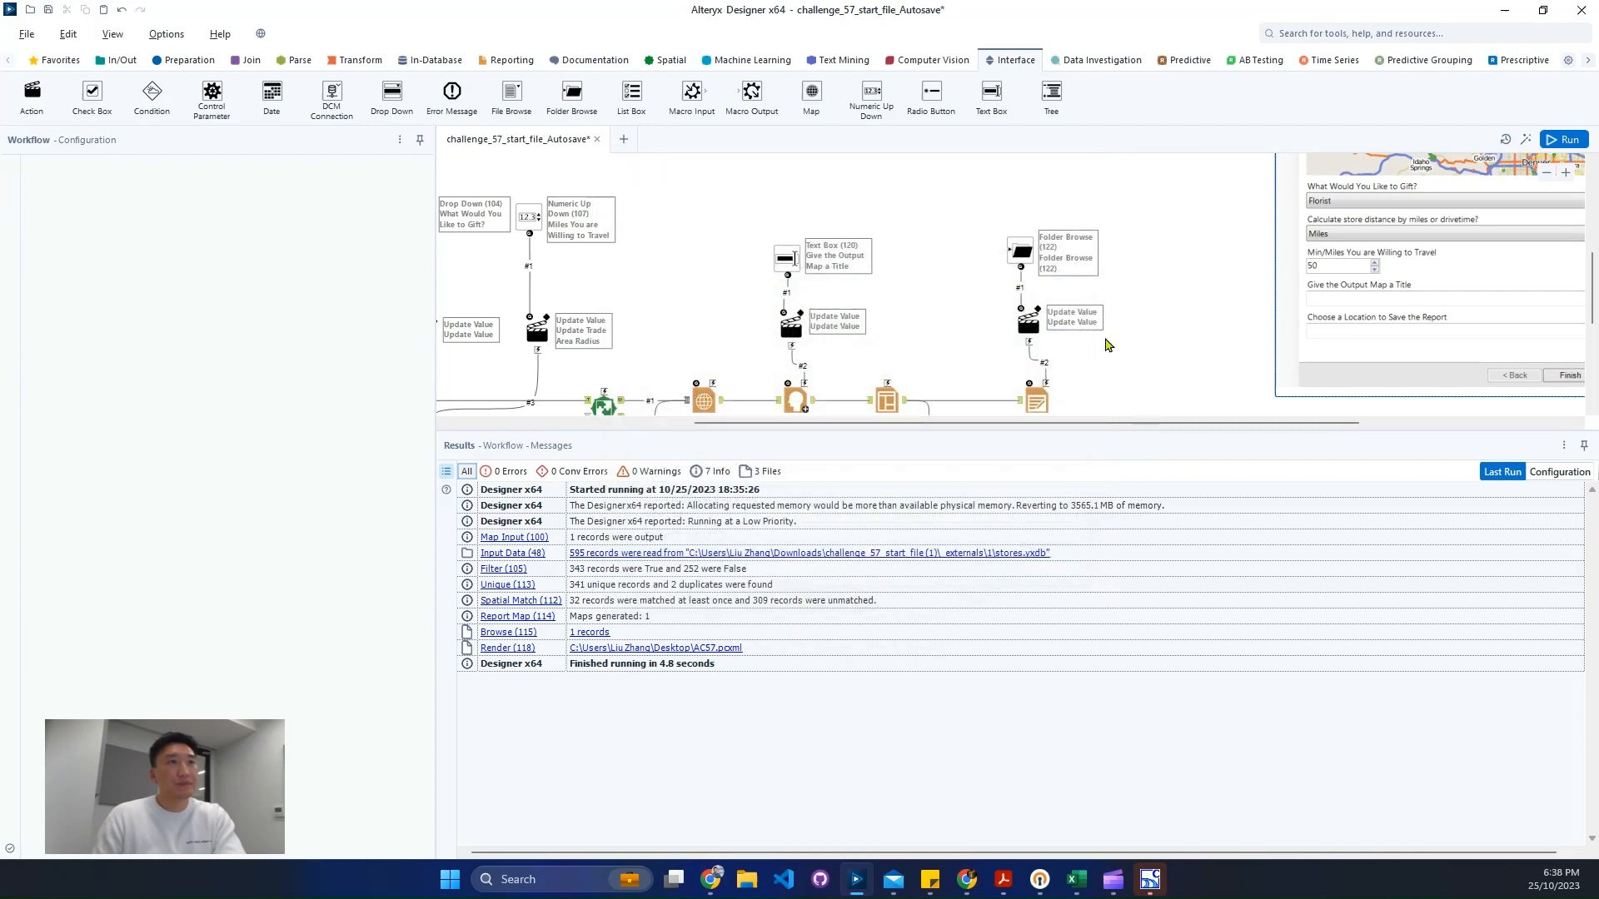
- Label the Folder Browse question "Choose a Location to Save the Report"
click(1024, 252)
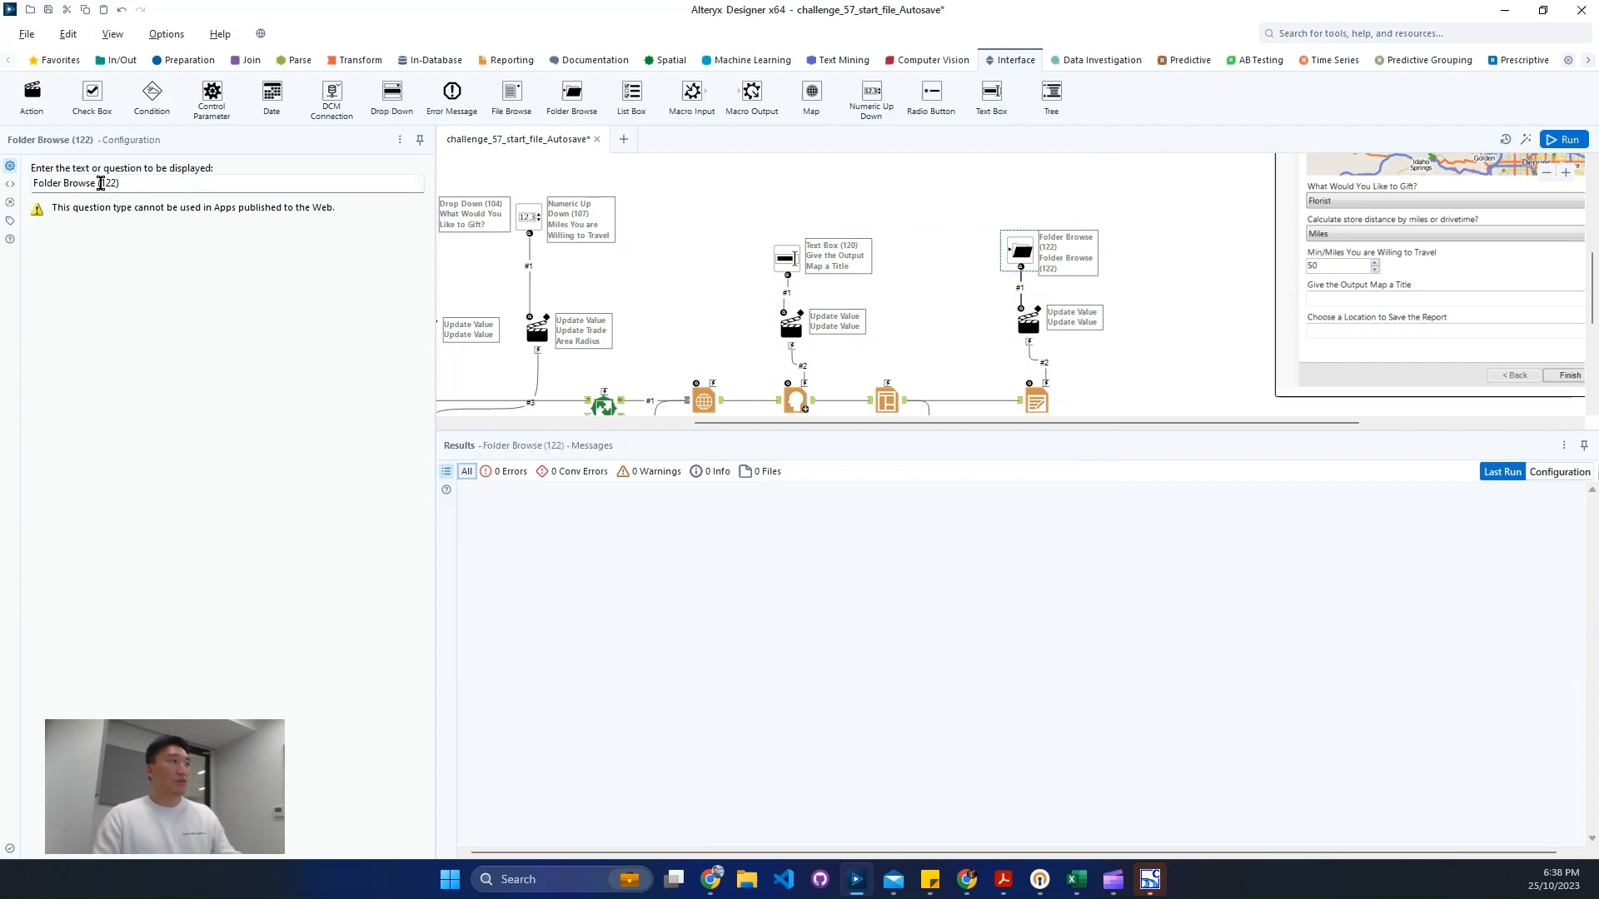
triple_click(100, 183)
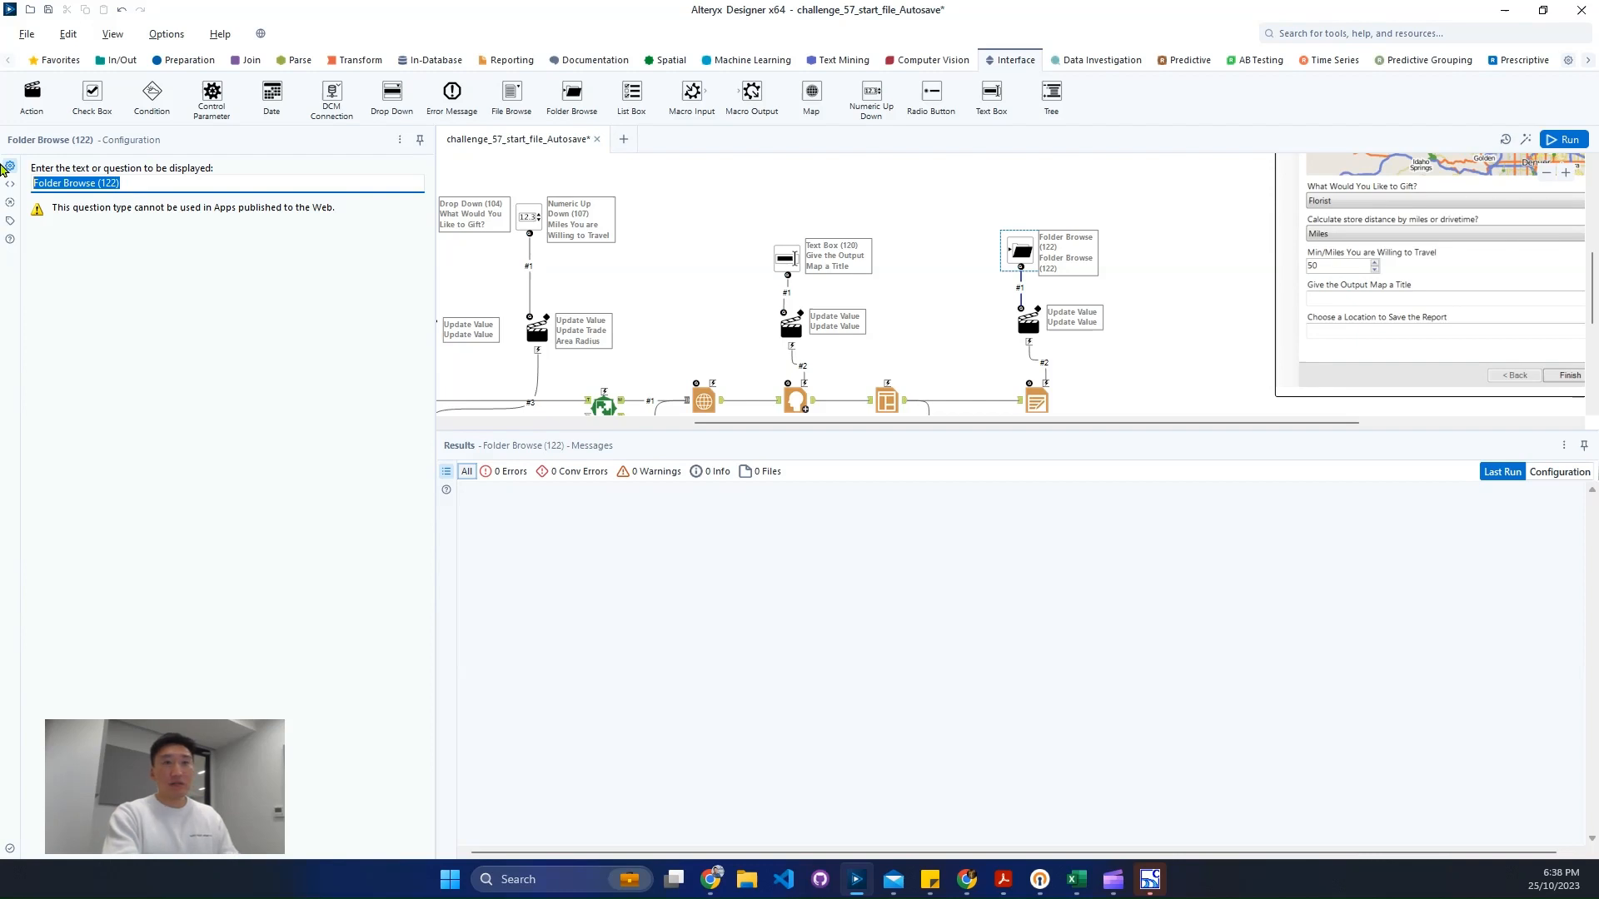
text(Choose a)
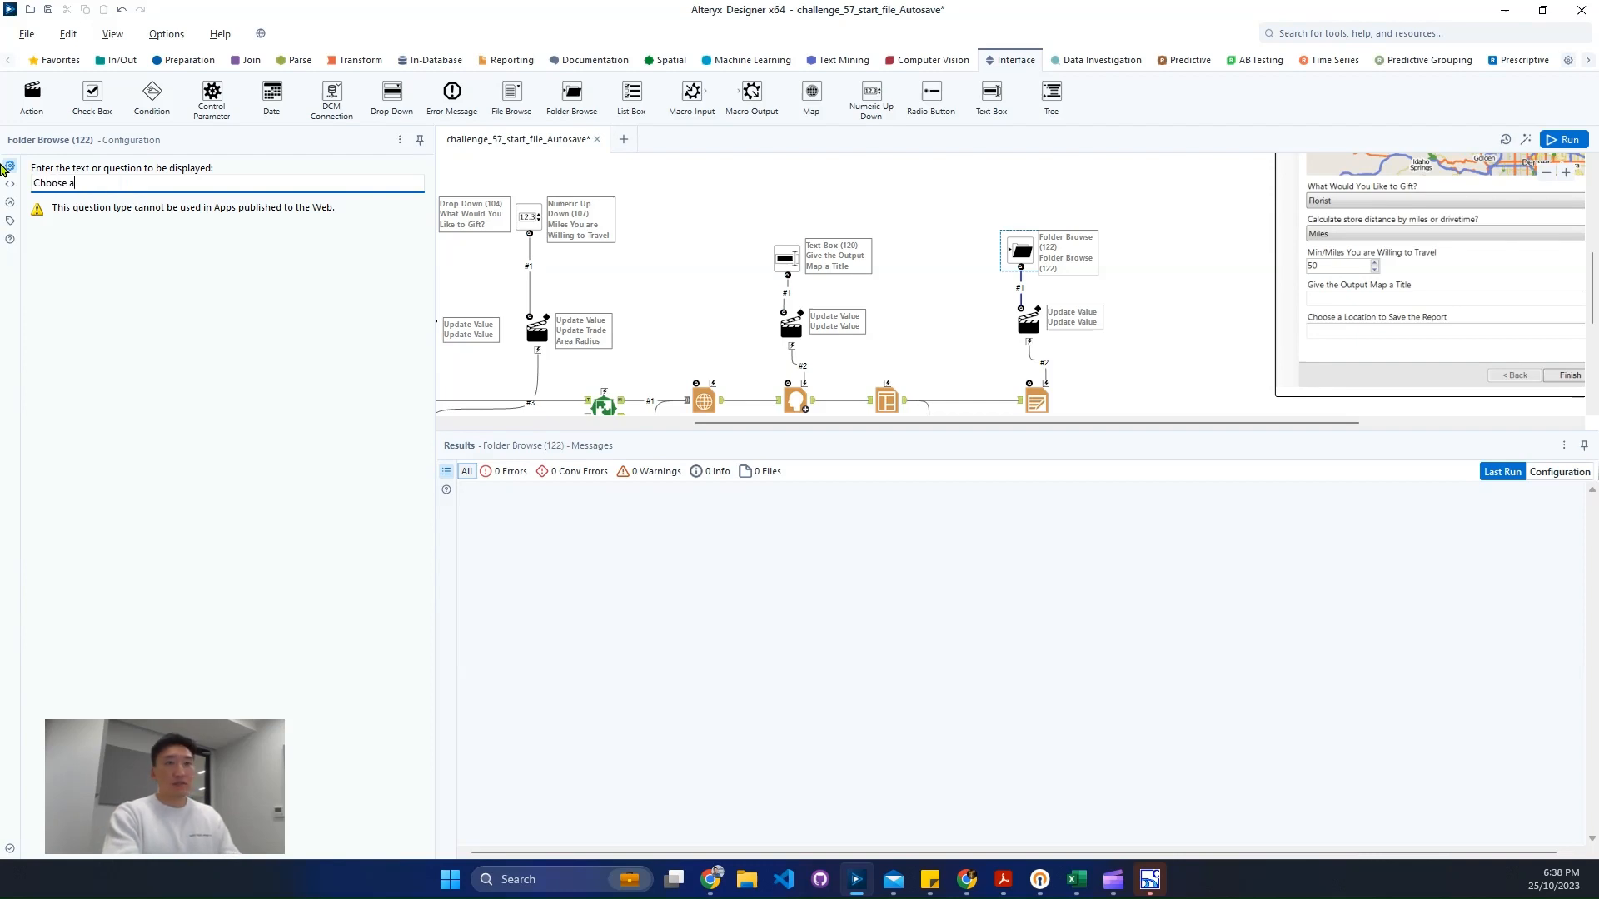
text( Location to Save t)
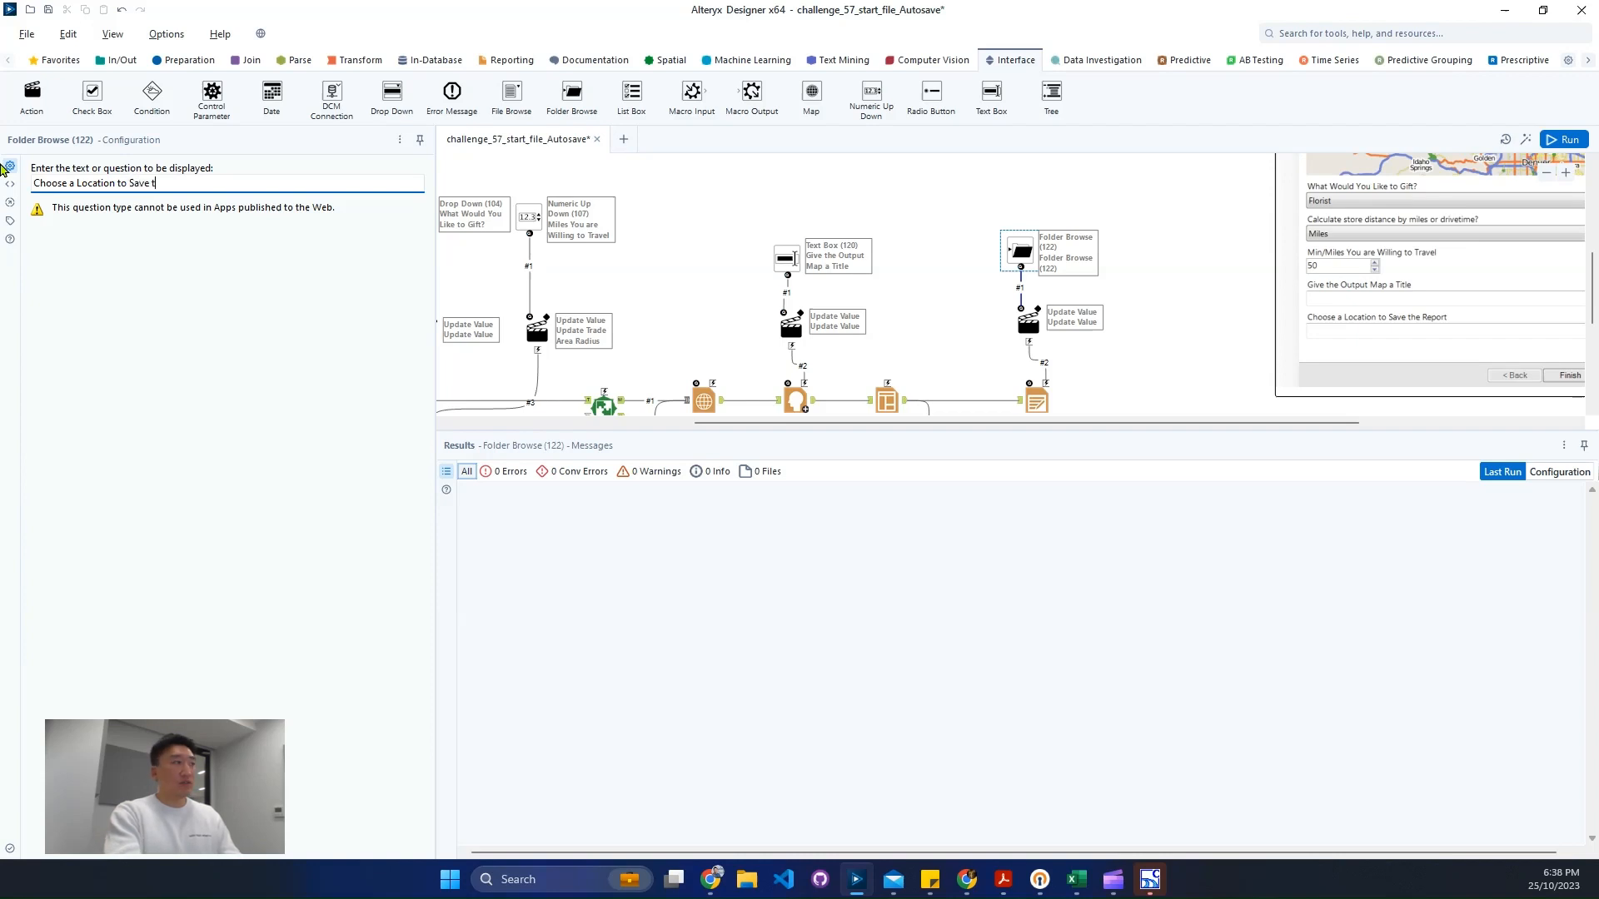
text(he Report)
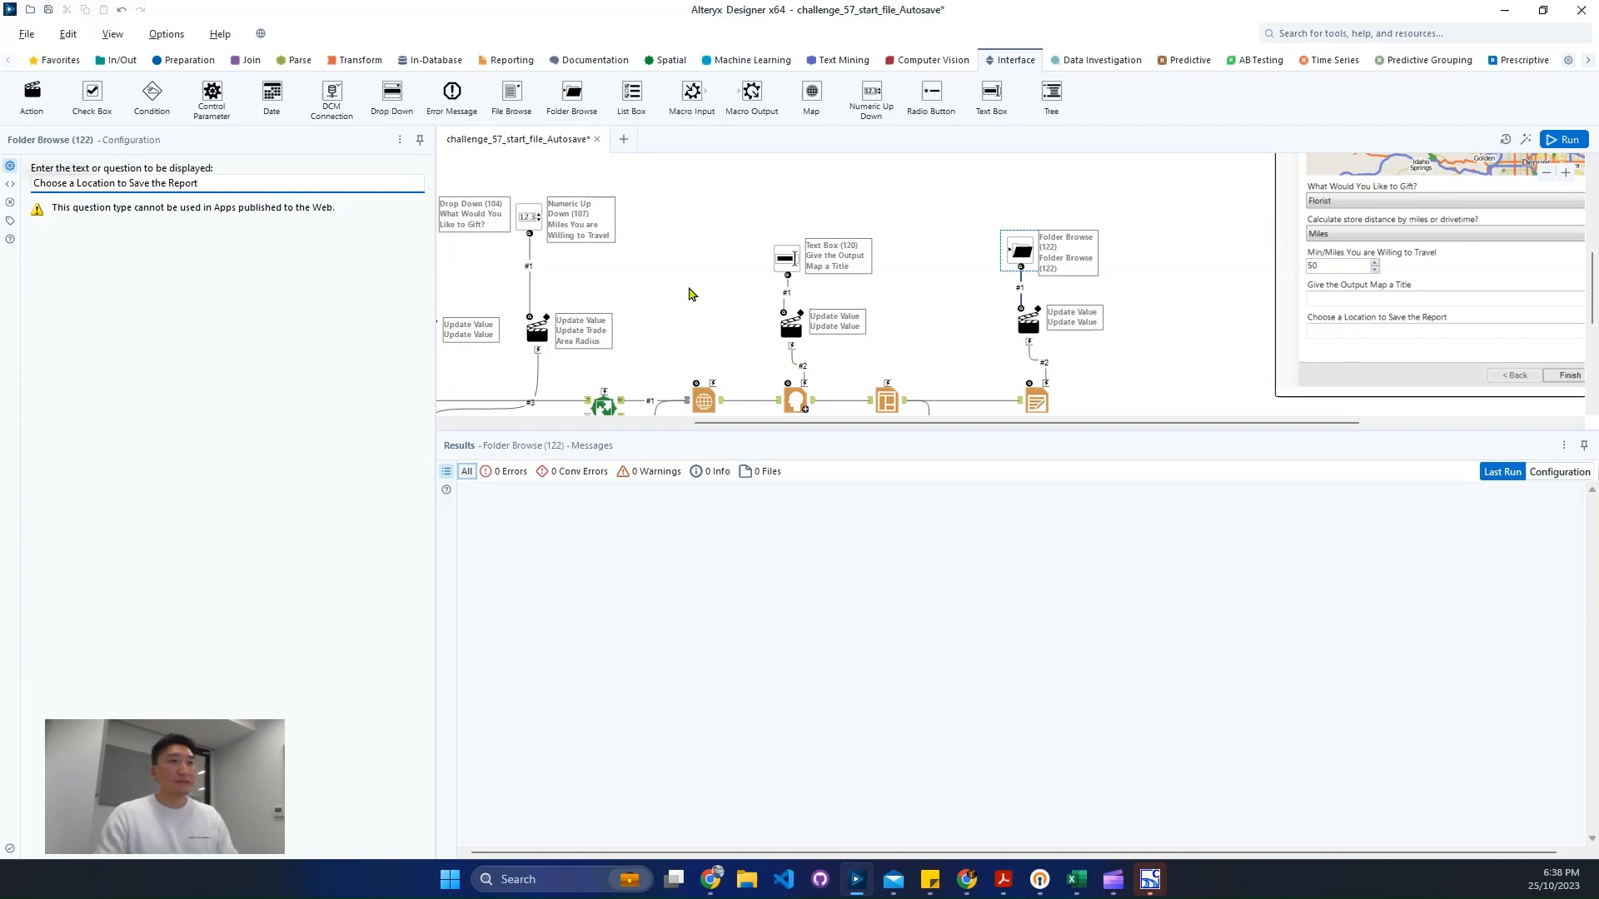
- Run the workflow and inspect the rendered report in the Browse tool's output
click(1569, 140)
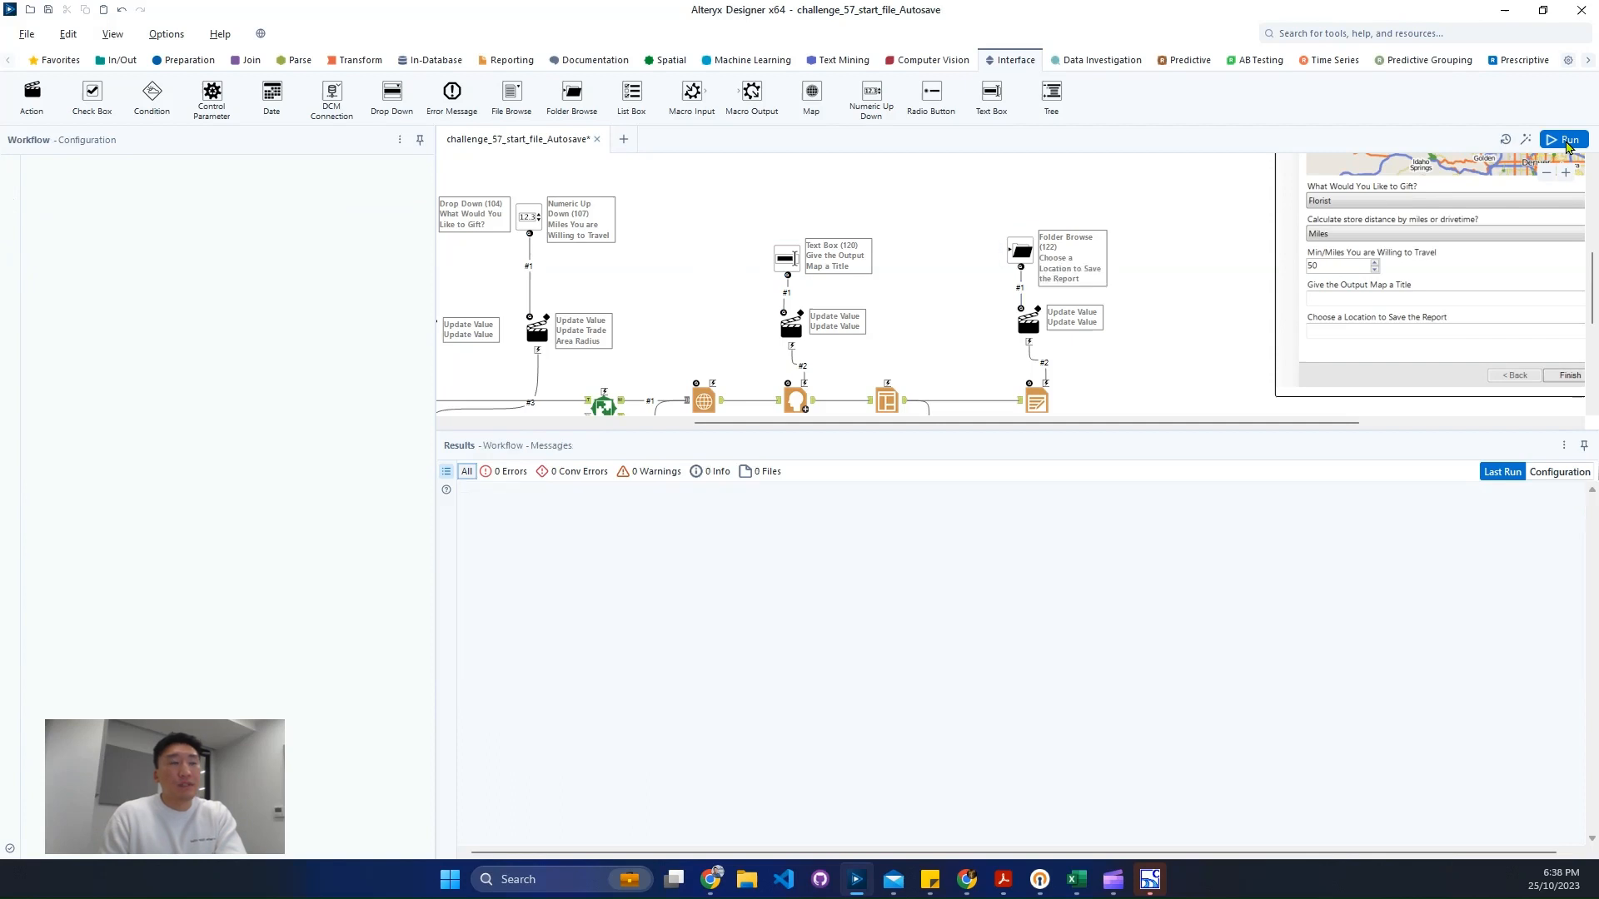
scroll(1165, 309, down, 2)
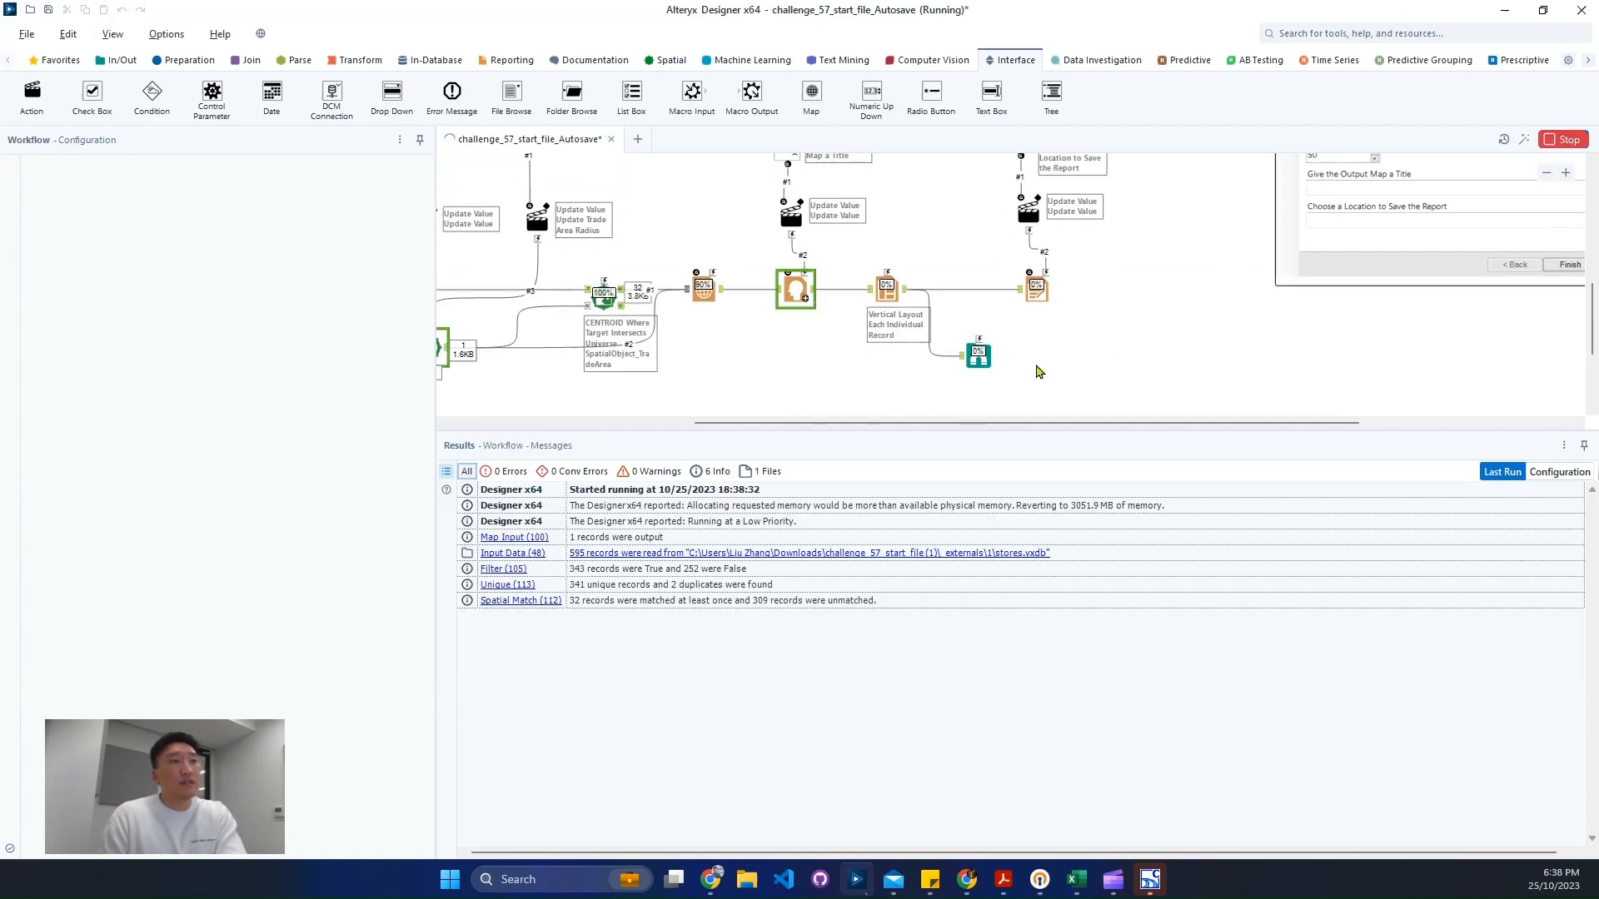
click(995, 369)
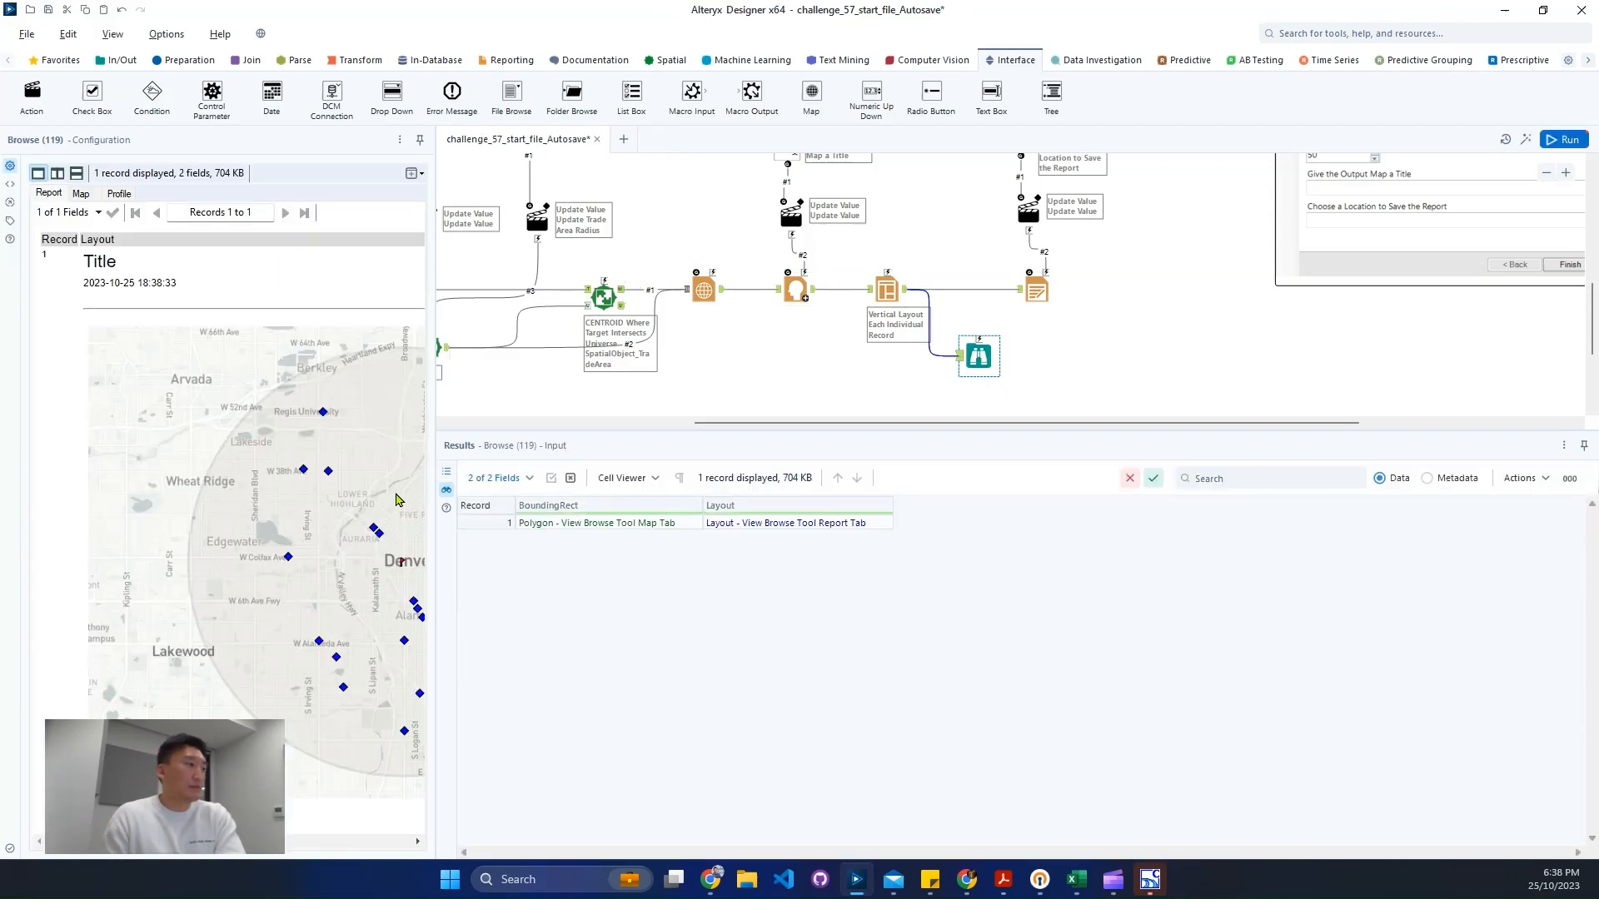
drag(436, 432, 756, 431)
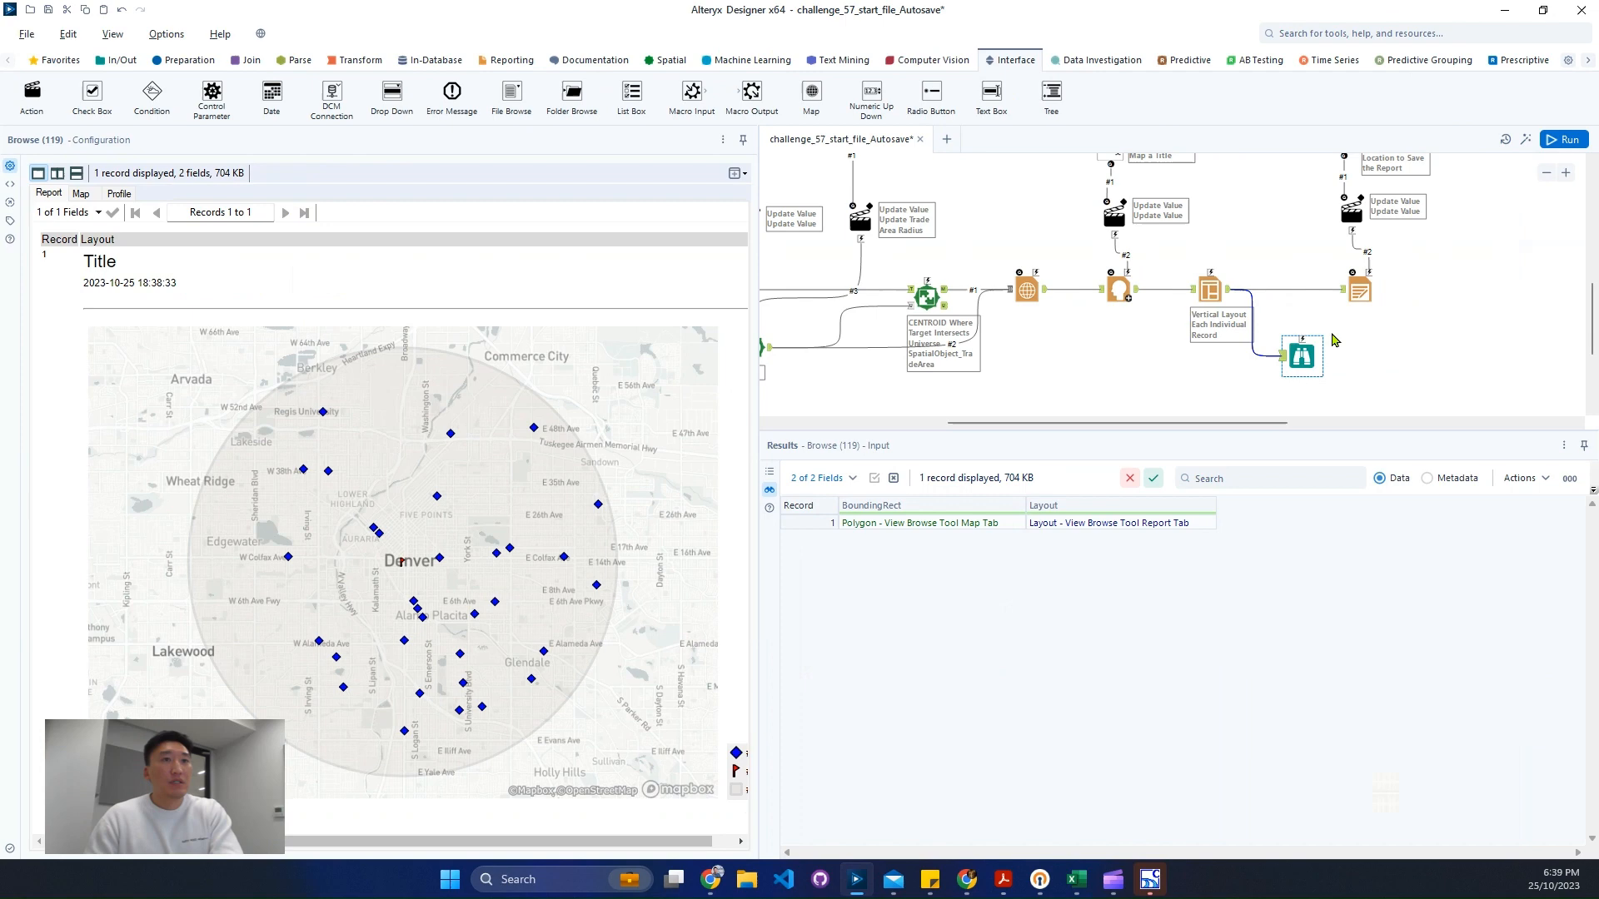
click(1363, 325)
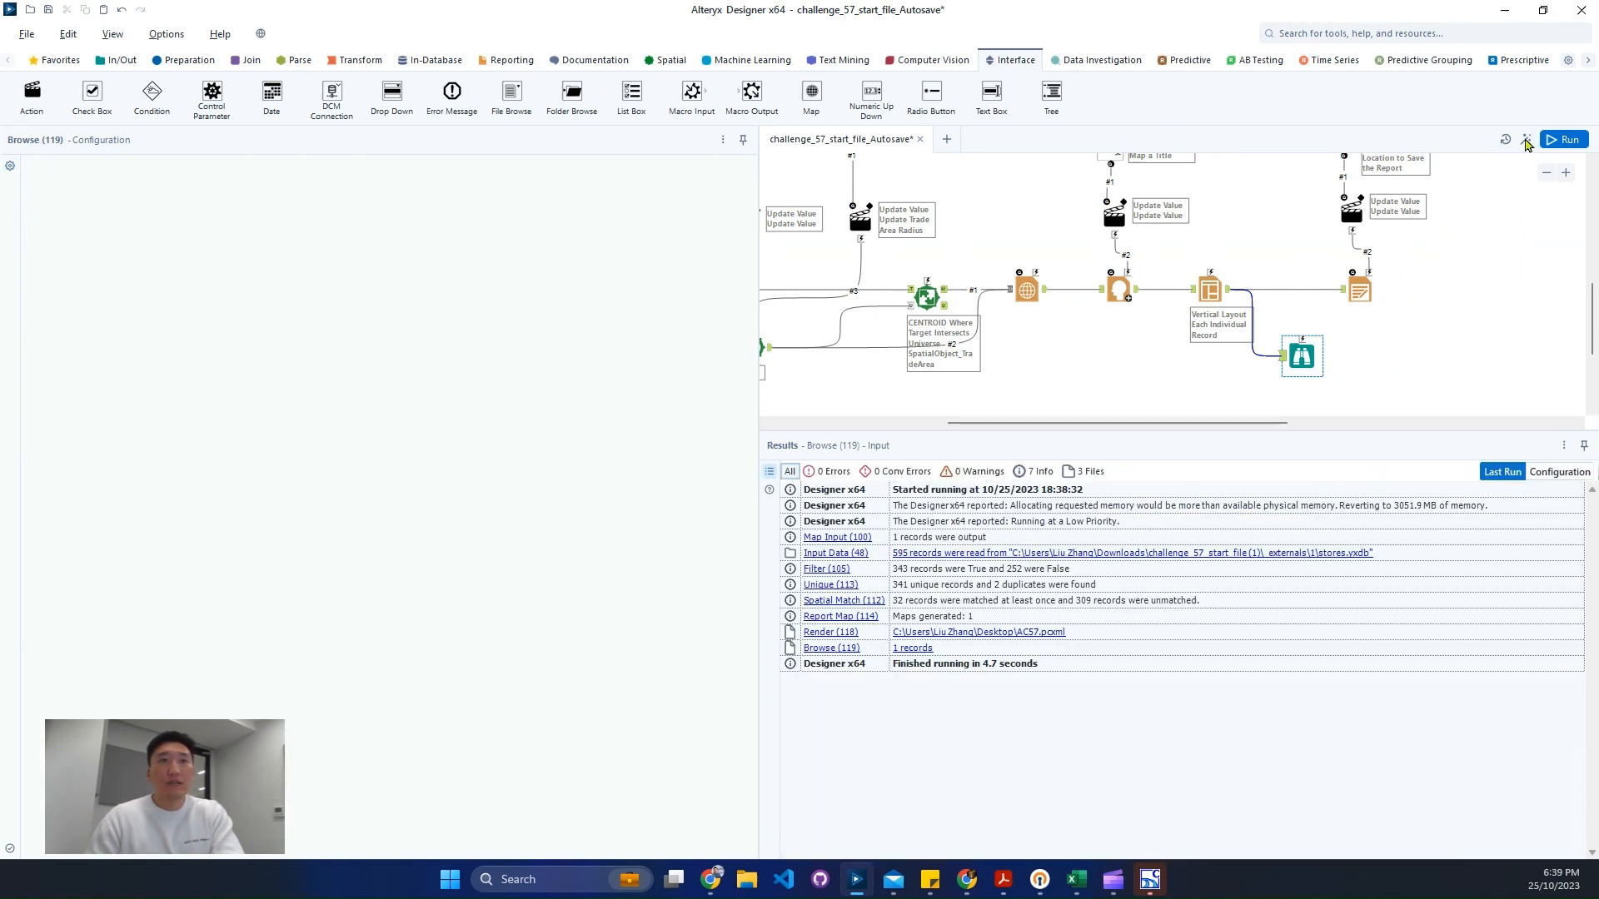
- Open the analytic app preview and zoom out on its location map
click(1488, 298)
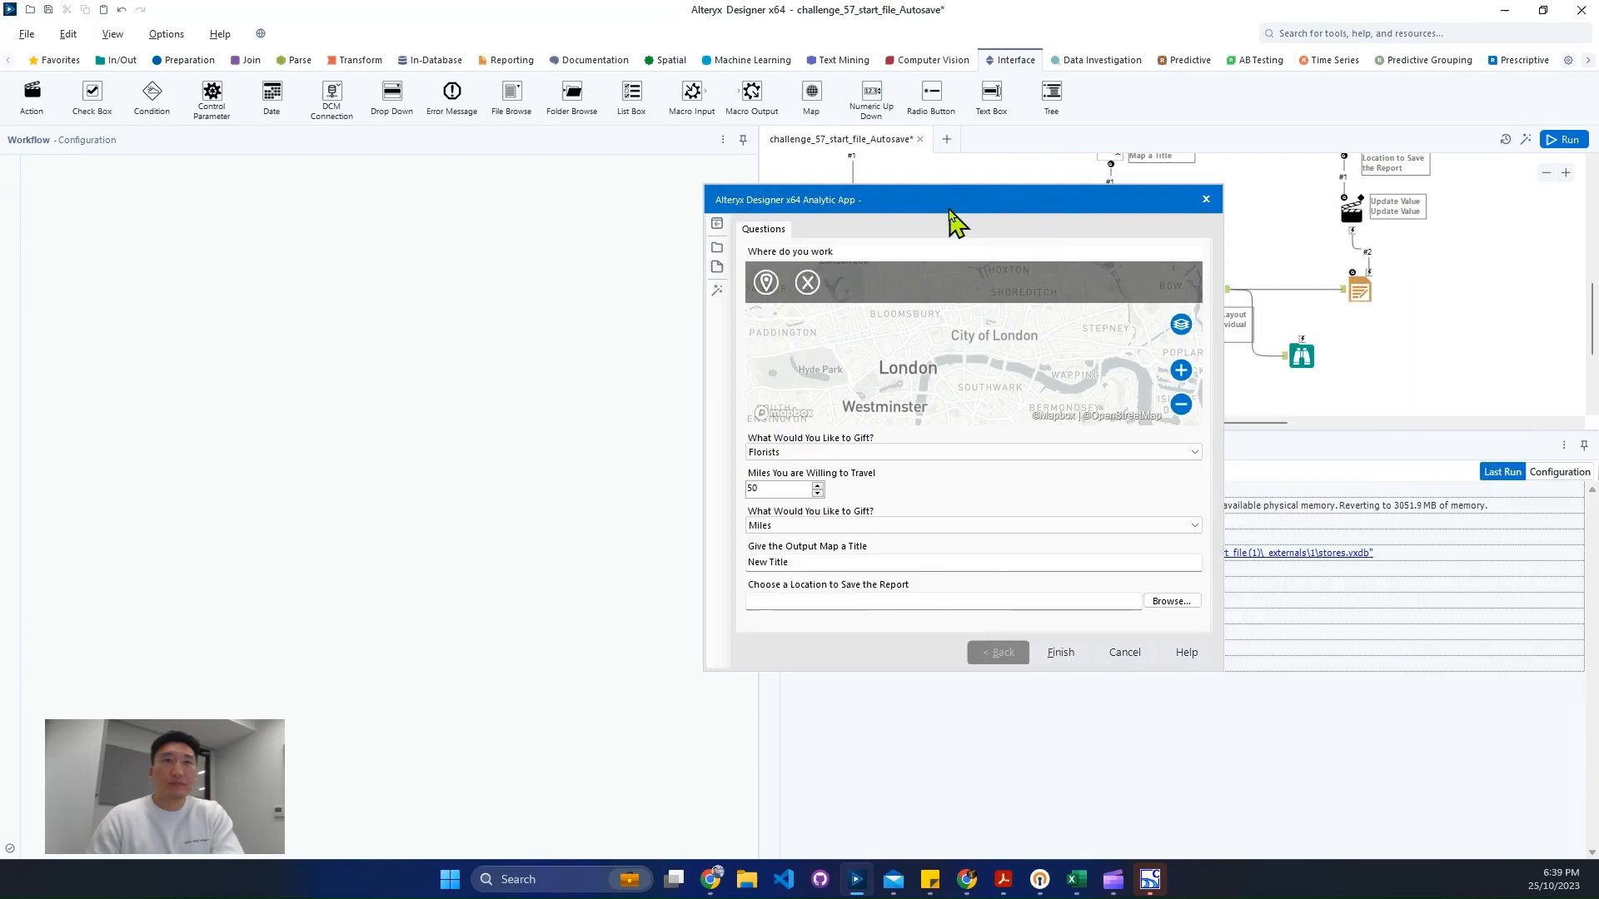
drag(951, 205, 665, 162)
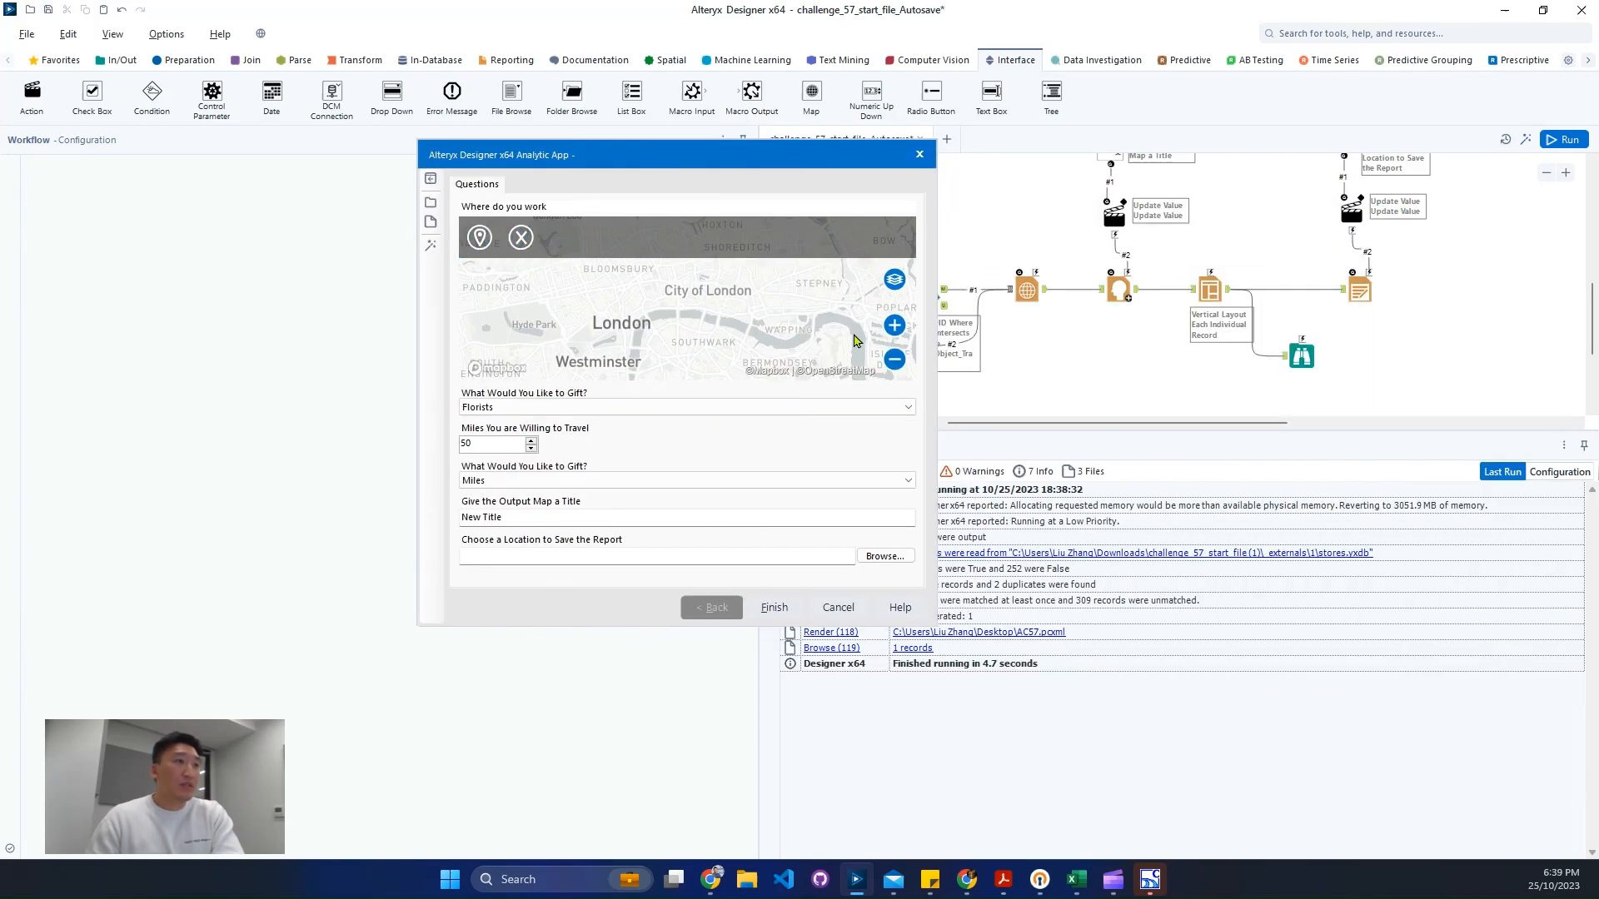
click(892, 364)
click(892, 364)
click(892, 364)
- Pan and zoom the app's location map, then drop a location pin on Denver
click(891, 364)
click(892, 364)
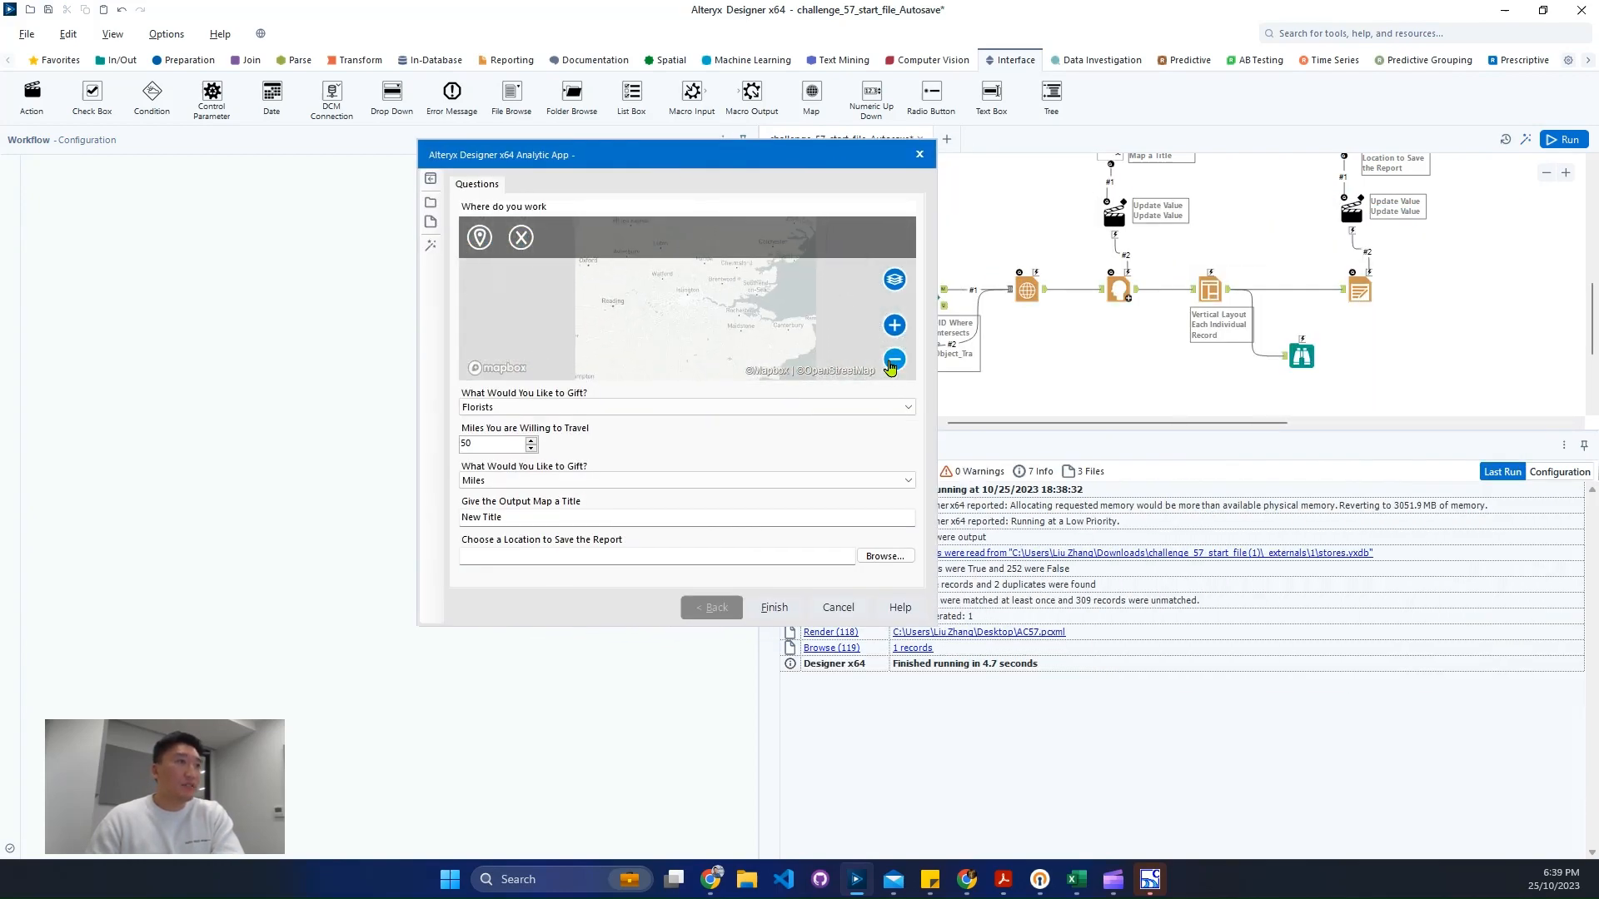
click(892, 364)
click(892, 364)
drag(625, 346, 866, 320)
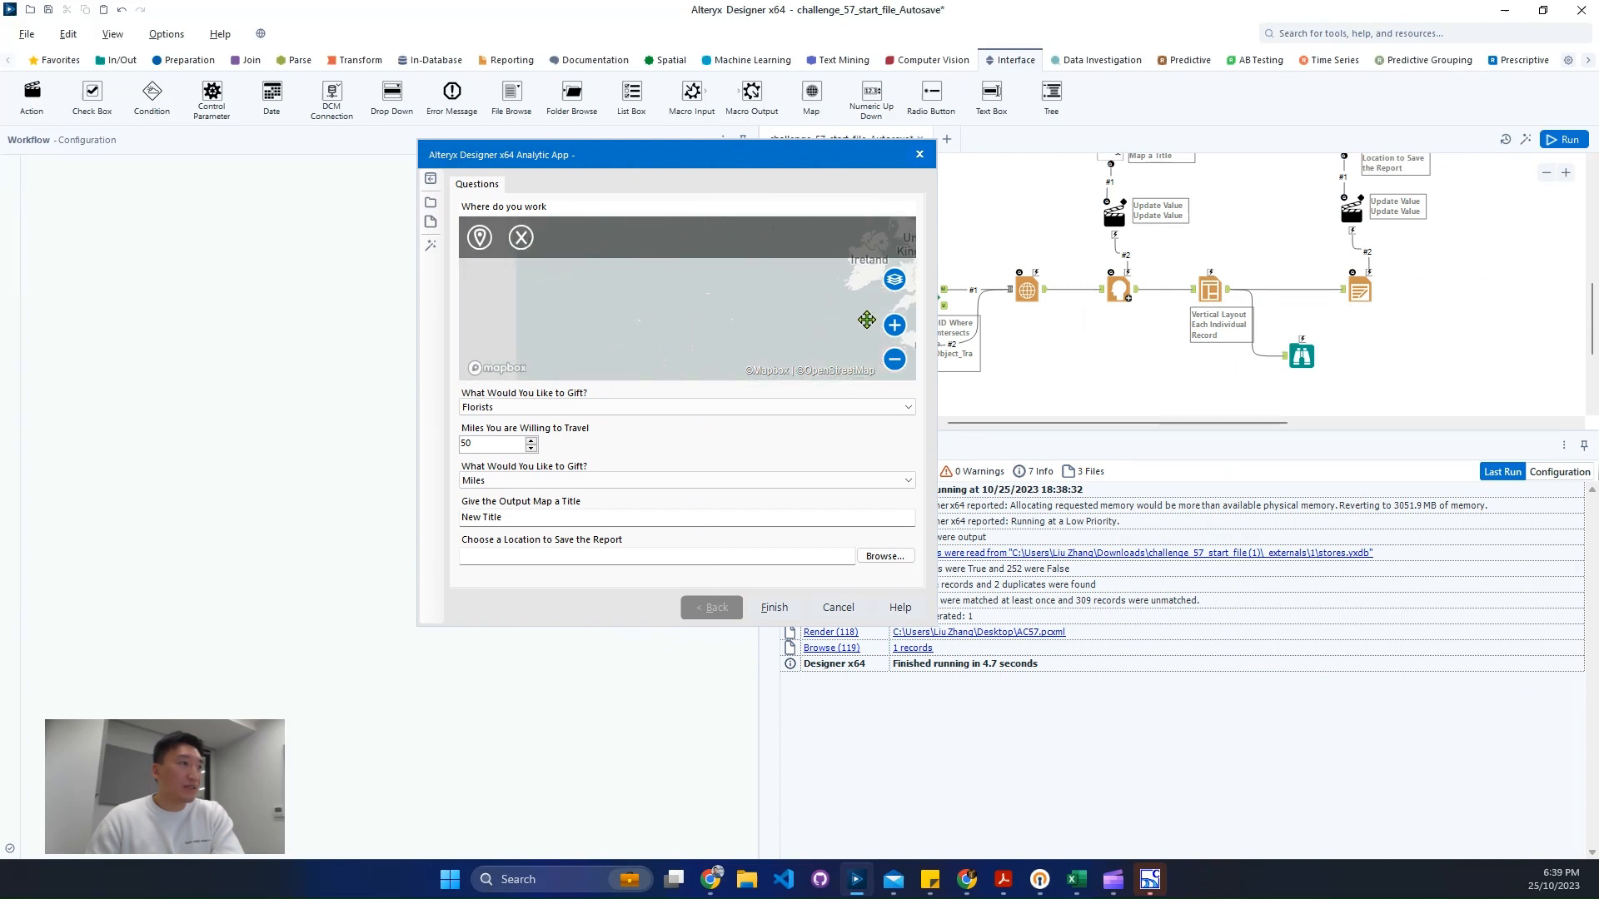
drag(635, 332, 850, 282)
drag(605, 349, 694, 306)
scroll(696, 313, up, 3)
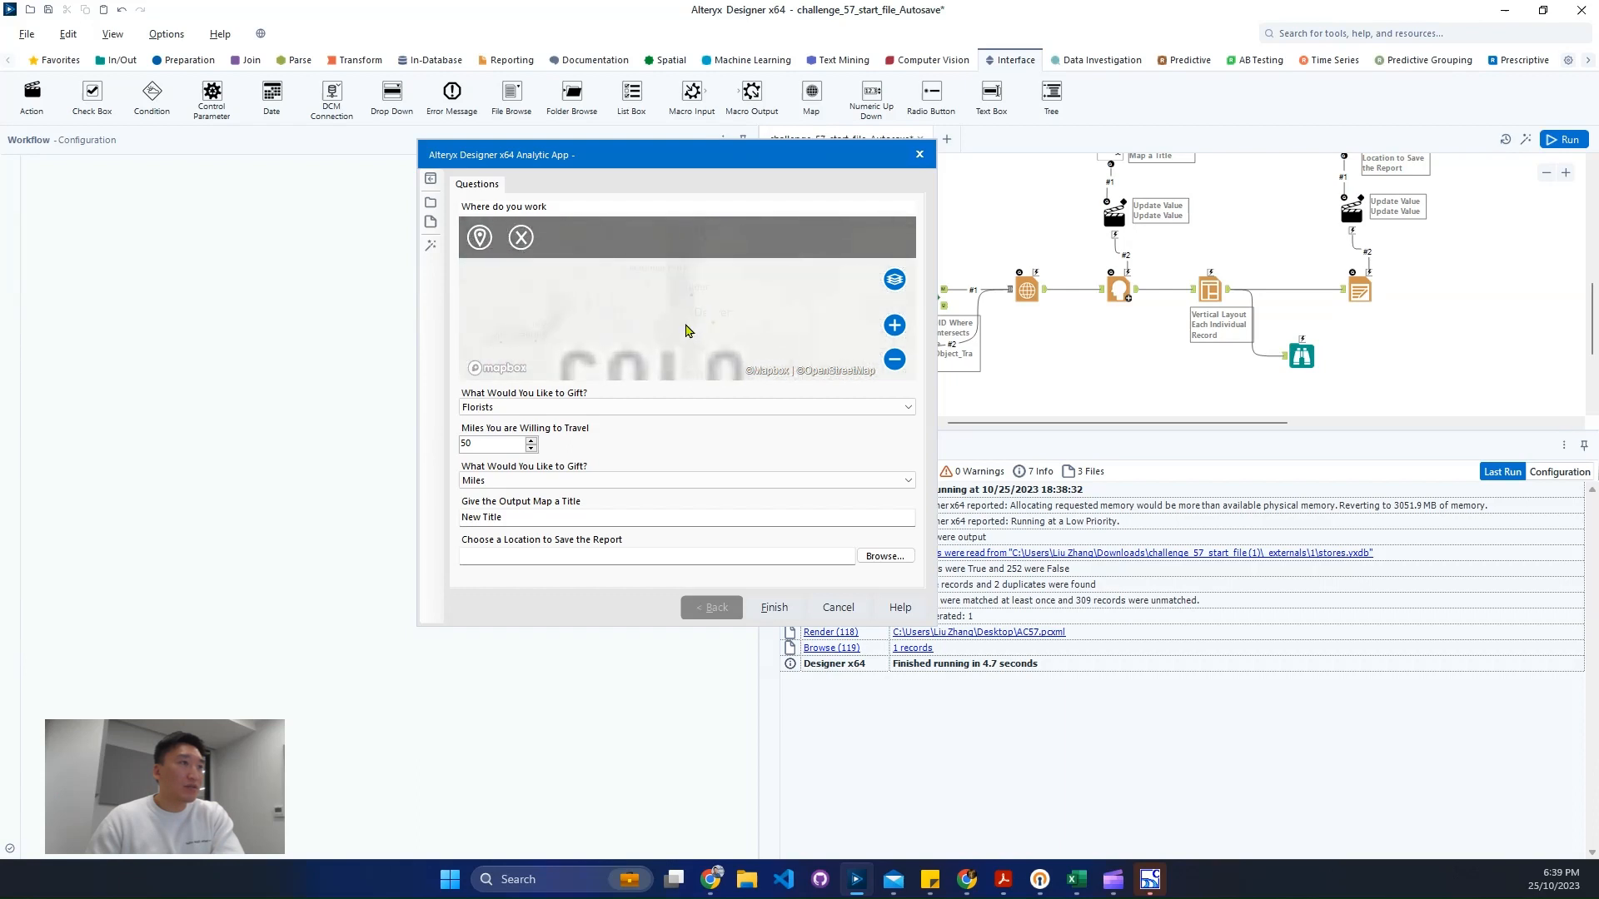
scroll(712, 329, up, 2)
click(479, 237)
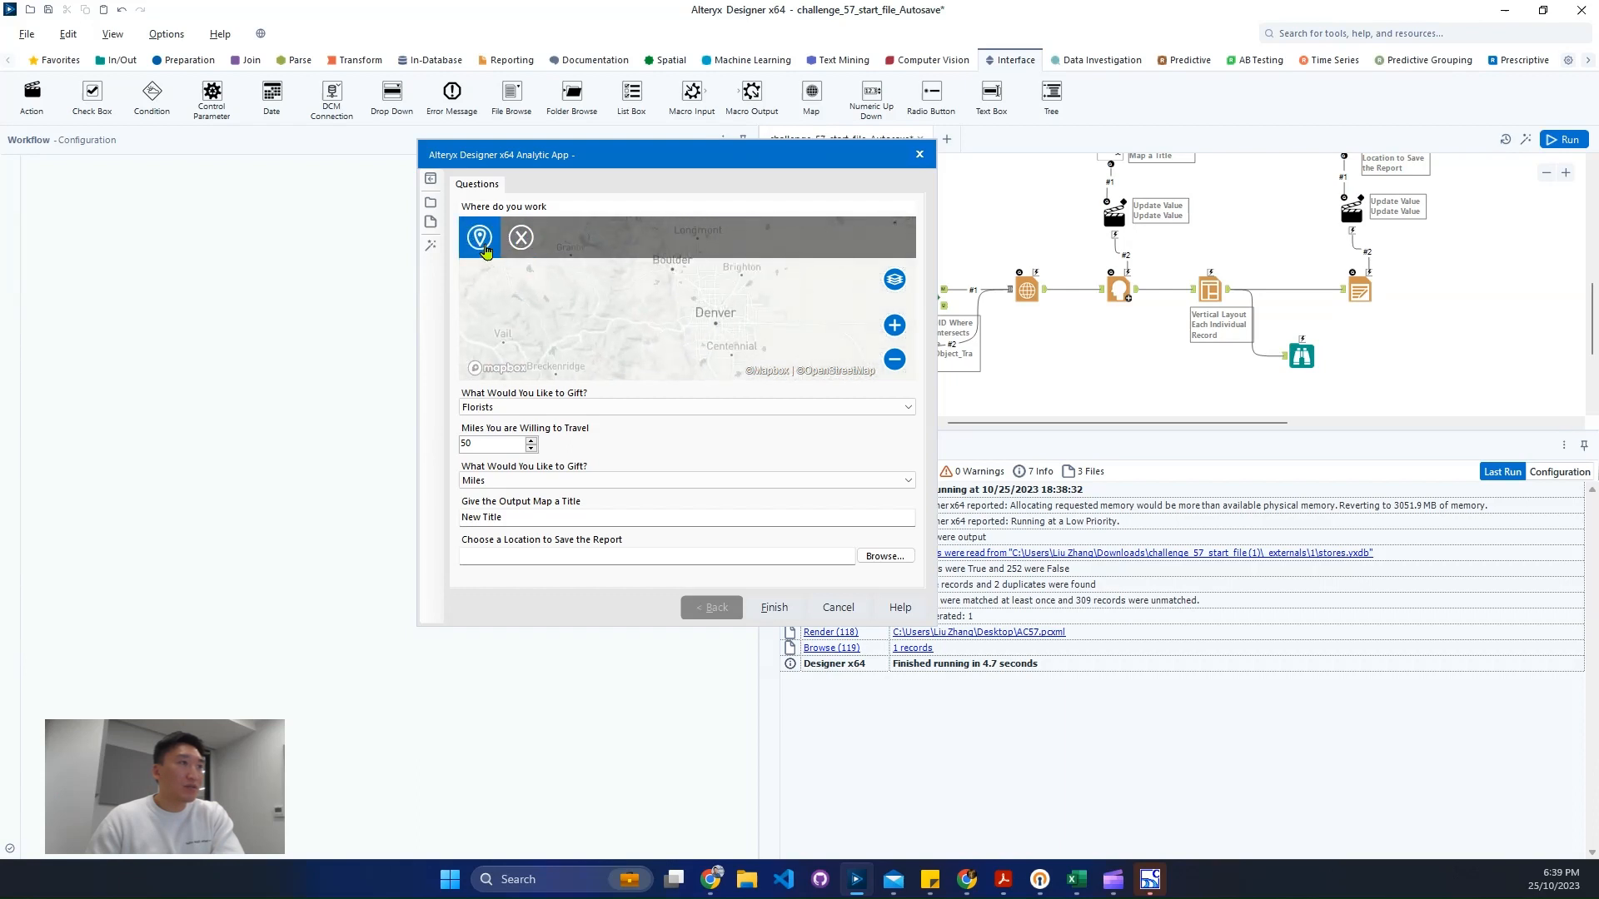
click(717, 321)
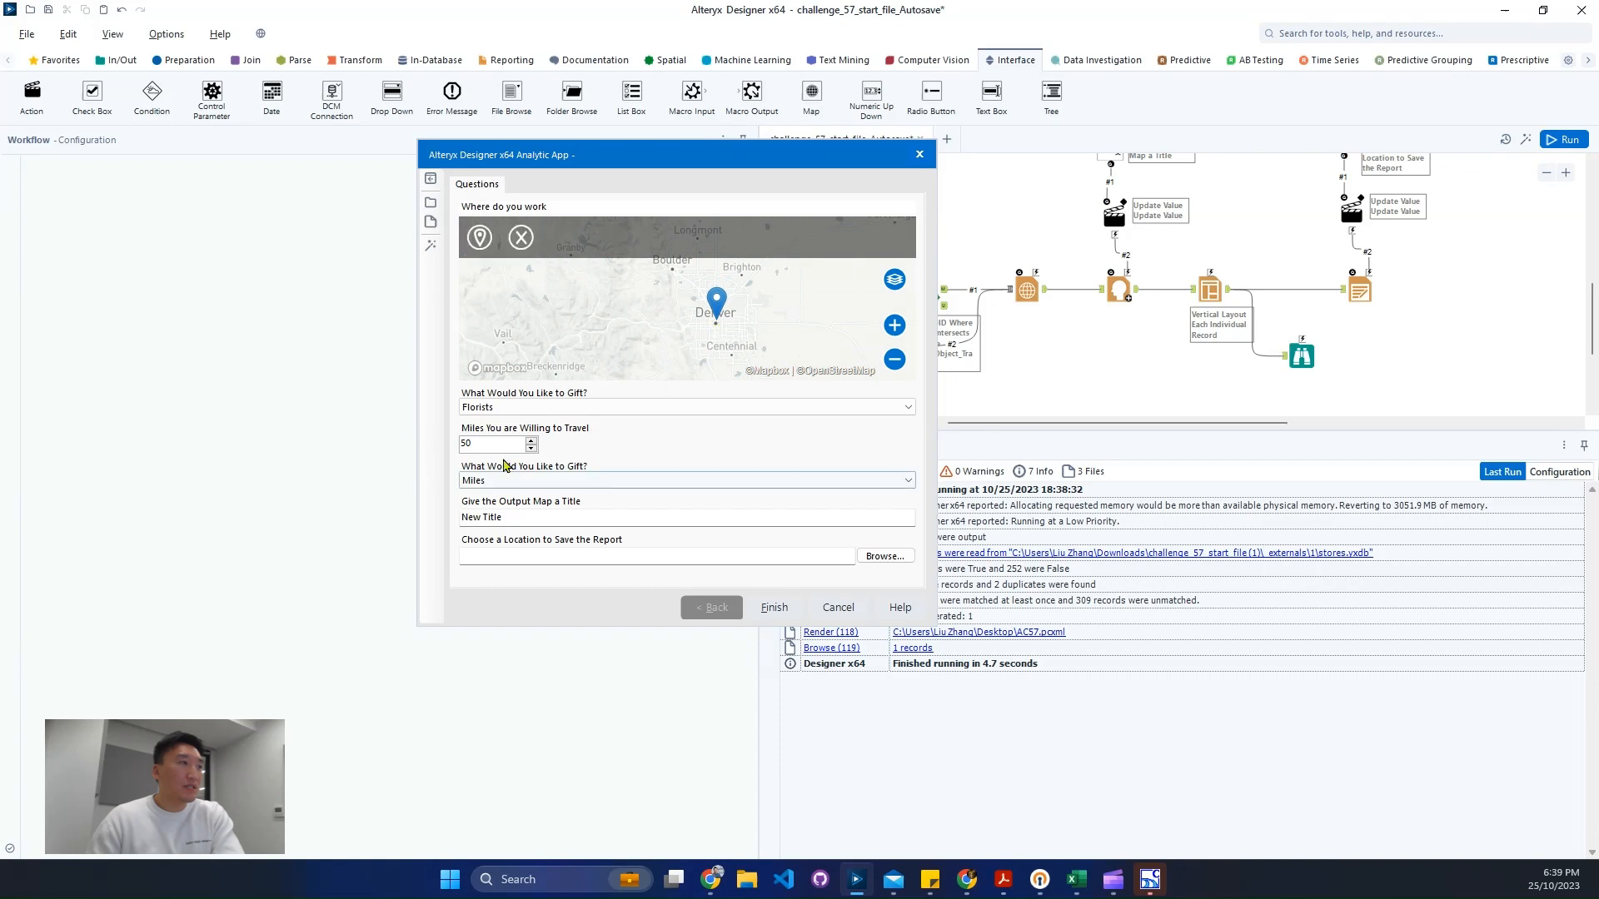
- Set the travel distance to 20 miles and extend the map title to "New Title to add"
text(20)
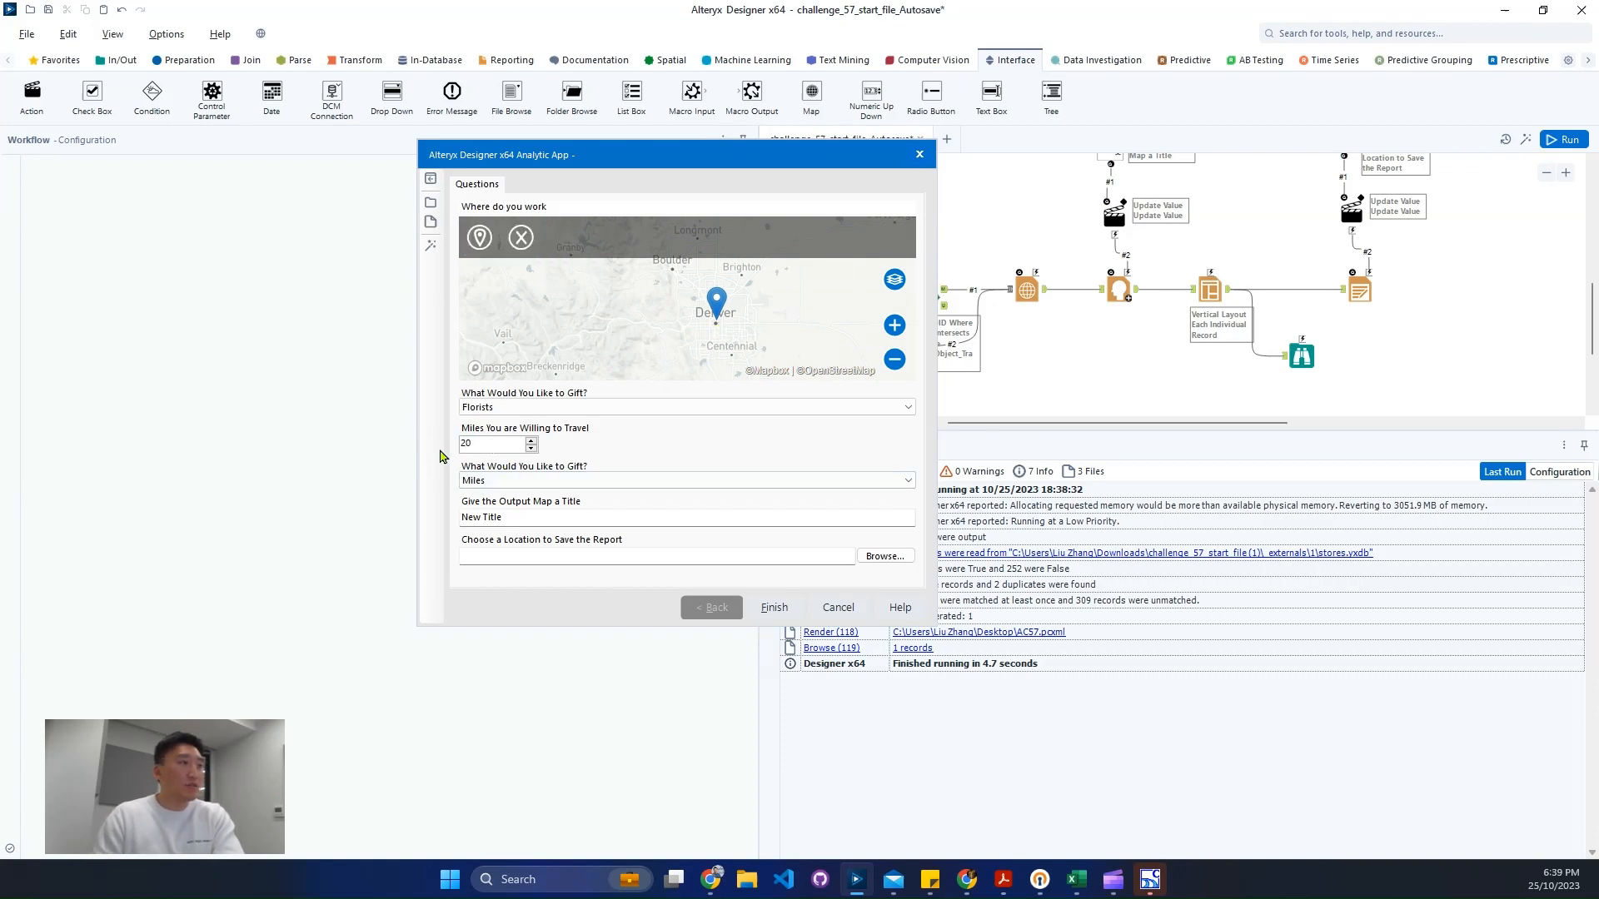
click(550, 517)
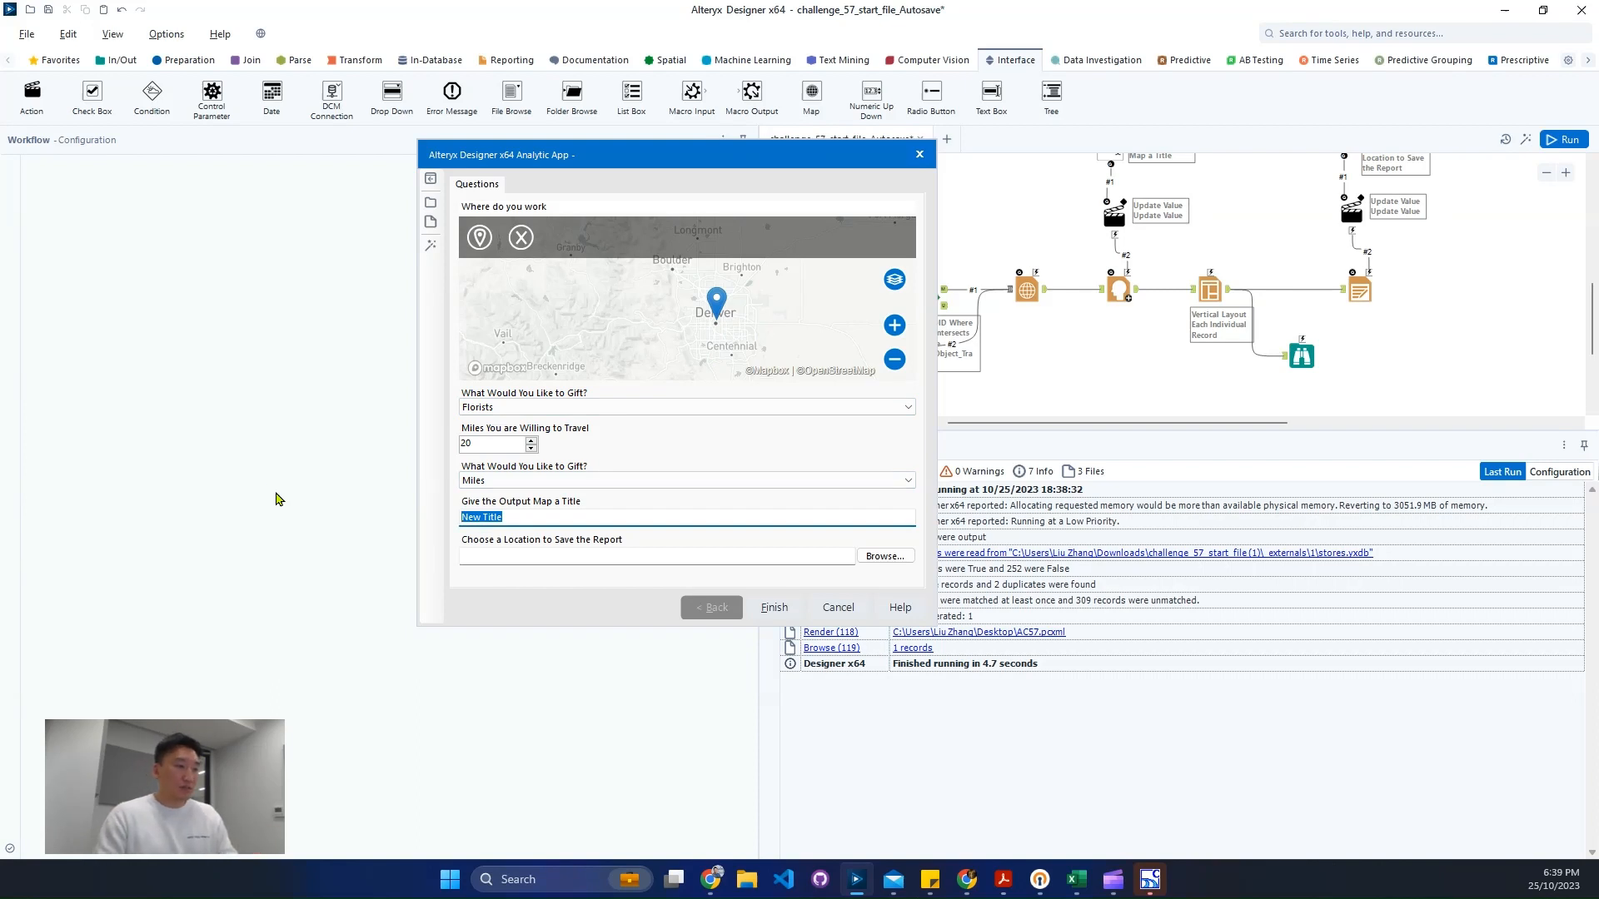
key(End)
text(to add)
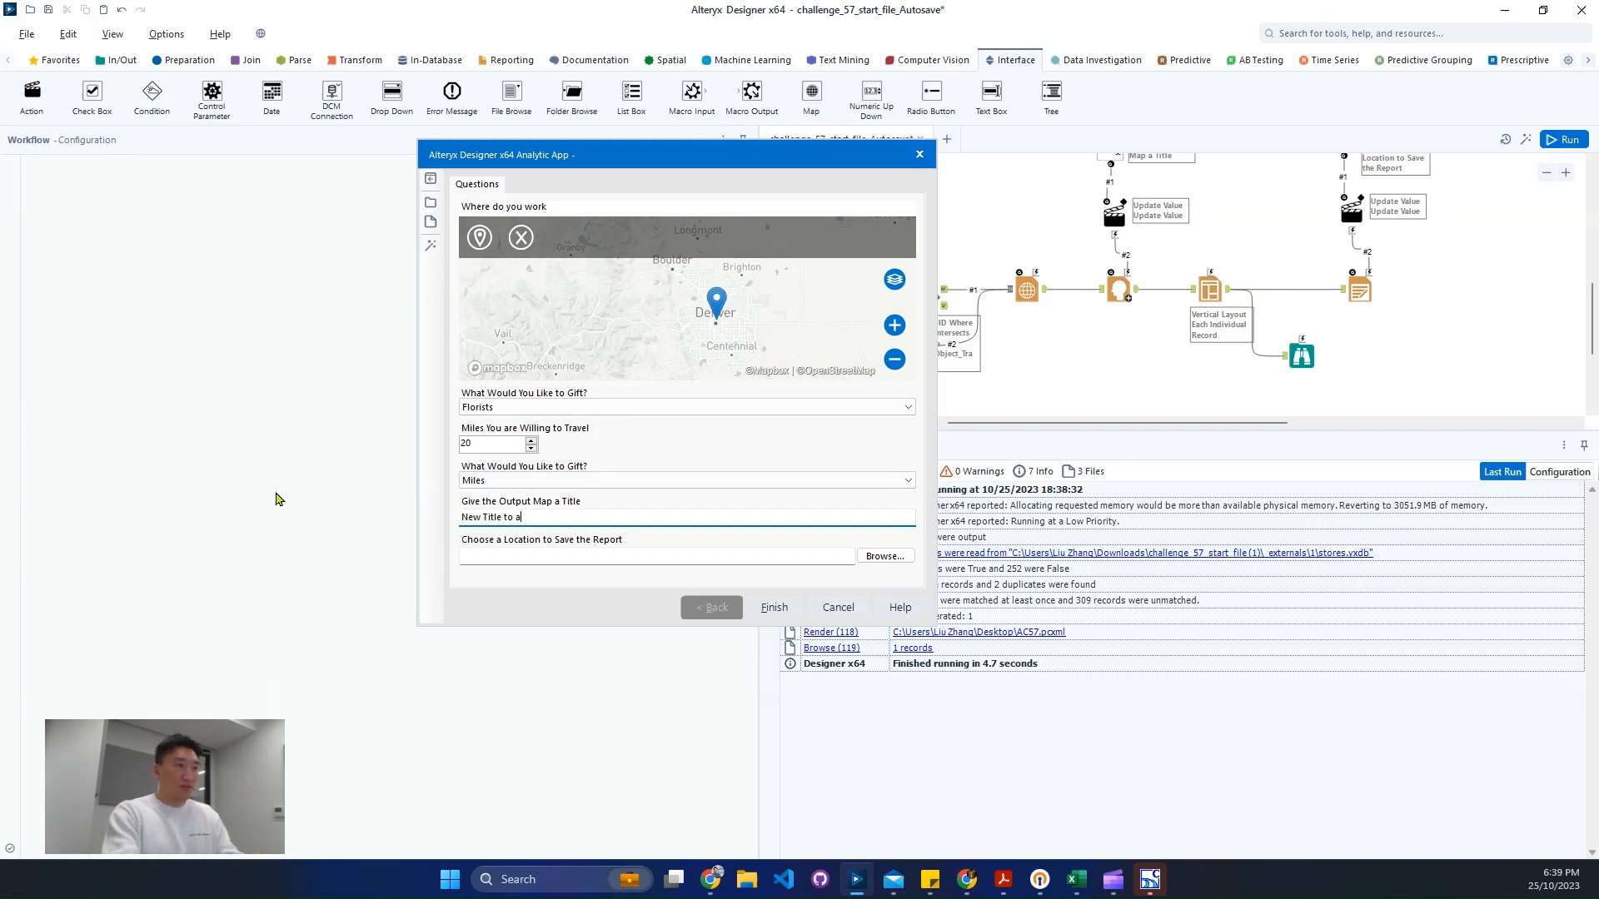
- Choose the Documents folder as the location to save the report
click(876, 558)
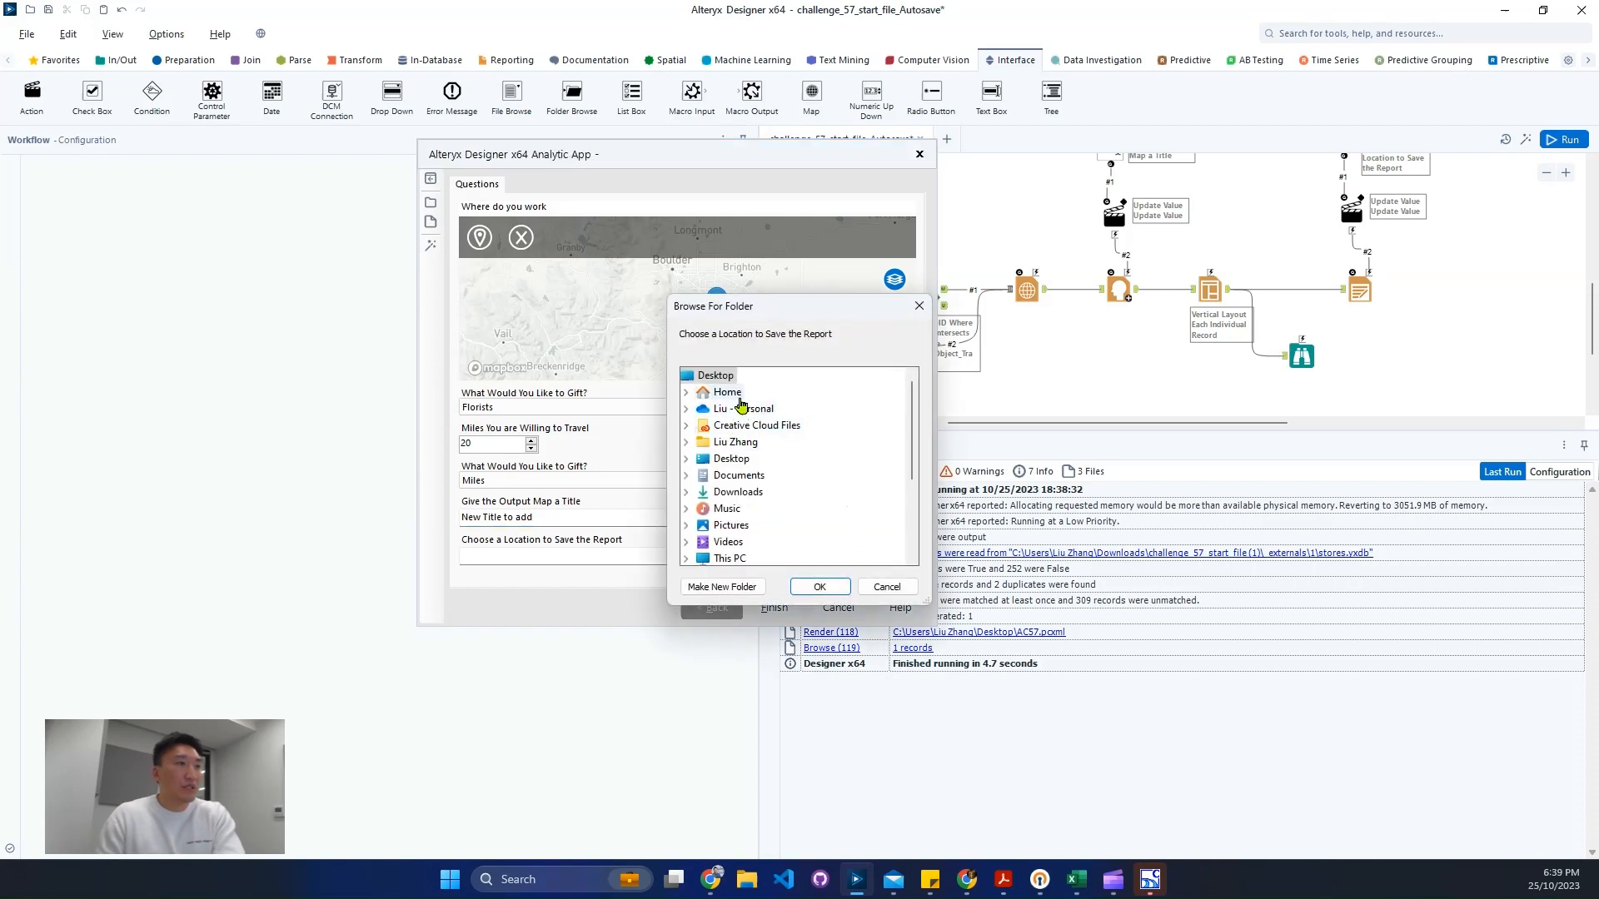
double_click(739, 475)
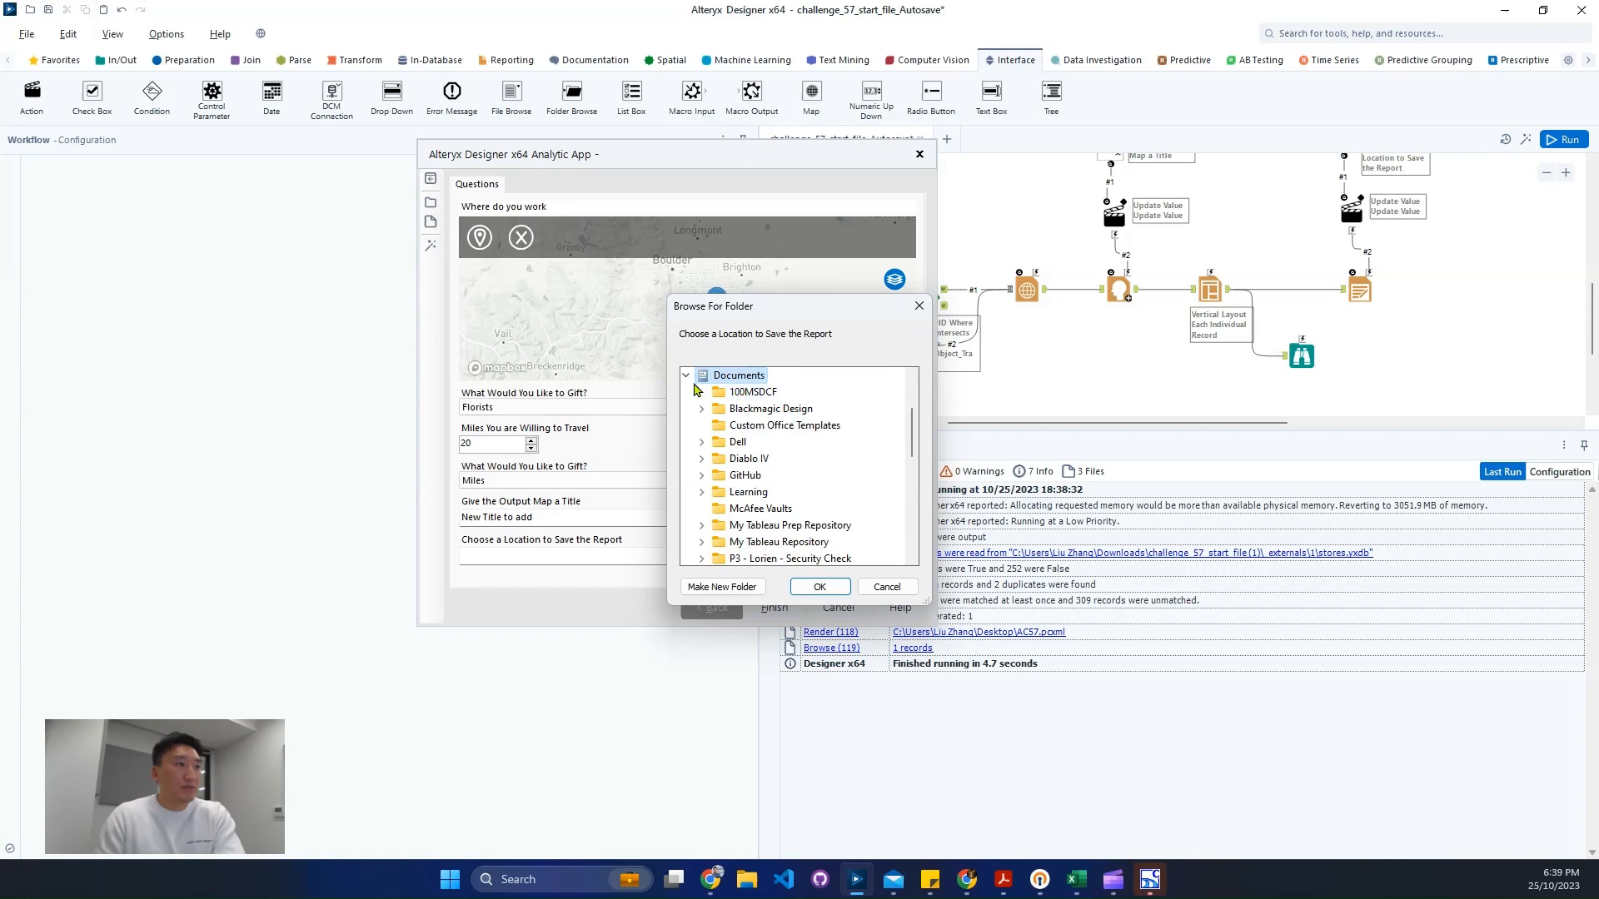
click(834, 583)
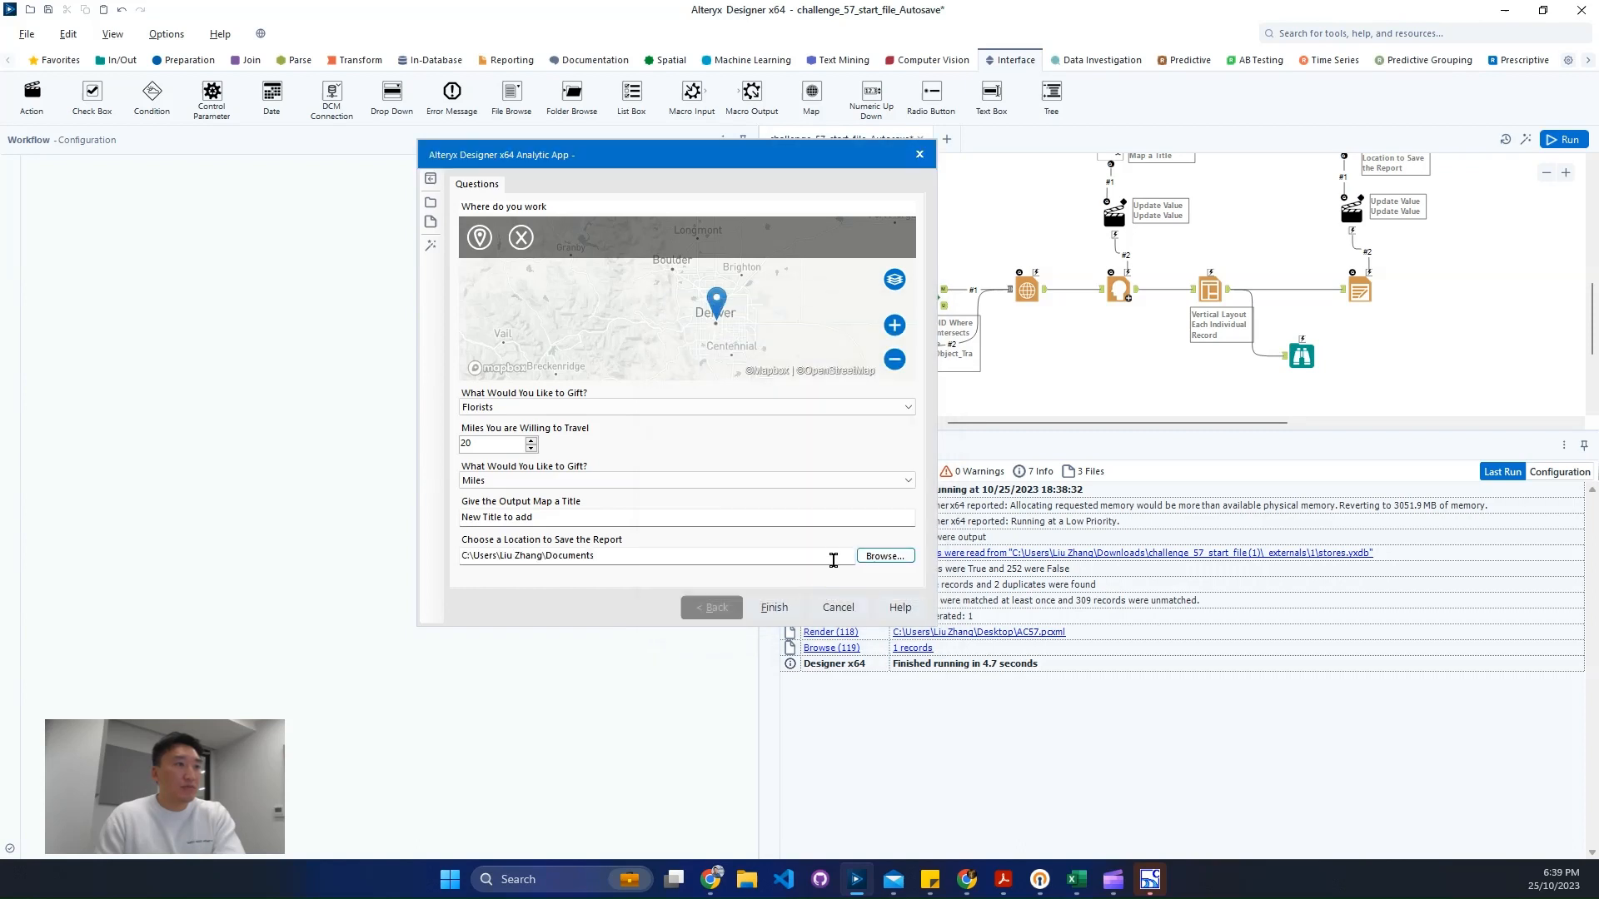
- Run the analytic app and review the generated map report in the viewer
click(768, 609)
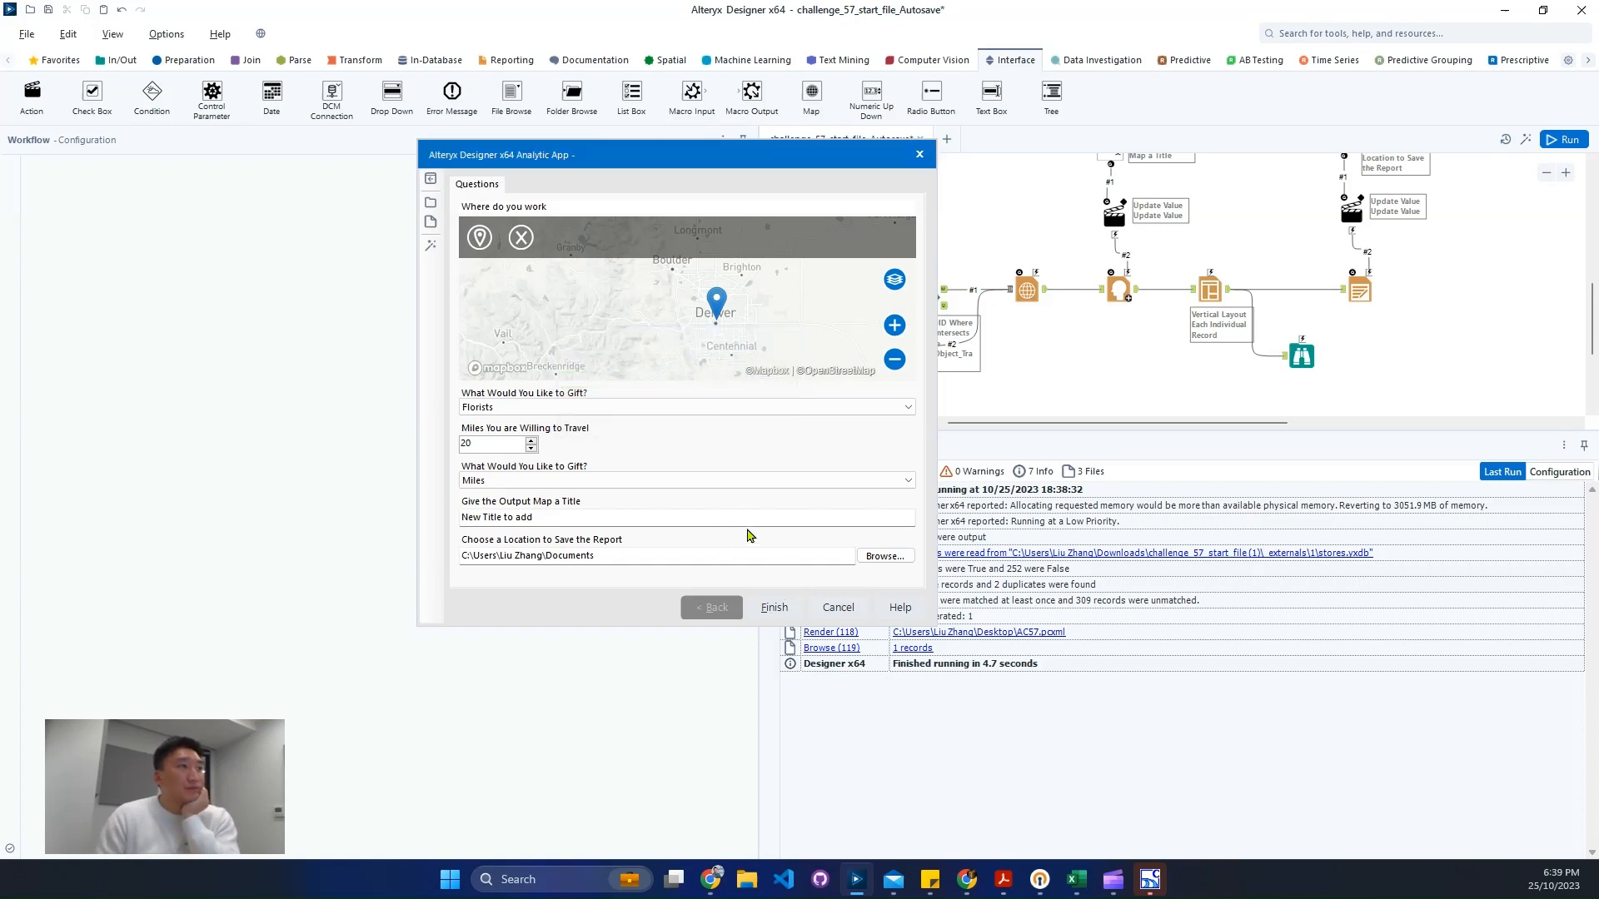
click(834, 463)
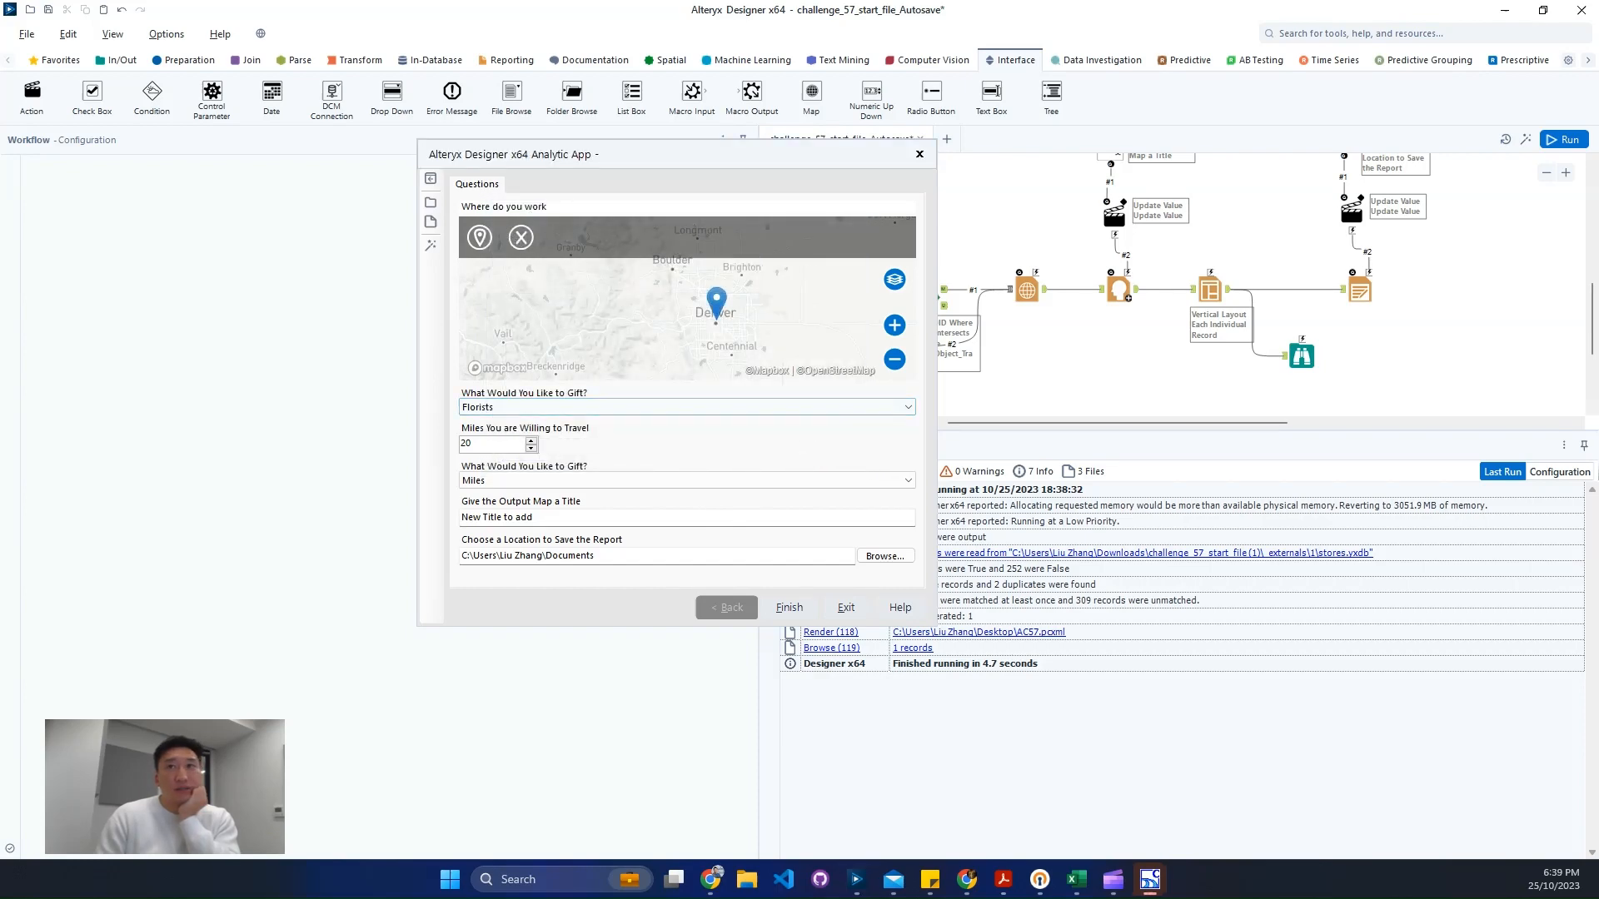
drag(633, 83, 676, 77)
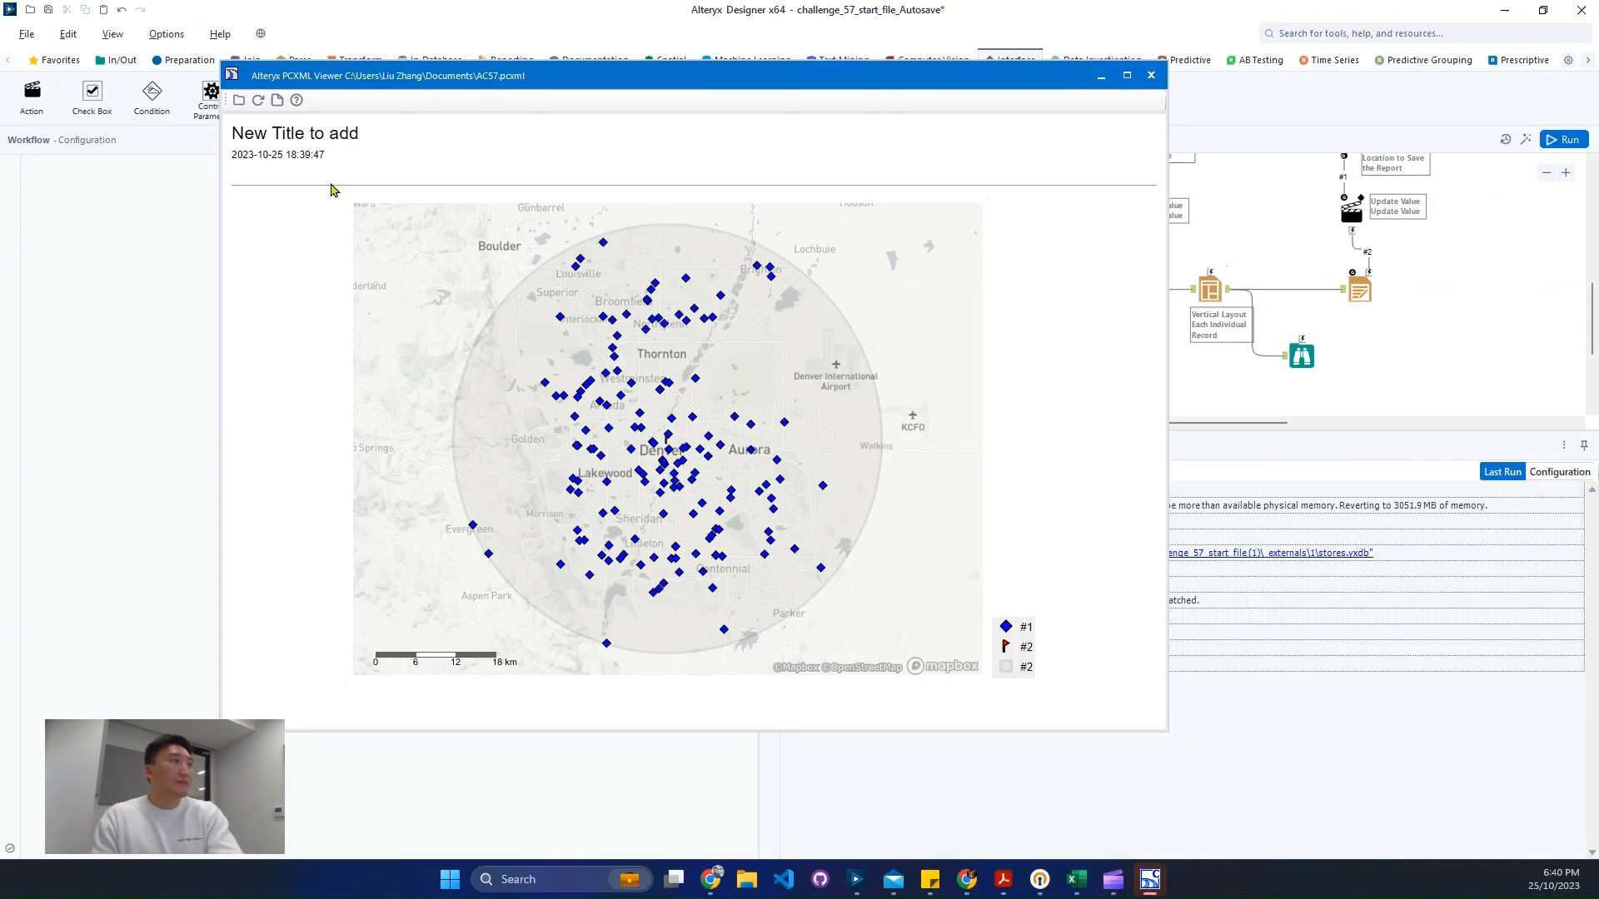
drag(267, 138, 451, 206)
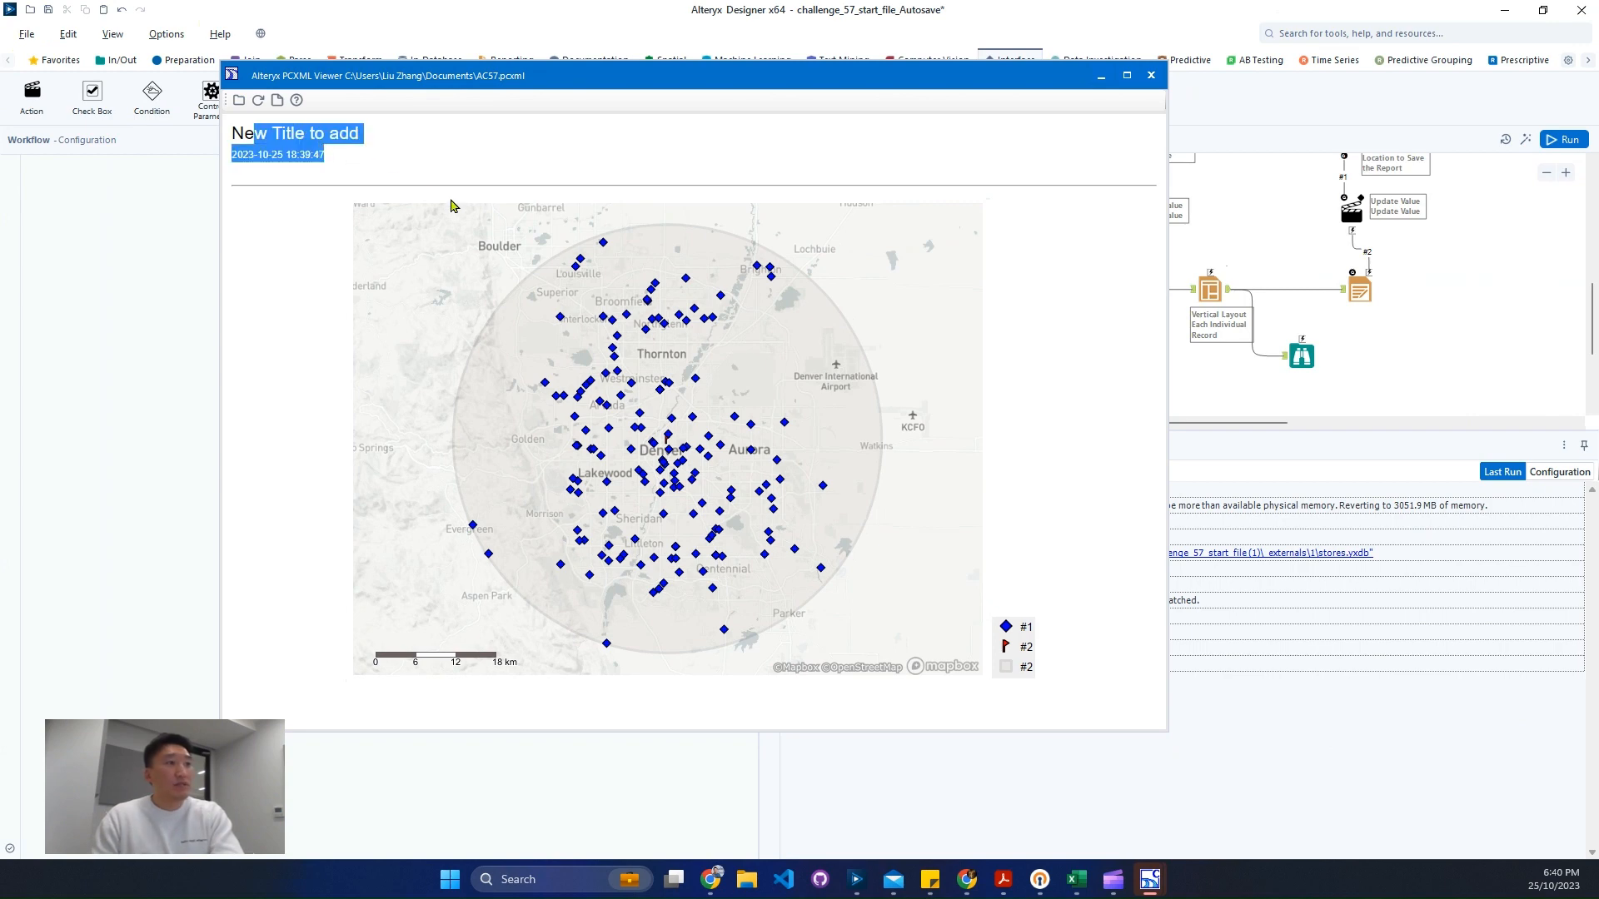